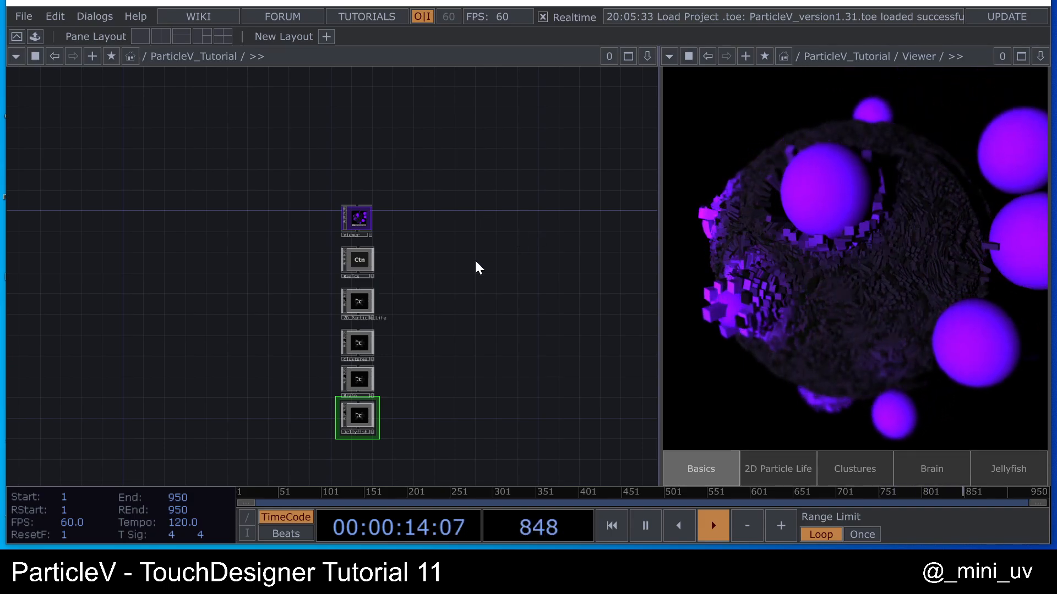
{"action": "left_click_drag", "start_coordinate": [516, 322], "coordinate": [516, 304]}
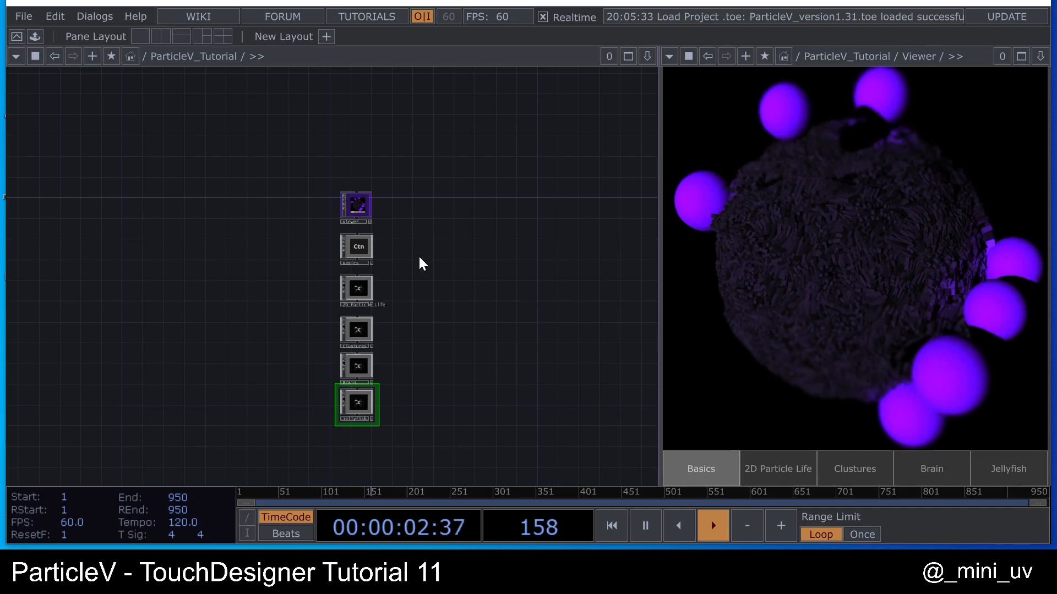
{"action": "left_click_drag", "start_coordinate": [454, 281], "coordinate": [455, 273]}
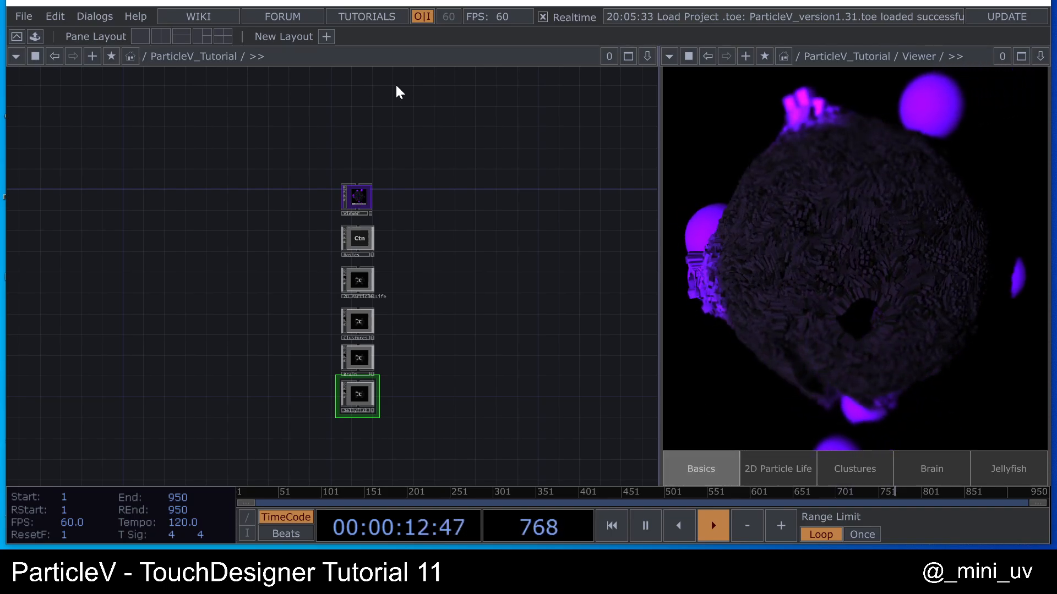
{"action": "mouse_move", "coordinate": [547, 146]}
{"action": "left_mouse_down"}
{"action": "mouse_move", "coordinate": [290, 146]}
{"action": "mouse_move", "coordinate": [299, 140]}
{"action": "left_mouse_up"}
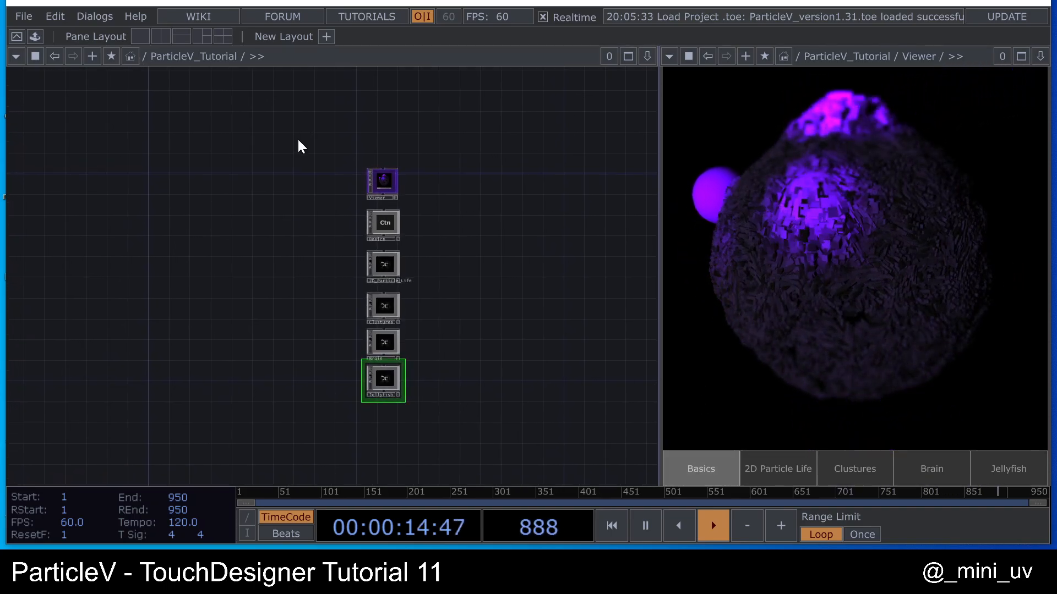
- Move the Viewer component out of the column of example containers to an empty area beside it
{"action": "right_click_drag", "start_coordinate": [299, 142], "coordinate": [493, 407]}
{"action": "scroll", "coordinate": [497, 374], "scroll_direction": "up", "scroll_amount": 5}
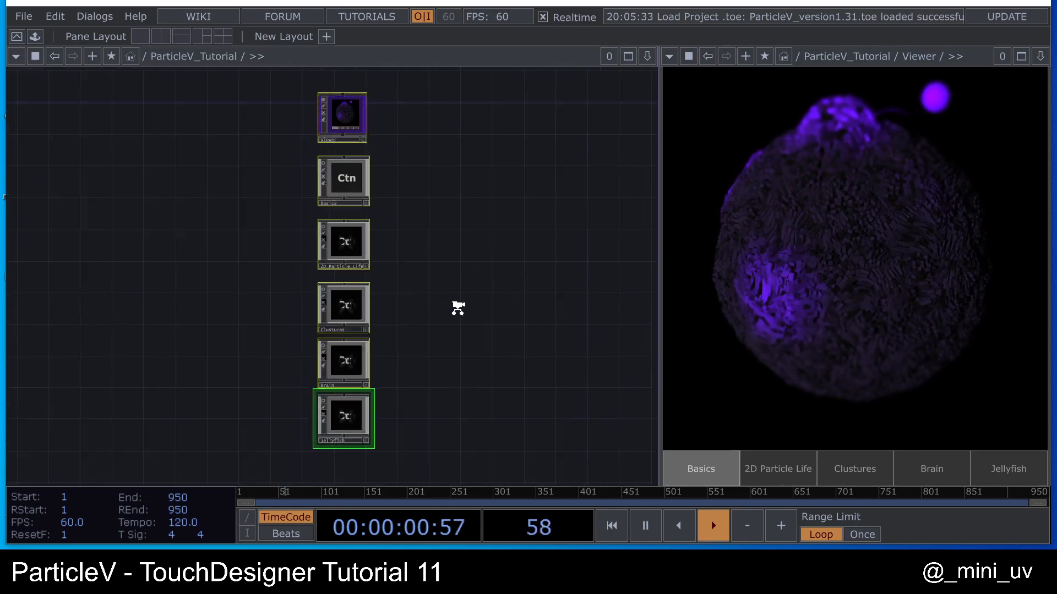
{"action": "left_click_drag", "start_coordinate": [486, 221], "coordinate": [460, 280]}
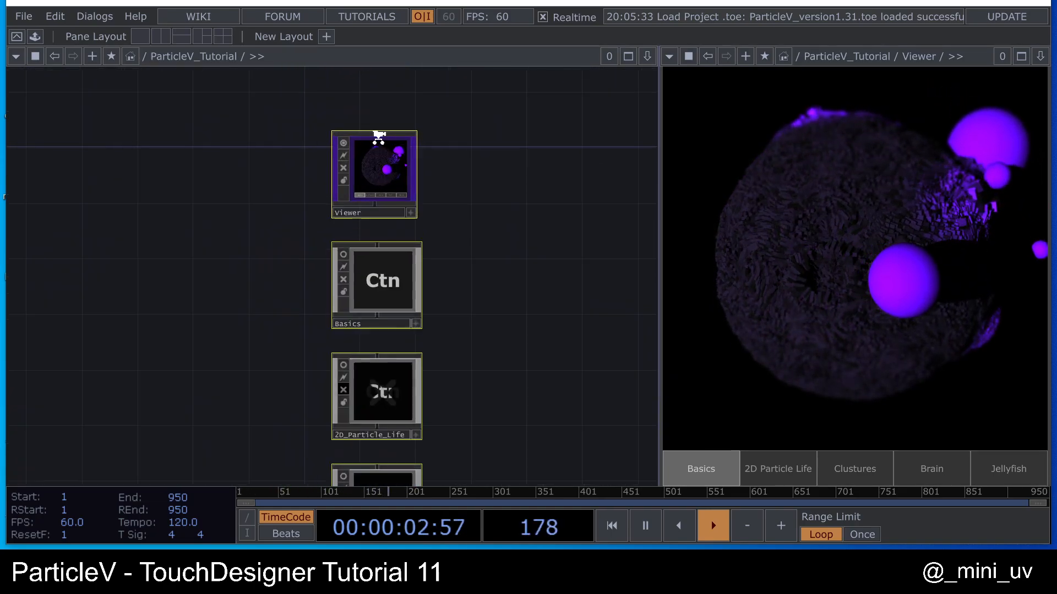
{"action": "left_click", "coordinate": [351, 144]}
{"action": "left_click", "coordinate": [329, 144]}
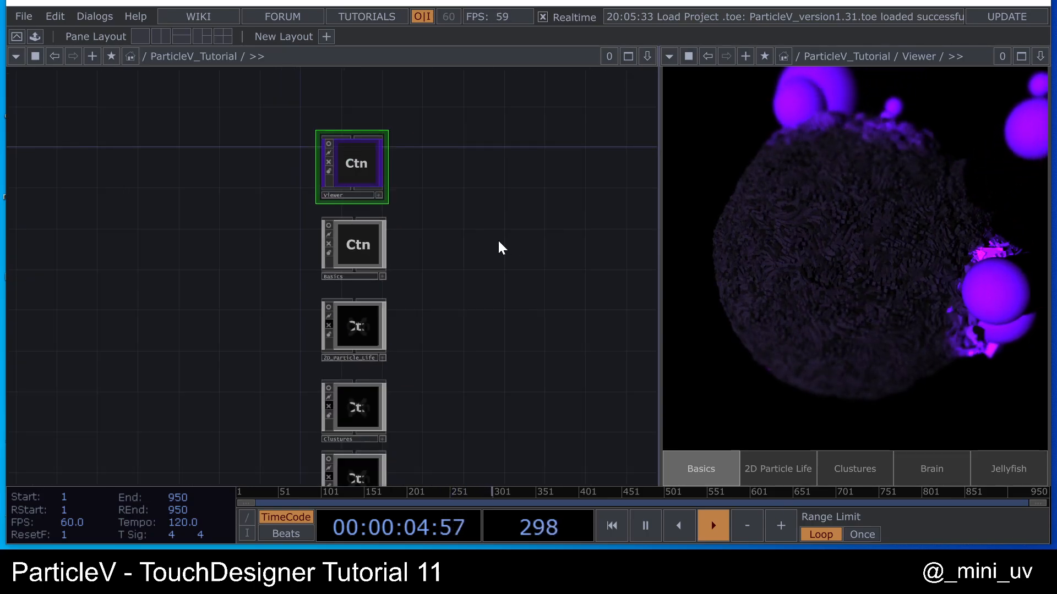
{"action": "scroll", "coordinate": [403, 189], "scroll_direction": "down", "scroll_amount": 3}
{"action": "left_click_drag", "start_coordinate": [332, 146], "coordinate": [550, 337]}
{"action": "left_click_drag", "start_coordinate": [457, 257], "coordinate": [438, 248]}
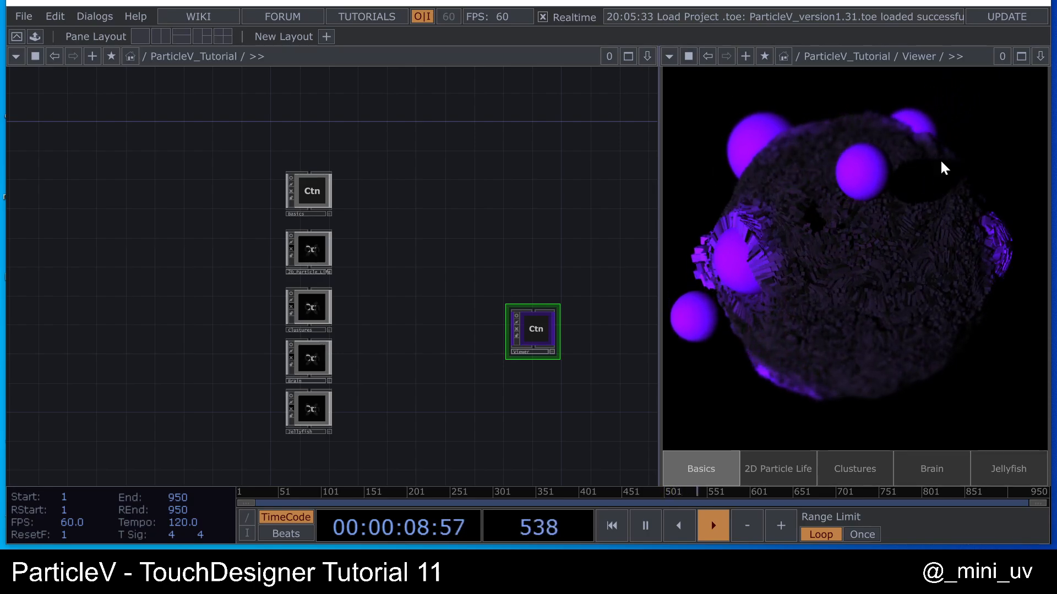
{"action": "left_click_drag", "start_coordinate": [512, 212], "coordinate": [445, 168]}
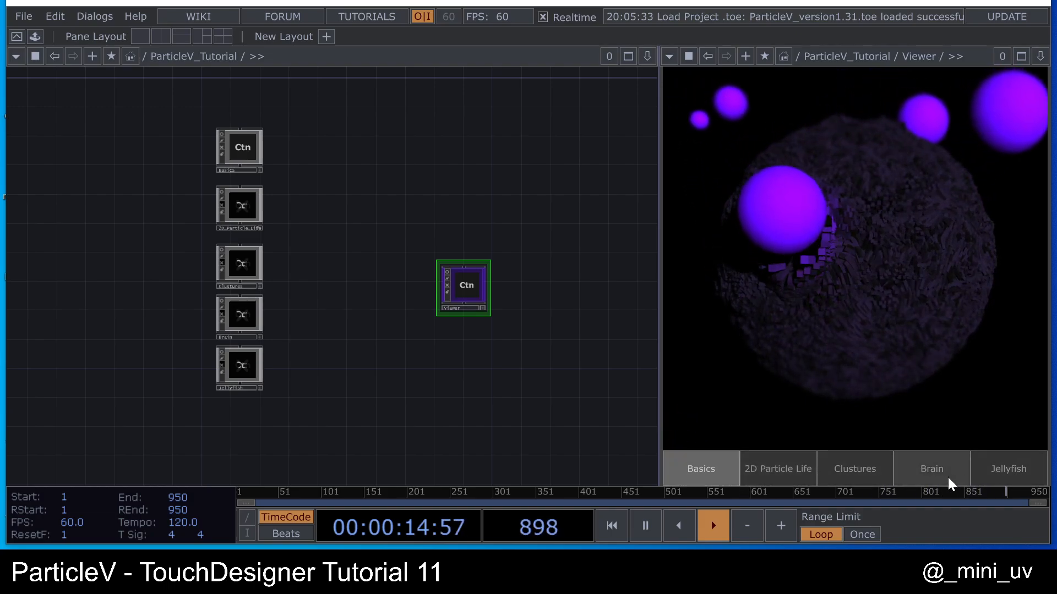
- Preview the 2D Particle Life, Clustures, Brain and Jellyfish examples in the viewer, finishing on Basics
{"action": "left_click", "coordinate": [767, 470]}
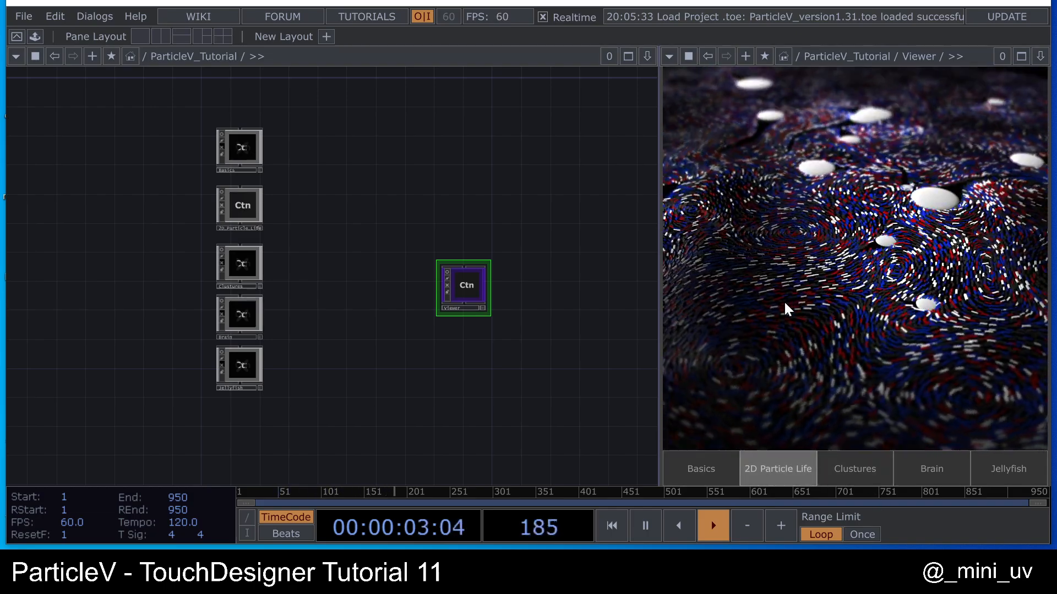
{"action": "left_click", "coordinate": [867, 470]}
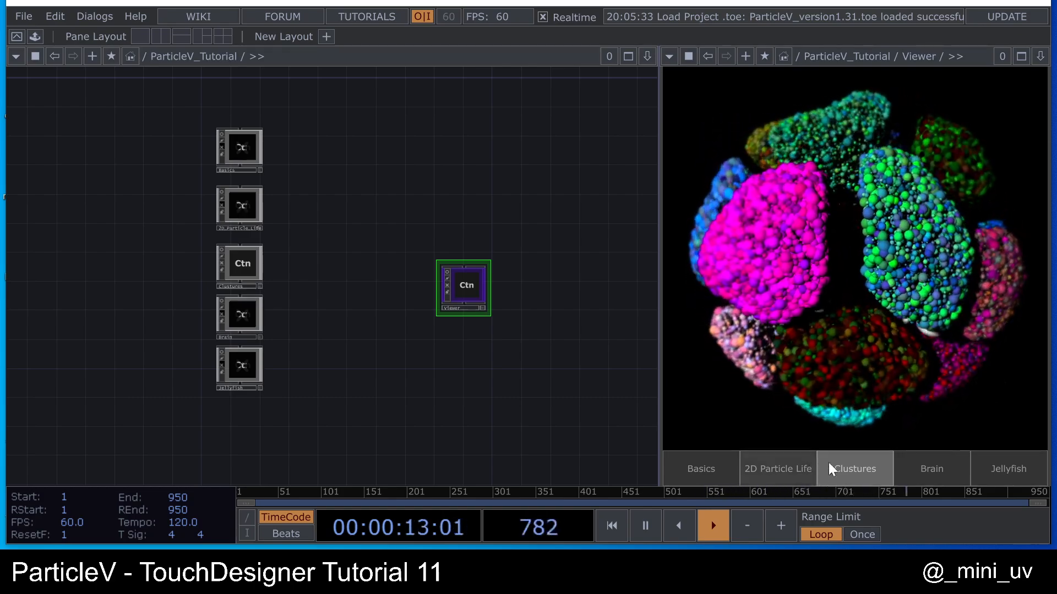
{"action": "left_click", "coordinate": [931, 468]}
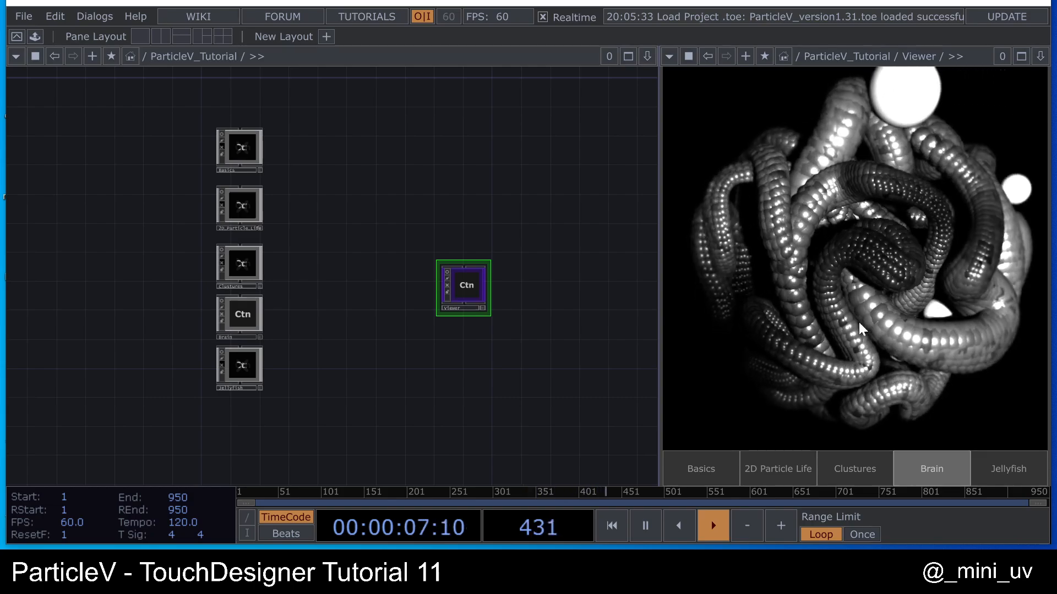
{"action": "left_click", "coordinate": [991, 467]}
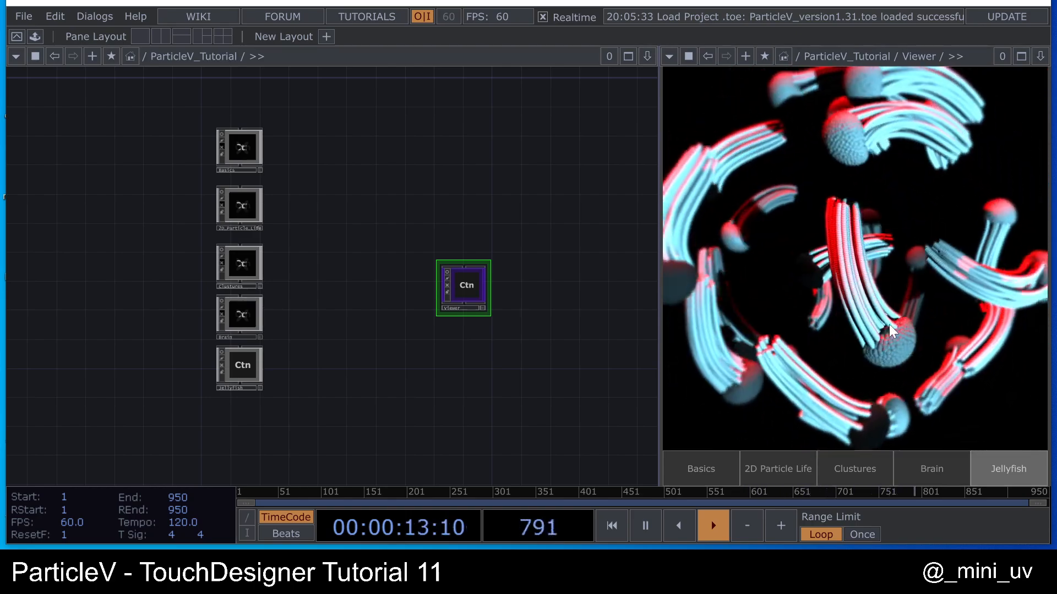
{"action": "left_click", "coordinate": [709, 470]}
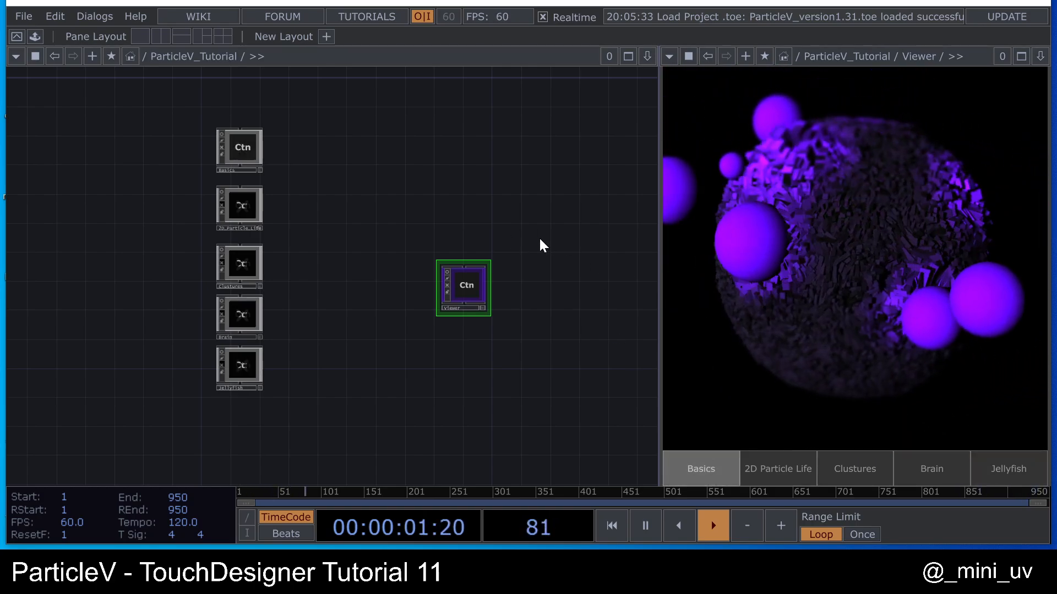
- Enter the network of the Basics container
{"action": "left_click_drag", "start_coordinate": [420, 231], "coordinate": [495, 267]}
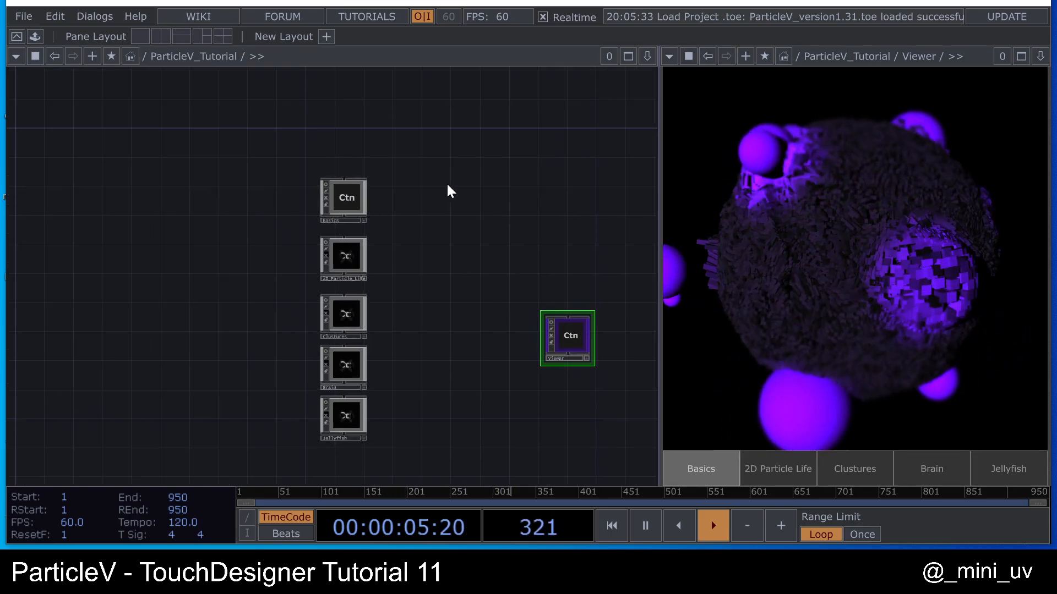
{"action": "left_click_drag", "start_coordinate": [448, 186], "coordinate": [498, 181]}
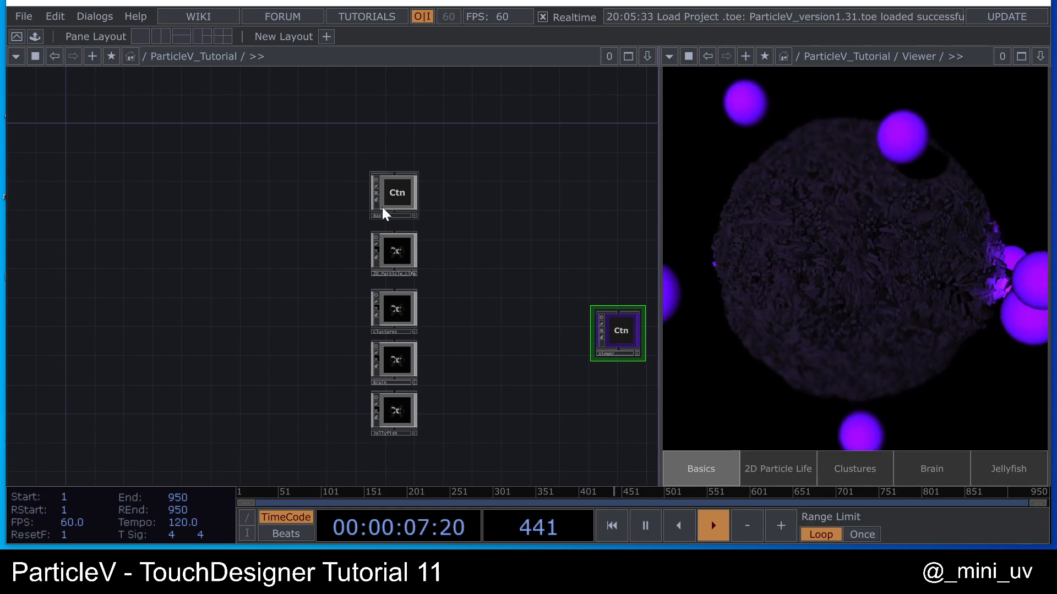
{"action": "scroll", "coordinate": [444, 198], "scroll_direction": "up", "scroll_amount": 2}
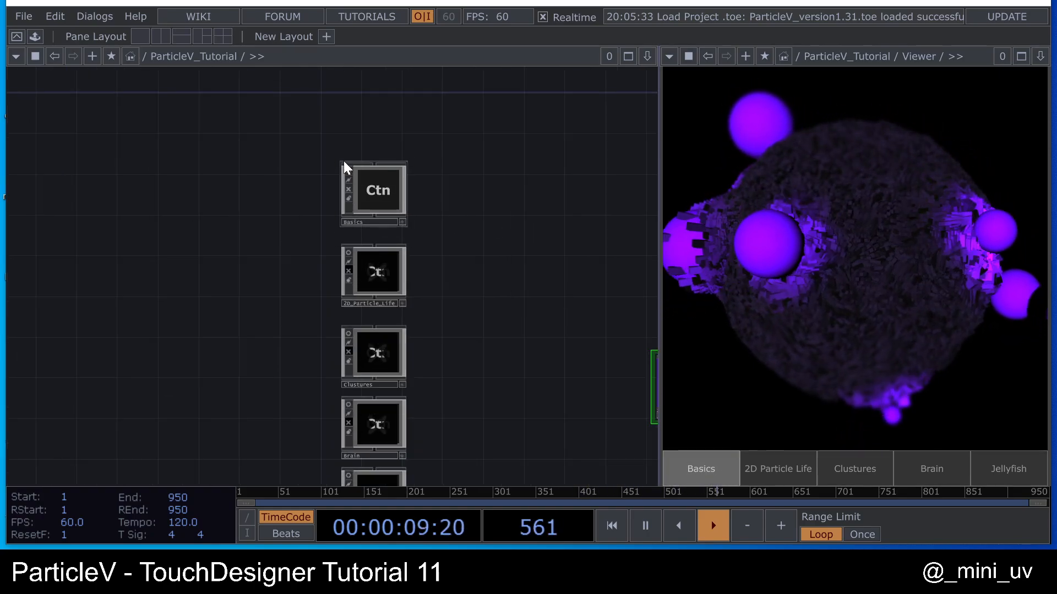
{"action": "scroll", "coordinate": [394, 190], "scroll_direction": "up", "scroll_amount": 1}
{"action": "left_click", "coordinate": [391, 194]}
{"action": "key", "text": "i"}
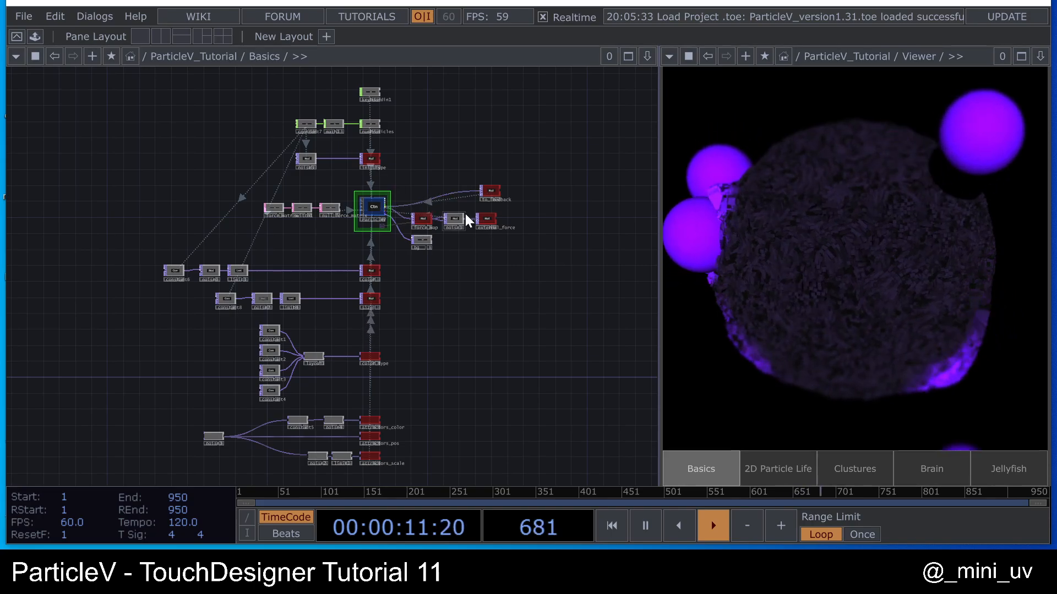
- Locate the ParticleV container in the Basics network and examine it with its neighbouring connections
{"action": "left_click_drag", "start_coordinate": [467, 217], "coordinate": [502, 156]}
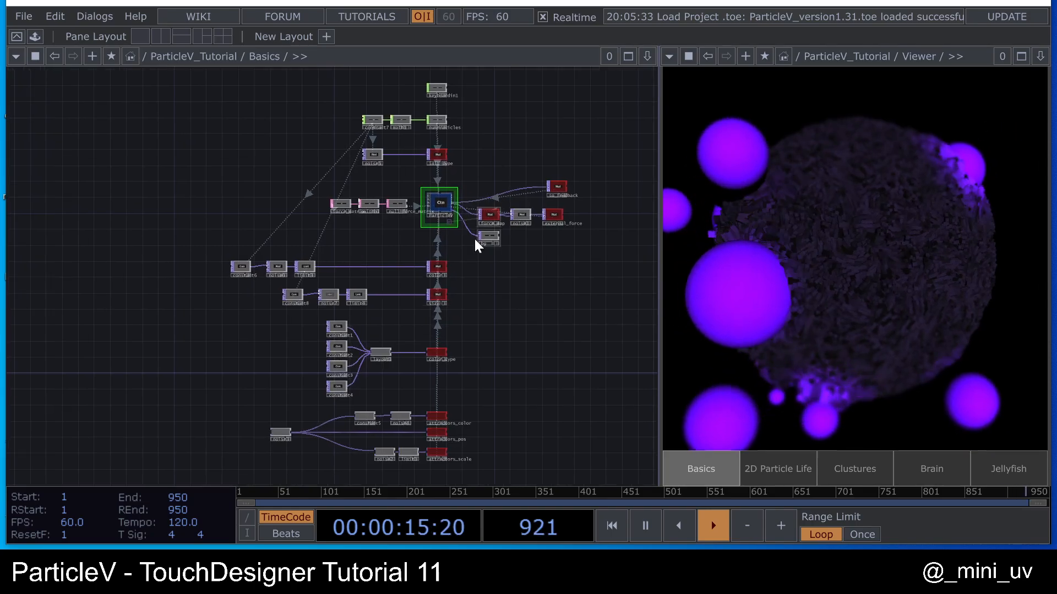
{"action": "scroll", "coordinate": [473, 210], "scroll_direction": "up", "scroll_amount": 5}
{"action": "left_click_drag", "start_coordinate": [424, 186], "coordinate": [457, 262]}
{"action": "scroll", "coordinate": [413, 282], "scroll_direction": "up", "scroll_amount": 5}
{"action": "right_click_drag", "start_coordinate": [273, 152], "coordinate": [484, 418]}
{"action": "scroll", "coordinate": [380, 361], "scroll_direction": "up", "scroll_amount": 2}
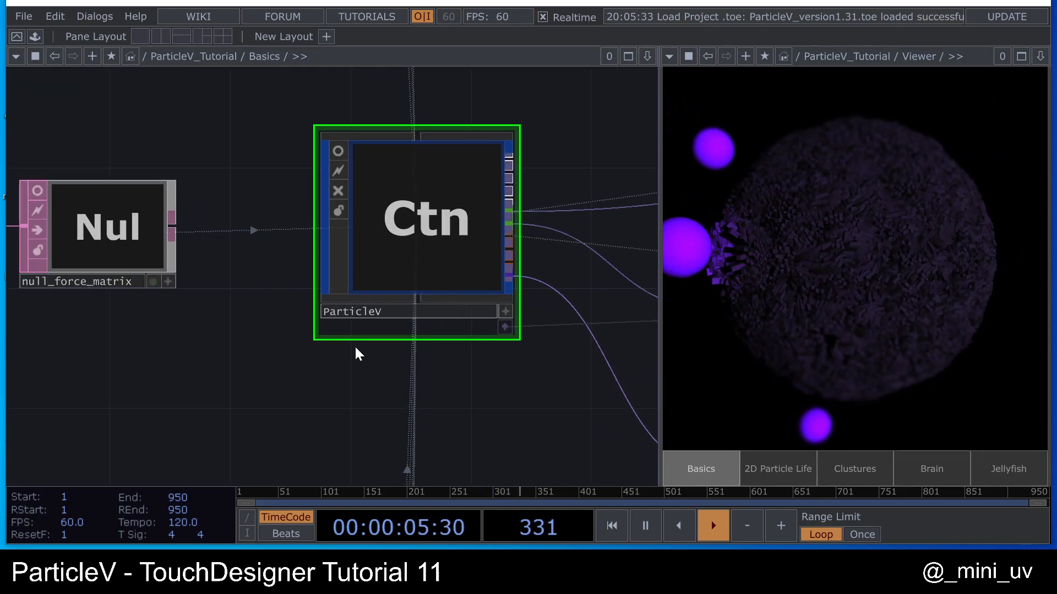
{"action": "scroll", "coordinate": [347, 308], "scroll_direction": "down", "scroll_amount": 3}
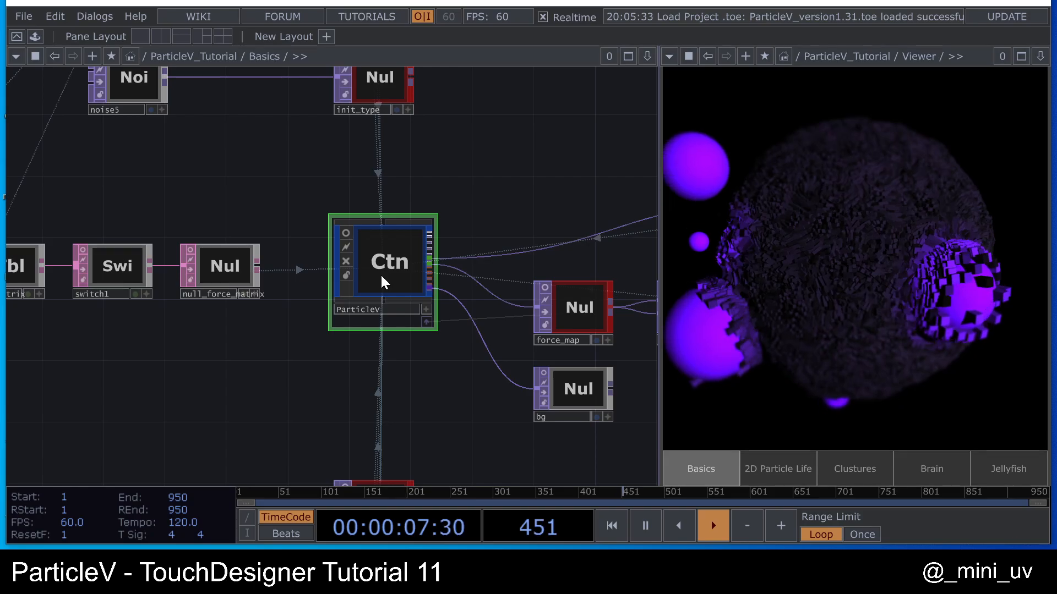
- Display the ParticleV container's parameters and review the Simulation settings from General Settings through External Force
{"action": "key", "text": "p"}
{"action": "scroll", "coordinate": [318, 220], "scroll_direction": "down", "scroll_amount": 10}
{"action": "scroll", "coordinate": [318, 228], "scroll_direction": "up", "scroll_amount": 10}
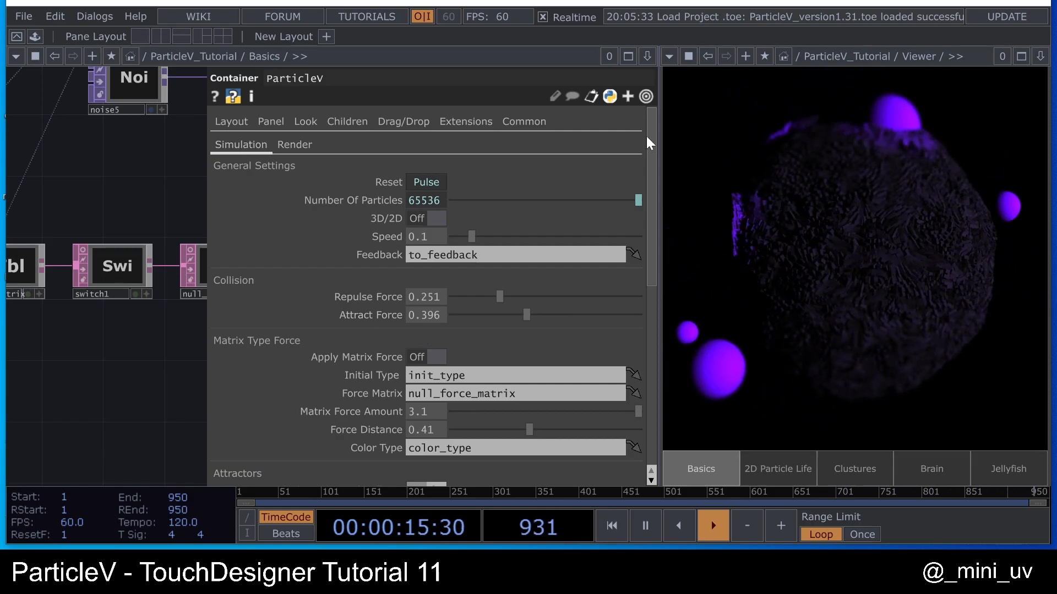
{"action": "left_click_drag", "start_coordinate": [651, 133], "coordinate": [658, 288]}
{"action": "scroll", "coordinate": [644, 264], "scroll_direction": "down", "scroll_amount": 3}
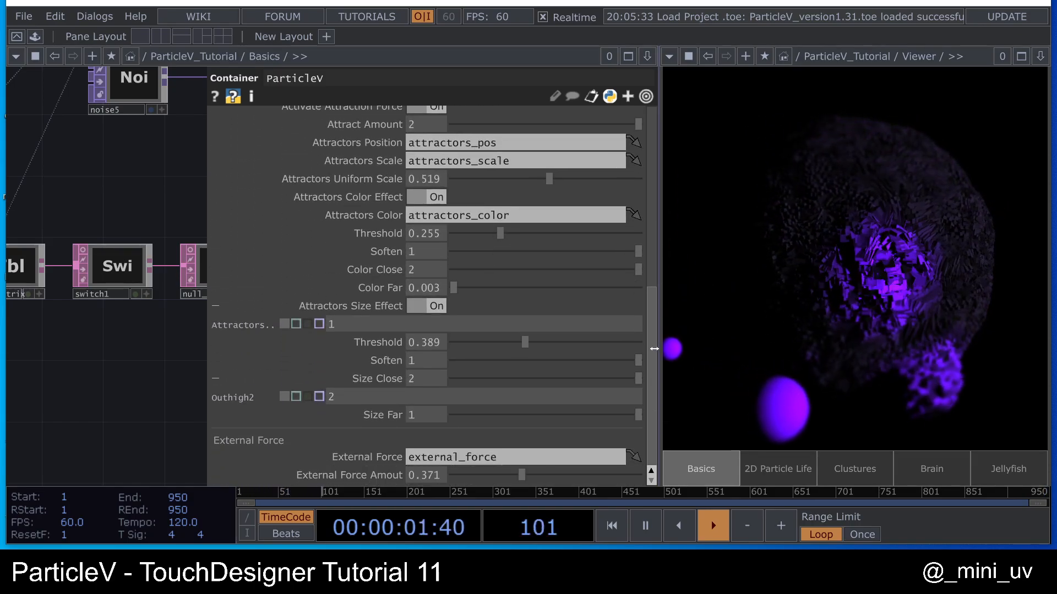
{"action": "scroll", "coordinate": [633, 168], "scroll_direction": "up", "scroll_amount": 10}
{"action": "scroll", "coordinate": [632, 275], "scroll_direction": "down", "scroll_amount": 7}
{"action": "scroll", "coordinate": [627, 209], "scroll_direction": "up", "scroll_amount": 8}
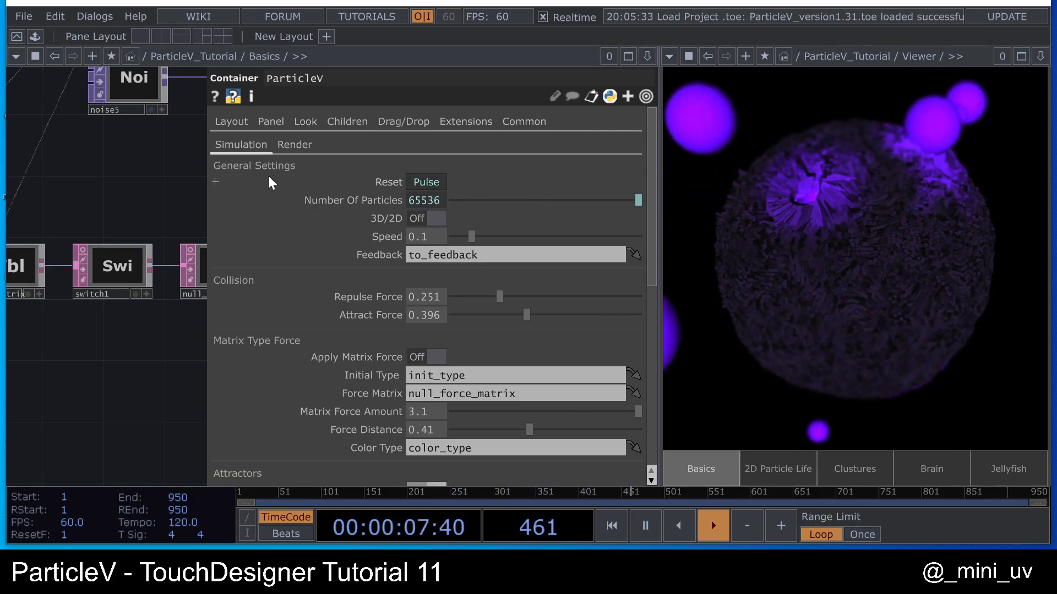
- Review ParticleV's Render settings, return to its Simulation settings and hide the parameters
{"action": "left_click", "coordinate": [293, 145]}
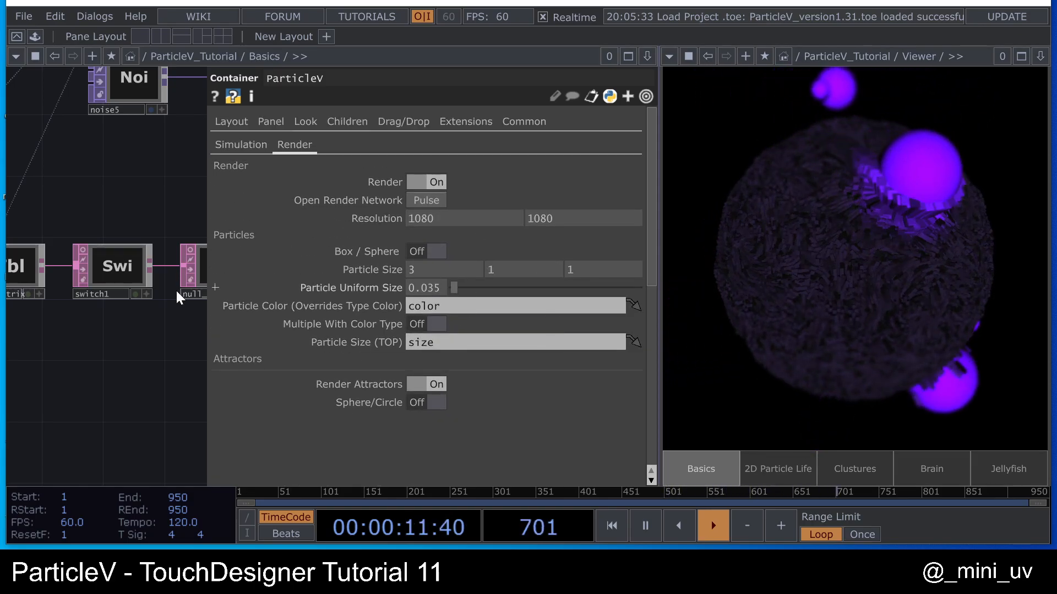
{"action": "scroll", "coordinate": [132, 301], "scroll_direction": "down", "scroll_amount": 3}
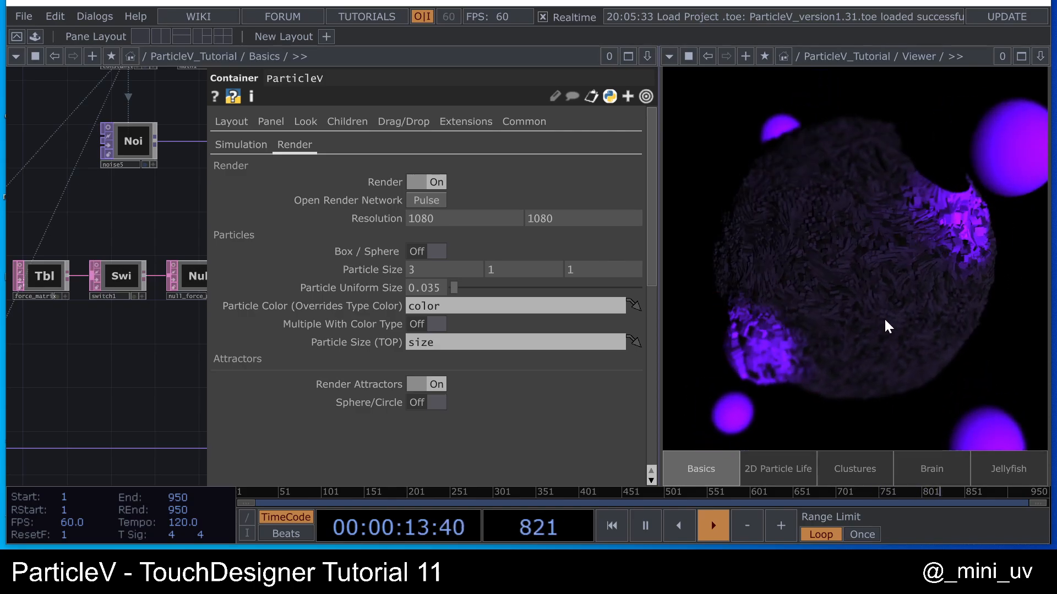
{"action": "scroll", "coordinate": [102, 214], "scroll_direction": "down", "scroll_amount": 3}
{"action": "scroll", "coordinate": [102, 215], "scroll_direction": "up", "scroll_amount": 5}
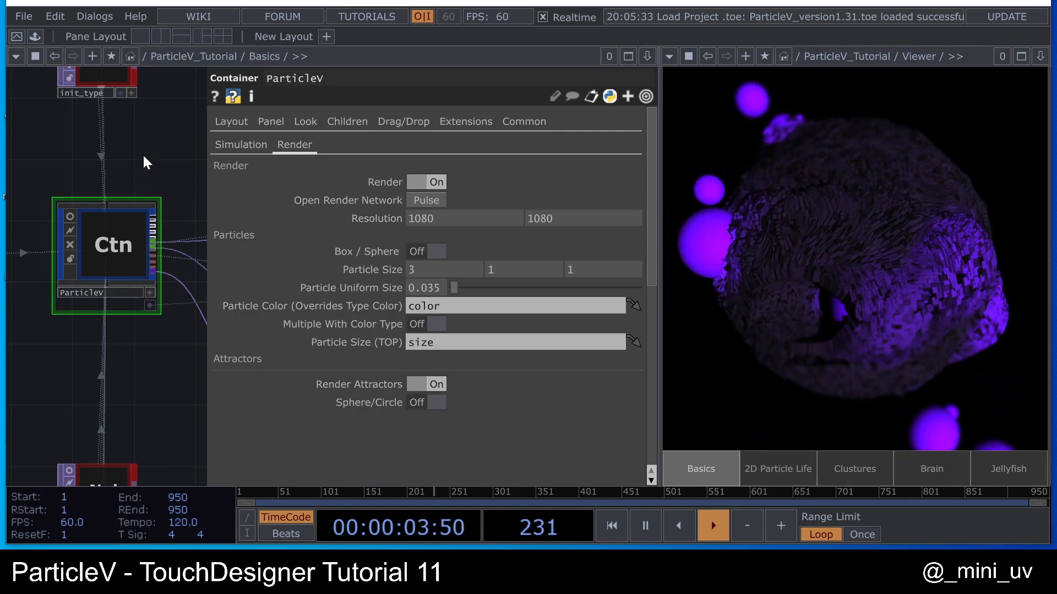
{"action": "left_click_drag", "start_coordinate": [143, 153], "coordinate": [151, 142]}
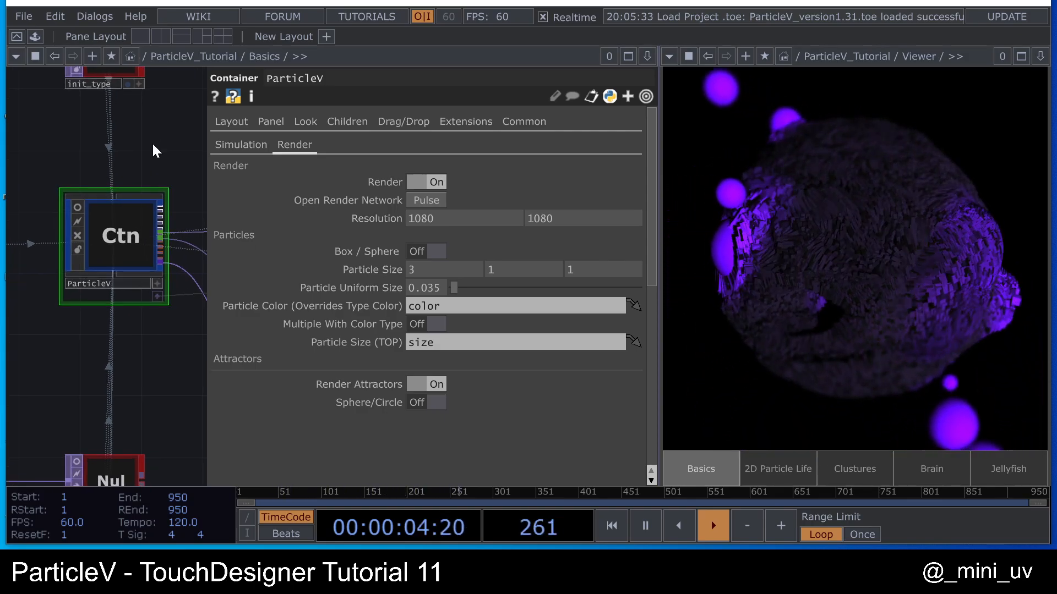
{"action": "left_click", "coordinate": [248, 144]}
{"action": "key", "text": "p"}
- Survey the operator chains around ParticleV, including the attractor, color, size and force matrix branches
{"action": "scroll", "coordinate": [202, 149], "scroll_direction": "down", "scroll_amount": 6}
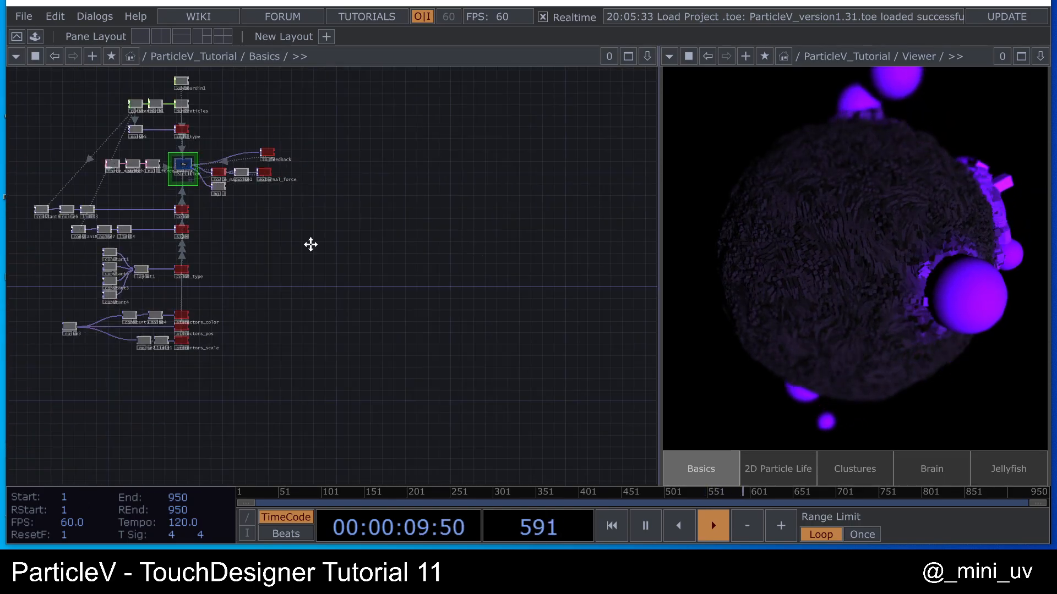
{"action": "left_click_drag", "start_coordinate": [309, 244], "coordinate": [380, 264]}
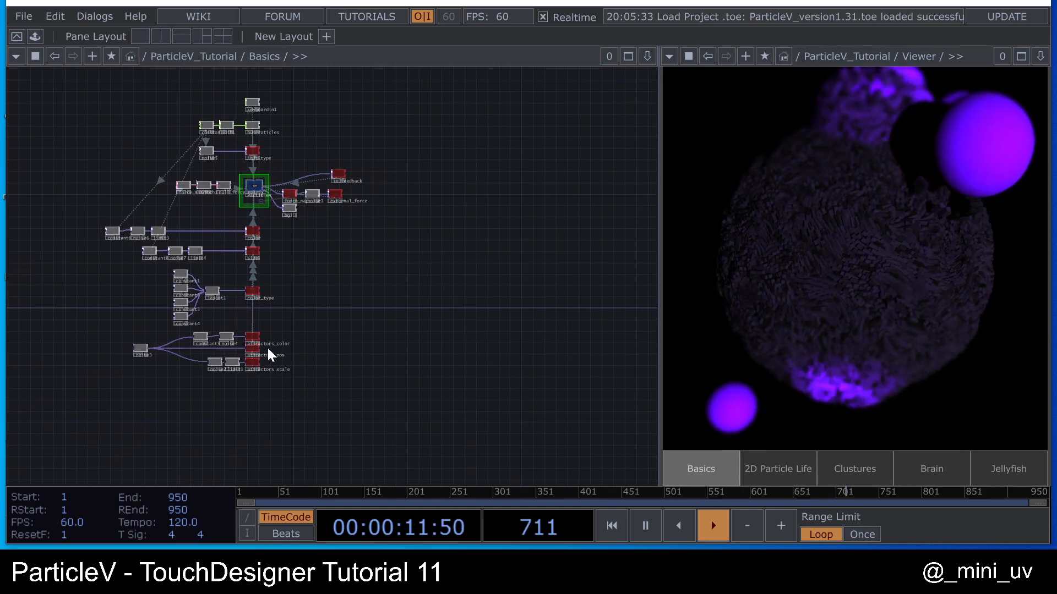
{"action": "scroll", "coordinate": [233, 338], "scroll_direction": "up", "scroll_amount": 5}
{"action": "left_click_drag", "start_coordinate": [95, 406], "coordinate": [169, 409]}
{"action": "right_click_drag", "start_coordinate": [75, 418], "coordinate": [407, 102]}
{"action": "left_click_drag", "start_coordinate": [495, 196], "coordinate": [450, 340]}
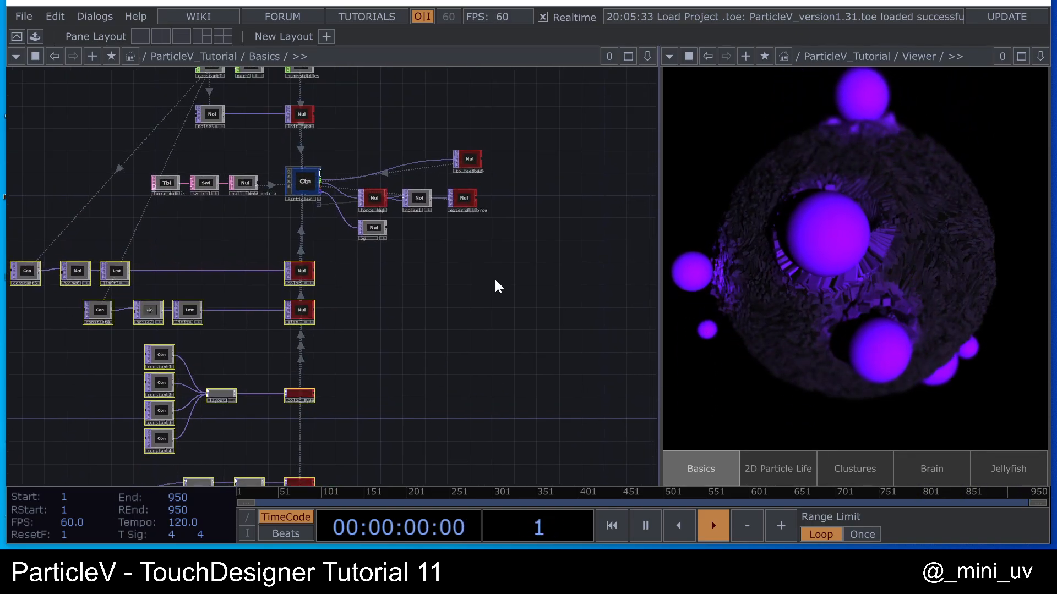
{"action": "left_click_drag", "start_coordinate": [389, 104], "coordinate": [385, 134]}
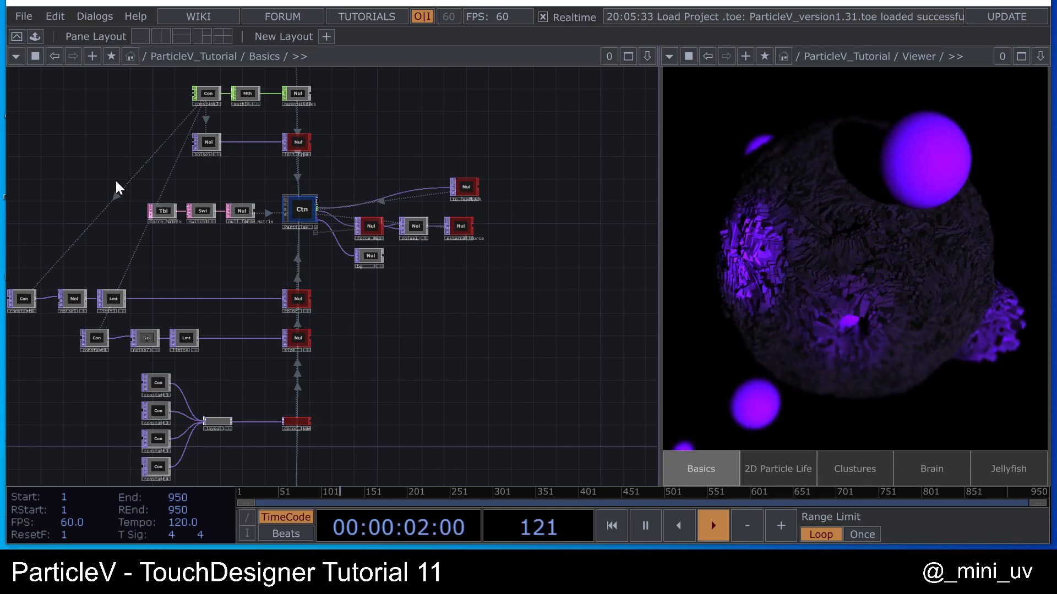
{"action": "scroll", "coordinate": [301, 212], "scroll_direction": "up", "scroll_amount": 4}
- Select ParticleV and recheck which operators its Simulation parameters reference, such as feedback, initial type and force matrix
{"action": "left_click", "coordinate": [301, 210]}
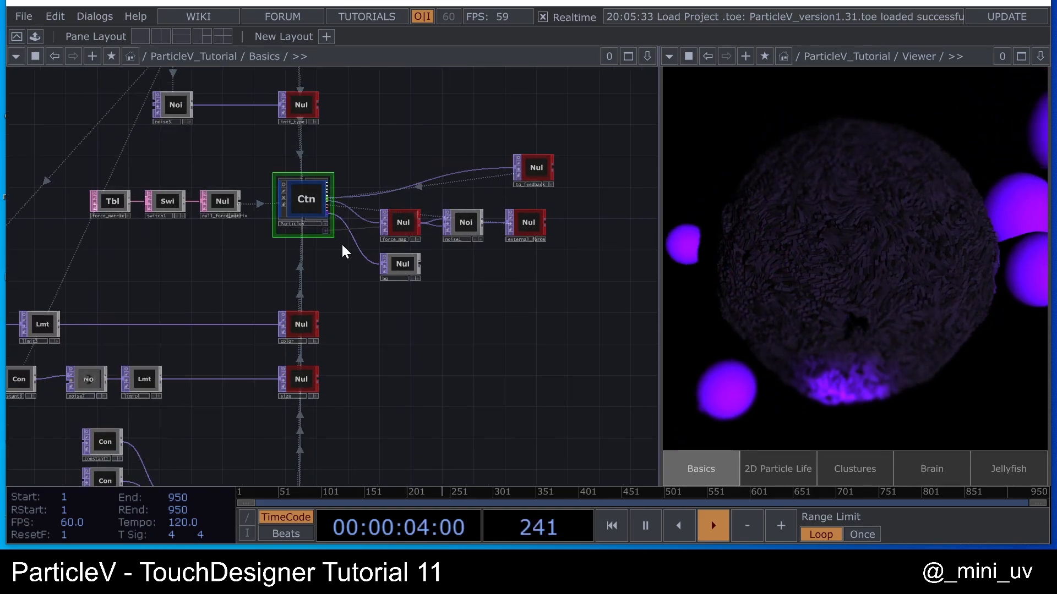
{"action": "key", "text": "p"}
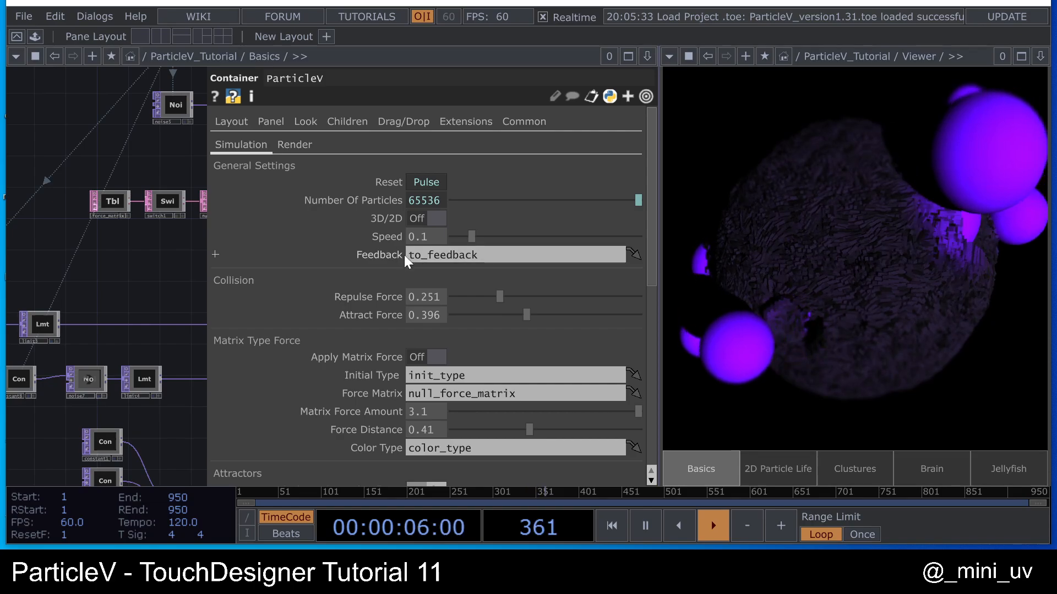
{"action": "scroll", "coordinate": [427, 357], "scroll_direction": "down", "scroll_amount": 2}
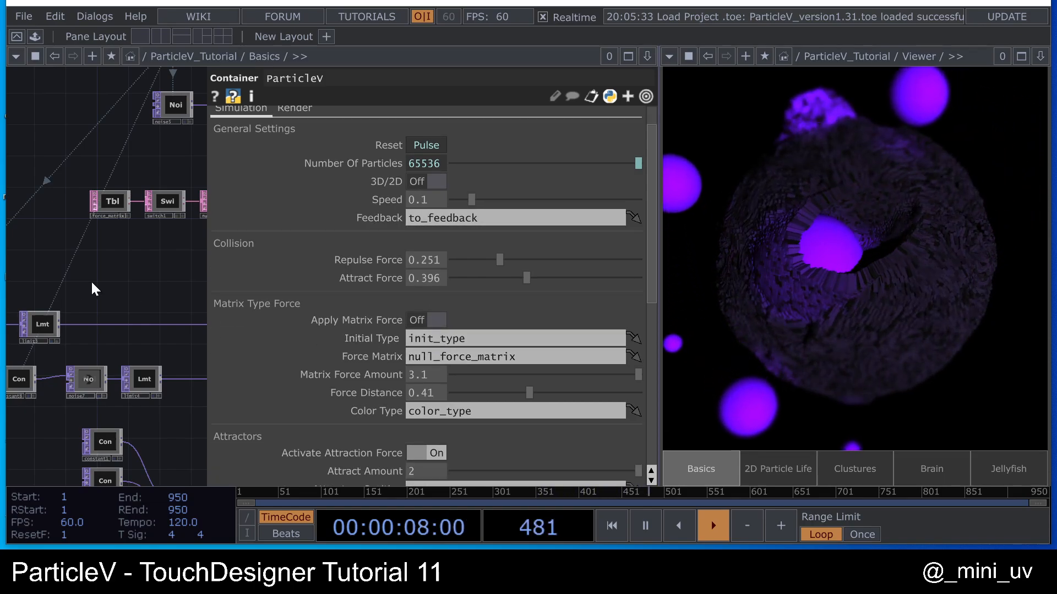
{"action": "scroll", "coordinate": [209, 248], "scroll_direction": "down", "scroll_amount": 3}
{"action": "scroll", "coordinate": [250, 158], "scroll_direction": "up", "scroll_amount": 3}
{"action": "scroll", "coordinate": [253, 153], "scroll_direction": "up", "scroll_amount": 1}
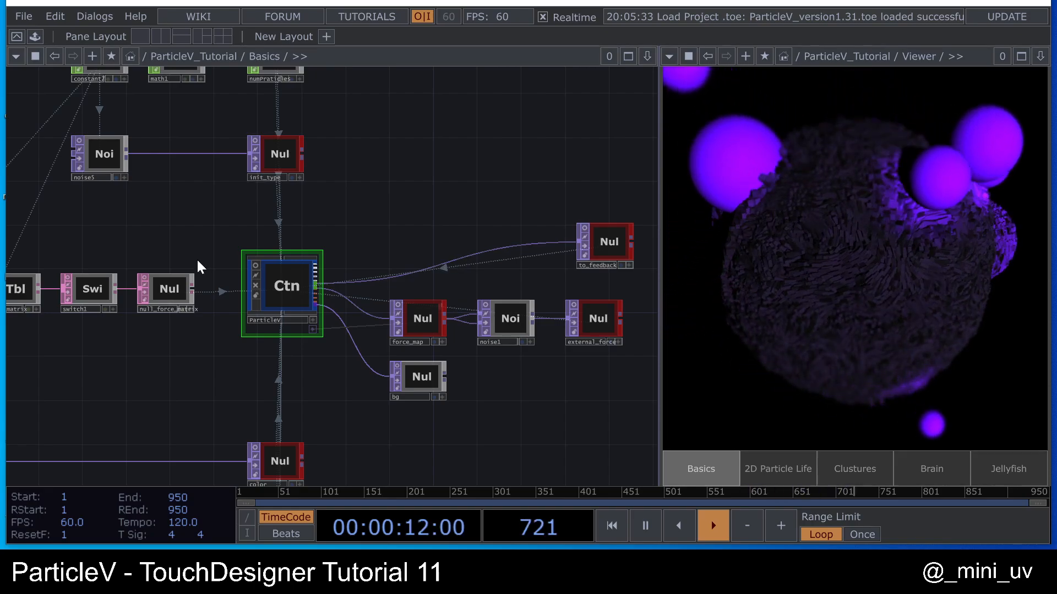
- Survey the operator branches around ParticleV, from particle count and force matrix down to color, size, color type and attractors
{"action": "scroll", "coordinate": [434, 244], "scroll_direction": "down", "scroll_amount": 5}
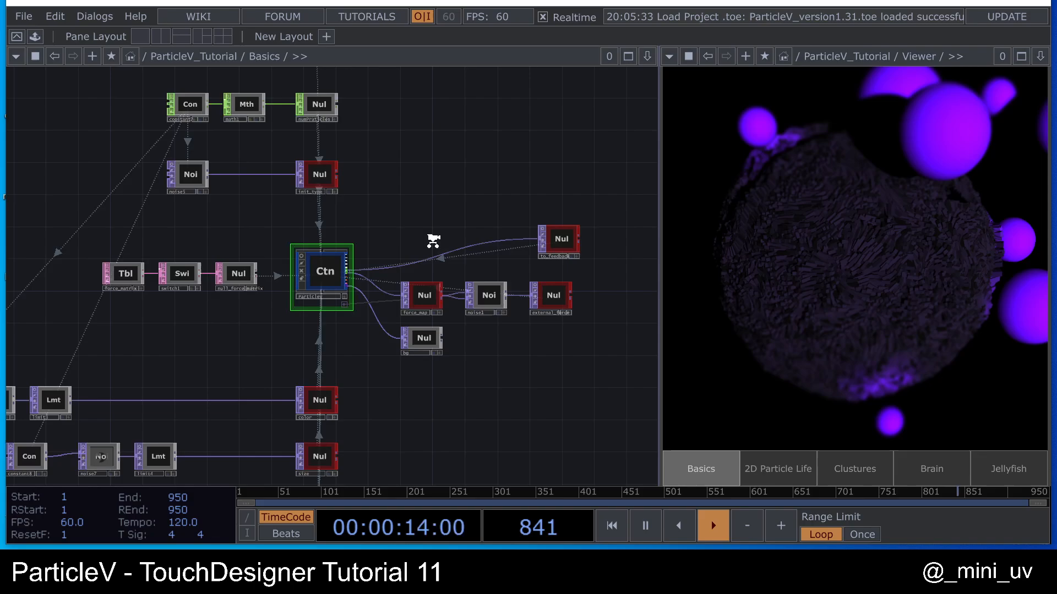
{"action": "scroll", "coordinate": [354, 295], "scroll_direction": "up", "scroll_amount": 4}
{"action": "scroll", "coordinate": [470, 349], "scroll_direction": "down", "scroll_amount": 8}
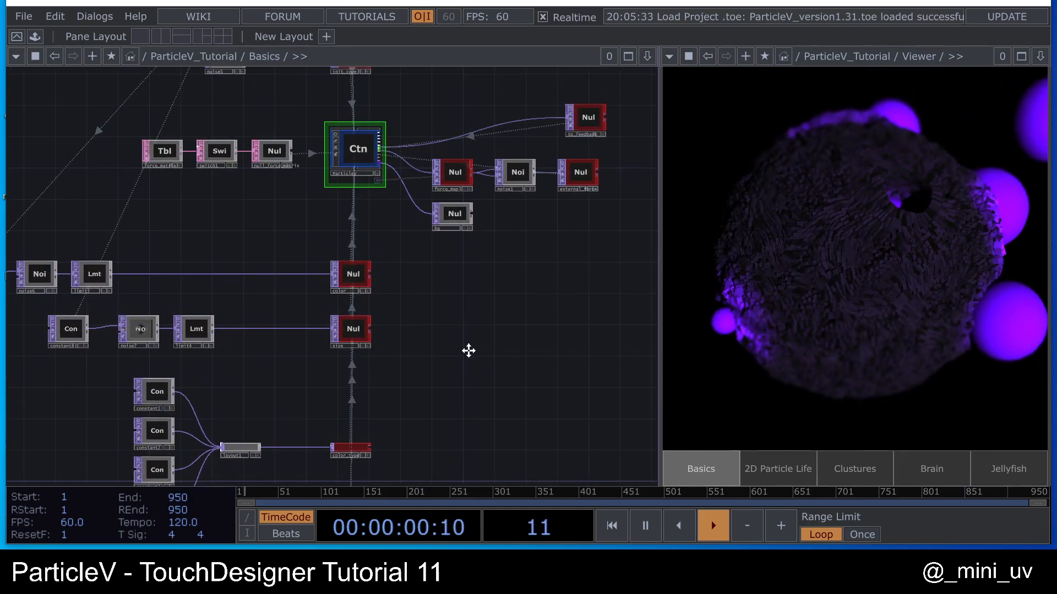
{"action": "scroll", "coordinate": [340, 410], "scroll_direction": "up", "scroll_amount": 3}
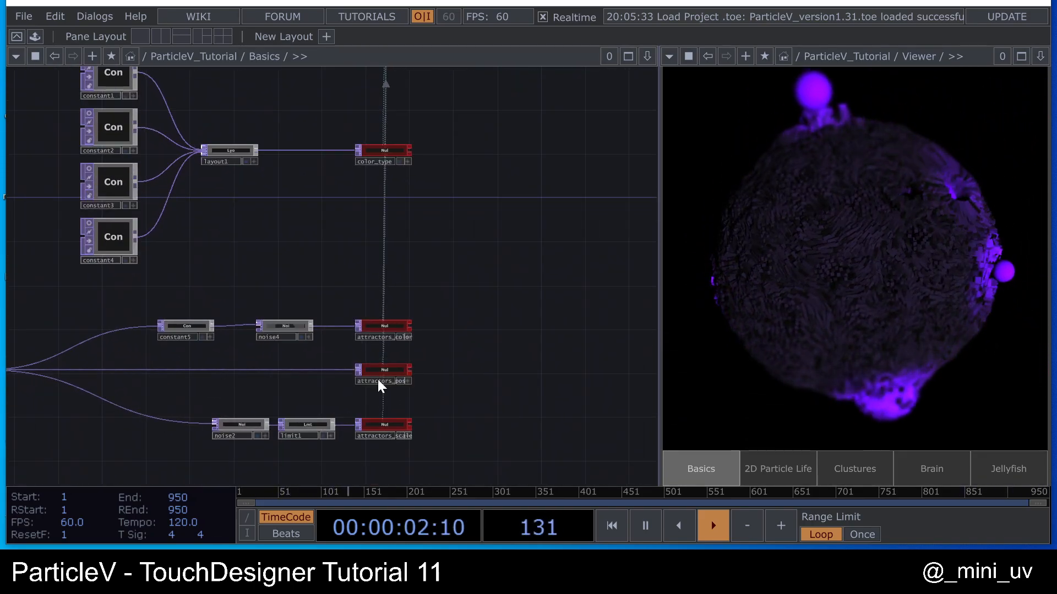
{"action": "scroll", "coordinate": [405, 381], "scroll_direction": "down", "scroll_amount": 3}
{"action": "left_click_drag", "start_coordinate": [447, 324], "coordinate": [409, 357]}
{"action": "scroll", "coordinate": [412, 330], "scroll_direction": "down", "scroll_amount": 4}
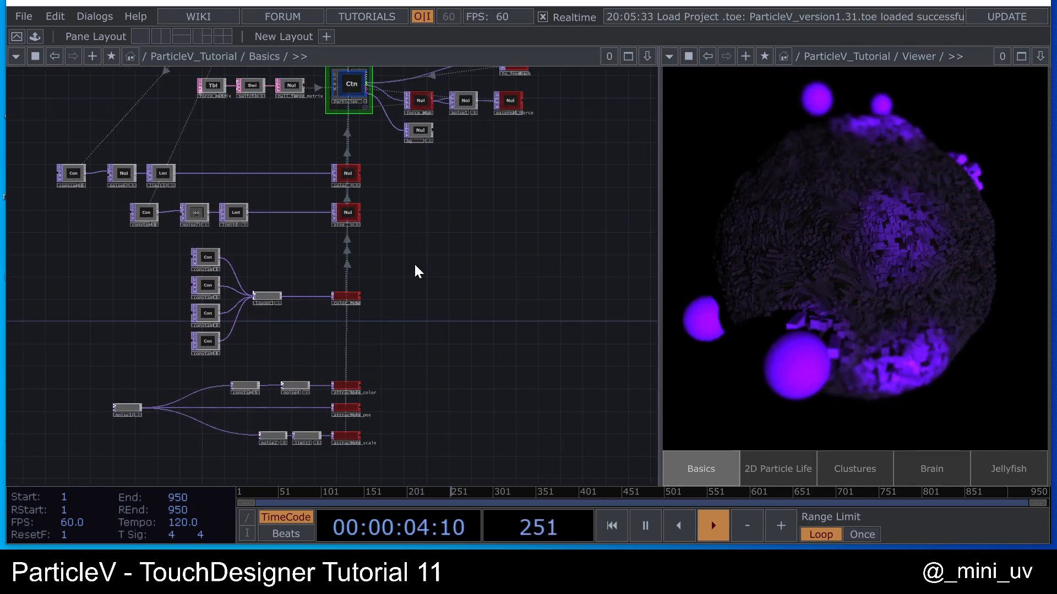
{"action": "left_click_drag", "start_coordinate": [117, 345], "coordinate": [174, 284]}
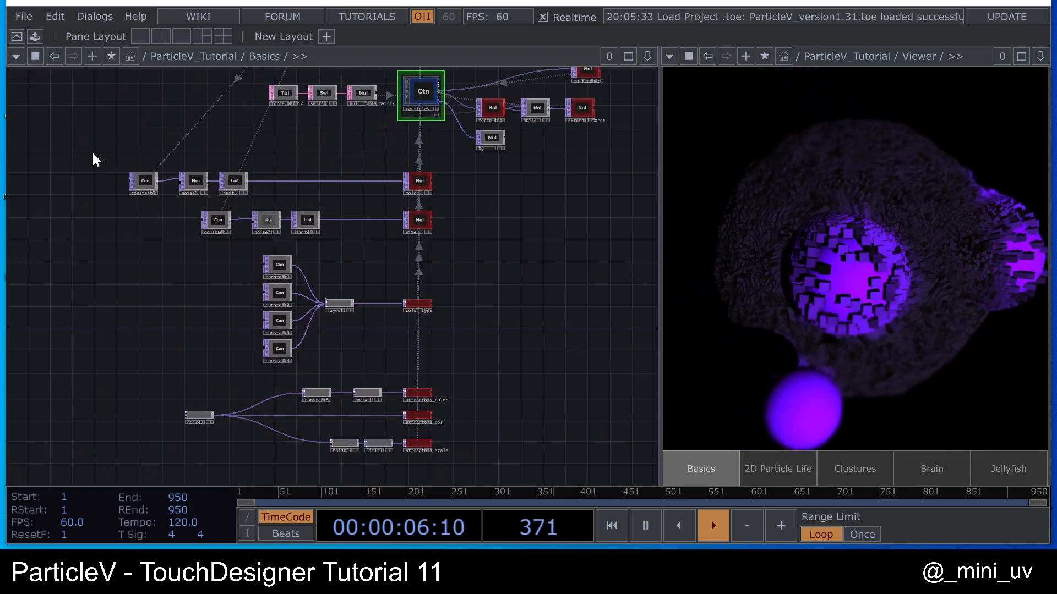
{"action": "left_click_drag", "start_coordinate": [94, 154], "coordinate": [473, 462]}
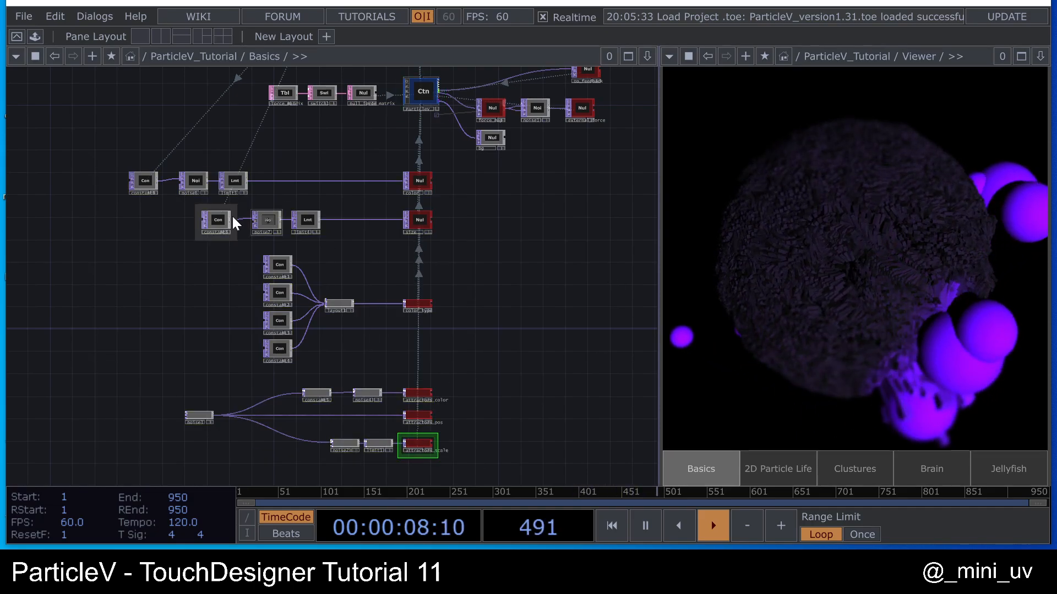
{"action": "left_click_drag", "start_coordinate": [448, 205], "coordinate": [413, 272]}
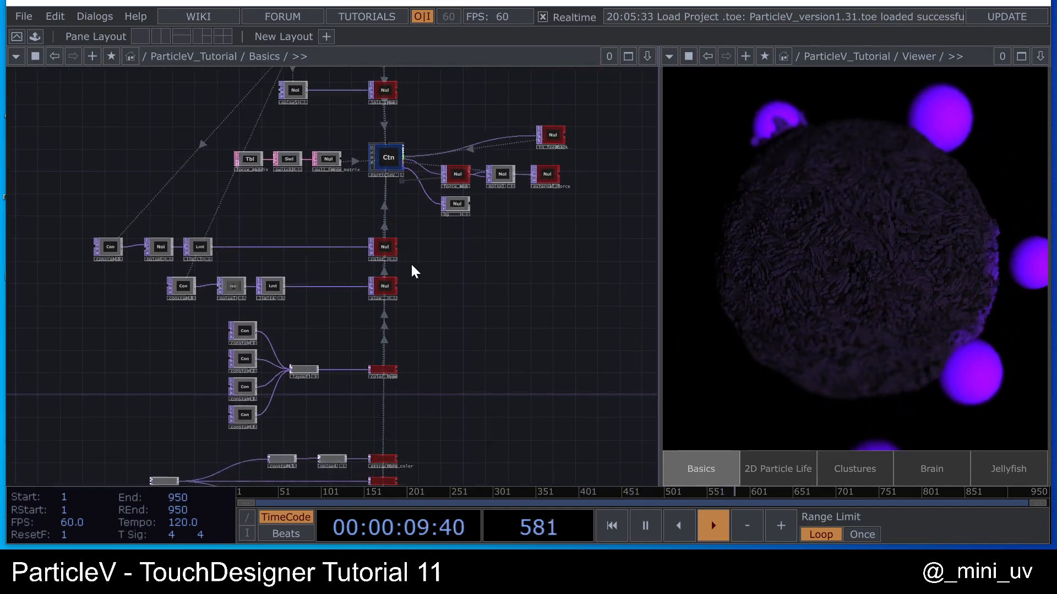
- Select ParticleV, recheck the operator references in its Simulation parameters and hide the parameters again
{"action": "scroll", "coordinate": [385, 160], "scroll_direction": "up", "scroll_amount": 2}
{"action": "left_click", "coordinate": [385, 160]}
{"action": "key", "text": "p"}
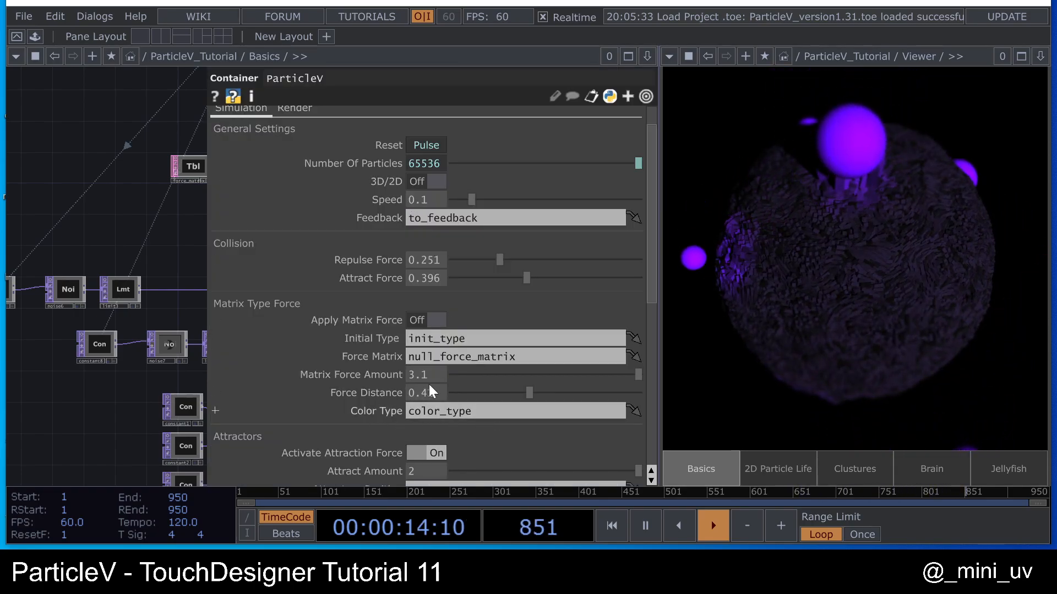
{"action": "scroll", "coordinate": [428, 384], "scroll_direction": "down", "scroll_amount": 3}
{"action": "key", "text": "p"}
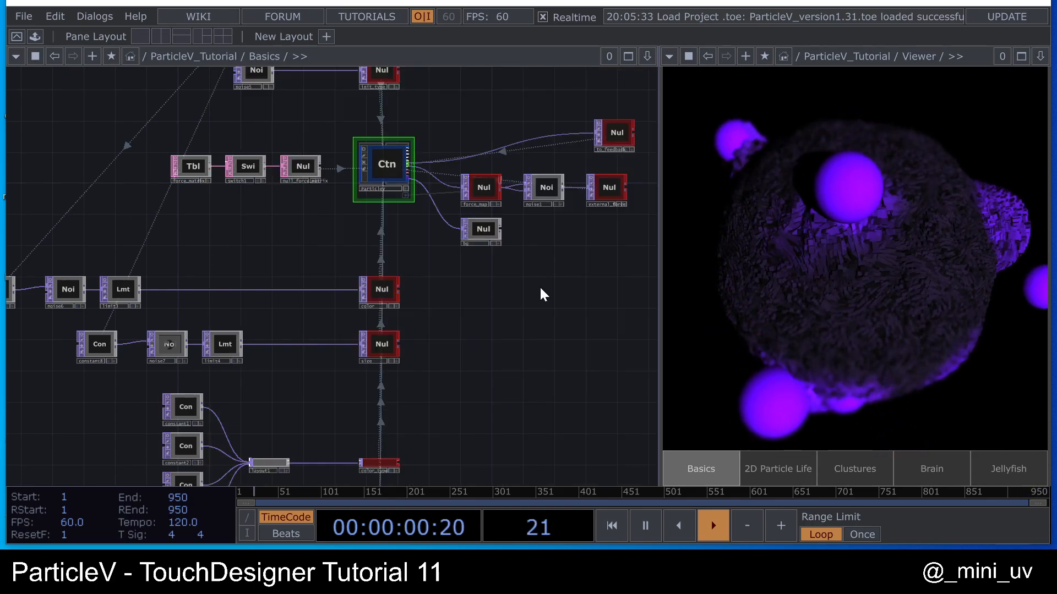
- Shift the to_feedback null slightly toward ParticleV so it lines up above the external_force null
{"action": "left_click_drag", "start_coordinate": [486, 295], "coordinate": [413, 349]}
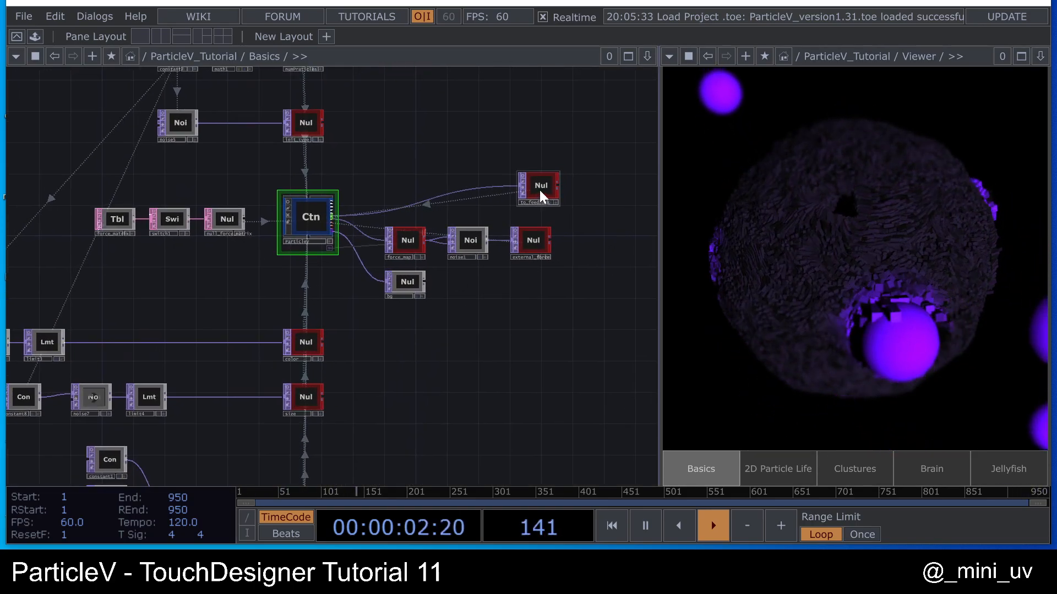
{"action": "left_click_drag", "start_coordinate": [540, 190], "coordinate": [531, 190]}
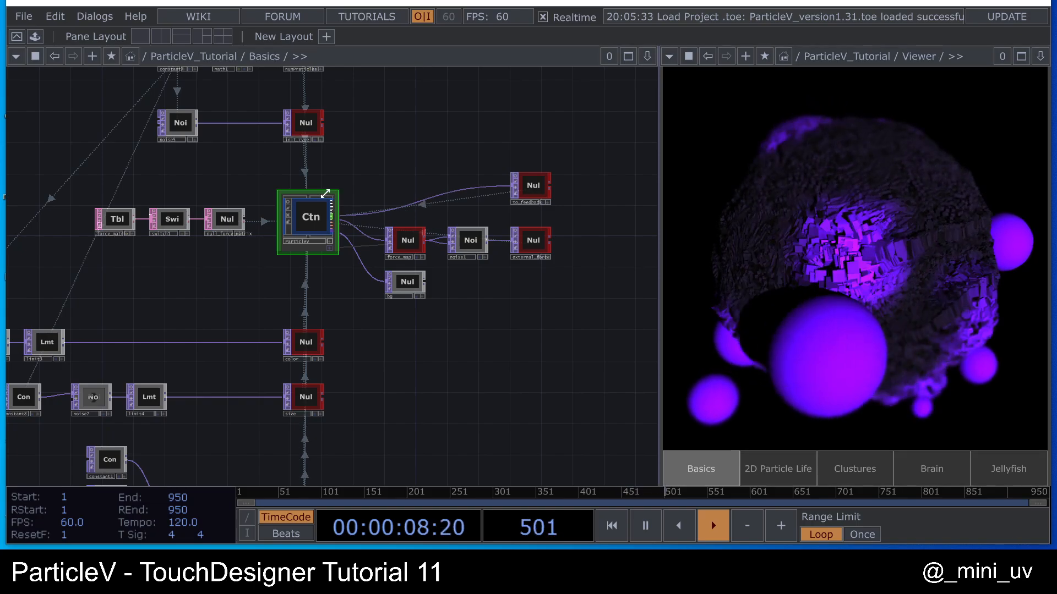
- Display ParticleV's Simulation parameters and inspect the expression driving Number Of Particles
{"action": "key", "text": "p"}
{"action": "scroll", "coordinate": [384, 216], "scroll_direction": "up", "scroll_amount": 5}
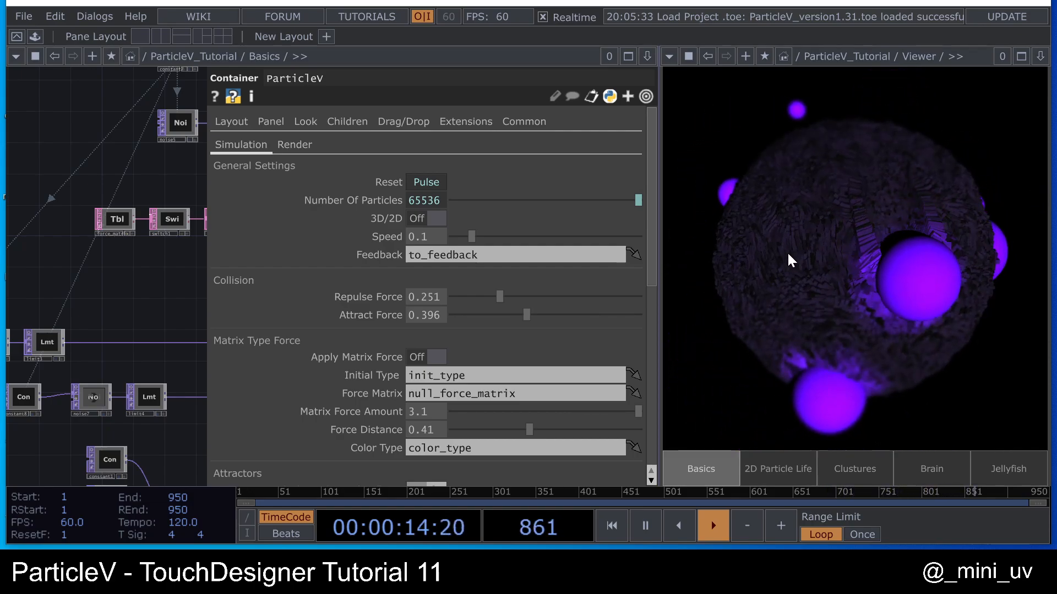
{"action": "left_click", "coordinate": [379, 202]}
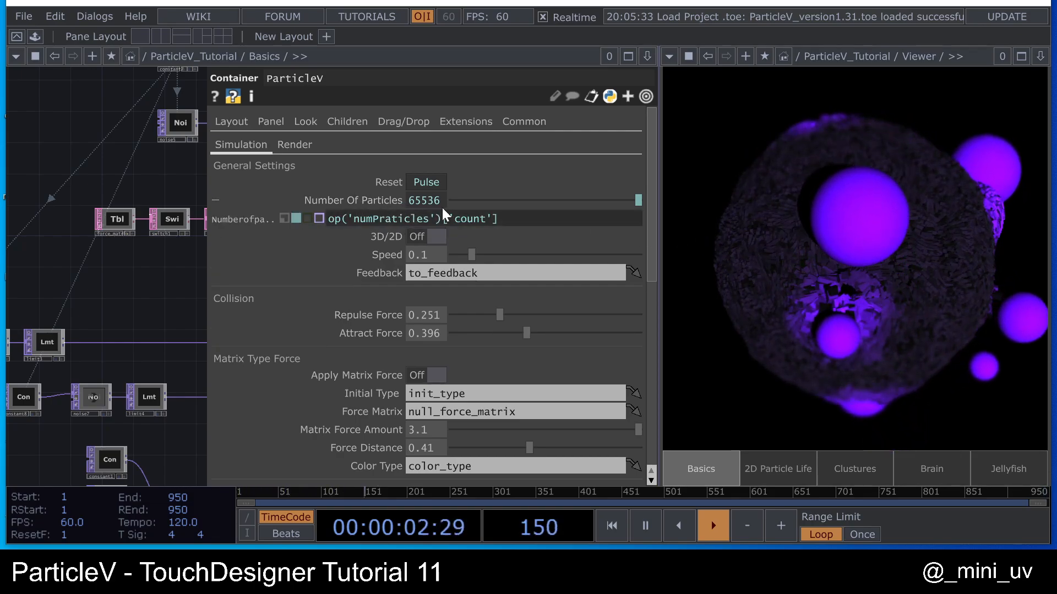
{"action": "left_click", "coordinate": [371, 203]}
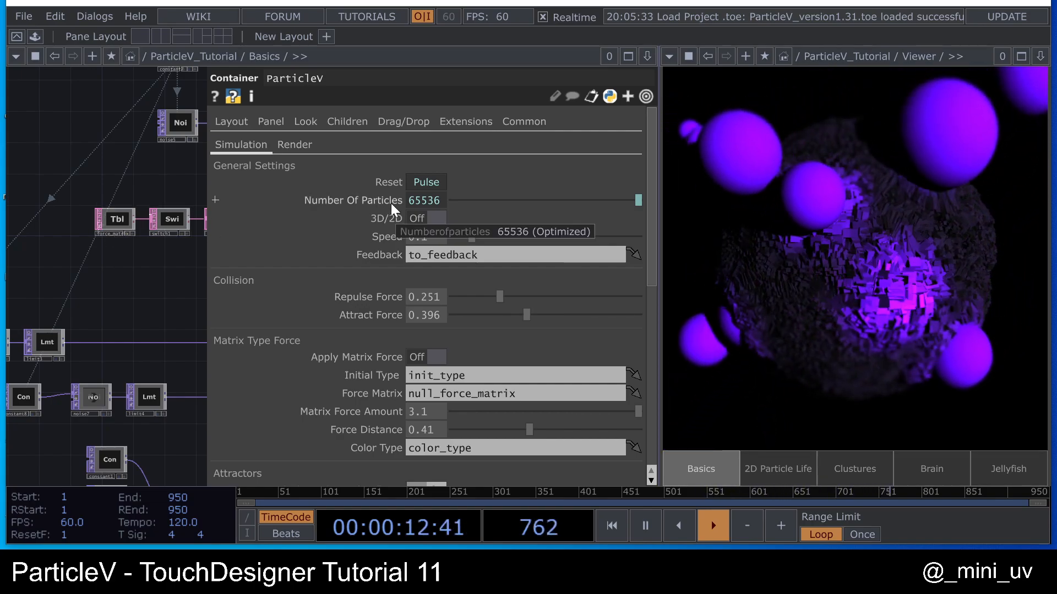
{"action": "left_click", "coordinate": [374, 202]}
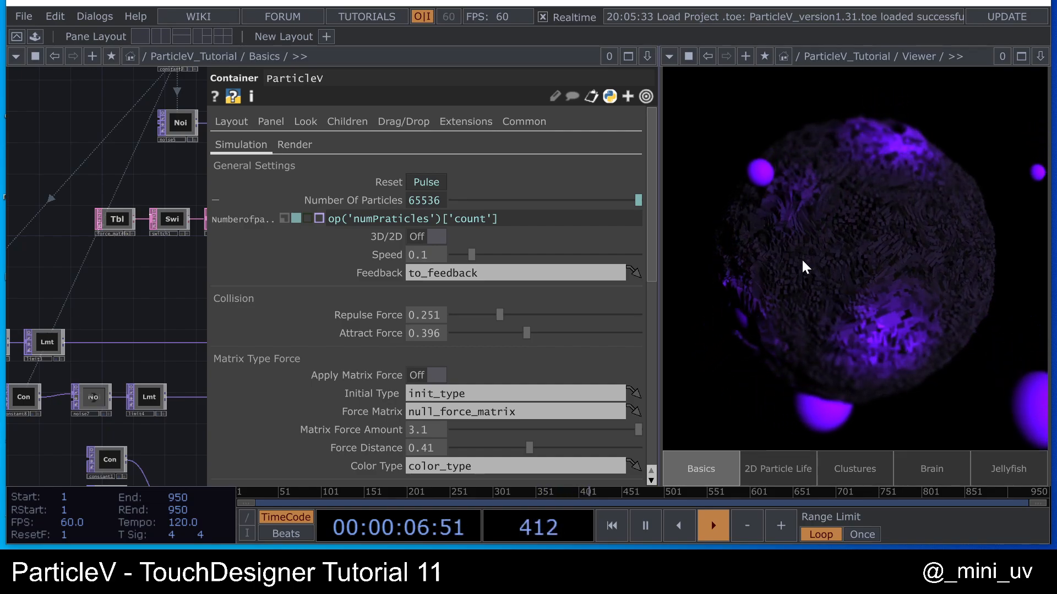
{"action": "left_click_drag", "start_coordinate": [164, 276], "coordinate": [102, 286]}
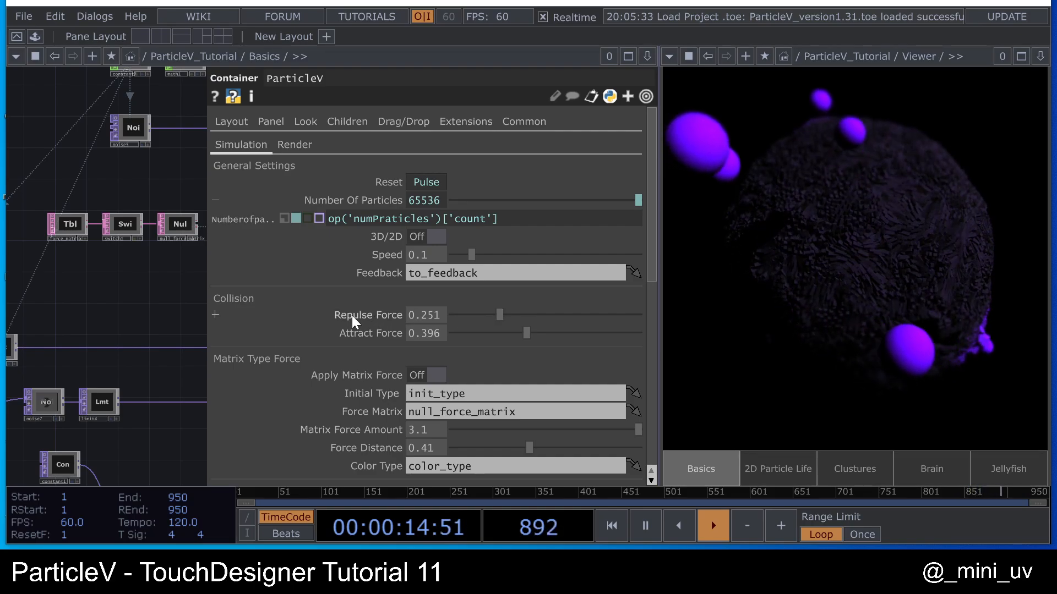
- Review ParticleV's Collision, Matrix Type Force and Attractors settings, check its Render settings and return to Simulation
{"action": "scroll", "coordinate": [353, 282], "scroll_direction": "down", "scroll_amount": 5}
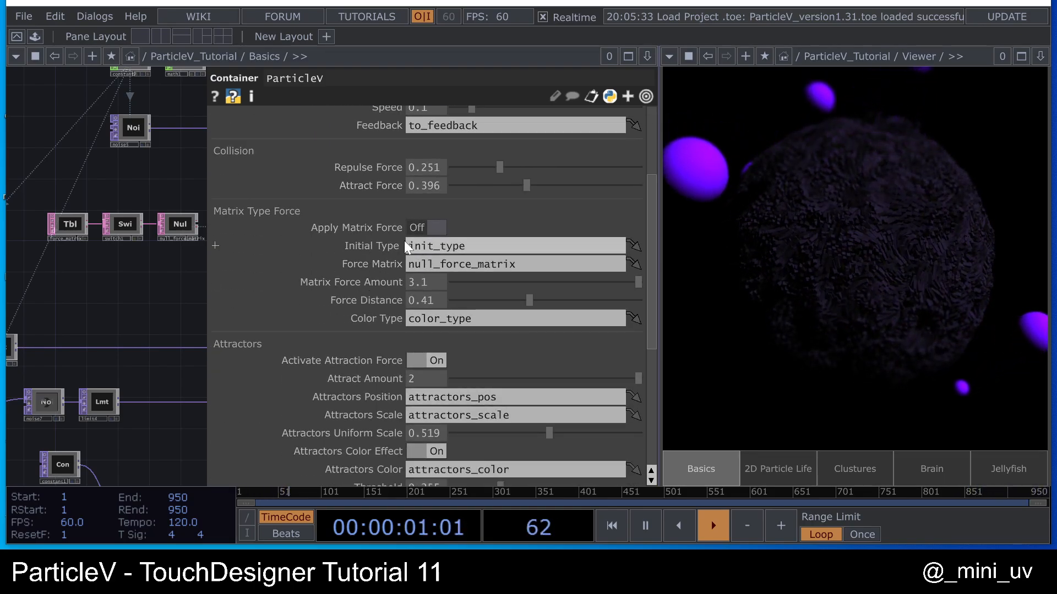
{"action": "scroll", "coordinate": [404, 239], "scroll_direction": "up", "scroll_amount": 1}
{"action": "scroll", "coordinate": [359, 239], "scroll_direction": "up", "scroll_amount": 1}
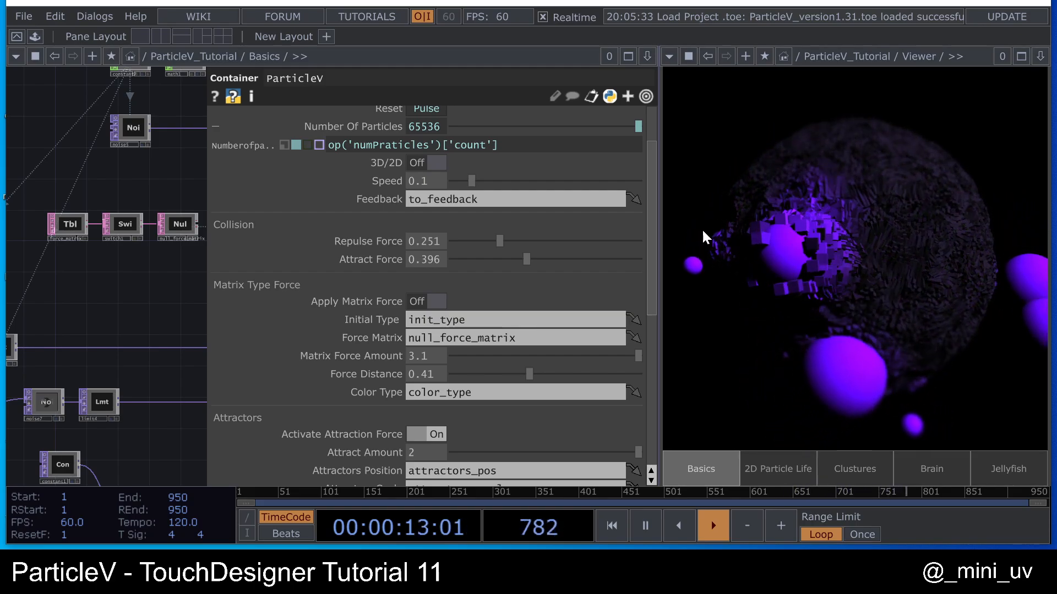
{"action": "scroll", "coordinate": [440, 220], "scroll_direction": "up", "scroll_amount": 3}
{"action": "left_click", "coordinate": [290, 150]}
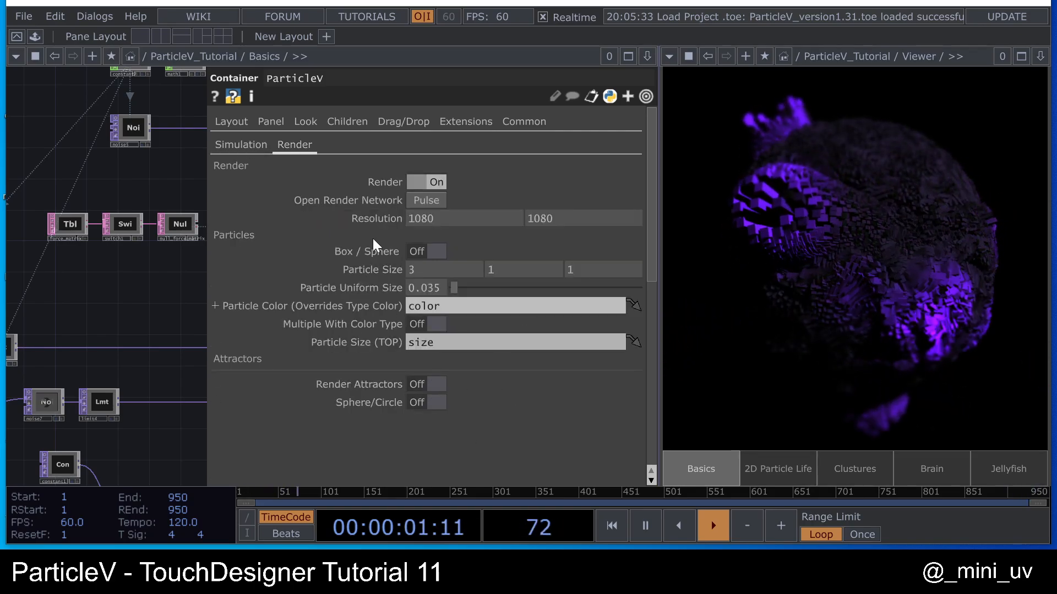
{"action": "left_click", "coordinate": [240, 145]}
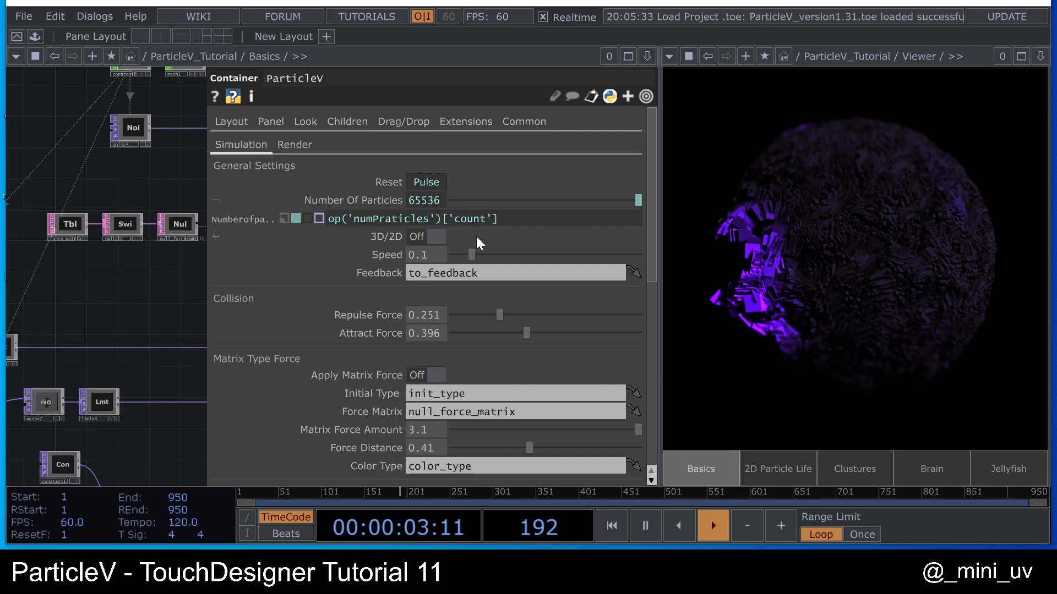
- Turn off Activate Attraction Force, Attractors Color Effect and Attractors Size Effect in ParticleV's Attractors settings
{"action": "scroll", "coordinate": [454, 233], "scroll_direction": "down", "scroll_amount": 5}
{"action": "scroll", "coordinate": [454, 233], "scroll_direction": "down", "scroll_amount": 8}
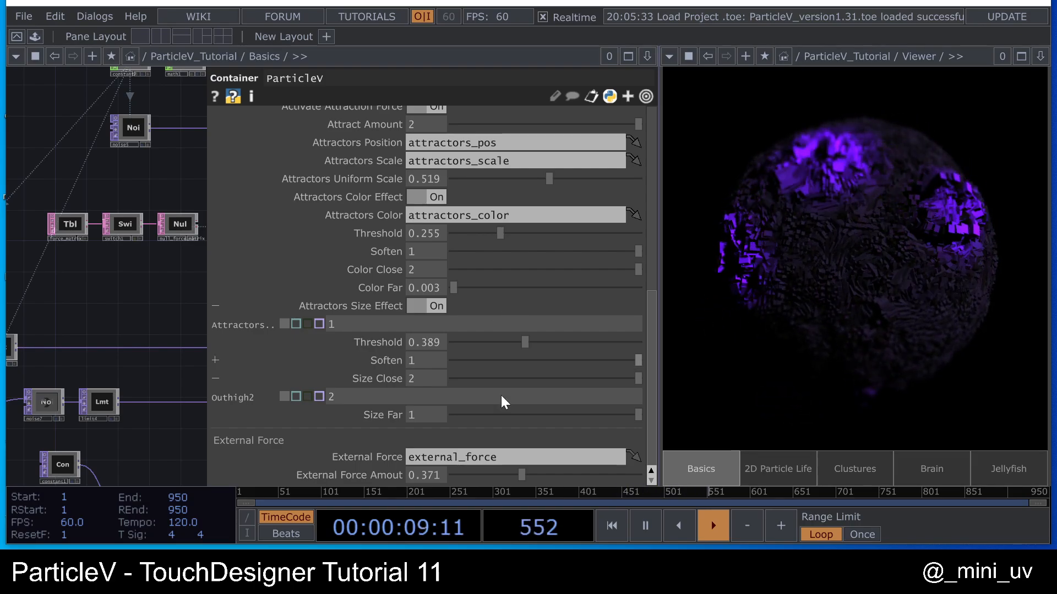
{"action": "scroll", "coordinate": [435, 352], "scroll_direction": "up", "scroll_amount": 1}
{"action": "scroll", "coordinate": [424, 329], "scroll_direction": "up", "scroll_amount": 5}
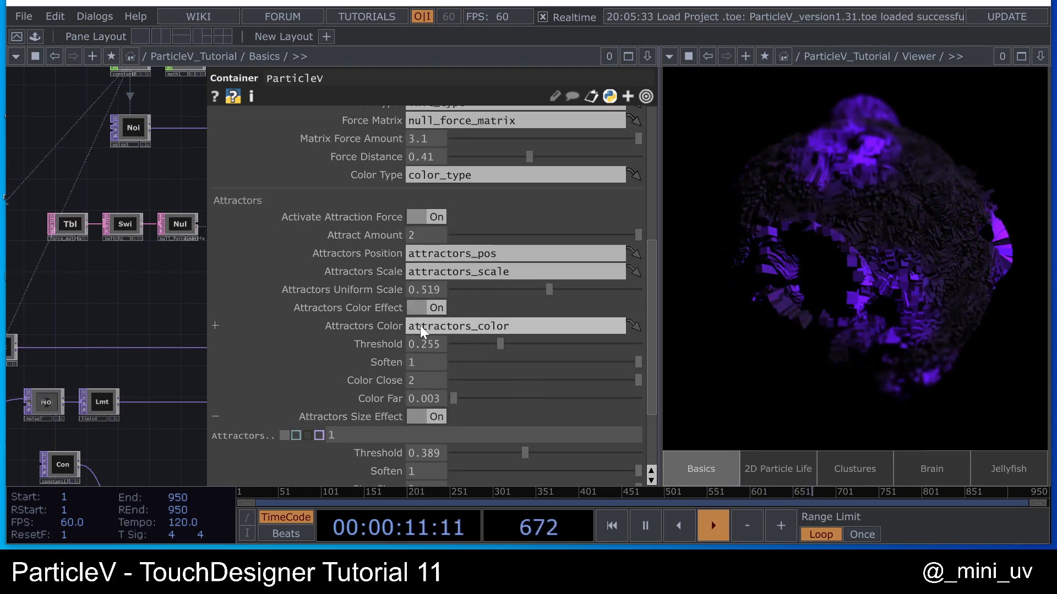
{"action": "scroll", "coordinate": [417, 318], "scroll_direction": "down", "scroll_amount": 3}
{"action": "scroll", "coordinate": [420, 281], "scroll_direction": "up", "scroll_amount": 5}
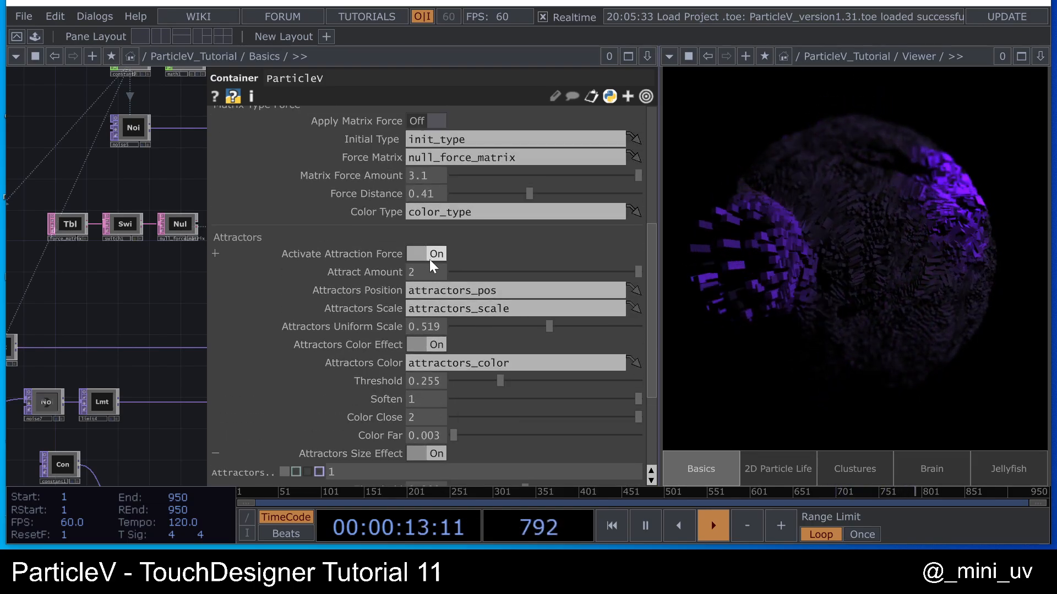
{"action": "left_click", "coordinate": [430, 259]}
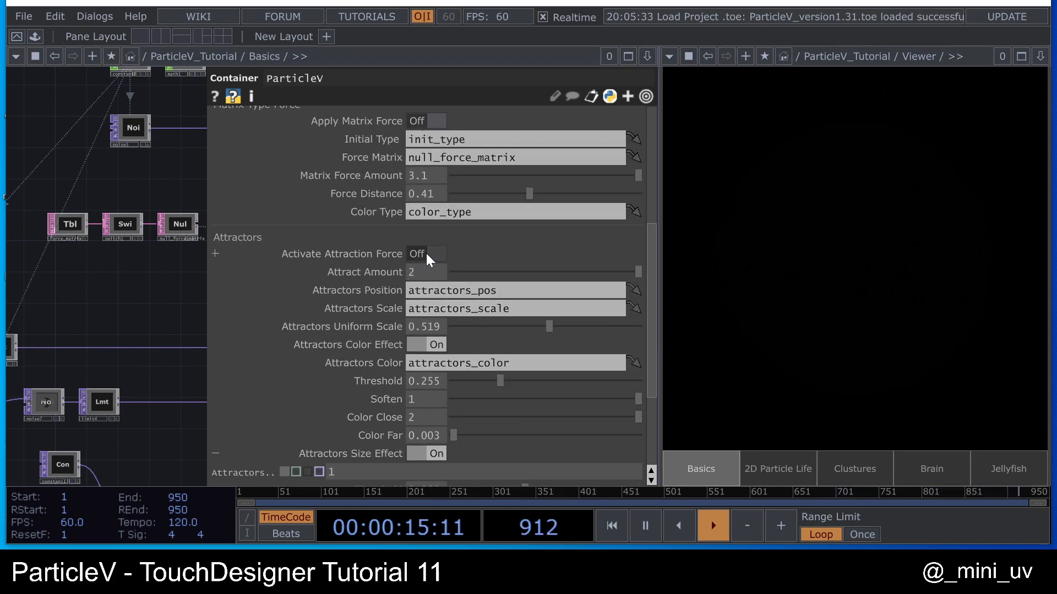
{"action": "left_click", "coordinate": [424, 253]}
{"action": "left_click", "coordinate": [421, 253]}
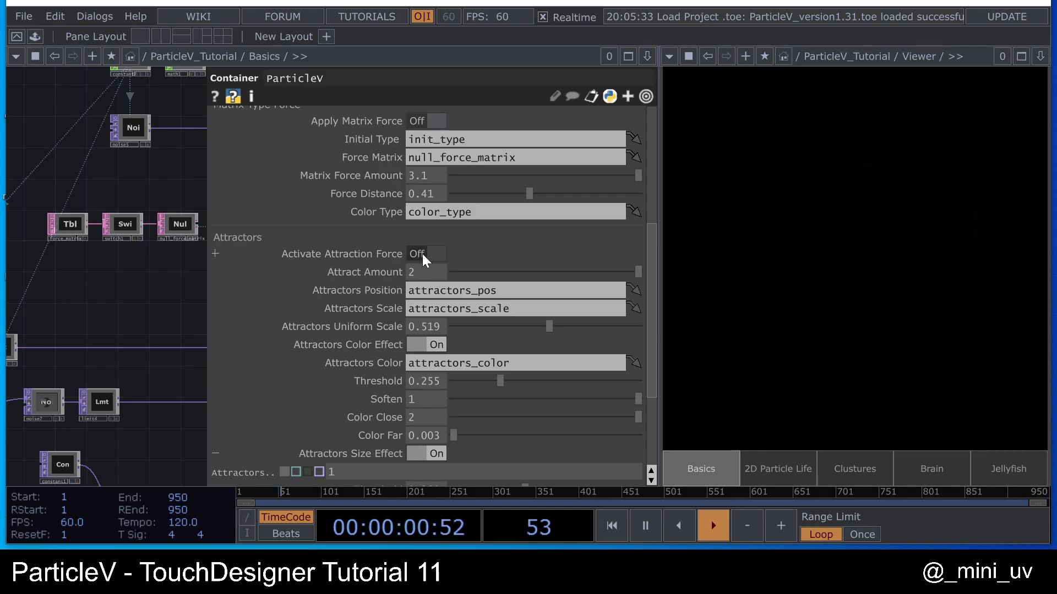
{"action": "left_click", "coordinate": [417, 348]}
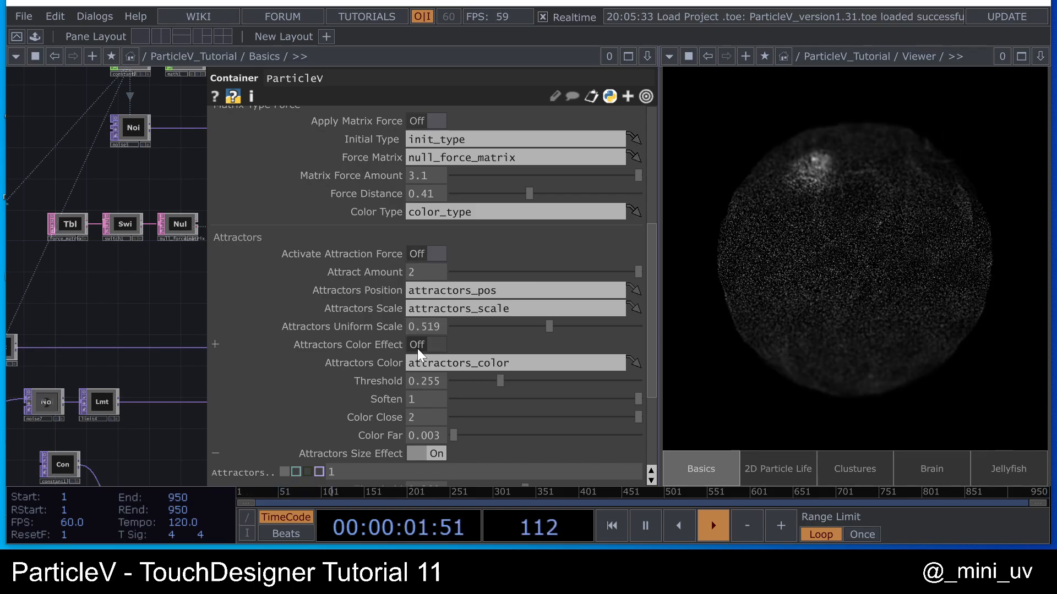
{"action": "left_click", "coordinate": [425, 455]}
- In ParticleV's Render settings, turn on Box / Sphere and set Particle Size to 1, 1, 1
{"action": "scroll", "coordinate": [424, 257], "scroll_direction": "up", "scroll_amount": 4}
{"action": "scroll", "coordinate": [424, 257], "scroll_direction": "up", "scroll_amount": 5}
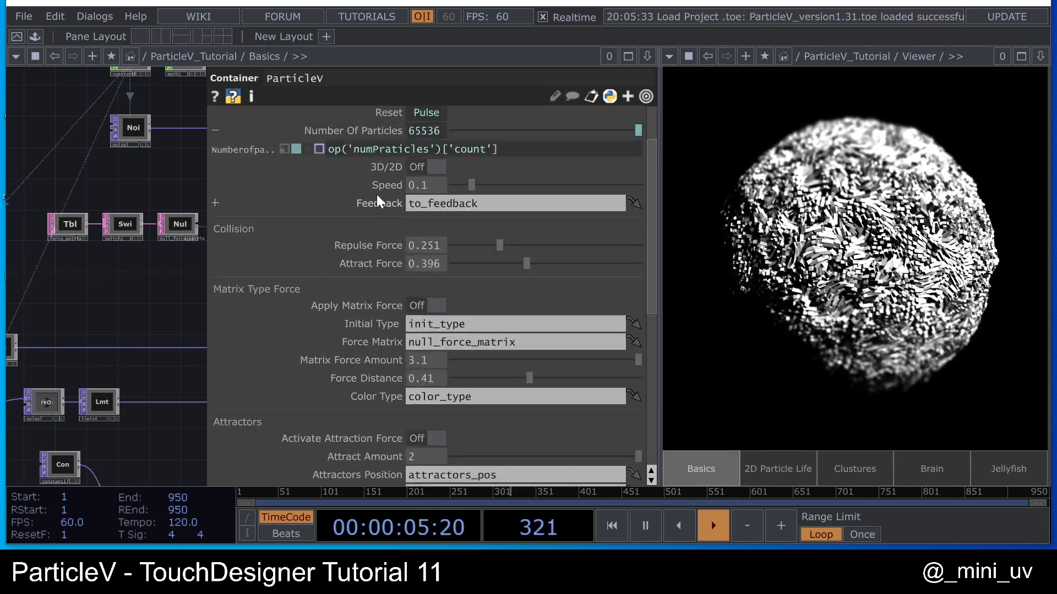
{"action": "left_click", "coordinate": [295, 145]}
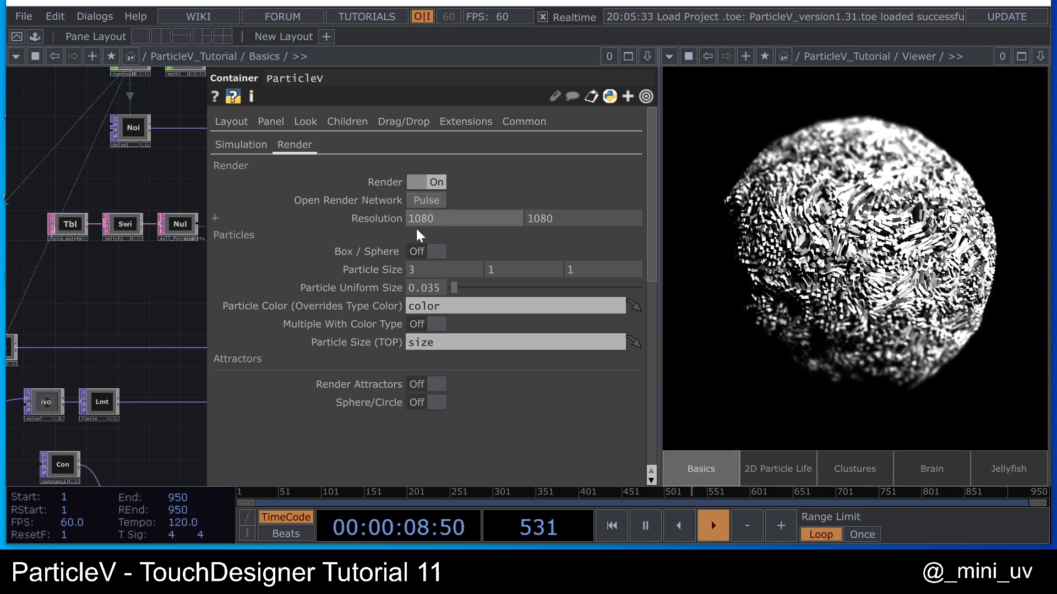
{"action": "left_click", "coordinate": [434, 253]}
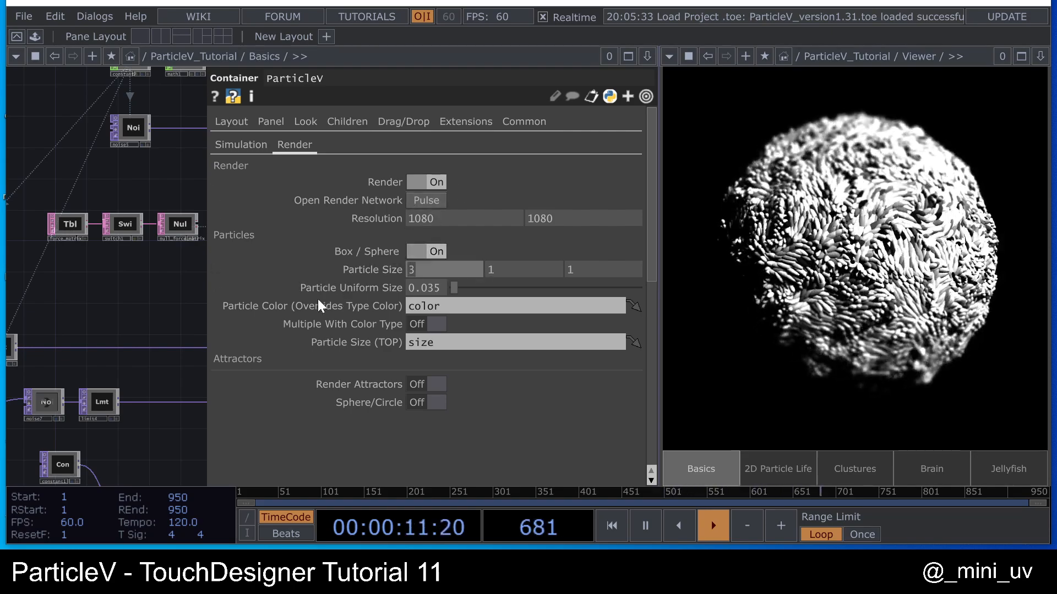
{"action": "key", "text": "ctrl+z"}
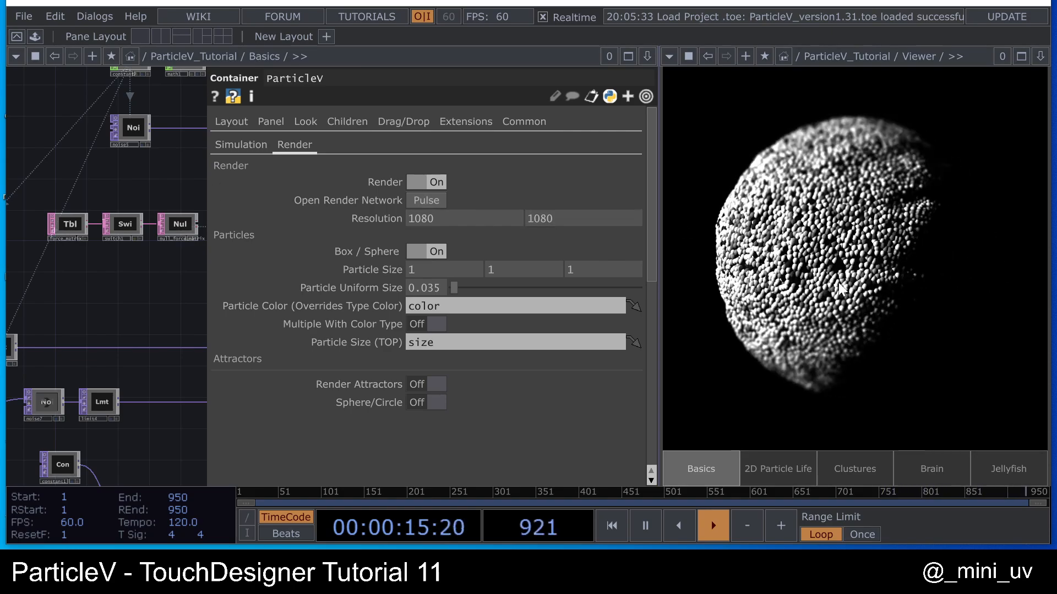
- Open ParticleV's render network, select light1 and position the network window so the light's parameters are fully visible
{"action": "left_click", "coordinate": [425, 200]}
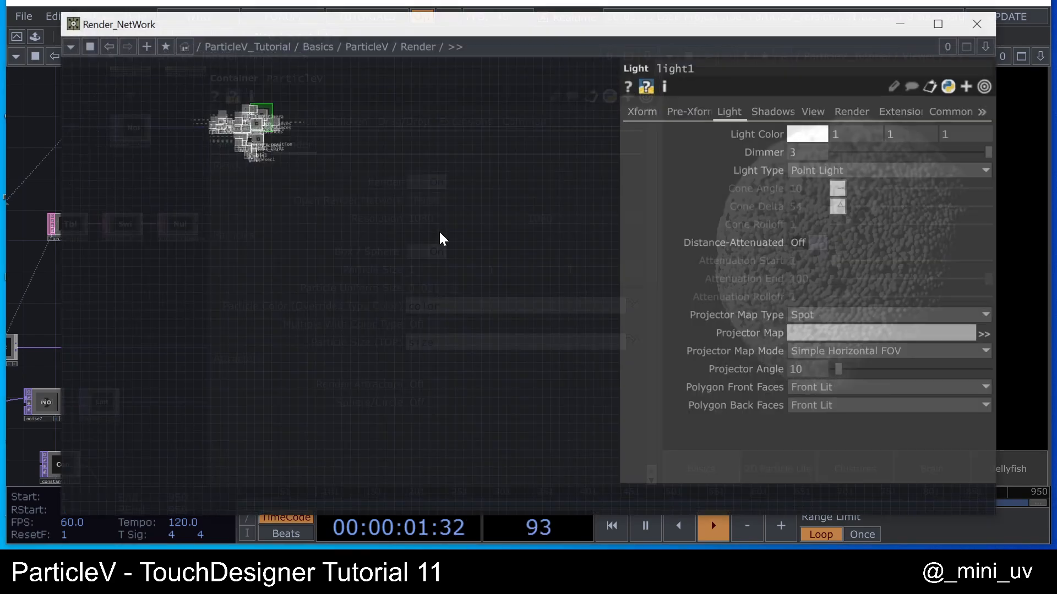
{"action": "left_click_drag", "start_coordinate": [392, 30], "coordinate": [436, 302]}
{"action": "scroll", "coordinate": [251, 389], "scroll_direction": "up", "scroll_amount": 10}
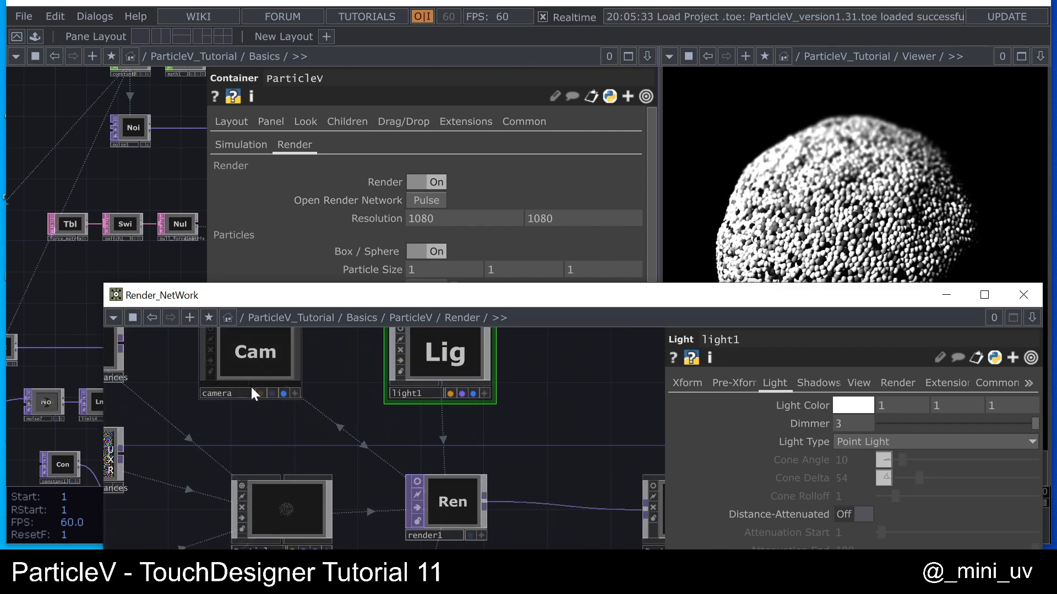
{"action": "scroll", "coordinate": [250, 384], "scroll_direction": "down", "scroll_amount": 5}
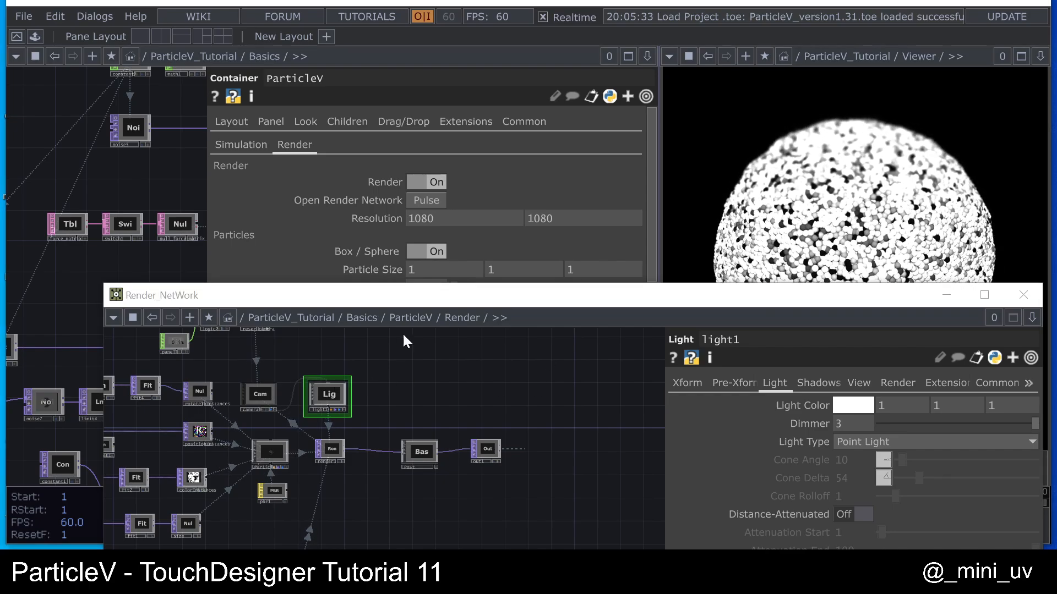
{"action": "left_click", "coordinate": [324, 397]}
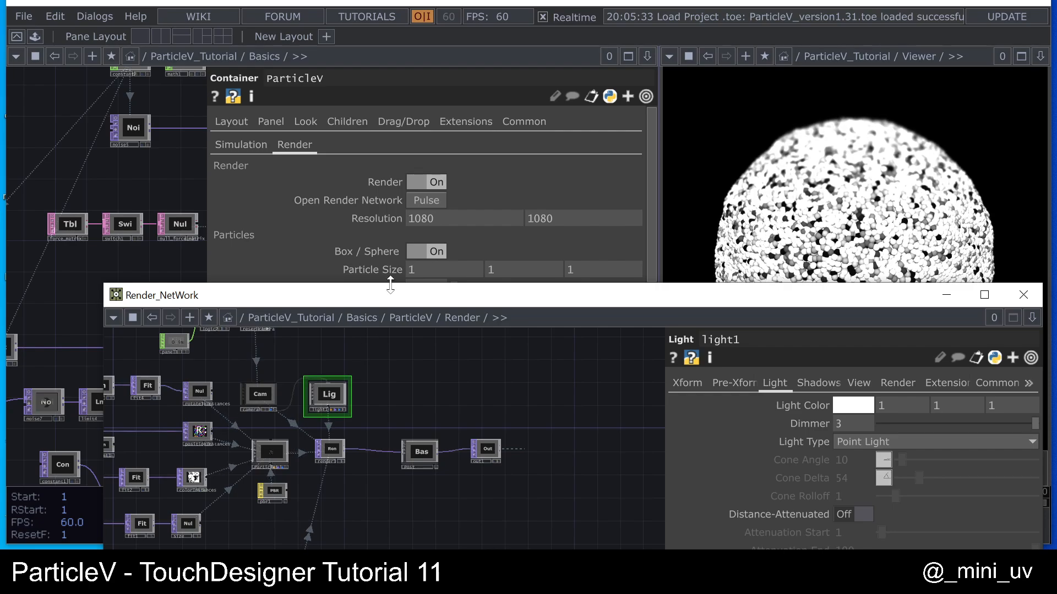
{"action": "left_click_drag", "start_coordinate": [389, 300], "coordinate": [384, 135]}
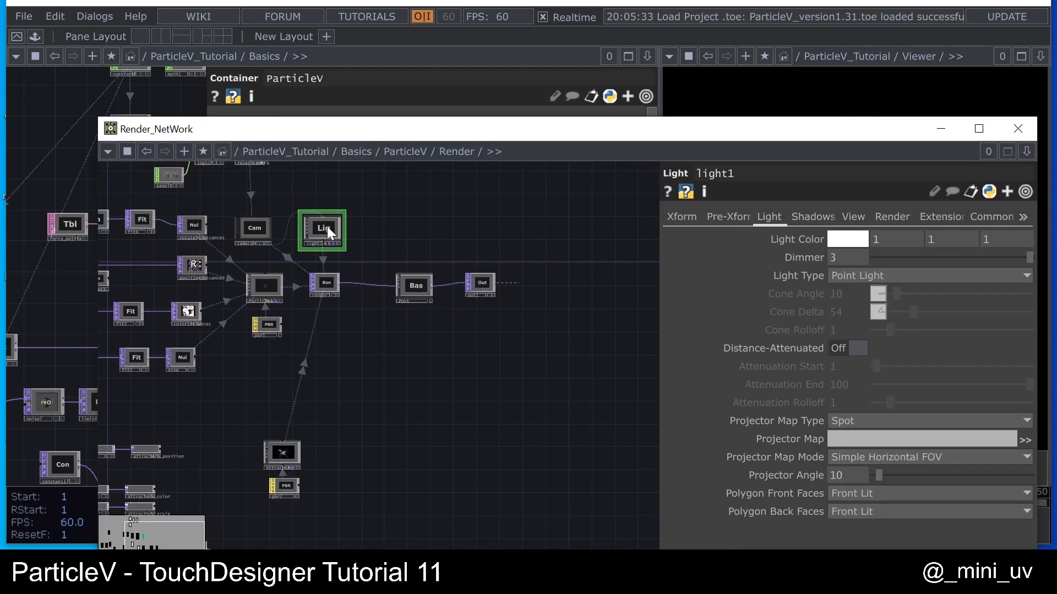
- Try light1's Dimmer at 1, restore the brighter lighting in the reopened render network and close that network
{"action": "key", "text": "p"}
{"action": "key", "text": "p"}
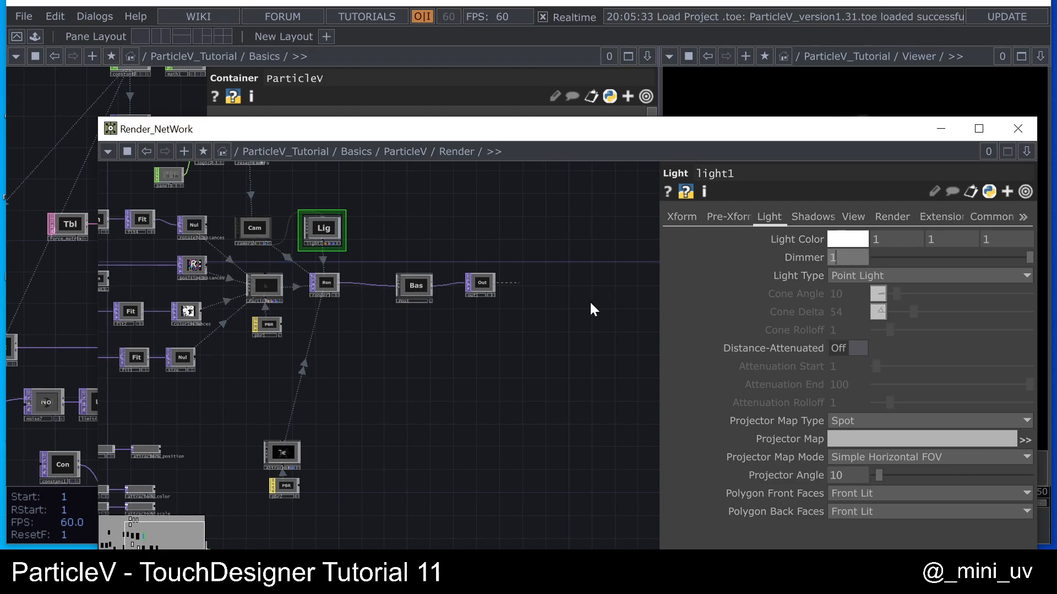
{"action": "left_click", "coordinate": [1026, 129]}
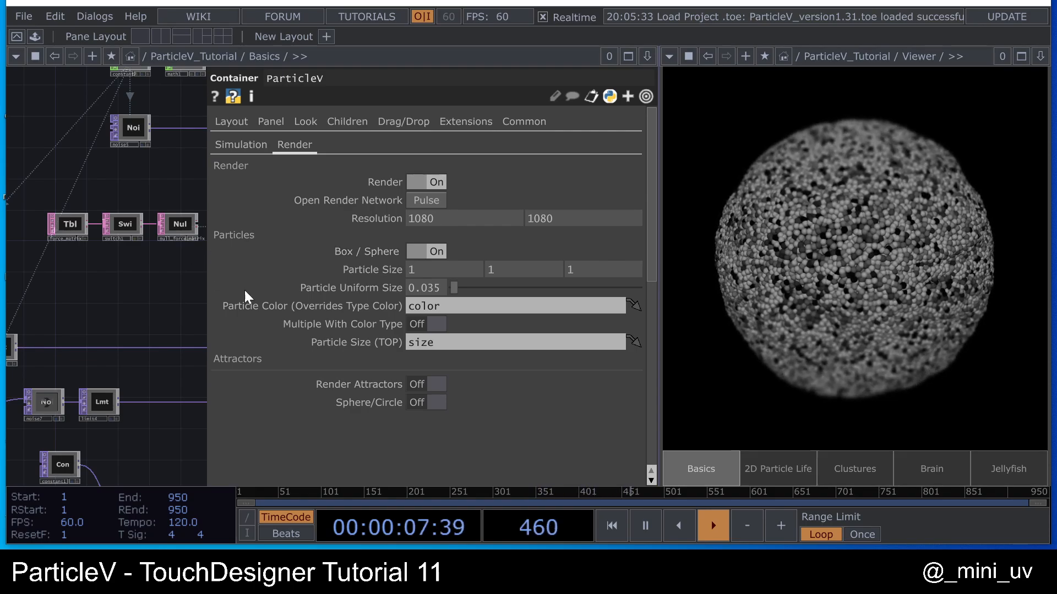
{"action": "left_click", "coordinate": [424, 200]}
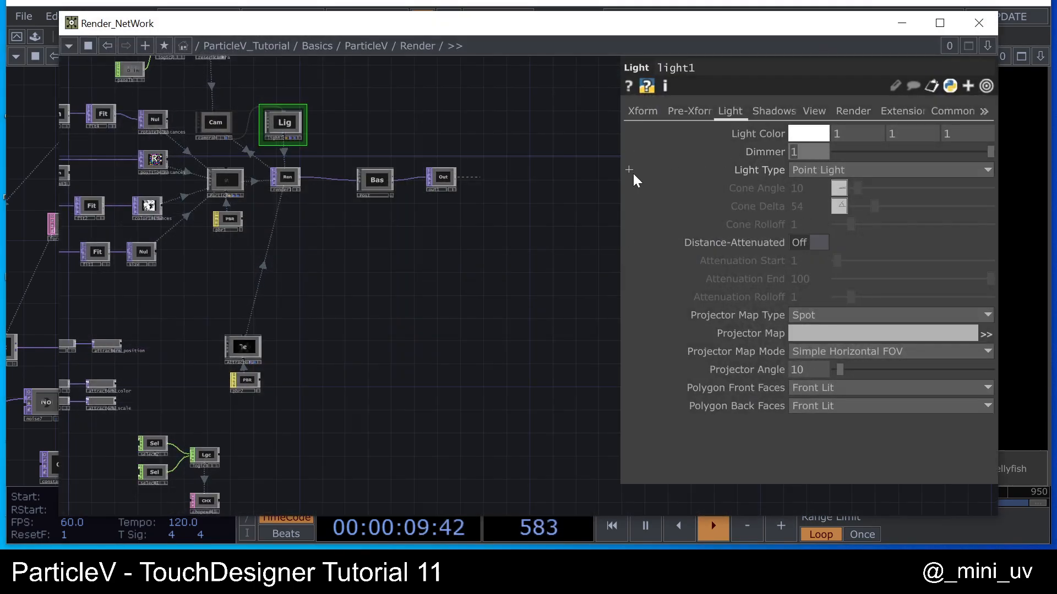
{"action": "left_click", "coordinate": [978, 23]}
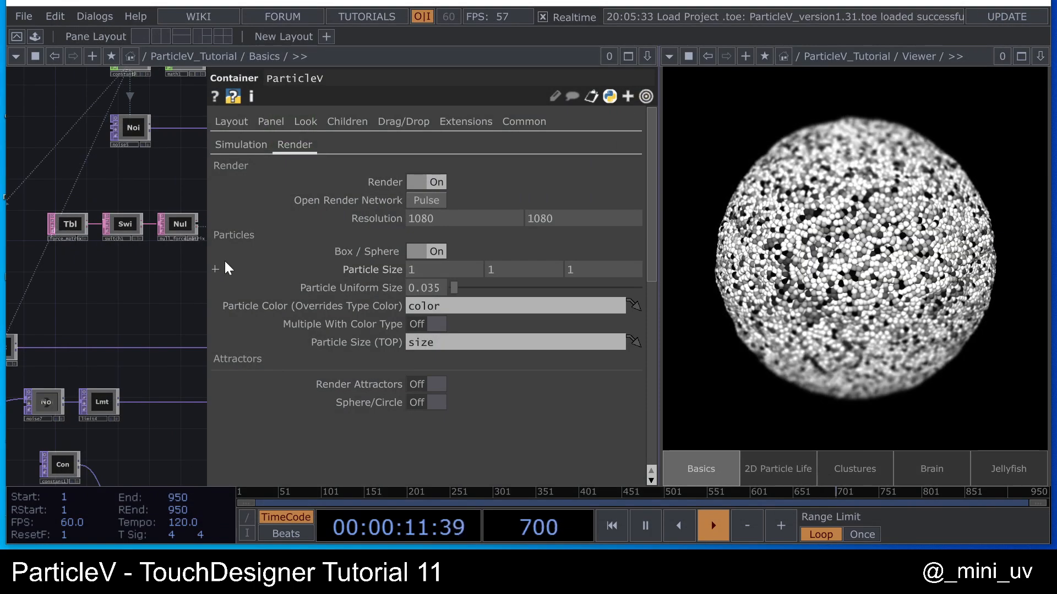
- Bring ParticleV into view in the Basics network and return to its Simulation settings
{"action": "key", "text": "p"}
{"action": "key", "text": "p"}
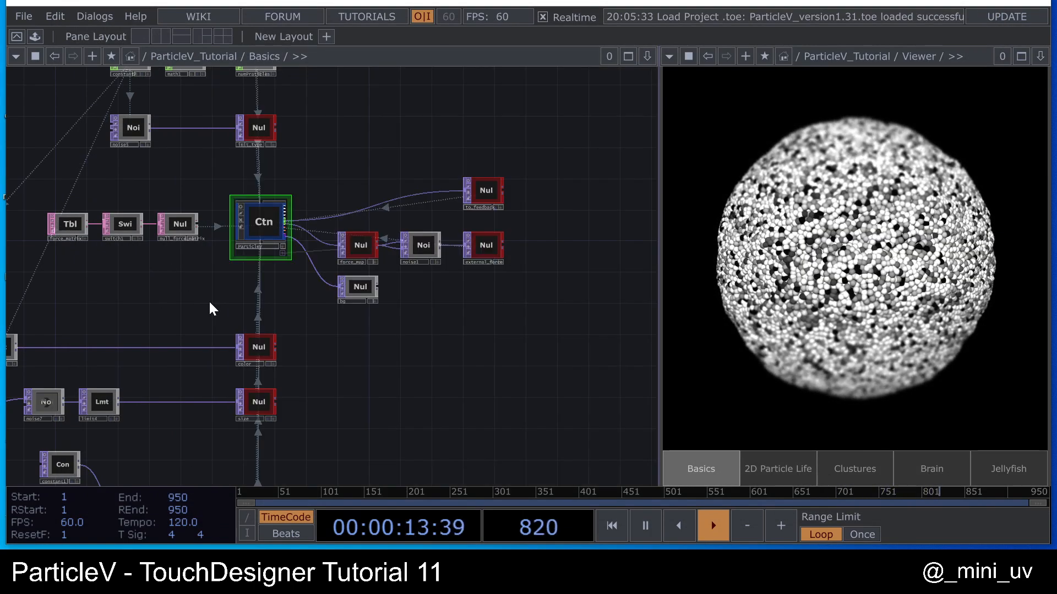
{"action": "left_click_drag", "start_coordinate": [97, 179], "coordinate": [13, 183]}
{"action": "left_click", "coordinate": [240, 145]}
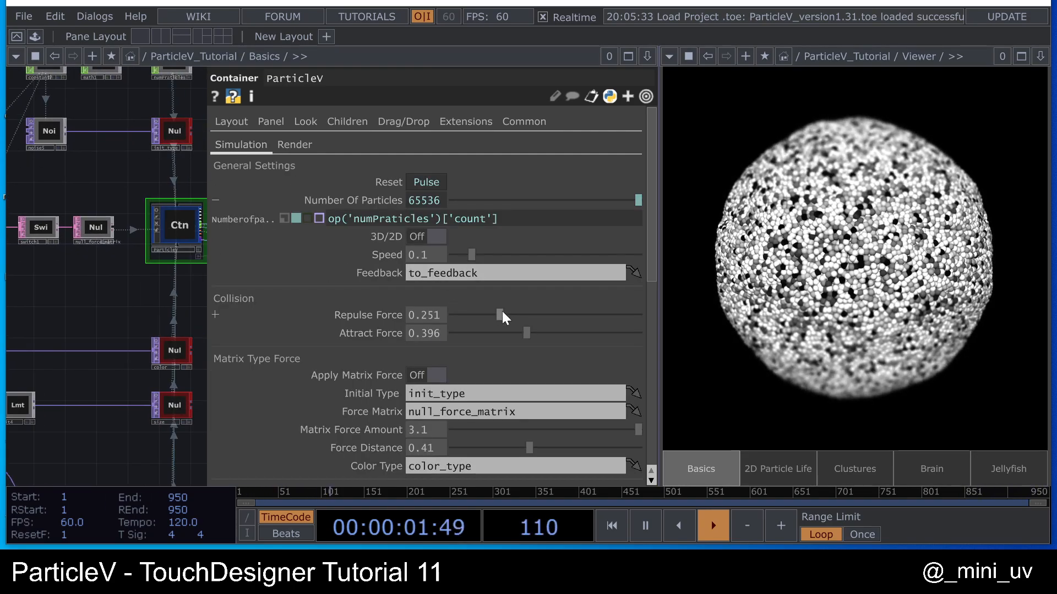
- Try ParticleV's Collision settings with Repulse Force at 0.924 and Attract Force at 1
{"action": "left_click_drag", "start_coordinate": [502, 311], "coordinate": [626, 309]}
{"action": "scroll", "coordinate": [775, 332], "scroll_direction": "down", "scroll_amount": 3}
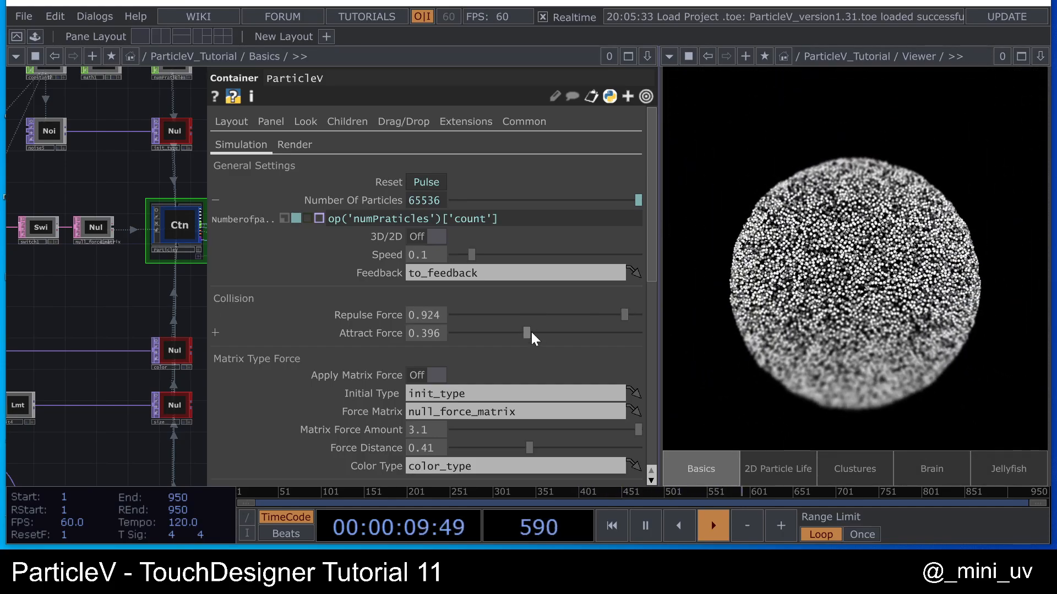
{"action": "left_click_drag", "start_coordinate": [530, 330], "coordinate": [761, 341]}
{"action": "left_click_drag", "start_coordinate": [850, 298], "coordinate": [853, 293]}
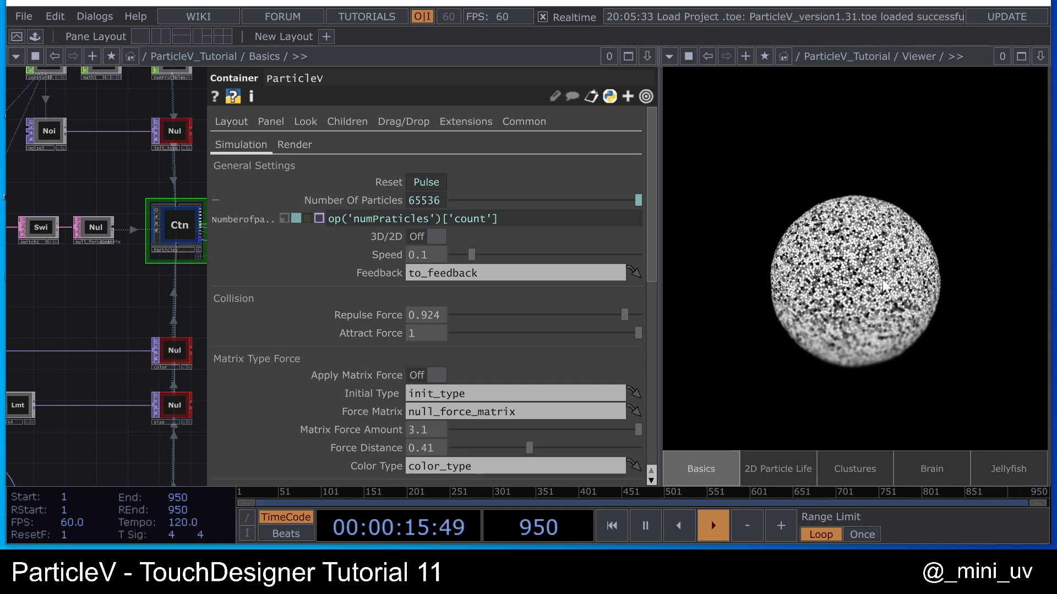
- Lower Repulse Force to 0.437 and Attract Force to 0.646, and examine the particles up close
{"action": "left_click_drag", "start_coordinate": [624, 315], "coordinate": [572, 334]}
{"action": "left_click", "coordinate": [588, 317]}
{"action": "left_click", "coordinate": [576, 331]}
{"action": "left_click", "coordinate": [556, 316]}
{"action": "left_click", "coordinate": [547, 333]}
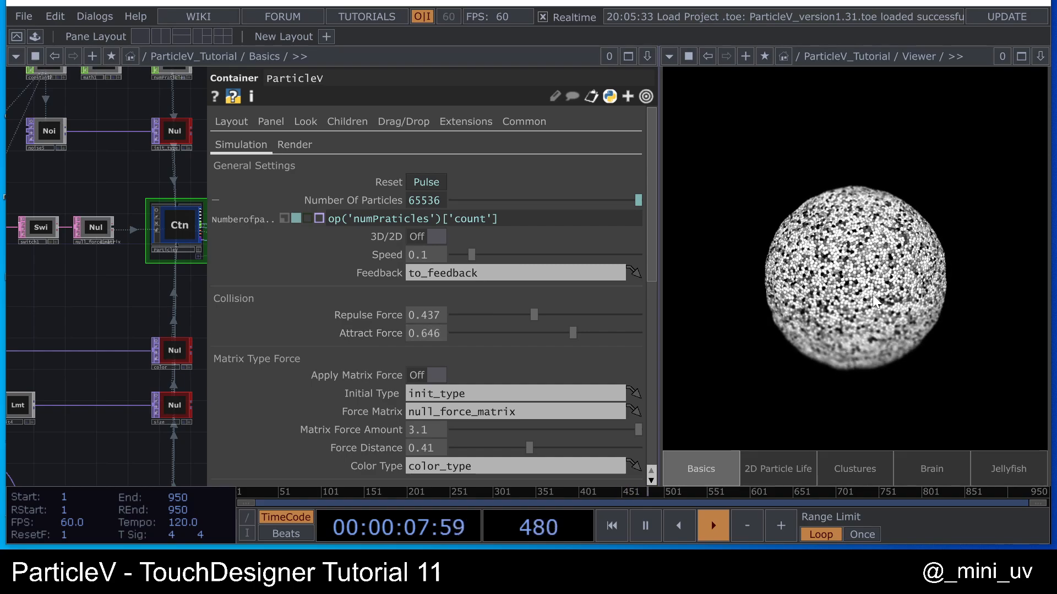
{"action": "scroll", "coordinate": [883, 264], "scroll_direction": "up", "scroll_amount": 8}
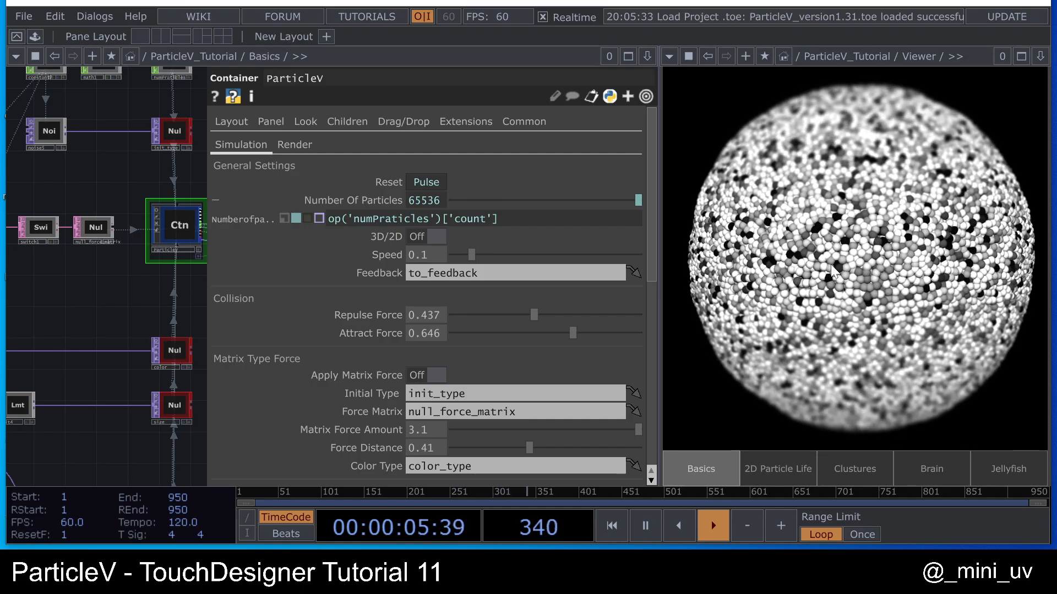
{"action": "scroll", "coordinate": [936, 259], "scroll_direction": "up", "scroll_amount": 3}
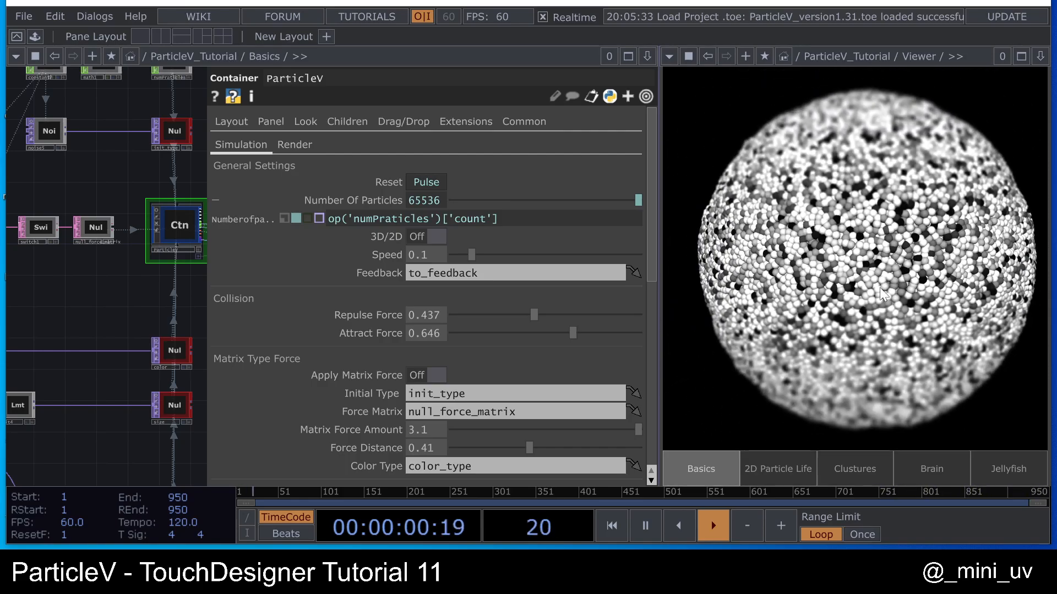
- Try Repulse Force at 0.08 and 0.303, and settle on 0.37 with Attract Force at 0.566
{"action": "left_click_drag", "start_coordinate": [534, 315], "coordinate": [468, 321]}
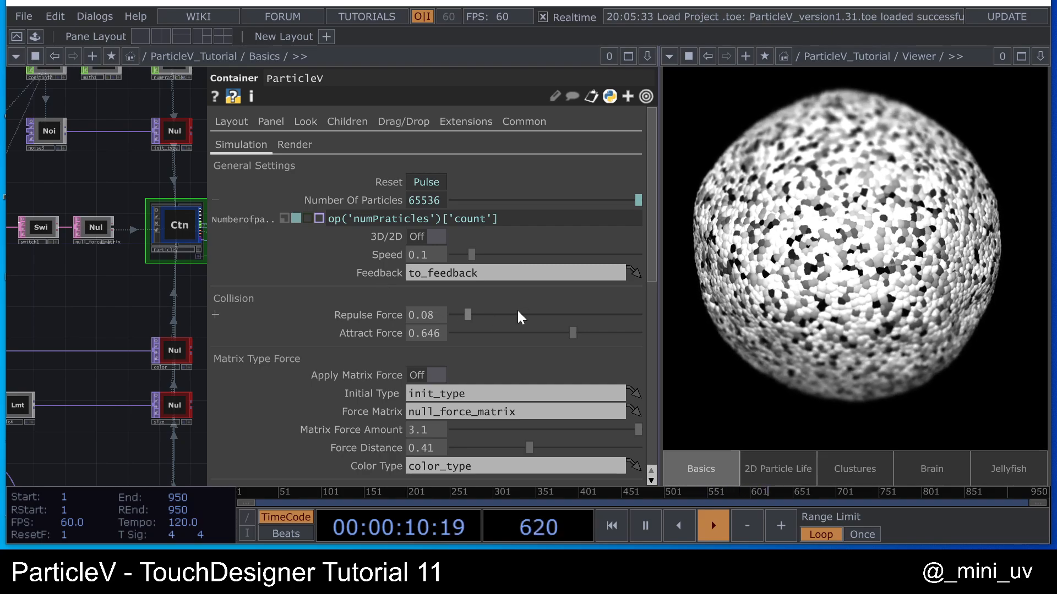
{"action": "left_click_drag", "start_coordinate": [501, 310], "coordinate": [510, 308]}
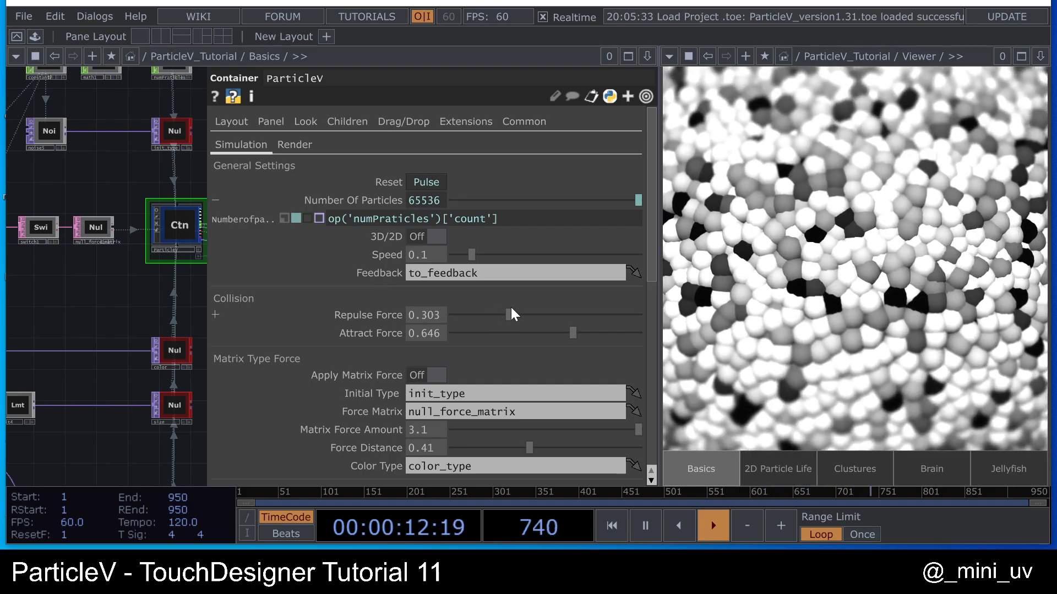
{"action": "scroll", "coordinate": [871, 242], "scroll_direction": "down", "scroll_amount": 5}
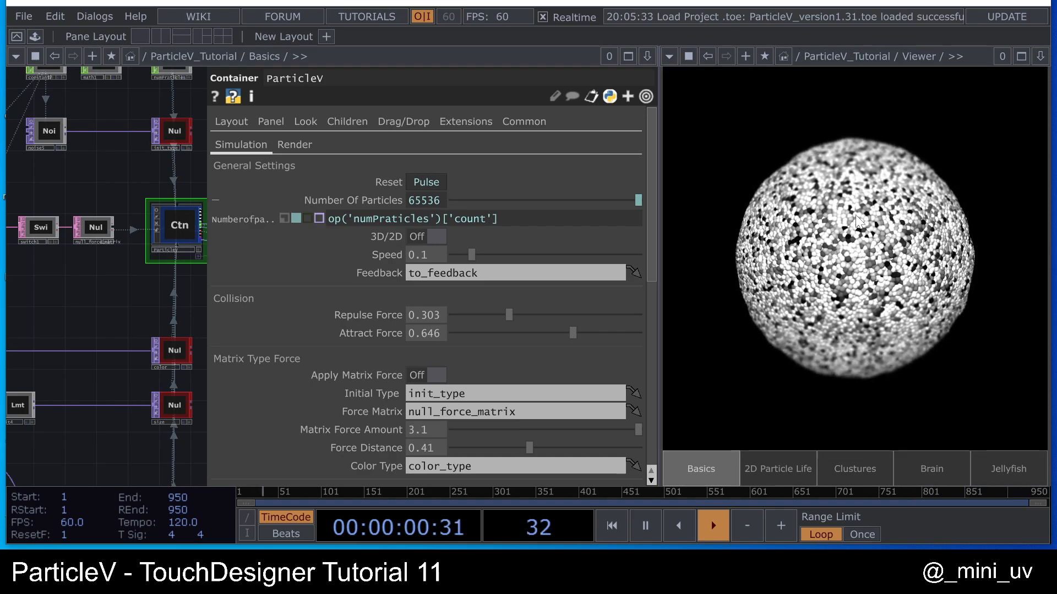
{"action": "left_click", "coordinate": [521, 314]}
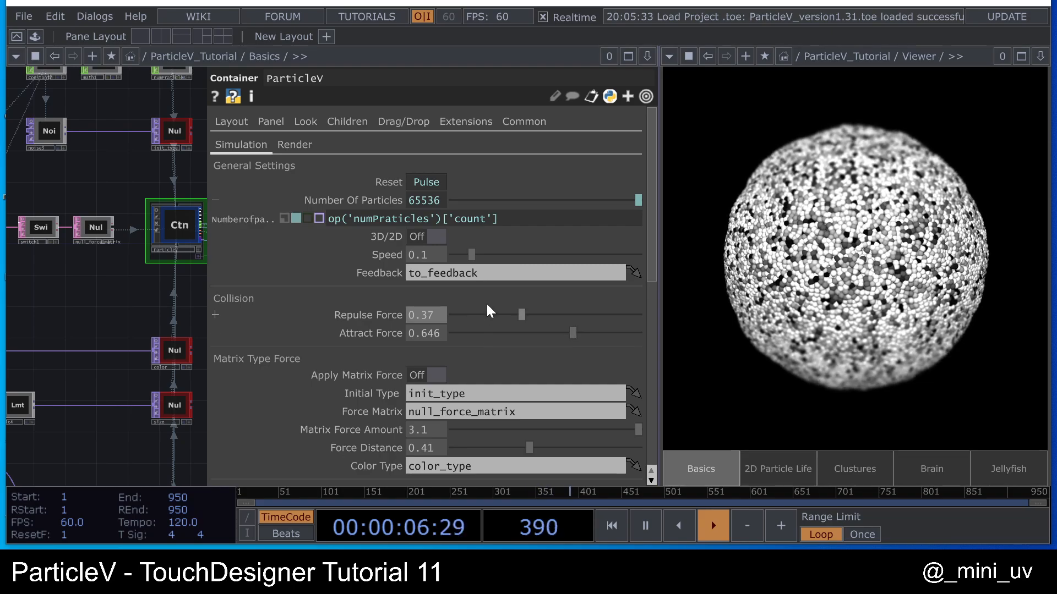
{"action": "left_click_drag", "start_coordinate": [574, 334], "coordinate": [558, 333]}
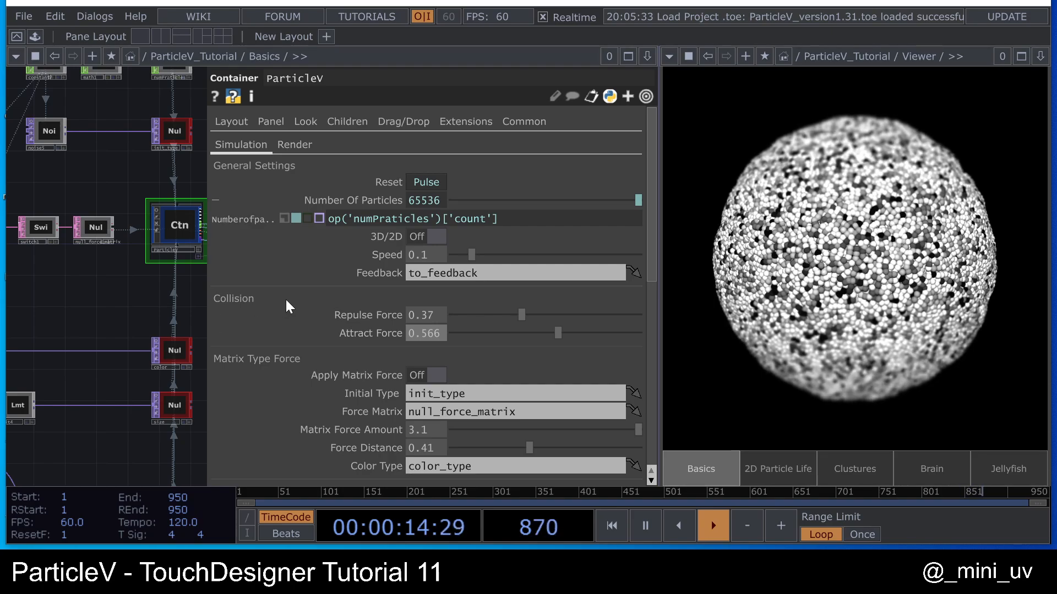
- Turn on Apply Matrix Force in ParticleV's Matrix Type Force settings
{"action": "scroll", "coordinate": [296, 315], "scroll_direction": "down", "scroll_amount": 3}
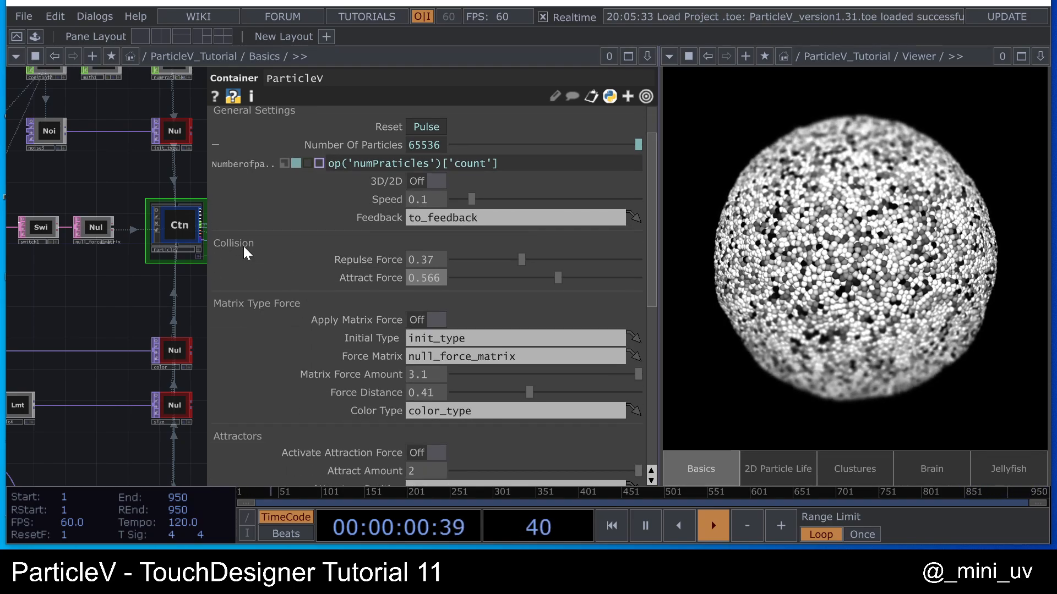
{"action": "scroll", "coordinate": [346, 298], "scroll_direction": "down", "scroll_amount": 1}
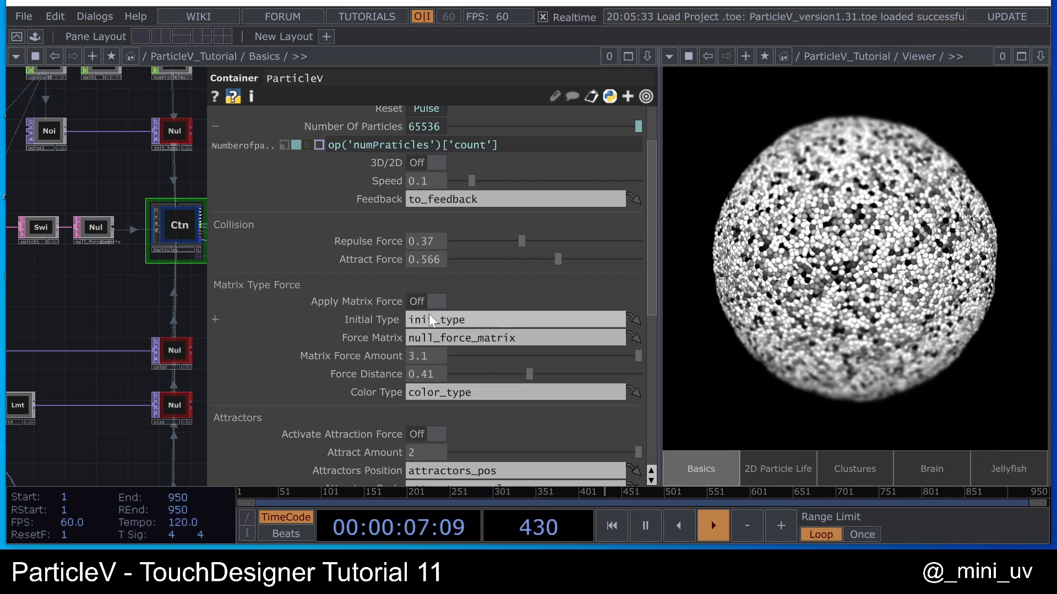
{"action": "scroll", "coordinate": [428, 314], "scroll_direction": "down", "scroll_amount": 1}
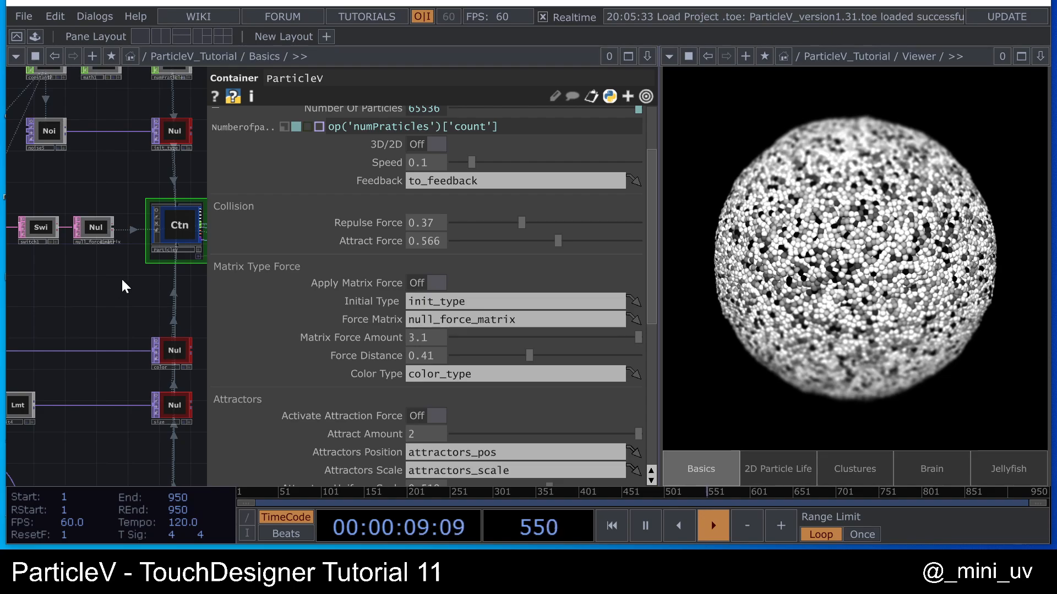
{"action": "scroll", "coordinate": [122, 283], "scroll_direction": "down", "scroll_amount": 4}
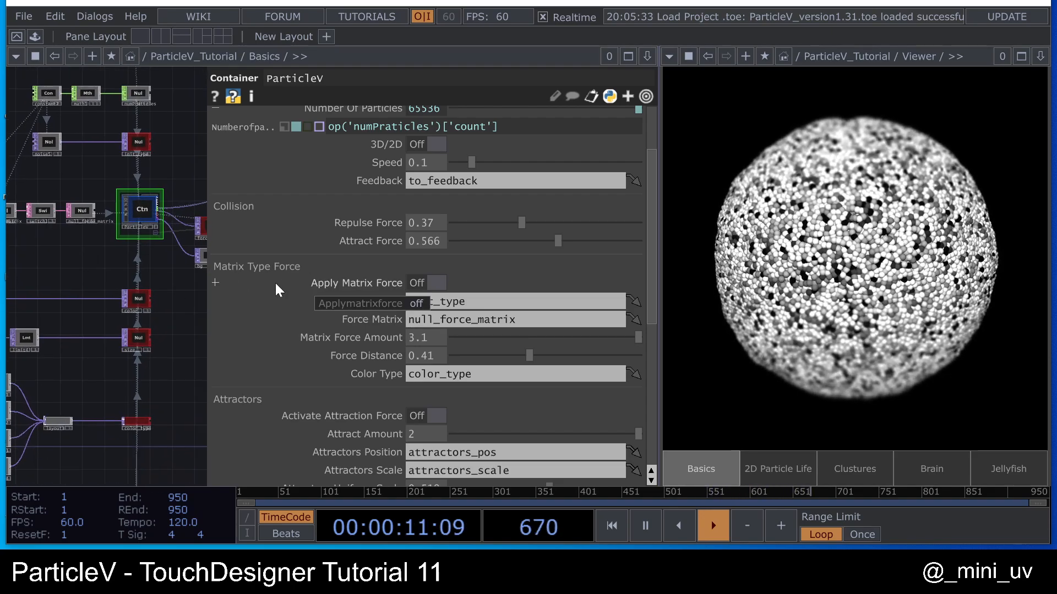
{"action": "scroll", "coordinate": [394, 283], "scroll_direction": "down", "scroll_amount": 2}
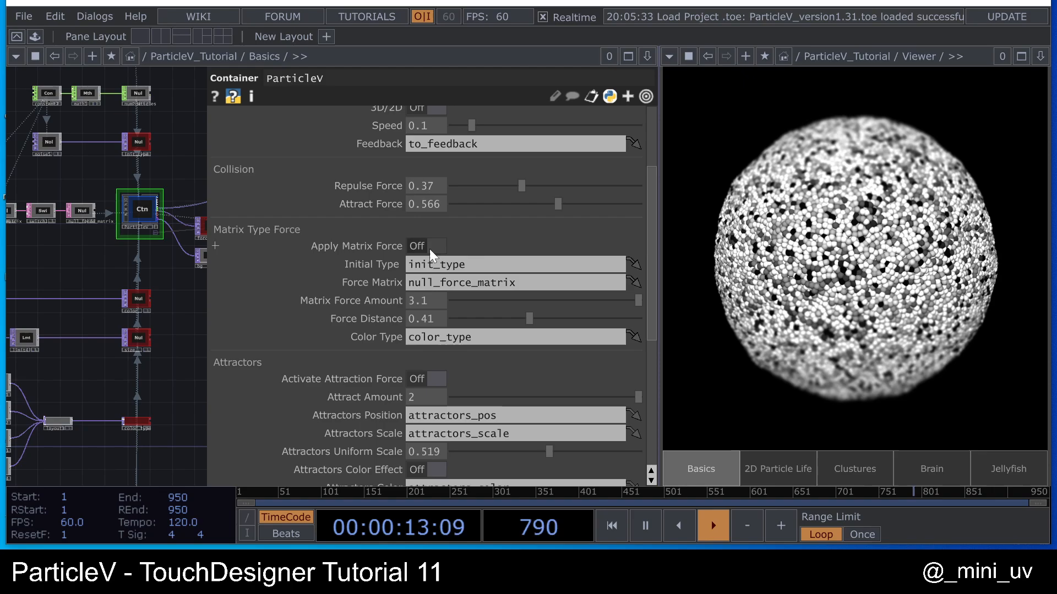
{"action": "left_click", "coordinate": [438, 246]}
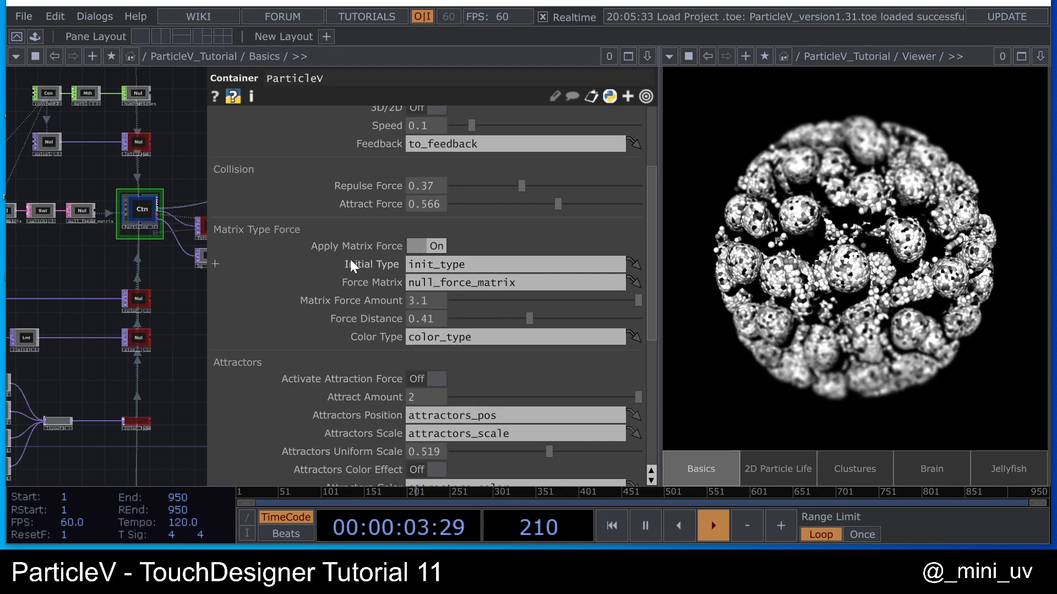
- Display noise5's texture in its node, check its Noise parameters and reselect ParticleV
{"action": "scroll", "coordinate": [88, 173], "scroll_direction": "up", "scroll_amount": 5}
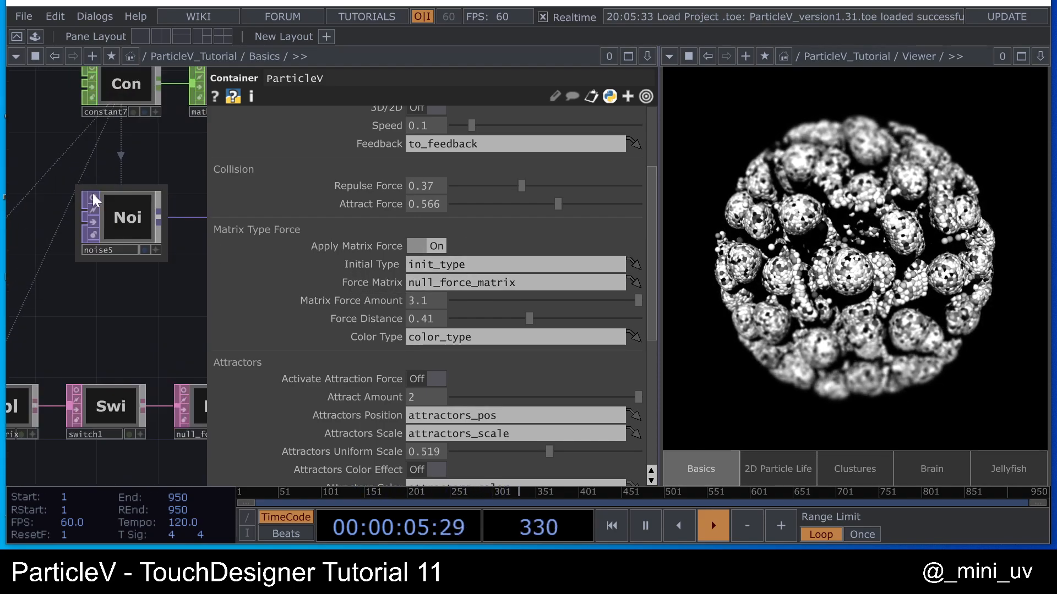
{"action": "left_click", "coordinate": [91, 201]}
{"action": "scroll", "coordinate": [96, 220], "scroll_direction": "up", "scroll_amount": 3}
{"action": "left_click", "coordinate": [104, 252]}
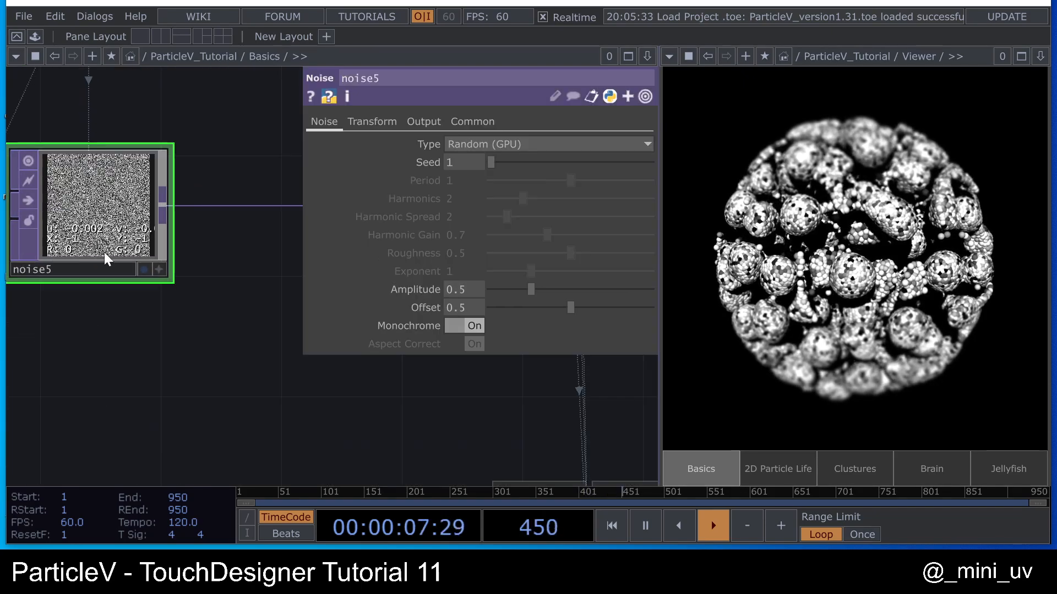
{"action": "scroll", "coordinate": [93, 275], "scroll_direction": "down", "scroll_amount": 5}
{"action": "left_click", "coordinate": [186, 368]}
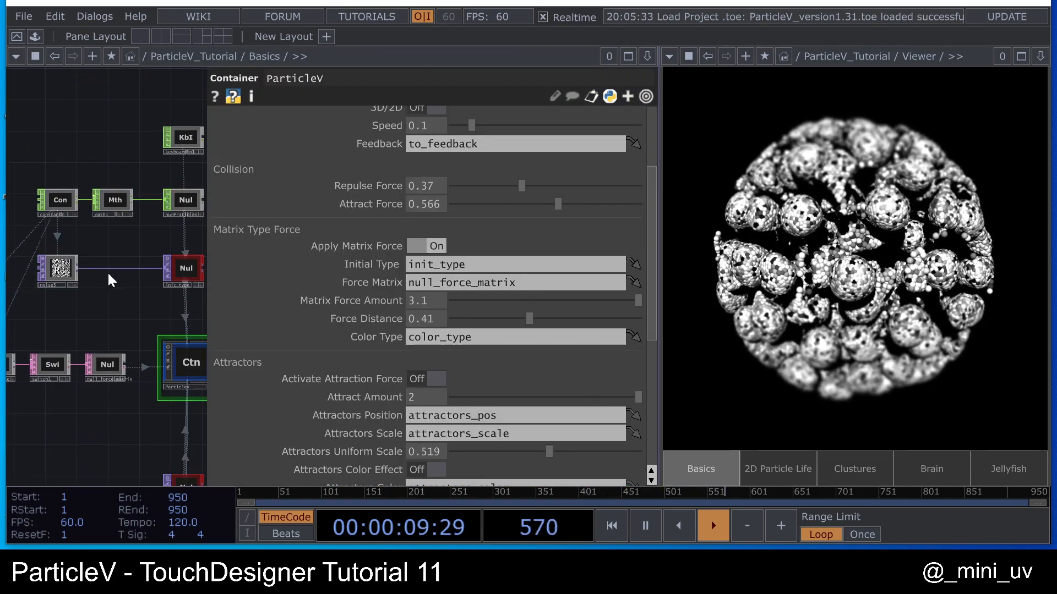
- Try clearing ParticleV's Initial Type, undo the change, and check noise5 before reselecting ParticleV
{"action": "left_click_drag", "start_coordinate": [494, 266], "coordinate": [120, 312]}
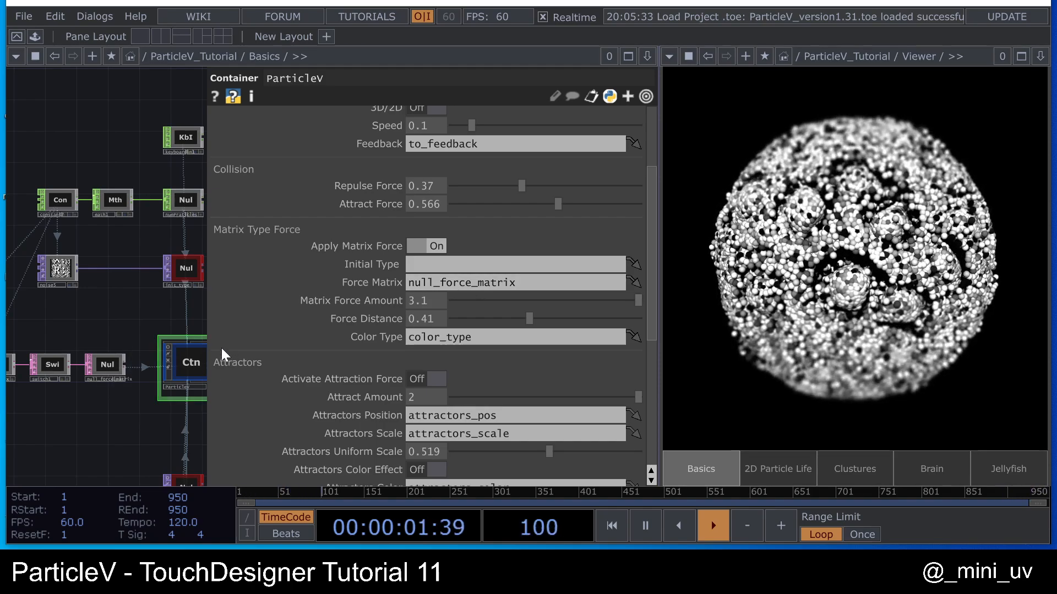
{"action": "left_click", "coordinate": [61, 272]}
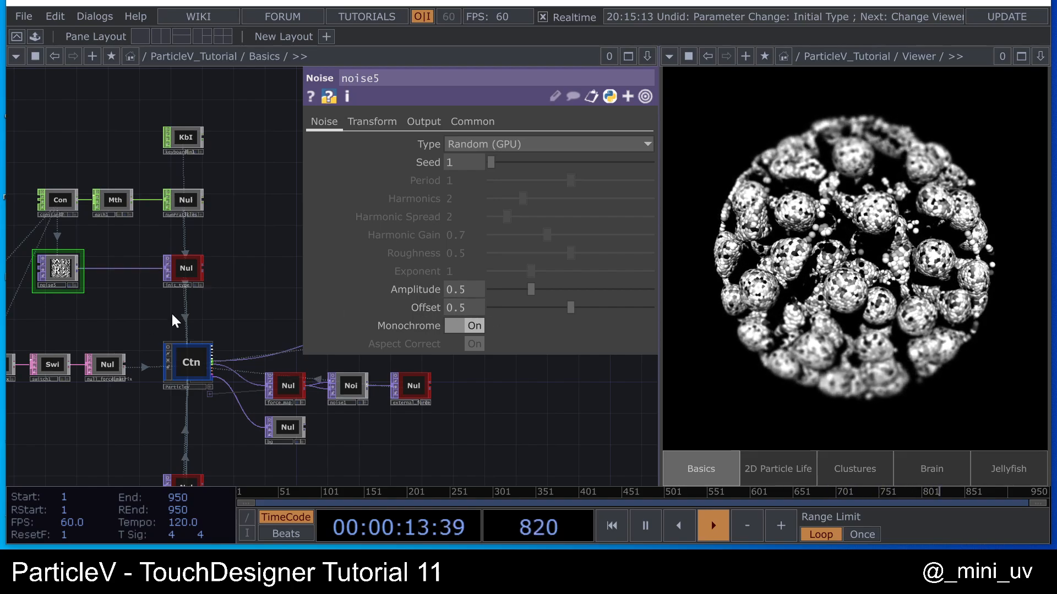
{"action": "left_click", "coordinate": [175, 370]}
- Display null_force_matrix's table in its node and hide the parameters to see the matrix nodes
{"action": "middle_click_drag", "start_coordinate": [102, 320], "coordinate": [87, 292]}
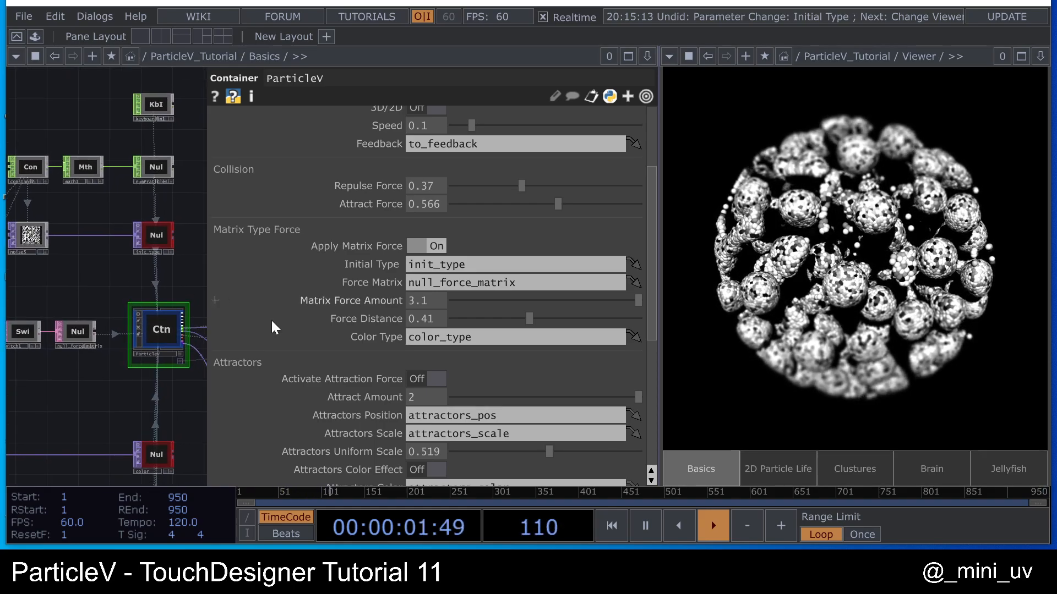
{"action": "middle_click_drag", "start_coordinate": [135, 262], "coordinate": [199, 213]}
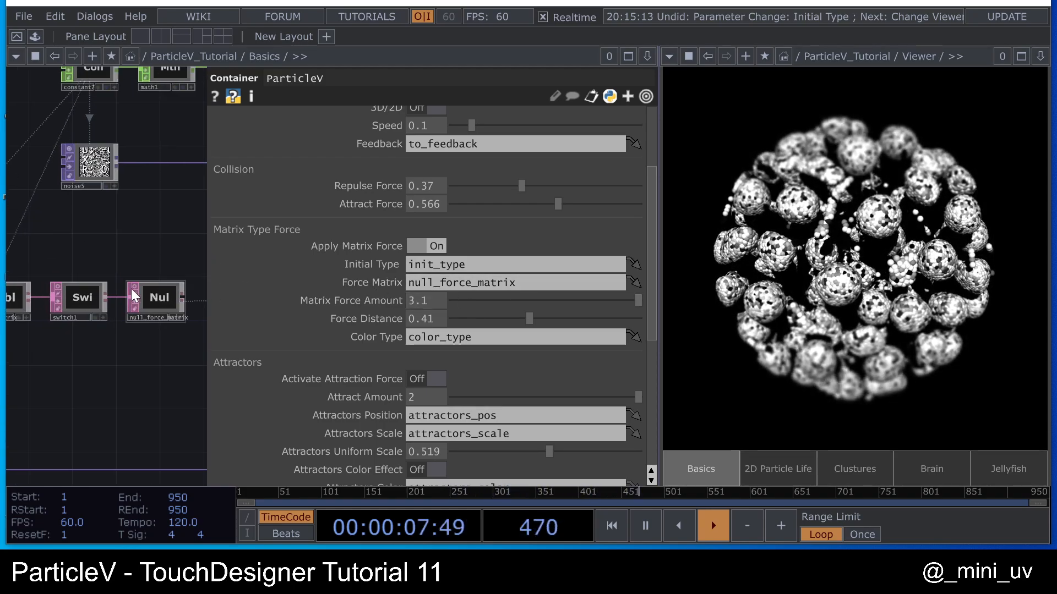
{"action": "scroll", "coordinate": [154, 286], "scroll_direction": "up", "scroll_amount": 5}
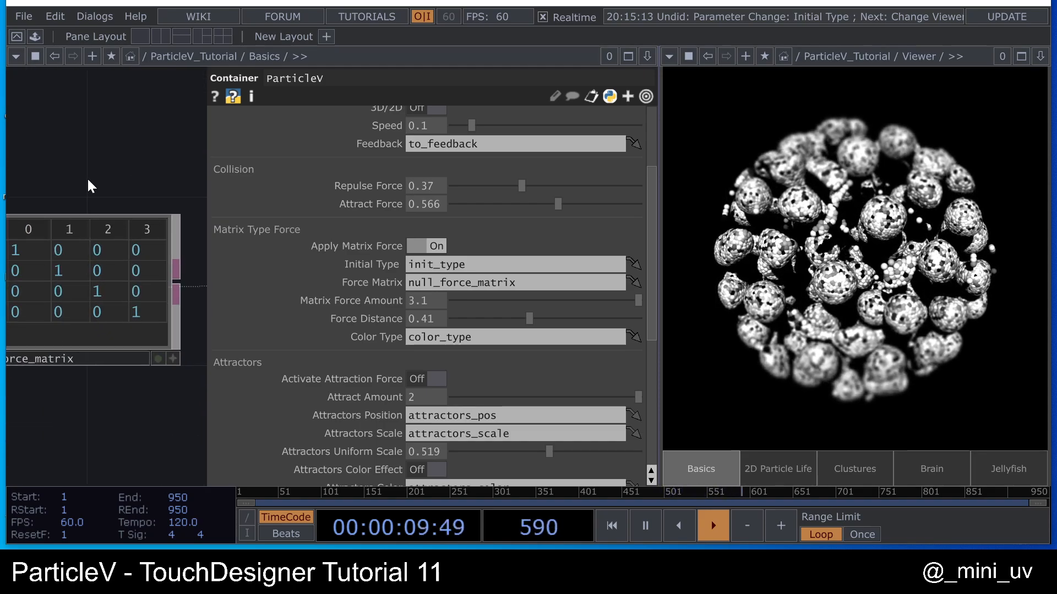
{"action": "key", "text": "p"}
{"action": "left_click_drag", "start_coordinate": [101, 175], "coordinate": [366, 196]}
{"action": "scroll", "coordinate": [366, 194], "scroll_direction": "down", "scroll_amount": 5}
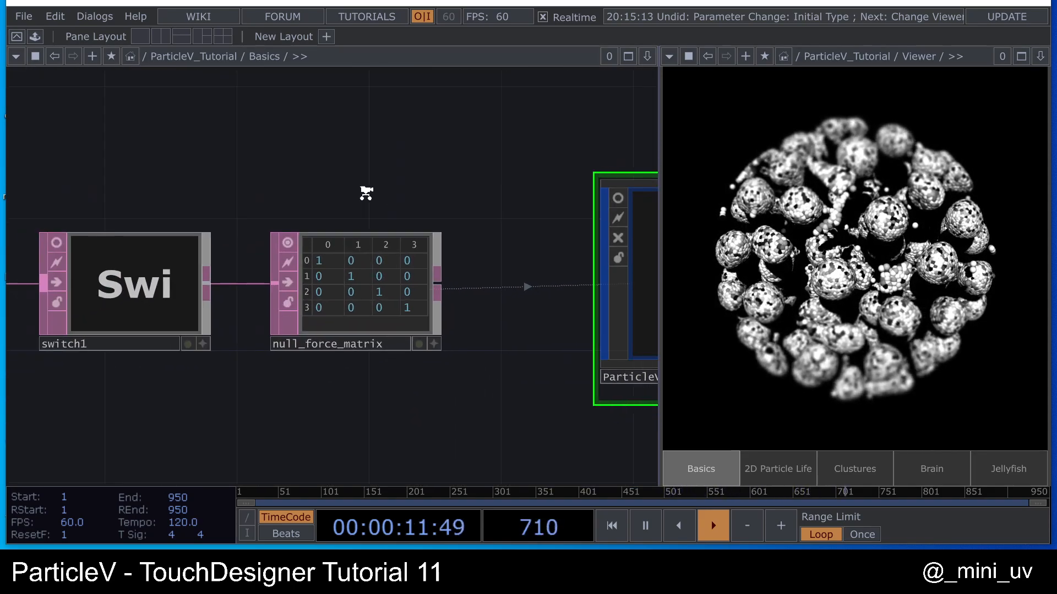
- Display force_matrix's table in its node, examine its values and show ParticleV's parameters again
{"action": "left_click_drag", "start_coordinate": [74, 210], "coordinate": [169, 217]}
{"action": "scroll", "coordinate": [160, 220], "scroll_direction": "up", "scroll_amount": 2}
{"action": "scroll", "coordinate": [153, 257], "scroll_direction": "up", "scroll_amount": 3}
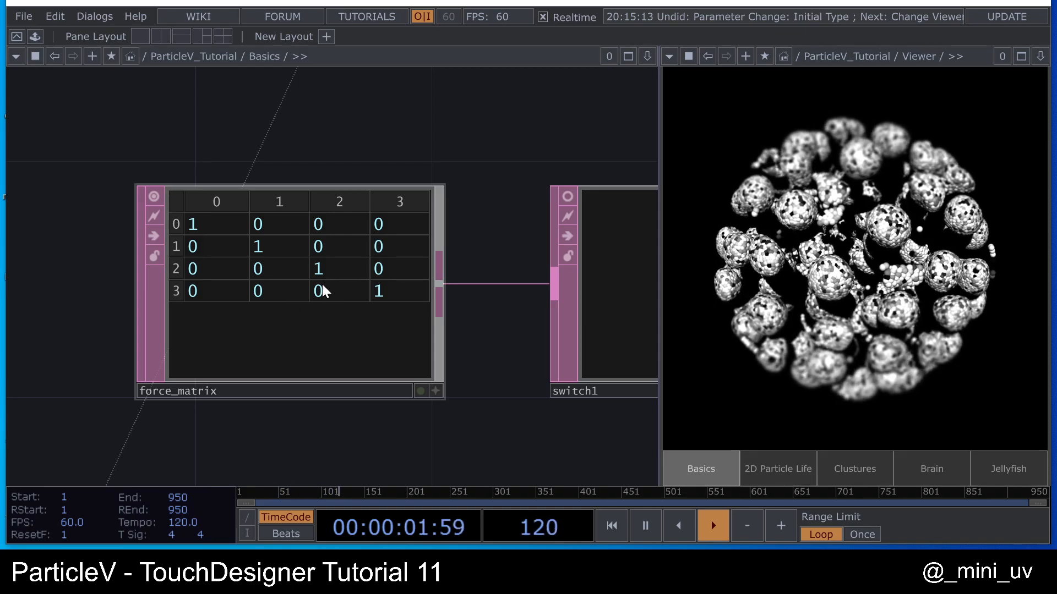
{"action": "scroll", "coordinate": [316, 270], "scroll_direction": "down", "scroll_amount": 3}
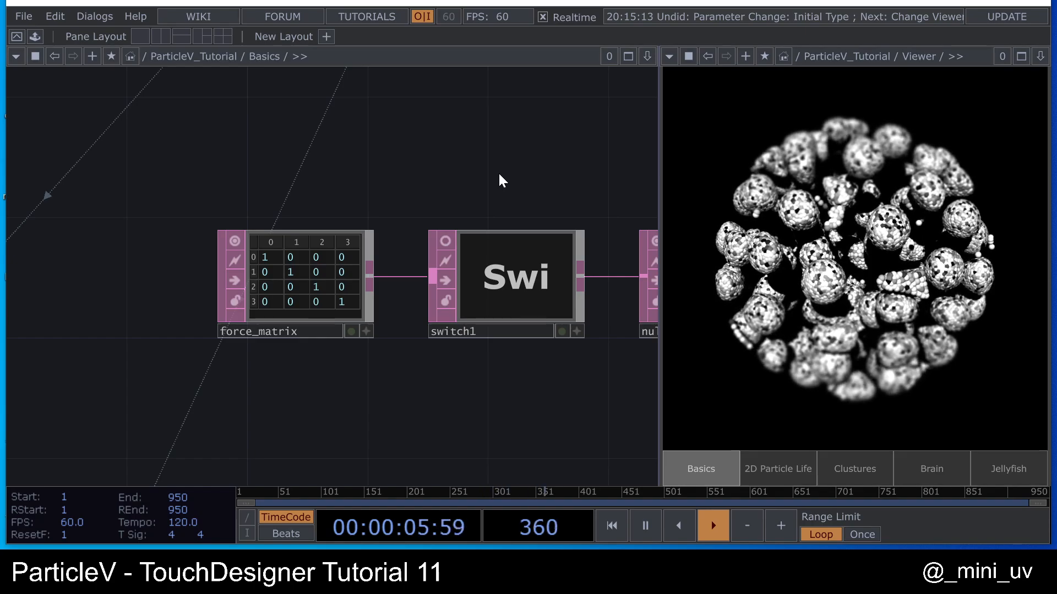
{"action": "scroll", "coordinate": [277, 284], "scroll_direction": "up", "scroll_amount": 2}
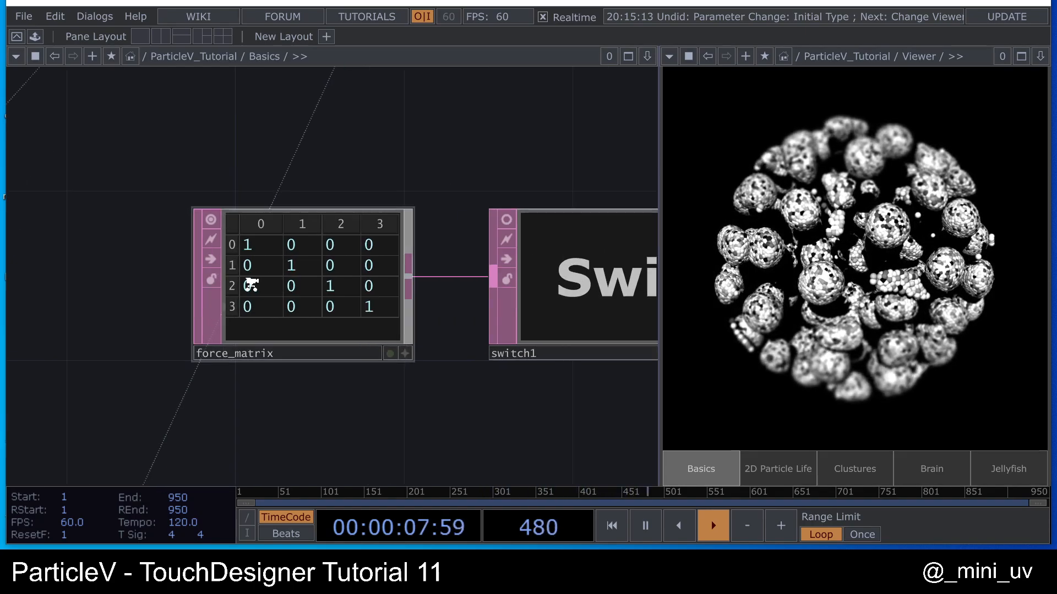
{"action": "scroll", "coordinate": [252, 285], "scroll_direction": "down", "scroll_amount": 6}
{"action": "left_click_drag", "start_coordinate": [329, 220], "coordinate": [213, 220]}
{"action": "key", "text": "p"}
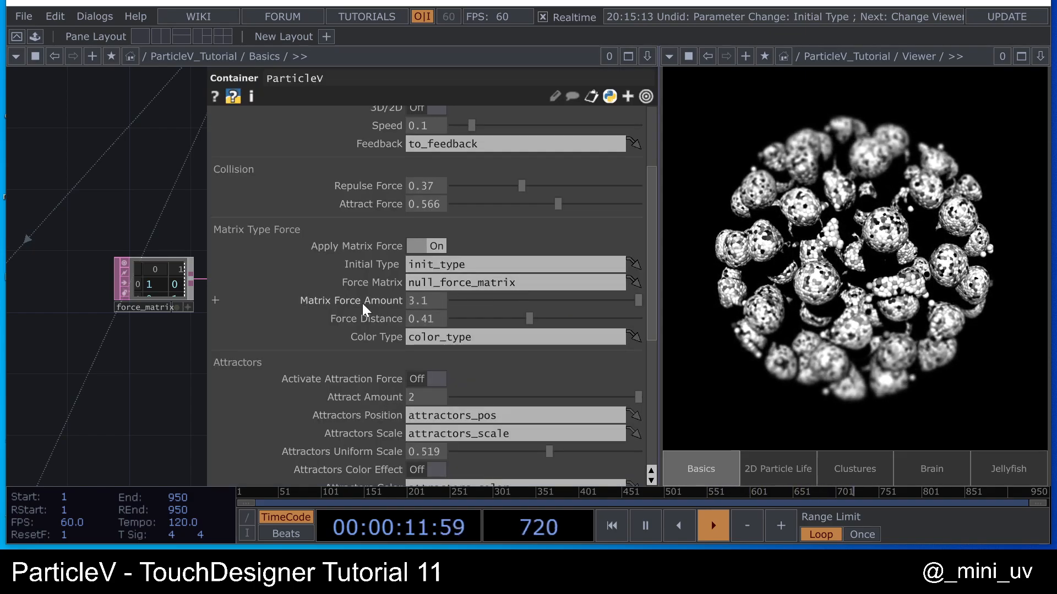
- Set ParticleV's Matrix Force Amount to 1 and its Force Distance to about 0.824
{"action": "left_click_drag", "start_coordinate": [638, 301], "coordinate": [705, 282]}
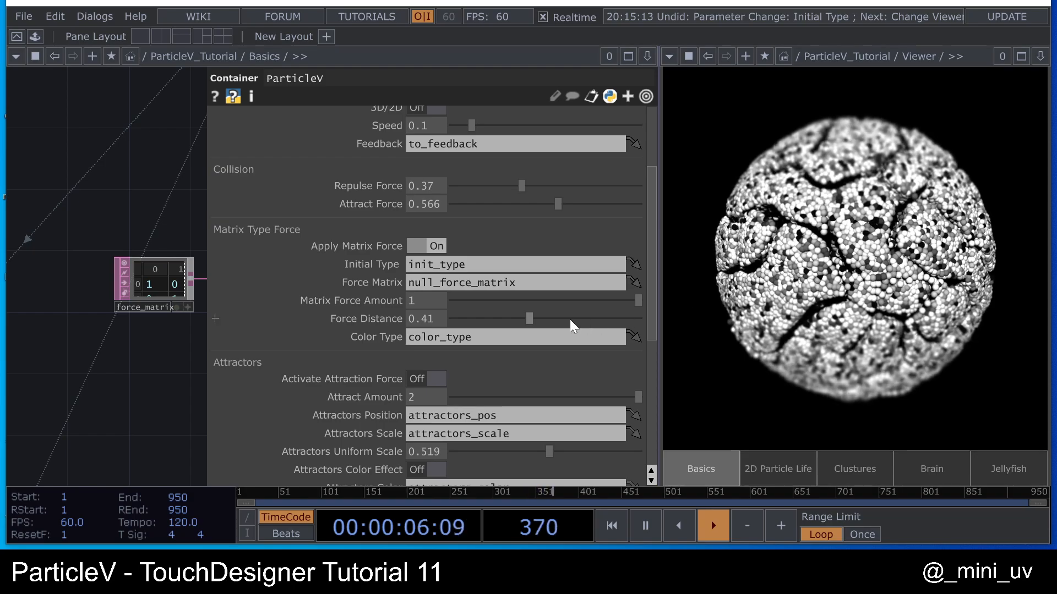
{"action": "left_click_drag", "start_coordinate": [613, 327], "coordinate": [550, 326]}
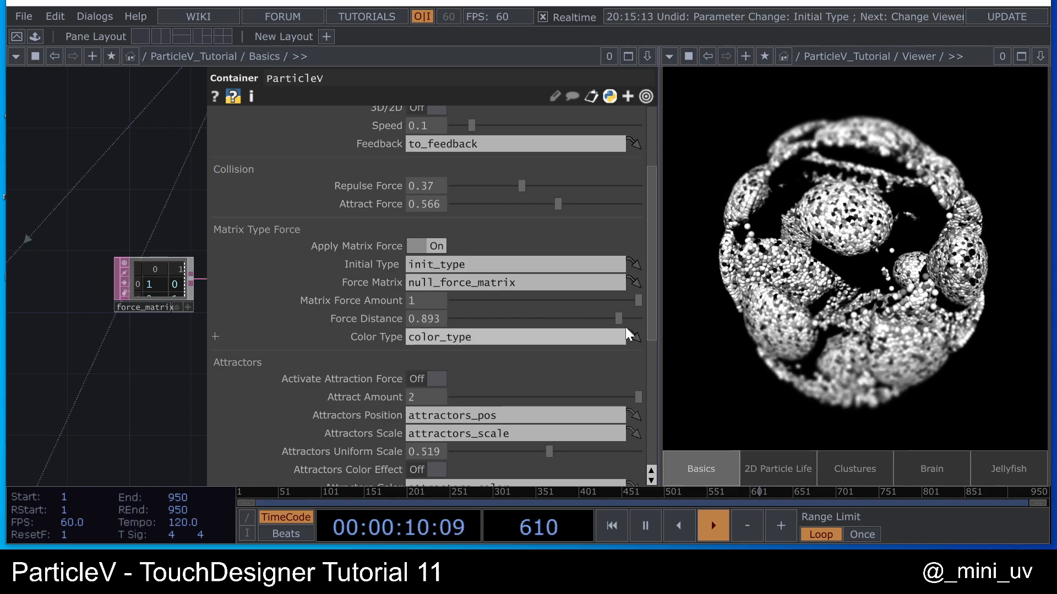
{"action": "left_click_drag", "start_coordinate": [639, 327], "coordinate": [604, 327]}
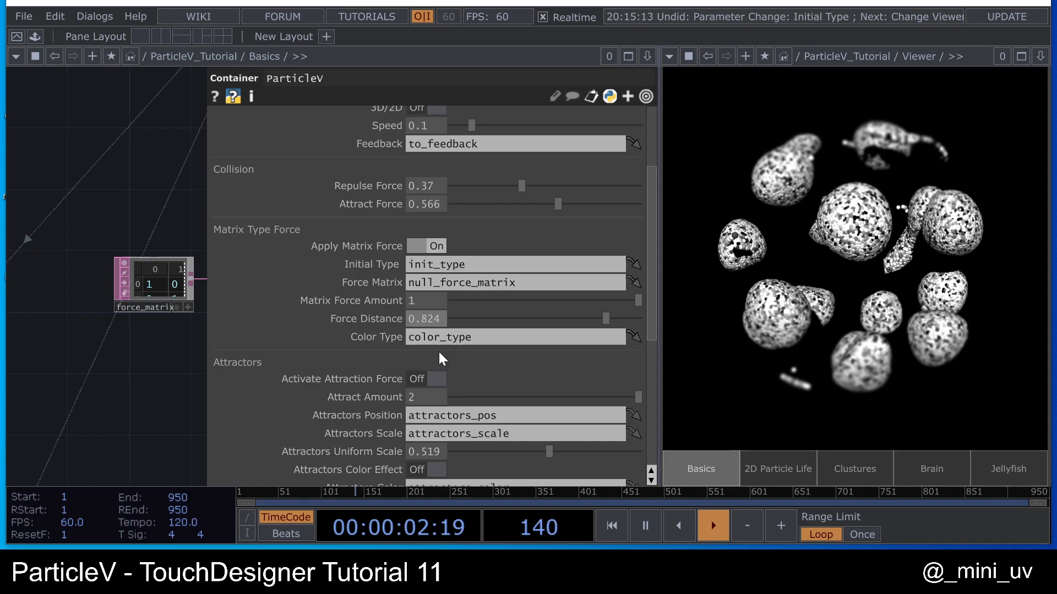
- Hide the parameters and examine the color_type node, its layout1 input and the four Constant nodes feeding it
{"action": "key", "text": "p"}
{"action": "scroll", "coordinate": [264, 211], "scroll_direction": "down", "scroll_amount": 5}
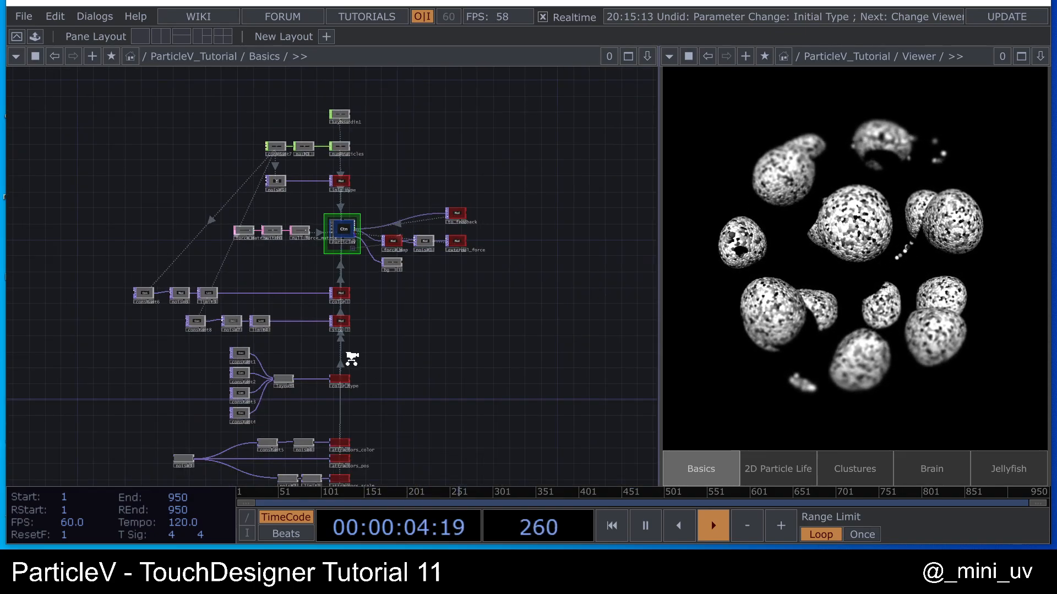
{"action": "scroll", "coordinate": [353, 357], "scroll_direction": "up", "scroll_amount": 4}
{"action": "left_click_drag", "start_coordinate": [394, 336], "coordinate": [474, 115]}
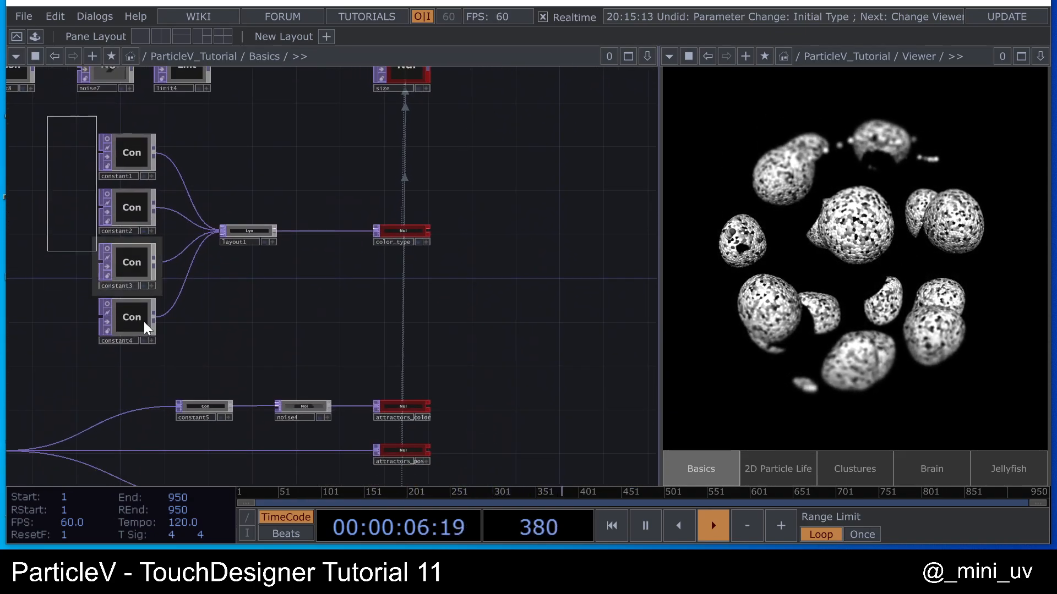
{"action": "left_click_drag", "start_coordinate": [391, 357], "coordinate": [394, 323]}
{"action": "scroll", "coordinate": [375, 159], "scroll_direction": "up", "scroll_amount": 3}
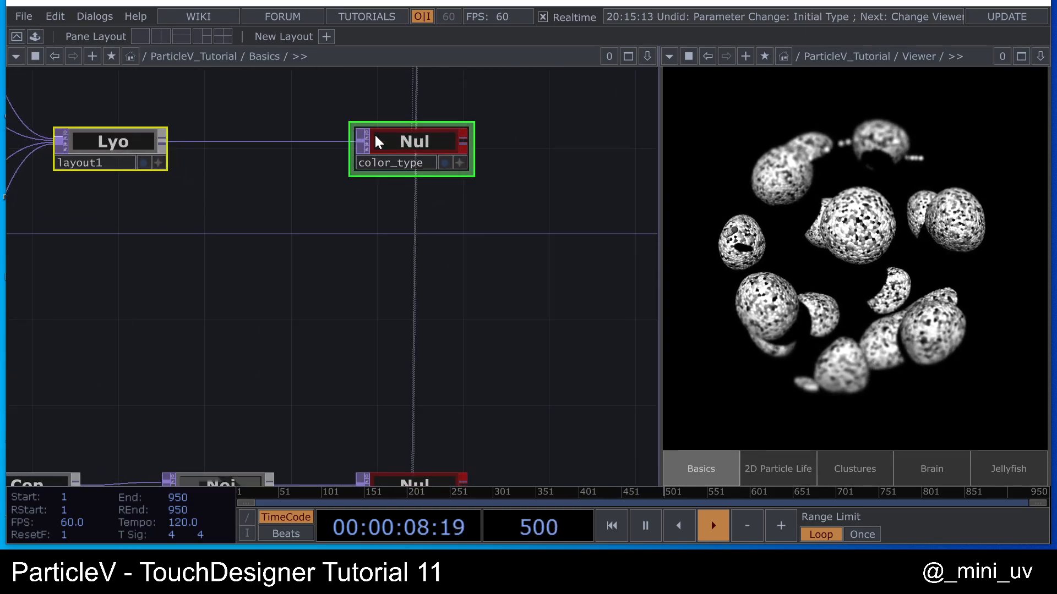
{"action": "scroll", "coordinate": [380, 308], "scroll_direction": "down", "scroll_amount": 4}
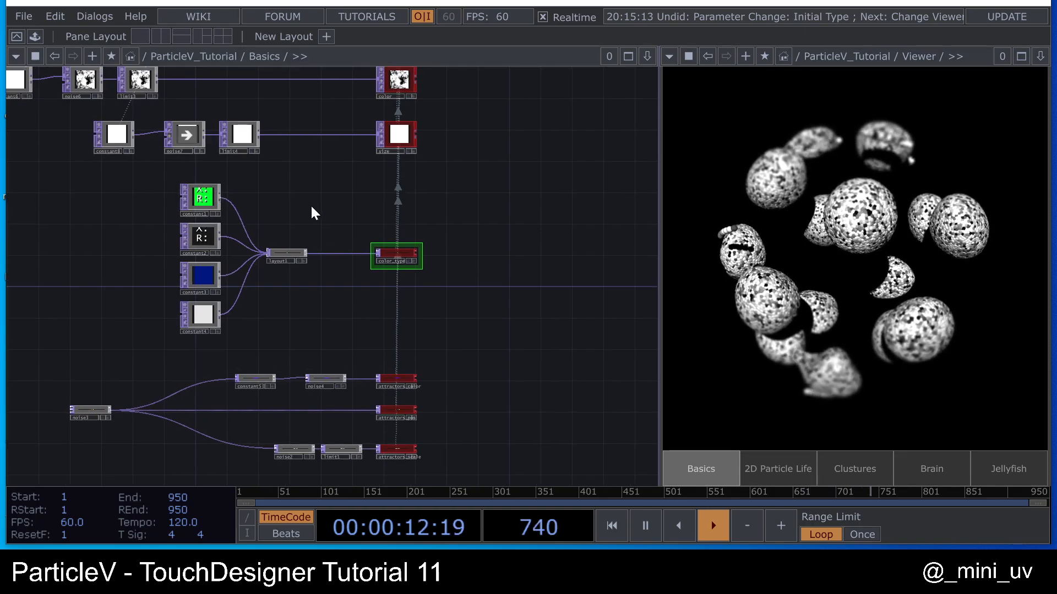
{"action": "left_click_drag", "start_coordinate": [301, 218], "coordinate": [338, 228]}
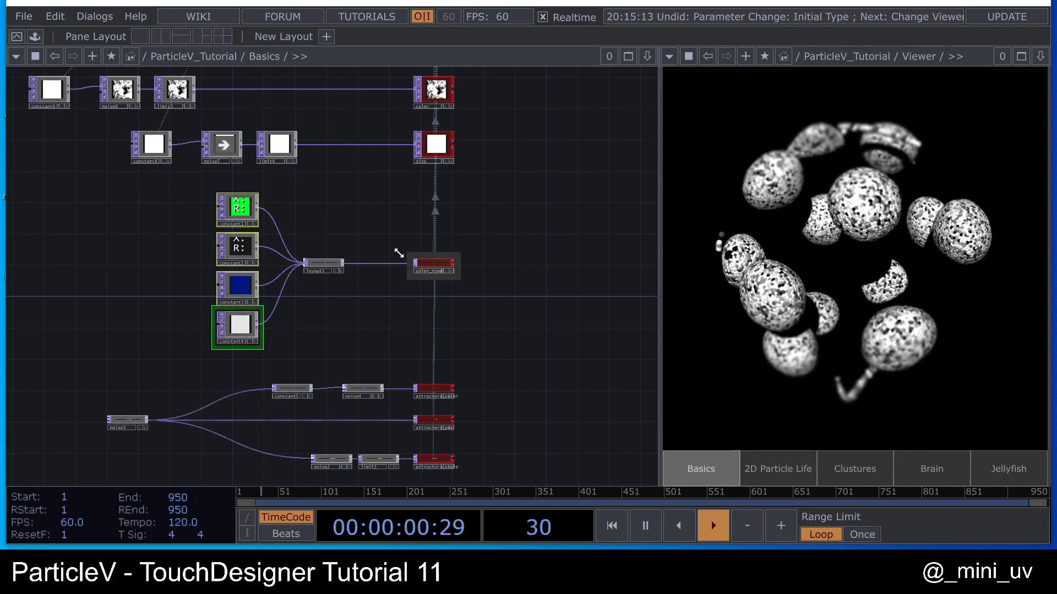
{"action": "scroll", "coordinate": [399, 253], "scroll_direction": "up", "scroll_amount": 5}
{"action": "scroll", "coordinate": [330, 264], "scroll_direction": "down", "scroll_amount": 8}
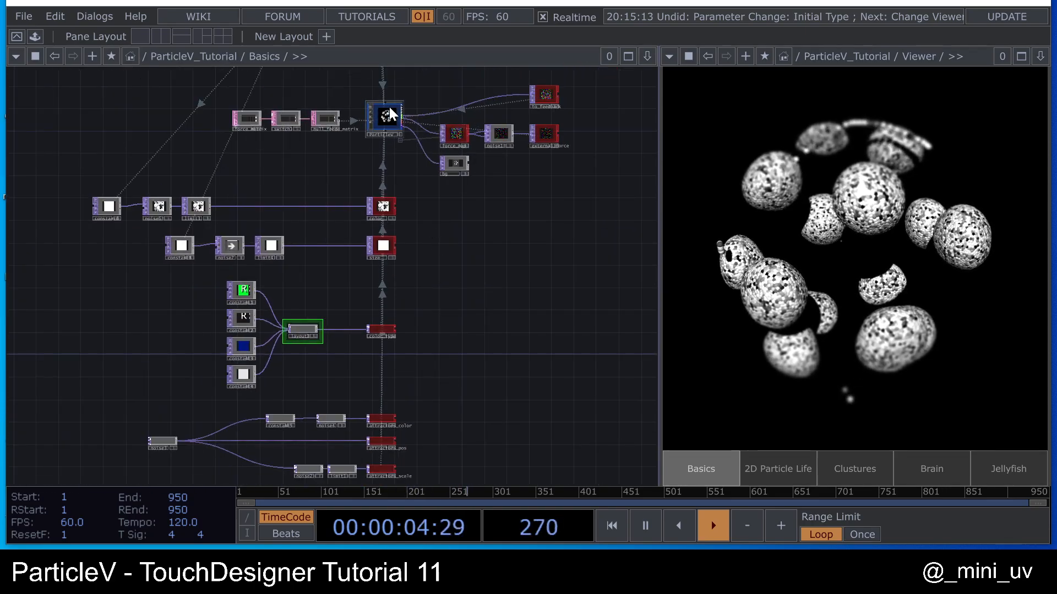
- Show ParticleV's parameters again and clear the Particle Color reference in its Render settings
{"action": "key", "text": "p"}
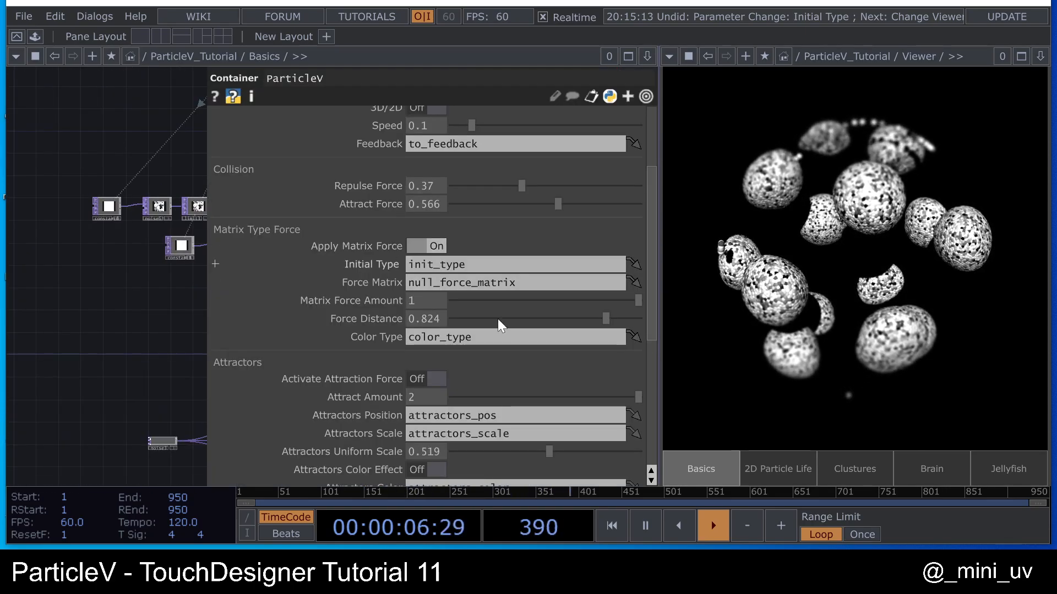
{"action": "scroll", "coordinate": [490, 355], "scroll_direction": "up", "scroll_amount": 6}
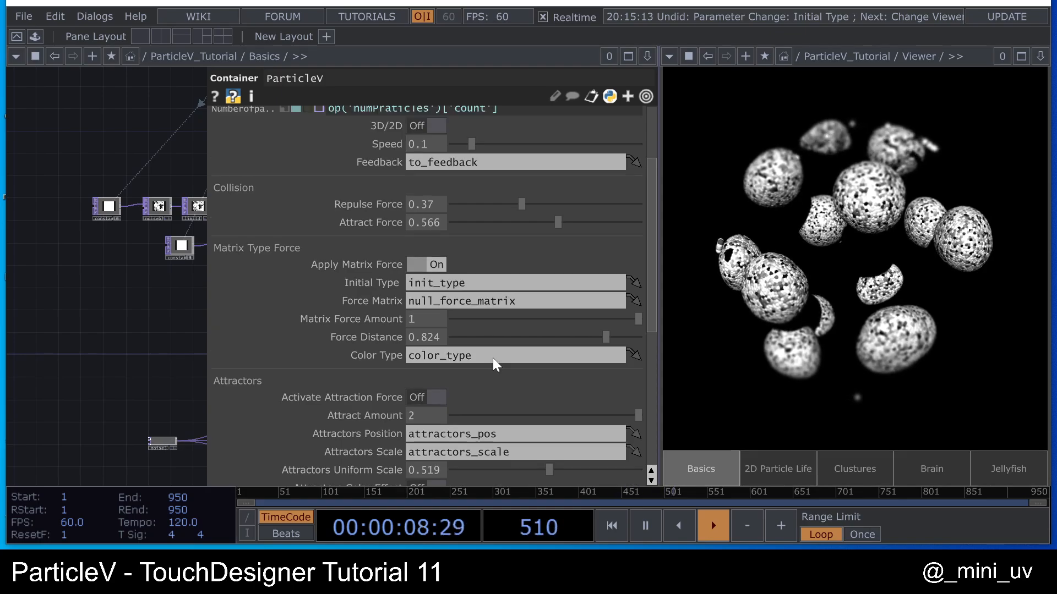
{"action": "left_click", "coordinate": [304, 144]}
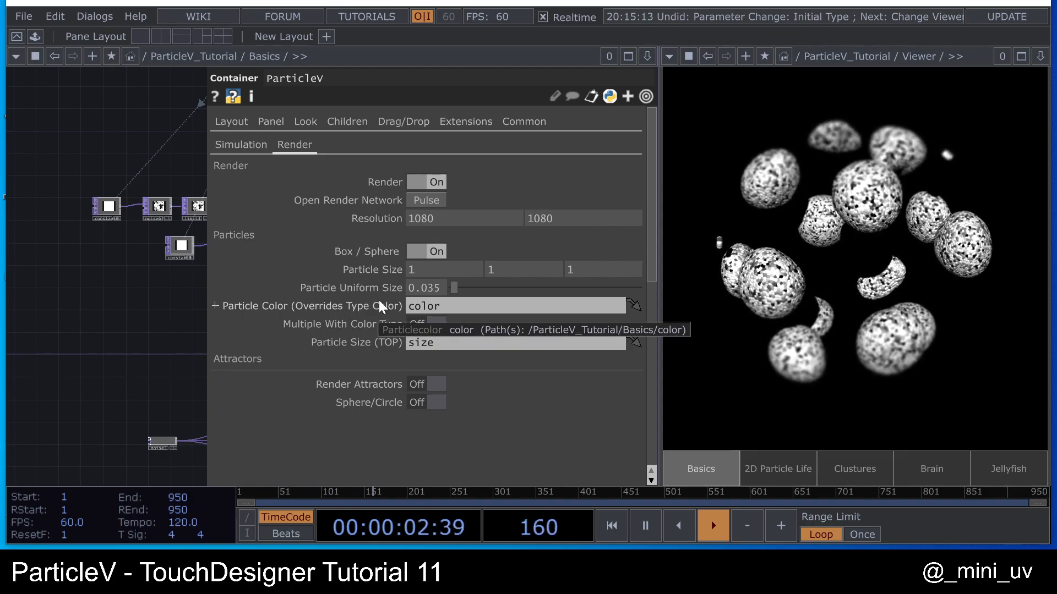
{"action": "left_click_drag", "start_coordinate": [87, 320], "coordinate": [4, 319]}
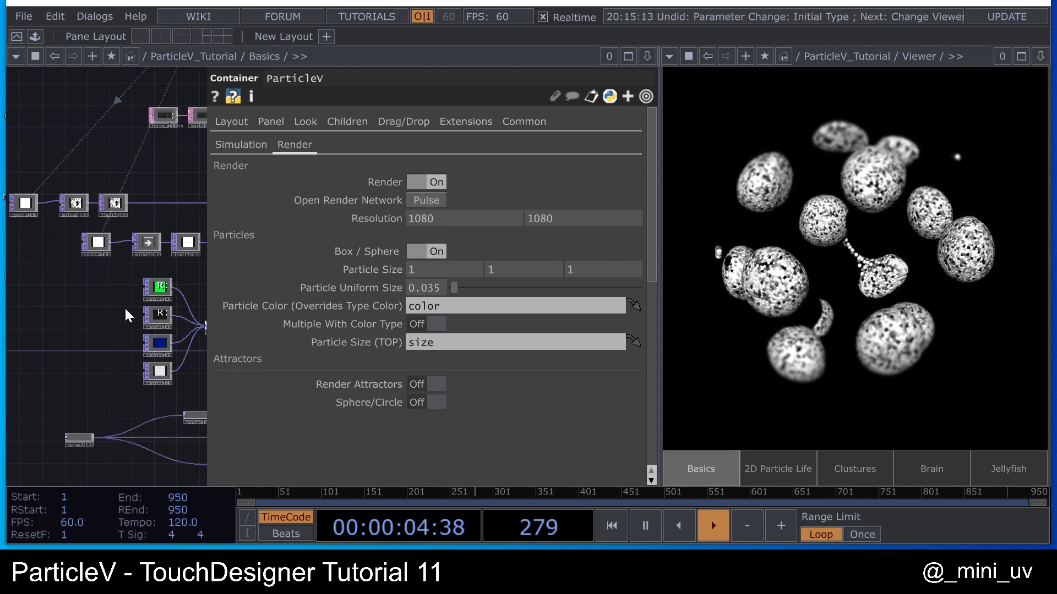
{"action": "left_click_drag", "start_coordinate": [126, 318], "coordinate": [113, 321]}
{"action": "left_click_drag", "start_coordinate": [477, 308], "coordinate": [229, 314]}
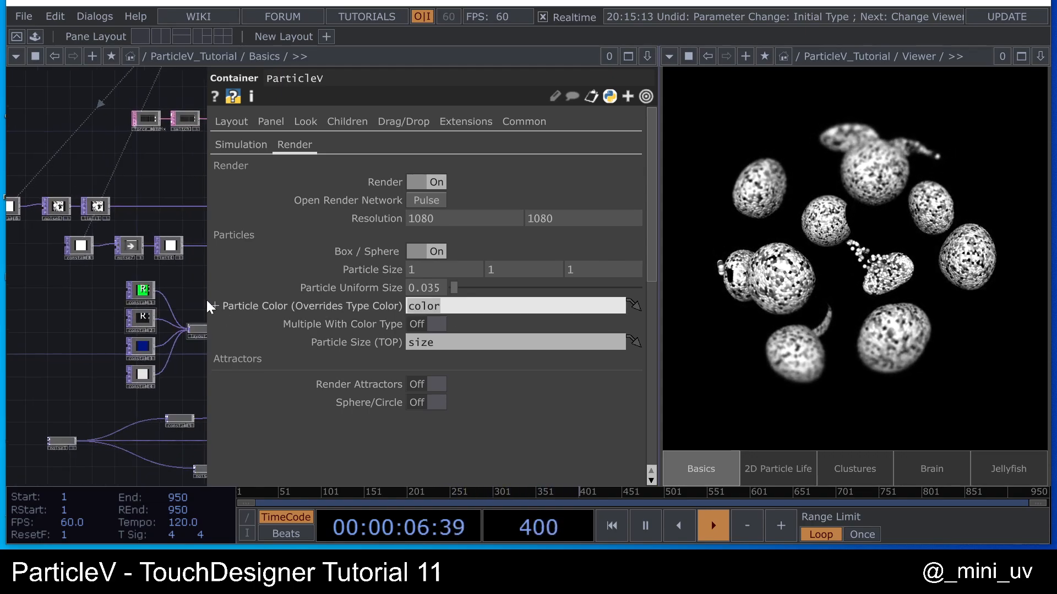
{"action": "key", "text": "BackSpace"}
{"action": "key", "text": "Return"}
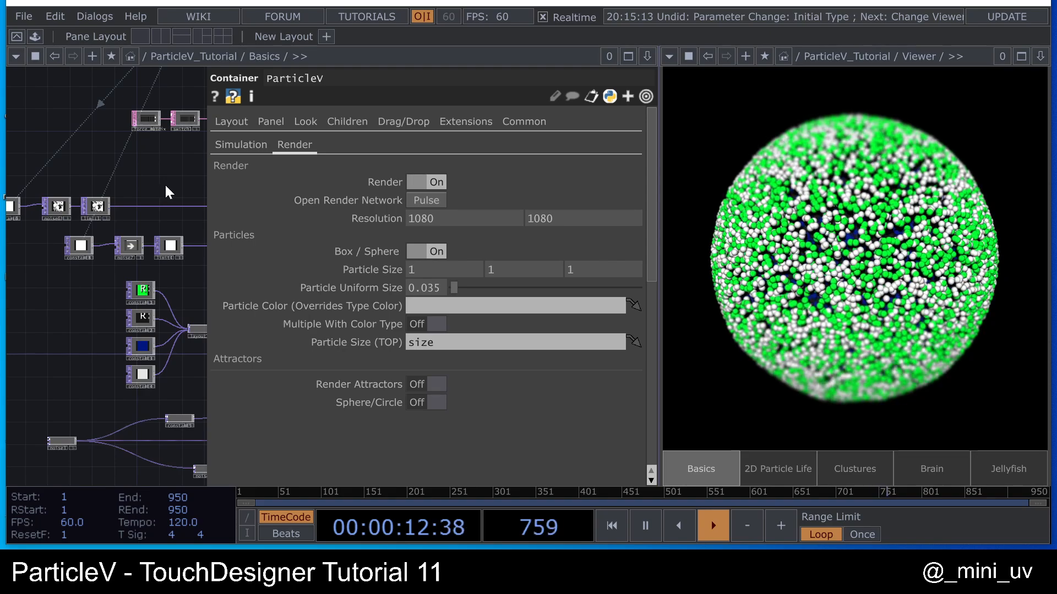
- Check which key keyboardin1 listens for, reselect ParticleV and view the Reset parameter in its Simulation settings
{"action": "left_click_drag", "start_coordinate": [164, 183], "coordinate": [103, 214]}
{"action": "scroll", "coordinate": [105, 216], "scroll_direction": "down", "scroll_amount": 2}
{"action": "left_click_drag", "start_coordinate": [129, 251], "coordinate": [102, 303]}
{"action": "scroll", "coordinate": [189, 111], "scroll_direction": "up", "scroll_amount": 6}
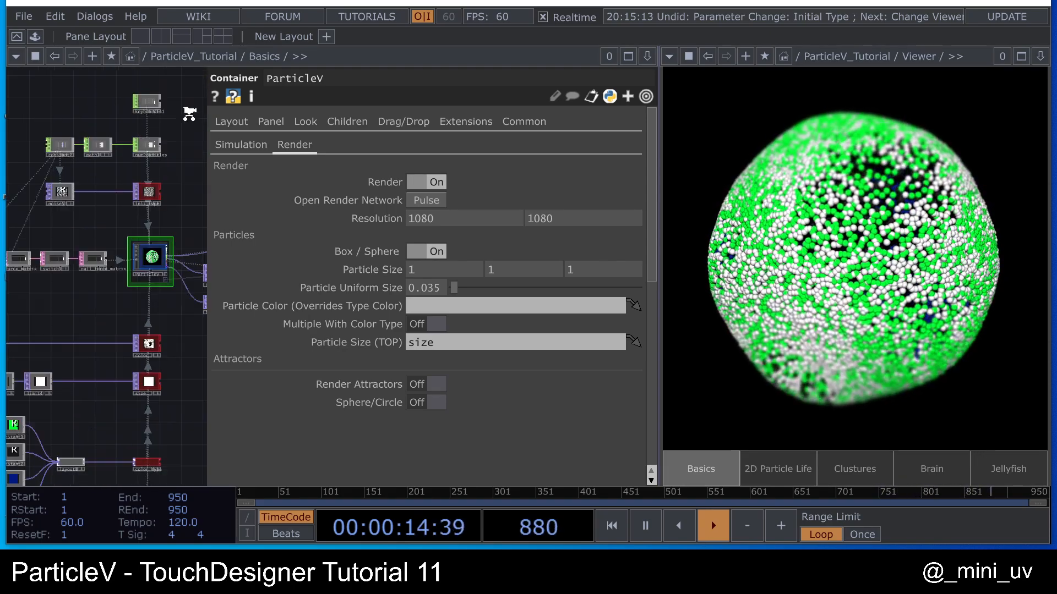
{"action": "left_click_drag", "start_coordinate": [144, 107], "coordinate": [146, 142]}
{"action": "left_click", "coordinate": [119, 130]}
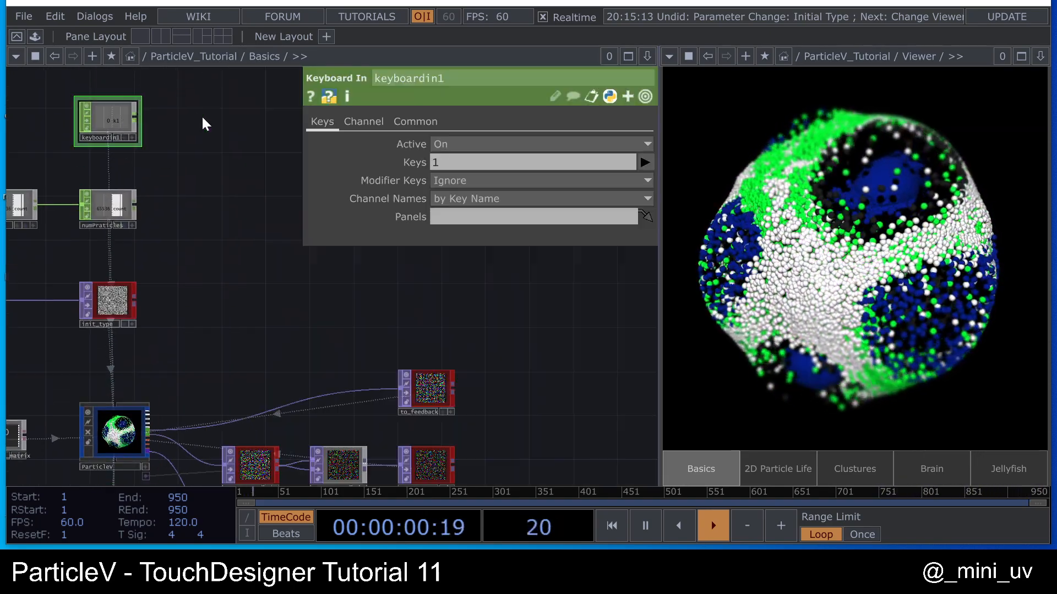
{"action": "left_click", "coordinate": [114, 422]}
{"action": "left_click", "coordinate": [238, 143]}
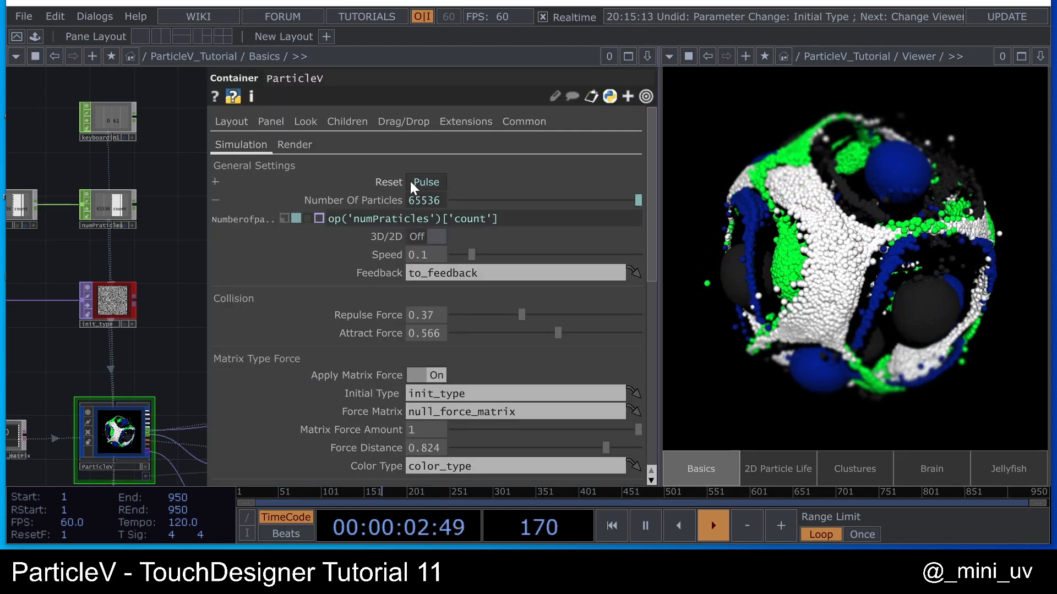
{"action": "scroll", "coordinate": [134, 199], "scroll_direction": "down", "scroll_amount": 3}
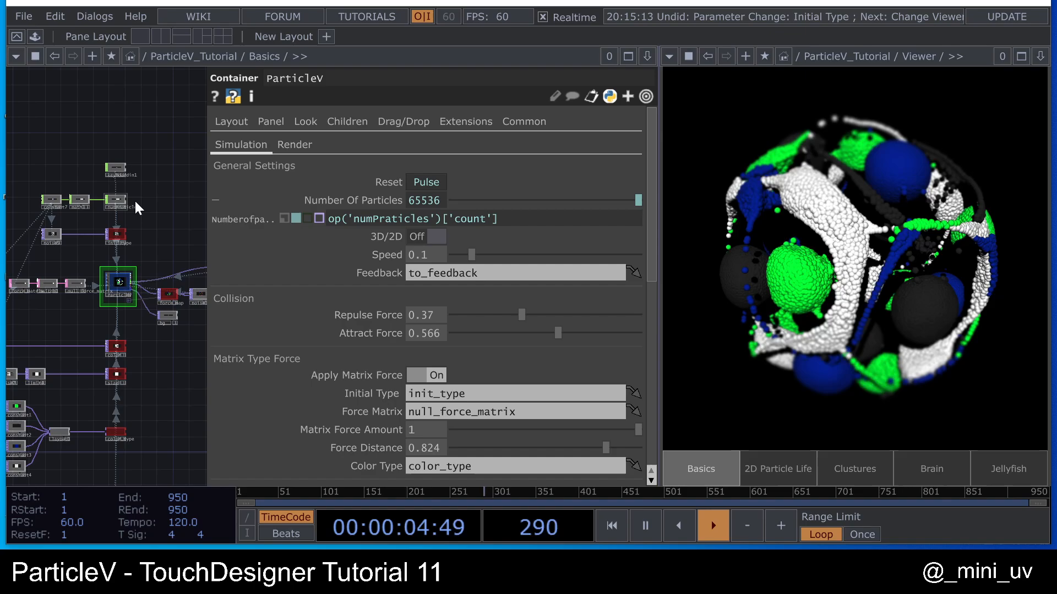
{"action": "key", "text": "r"}
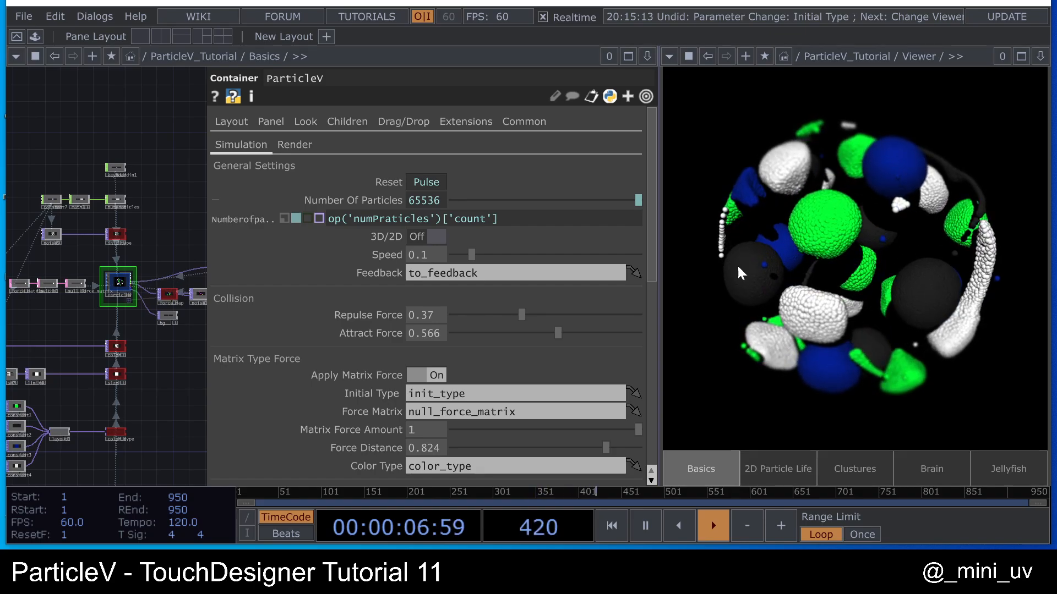
- Set ParticleV's Particle Color to color and turn on Multiple With Color Type in its Render settings
{"action": "scroll", "coordinate": [133, 245], "scroll_direction": "down", "scroll_amount": 2}
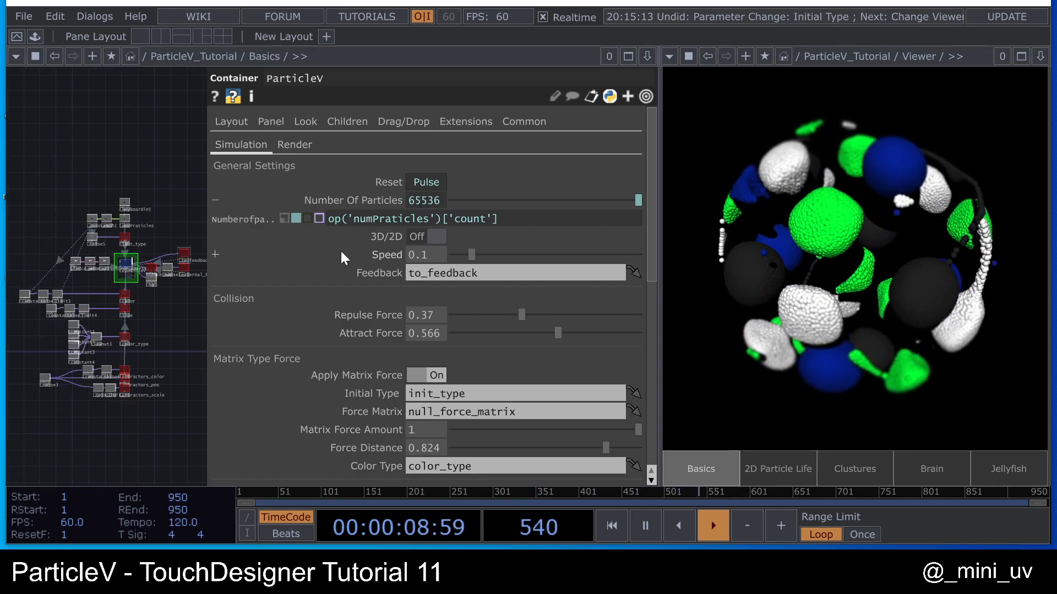
{"action": "scroll", "coordinate": [340, 250], "scroll_direction": "down", "scroll_amount": 2}
{"action": "scroll", "coordinate": [358, 220], "scroll_direction": "up", "scroll_amount": 2}
{"action": "left_click", "coordinate": [294, 144]}
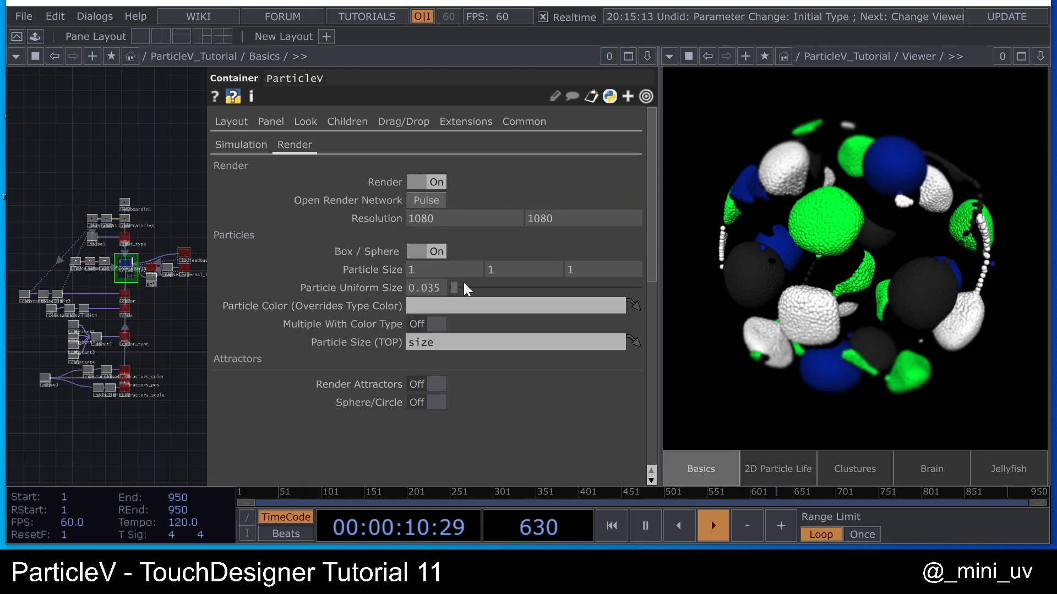
{"action": "left_click", "coordinate": [440, 306]}
{"action": "type", "text": "color"}
{"action": "key", "text": "Return"}
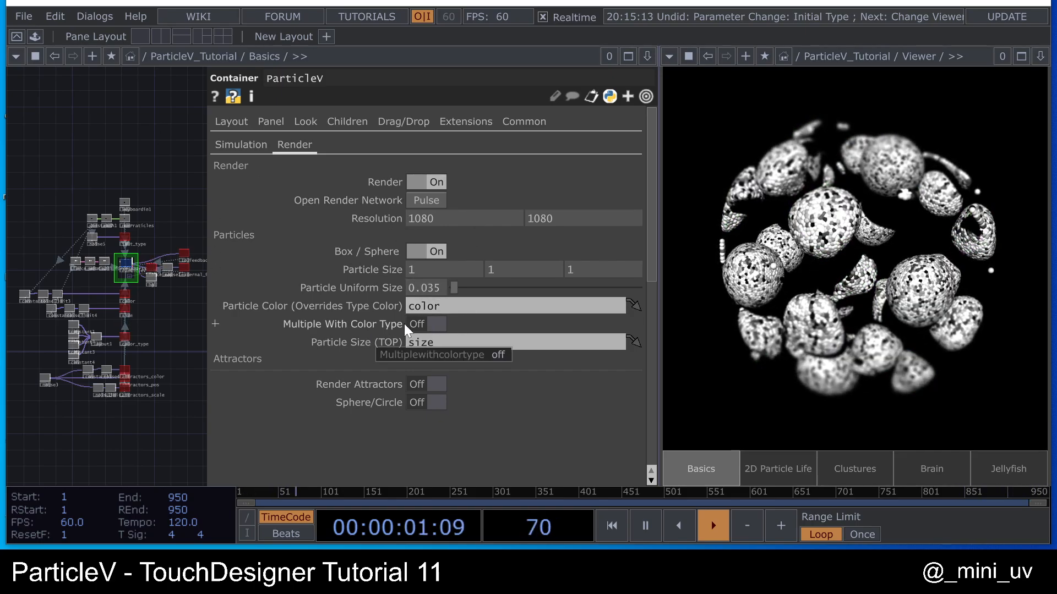
{"action": "left_click", "coordinate": [432, 325]}
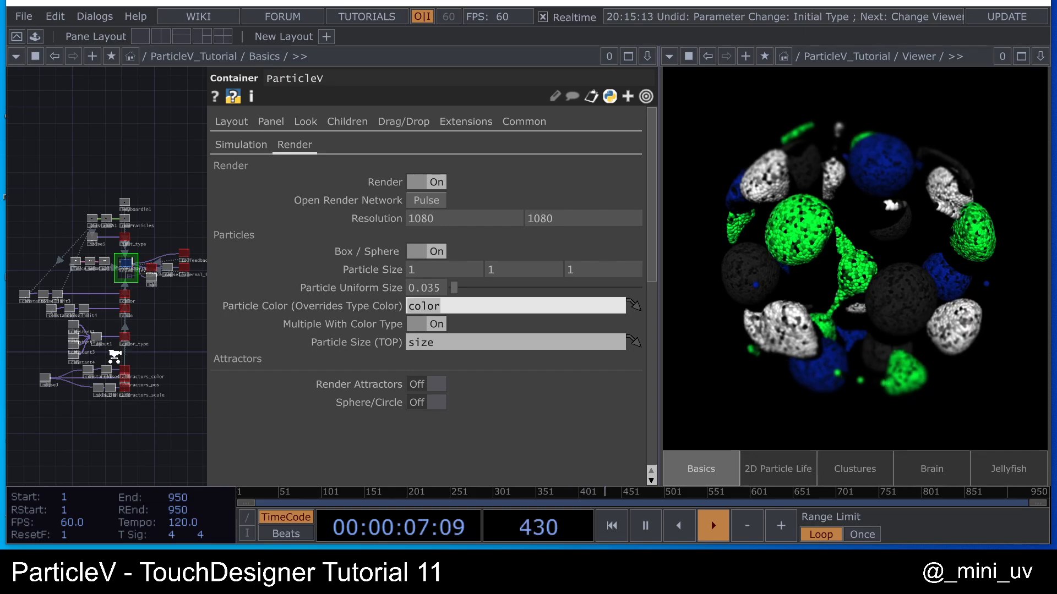
- Examine the color node's noise texture and reselect ParticleV to see its Render parameters
{"action": "scroll", "coordinate": [121, 295], "scroll_direction": "up", "scroll_amount": 10}
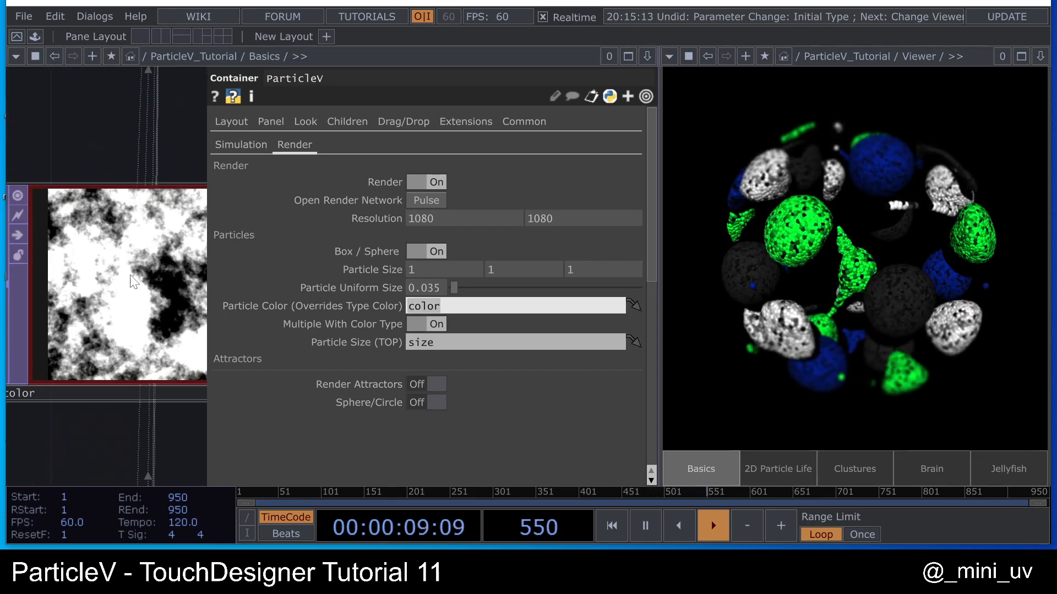
{"action": "left_click", "coordinate": [134, 282]}
{"action": "scroll", "coordinate": [124, 286], "scroll_direction": "down", "scroll_amount": 8}
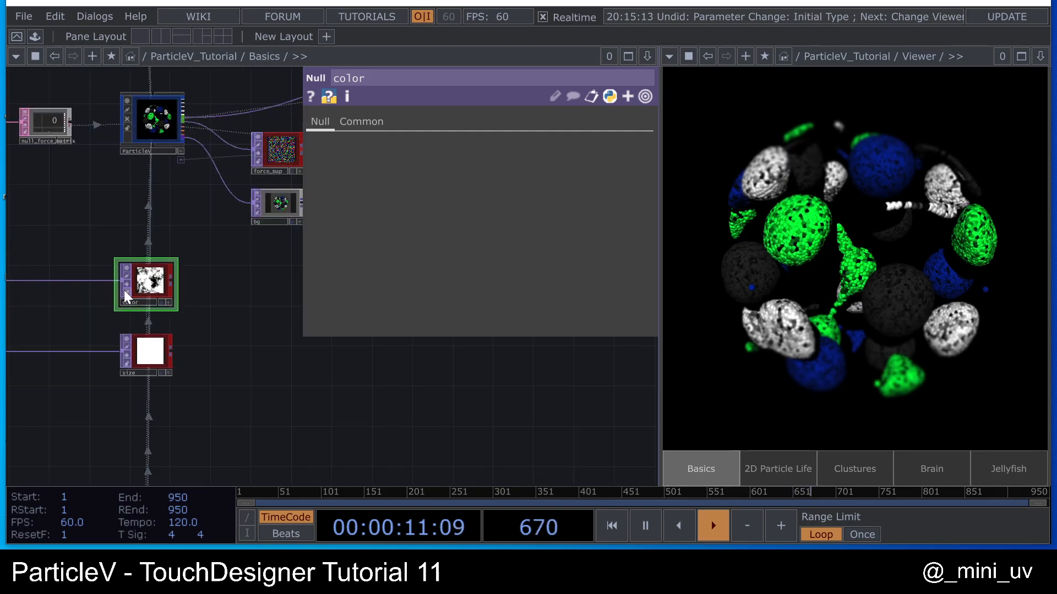
{"action": "left_click", "coordinate": [169, 133]}
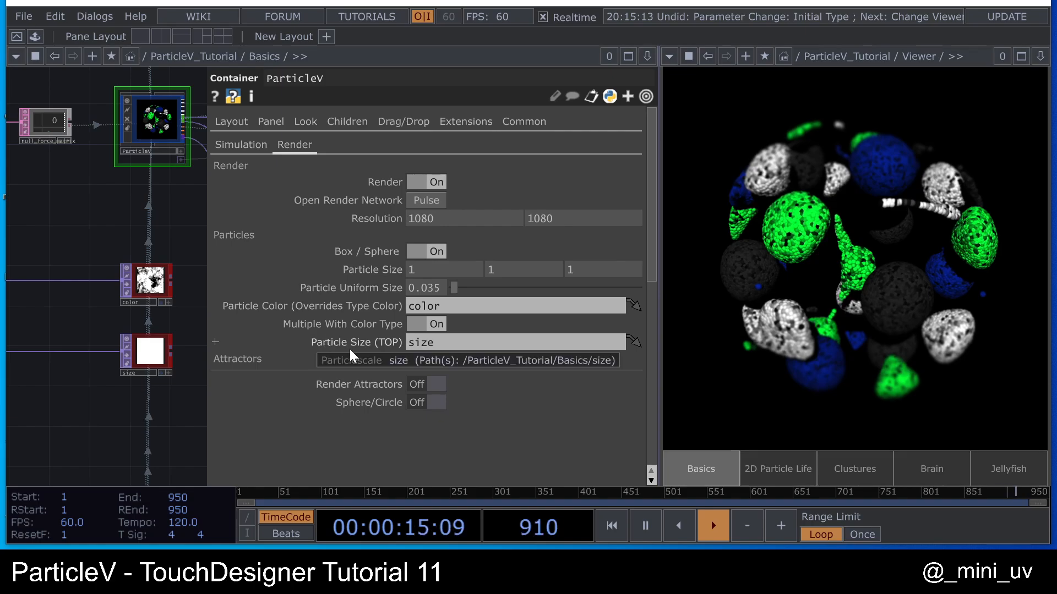
- Inspect the size node and follow its input chain back to constant8, checking that node's parameters
{"action": "scroll", "coordinate": [125, 286], "scroll_direction": "down", "scroll_amount": 5}
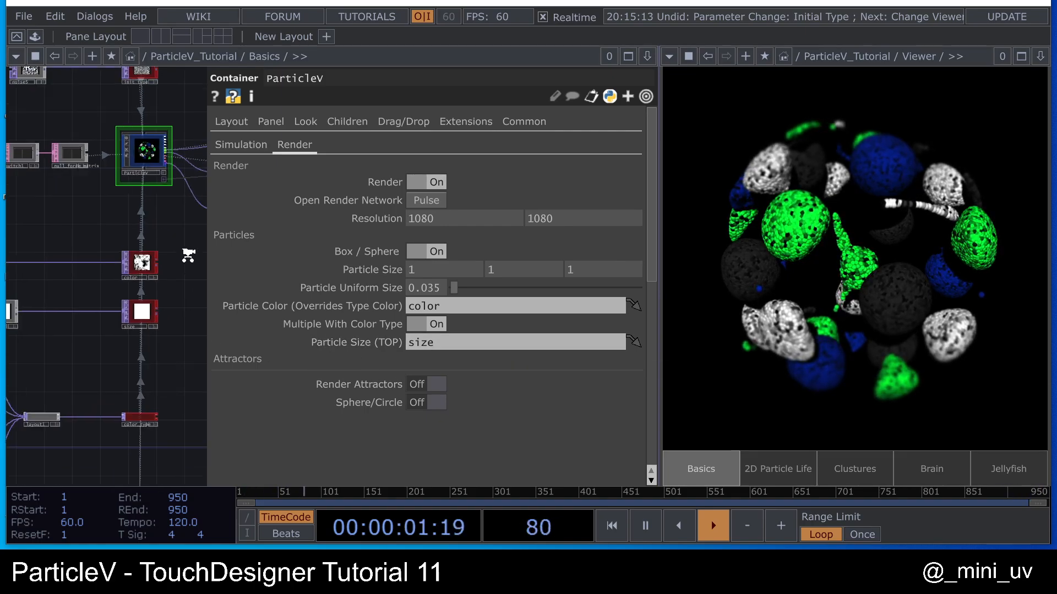
{"action": "scroll", "coordinate": [151, 289], "scroll_direction": "up", "scroll_amount": 8}
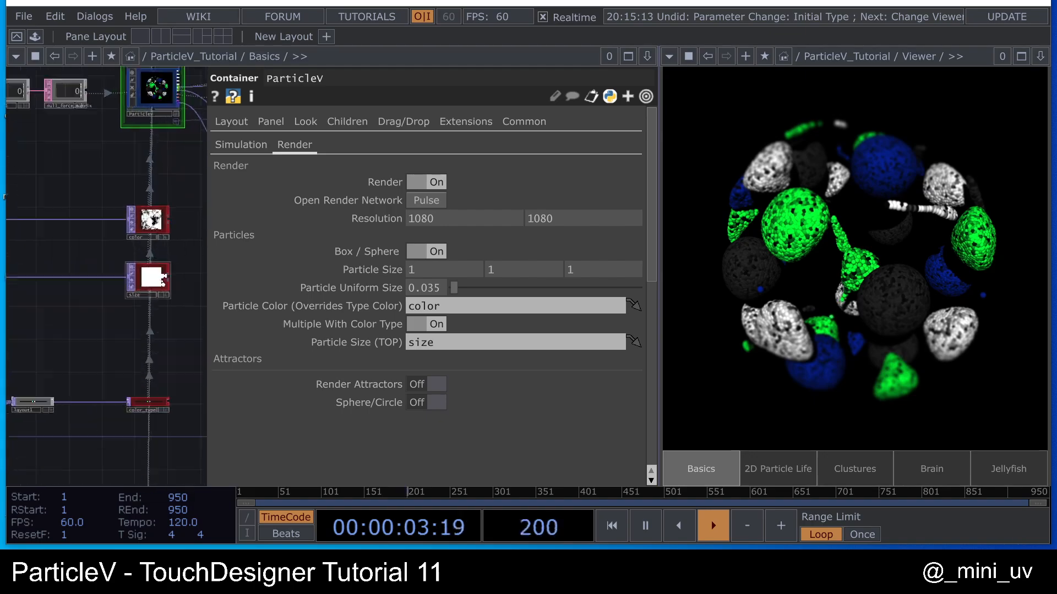
{"action": "left_click", "coordinate": [156, 287]}
{"action": "scroll", "coordinate": [168, 278], "scroll_direction": "down", "scroll_amount": 6}
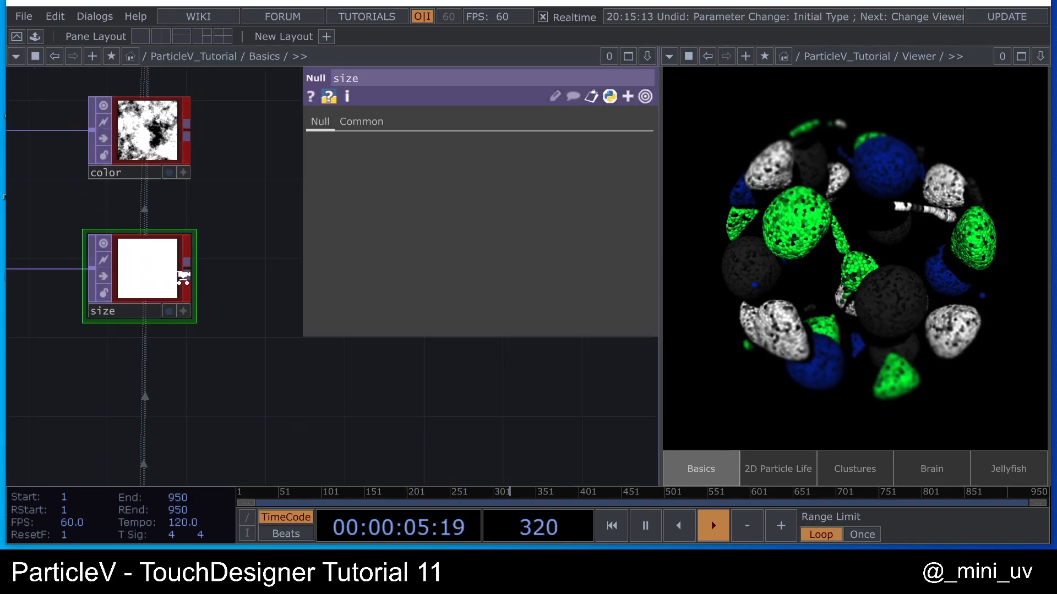
{"action": "left_click_drag", "start_coordinate": [170, 335], "coordinate": [484, 425]}
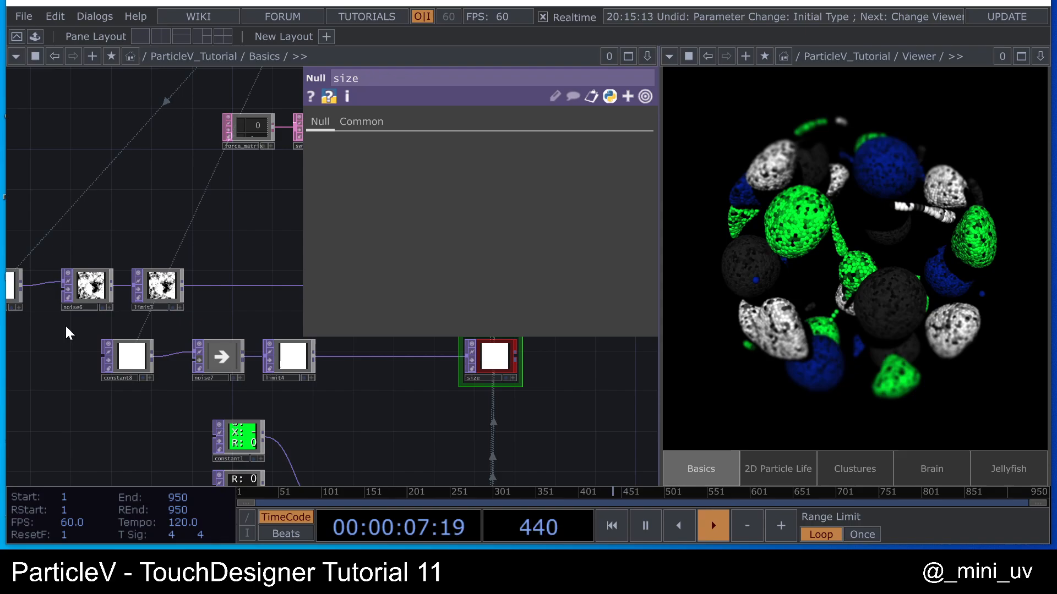
{"action": "scroll", "coordinate": [93, 365], "scroll_direction": "up", "scroll_amount": 4}
{"action": "left_click", "coordinate": [126, 368]}
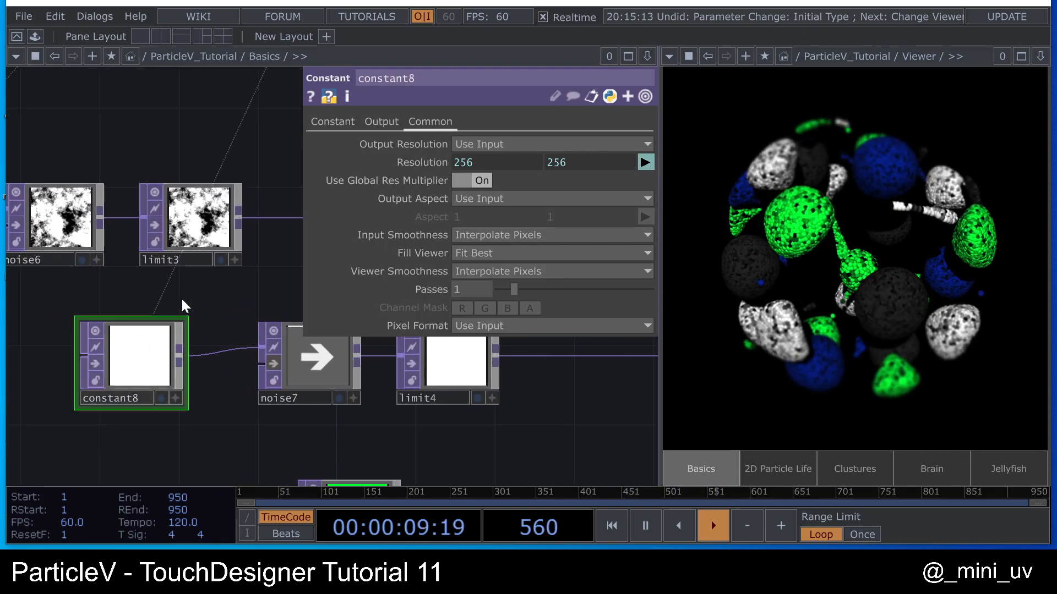
- Turn off the bypass on noise7 and set its Amplitude to about 0.97
{"action": "scroll", "coordinate": [148, 322], "scroll_direction": "down", "scroll_amount": 4}
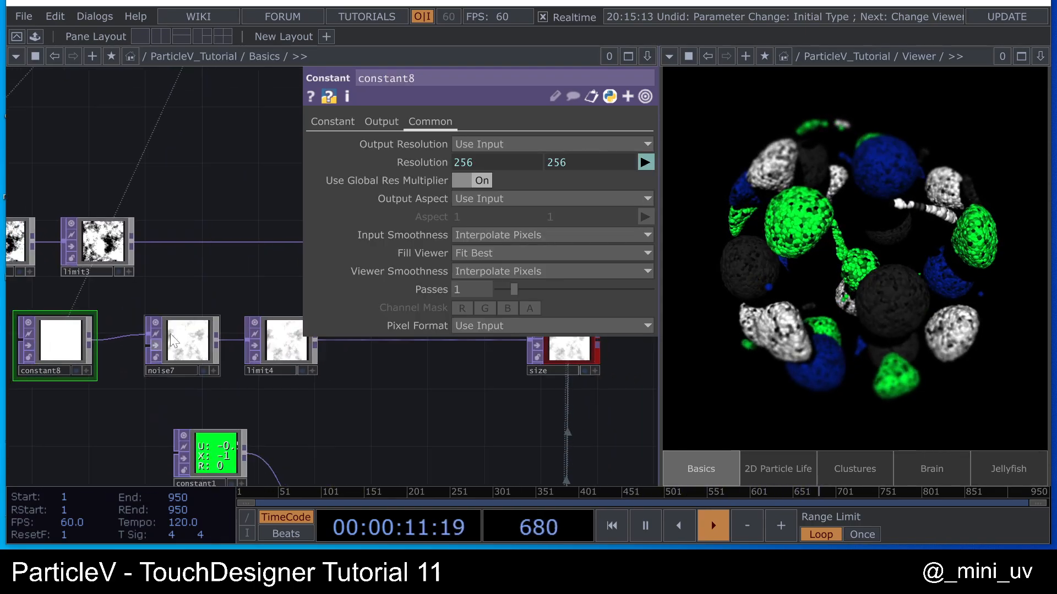
{"action": "scroll", "coordinate": [242, 305], "scroll_direction": "up", "scroll_amount": 2}
{"action": "left_click_drag", "start_coordinate": [270, 261], "coordinate": [236, 261]}
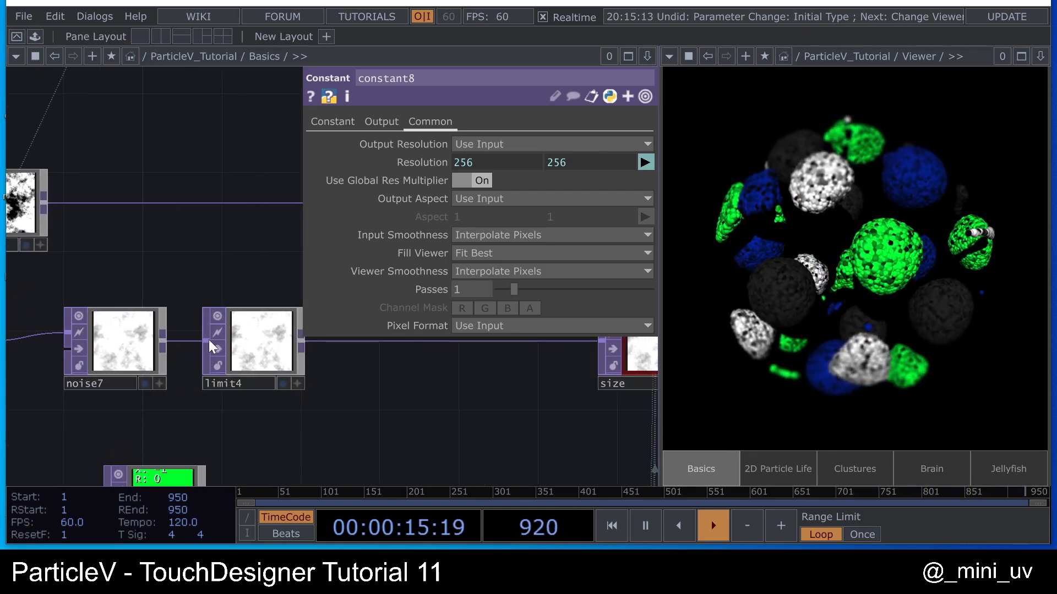
{"action": "left_click", "coordinate": [128, 345]}
{"action": "left_click_drag", "start_coordinate": [524, 290], "coordinate": [569, 290]}
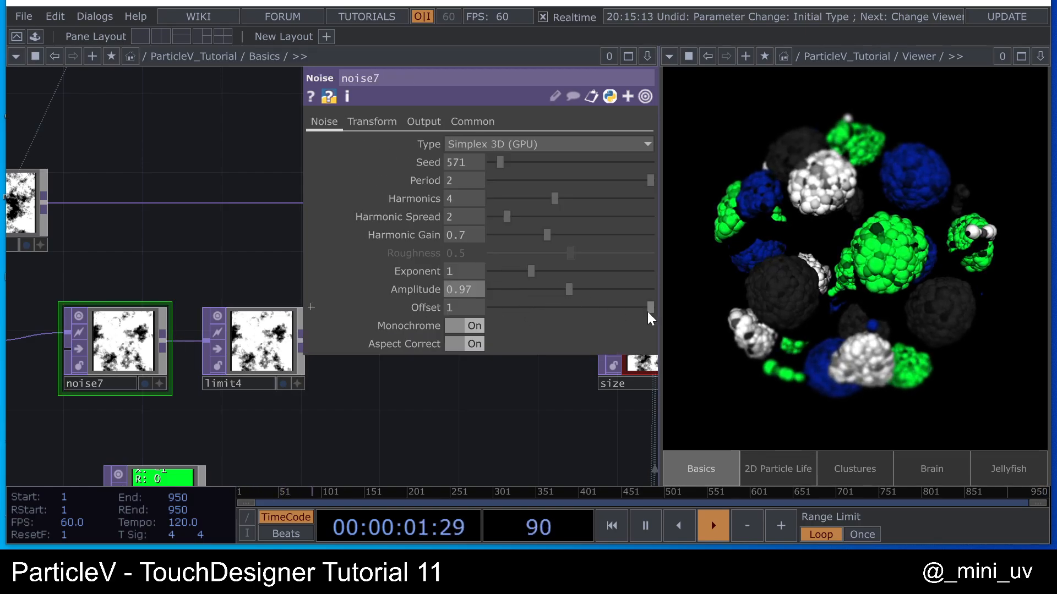
- Set noise7's Offset to about 0.031 and its Amplitude to 1.1
{"action": "left_click_drag", "start_coordinate": [649, 308], "coordinate": [495, 312]}
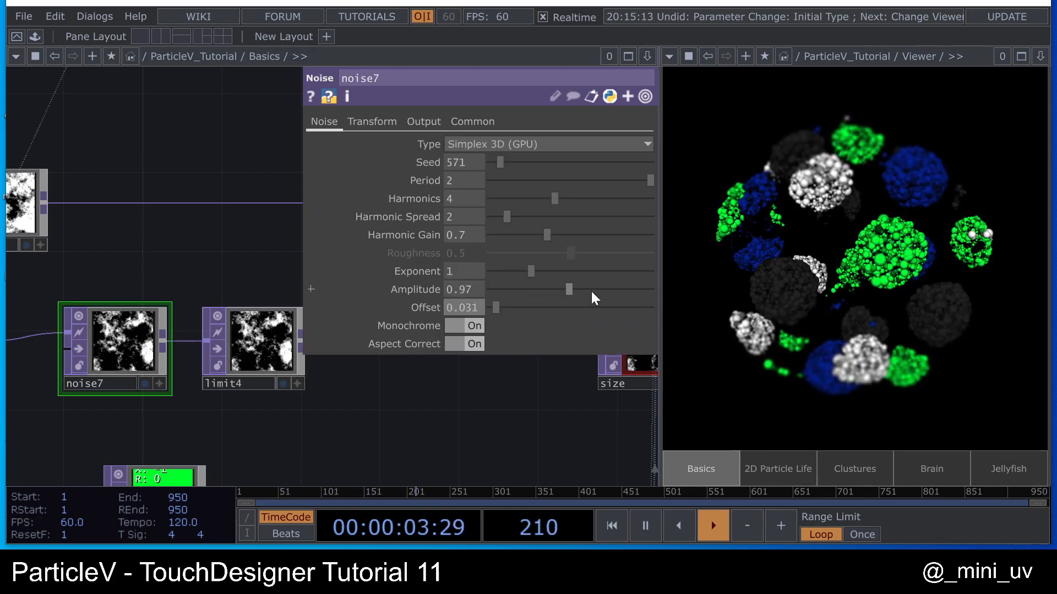
{"action": "left_click_drag", "start_coordinate": [569, 290], "coordinate": [599, 297]}
{"action": "left_click", "coordinate": [578, 289]}
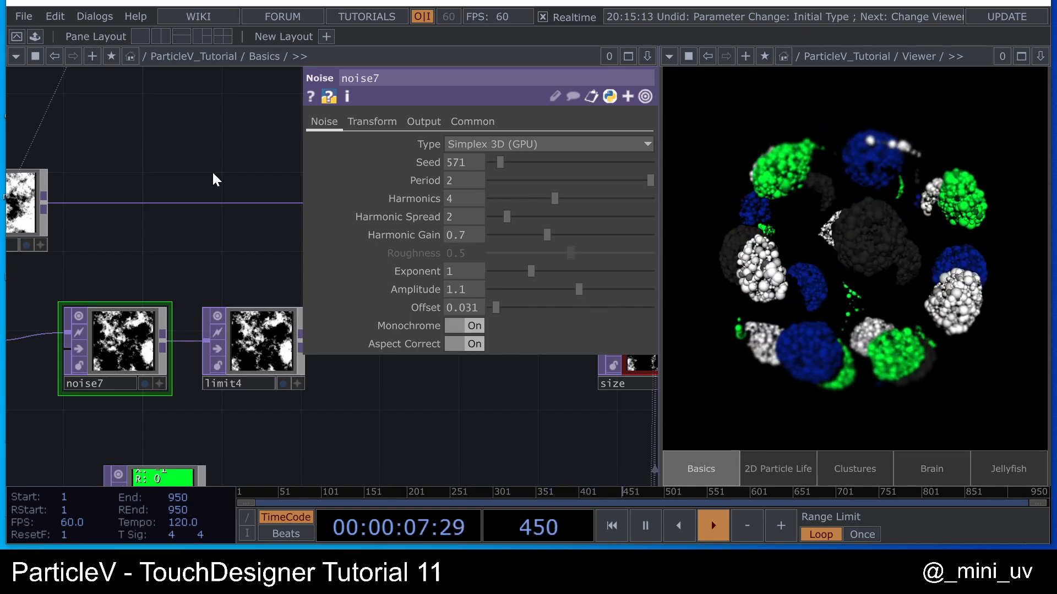
- Select the force_matrix table and examine how its rows and columns are laid out, highlighting column 0
{"action": "left_click_drag", "start_coordinate": [219, 266], "coordinate": [217, 262]}
{"action": "scroll", "coordinate": [259, 254], "scroll_direction": "down", "scroll_amount": 6}
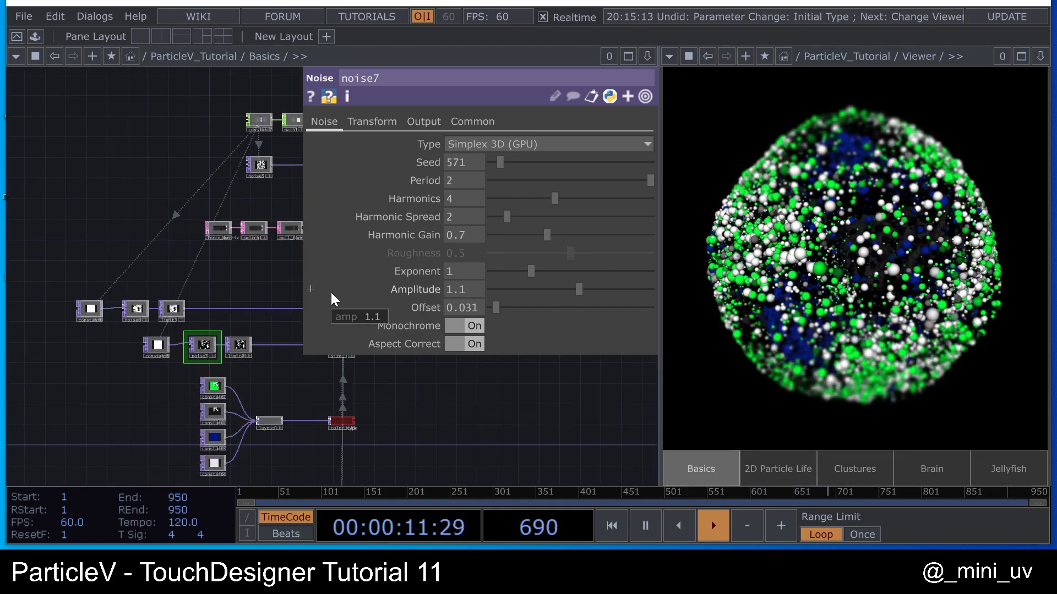
{"action": "left_click_drag", "start_coordinate": [256, 288], "coordinate": [234, 289]}
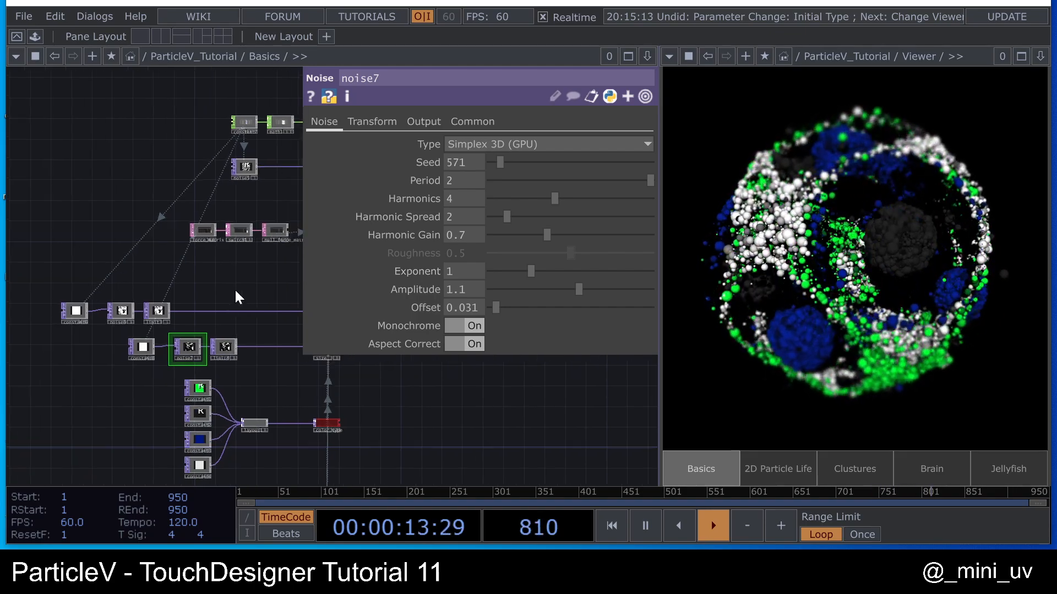
{"action": "left_click_drag", "start_coordinate": [186, 347], "coordinate": [180, 347]}
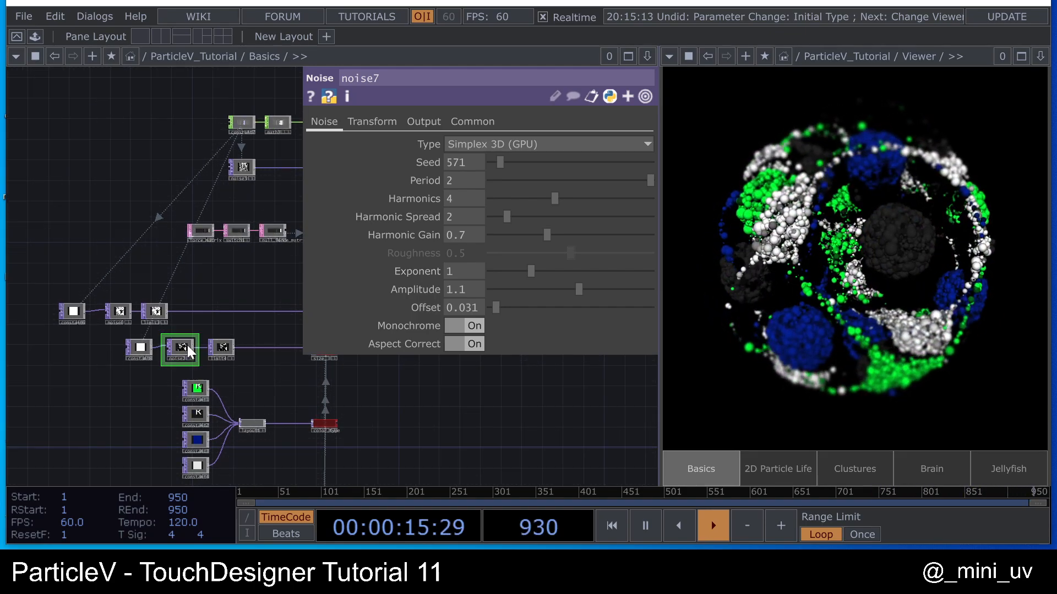
{"action": "left_click_drag", "start_coordinate": [216, 292], "coordinate": [214, 292]}
{"action": "scroll", "coordinate": [187, 235], "scroll_direction": "up", "scroll_amount": 8}
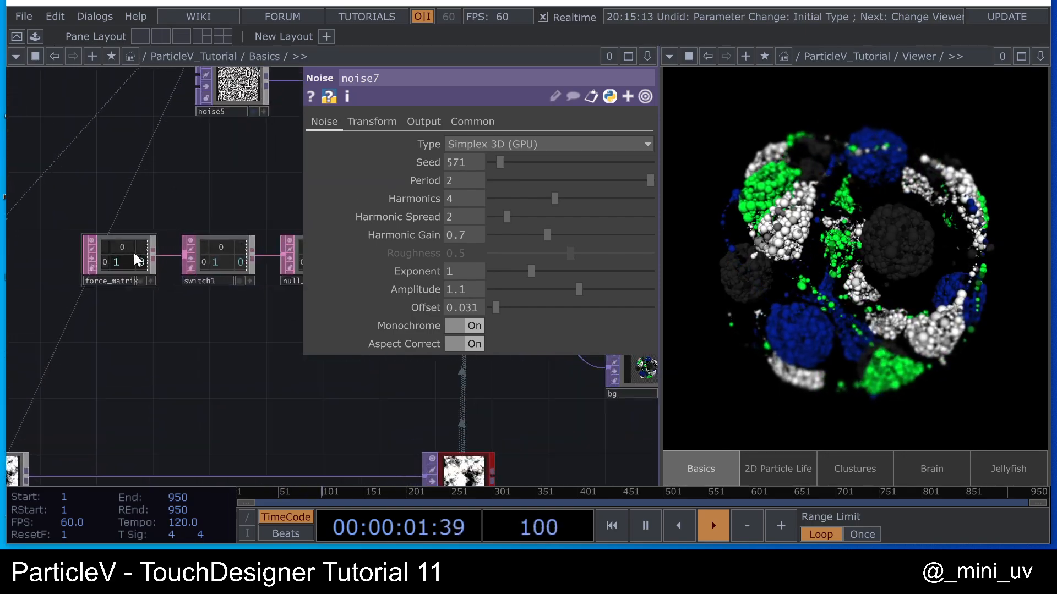
{"action": "left_click", "coordinate": [130, 255]}
{"action": "scroll", "coordinate": [142, 236], "scroll_direction": "up", "scroll_amount": 5}
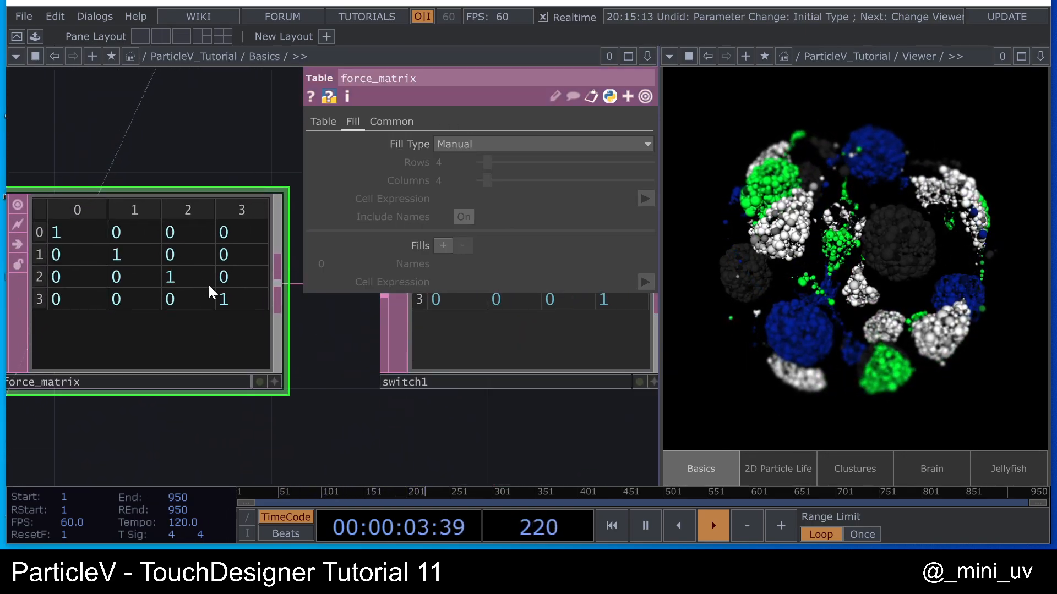
{"action": "scroll", "coordinate": [170, 307], "scroll_direction": "down", "scroll_amount": 2}
{"action": "scroll", "coordinate": [162, 311], "scroll_direction": "up", "scroll_amount": 3}
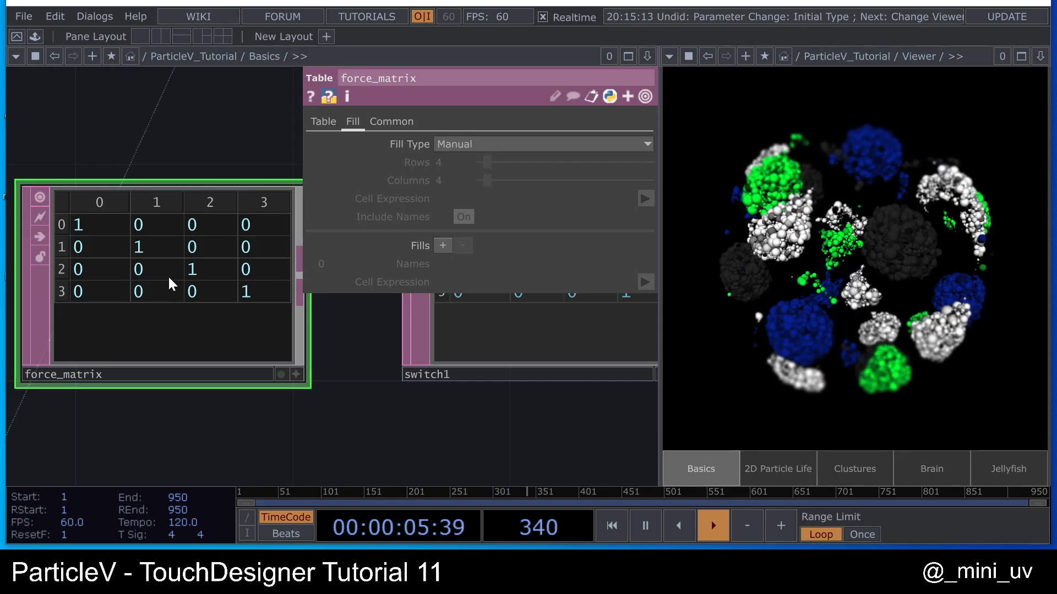
{"action": "left_click_drag", "start_coordinate": [130, 137], "coordinate": [142, 150]}
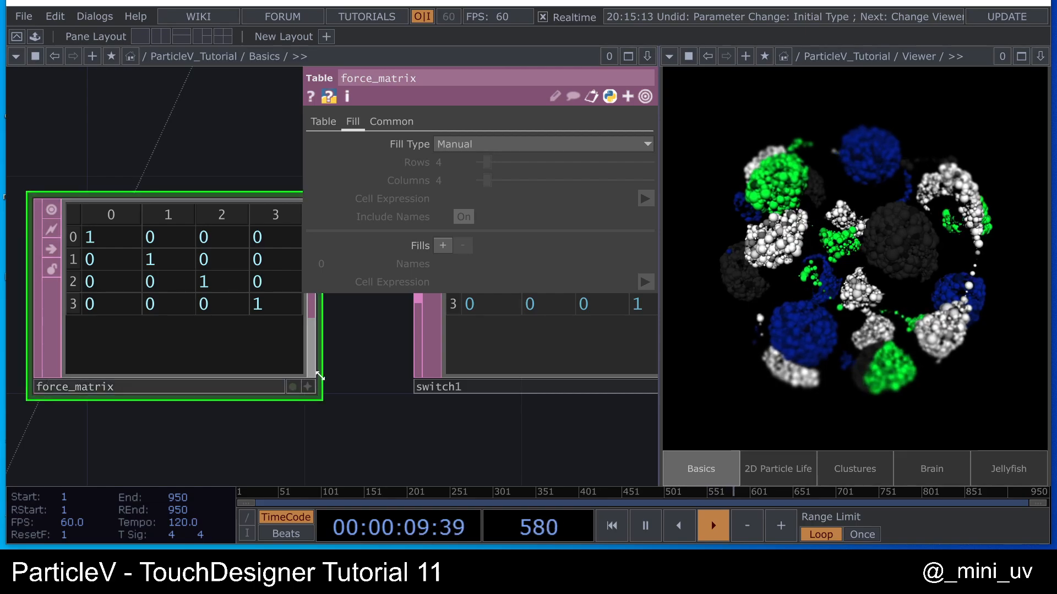
{"action": "left_click", "coordinate": [307, 387]}
{"action": "left_click_drag", "start_coordinate": [93, 159], "coordinate": [103, 162]}
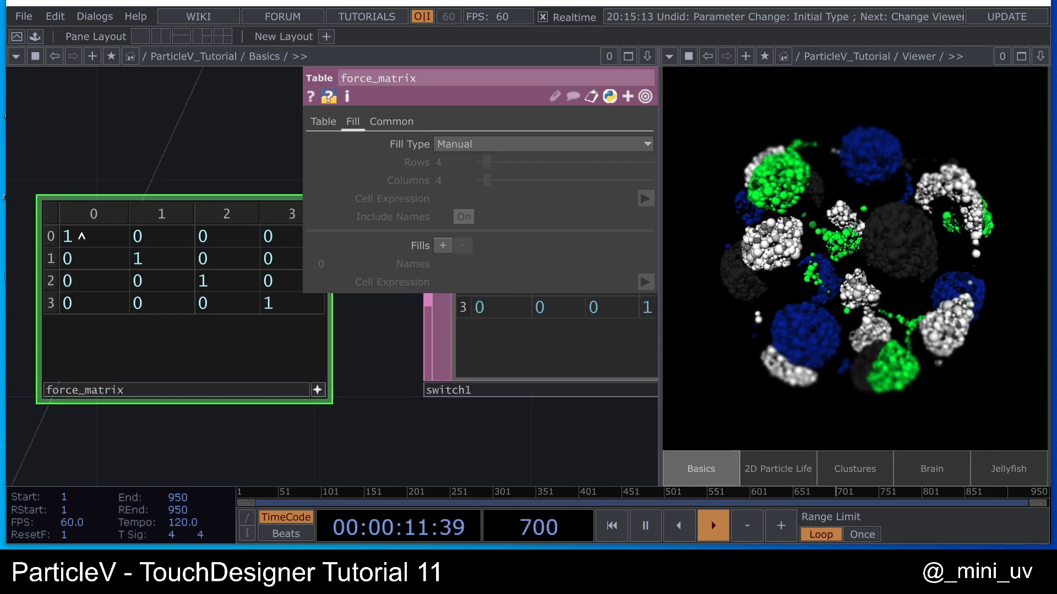
{"action": "left_click", "coordinate": [95, 161]}
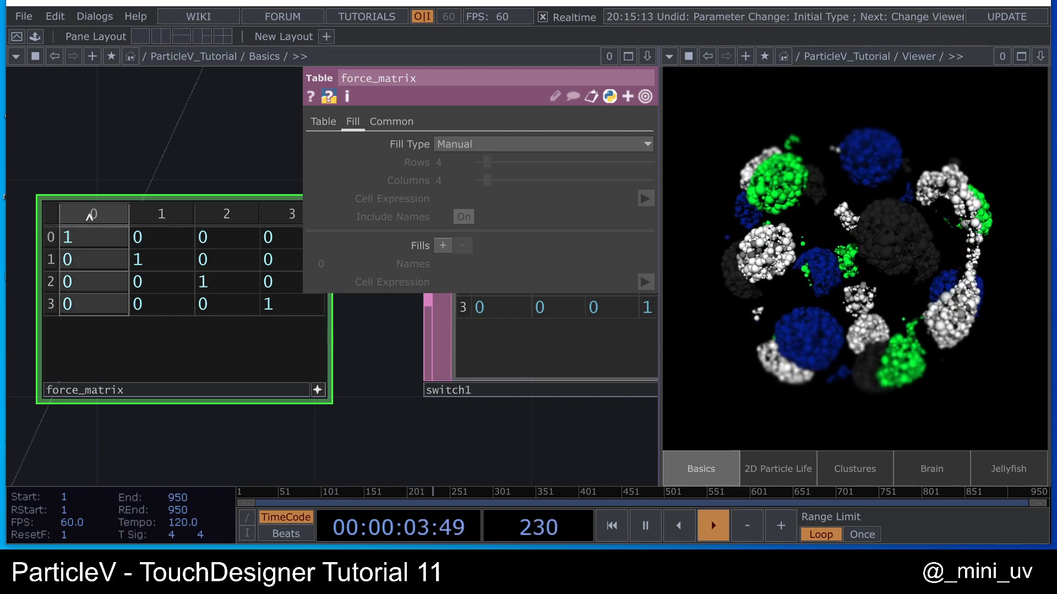
{"action": "left_click_drag", "start_coordinate": [103, 151], "coordinate": [117, 150]}
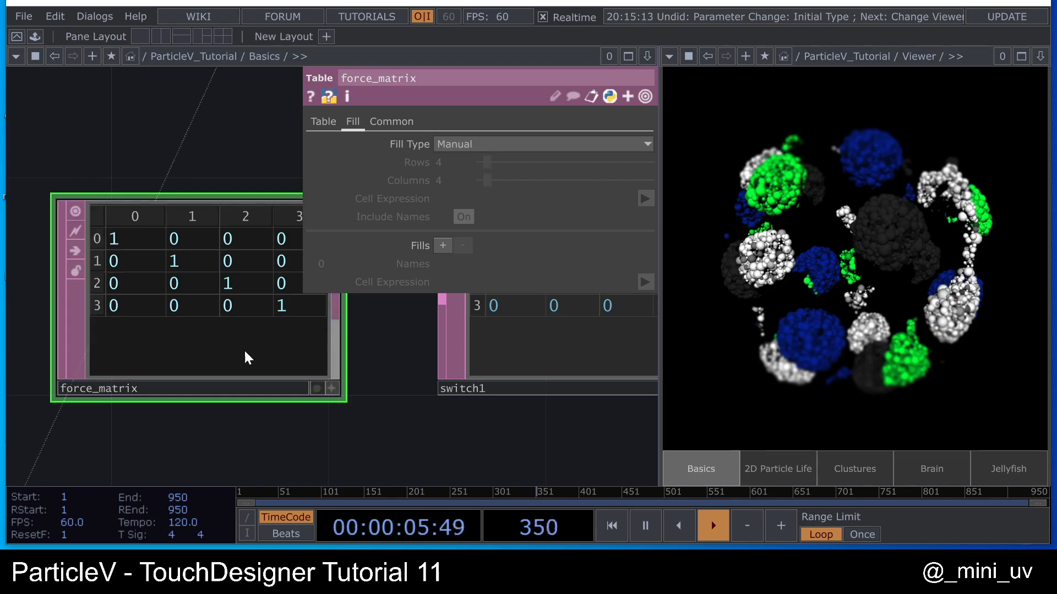
- Set the force_matrix cell at row 0, column 0 to -1
{"action": "left_click", "coordinate": [332, 389]}
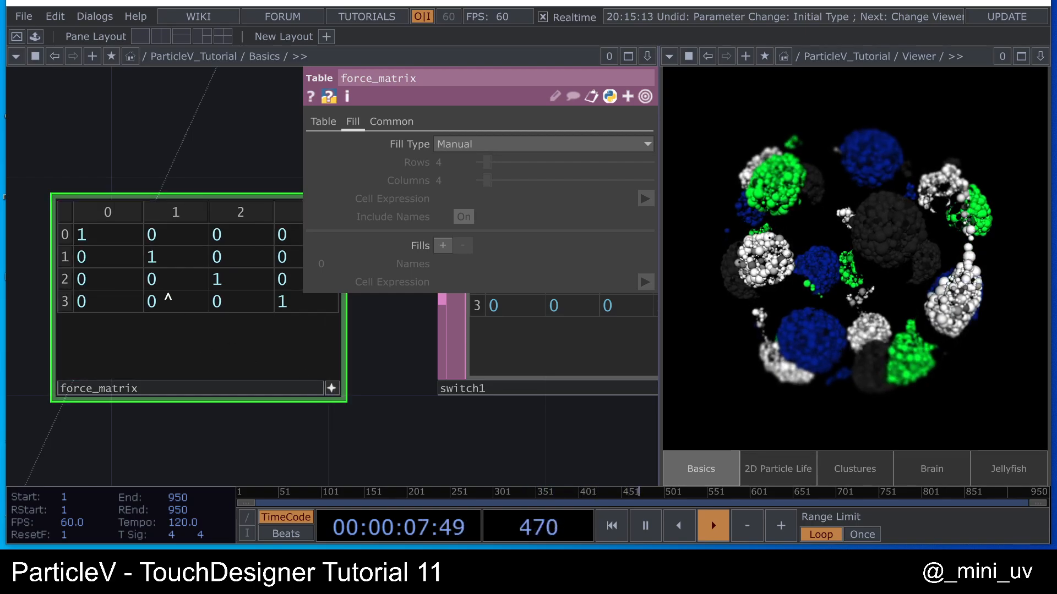
{"action": "left_click", "coordinate": [82, 235]}
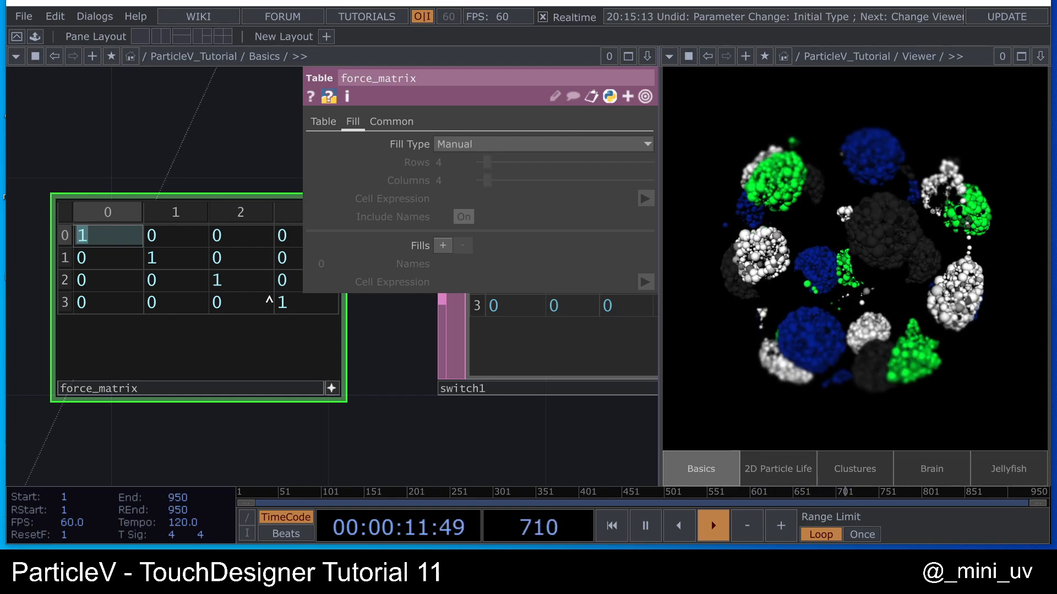
{"action": "left_click", "coordinate": [103, 213]}
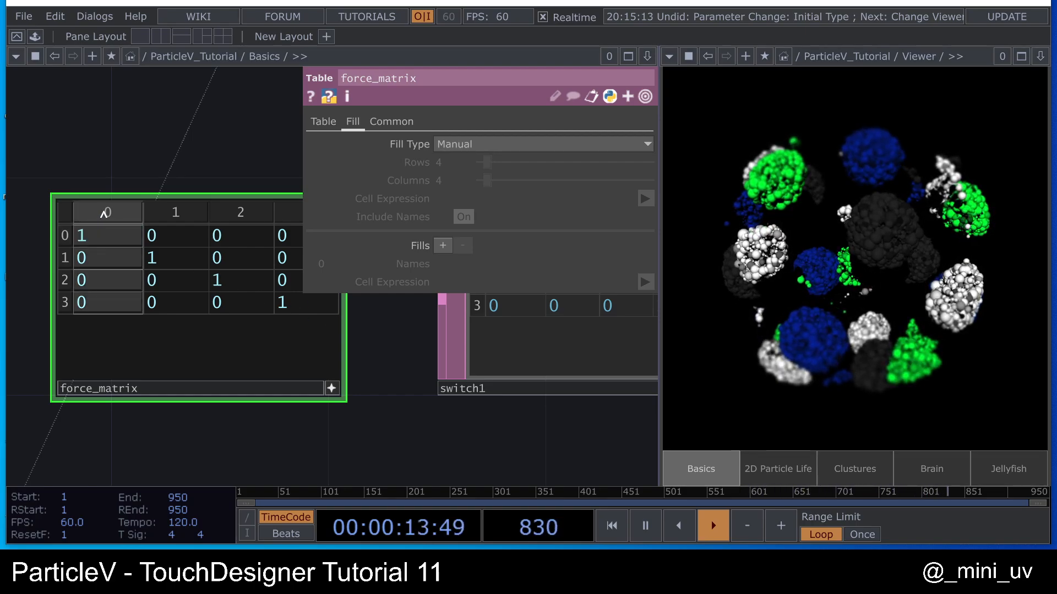
{"action": "left_click", "coordinate": [66, 235]}
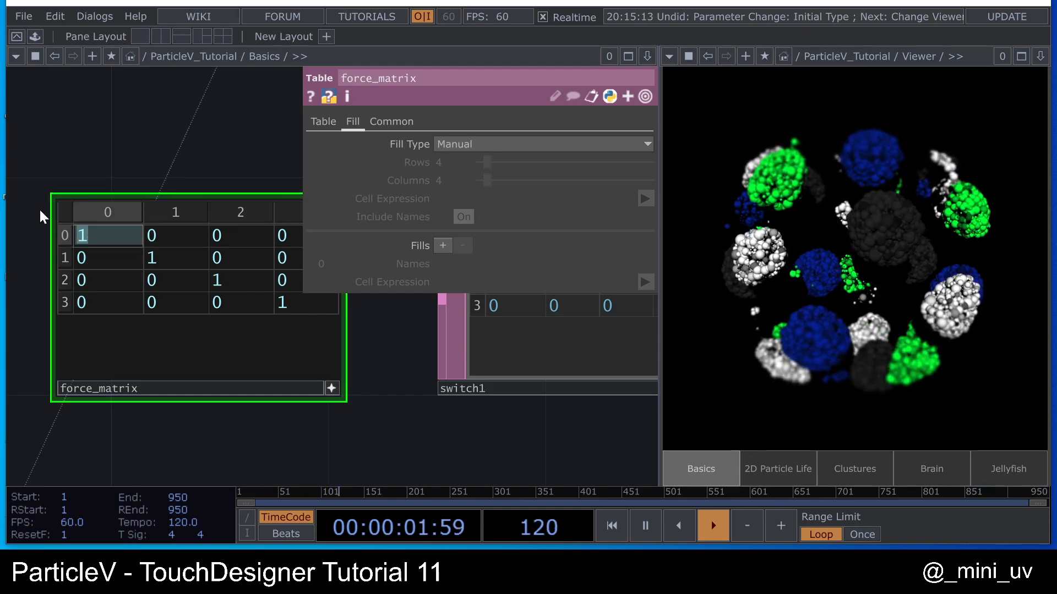
{"action": "type", "text": "-1"}
{"action": "key", "text": "Return"}
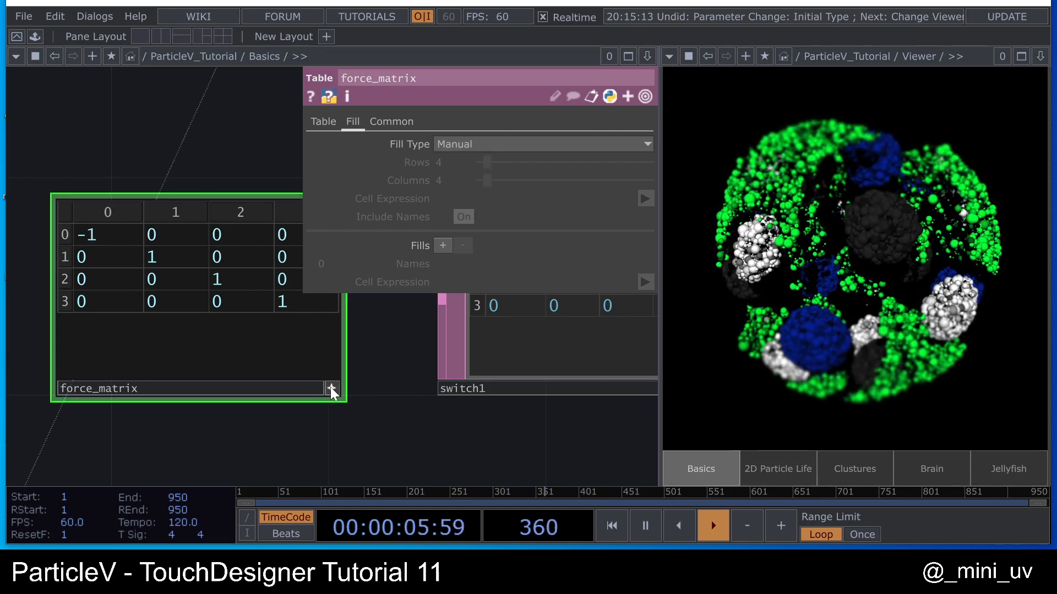
- Select constant1, the first input of layout1, and examine its Color parameters
{"action": "scroll", "coordinate": [188, 344], "scroll_direction": "down", "scroll_amount": 5}
{"action": "left_click_drag", "start_coordinate": [378, 364], "coordinate": [297, 318]}
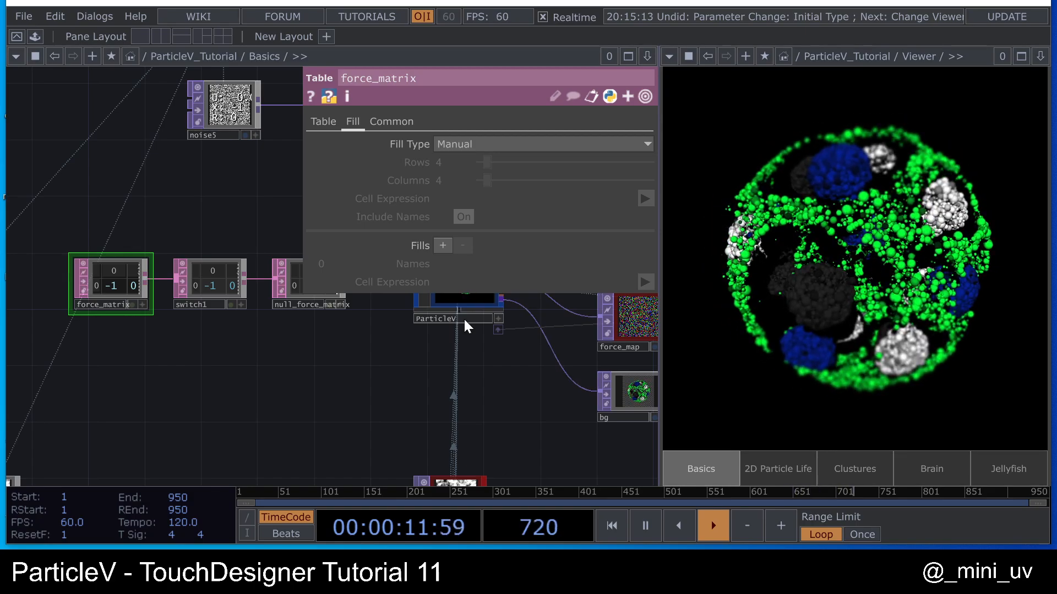
{"action": "scroll", "coordinate": [259, 355], "scroll_direction": "down", "scroll_amount": 5}
{"action": "left_click_drag", "start_coordinate": [256, 360], "coordinate": [195, 324]}
{"action": "scroll", "coordinate": [188, 444], "scroll_direction": "up", "scroll_amount": 5}
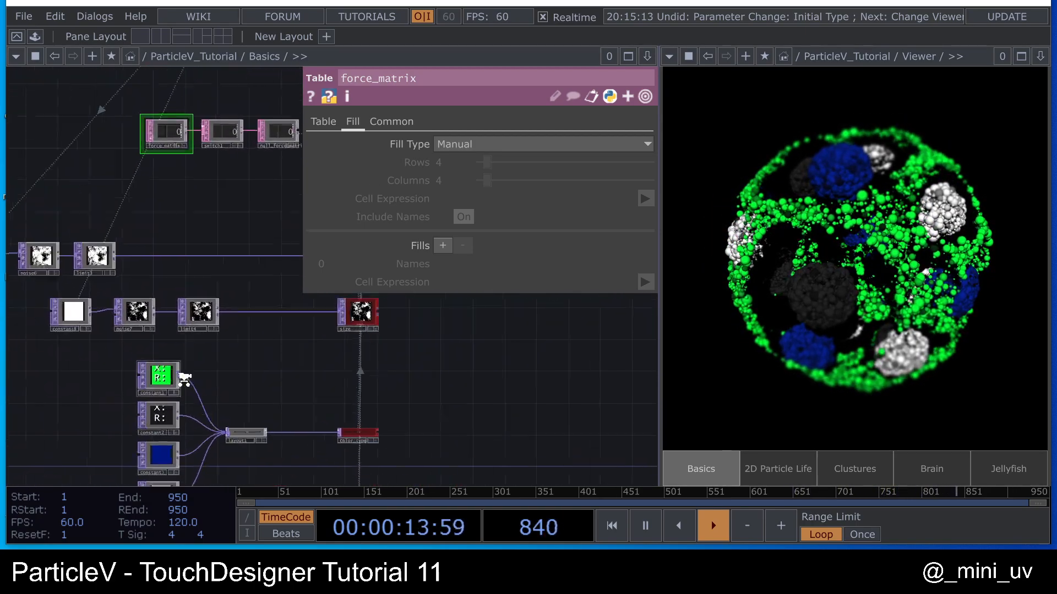
{"action": "left_click", "coordinate": [156, 377]}
{"action": "scroll", "coordinate": [243, 328], "scroll_direction": "up", "scroll_amount": 5}
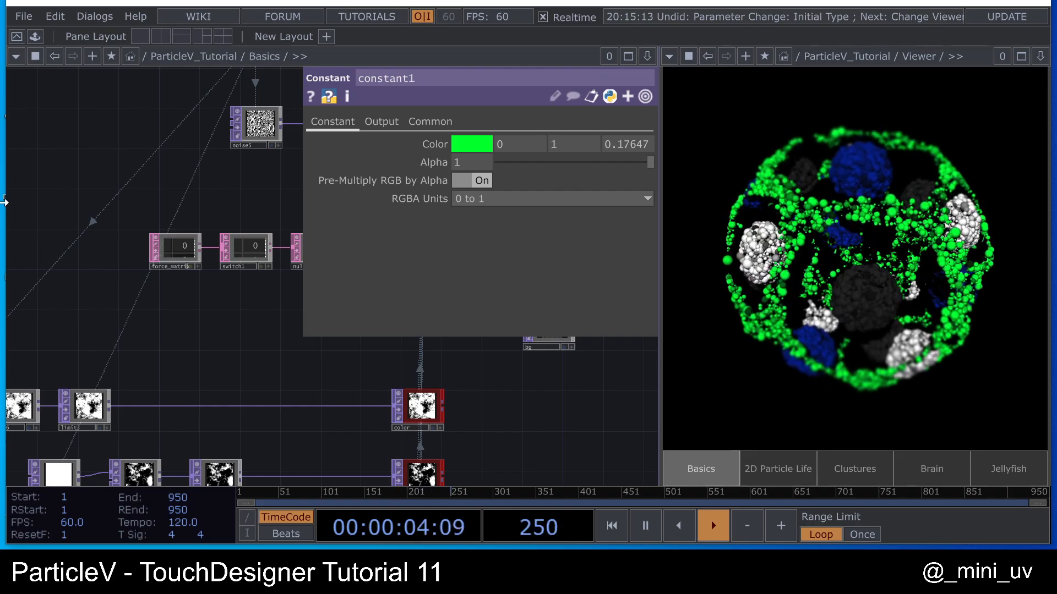
- Set the force_matrix cell at row 0, column 0 back to 1
{"action": "scroll", "coordinate": [225, 191], "scroll_direction": "up", "scroll_amount": 4}
{"action": "scroll", "coordinate": [182, 335], "scroll_direction": "up", "scroll_amount": 4}
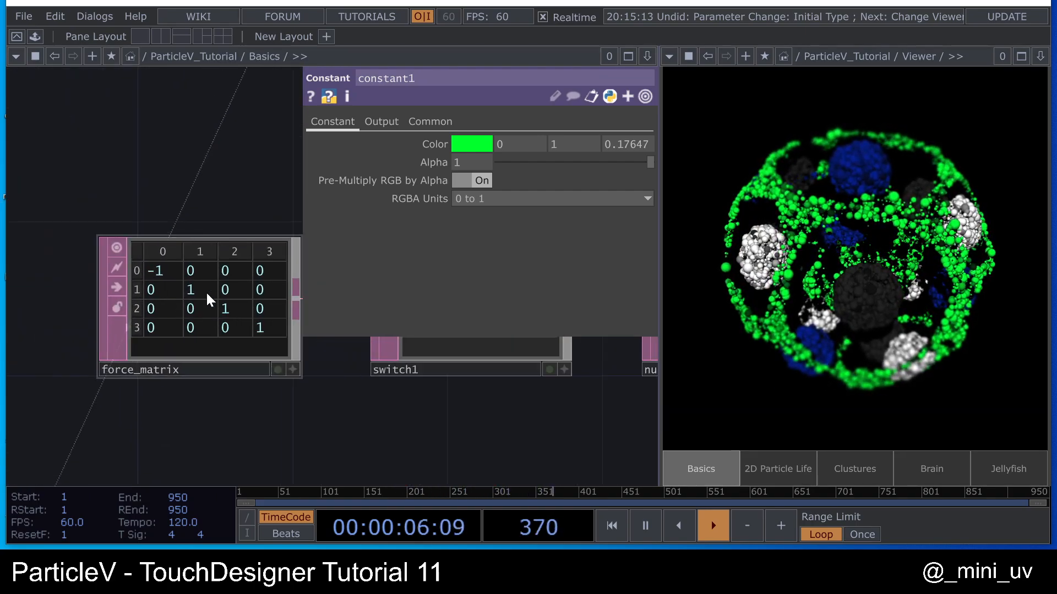
{"action": "scroll", "coordinate": [165, 277], "scroll_direction": "up", "scroll_amount": 2}
{"action": "scroll", "coordinate": [165, 276], "scroll_direction": "up", "scroll_amount": 1}
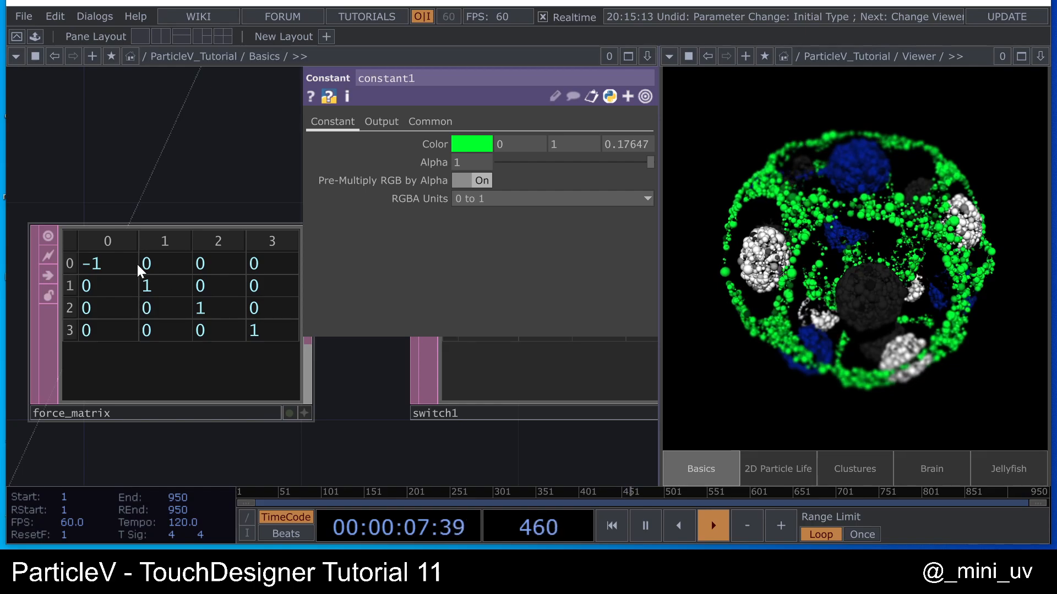
{"action": "left_click", "coordinate": [299, 411]}
{"action": "left_click", "coordinate": [78, 266]}
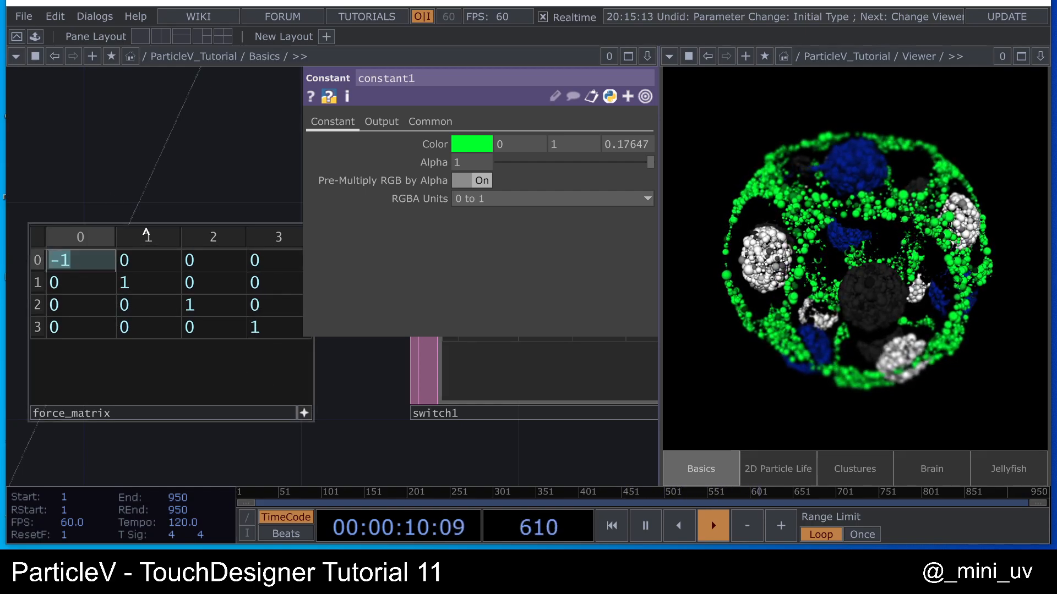
{"action": "type", "text": "1"}
{"action": "key", "text": "Return"}
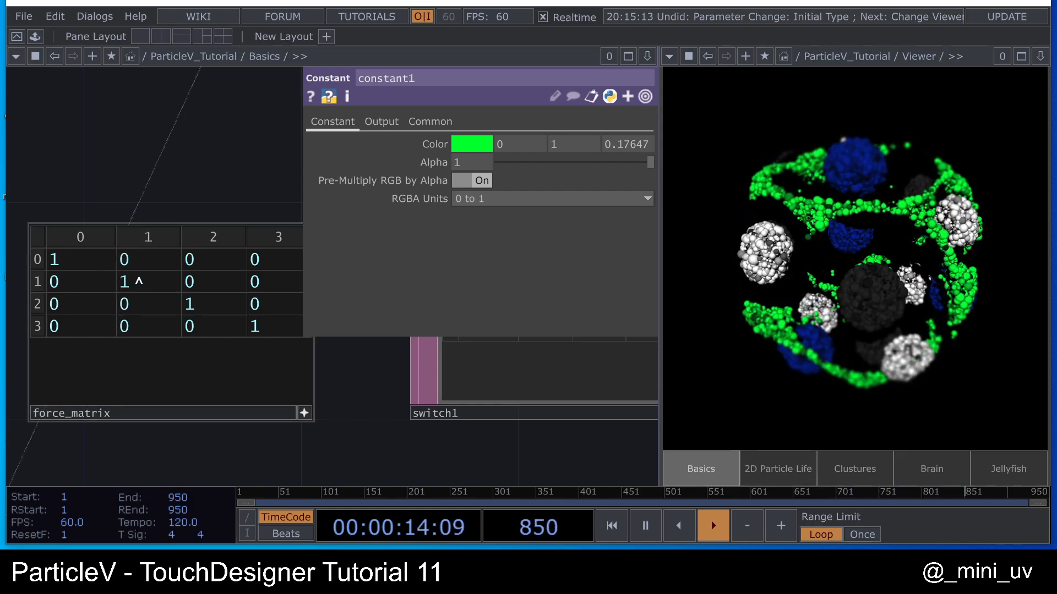
- Set the force_matrix cell at row 0, column 1 to 1
{"action": "left_click", "coordinate": [121, 282]}
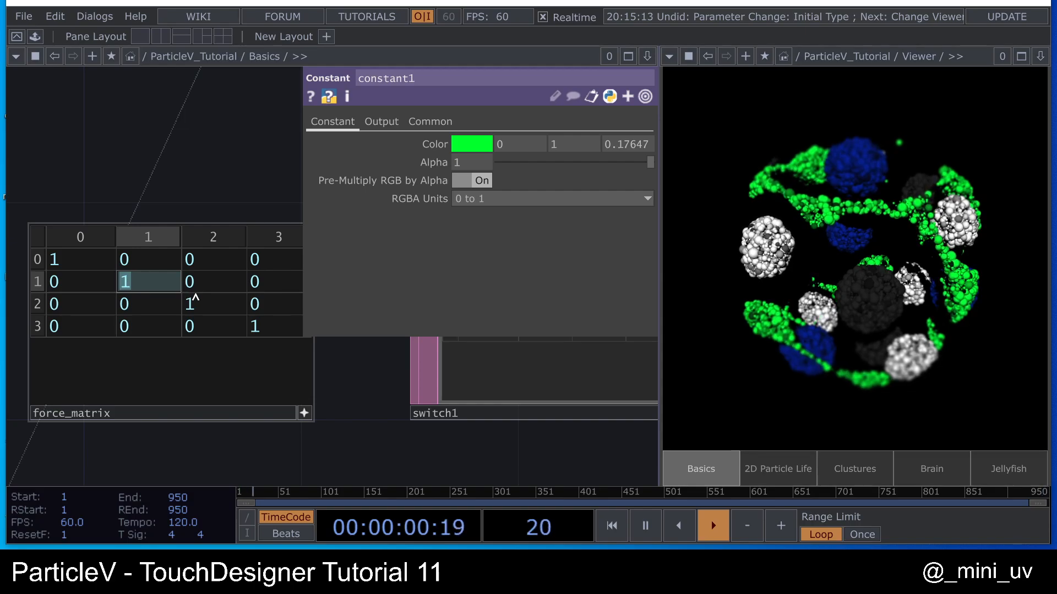
{"action": "left_click", "coordinate": [306, 411]}
{"action": "left_click", "coordinate": [306, 411]}
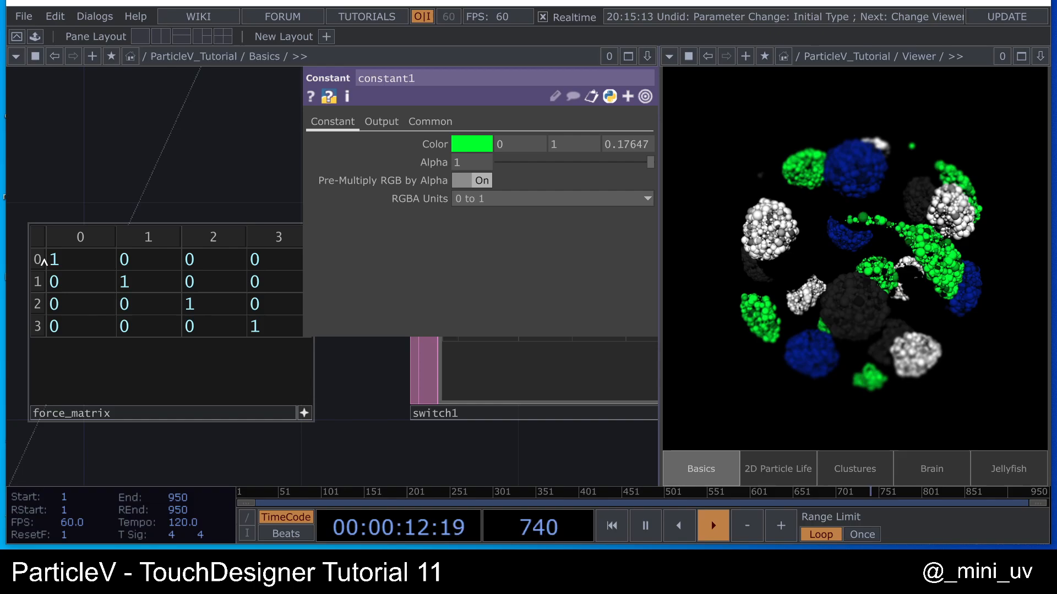
{"action": "left_click", "coordinate": [132, 263]}
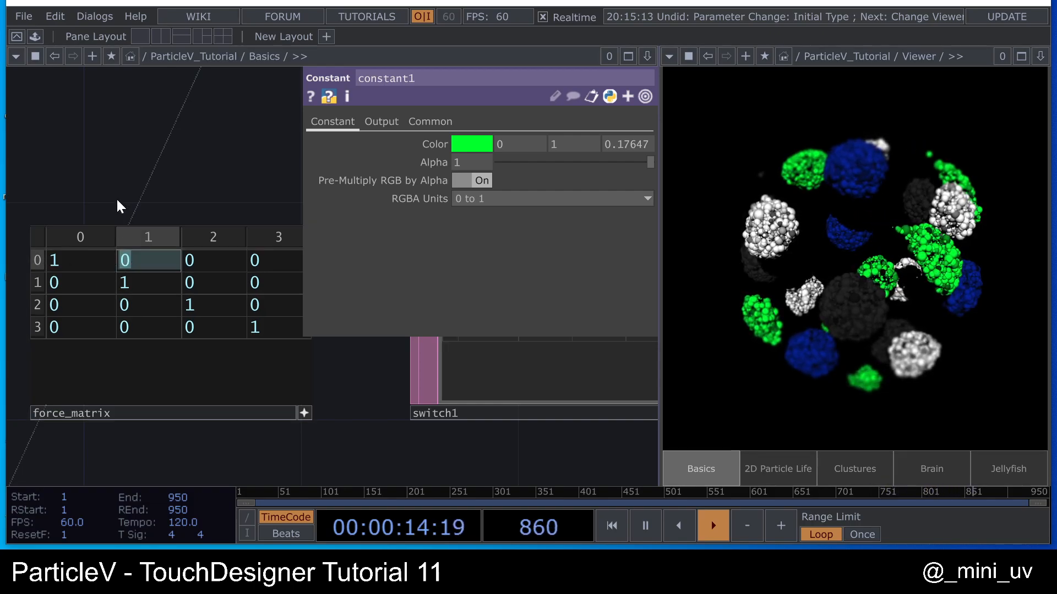
{"action": "type", "text": "1"}
{"action": "key", "text": "Return"}
- Select constant2, the second input of layout1, and examine its Color parameters
{"action": "scroll", "coordinate": [132, 176], "scroll_direction": "down", "scroll_amount": 3}
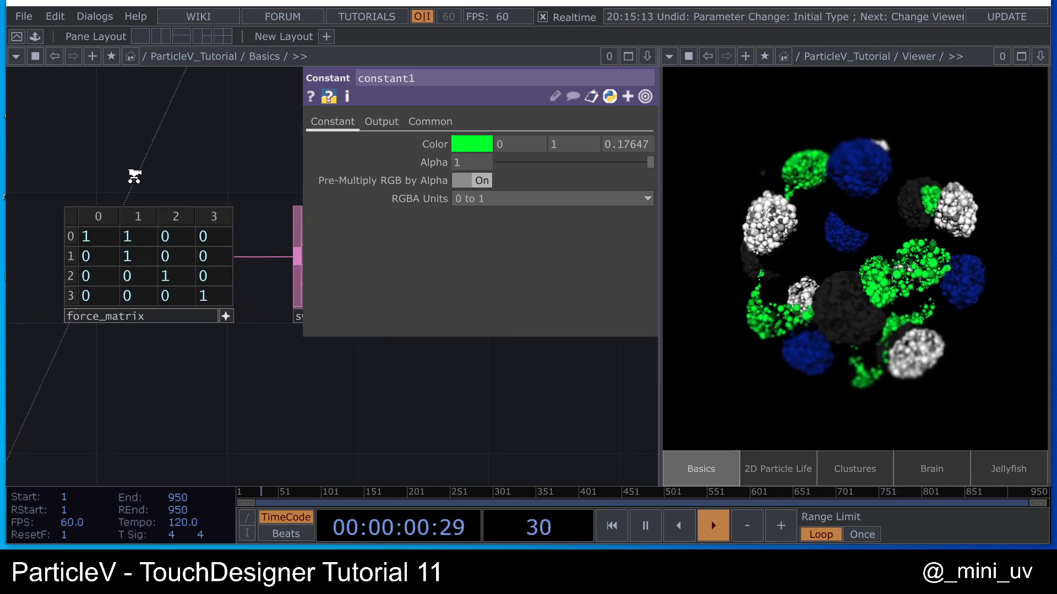
{"action": "scroll", "coordinate": [133, 176], "scroll_direction": "down", "scroll_amount": 4}
{"action": "left_click_drag", "start_coordinate": [199, 374], "coordinate": [232, 275]}
{"action": "scroll", "coordinate": [231, 276], "scroll_direction": "down", "scroll_amount": 5}
{"action": "scroll", "coordinate": [218, 366], "scroll_direction": "up", "scroll_amount": 4}
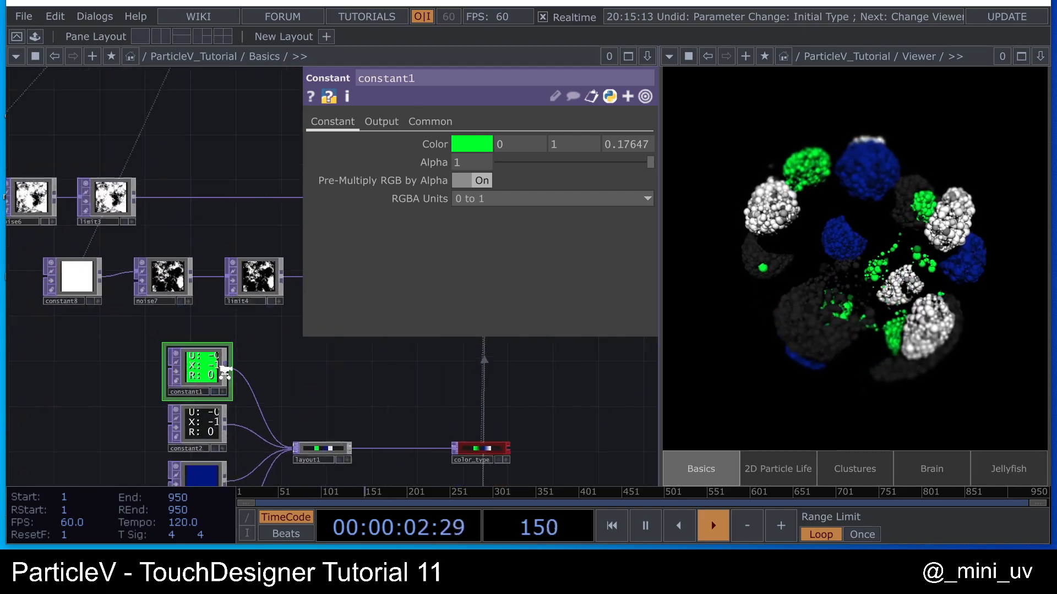
{"action": "scroll", "coordinate": [242, 396], "scroll_direction": "up", "scroll_amount": 2}
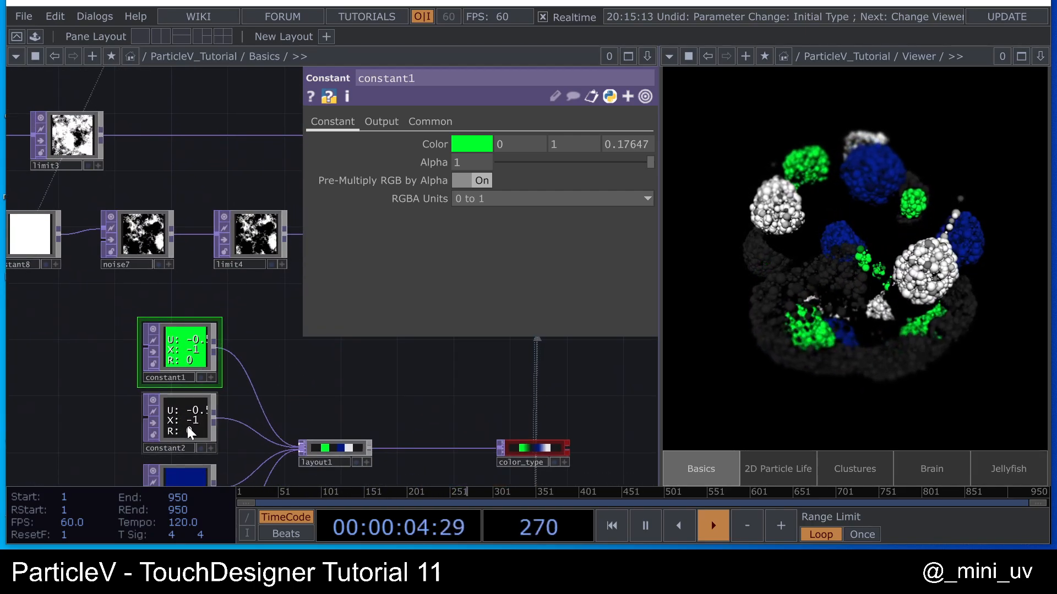
{"action": "left_click", "coordinate": [187, 426]}
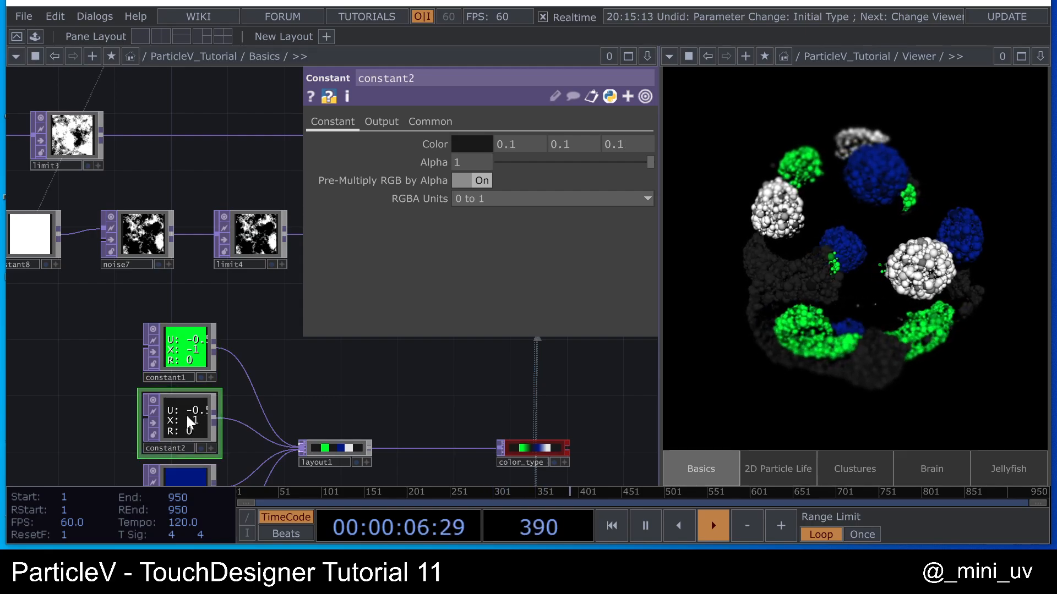
- Set the force_matrix cell at row 1, column 0 to -1
{"action": "scroll", "coordinate": [187, 415], "scroll_direction": "down", "scroll_amount": 3}
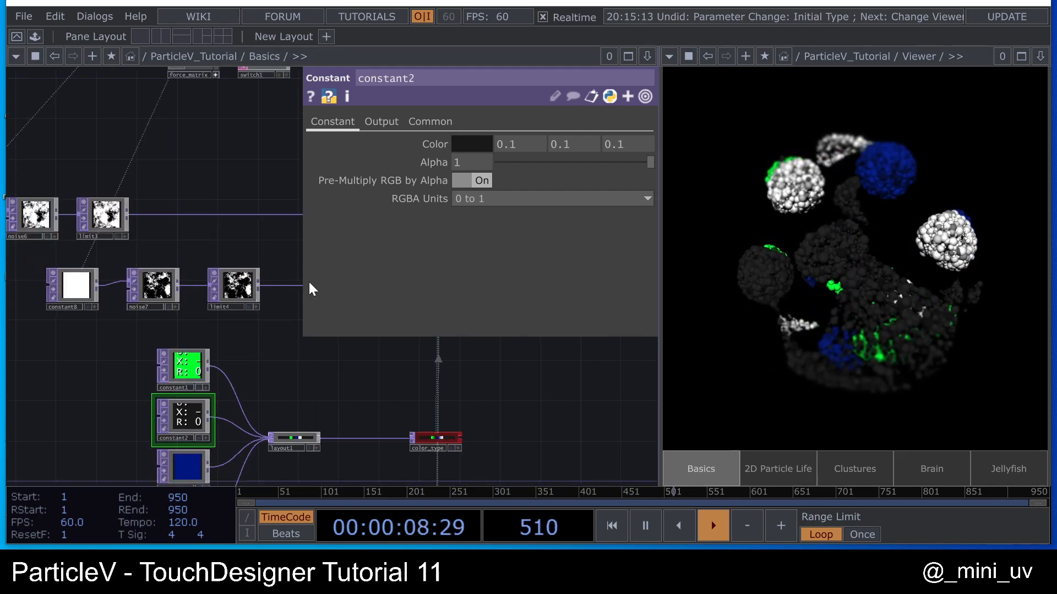
{"action": "left_click_drag", "start_coordinate": [207, 290], "coordinate": [224, 385]}
{"action": "scroll", "coordinate": [224, 383], "scroll_direction": "down", "scroll_amount": 5}
{"action": "scroll", "coordinate": [210, 209], "scroll_direction": "up", "scroll_amount": 1}
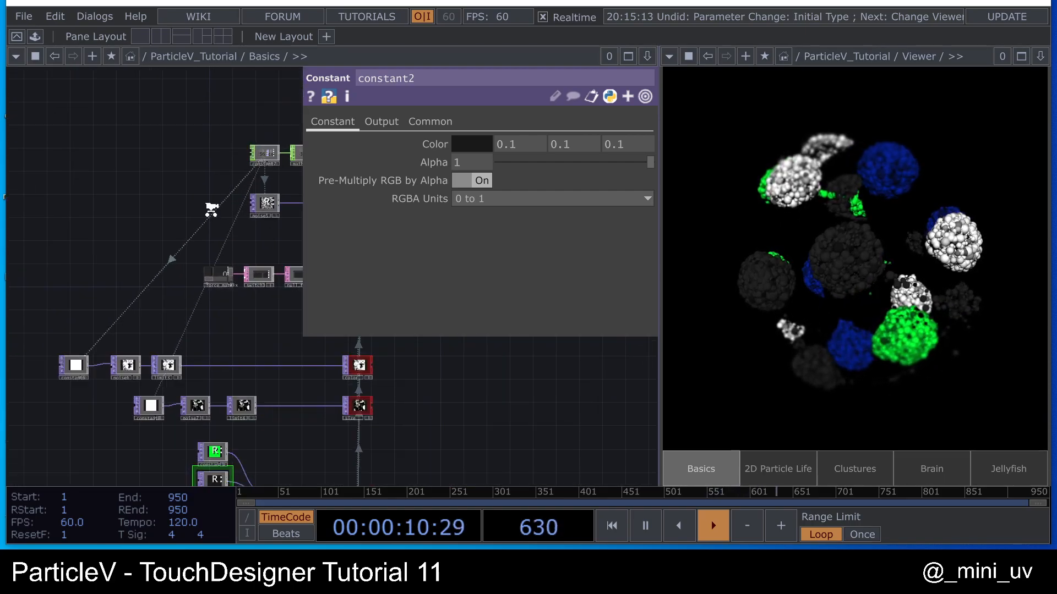
{"action": "scroll", "coordinate": [212, 210], "scroll_direction": "up", "scroll_amount": 6}
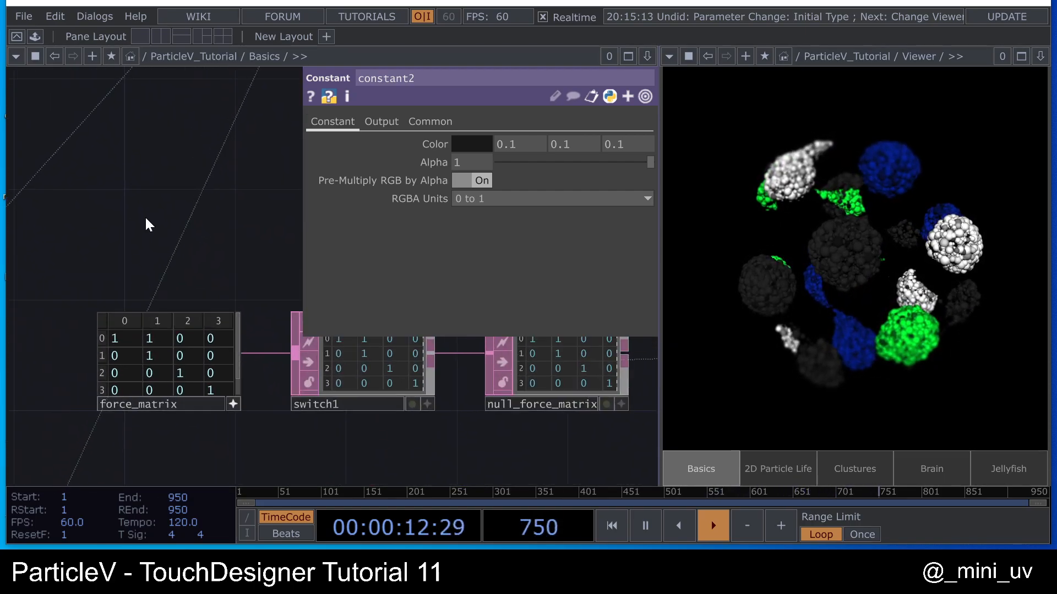
{"action": "left_click_drag", "start_coordinate": [146, 218], "coordinate": [159, 161]}
{"action": "left_click", "coordinate": [130, 299]}
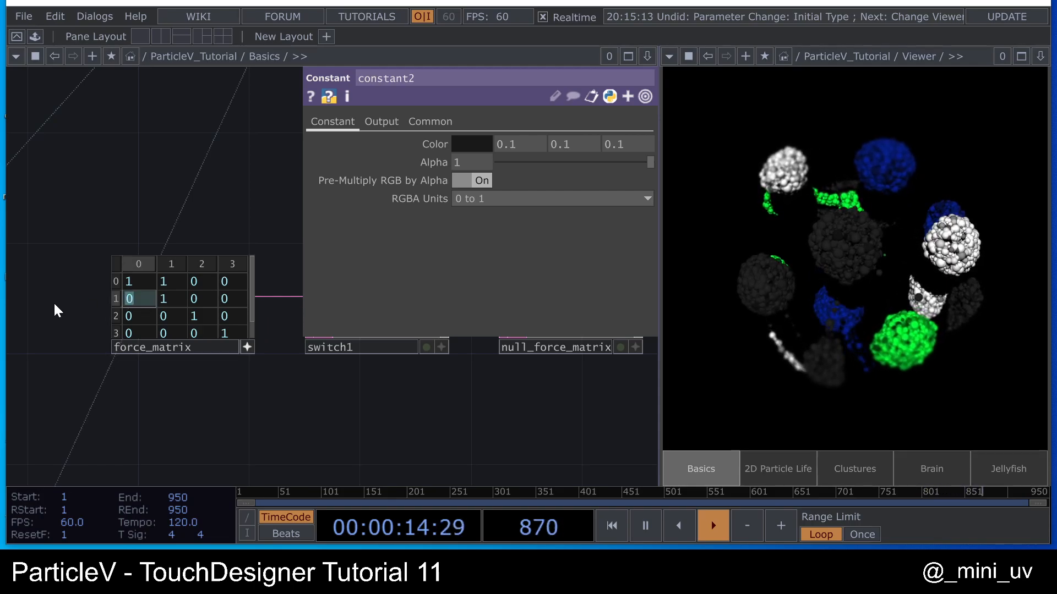
{"action": "type", "text": "-1"}
{"action": "key", "text": "Return"}
{"action": "scroll", "coordinate": [165, 349], "scroll_direction": "up", "scroll_amount": 3}
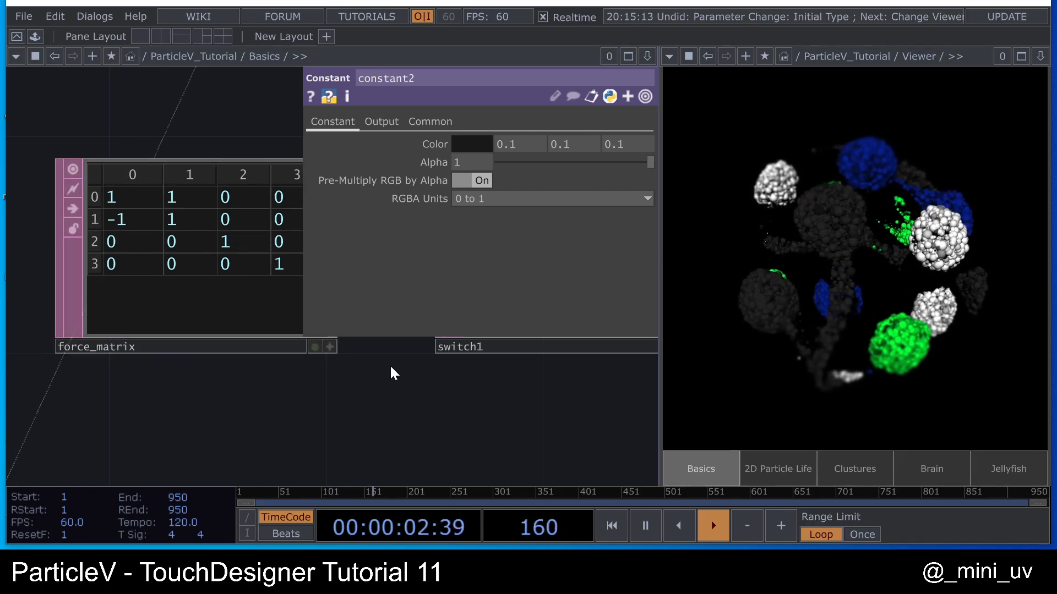
{"action": "left_click_drag", "start_coordinate": [371, 388], "coordinate": [338, 394]}
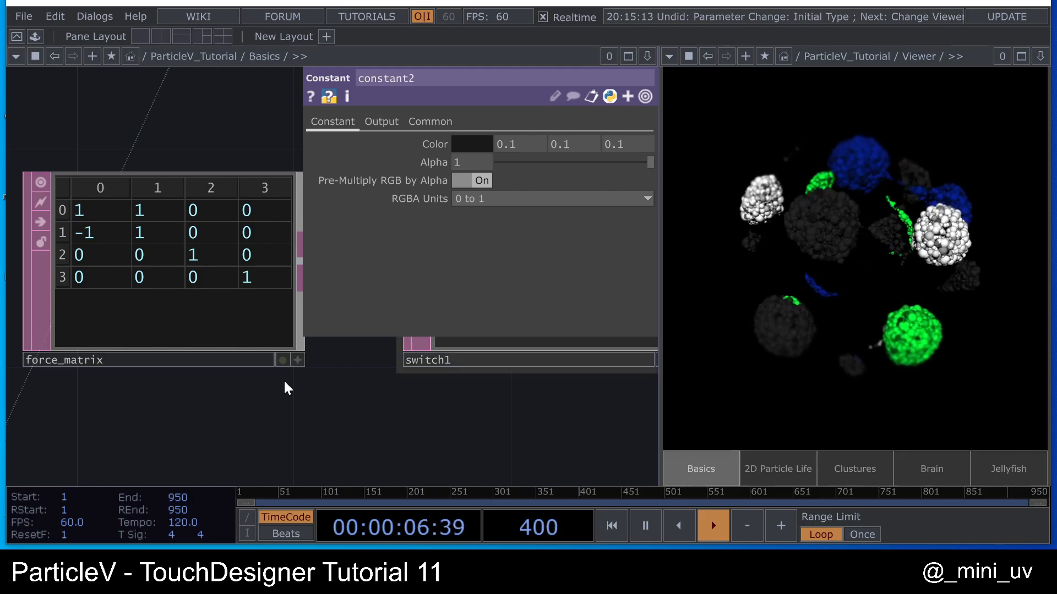
- Set the force_matrix cell at row 2, column 2 to 0.5
{"action": "left_click", "coordinate": [298, 357]}
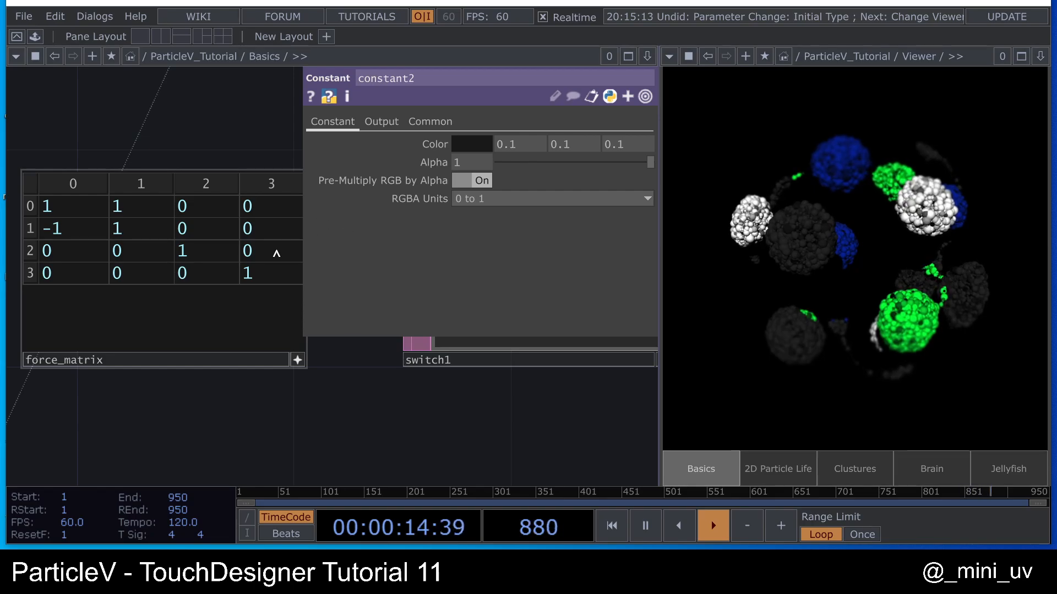
{"action": "left_click", "coordinate": [183, 252]}
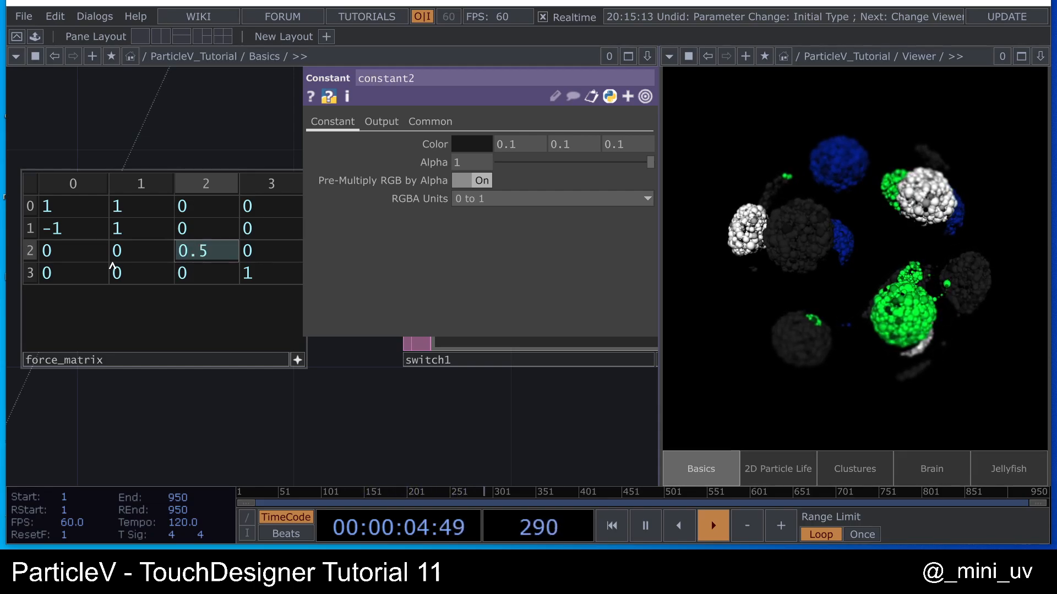
{"action": "type", "text": "0.5"}
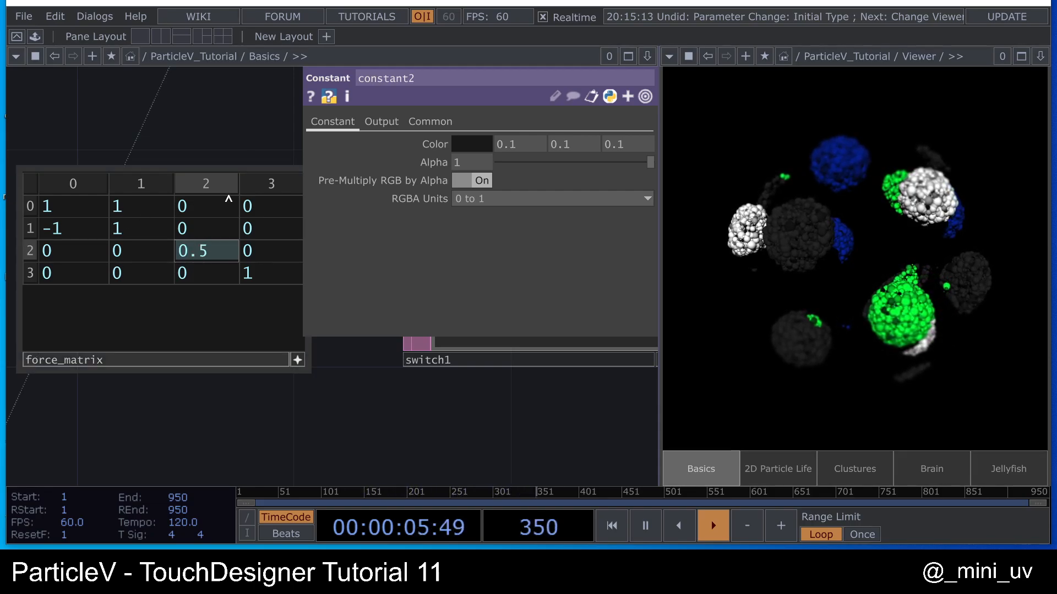
{"action": "left_click", "coordinate": [297, 360]}
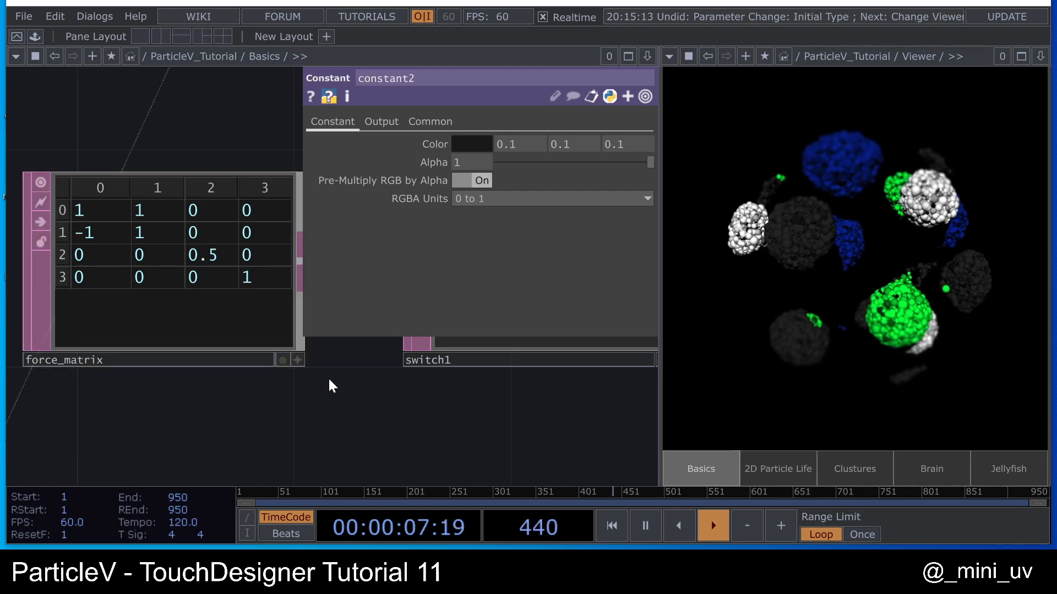
- Set the force_matrix cell at row 2, column 3 first to 1 and finally to 2
{"action": "left_click", "coordinate": [297, 360]}
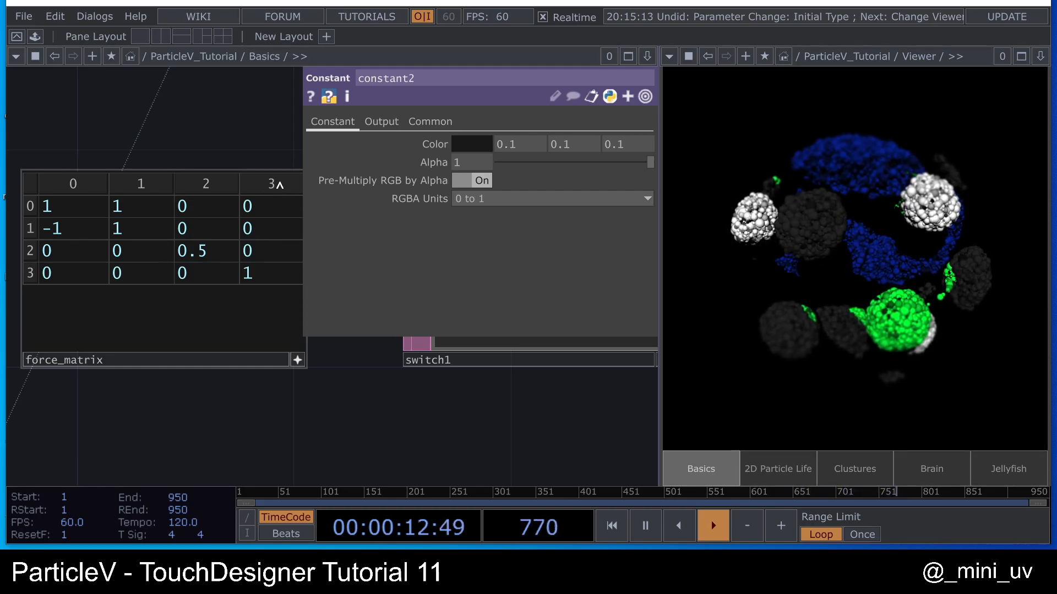
{"action": "left_click", "coordinate": [263, 244]}
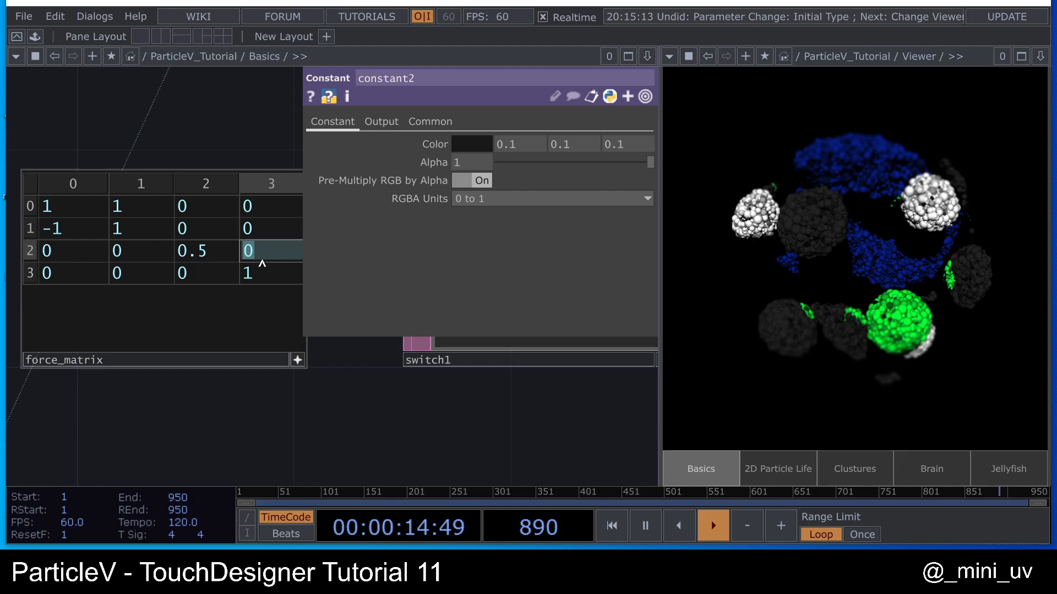
{"action": "type", "text": "1"}
{"action": "key", "text": "Return"}
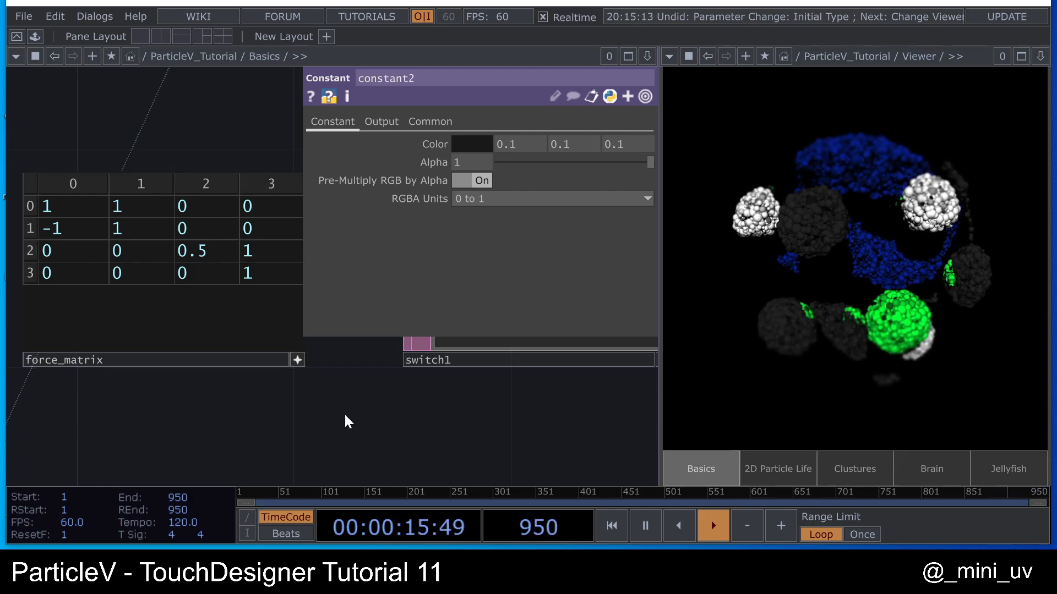
{"action": "left_click", "coordinate": [247, 252]}
{"action": "type", "text": "2"}
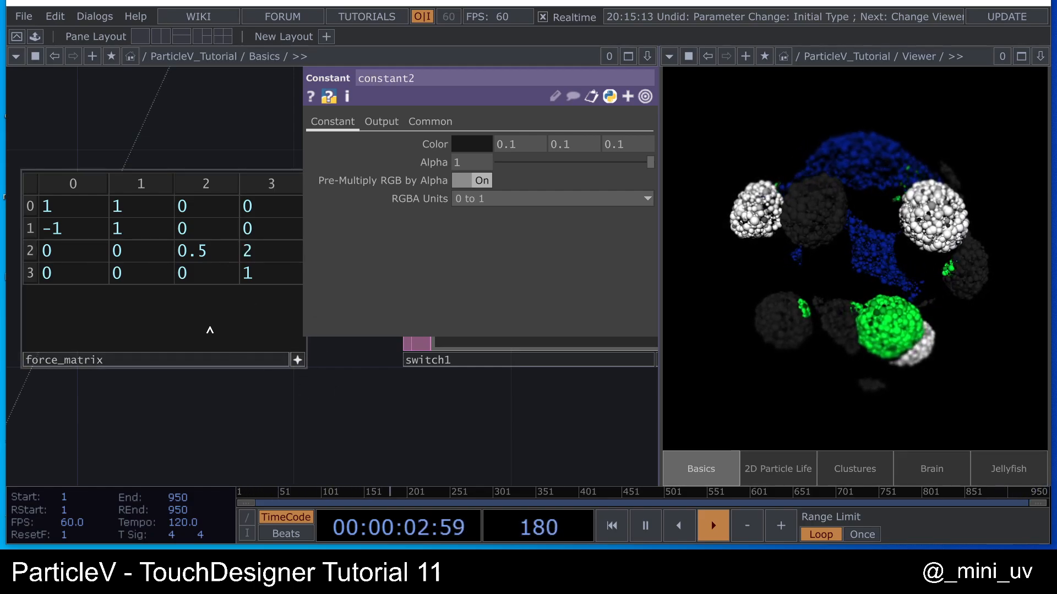
- Set the force_matrix cell at row 3, column 2 to -2
{"action": "left_click", "coordinate": [185, 274]}
{"action": "type", "text": "-2"}
{"action": "key", "text": "Return"}
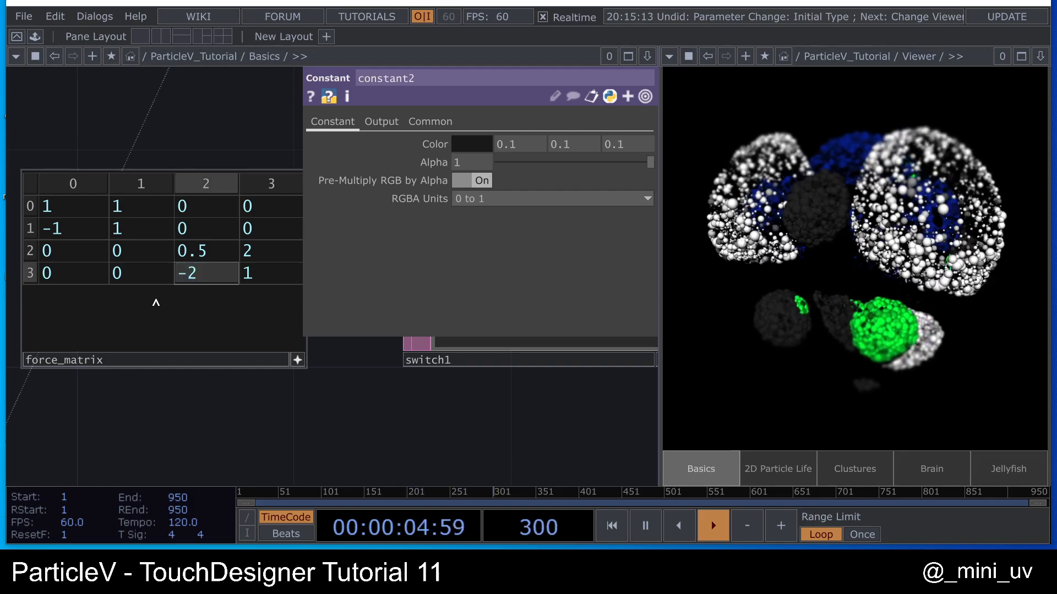
{"action": "left_click", "coordinate": [297, 358]}
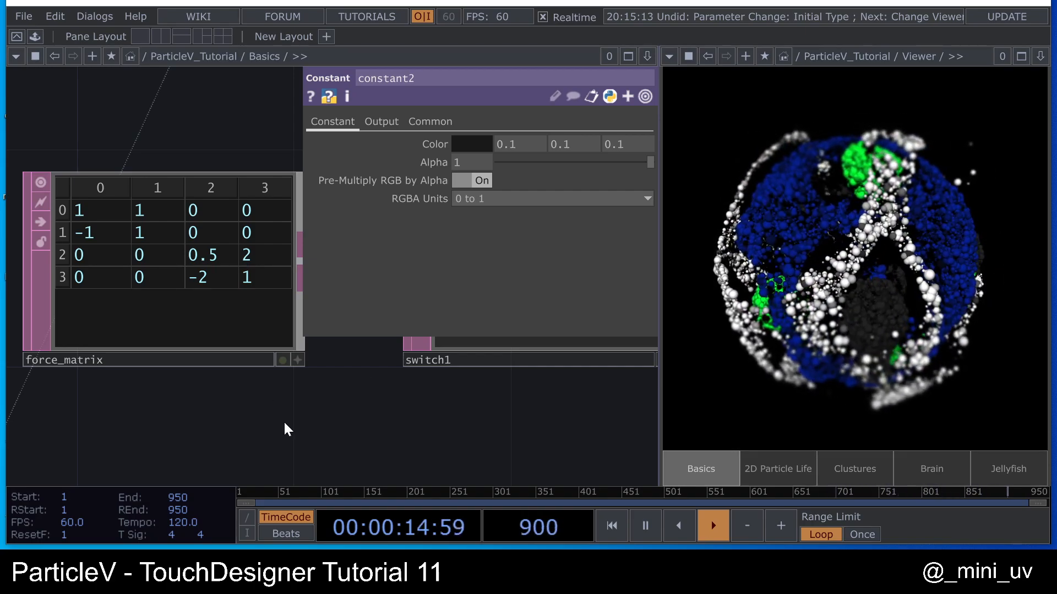
- Select the ParticleV container and set its Force Distance to 0.935 and Matrix Force Amount to 2
{"action": "scroll", "coordinate": [165, 379], "scroll_direction": "down", "scroll_amount": 6}
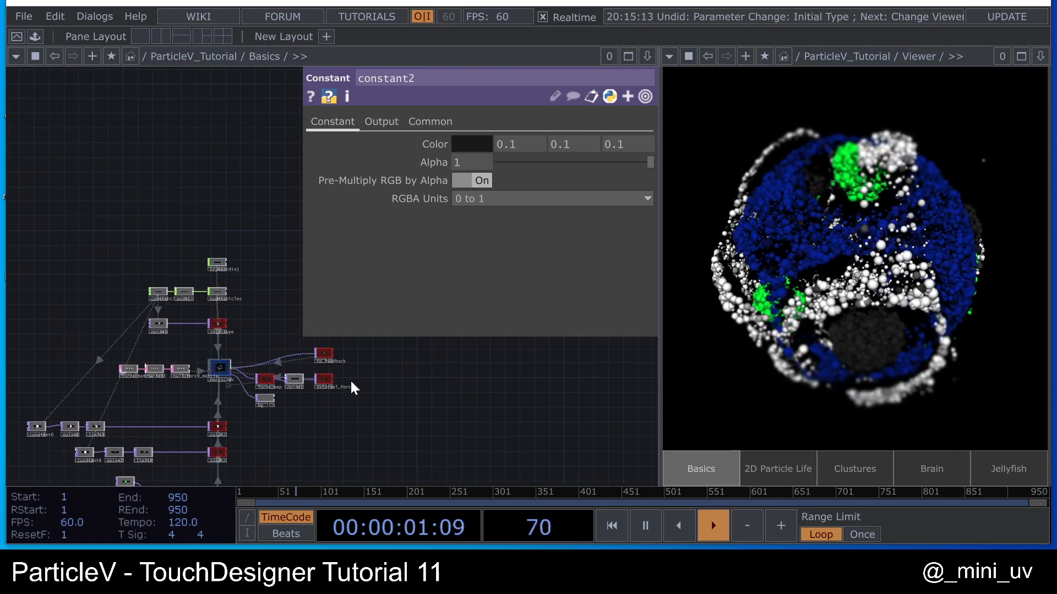
{"action": "scroll", "coordinate": [217, 367], "scroll_direction": "up", "scroll_amount": 4}
{"action": "left_click", "coordinate": [218, 368]}
{"action": "left_click_drag", "start_coordinate": [145, 311], "coordinate": [33, 292]}
{"action": "left_click", "coordinate": [255, 139]}
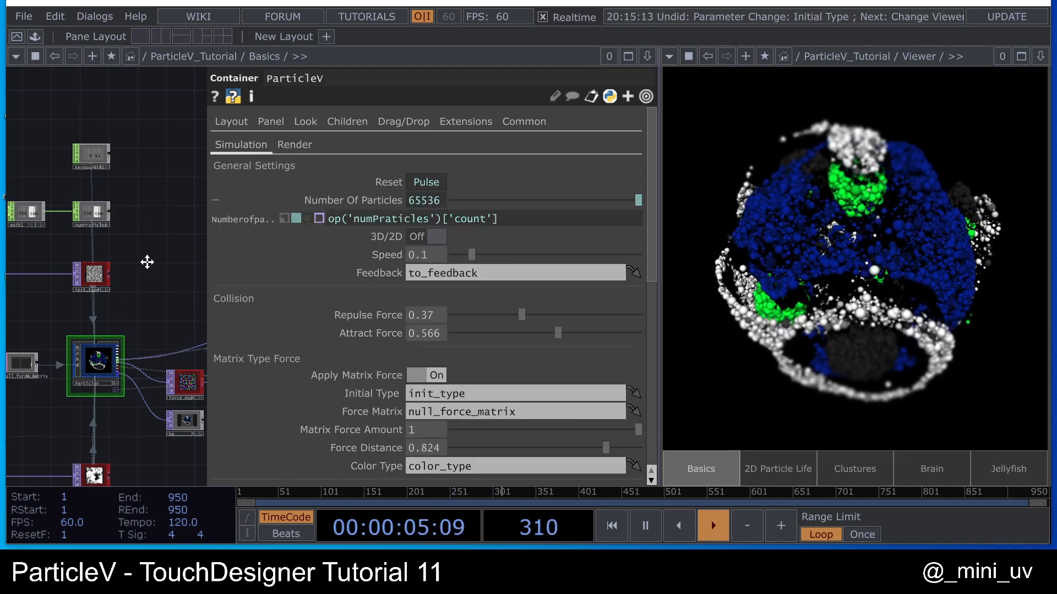
{"action": "left_click_drag", "start_coordinate": [146, 259], "coordinate": [130, 176]}
{"action": "left_click_drag", "start_coordinate": [605, 447], "coordinate": [626, 446]}
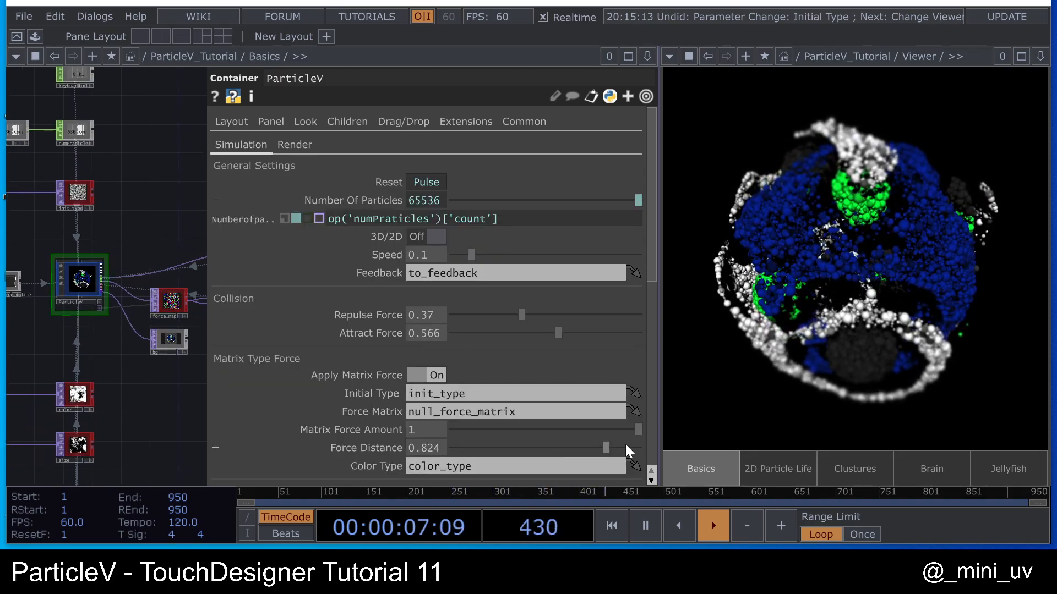
{"action": "mouse_move", "coordinate": [415, 428]}
{"action": "middle_mouse_down"}
{"action": "mouse_move", "coordinate": [428, 396]}
{"action": "mouse_move", "coordinate": [425, 428]}
{"action": "middle_mouse_up"}
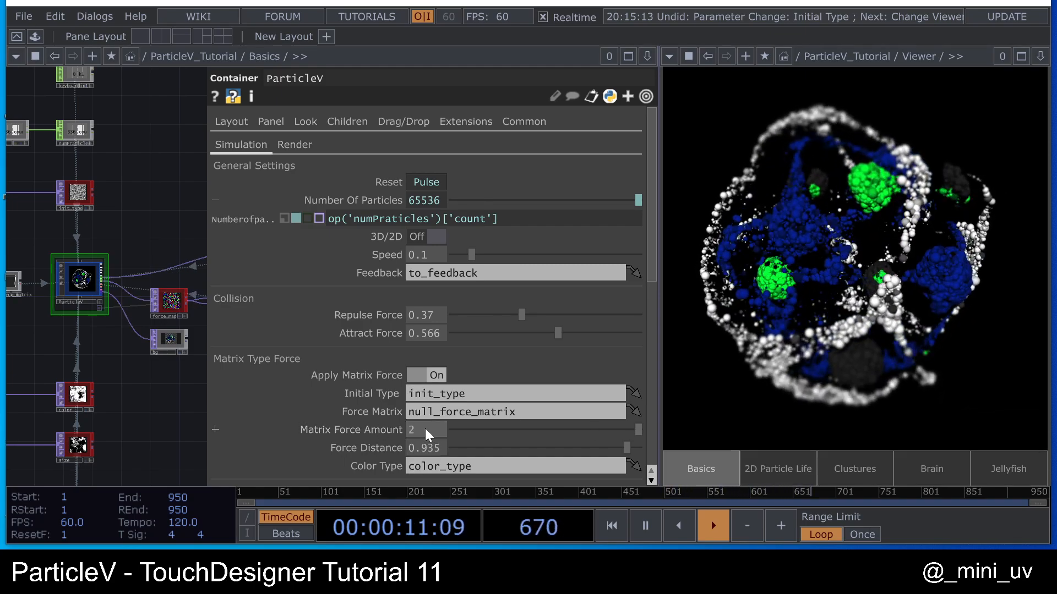
- Turn on the 3D/2D toggle in ParticleV's General Settings
{"action": "scroll", "coordinate": [534, 339], "scroll_direction": "down", "scroll_amount": 10}
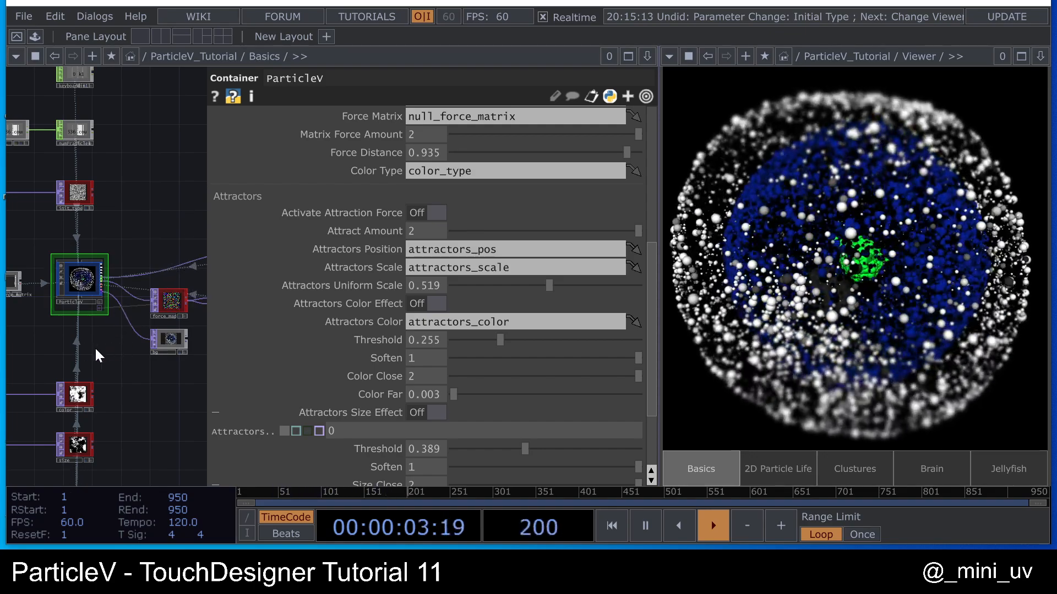
{"action": "mouse_move", "coordinate": [94, 347]}
{"action": "left_mouse_down"}
{"action": "mouse_move", "coordinate": [87, 322]}
{"action": "mouse_move", "coordinate": [89, 335]}
{"action": "left_mouse_up"}
{"action": "scroll", "coordinate": [91, 226], "scroll_direction": "up", "scroll_amount": 10}
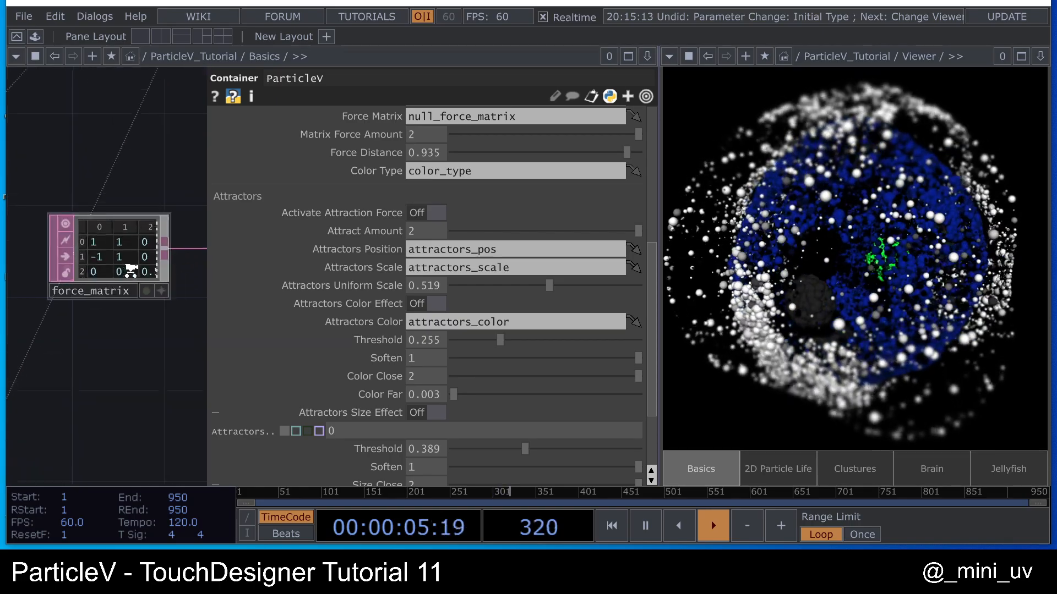
{"action": "scroll", "coordinate": [87, 215], "scroll_direction": "down", "scroll_amount": 10}
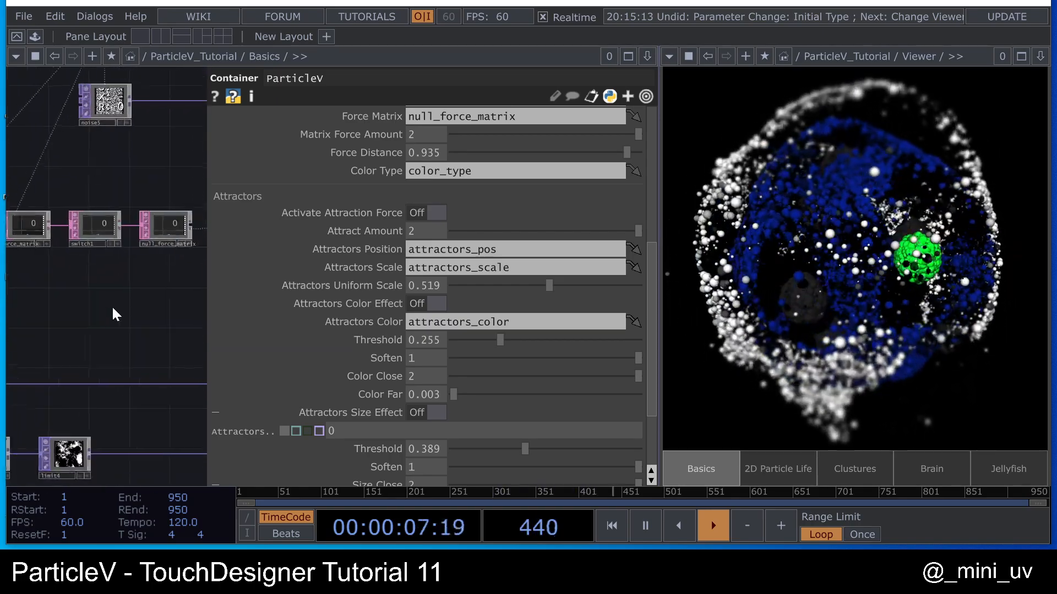
{"action": "left_click_drag", "start_coordinate": [125, 309], "coordinate": [88, 312]}
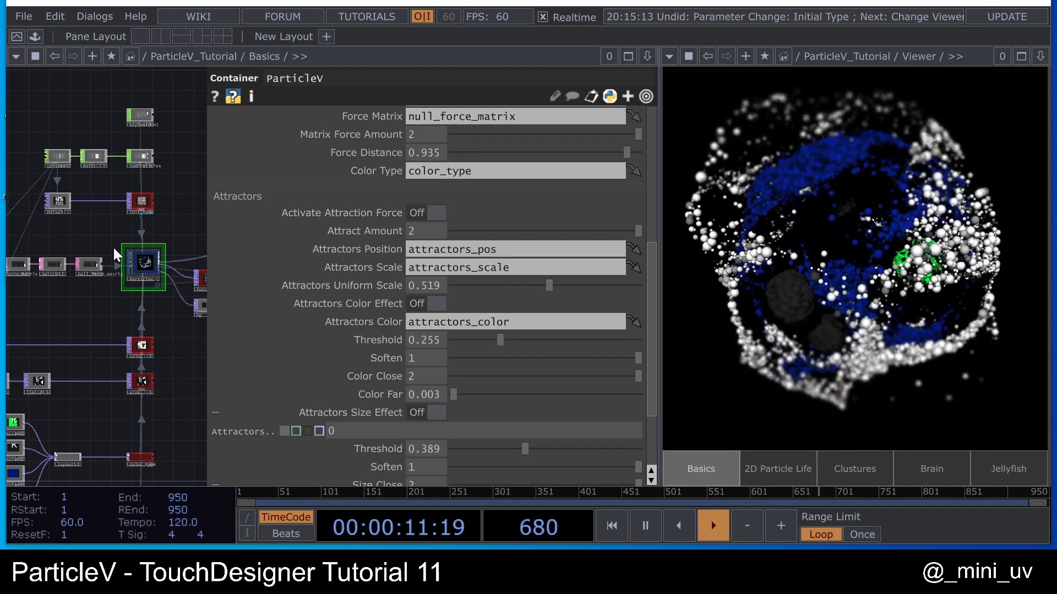
{"action": "scroll", "coordinate": [438, 305], "scroll_direction": "up", "scroll_amount": 5}
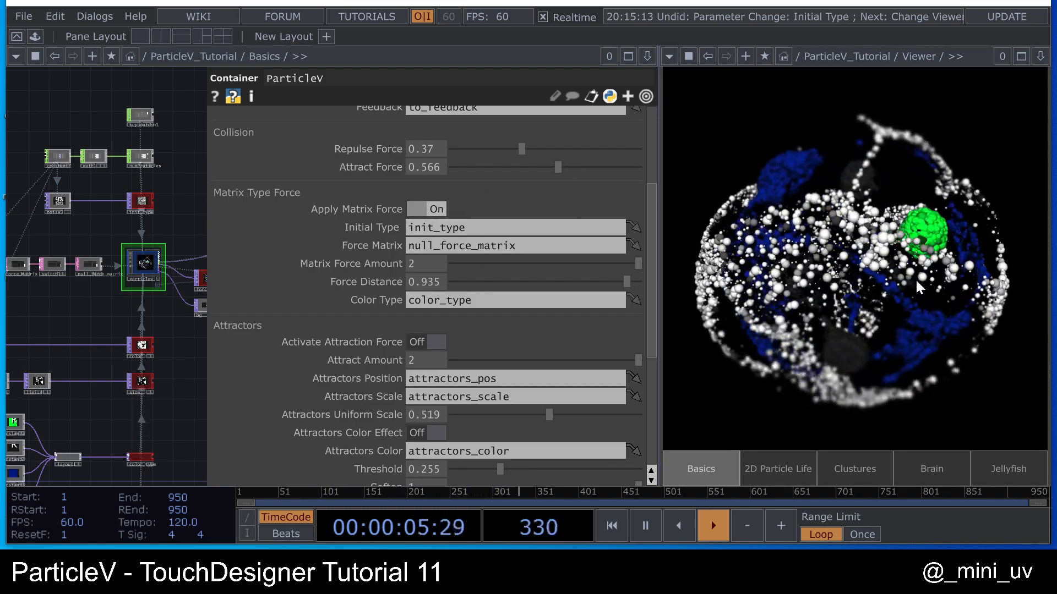
{"action": "scroll", "coordinate": [510, 301], "scroll_direction": "up", "scroll_amount": 5}
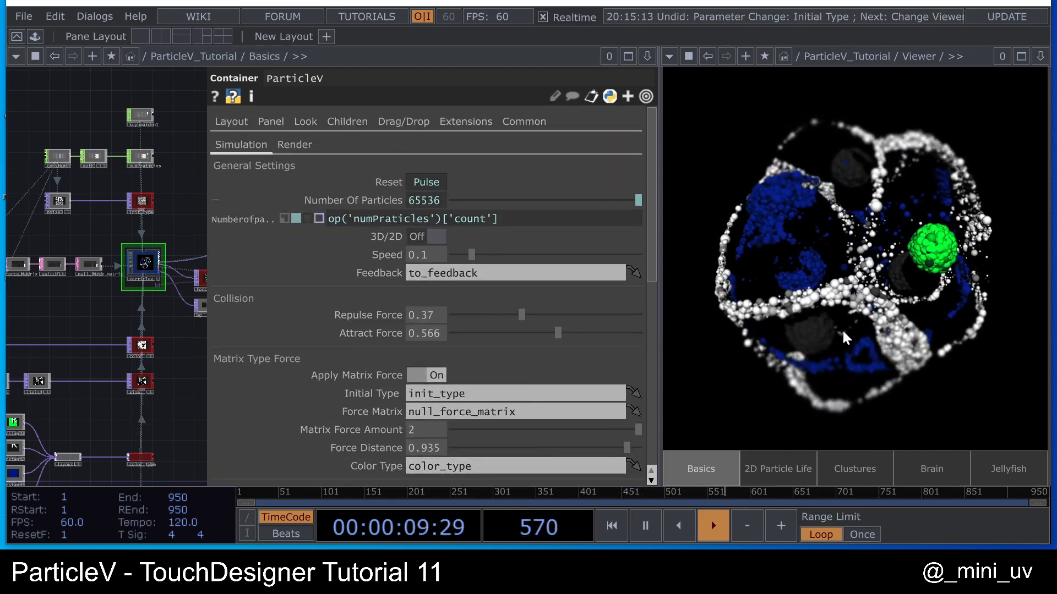
{"action": "left_click", "coordinate": [425, 238]}
{"action": "left_click_drag", "start_coordinate": [850, 299], "coordinate": [889, 209]}
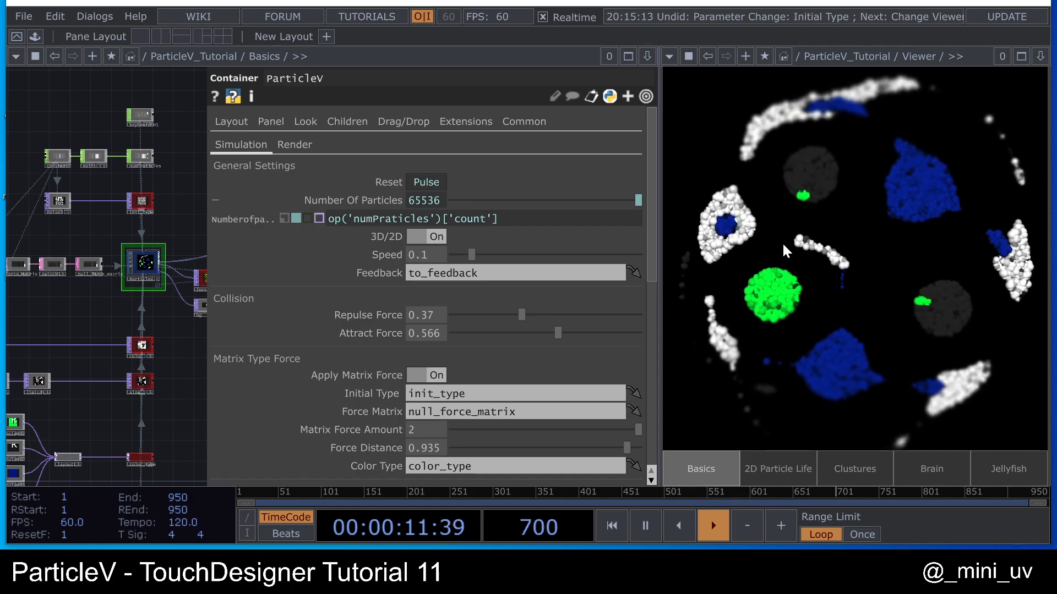
- Reduce the Particle Uniform Size in ParticleV's Render parameters to 0.012
{"action": "left_click", "coordinate": [294, 145]}
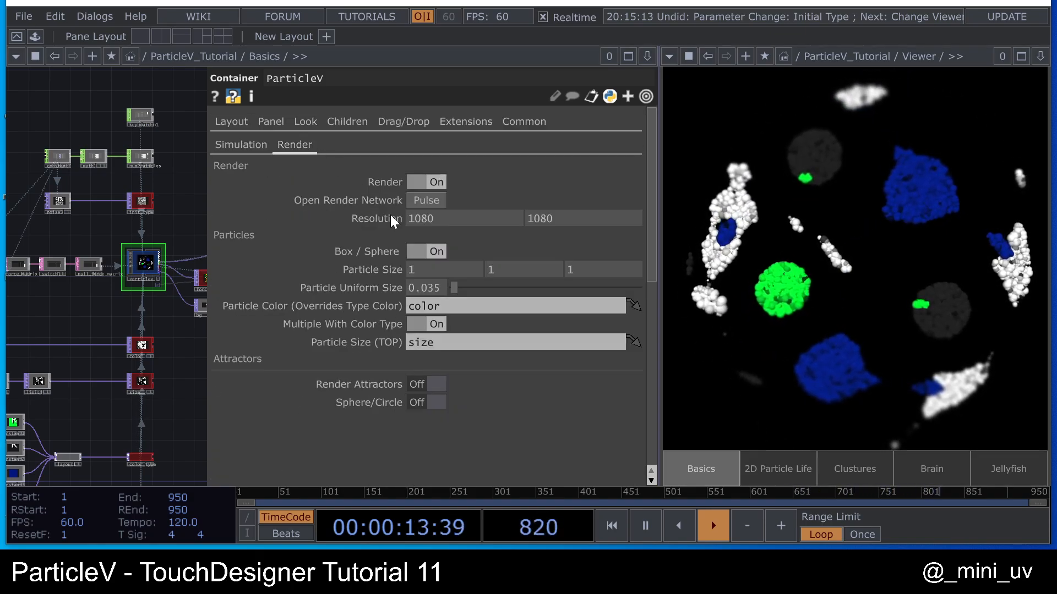
{"action": "middle_click_drag", "start_coordinate": [385, 291], "coordinate": [346, 318]}
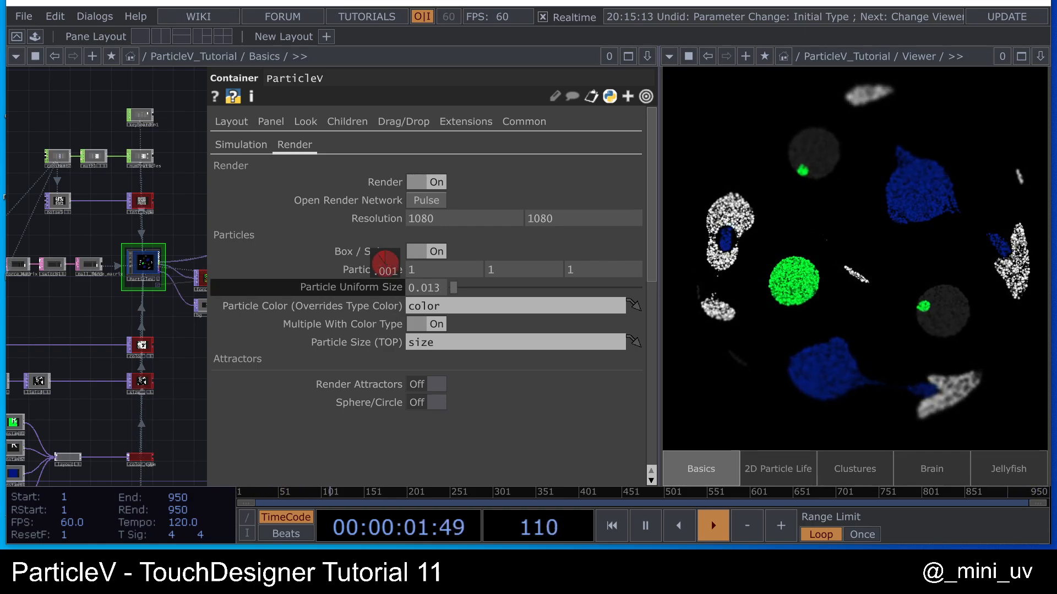
{"action": "middle_click_drag", "start_coordinate": [386, 263], "coordinate": [385, 264]}
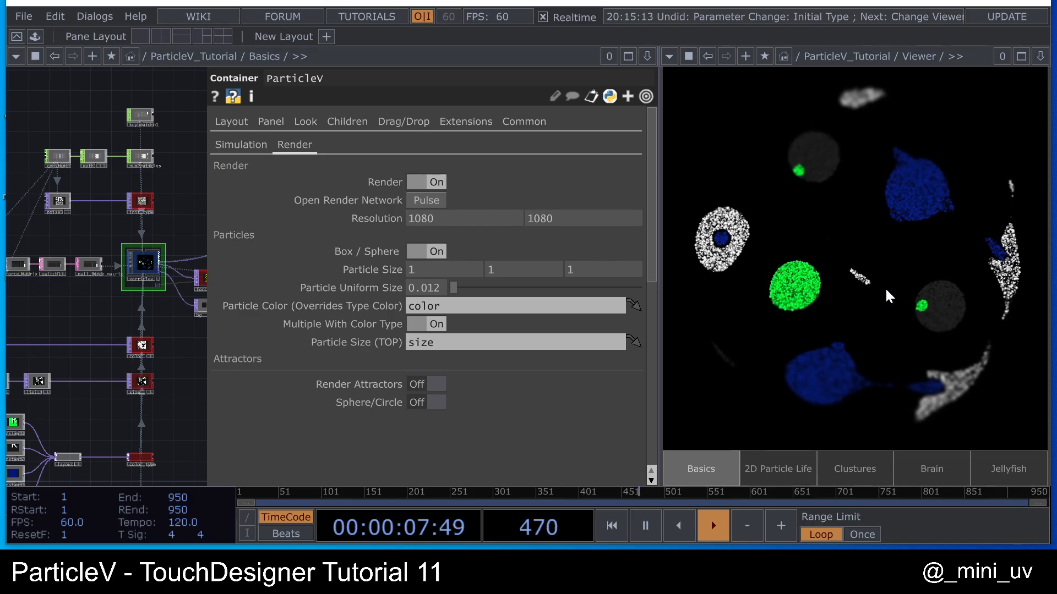
- Try a Matrix Force Amount of 1 in ParticleV's Simulation parameters and set it back to 2
{"action": "left_click", "coordinate": [240, 144]}
{"action": "scroll", "coordinate": [437, 321], "scroll_direction": "down", "scroll_amount": 4}
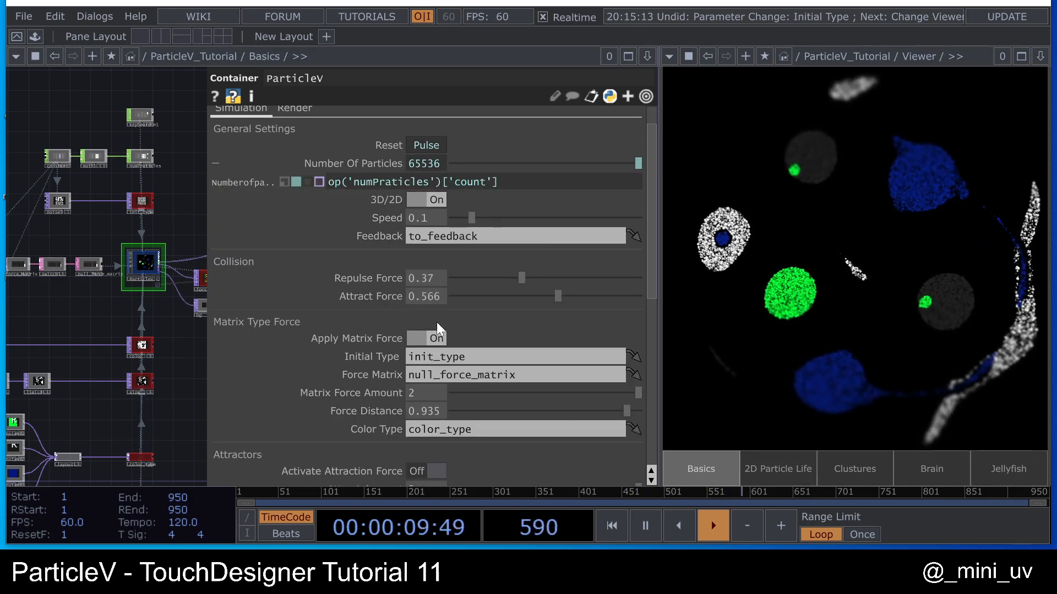
{"action": "left_click_drag", "start_coordinate": [615, 357], "coordinate": [711, 355]}
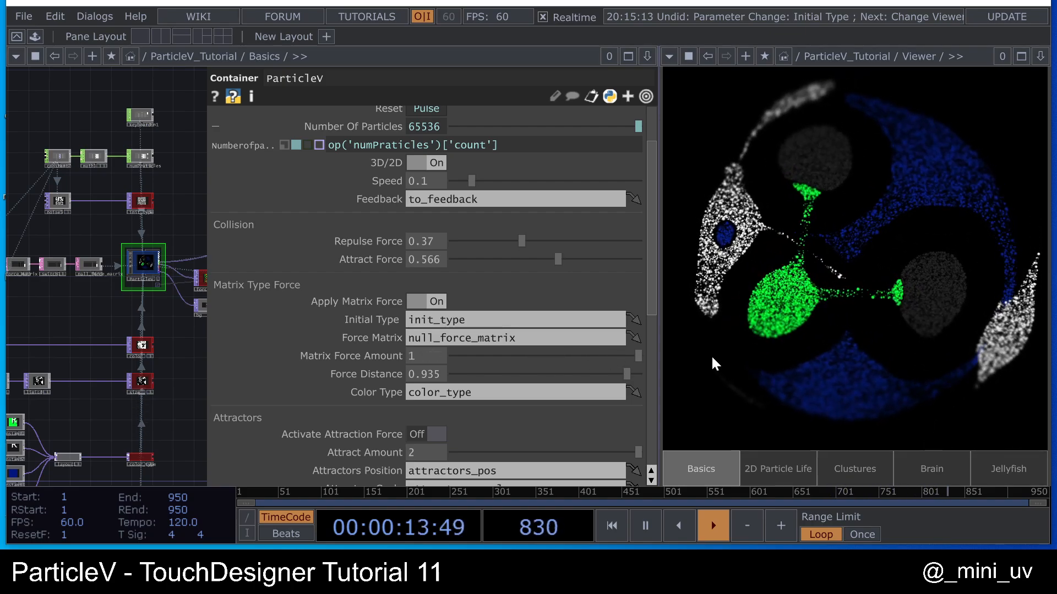
{"action": "scroll", "coordinate": [581, 377], "scroll_direction": "down", "scroll_amount": 4}
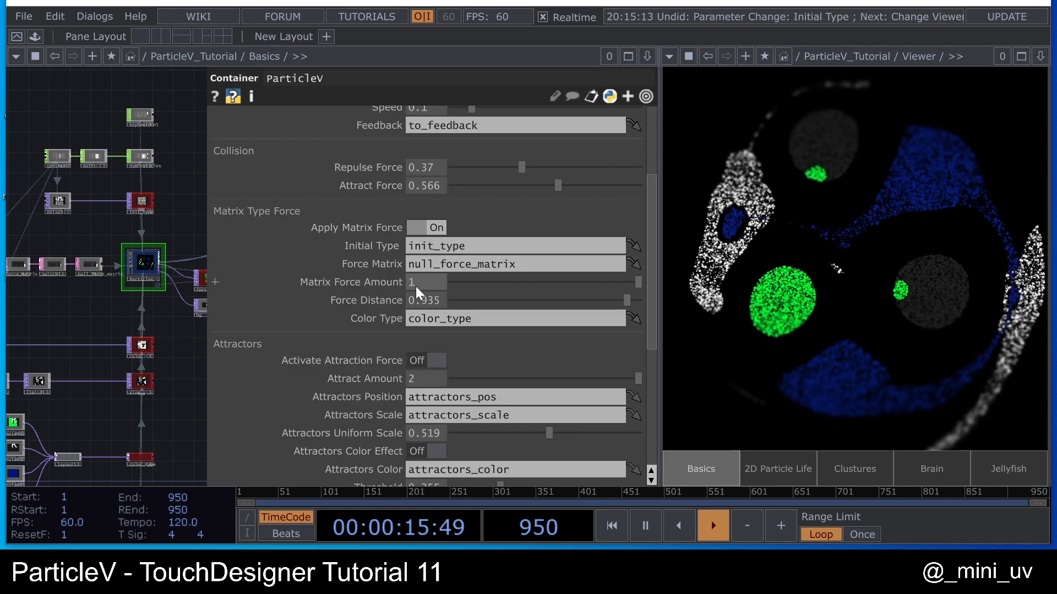
{"action": "left_click_drag", "start_coordinate": [415, 286], "coordinate": [196, 230]}
{"action": "type", "text": "2"}
{"action": "key", "text": "Return"}
- Raise ParticleV's collision values, setting Repulse Force to 0.463 and Attract Force to 0.846
{"action": "scroll", "coordinate": [512, 209], "scroll_direction": "up", "scroll_amount": 1}
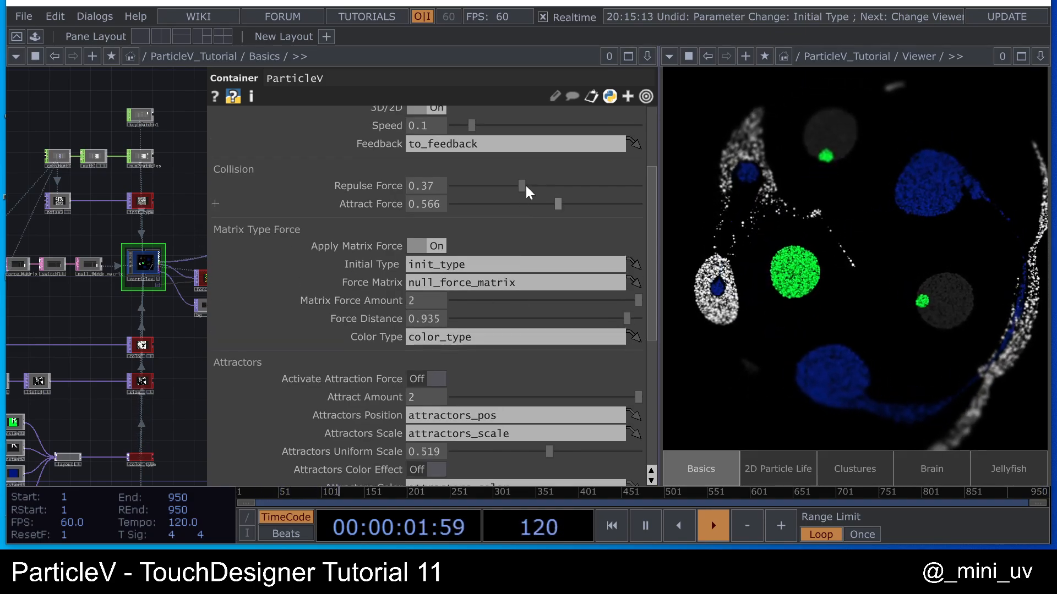
{"action": "mouse_move", "coordinate": [524, 186]}
{"action": "left_mouse_down"}
{"action": "mouse_move", "coordinate": [558, 180]}
{"action": "mouse_move", "coordinate": [471, 185]}
{"action": "mouse_move", "coordinate": [610, 210]}
{"action": "mouse_move", "coordinate": [528, 190]}
{"action": "mouse_move", "coordinate": [539, 191]}
{"action": "left_mouse_up"}
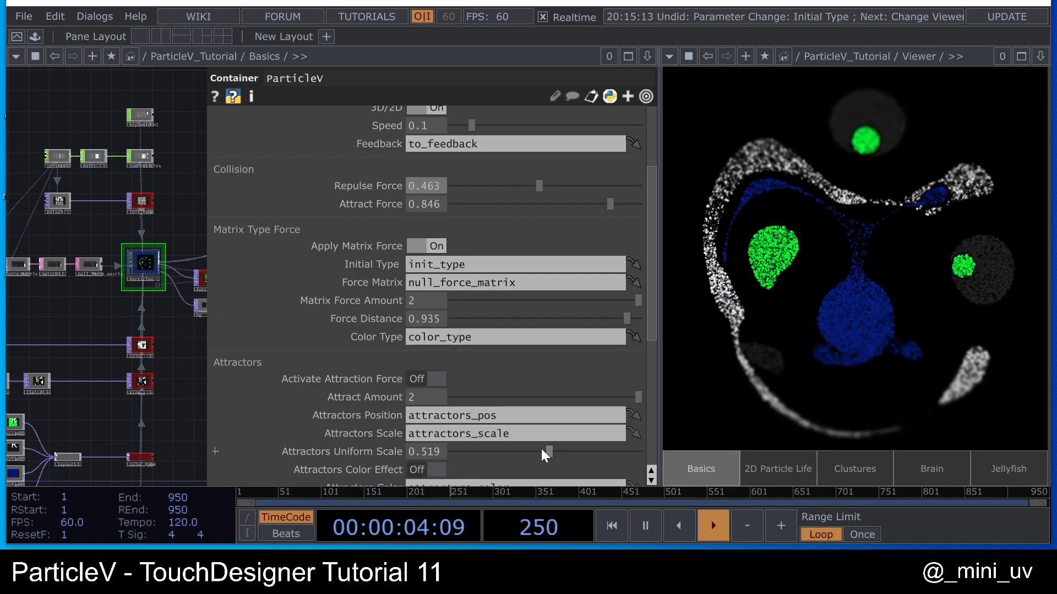
- Examine the constant7, math1 and numPraticles operators that drive ParticleV's Number Of Particles
{"action": "scroll", "coordinate": [521, 321], "scroll_direction": "up", "scroll_amount": 1}
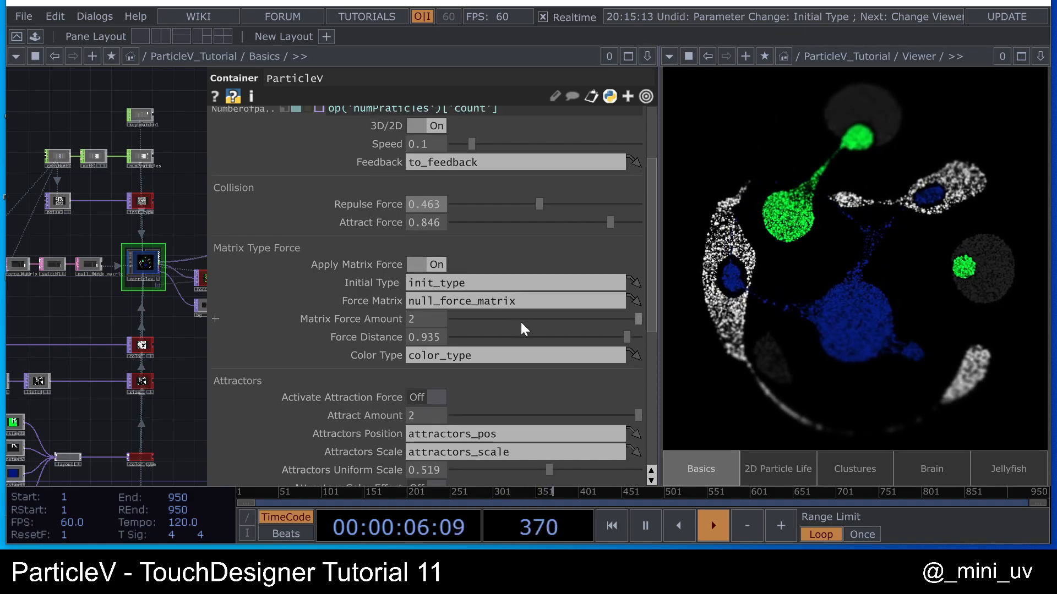
{"action": "scroll", "coordinate": [514, 318], "scroll_direction": "up", "scroll_amount": 6}
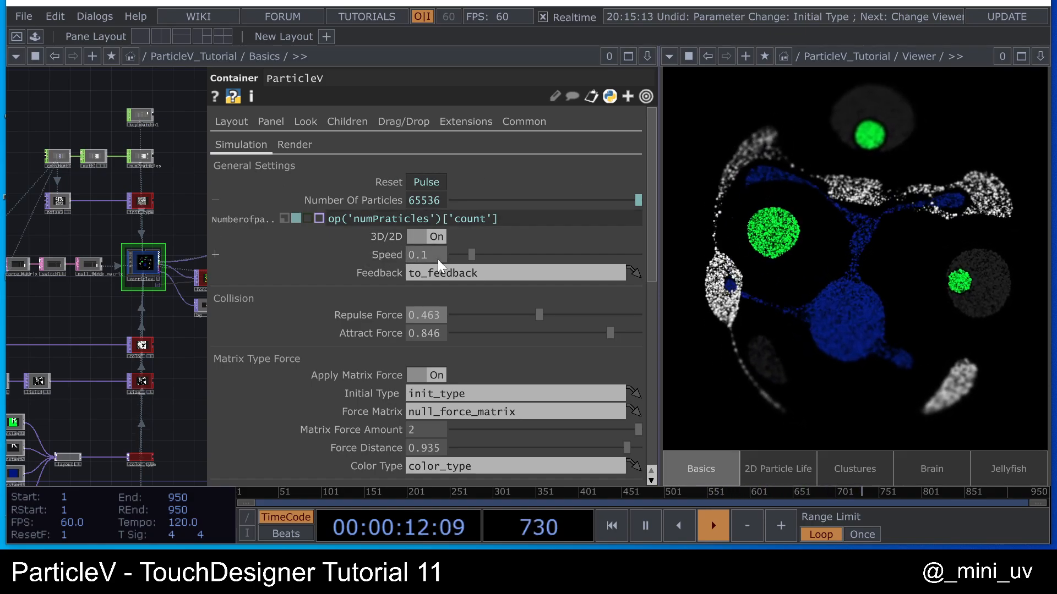
{"action": "scroll", "coordinate": [95, 158], "scroll_direction": "up", "scroll_amount": 5}
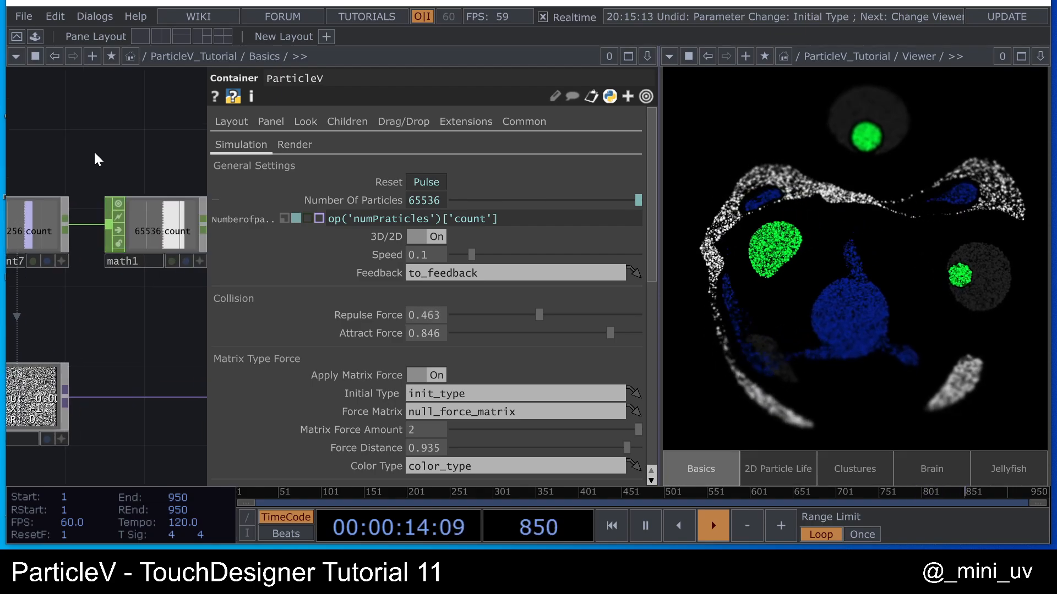
{"action": "scroll", "coordinate": [95, 158], "scroll_direction": "down", "scroll_amount": 4}
{"action": "left_click", "coordinate": [52, 194]}
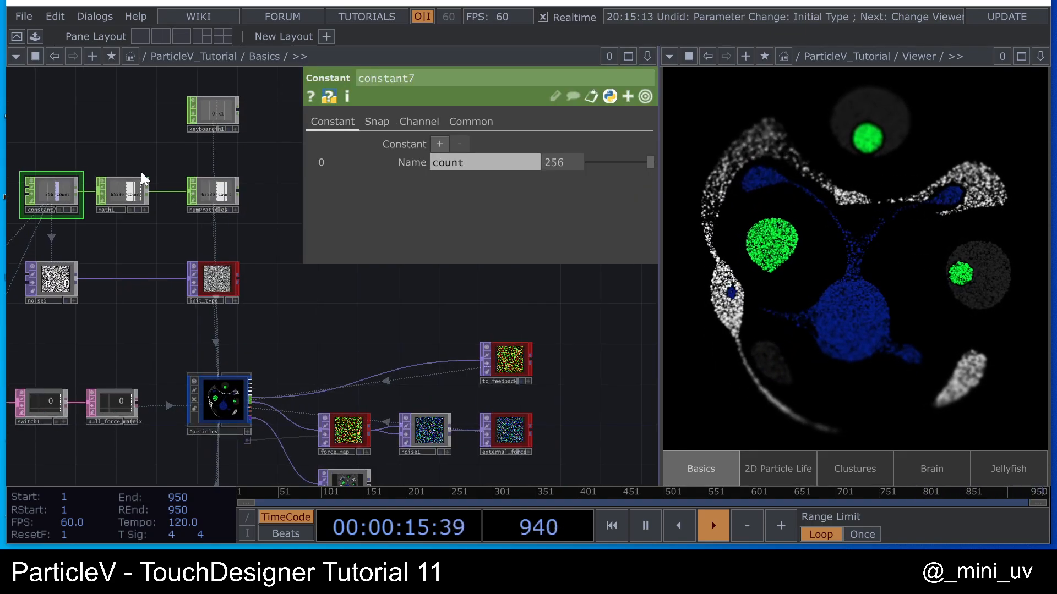
{"action": "left_click", "coordinate": [217, 197]}
{"action": "scroll", "coordinate": [231, 197], "scroll_direction": "up", "scroll_amount": 3}
{"action": "scroll", "coordinate": [233, 198], "scroll_direction": "down", "scroll_amount": 3}
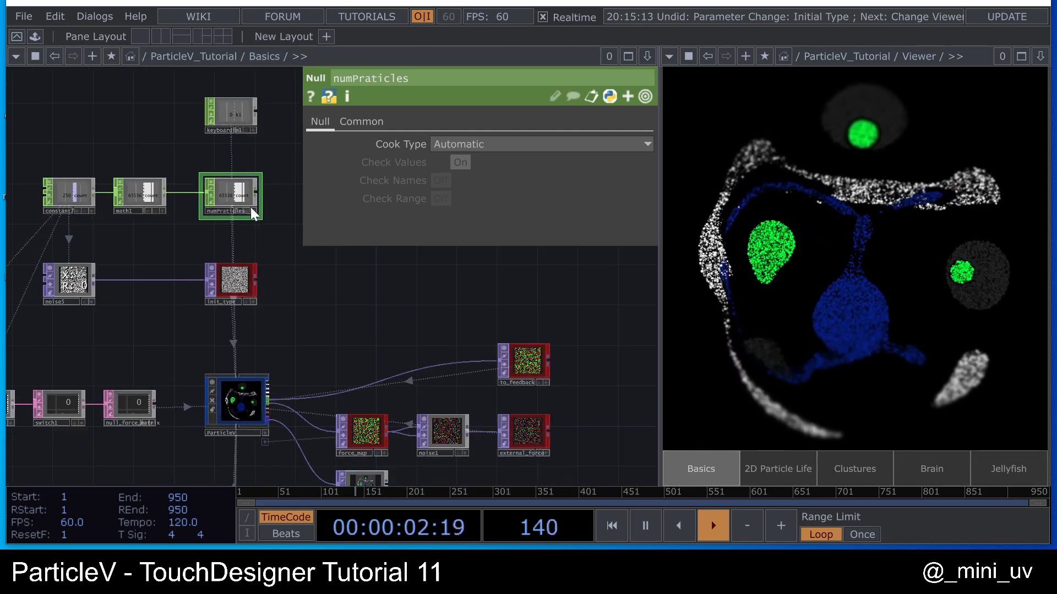
{"action": "left_click", "coordinate": [73, 196]}
{"action": "scroll", "coordinate": [69, 196], "scroll_direction": "up", "scroll_amount": 3}
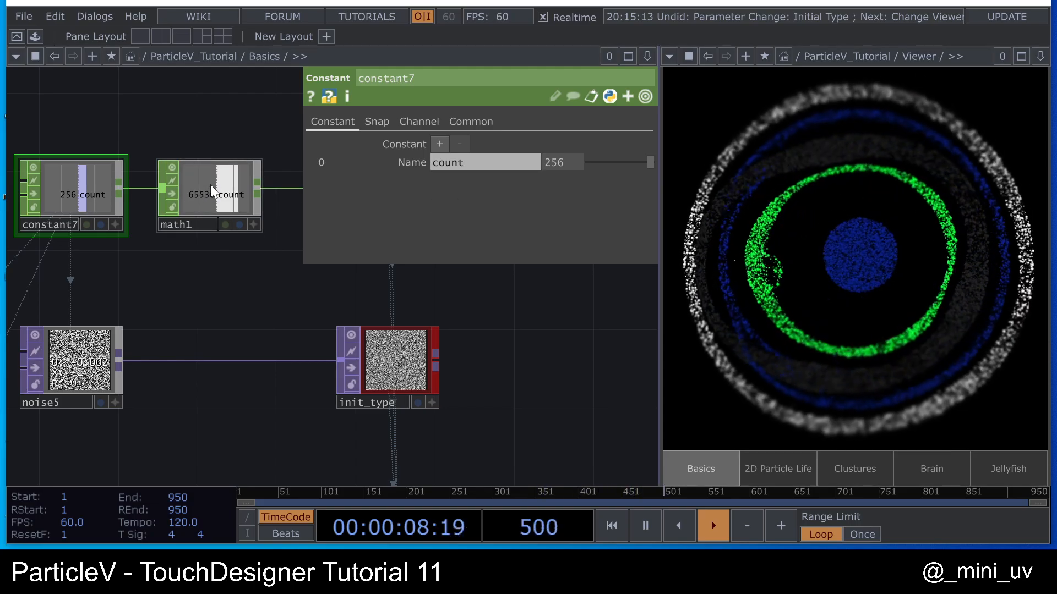
{"action": "left_click", "coordinate": [210, 184]}
{"action": "scroll", "coordinate": [124, 169], "scroll_direction": "down", "scroll_amount": 5}
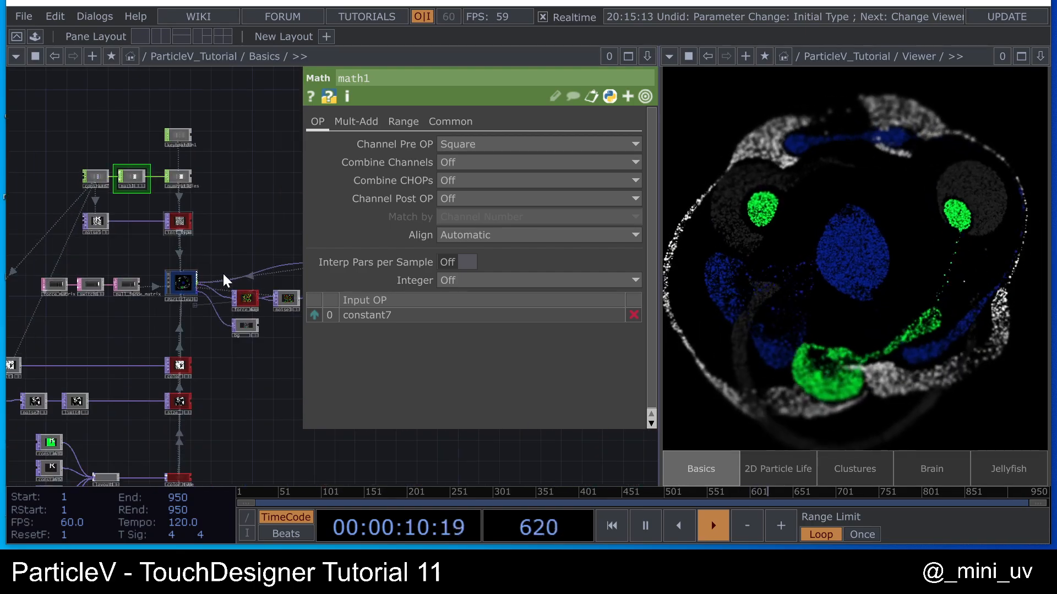
- Try a Speed of 0.383 in ParticleV's General Settings and set it back to 0.1
{"action": "left_click", "coordinate": [188, 283]}
{"action": "left_click_drag", "start_coordinate": [422, 248], "coordinate": [526, 256]}
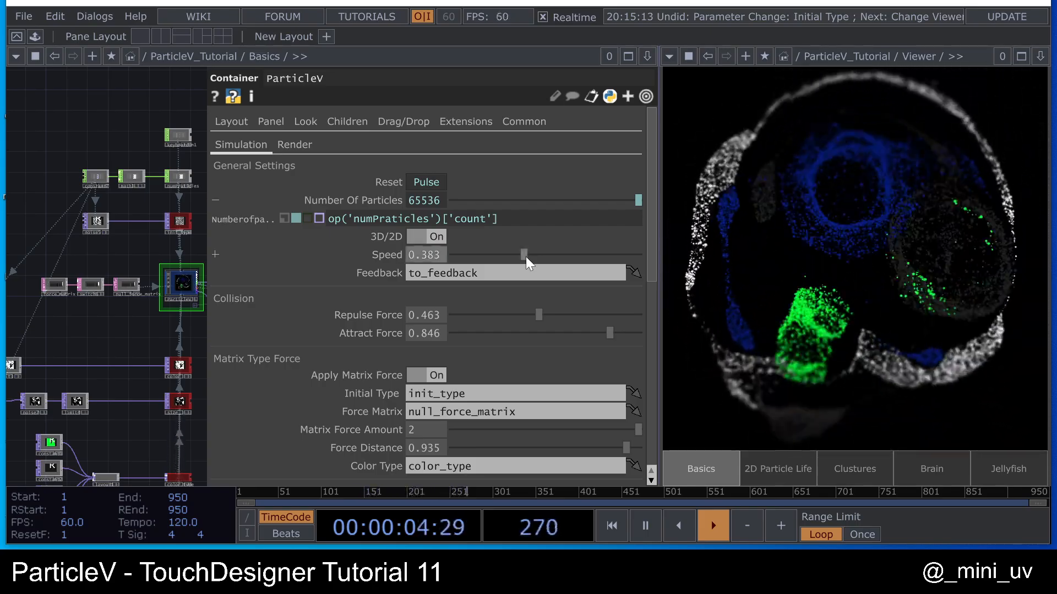
{"action": "left_click_drag", "start_coordinate": [526, 257], "coordinate": [464, 248]}
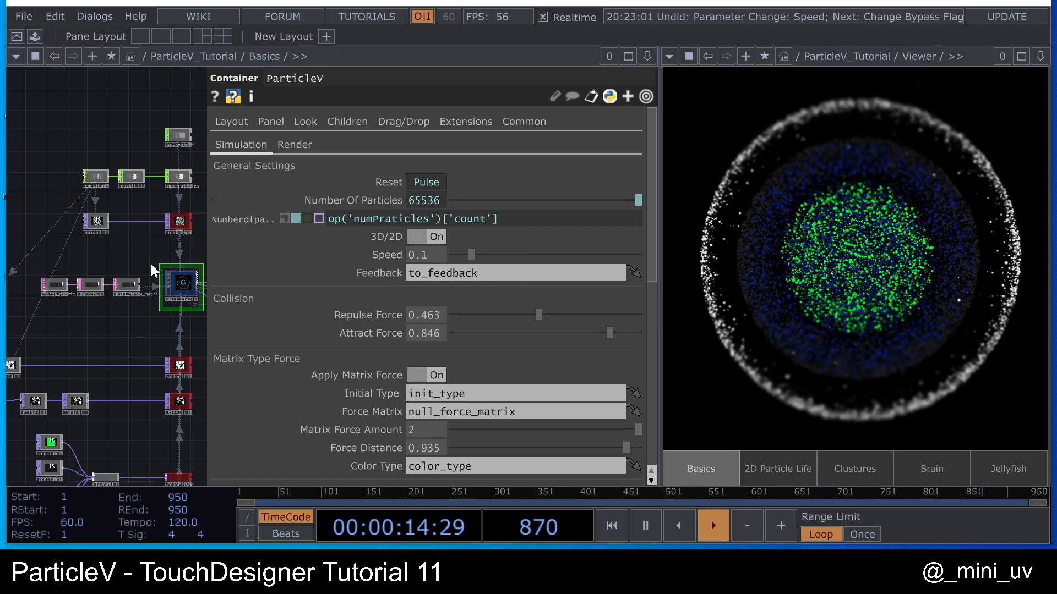
- Turn off Apply Matrix Force in ParticleV's Matrix Type Force parameters
{"action": "left_click_drag", "start_coordinate": [151, 263], "coordinate": [89, 224]}
{"action": "scroll", "coordinate": [443, 333], "scroll_direction": "down", "scroll_amount": 5}
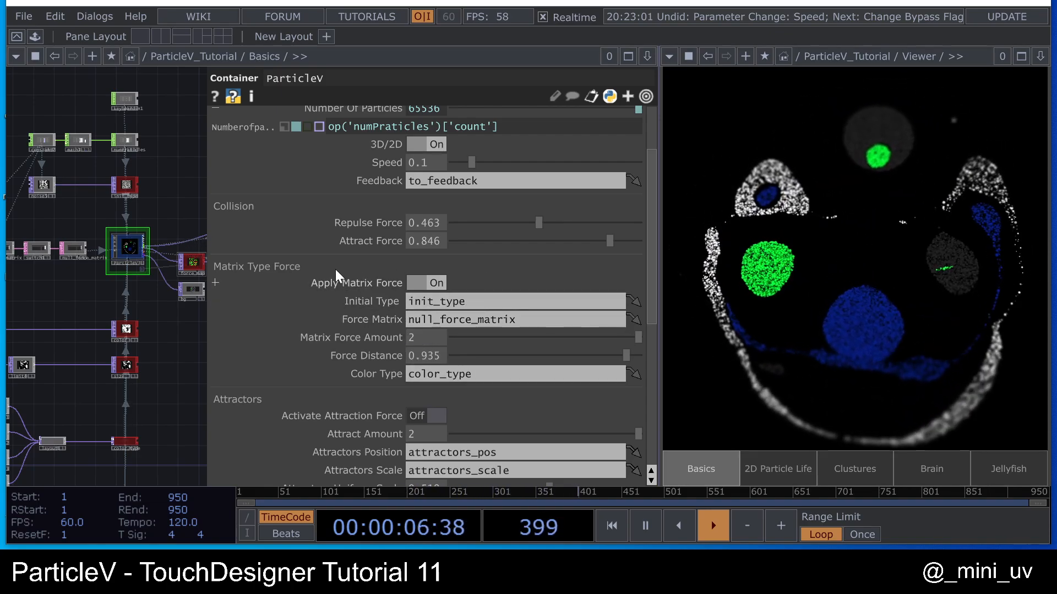
{"action": "left_click", "coordinate": [424, 286]}
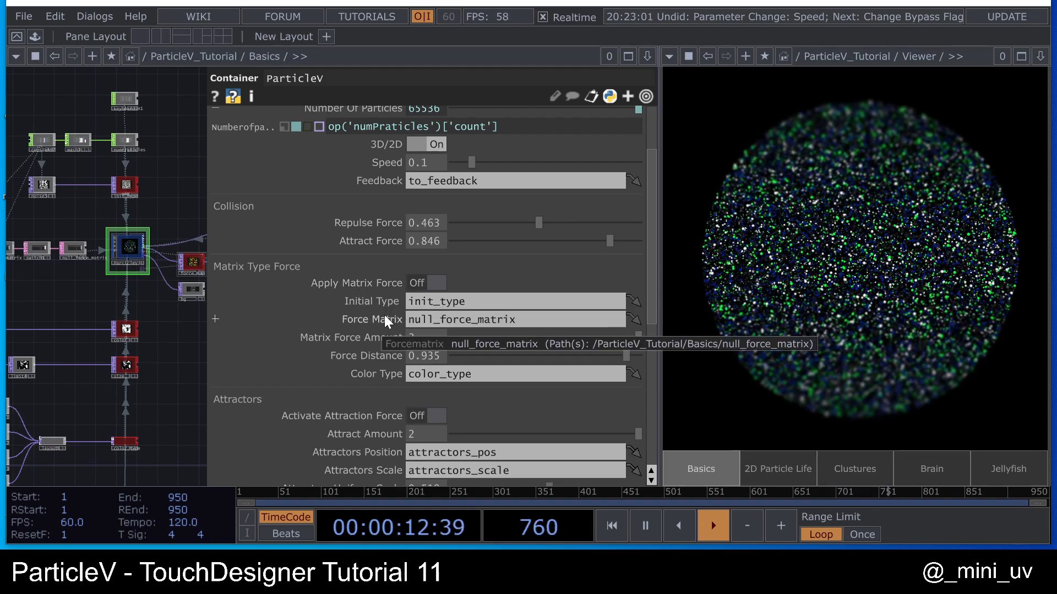
- Turn off Multiple With Color Type in ParticleV's Render parameters
{"action": "scroll", "coordinate": [384, 315], "scroll_direction": "down", "scroll_amount": 5}
{"action": "scroll", "coordinate": [384, 315], "scroll_direction": "up", "scroll_amount": 4}
{"action": "scroll", "coordinate": [385, 315], "scroll_direction": "up", "scroll_amount": 2}
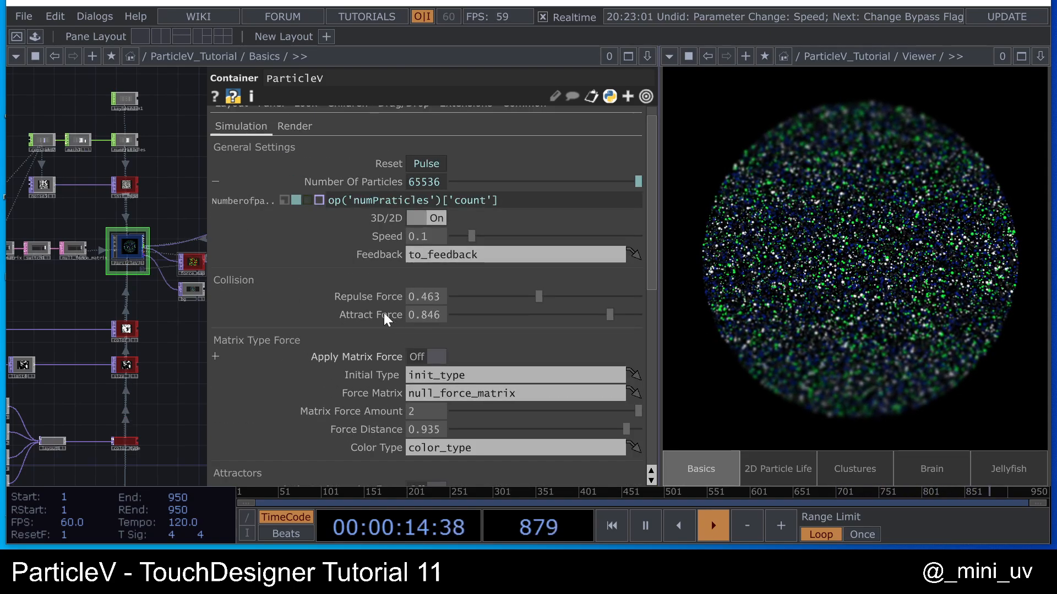
{"action": "left_click", "coordinate": [290, 127]}
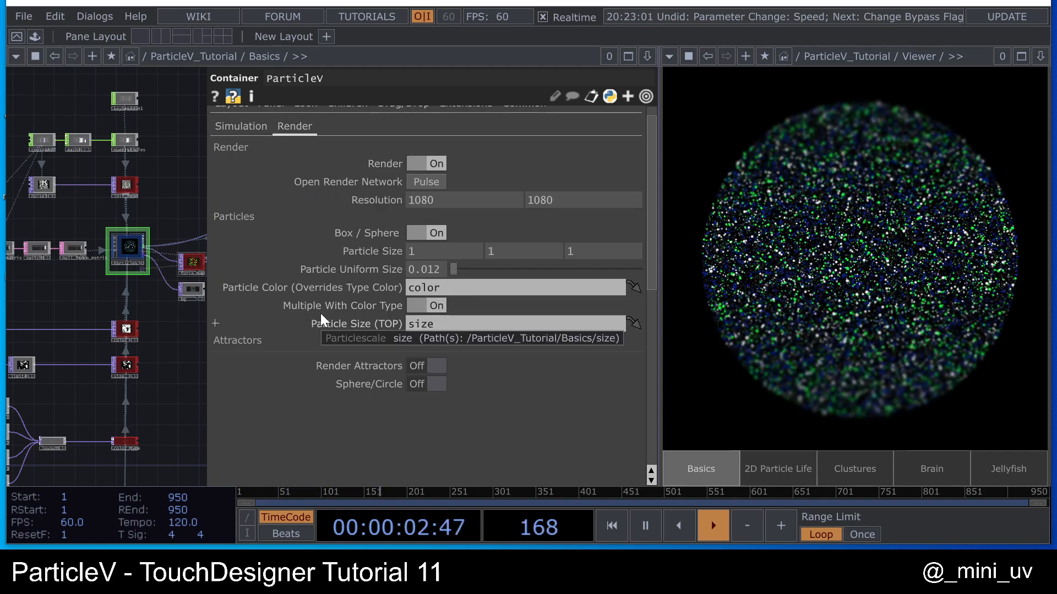
{"action": "left_click", "coordinate": [426, 309]}
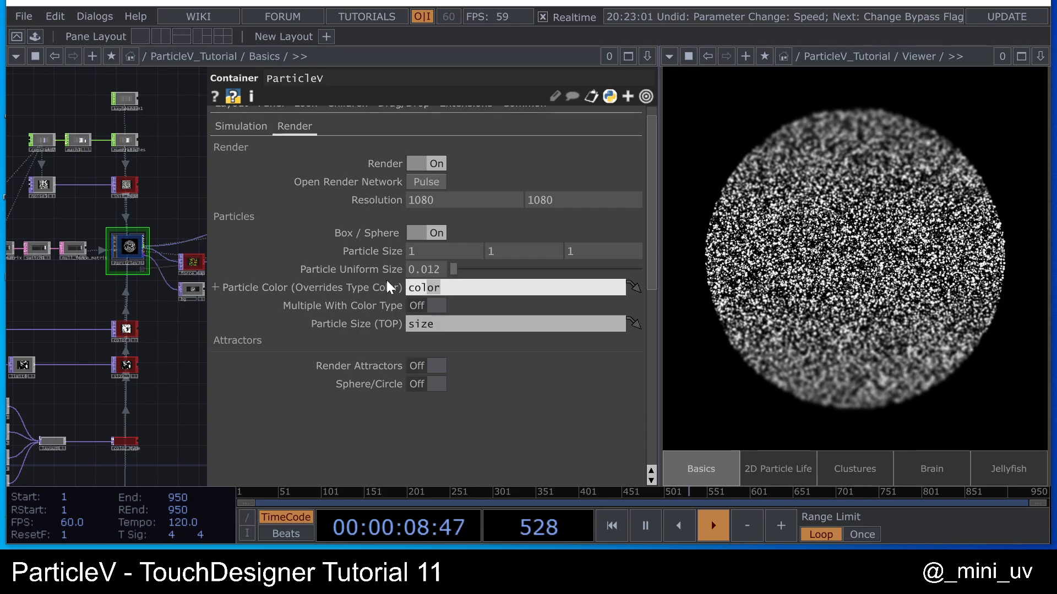
- Raise ParticleV's Particle Uniform Size to 0.022 and turn off its 3D/2D toggle
{"action": "left_click", "coordinate": [252, 127]}
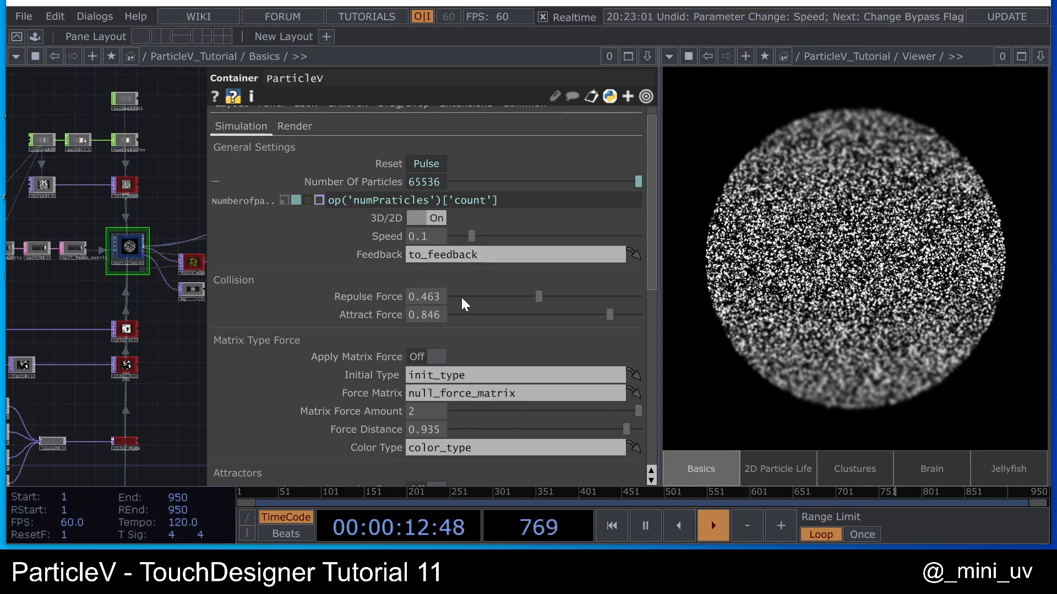
{"action": "left_click", "coordinate": [295, 126]}
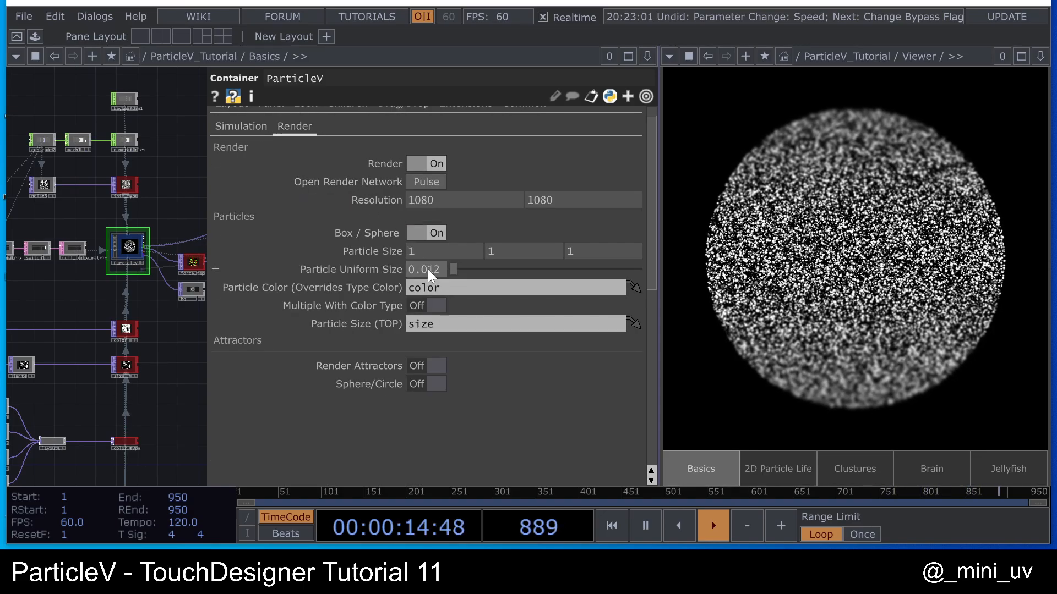
{"action": "middle_click_drag", "start_coordinate": [427, 270], "coordinate": [436, 238]}
{"action": "left_click", "coordinate": [242, 126]}
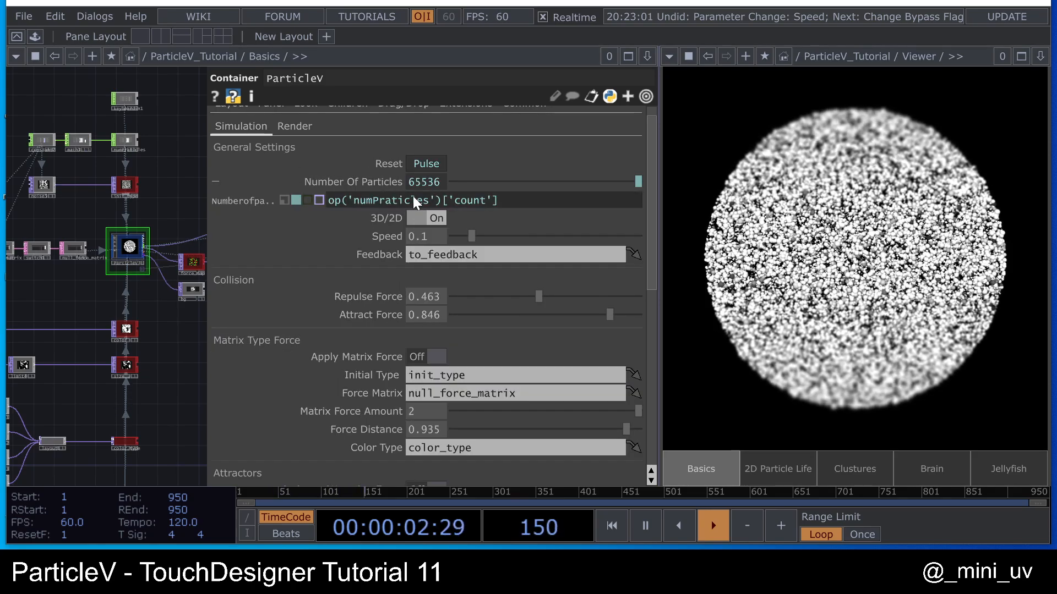
{"action": "left_click", "coordinate": [431, 220]}
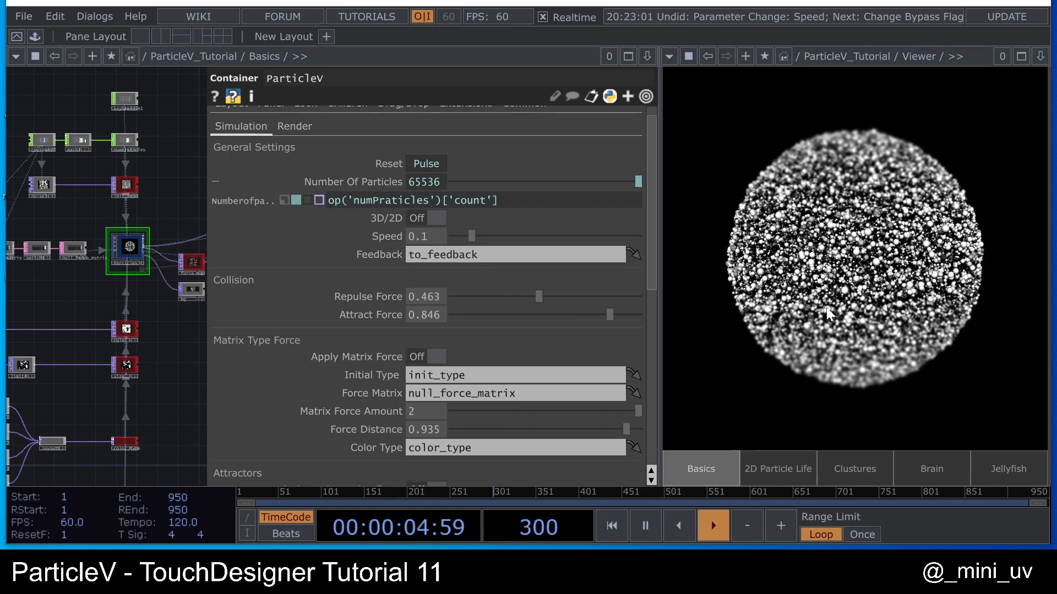
- Review the Attractors and External Force sections of ParticleV's Simulation parameters
{"action": "scroll", "coordinate": [484, 272], "scroll_direction": "down", "scroll_amount": 4}
{"action": "scroll", "coordinate": [467, 276], "scroll_direction": "down", "scroll_amount": 4}
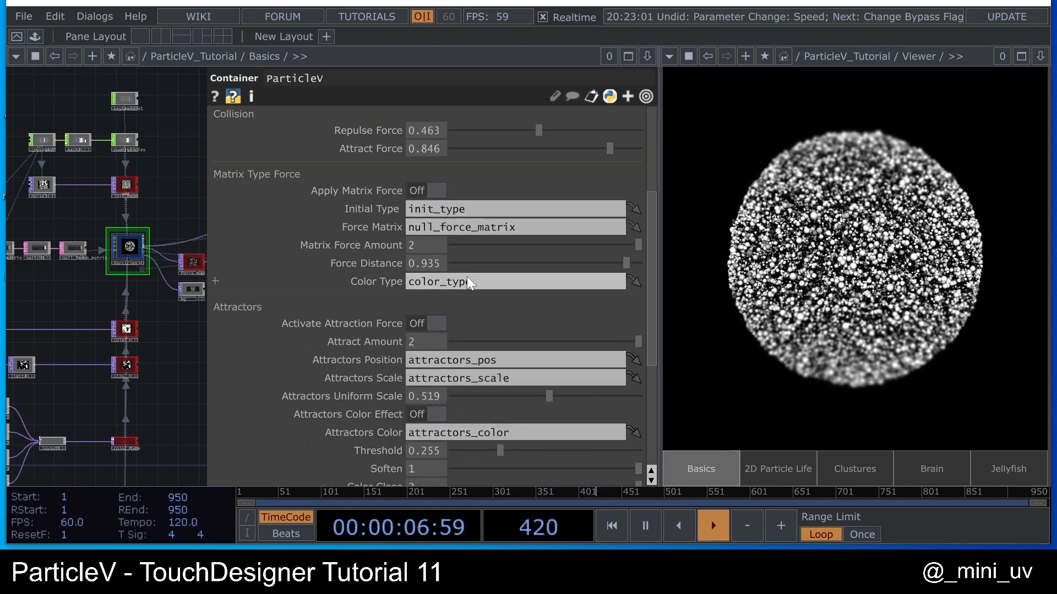
{"action": "scroll", "coordinate": [248, 311], "scroll_direction": "down", "scroll_amount": 3}
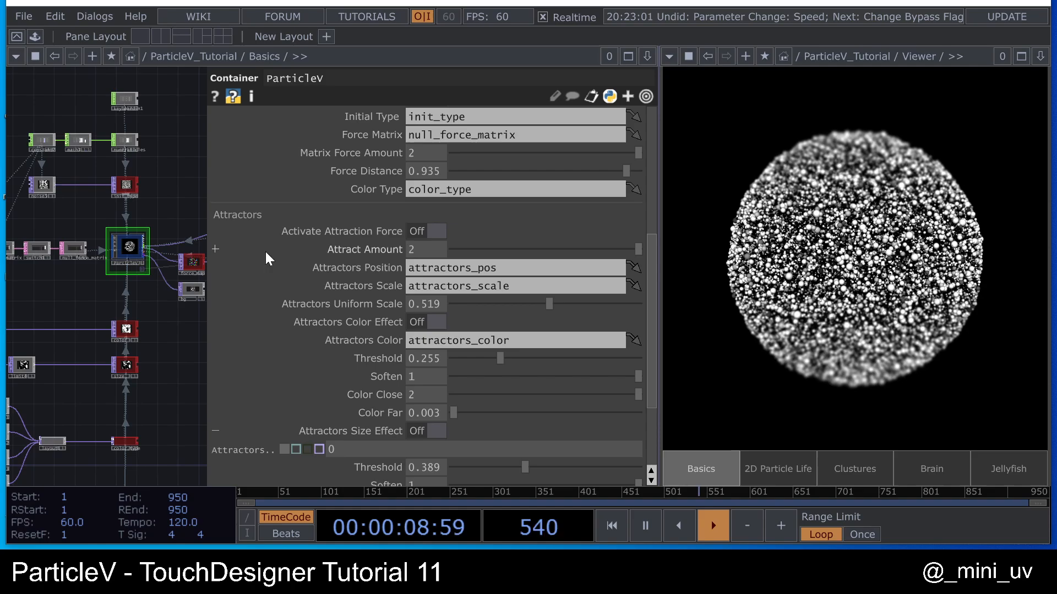
{"action": "scroll", "coordinate": [216, 427], "scroll_direction": "down", "scroll_amount": 1}
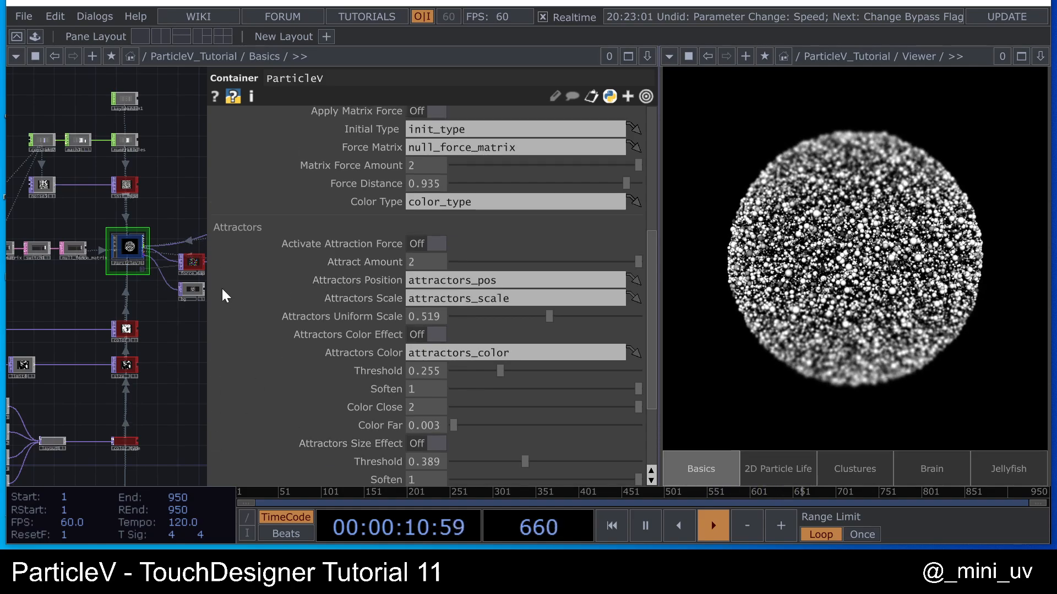
{"action": "scroll", "coordinate": [228, 286], "scroll_direction": "down", "scroll_amount": 5}
{"action": "left_click_drag", "start_coordinate": [174, 336], "coordinate": [113, 340]}
{"action": "left_click", "coordinate": [214, 379]}
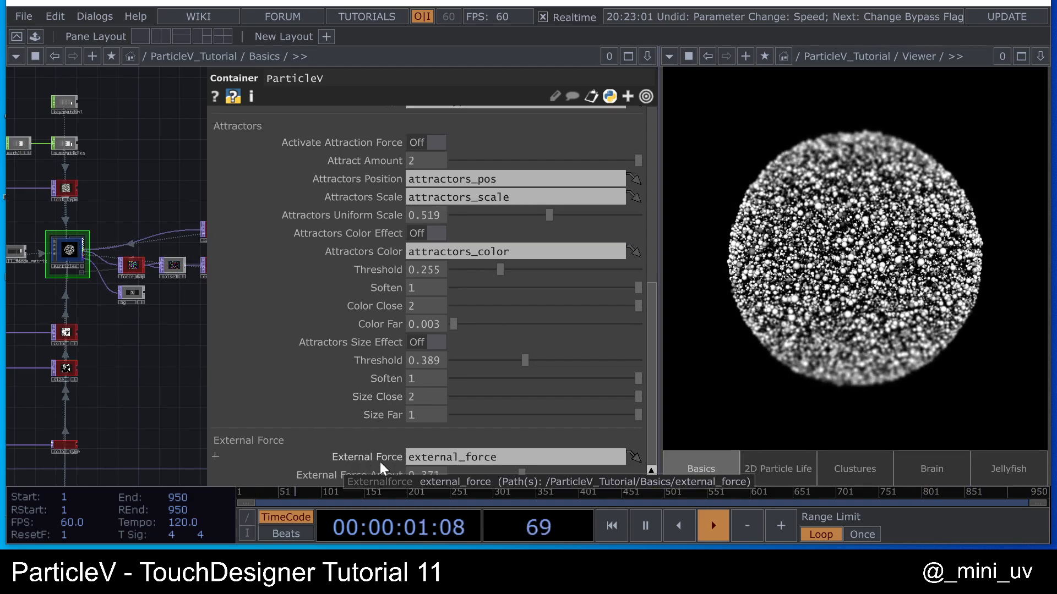
- Inspect the external_force Null that ParticleV uses as its External Force input
{"action": "scroll", "coordinate": [176, 316], "scroll_direction": "up", "scroll_amount": 5}
{"action": "left_click_drag", "start_coordinate": [169, 316], "coordinate": [133, 343]}
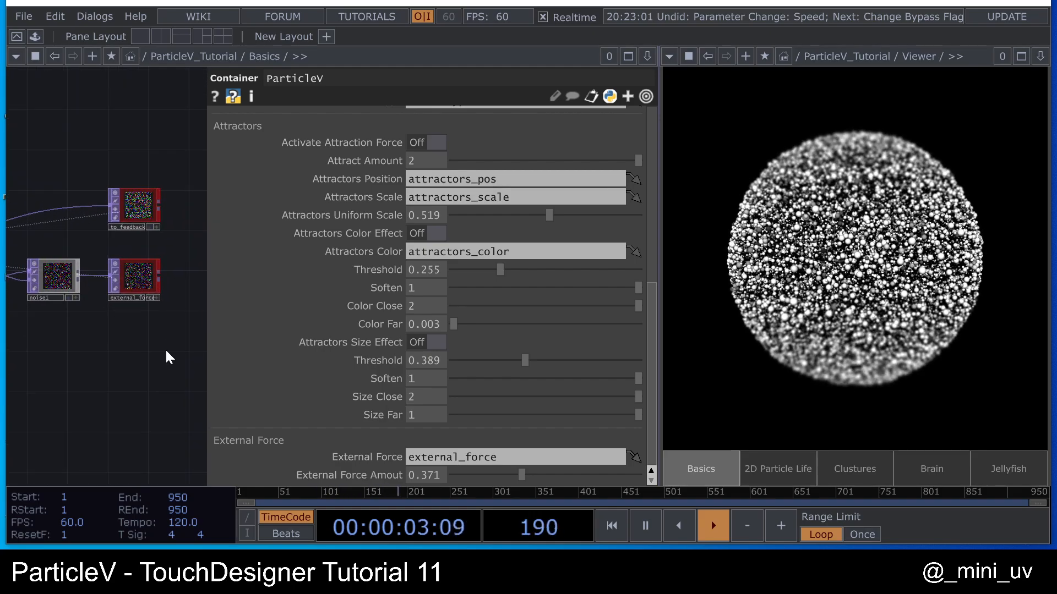
{"action": "scroll", "coordinate": [134, 271], "scroll_direction": "up", "scroll_amount": 4}
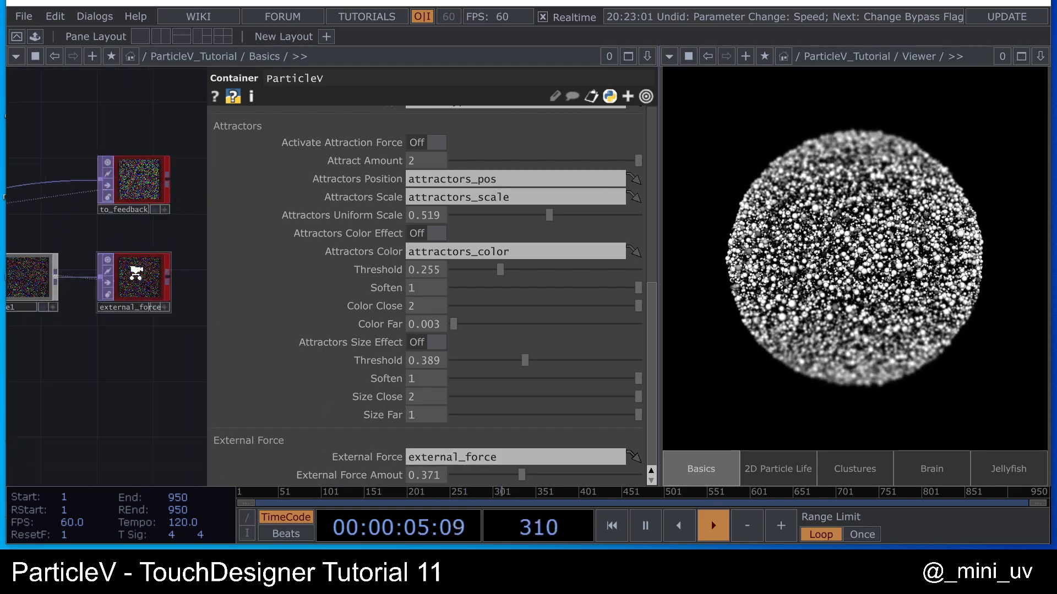
{"action": "left_click", "coordinate": [130, 259]}
{"action": "scroll", "coordinate": [178, 299], "scroll_direction": "down", "scroll_amount": 3}
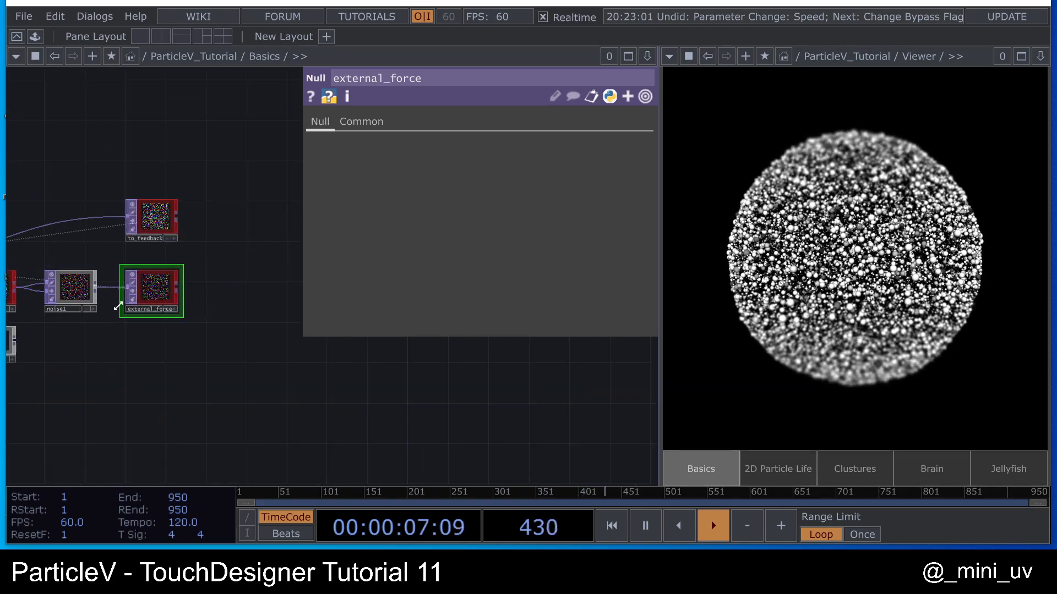
{"action": "scroll", "coordinate": [104, 286], "scroll_direction": "up", "scroll_amount": 4}
{"action": "left_click_drag", "start_coordinate": [267, 429], "coordinate": [410, 426]}
{"action": "scroll", "coordinate": [410, 426], "scroll_direction": "down", "scroll_amount": 2}
{"action": "scroll", "coordinate": [410, 426], "scroll_direction": "down", "scroll_amount": 3}
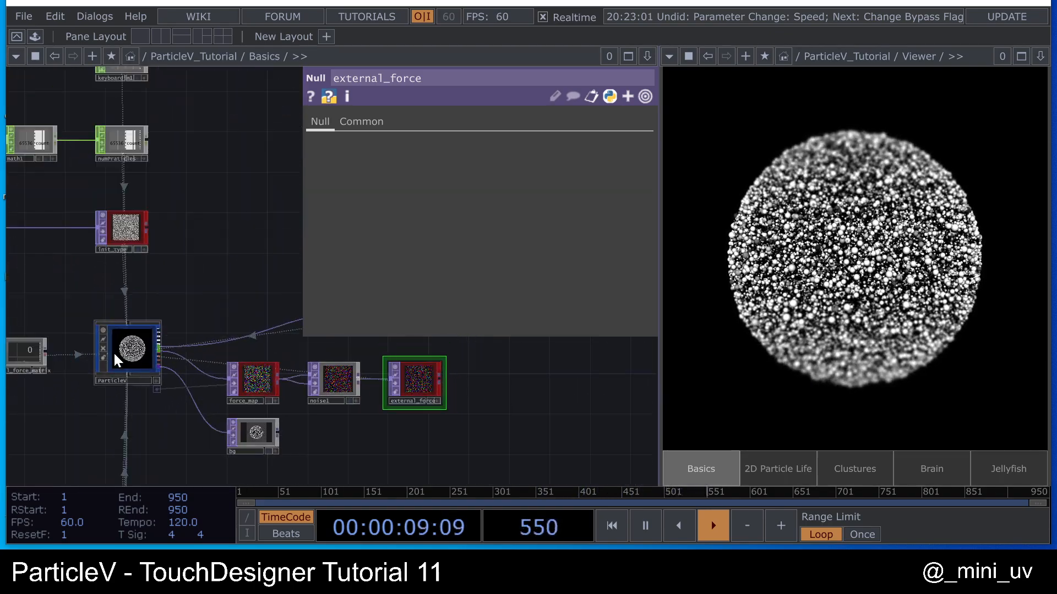
- Inspect the noise1 operator between force_map and external_force, including its Noise parameters
{"action": "left_click", "coordinate": [115, 351]}
{"action": "left_click_drag", "start_coordinate": [192, 293], "coordinate": [101, 192]}
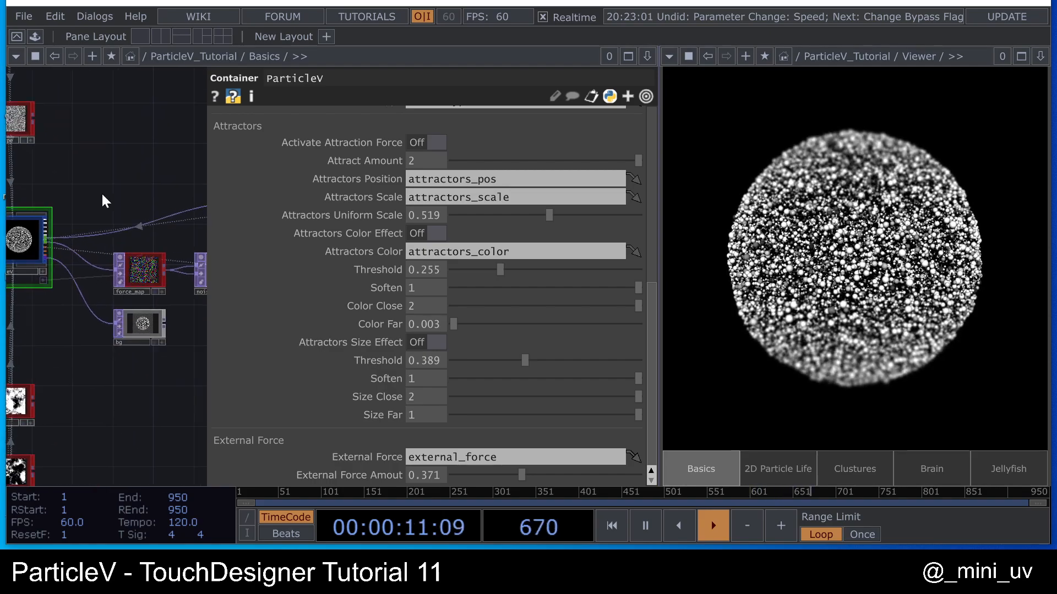
{"action": "left_click_drag", "start_coordinate": [185, 342], "coordinate": [176, 295]}
{"action": "left_click", "coordinate": [179, 282]}
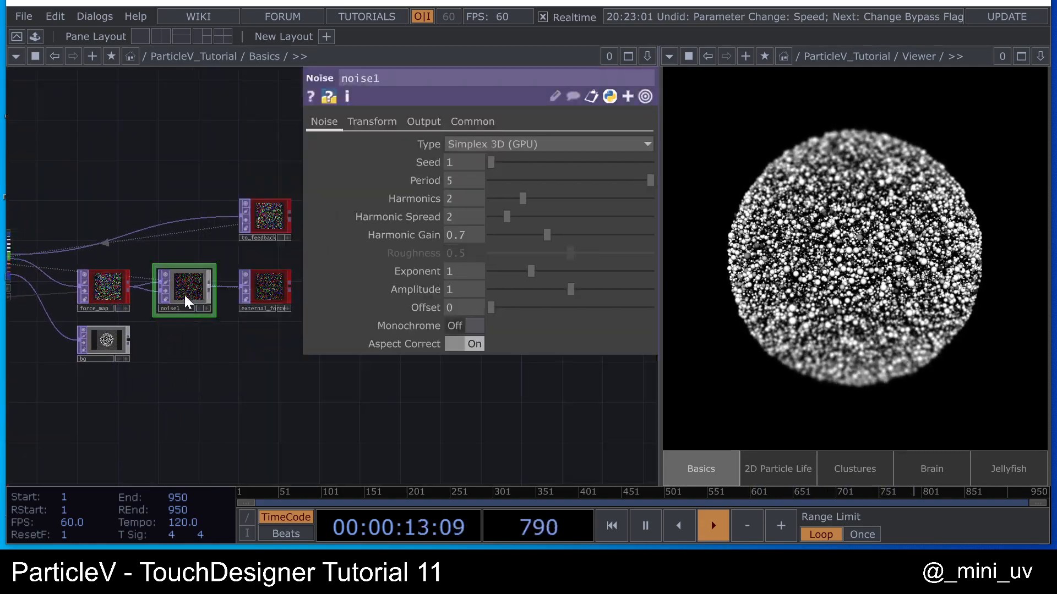
{"action": "left_click_drag", "start_coordinate": [83, 305], "coordinate": [94, 323]}
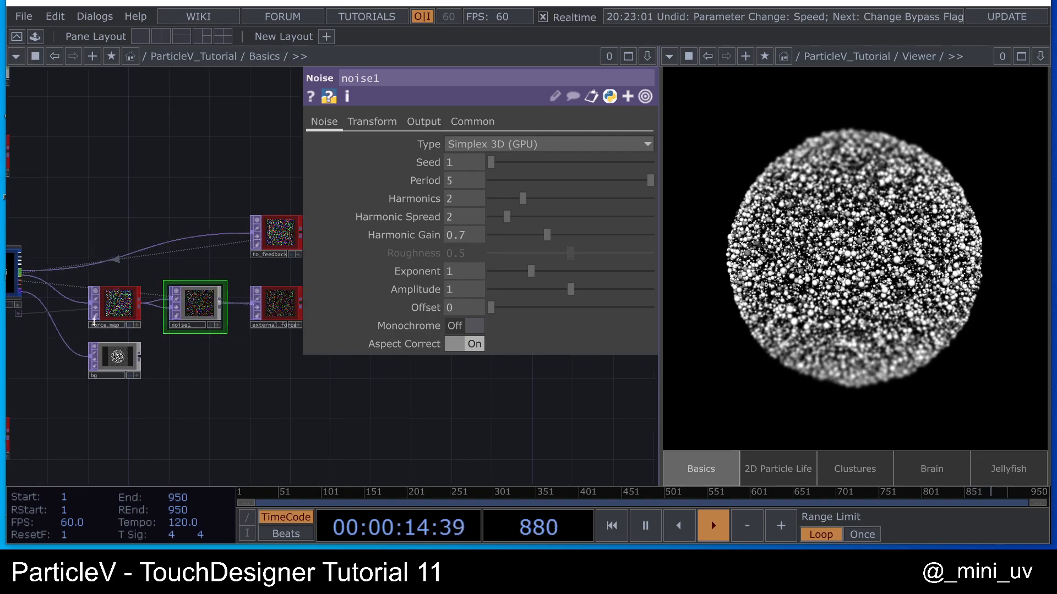
{"action": "left_click_drag", "start_coordinate": [115, 210], "coordinate": [179, 213]}
- Try an External Force Amout of 1 on ParticleV and raise it to 5
{"action": "left_click", "coordinate": [52, 275]}
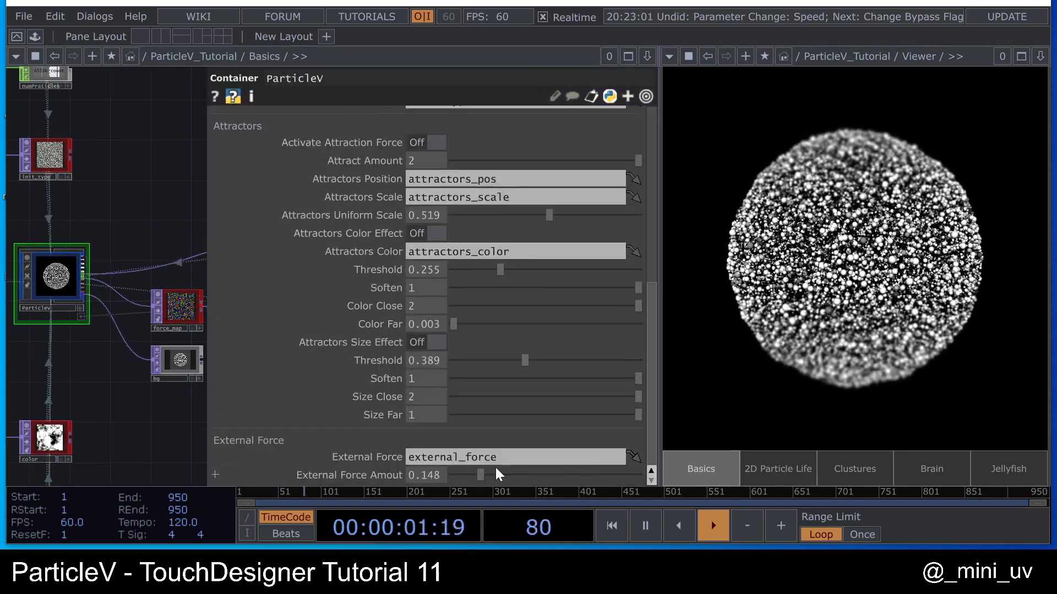
{"action": "left_click", "coordinate": [427, 475]}
{"action": "type", "text": "1"}
{"action": "key", "text": "Return"}
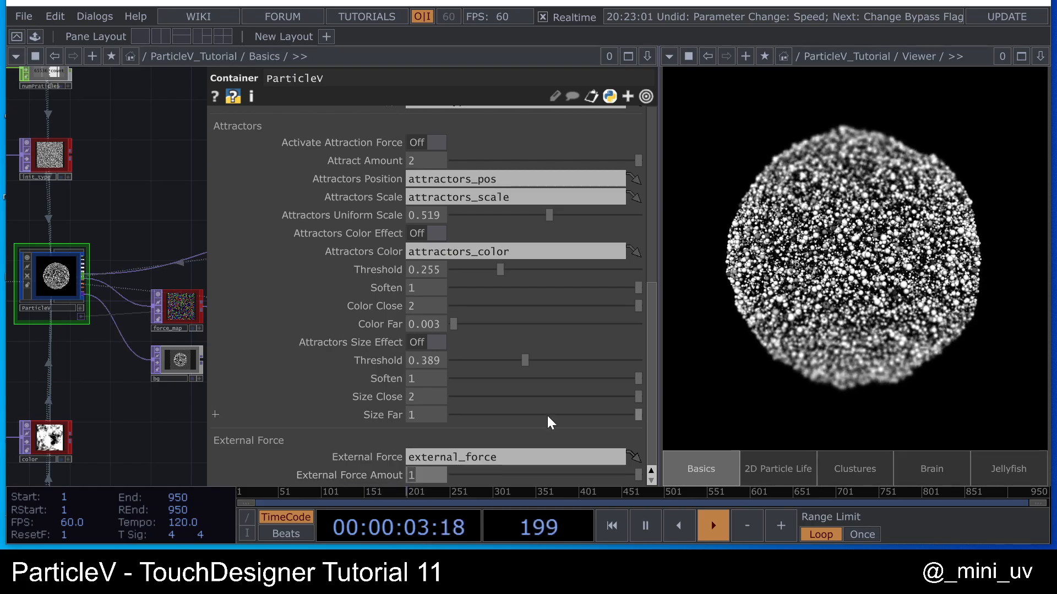
{"action": "type", "text": "5"}
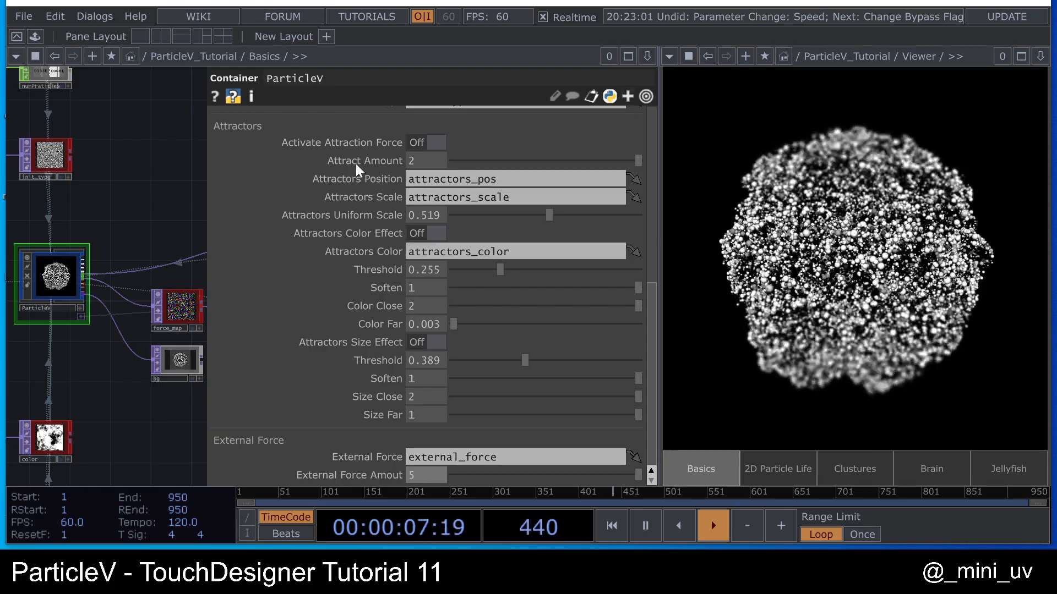
- Turn off the Box / Sphere toggle in ParticleV's Render parameters
{"action": "scroll", "coordinate": [405, 226], "scroll_direction": "up", "scroll_amount": 10}
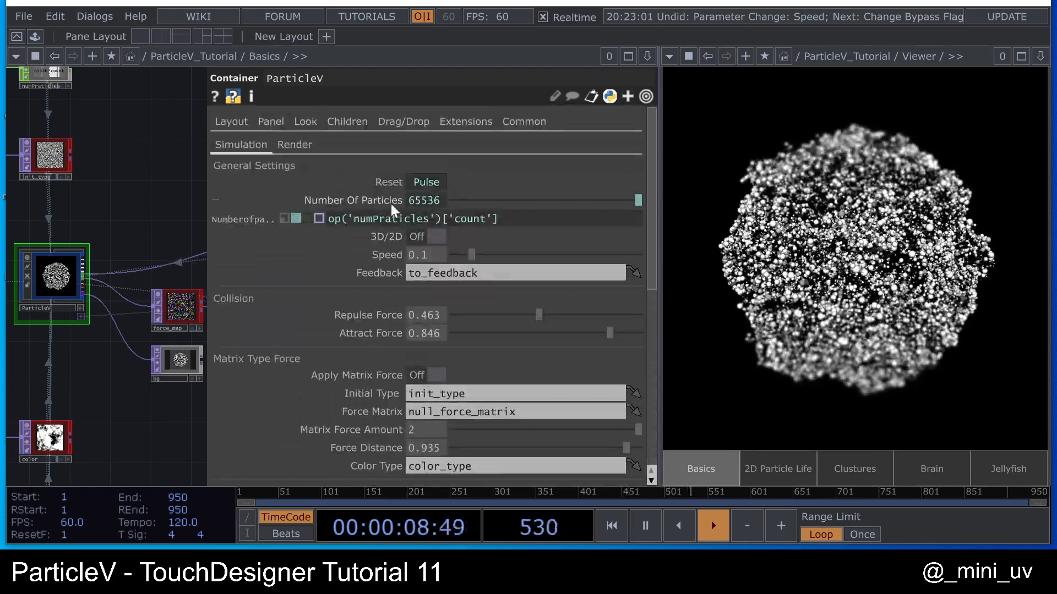
{"action": "left_click", "coordinate": [296, 145]}
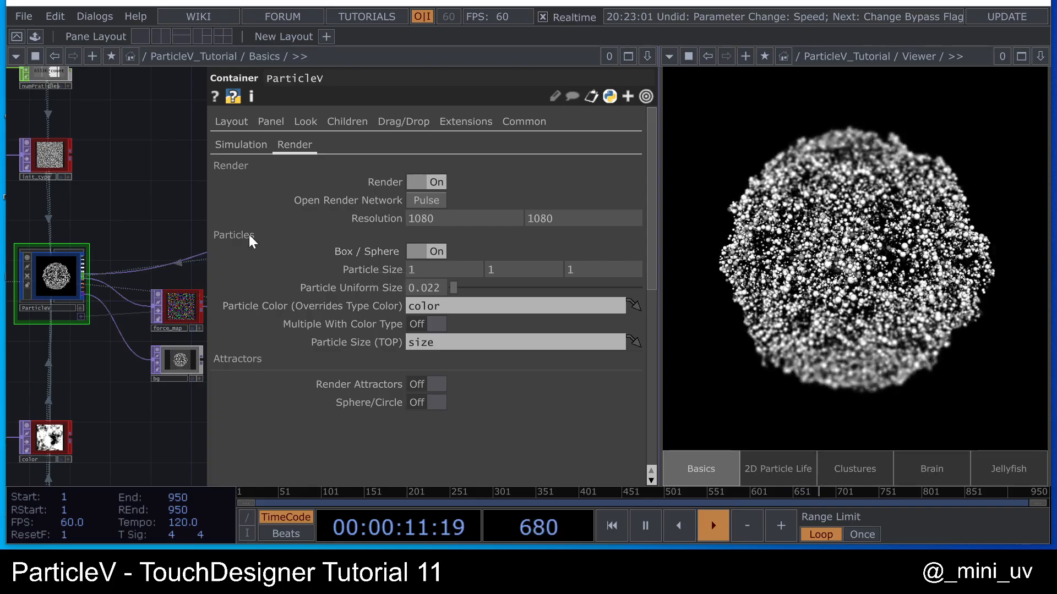
{"action": "left_click", "coordinate": [433, 253]}
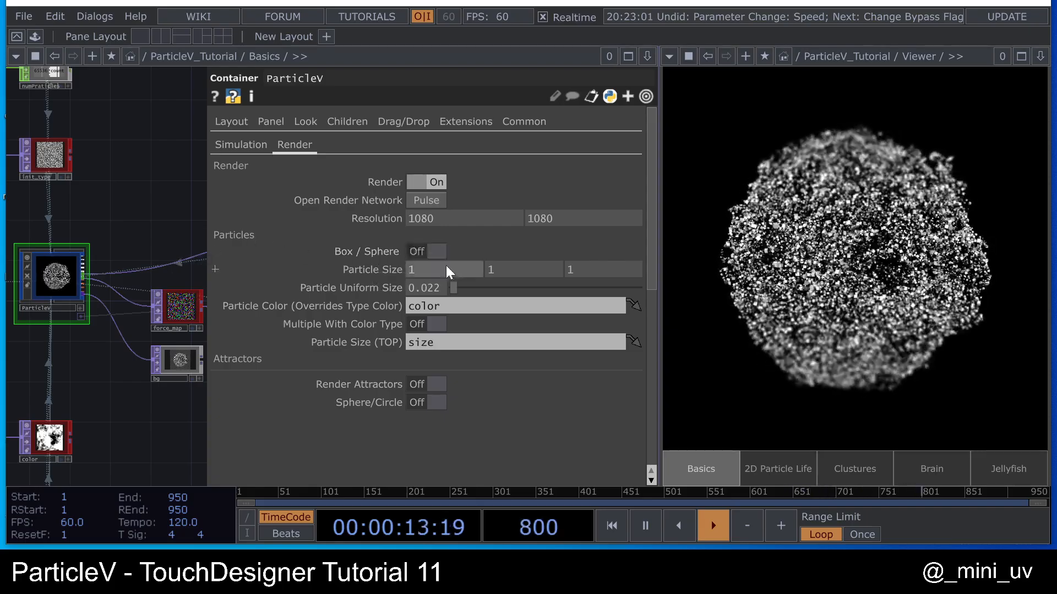
- Try a first Particle Size value of 3 in ParticleV's Render parameters and raise it to 4
{"action": "left_click", "coordinate": [438, 267]}
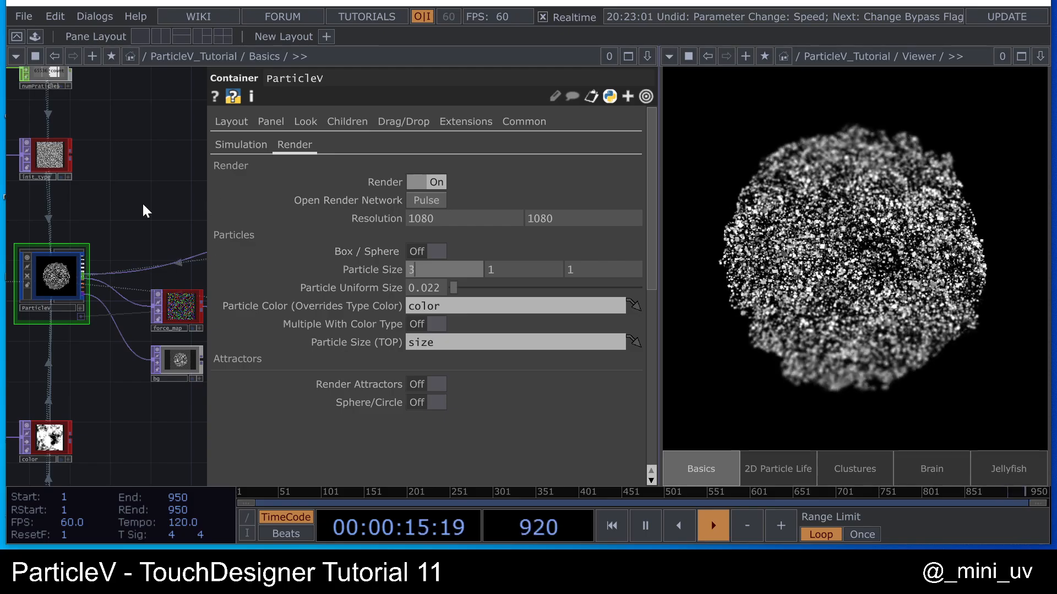
{"action": "key", "text": "BackSpace"}
{"action": "type", "text": "3"}
{"action": "key", "text": "Return"}
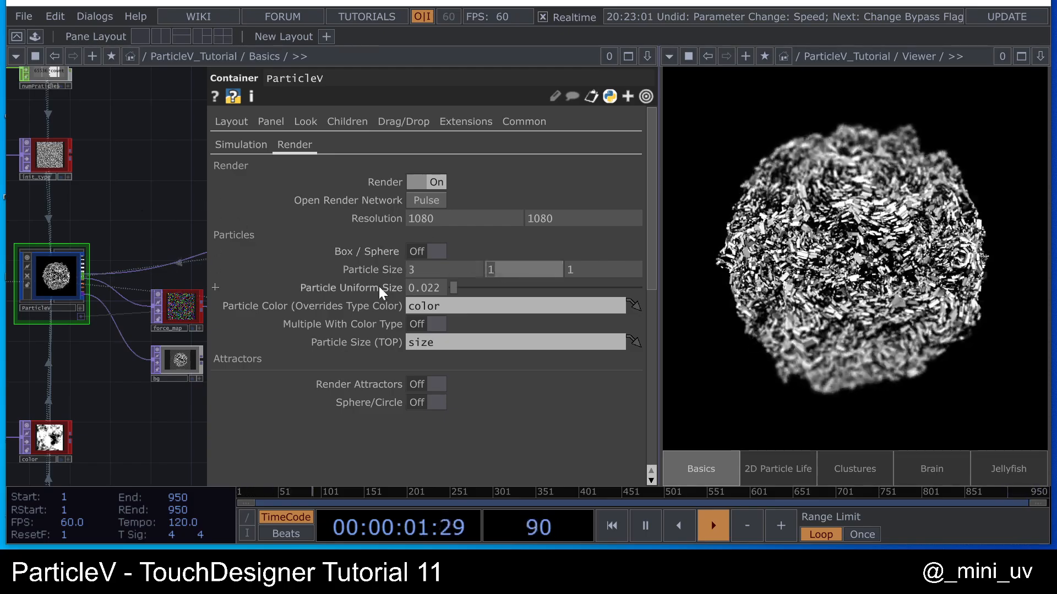
{"action": "left_click", "coordinate": [417, 270]}
{"action": "key", "text": "BackSpace"}
{"action": "type", "text": "4"}
{"action": "key", "text": "Return"}
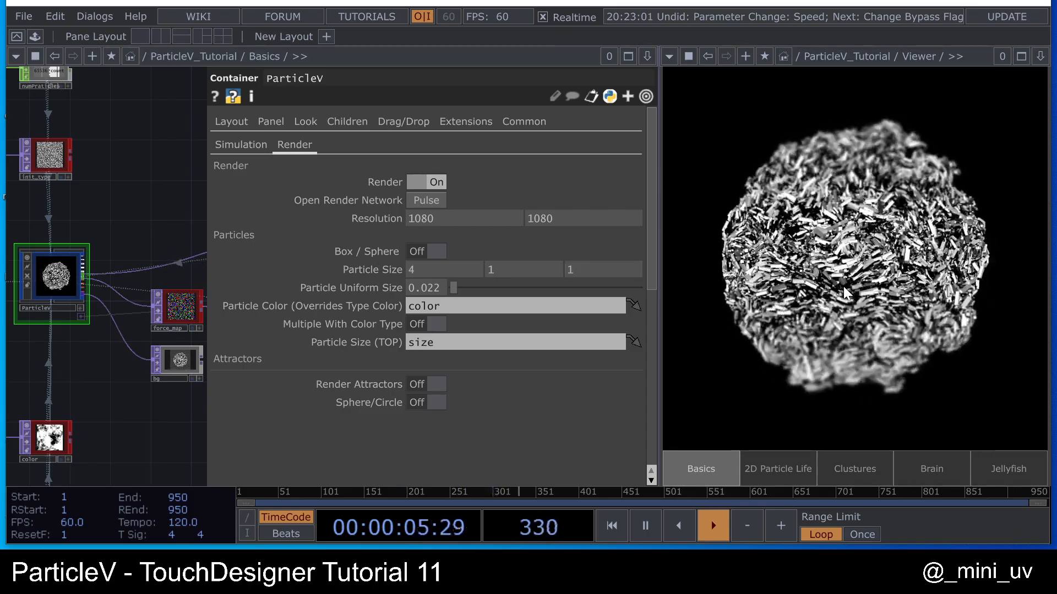
{"action": "scroll", "coordinate": [145, 275], "scroll_direction": "down", "scroll_amount": 5}
{"action": "scroll", "coordinate": [145, 280], "scroll_direction": "up", "scroll_amount": 10}
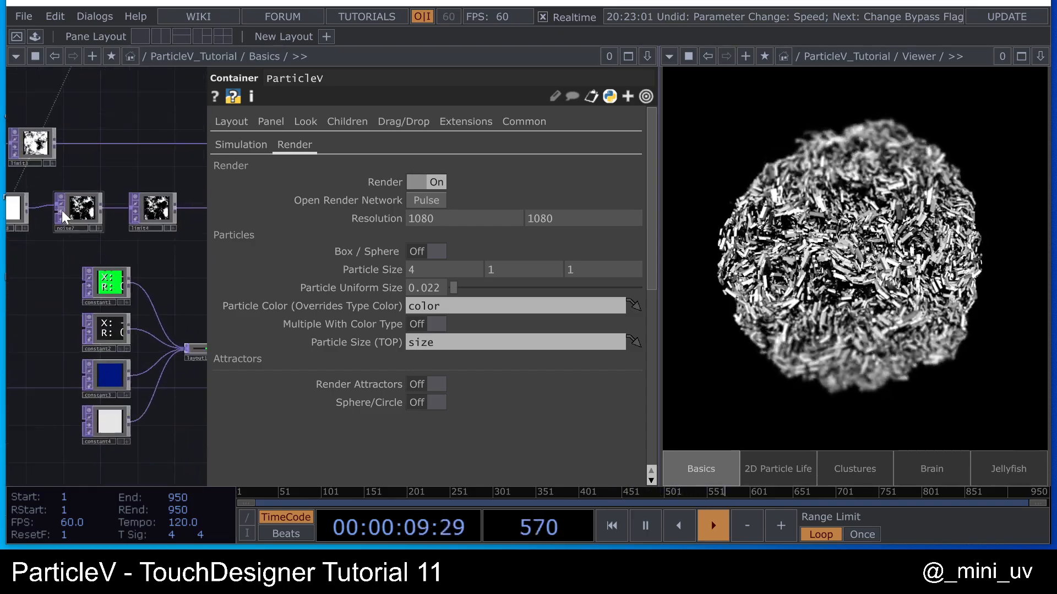
{"action": "scroll", "coordinate": [62, 211], "scroll_direction": "up", "scroll_amount": 5}
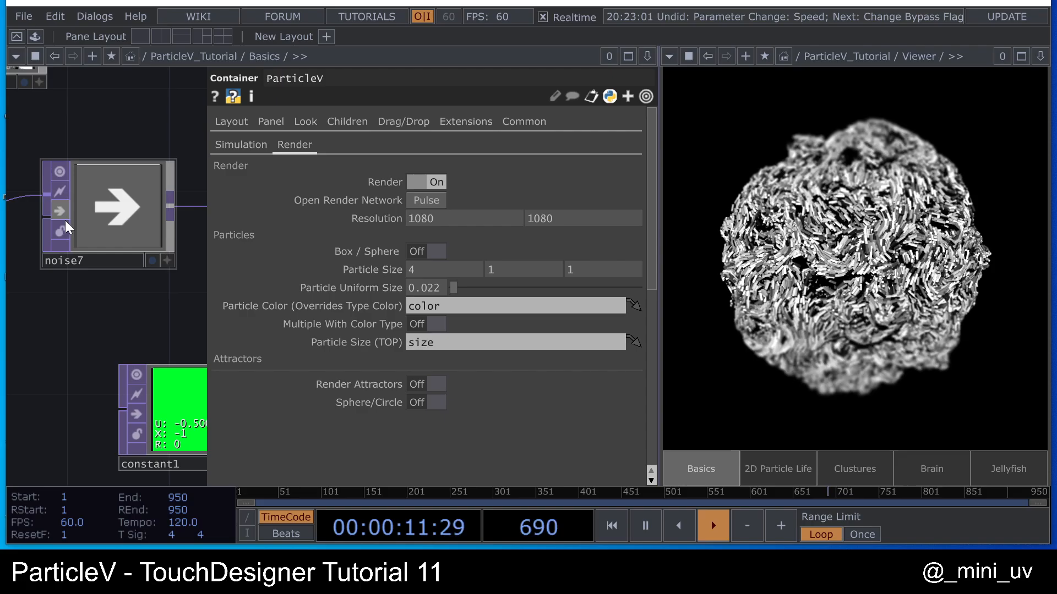
{"action": "scroll", "coordinate": [65, 220], "scroll_direction": "down", "scroll_amount": 8}
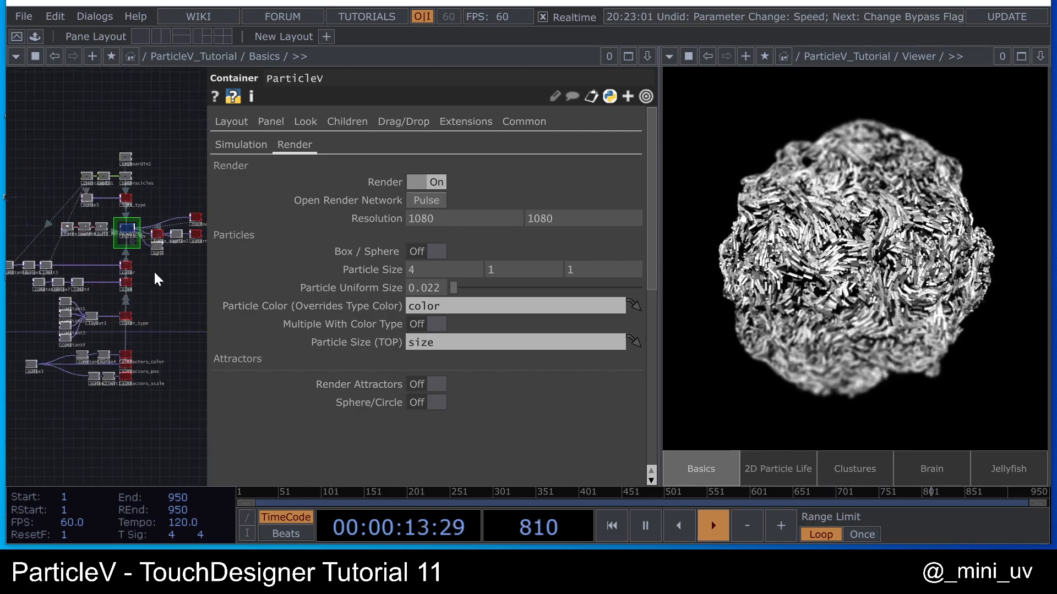
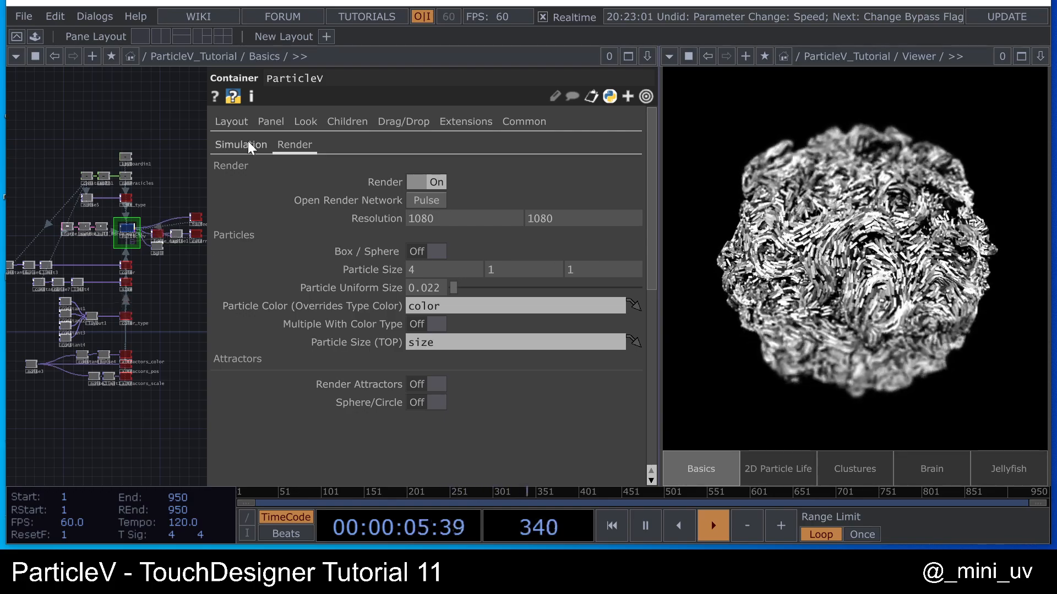
- Review the External Force settings in ParticleV's Simulation parameters
{"action": "left_click", "coordinate": [242, 145]}
{"action": "scroll", "coordinate": [518, 424], "scroll_direction": "down", "scroll_amount": 10}
{"action": "scroll", "coordinate": [520, 454], "scroll_direction": "down", "scroll_amount": 5}
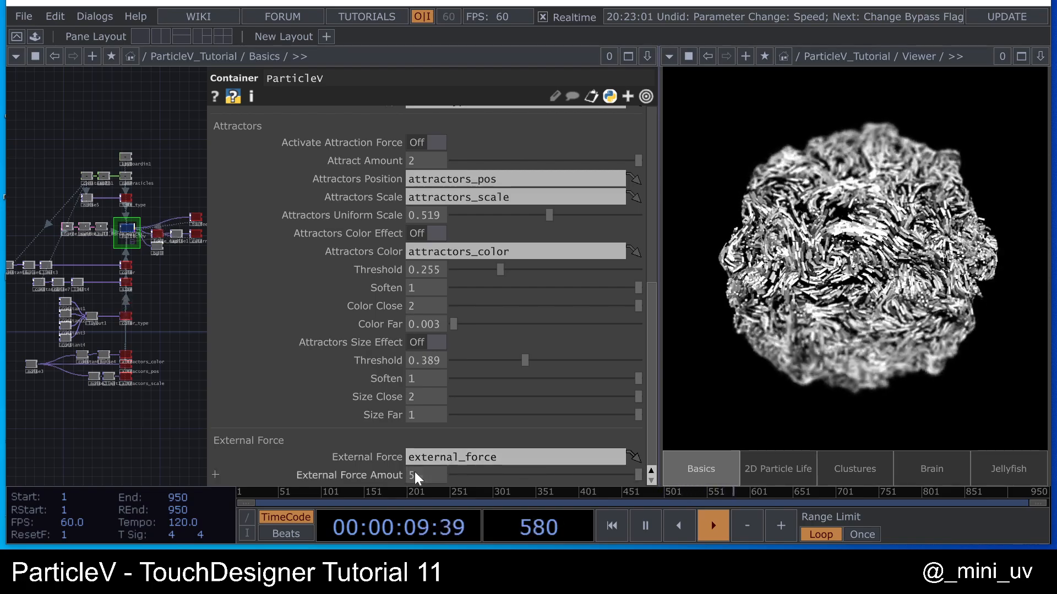
{"action": "scroll", "coordinate": [159, 246], "scroll_direction": "up", "scroll_amount": 5}
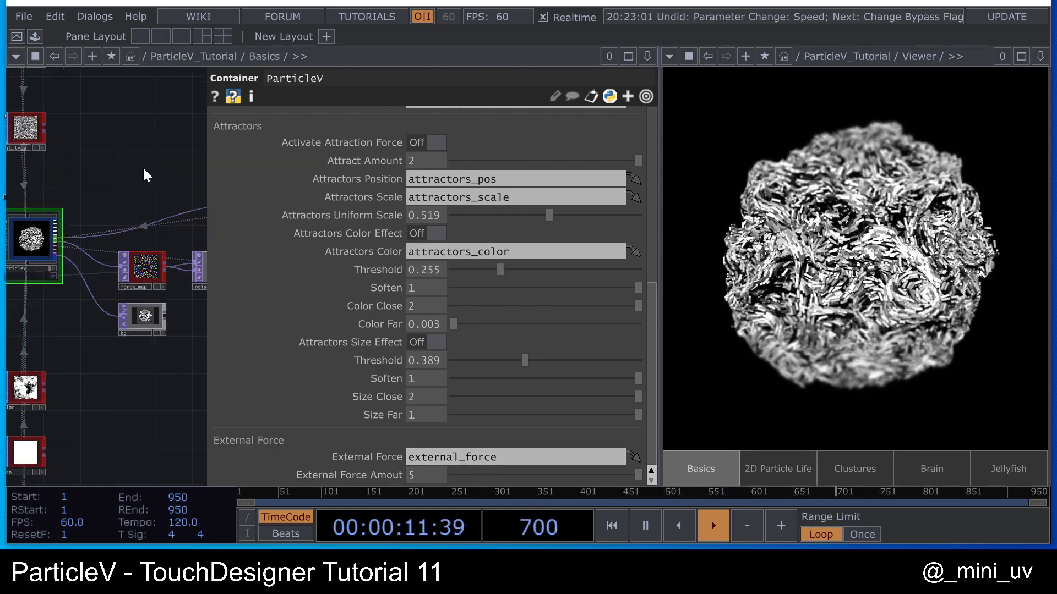
- Close ParticleV's parameters and inspect its force map output connected to the force_map operator
{"action": "key", "text": "p"}
{"action": "left_click_drag", "start_coordinate": [213, 153], "coordinate": [410, 133]}
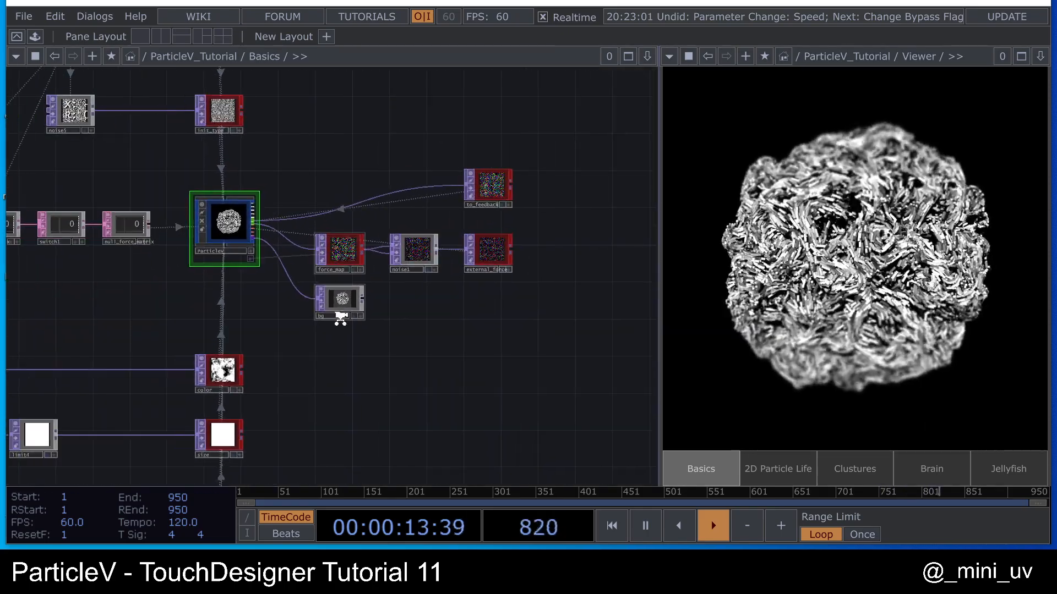
{"action": "scroll", "coordinate": [342, 315], "scroll_direction": "up", "scroll_amount": 3}
{"action": "scroll", "coordinate": [379, 289], "scroll_direction": "up", "scroll_amount": 3}
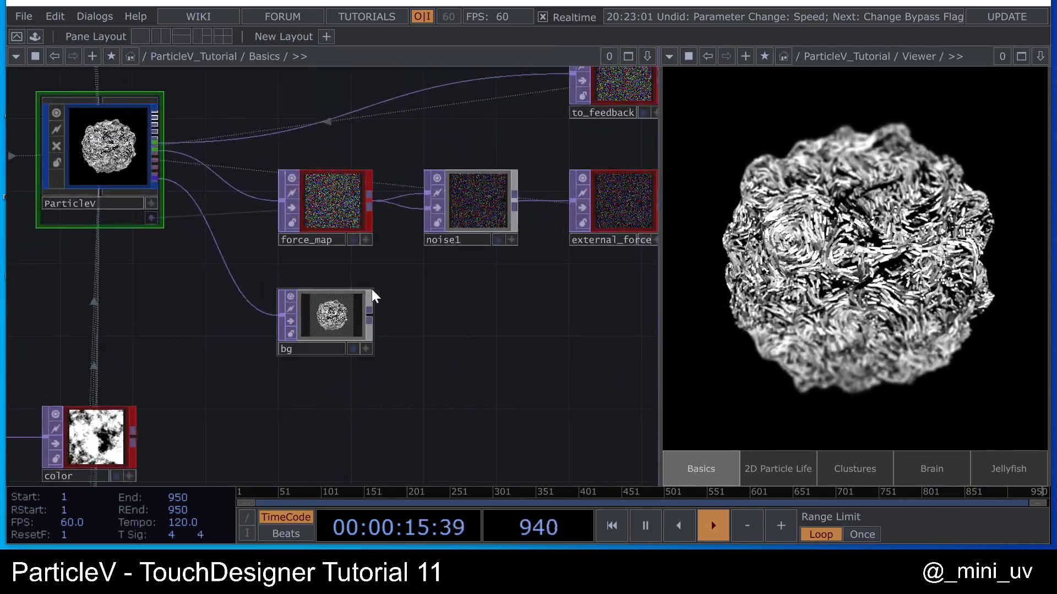
{"action": "left_click", "coordinate": [371, 292]}
{"action": "scroll", "coordinate": [145, 147], "scroll_direction": "up", "scroll_amount": 5}
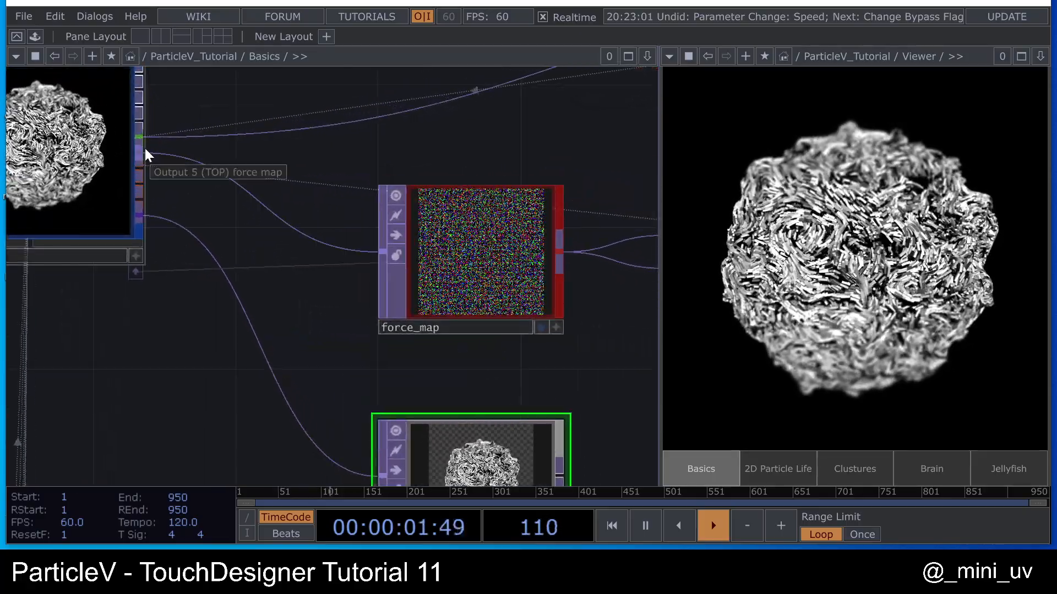
{"action": "left_click_drag", "start_coordinate": [178, 223], "coordinate": [302, 240]}
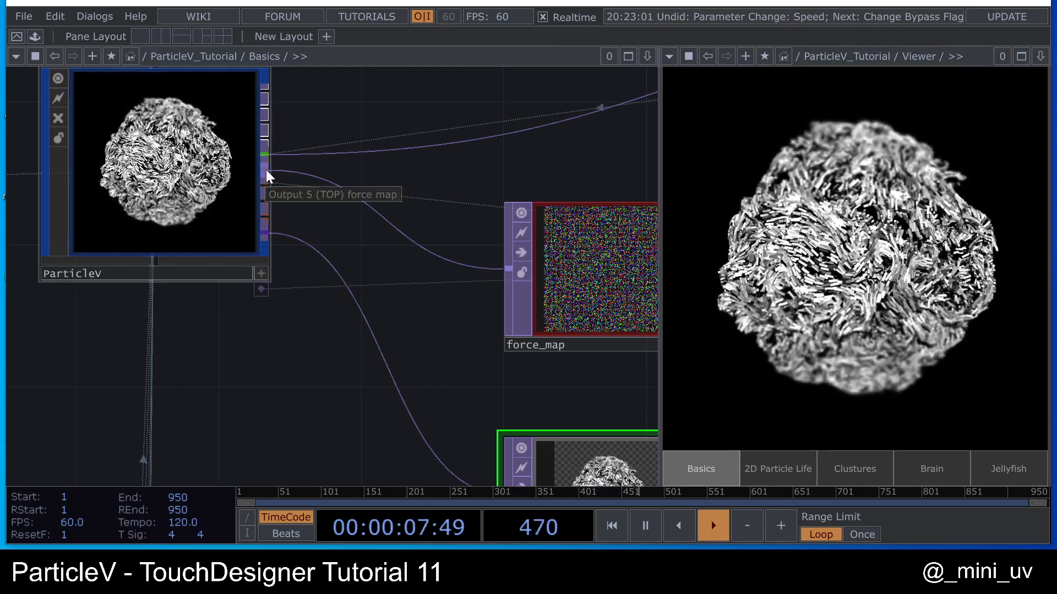
{"action": "left_click", "coordinate": [270, 171]}
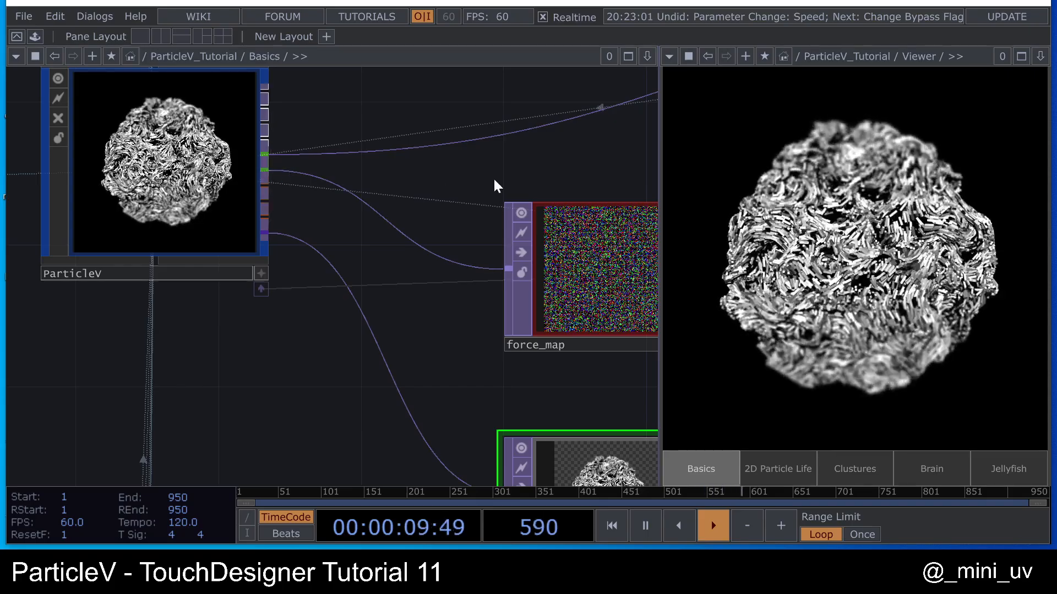
{"action": "left_click_drag", "start_coordinate": [493, 184], "coordinate": [288, 177]}
{"action": "scroll", "coordinate": [288, 176], "scroll_direction": "down", "scroll_amount": 3}
- Collapse the force_map operator docked to ParticleV and expand it again
{"action": "left_click", "coordinate": [328, 227]}
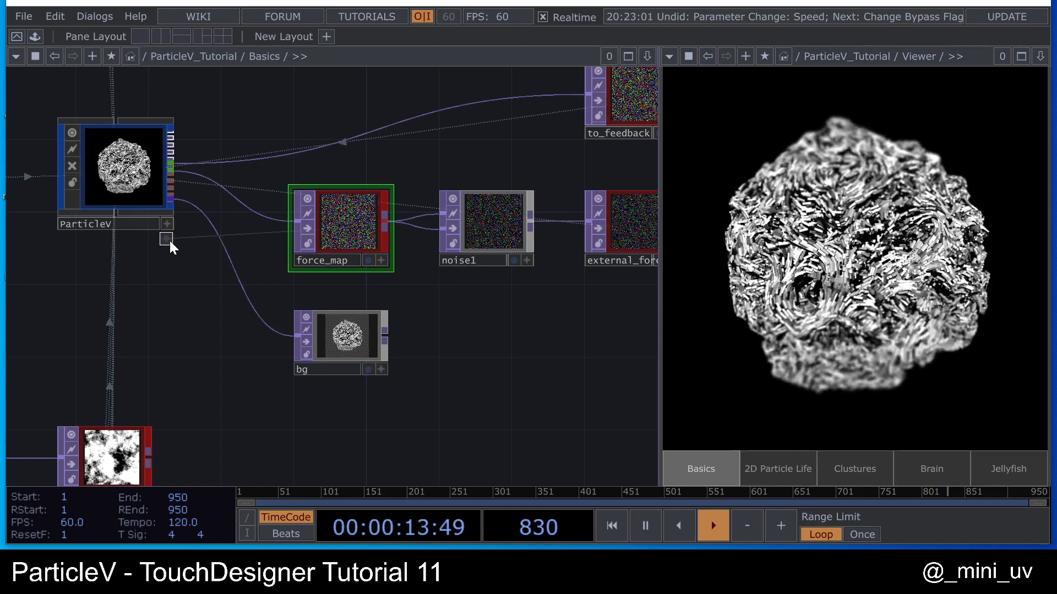
{"action": "left_click", "coordinate": [170, 239]}
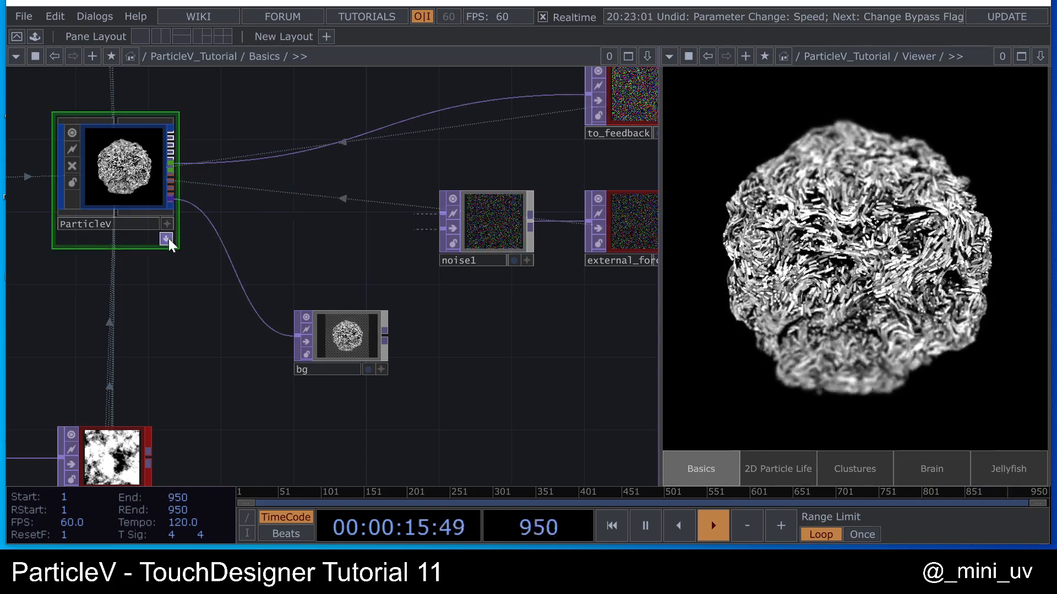
{"action": "left_click", "coordinate": [351, 221]}
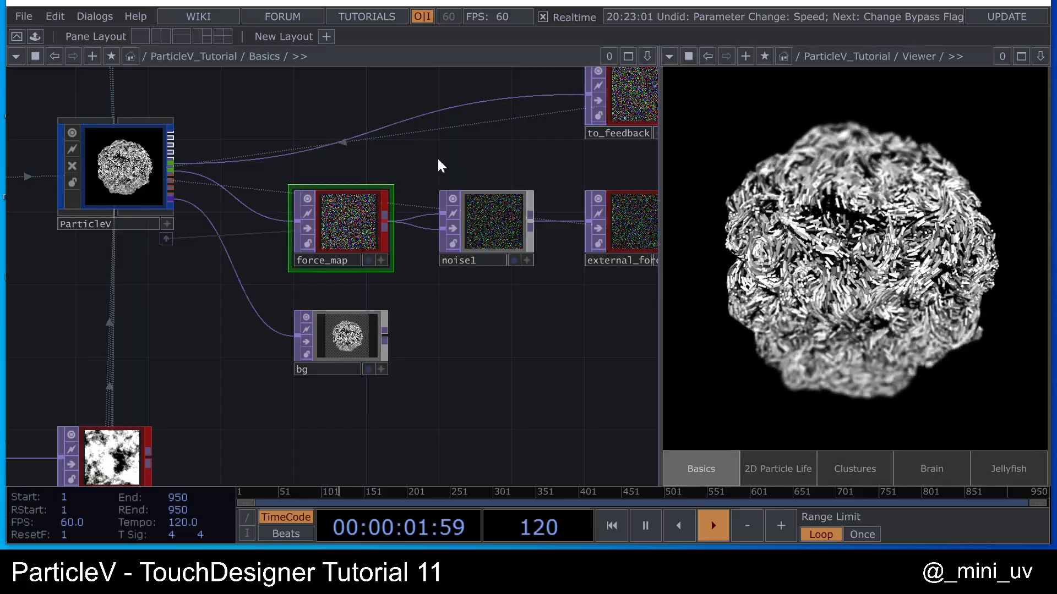
{"action": "left_click_drag", "start_coordinate": [437, 157], "coordinate": [417, 170]}
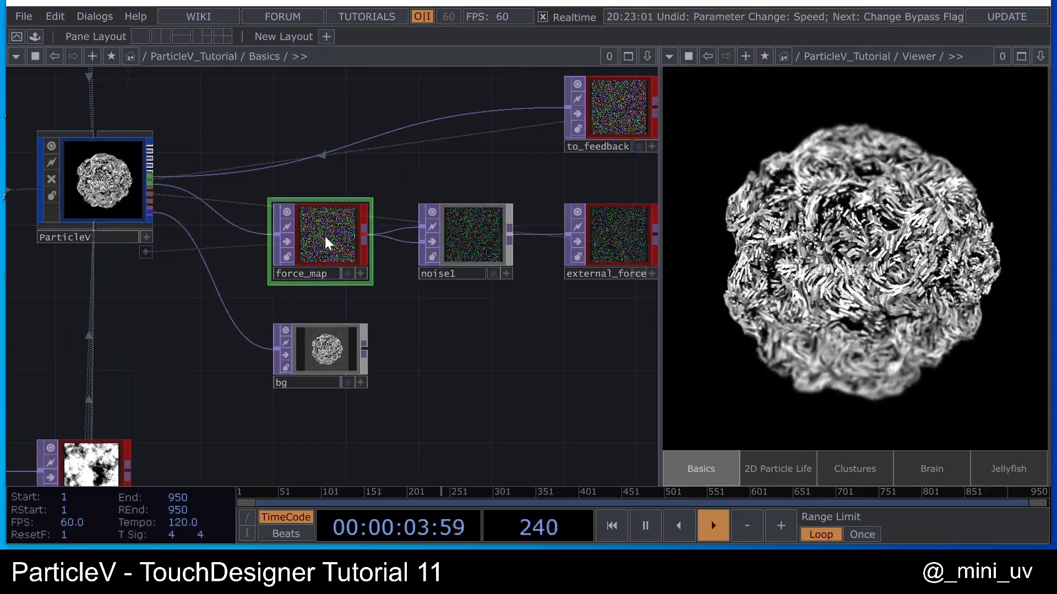
- Inspect the connection from force_map into noise1's Noise Coordinate Map input
{"action": "left_click_drag", "start_coordinate": [459, 340], "coordinate": [355, 363]}
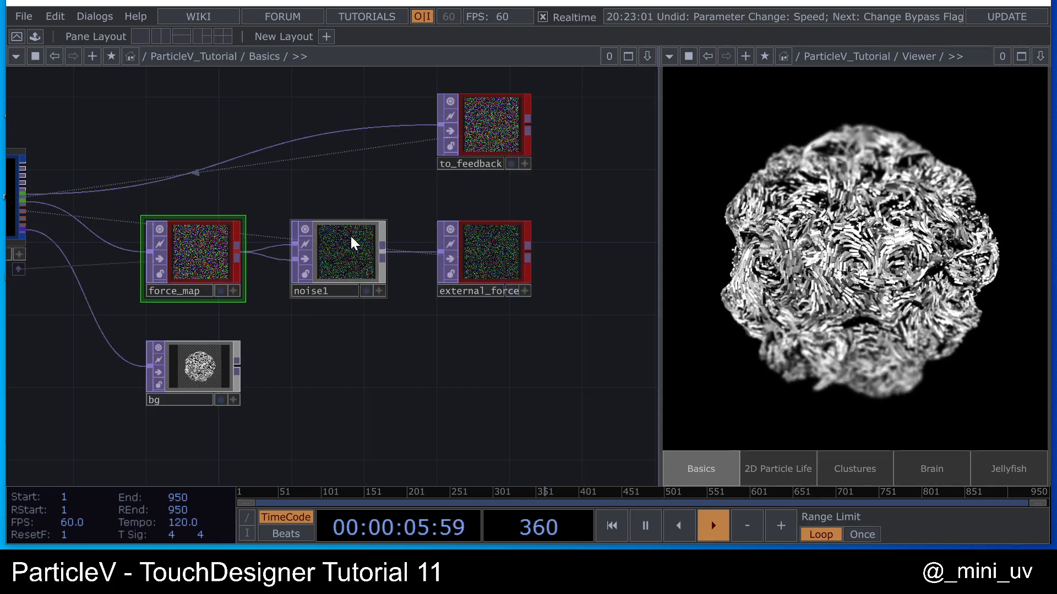
{"action": "left_click", "coordinate": [355, 268]}
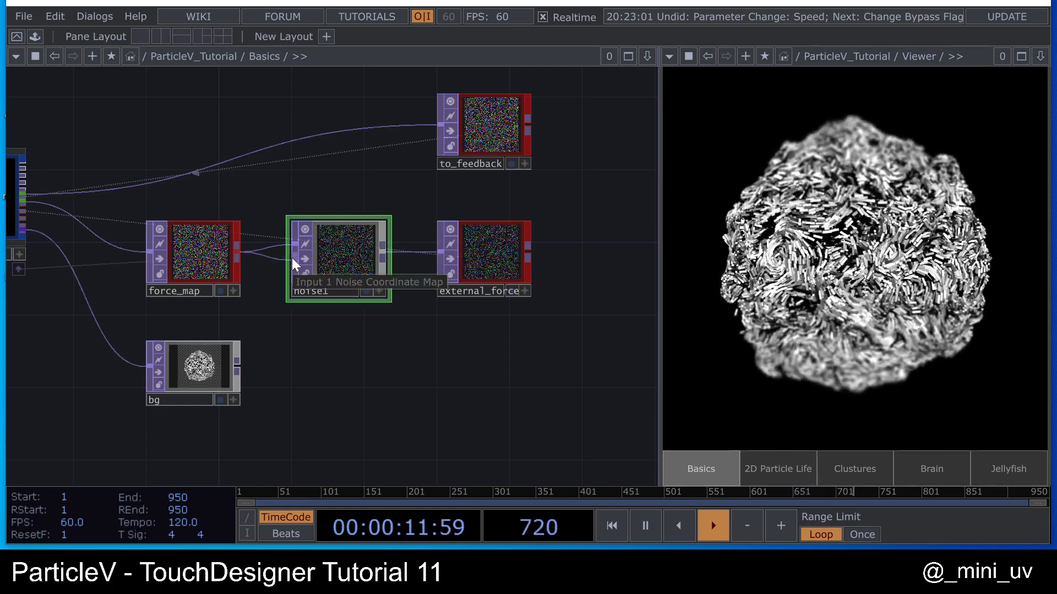
{"action": "left_click", "coordinate": [213, 253]}
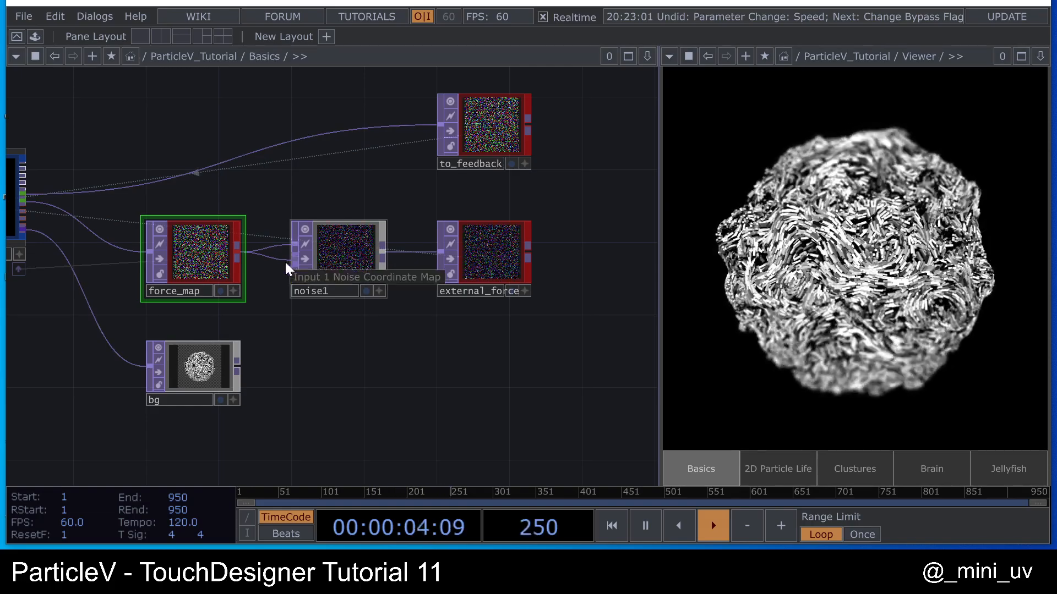
{"action": "scroll", "coordinate": [299, 245], "scroll_direction": "up", "scroll_amount": 2}
{"action": "scroll", "coordinate": [300, 247], "scroll_direction": "up", "scroll_amount": 1}
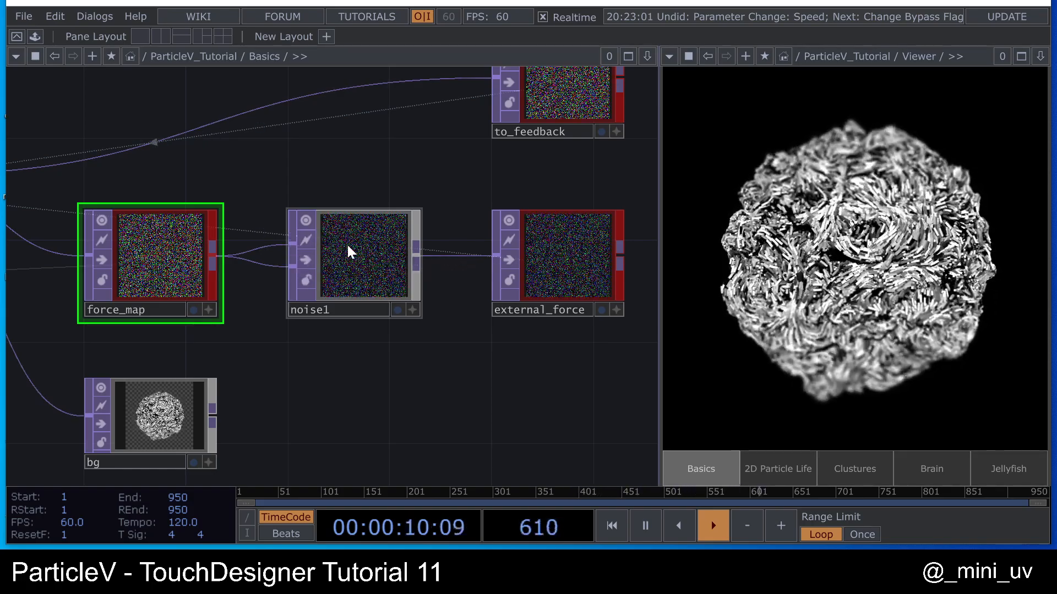
- Check the Noise and Output parameters of noise1, including its RGB setting
{"action": "left_click", "coordinate": [367, 252]}
{"action": "key", "text": "p"}
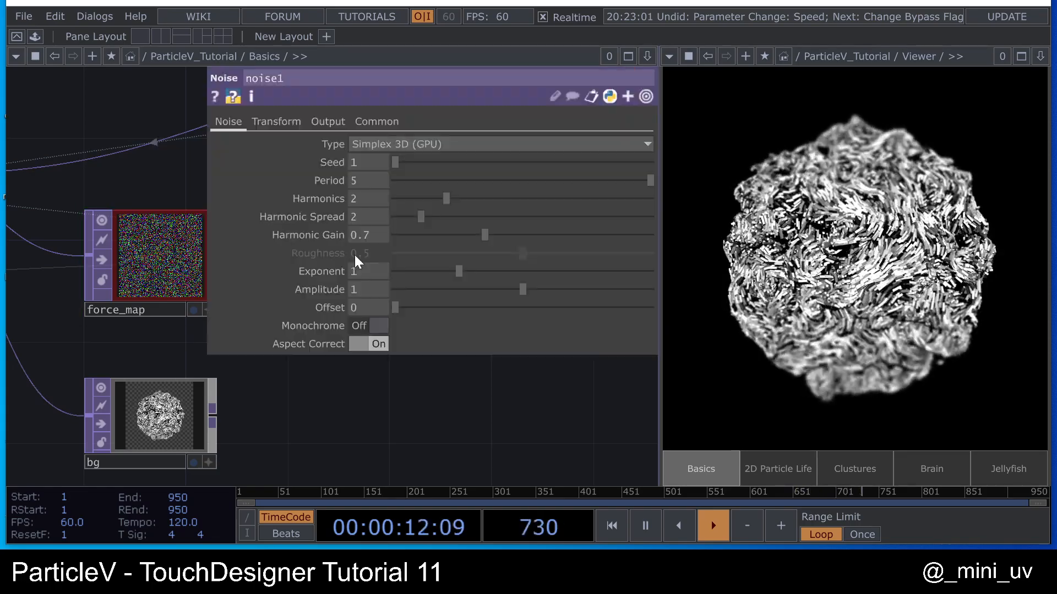
{"action": "left_click", "coordinate": [326, 121]}
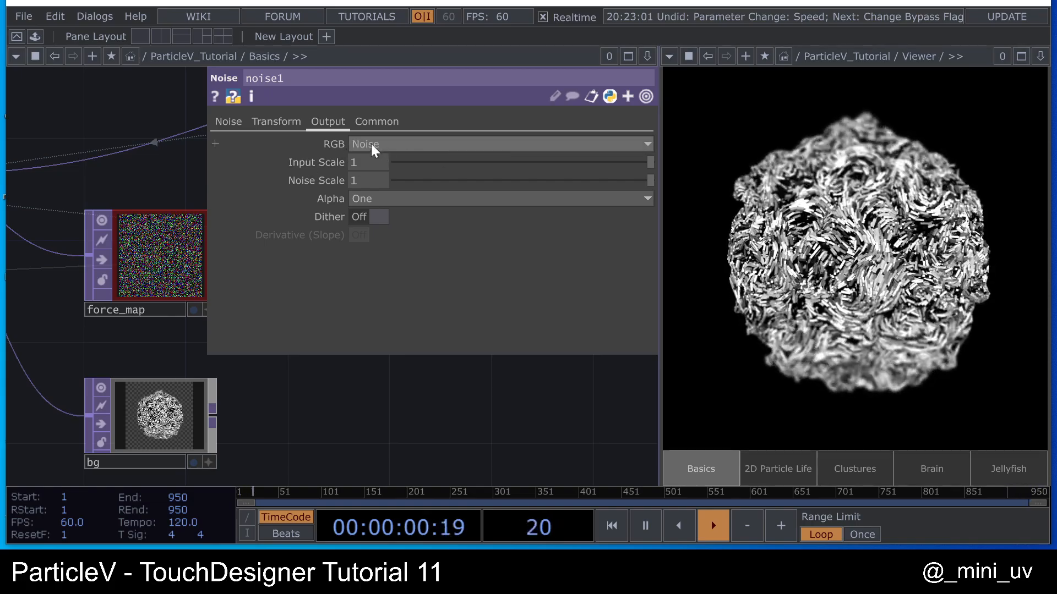
{"action": "key", "text": "p"}
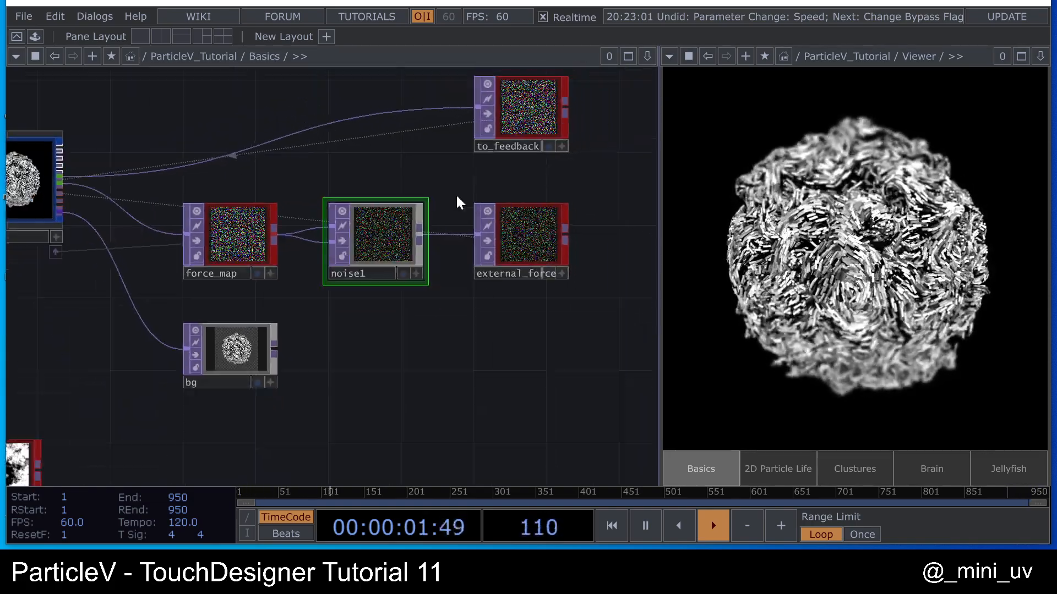
- Inspect the external_force Null after noise1 and its reference in ParticleV's External Force parameter
{"action": "left_click", "coordinate": [540, 229]}
{"action": "scroll", "coordinate": [527, 270], "scroll_direction": "up", "scroll_amount": 2}
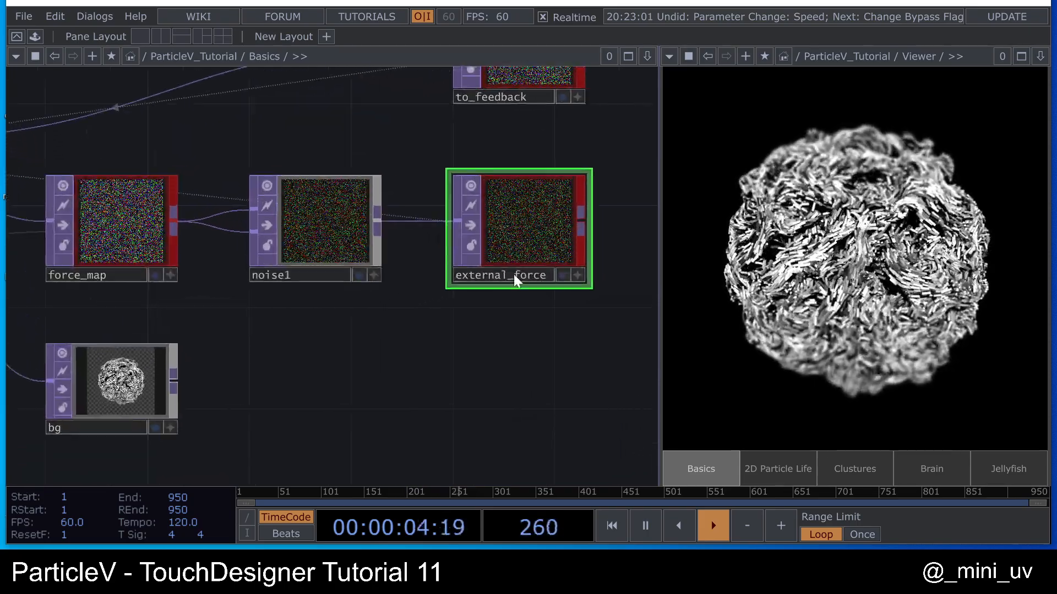
{"action": "scroll", "coordinate": [538, 245], "scroll_direction": "down", "scroll_amount": 5}
{"action": "left_click", "coordinate": [256, 212]}
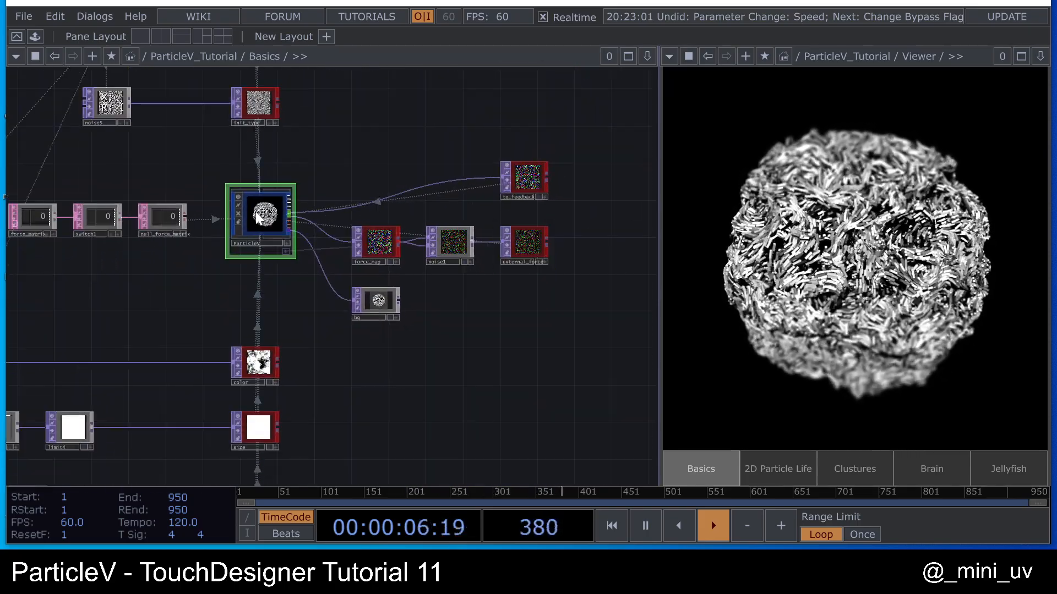
{"action": "key", "text": "p"}
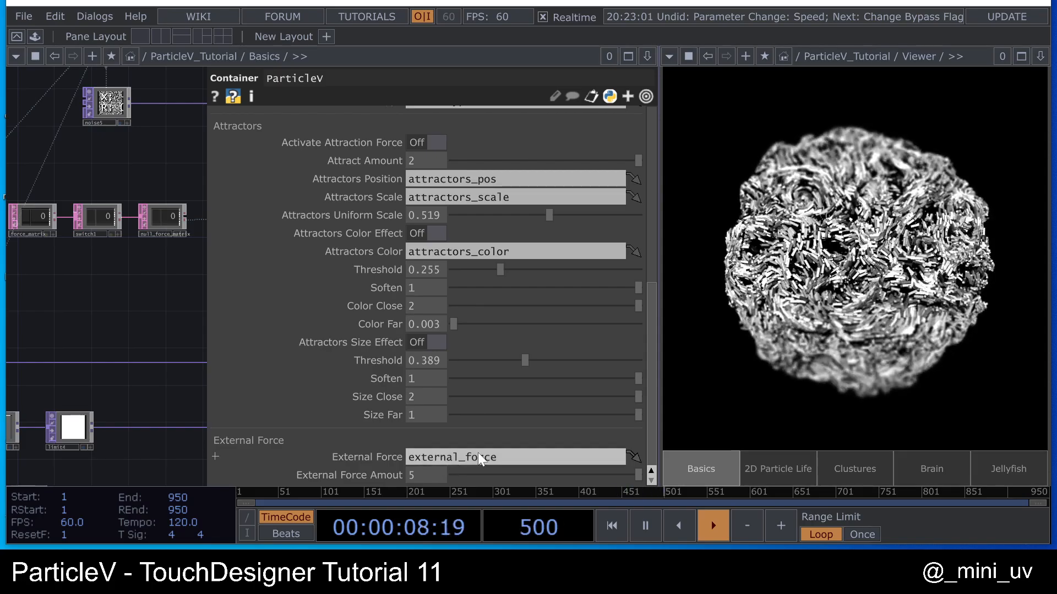
{"action": "key", "text": "p"}
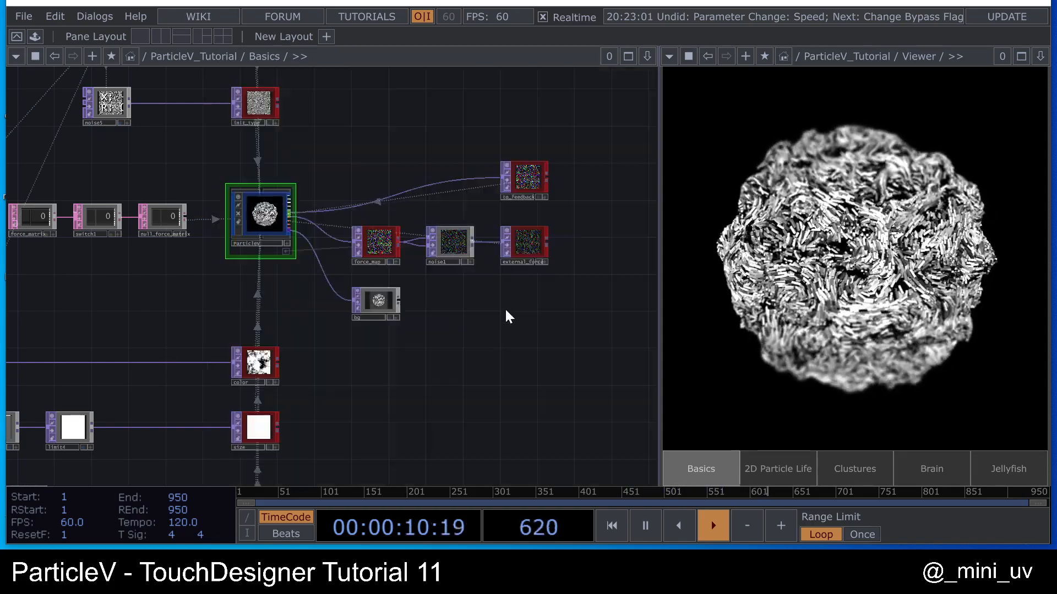
- Look over the network inside the ParticleV component and return to the Basics network
{"action": "scroll", "coordinate": [252, 221], "scroll_direction": "up", "scroll_amount": 2}
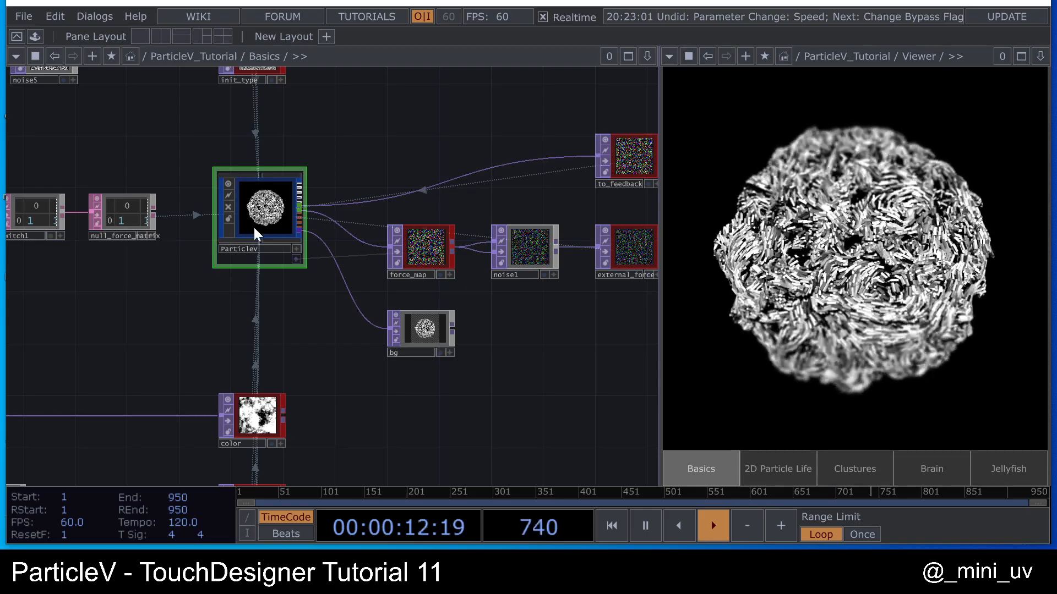
{"action": "key", "text": "i"}
{"action": "key", "text": "h"}
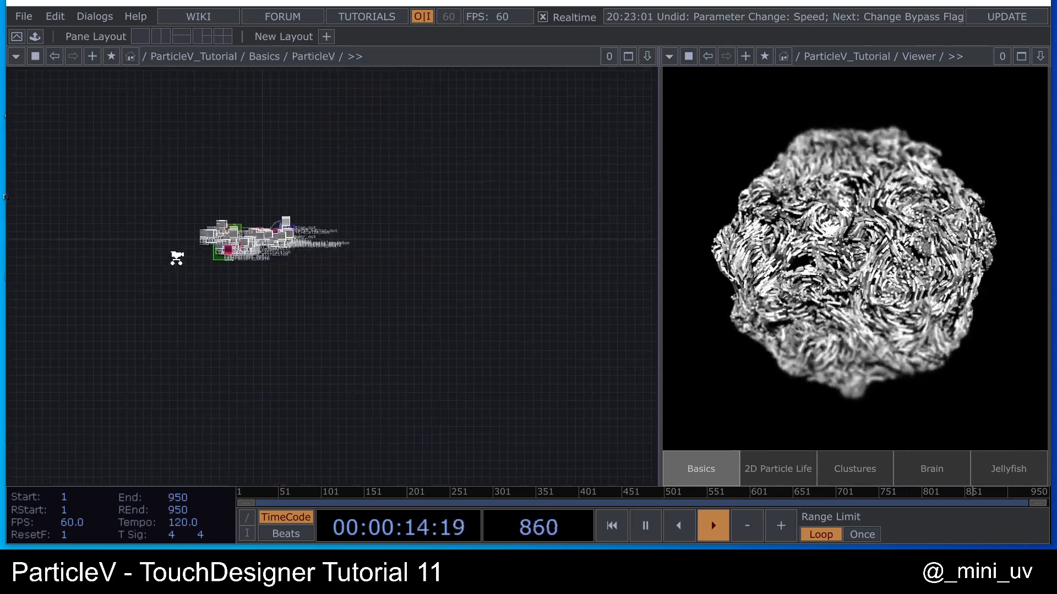
{"action": "key", "text": "u"}
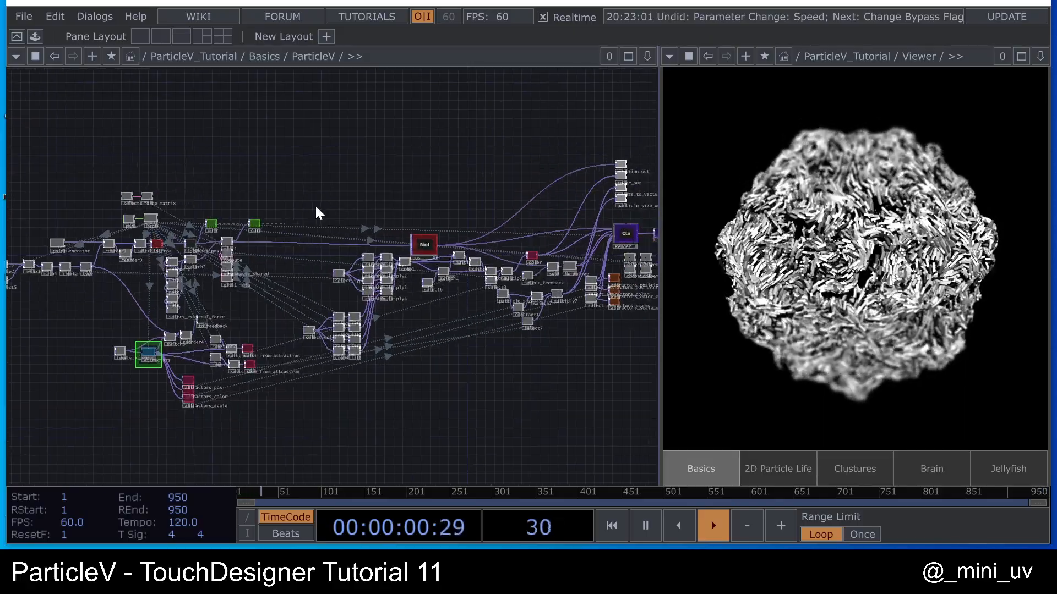
{"action": "scroll", "coordinate": [318, 210], "scroll_direction": "down", "scroll_amount": 6}
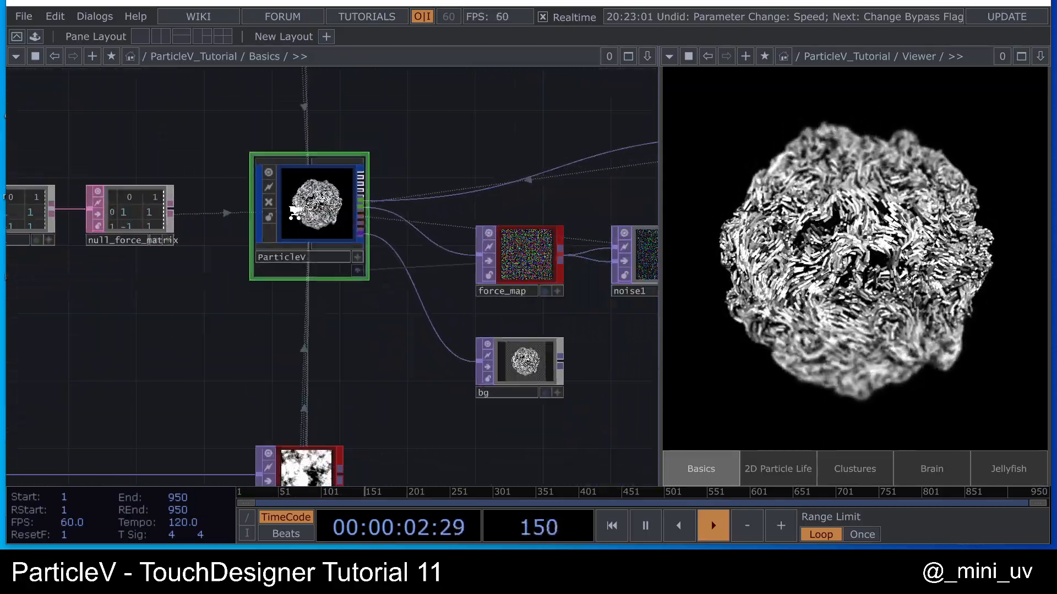
- Color the noise1 node blue in the Basics network
{"action": "scroll", "coordinate": [527, 227], "scroll_direction": "up", "scroll_amount": 3}
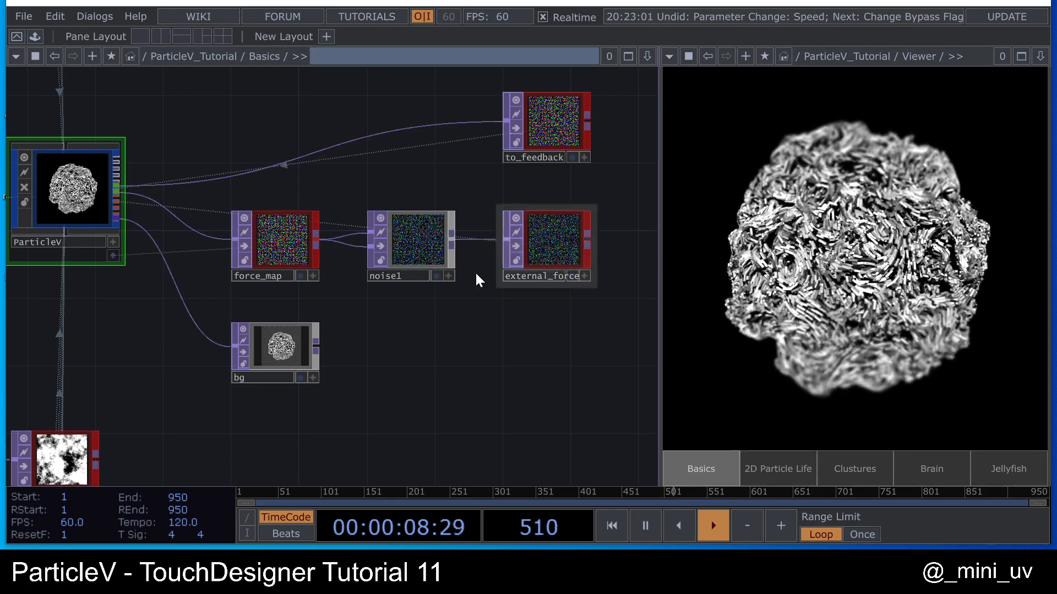
{"action": "left_click", "coordinate": [417, 236]}
{"action": "key", "text": "c"}
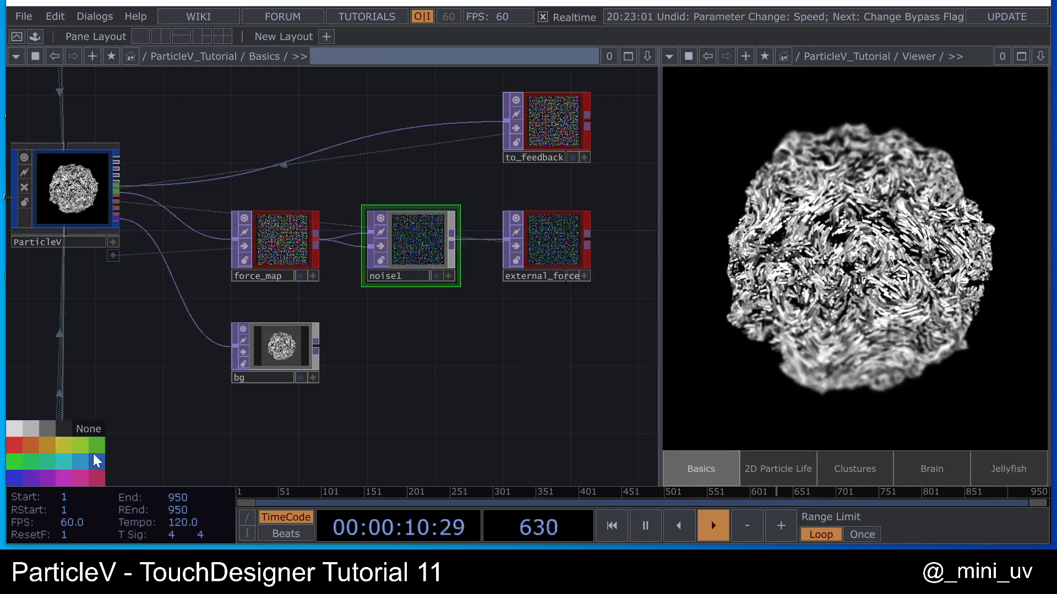
{"action": "left_click", "coordinate": [16, 476]}
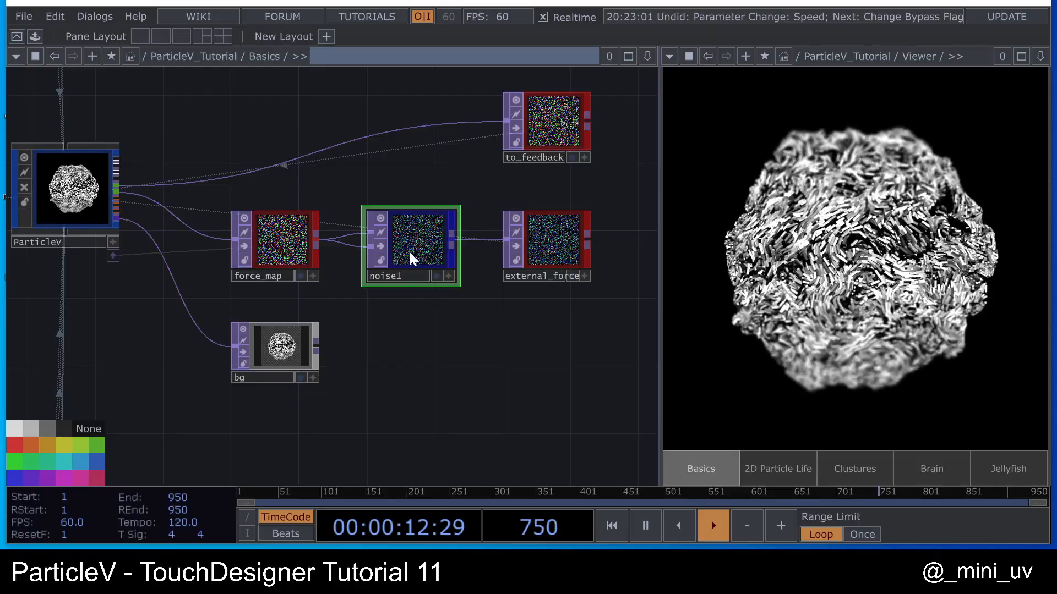
- Set noise1's Period to 2 and its Harmonics to 0
{"action": "key", "text": "p"}
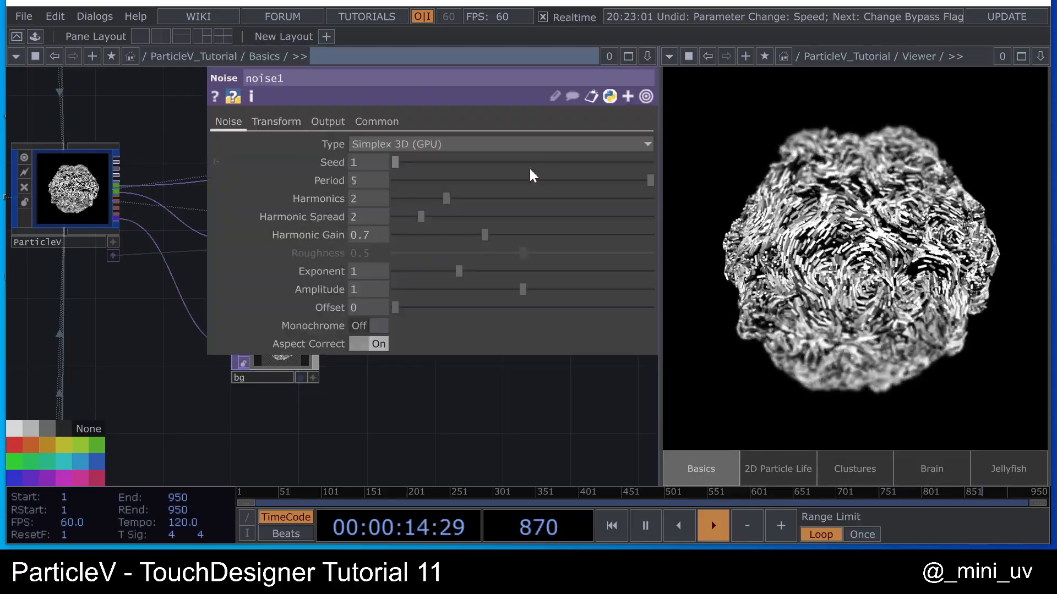
{"action": "left_click_drag", "start_coordinate": [530, 179], "coordinate": [654, 184]}
{"action": "left_click_drag", "start_coordinate": [446, 199], "coordinate": [350, 202]}
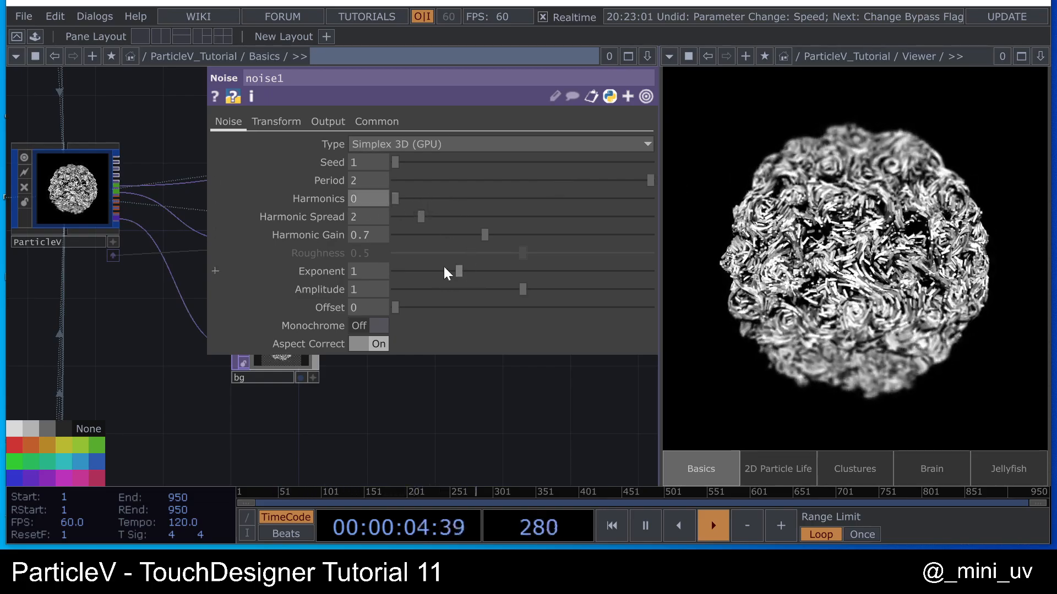
- Try an Amplitude of 2 on noise1 and undo the change
{"action": "left_click_drag", "start_coordinate": [554, 290], "coordinate": [664, 302]}
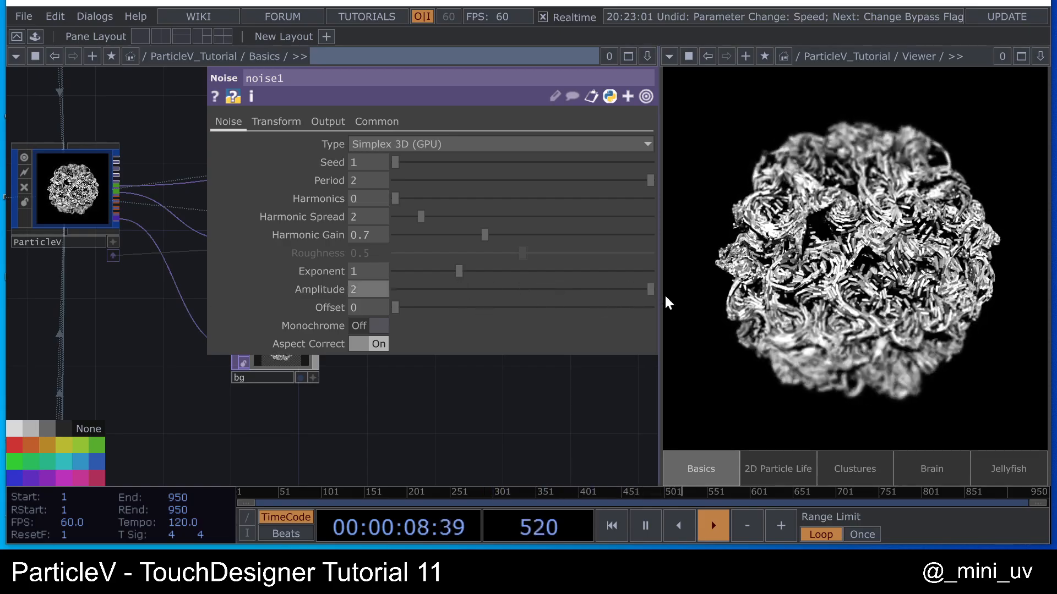
{"action": "key", "text": "ctrl+z"}
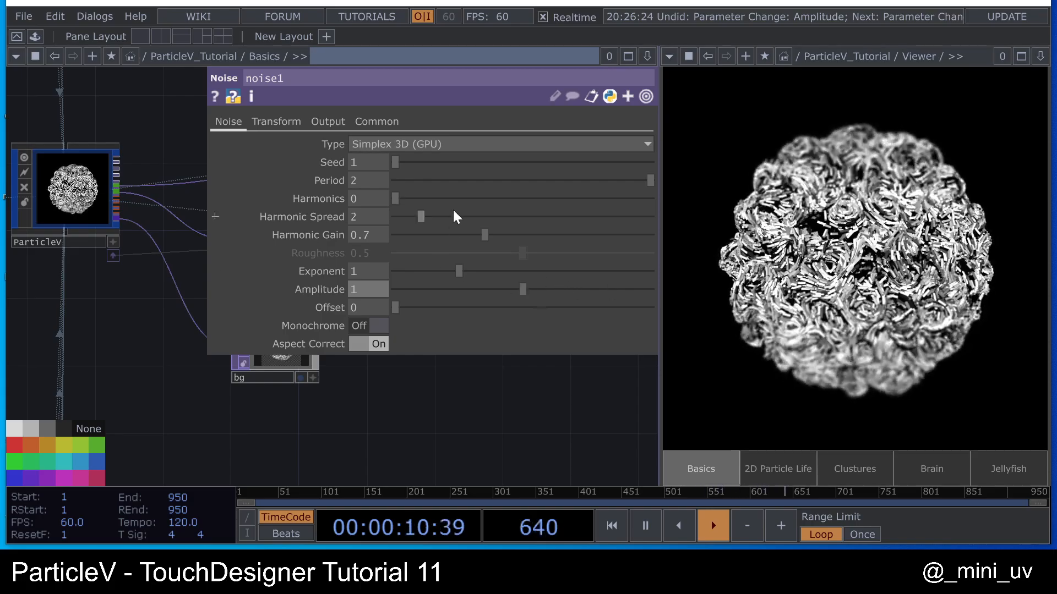
- Check noise1's noise Type and its Transform parameters, including the animated Z translation
{"action": "left_click", "coordinate": [413, 144]}
{"action": "left_click", "coordinate": [414, 144]}
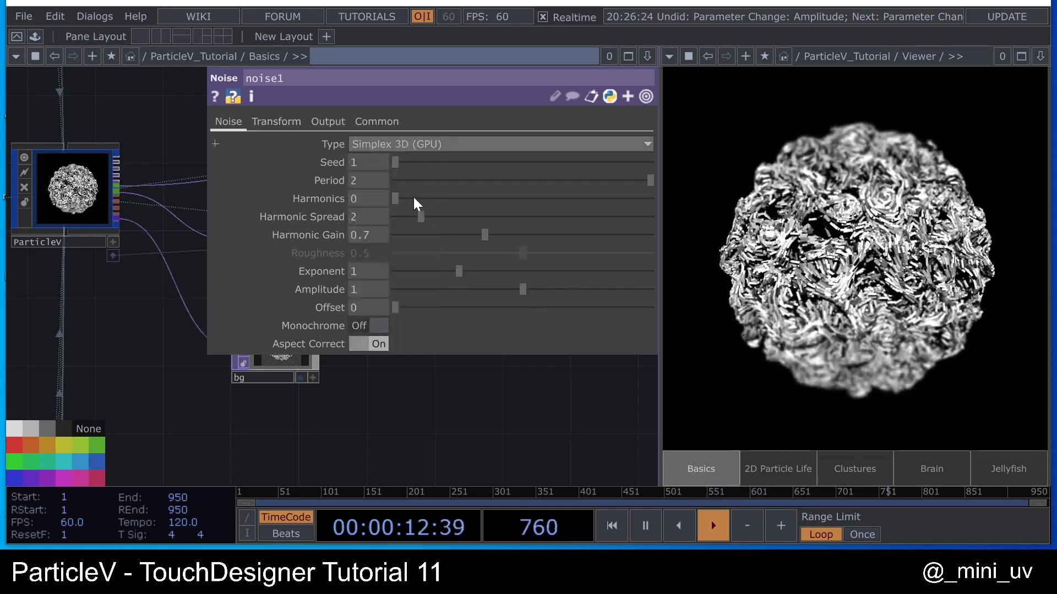
{"action": "left_click", "coordinate": [277, 121]}
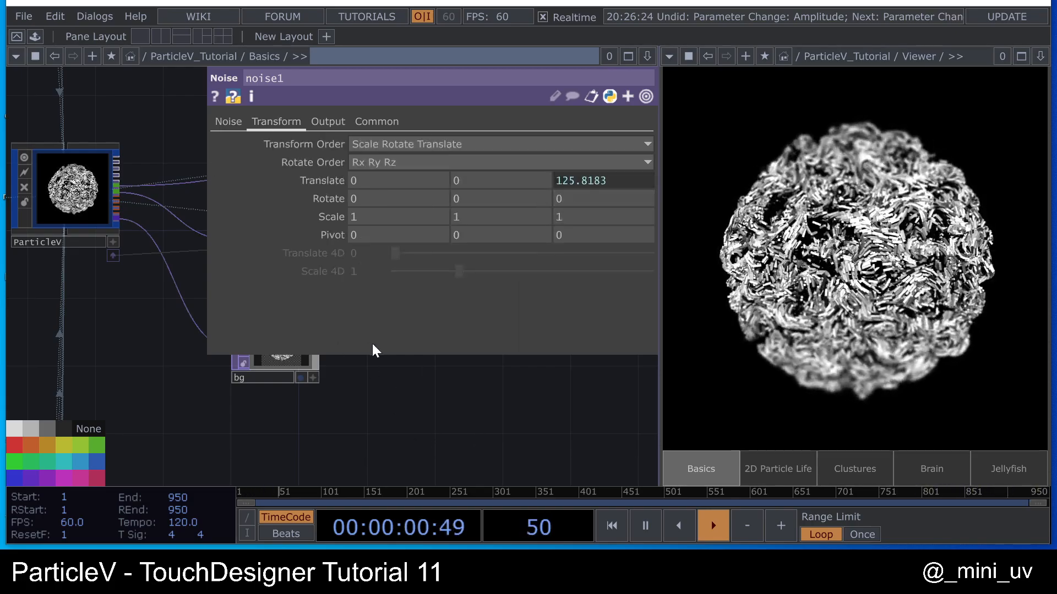
{"action": "key", "text": "p"}
- Try ParticleV's external force amount at 0 and 1, and restore it to 5
{"action": "scroll", "coordinate": [459, 368], "scroll_direction": "down", "scroll_amount": 6}
{"action": "left_click", "coordinate": [316, 303]}
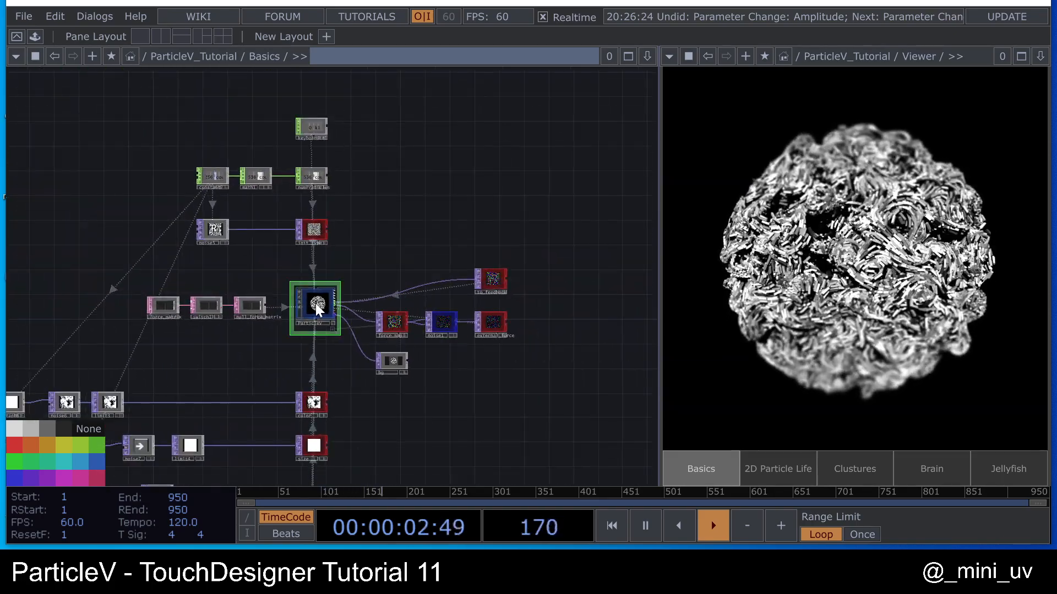
{"action": "key", "text": "p"}
{"action": "left_click_drag", "start_coordinate": [57, 218], "coordinate": [28, 187]}
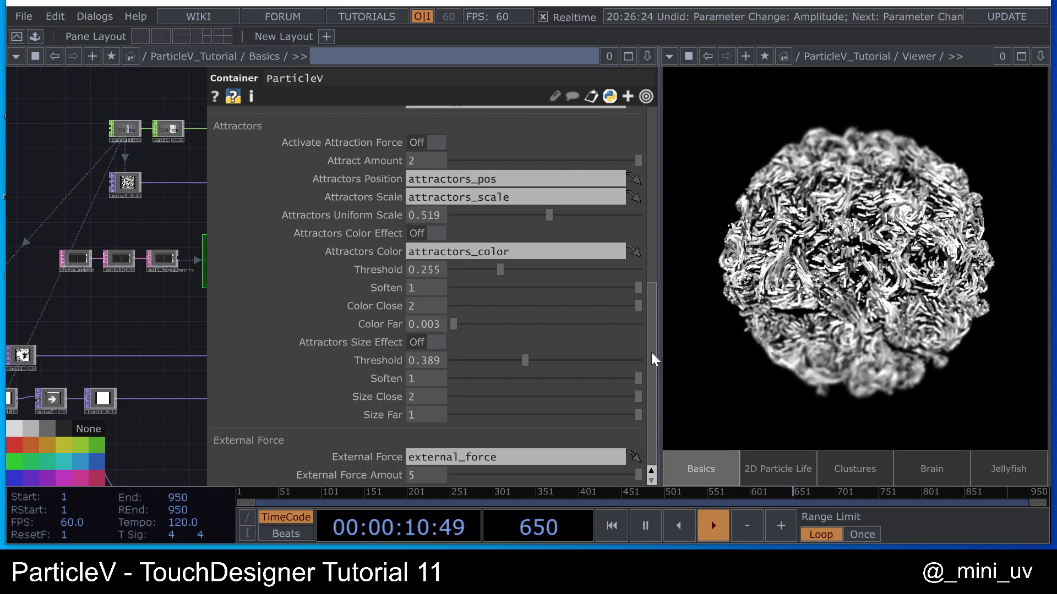
{"action": "left_click_drag", "start_coordinate": [551, 475], "coordinate": [172, 457]}
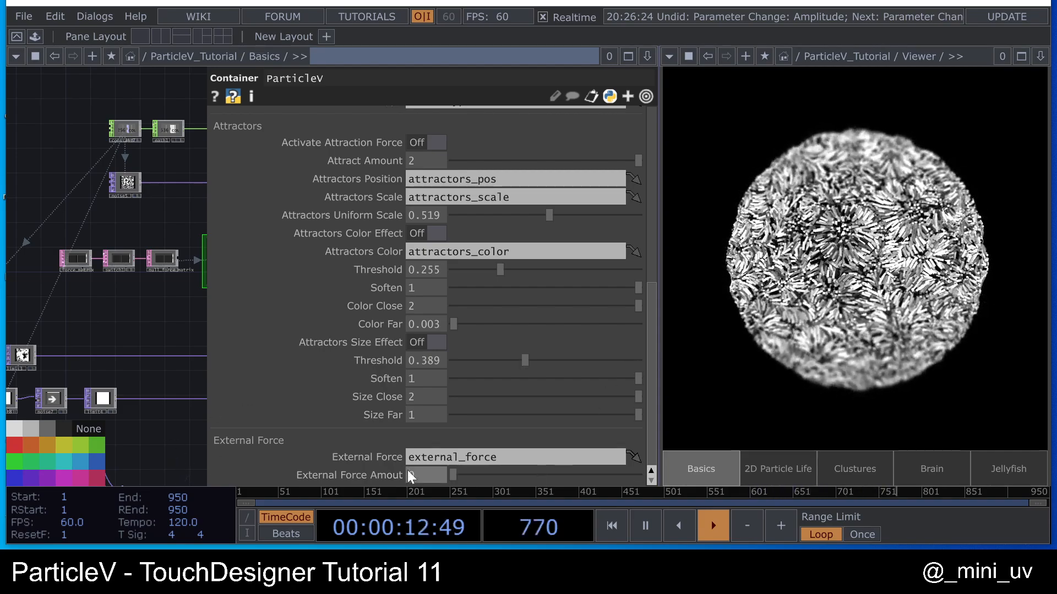
{"action": "left_click_drag", "start_coordinate": [482, 474], "coordinate": [822, 432]}
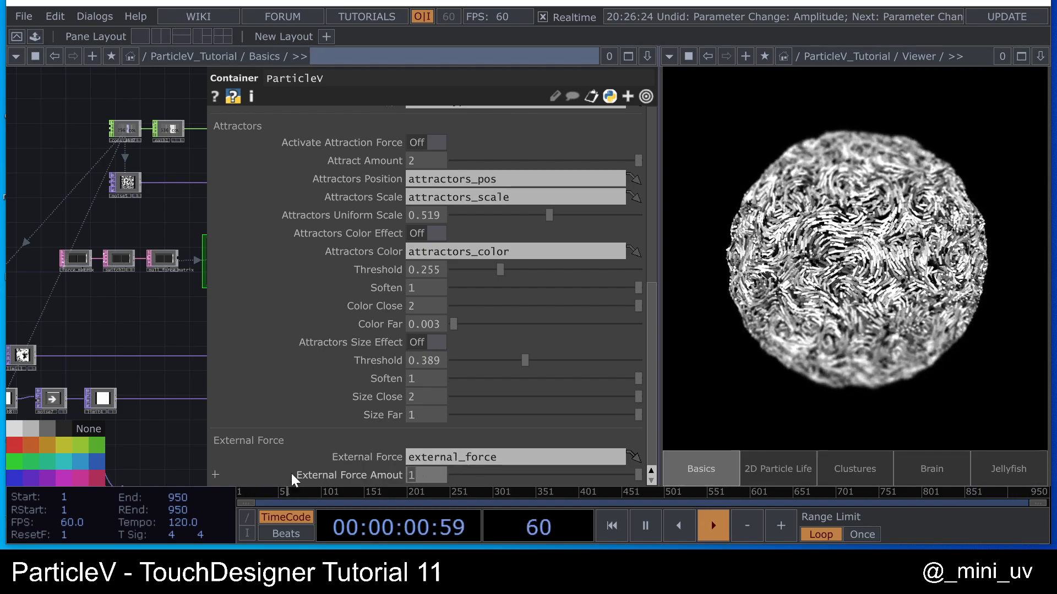
{"action": "type", "text": "5"}
{"action": "key", "text": "Return"}
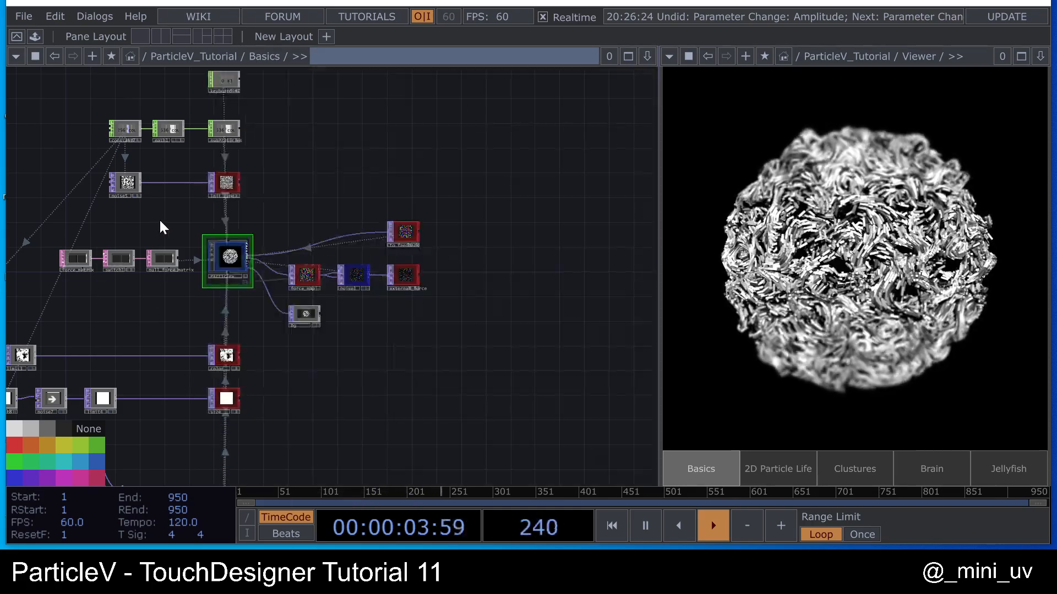
{"action": "key", "text": "p"}
- Review ParticleV's simulation parameters from General Settings to Attractors alongside the nodes that feed the component
{"action": "left_click_drag", "start_coordinate": [499, 367], "coordinate": [543, 350]}
{"action": "left_click_drag", "start_coordinate": [403, 348], "coordinate": [445, 351]}
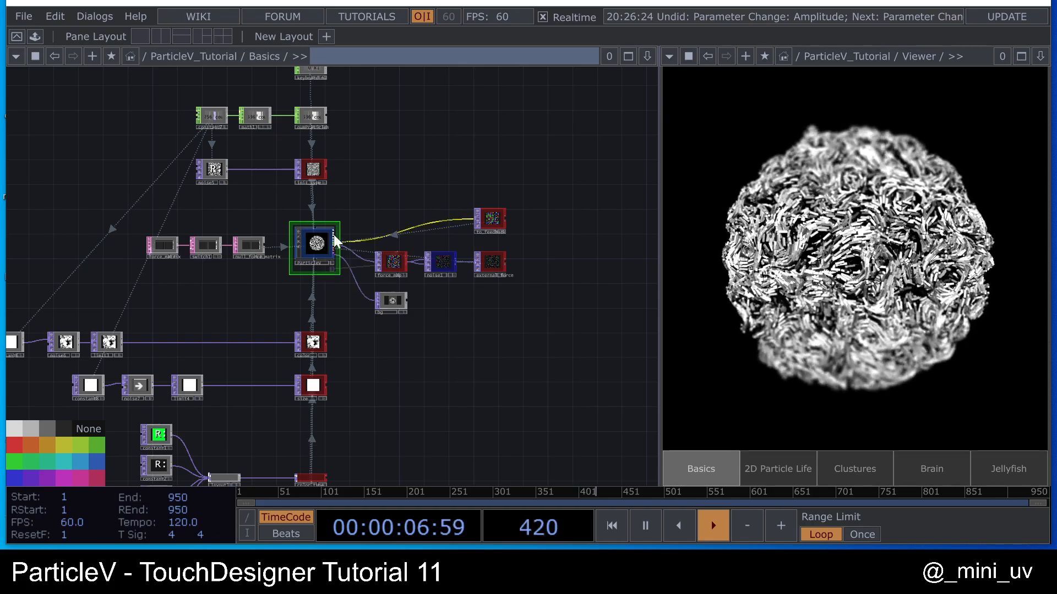
{"action": "key", "text": "p"}
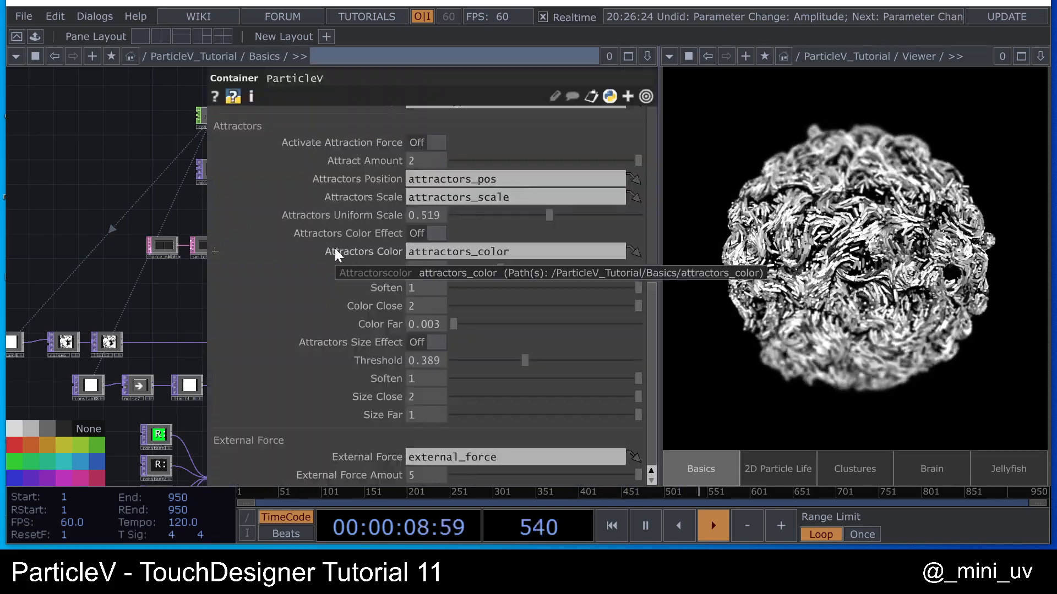
{"action": "scroll", "coordinate": [365, 269], "scroll_direction": "up", "scroll_amount": 5}
{"action": "scroll", "coordinate": [373, 253], "scroll_direction": "up", "scroll_amount": 6}
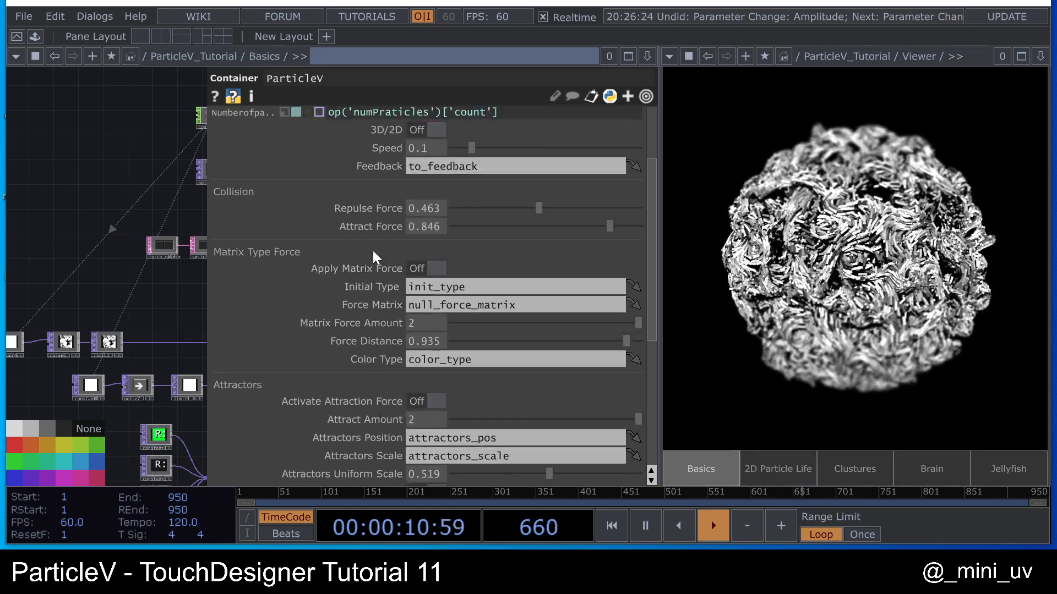
{"action": "scroll", "coordinate": [331, 267], "scroll_direction": "up", "scroll_amount": 4}
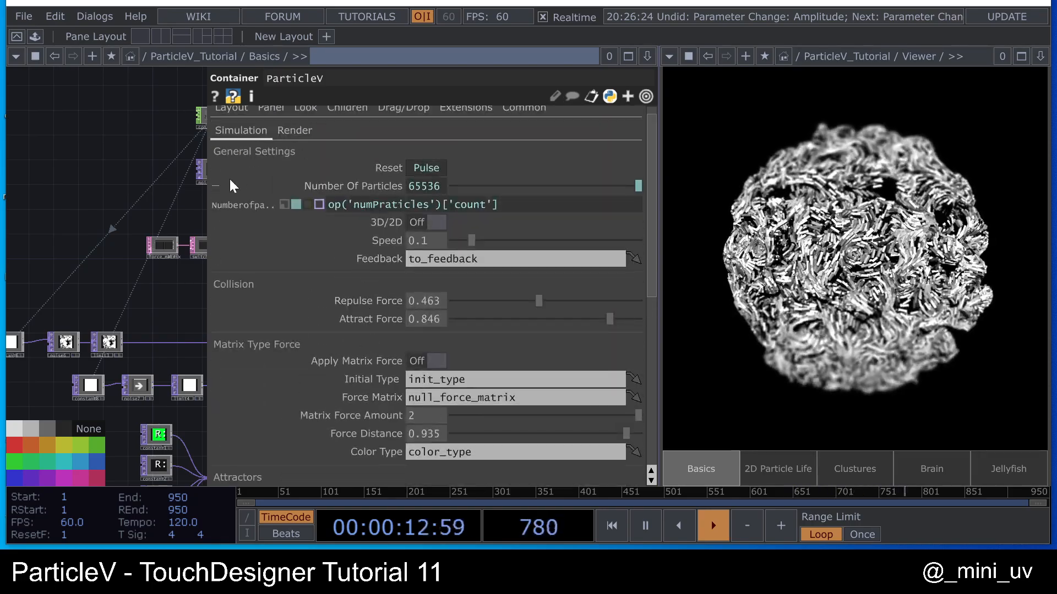
{"action": "scroll", "coordinate": [233, 197], "scroll_direction": "down", "scroll_amount": 10}
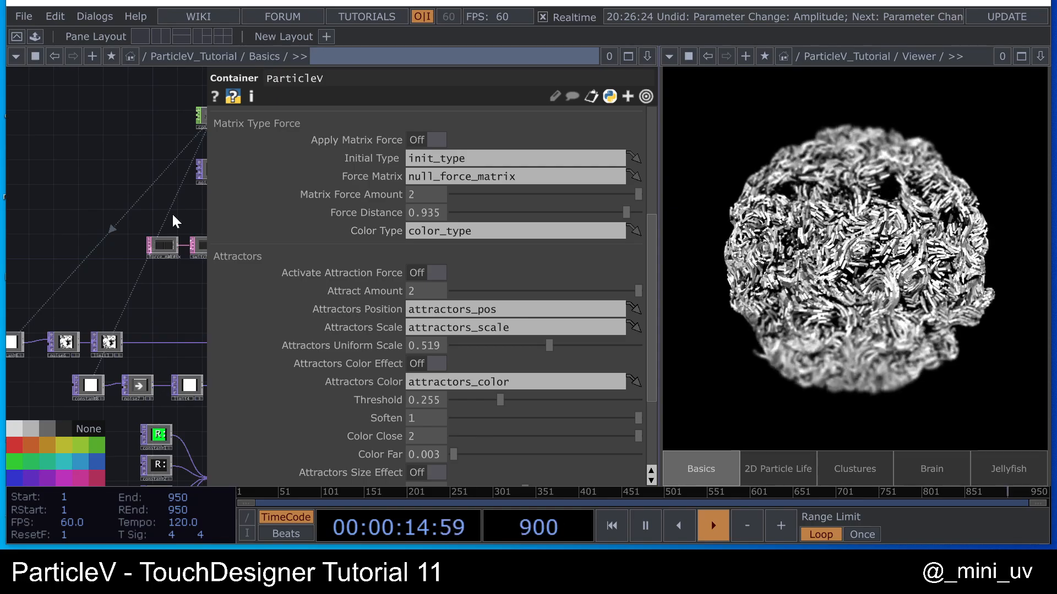
{"action": "left_click_drag", "start_coordinate": [172, 214], "coordinate": [108, 171]}
{"action": "left_click_drag", "start_coordinate": [167, 269], "coordinate": [93, 225]}
{"action": "left_click_drag", "start_coordinate": [381, 263], "coordinate": [371, 256]}
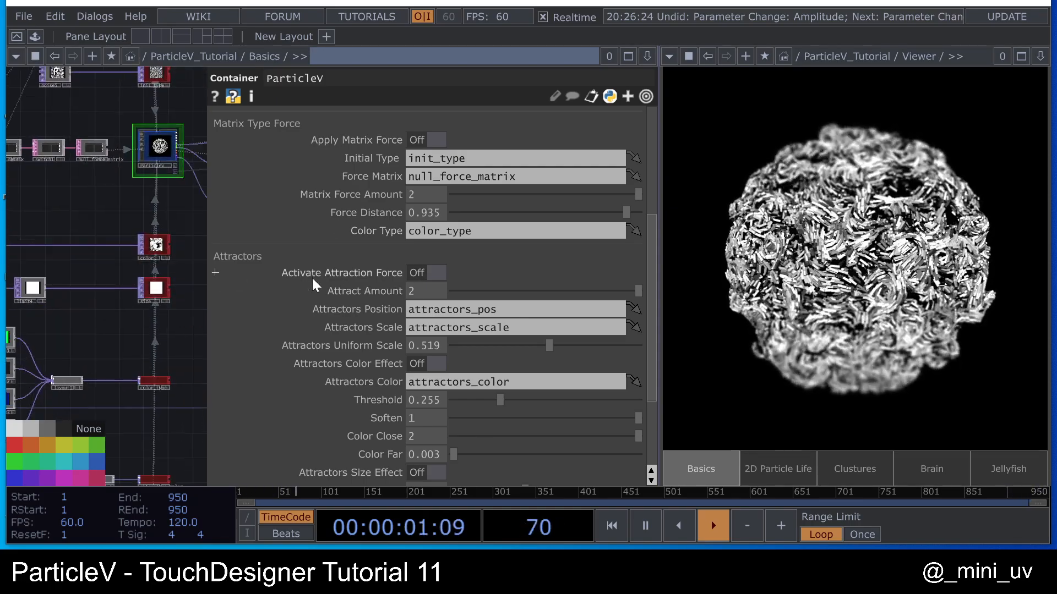
{"action": "scroll", "coordinate": [136, 267], "scroll_direction": "down", "scroll_amount": 5}
{"action": "scroll", "coordinate": [218, 285], "scroll_direction": "down", "scroll_amount": 1}
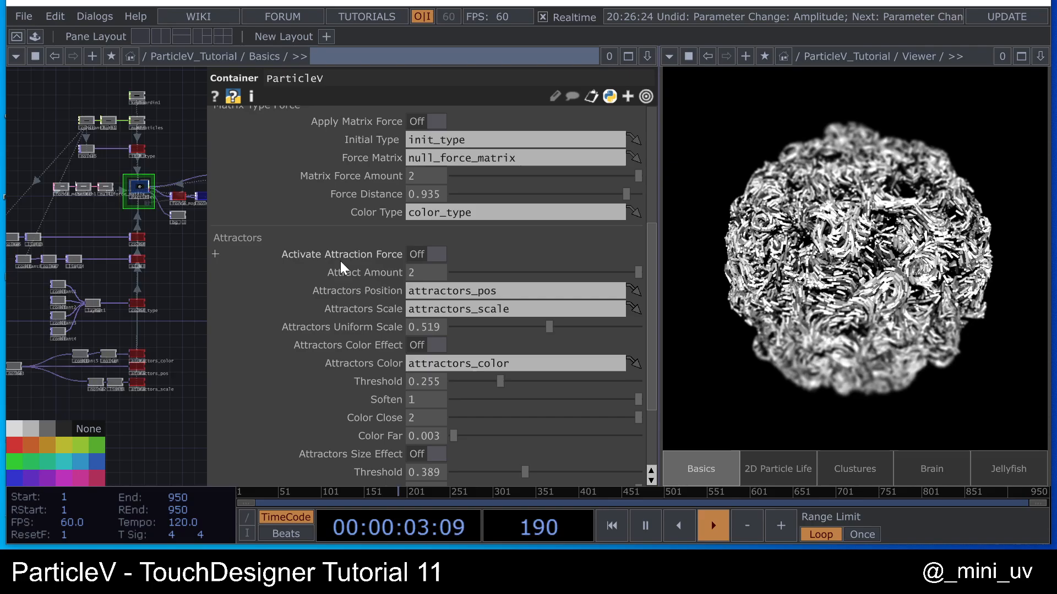
- Turn on Render Attractors in ParticleV's render settings, and switch Sphere/Circle on and back off
{"action": "scroll", "coordinate": [341, 261], "scroll_direction": "up", "scroll_amount": 10}
{"action": "left_click", "coordinate": [293, 145]}
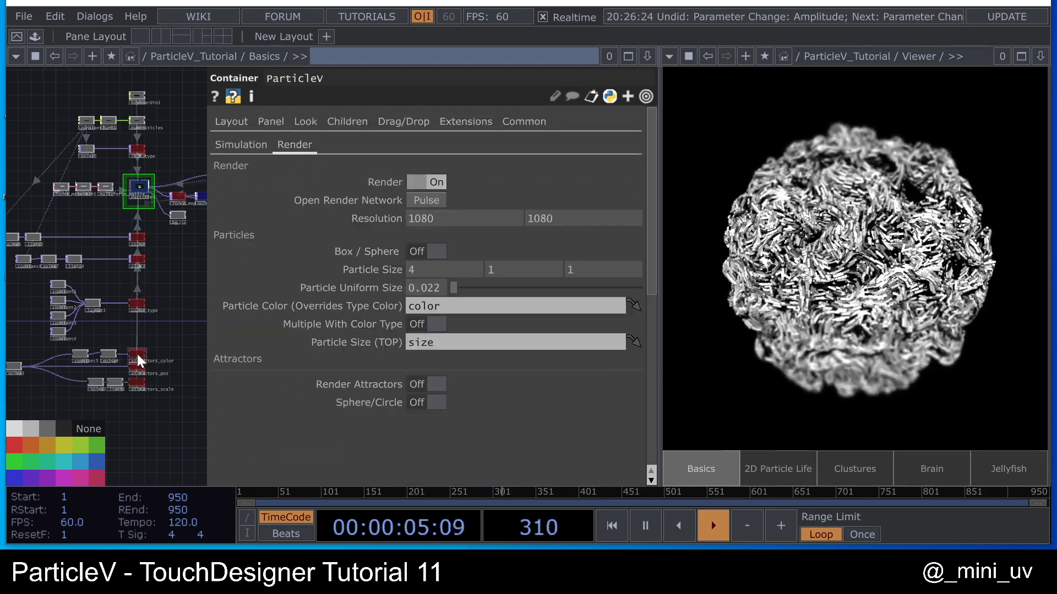
{"action": "left_click_drag", "start_coordinate": [154, 319], "coordinate": [155, 296]}
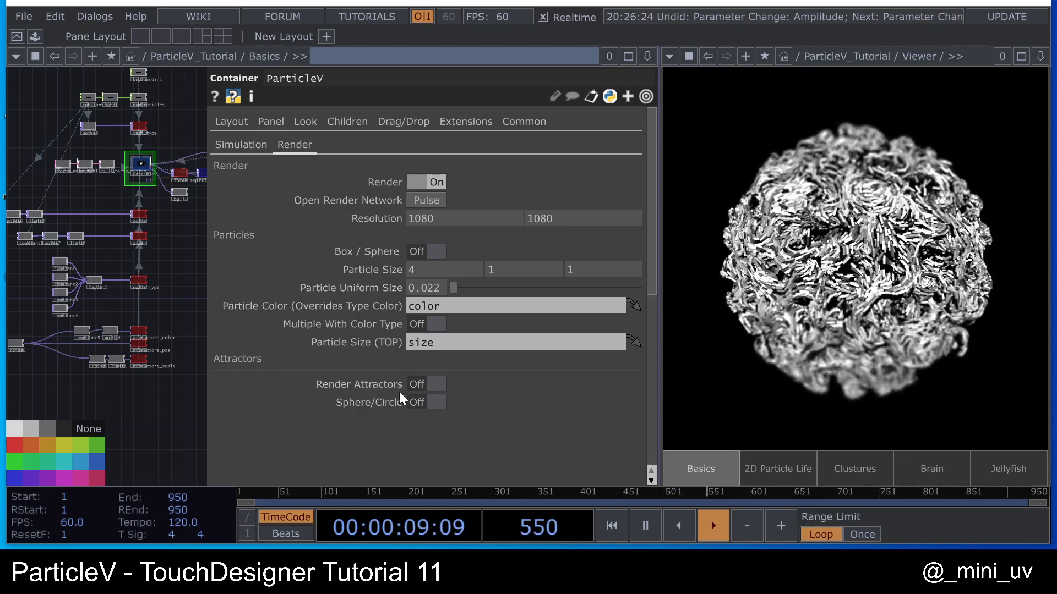
{"action": "left_click", "coordinate": [430, 384]}
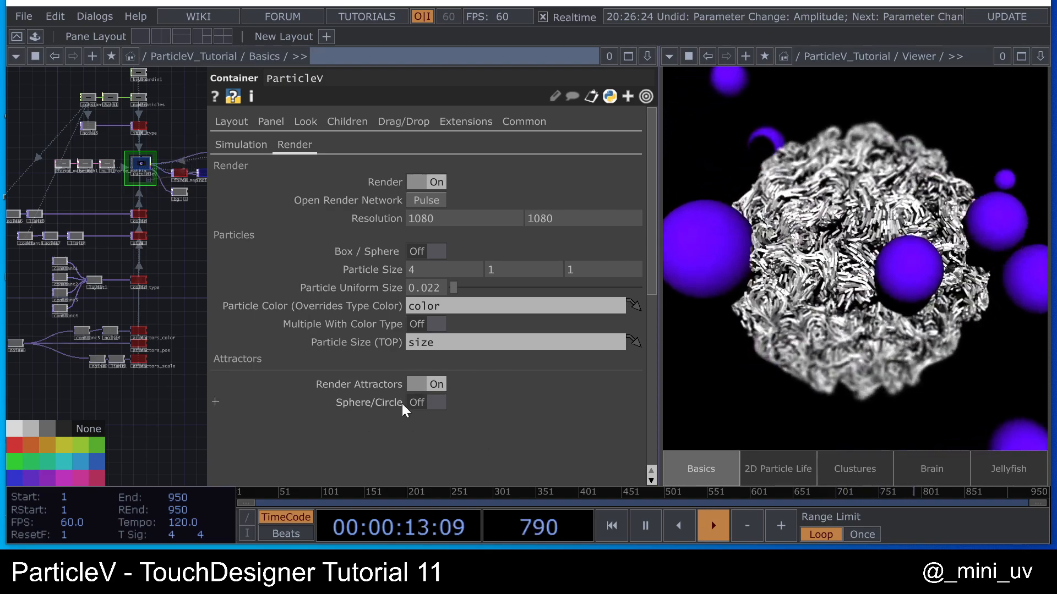
{"action": "left_click", "coordinate": [434, 403]}
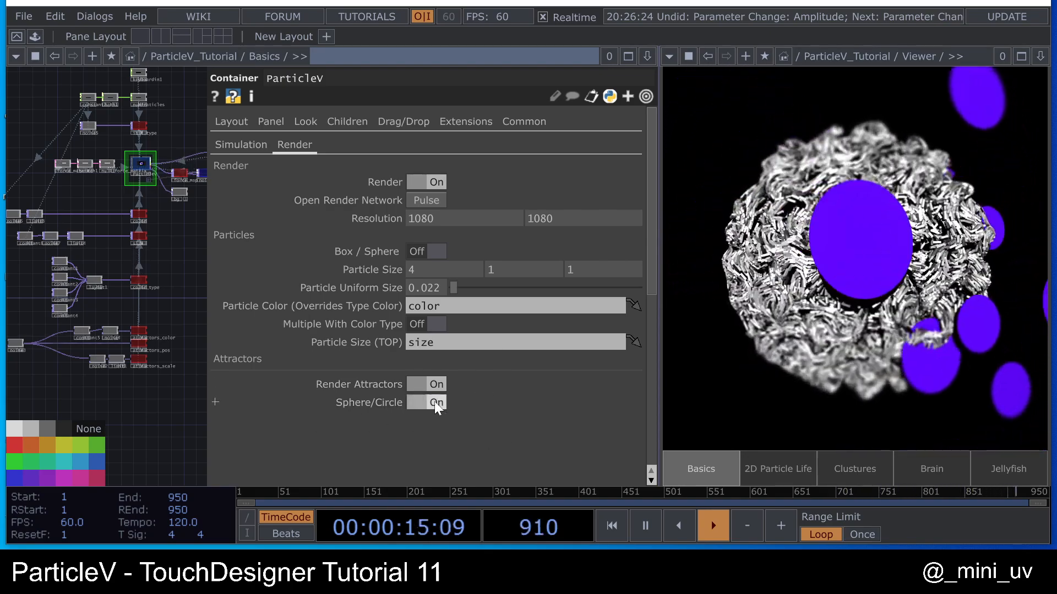
{"action": "left_click", "coordinate": [434, 401]}
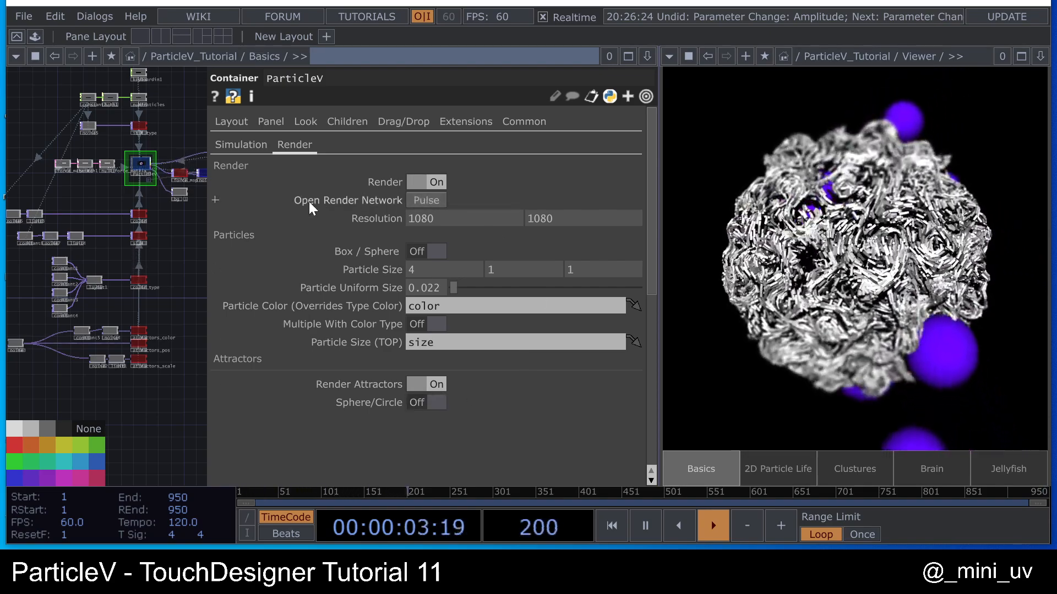
- Open ParticleV's render network and inspect the sphere, circle and switch nodes inside the Attractors Geometry
{"action": "left_click", "coordinate": [427, 202]}
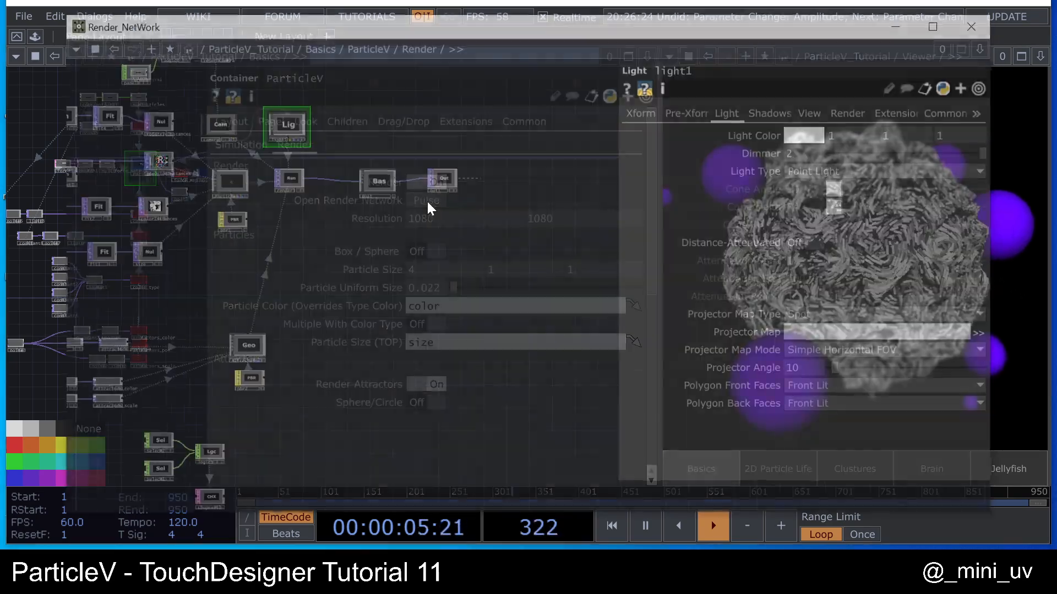
{"action": "left_click_drag", "start_coordinate": [347, 262], "coordinate": [425, 235]}
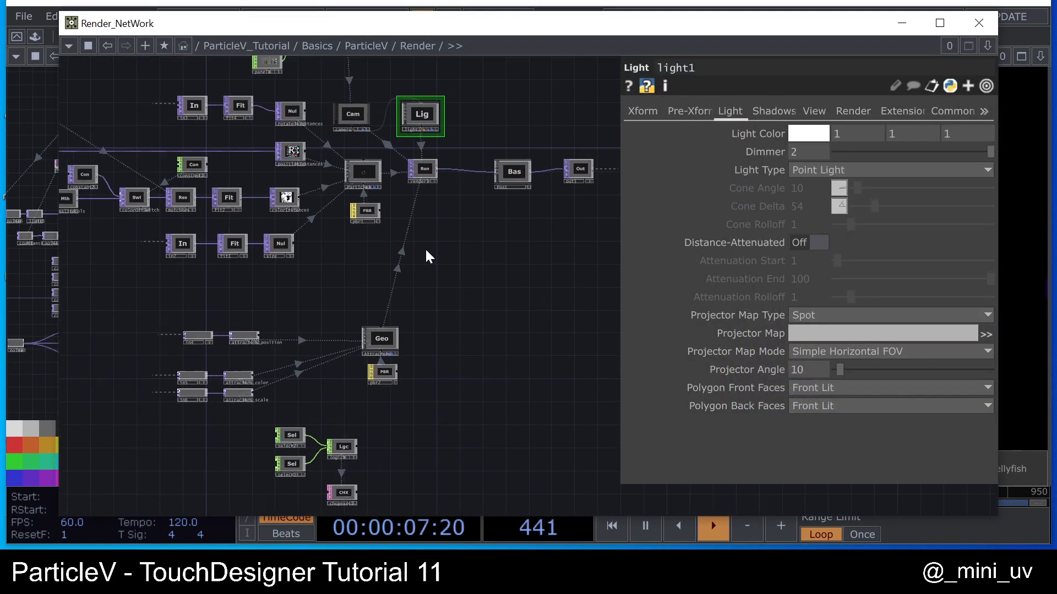
{"action": "scroll", "coordinate": [401, 276], "scroll_direction": "up", "scroll_amount": 5}
{"action": "left_click", "coordinate": [393, 338]}
{"action": "scroll", "coordinate": [393, 338], "scroll_direction": "up", "scroll_amount": 3}
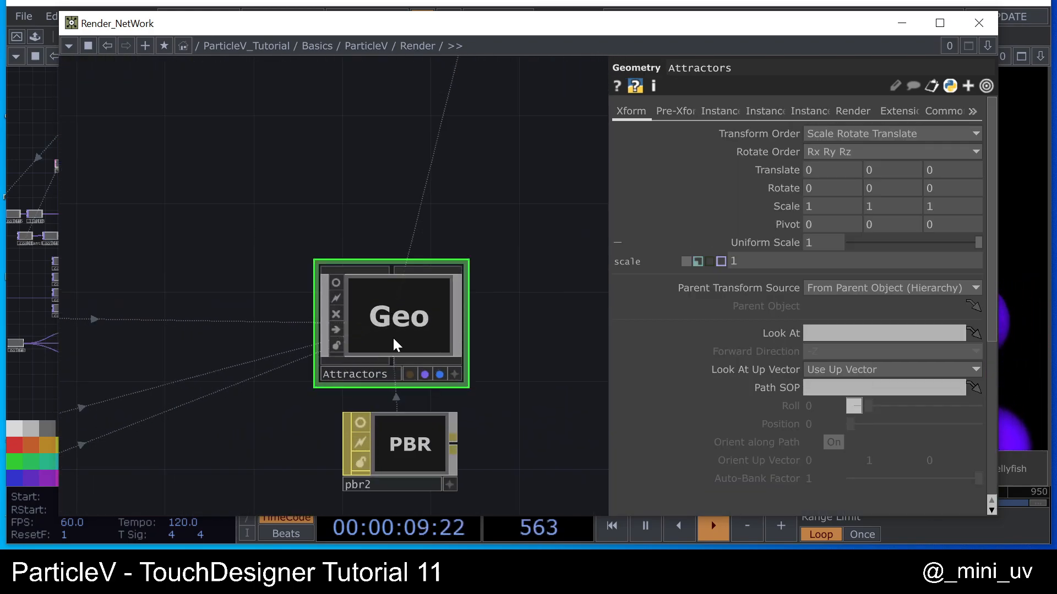
{"action": "scroll", "coordinate": [399, 322], "scroll_direction": "up", "scroll_amount": 3}
{"action": "scroll", "coordinate": [314, 309], "scroll_direction": "up", "scroll_amount": 4}
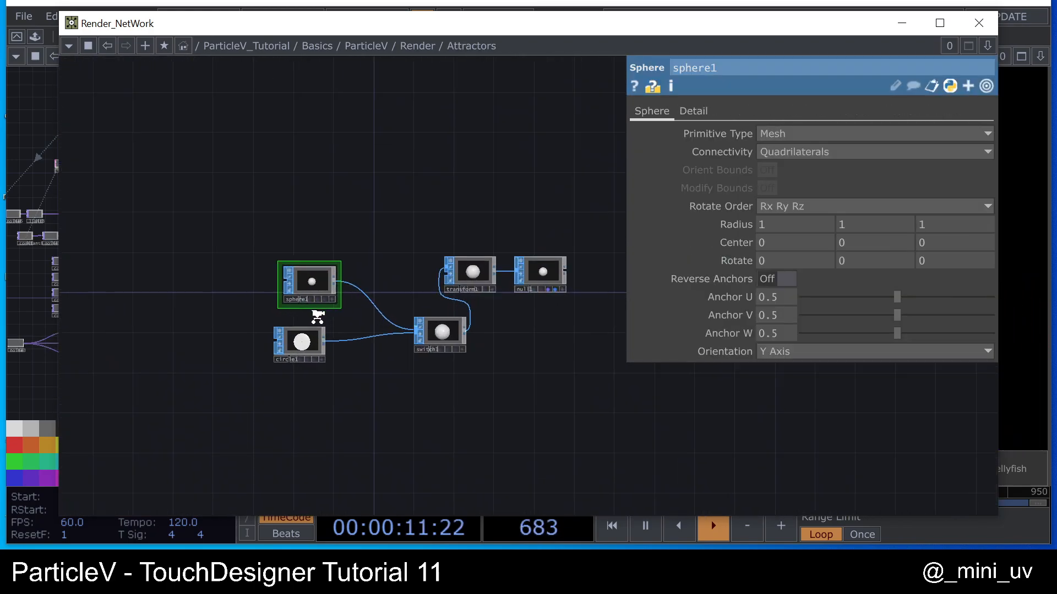
{"action": "left_click_drag", "start_coordinate": [449, 332], "coordinate": [407, 318]}
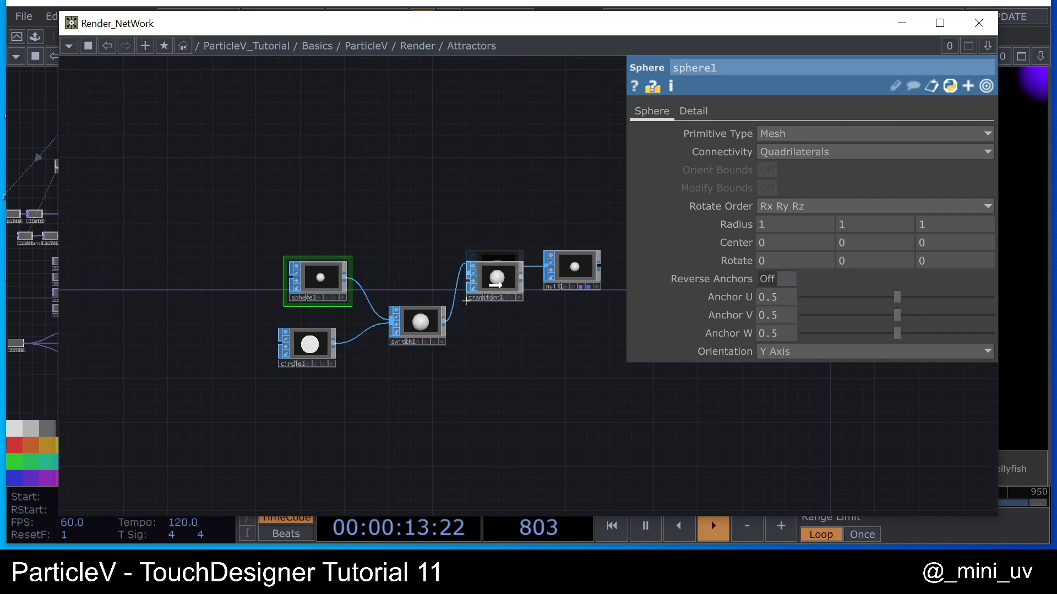
- Leave the Attractors Geometry, look over the surrounding render network, and close the render network window
{"action": "scroll", "coordinate": [427, 277], "scroll_direction": "down", "scroll_amount": 5}
{"action": "scroll", "coordinate": [330, 269], "scroll_direction": "down", "scroll_amount": 5}
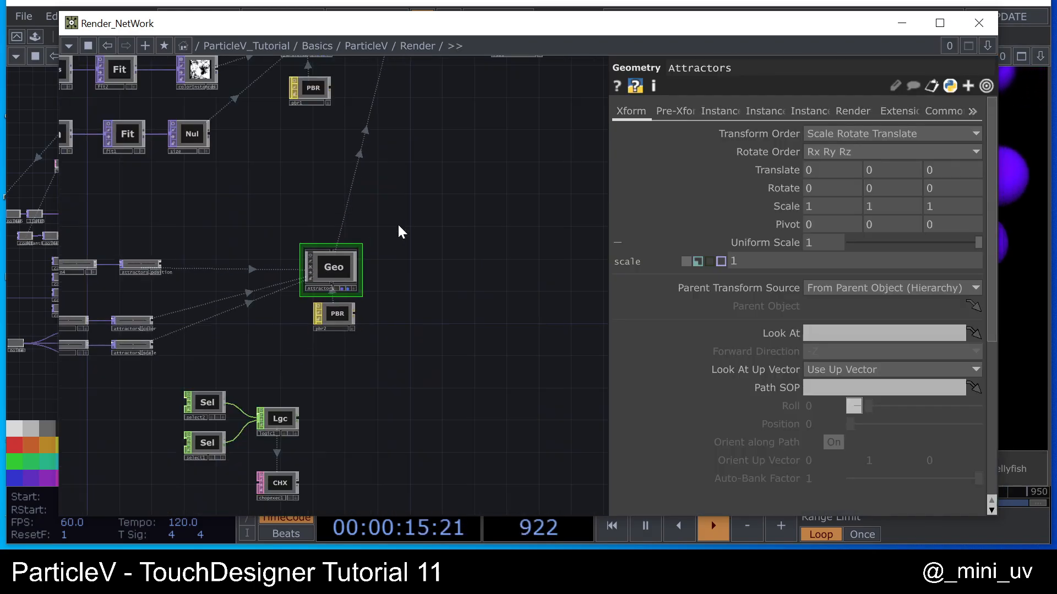
{"action": "scroll", "coordinate": [458, 298], "scroll_direction": "up", "scroll_amount": 1}
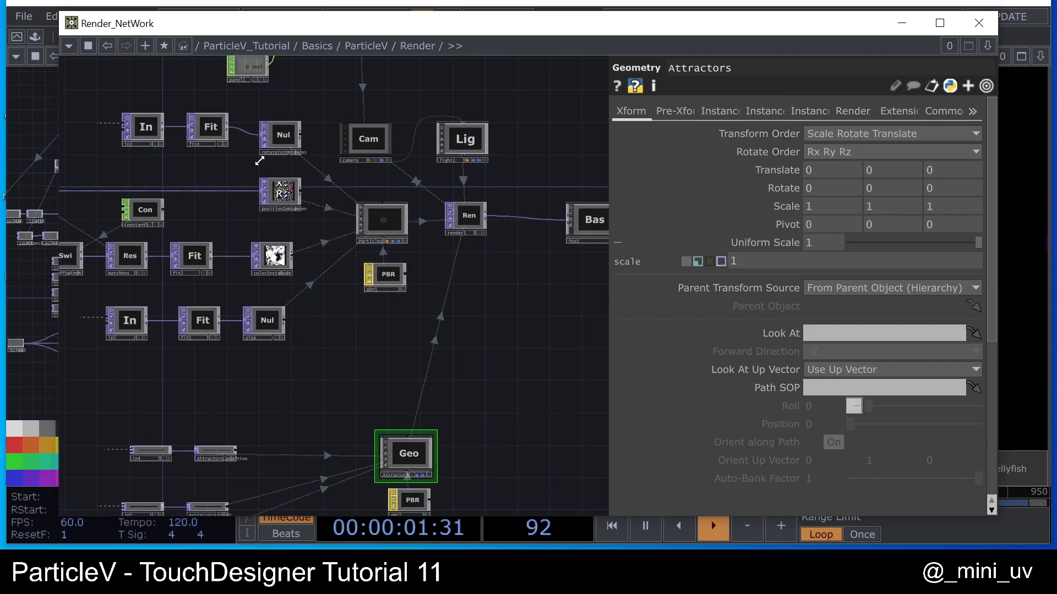
{"action": "scroll", "coordinate": [302, 236], "scroll_direction": "down", "scroll_amount": 8}
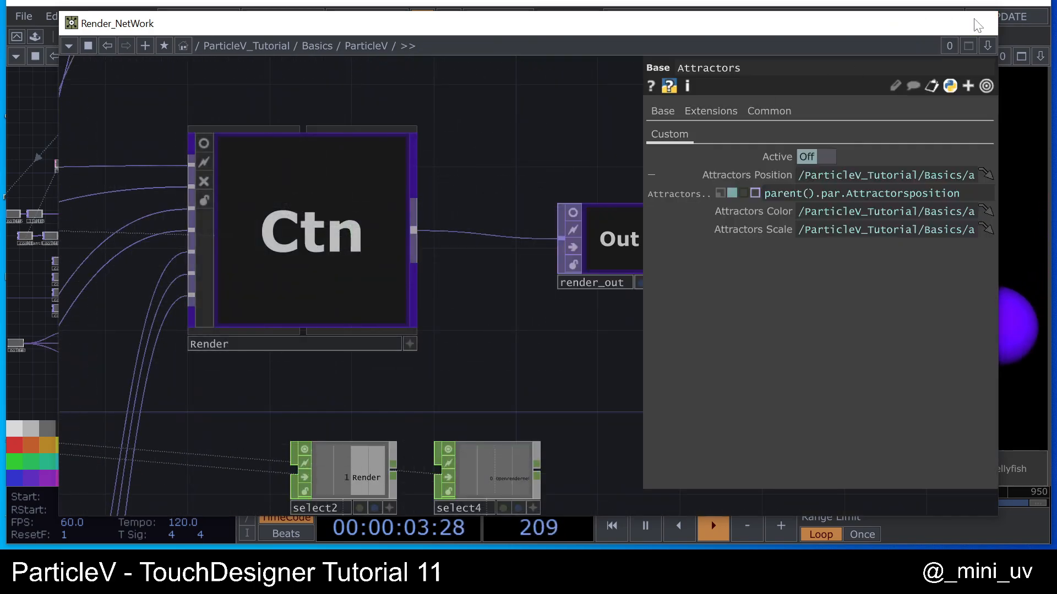
{"action": "left_click", "coordinate": [978, 23]}
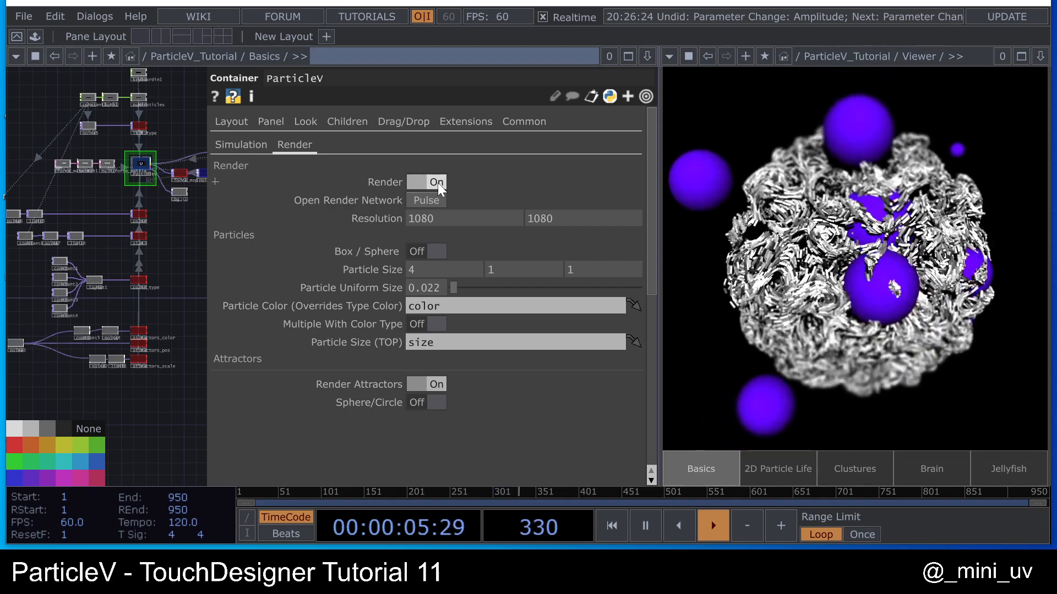
- Switch ParticleV's Render off, examine the component's output connections, and switch Render back on
{"action": "left_click", "coordinate": [437, 183]}
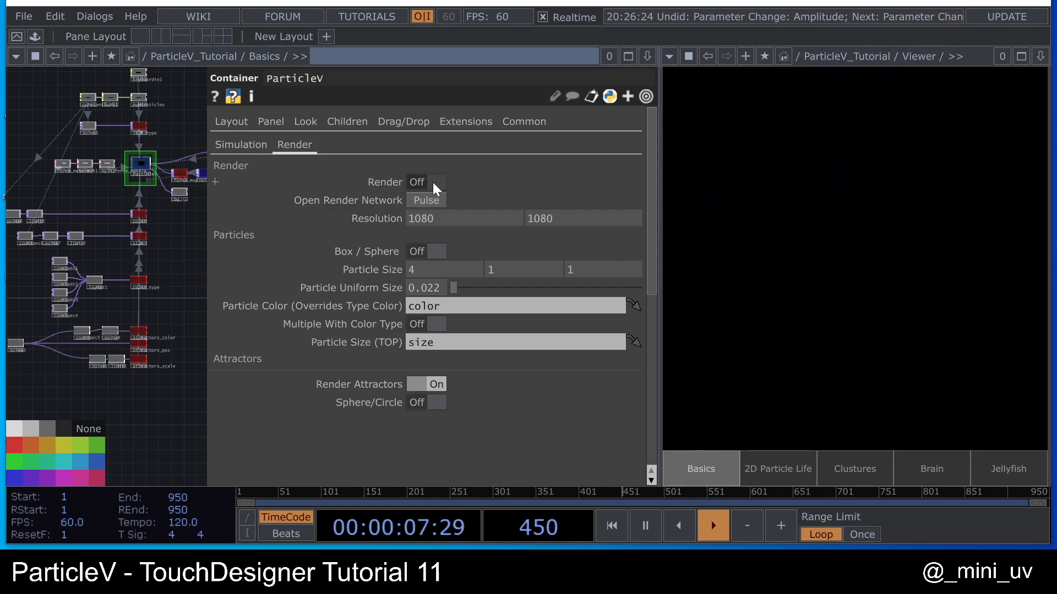
{"action": "scroll", "coordinate": [151, 154], "scroll_direction": "up", "scroll_amount": 6}
{"action": "scroll", "coordinate": [110, 191], "scroll_direction": "up", "scroll_amount": 4}
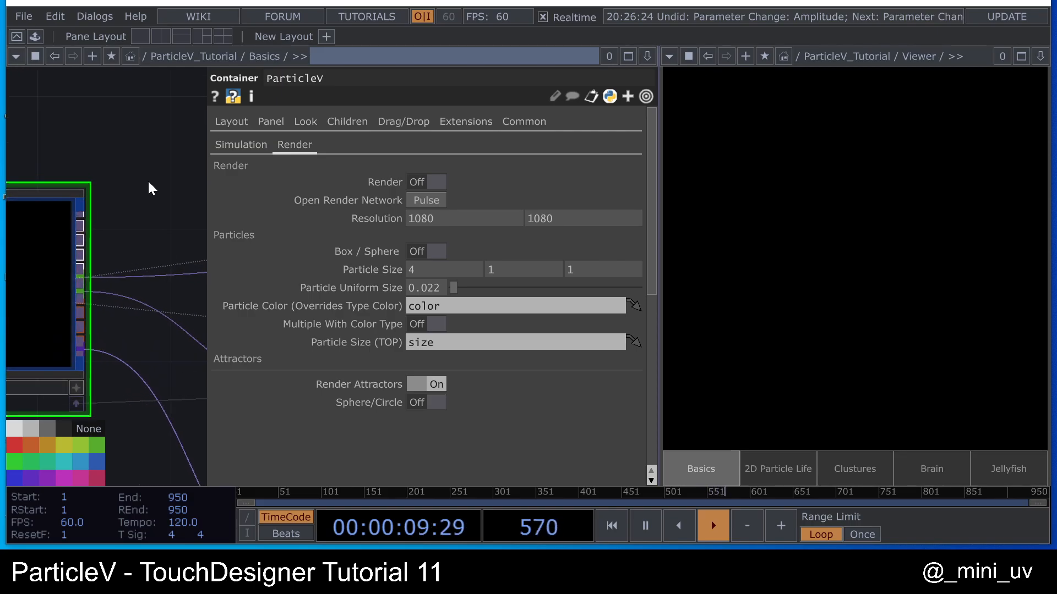
{"action": "left_click_drag", "start_coordinate": [167, 141], "coordinate": [646, 143]}
{"action": "key", "text": "p"}
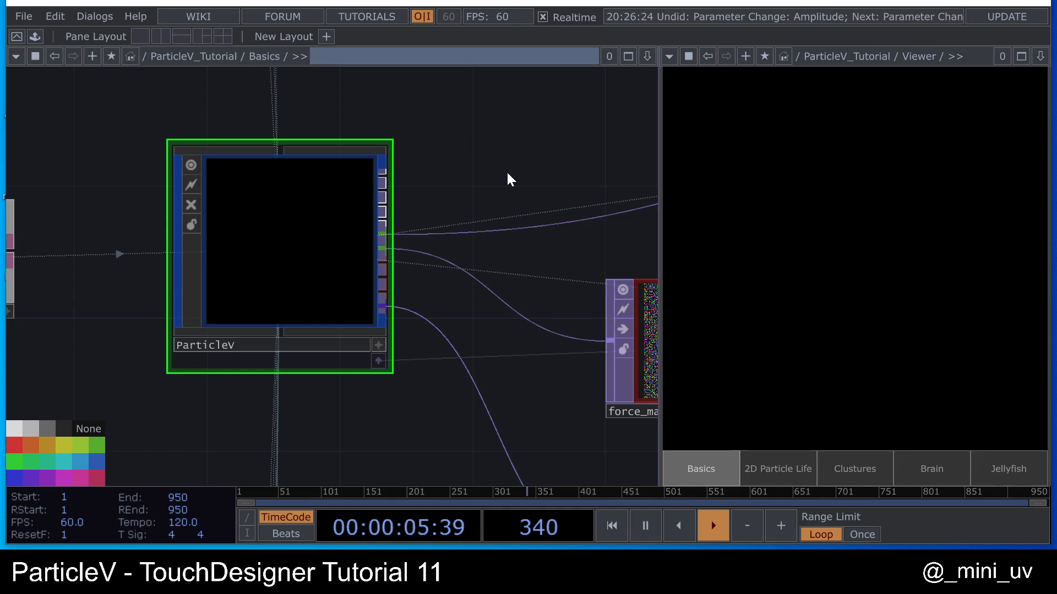
{"action": "left_click_drag", "start_coordinate": [507, 171], "coordinate": [405, 105]}
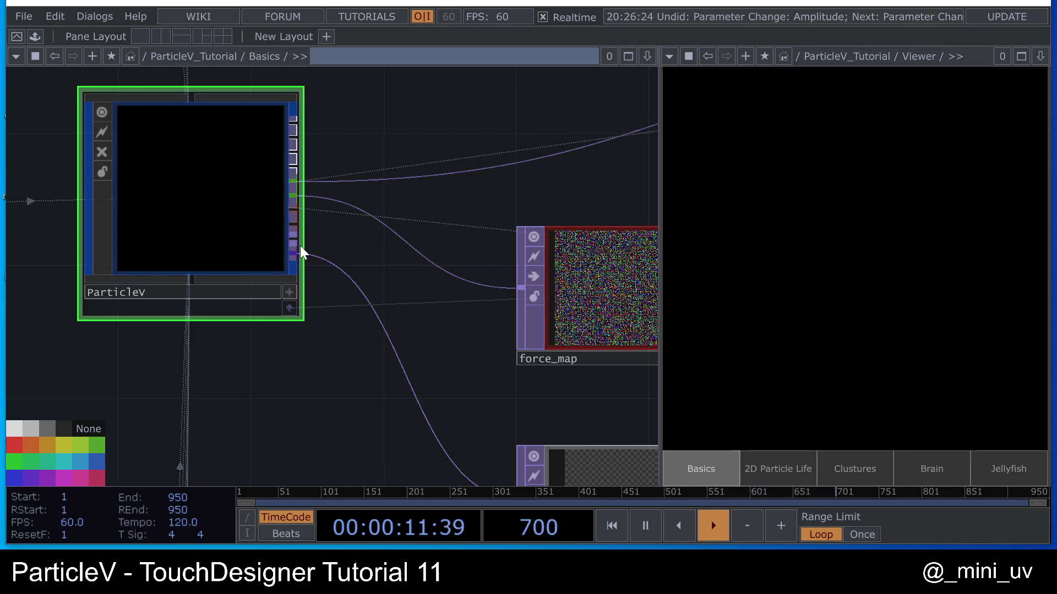
{"action": "scroll", "coordinate": [311, 206], "scroll_direction": "down", "scroll_amount": 8}
{"action": "key", "text": "p"}
{"action": "left_click", "coordinate": [437, 185]}
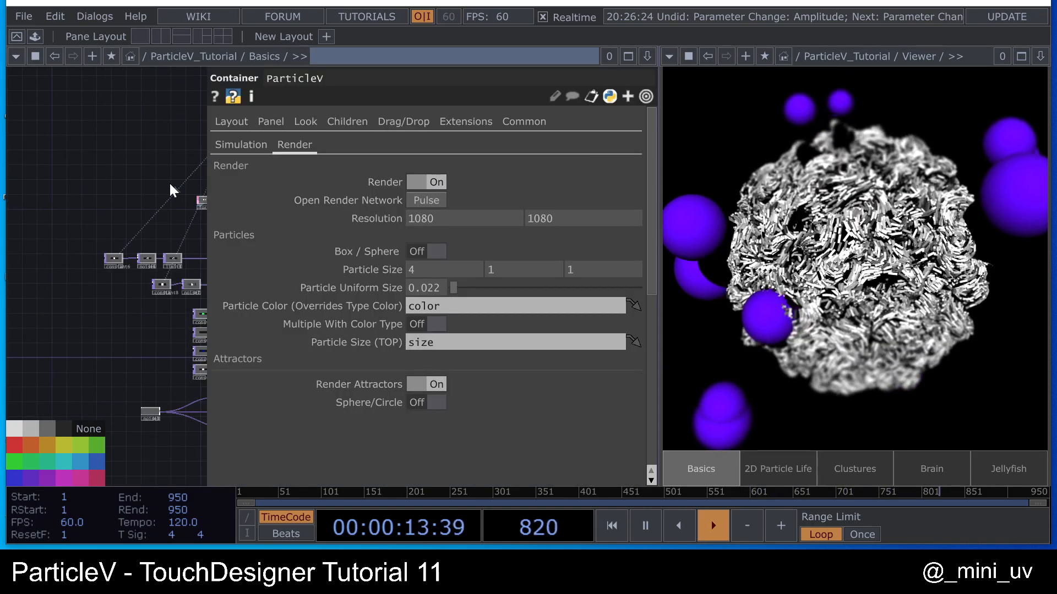
- Bring ParticleV back into view and open the Attractors section of its simulation parameters
{"action": "left_click_drag", "start_coordinate": [172, 184], "coordinate": [94, 179]}
{"action": "left_click_drag", "start_coordinate": [181, 237], "coordinate": [48, 244]}
{"action": "scroll", "coordinate": [115, 239], "scroll_direction": "up", "scroll_amount": 5}
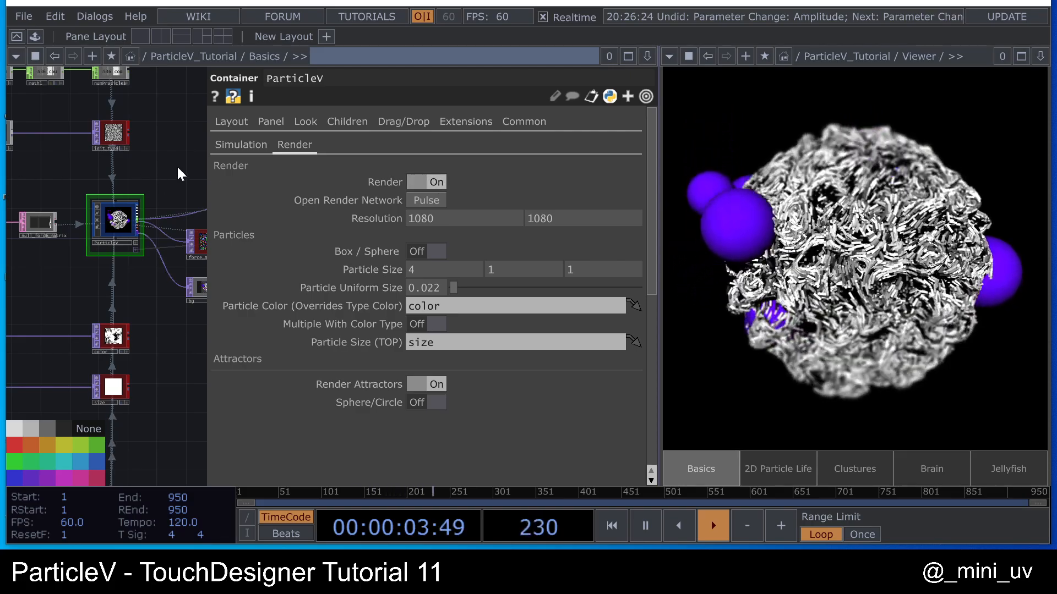
{"action": "key", "text": "p"}
{"action": "key", "text": "p"}
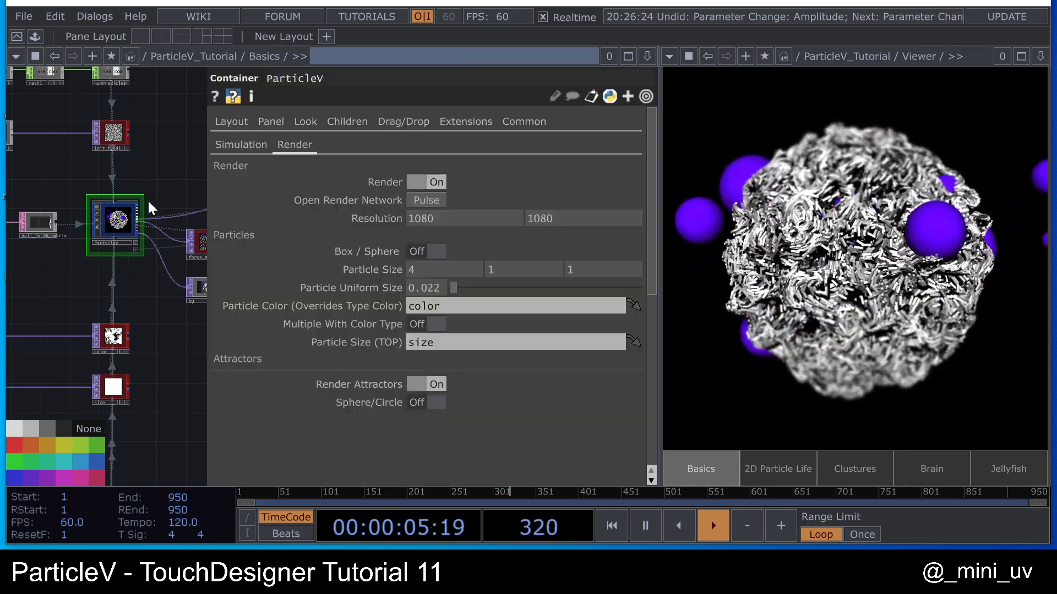
{"action": "left_click", "coordinate": [253, 142]}
{"action": "left_click", "coordinate": [290, 144]}
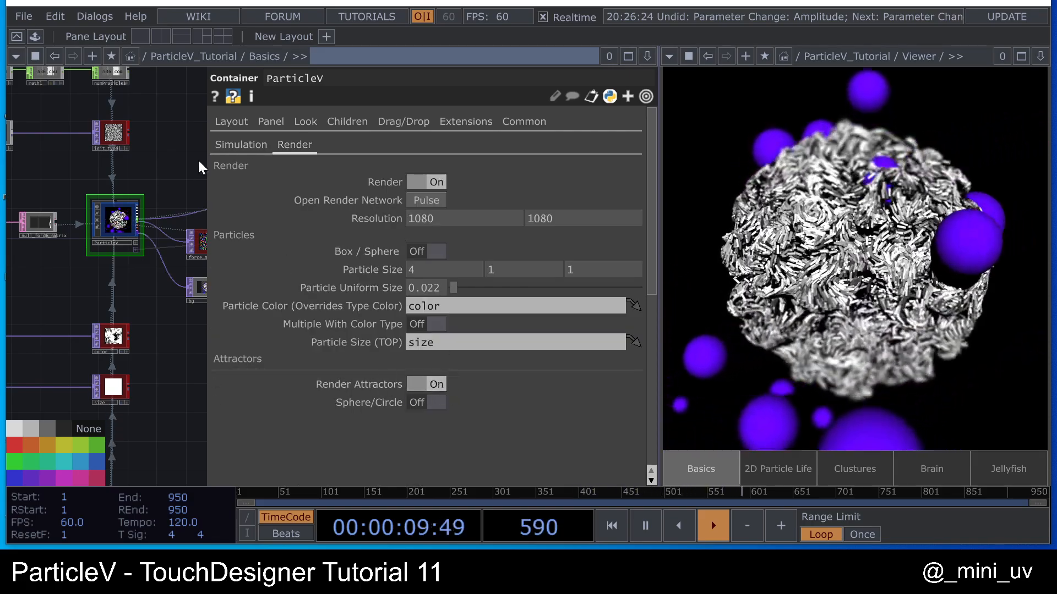
{"action": "left_click", "coordinate": [257, 144]}
{"action": "scroll", "coordinate": [488, 319], "scroll_direction": "down", "scroll_amount": 3}
{"action": "scroll", "coordinate": [480, 342], "scroll_direction": "down", "scroll_amount": 3}
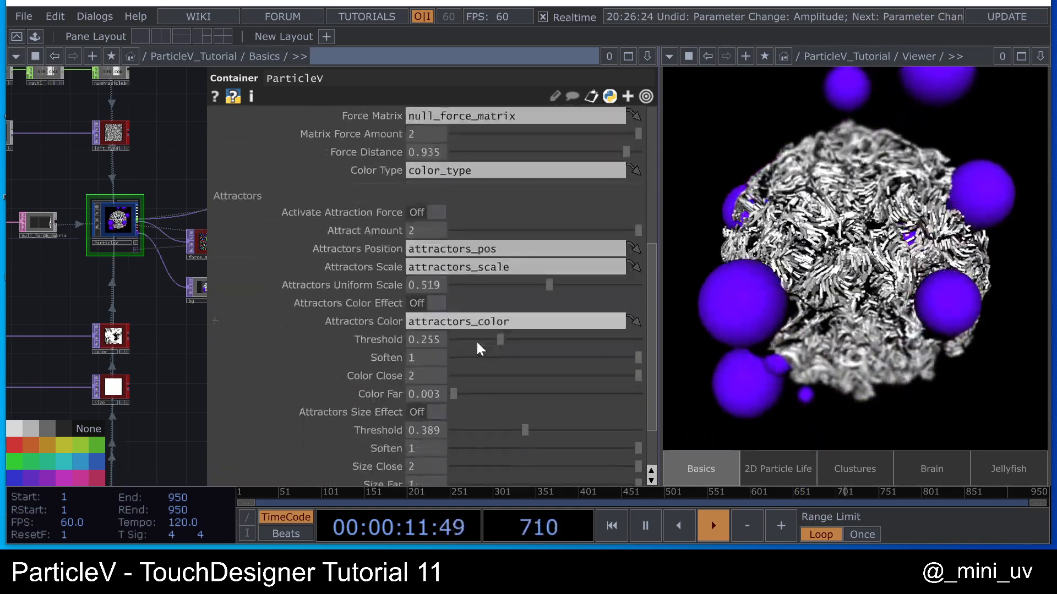
{"action": "scroll", "coordinate": [441, 275], "scroll_direction": "down", "scroll_amount": 1}
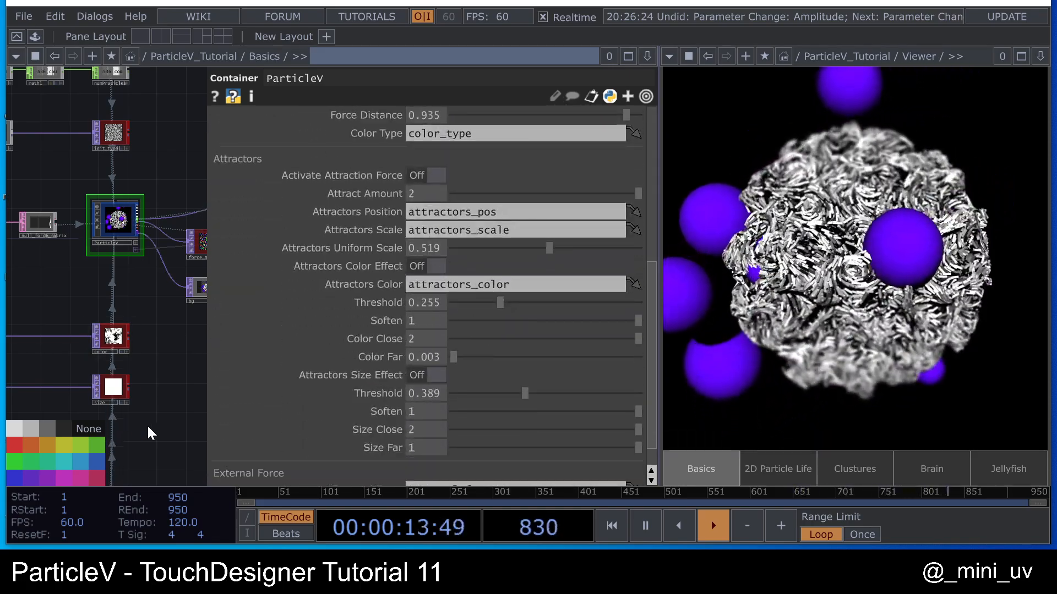
- Find the three attractor null nodes below ParticleV and inspect attractors_color
{"action": "left_click_drag", "start_coordinate": [147, 425], "coordinate": [215, 211]}
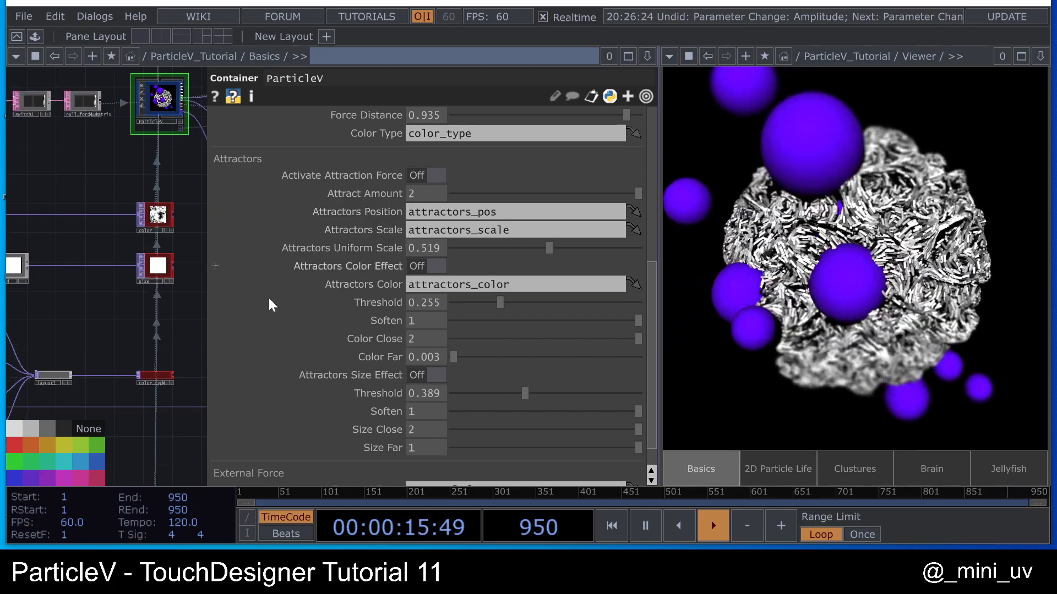
{"action": "left_click_drag", "start_coordinate": [164, 354], "coordinate": [128, 215]}
{"action": "scroll", "coordinate": [147, 247], "scroll_direction": "down", "scroll_amount": 3}
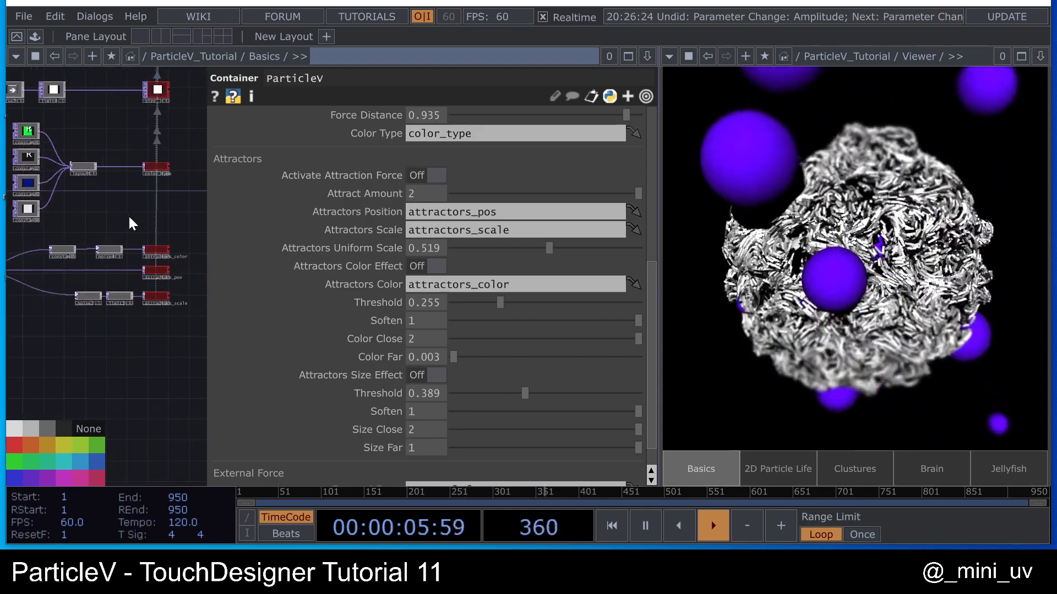
{"action": "scroll", "coordinate": [121, 226], "scroll_direction": "up", "scroll_amount": 2}
{"action": "scroll", "coordinate": [145, 250], "scroll_direction": "up", "scroll_amount": 4}
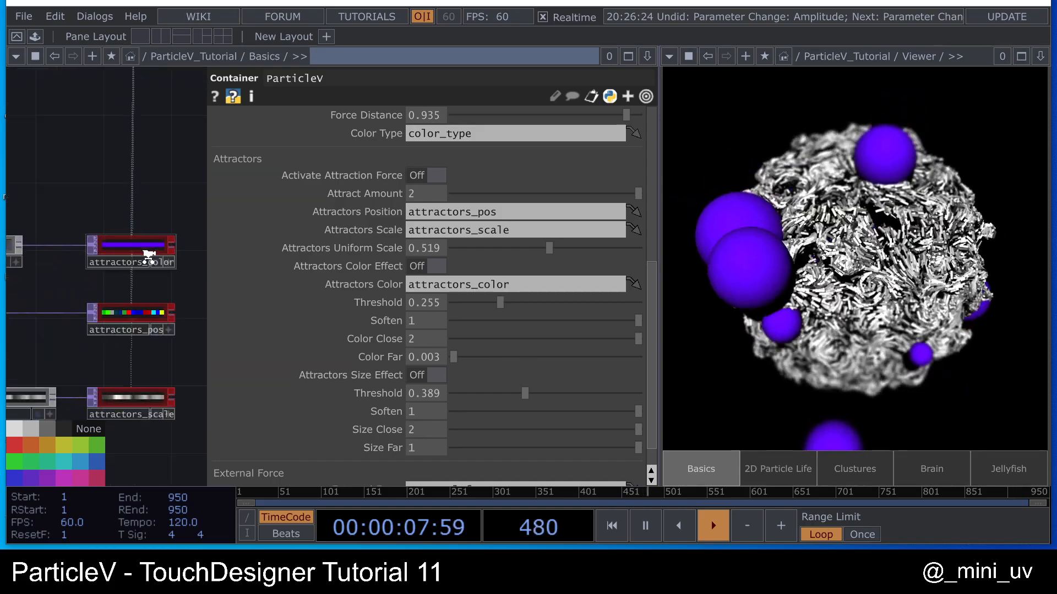
{"action": "left_click", "coordinate": [136, 242]}
{"action": "scroll", "coordinate": [130, 241], "scroll_direction": "down", "scroll_amount": 2}
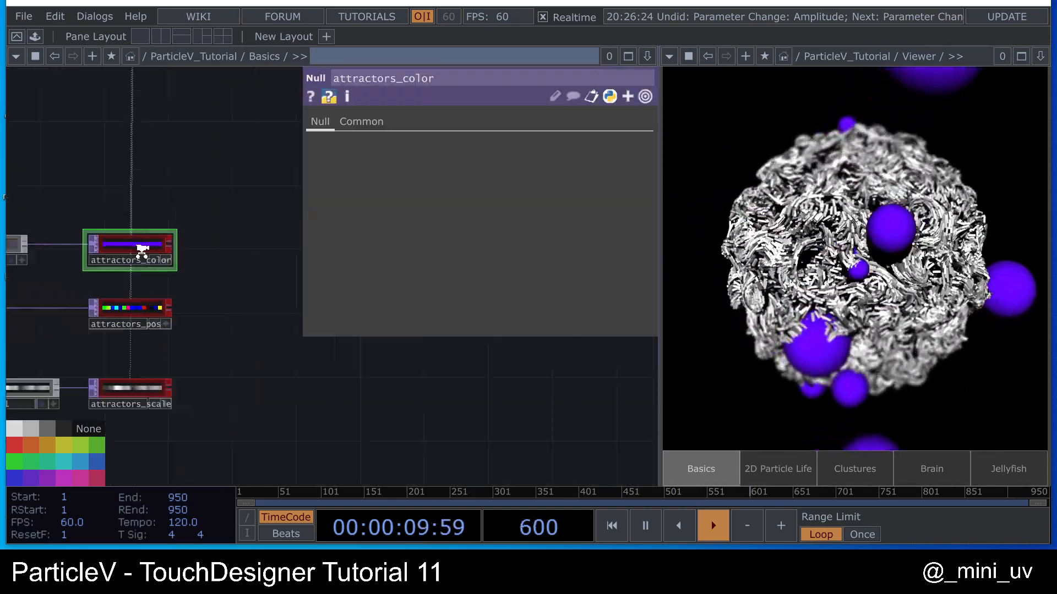
- Trace the attractor chains back to noise3 and inspect its transform parameters and node information
{"action": "scroll", "coordinate": [200, 205], "scroll_direction": "down", "scroll_amount": 2}
{"action": "left_click_drag", "start_coordinate": [201, 205], "coordinate": [321, 207]}
{"action": "scroll", "coordinate": [44, 258], "scroll_direction": "up", "scroll_amount": 2}
{"action": "left_click", "coordinate": [43, 263]}
{"action": "scroll", "coordinate": [47, 263], "scroll_direction": "up", "scroll_amount": 2}
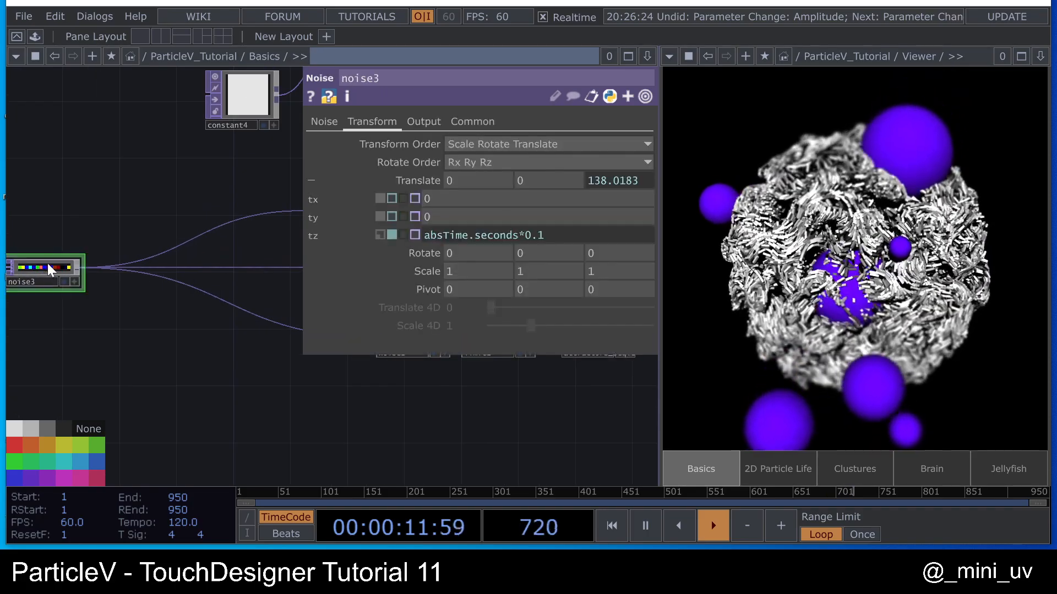
{"action": "middle_click", "coordinate": [57, 263]}
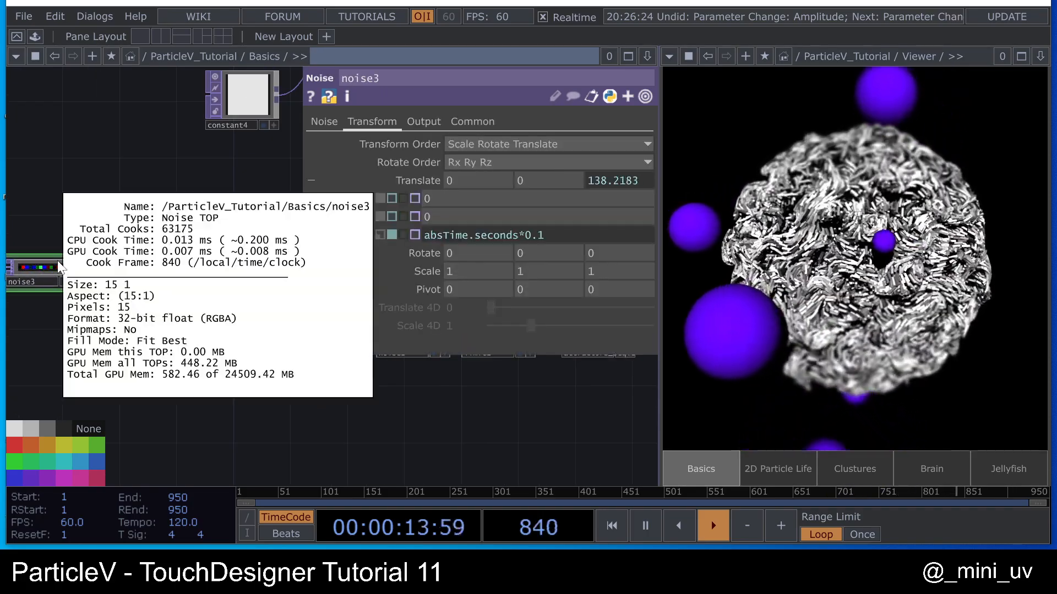
{"action": "scroll", "coordinate": [59, 231], "scroll_direction": "up", "scroll_amount": 3}
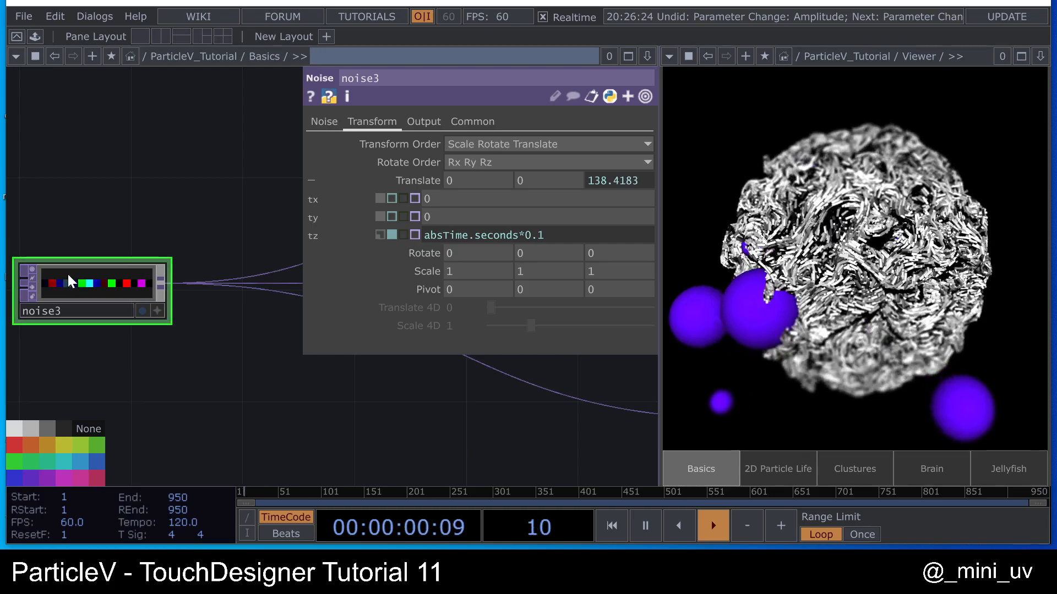
- Follow the attractor color chain from noise3 and inspect constant5's color settings
{"action": "scroll", "coordinate": [135, 200], "scroll_direction": "down", "scroll_amount": 3}
{"action": "left_click_drag", "start_coordinate": [185, 196], "coordinate": [65, 196]}
{"action": "left_click_drag", "start_coordinate": [73, 172], "coordinate": [30, 170]}
{"action": "scroll", "coordinate": [30, 170], "scroll_direction": "down", "scroll_amount": 3}
{"action": "scroll", "coordinate": [118, 187], "scroll_direction": "up", "scroll_amount": 3}
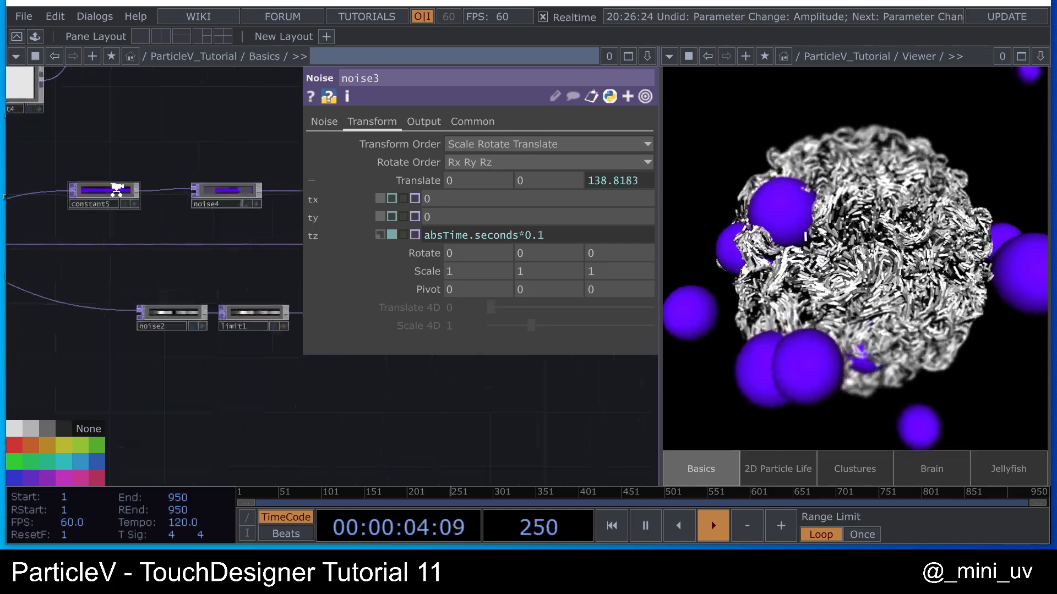
{"action": "left_click", "coordinate": [115, 188]}
{"action": "left_click_drag", "start_coordinate": [204, 171], "coordinate": [202, 265]}
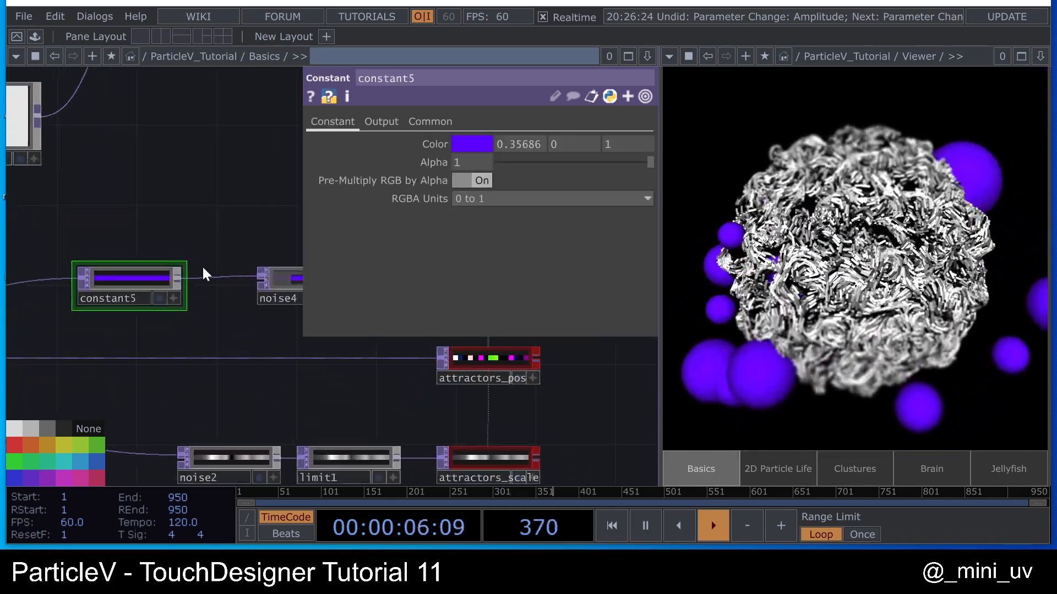
{"action": "scroll", "coordinate": [54, 282], "scroll_direction": "down", "scroll_amount": 2}
{"action": "left_click_drag", "start_coordinate": [54, 282], "coordinate": [177, 259]}
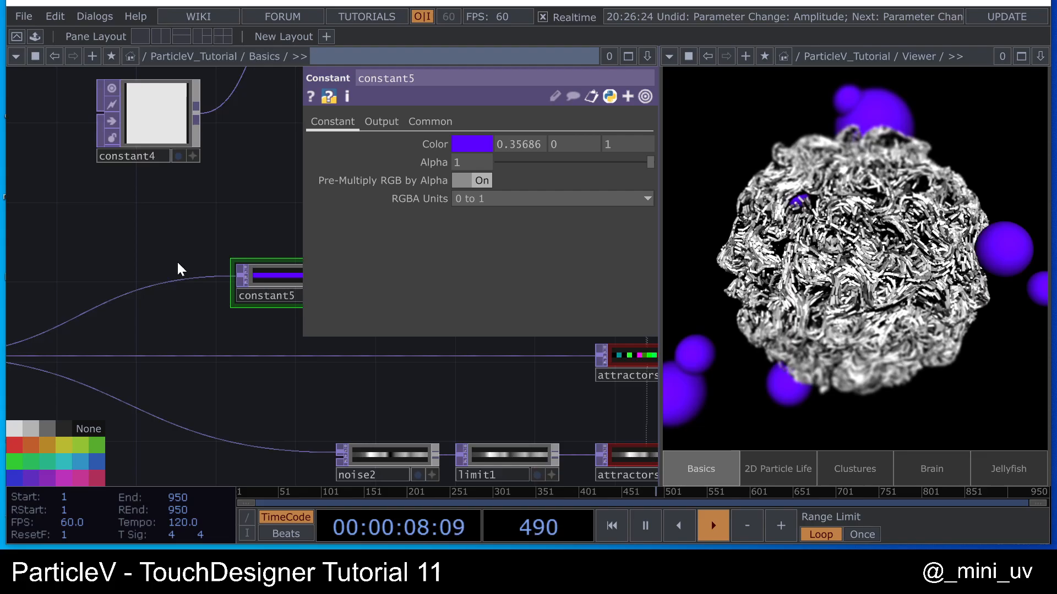
{"action": "left_click_drag", "start_coordinate": [287, 252], "coordinate": [181, 238]}
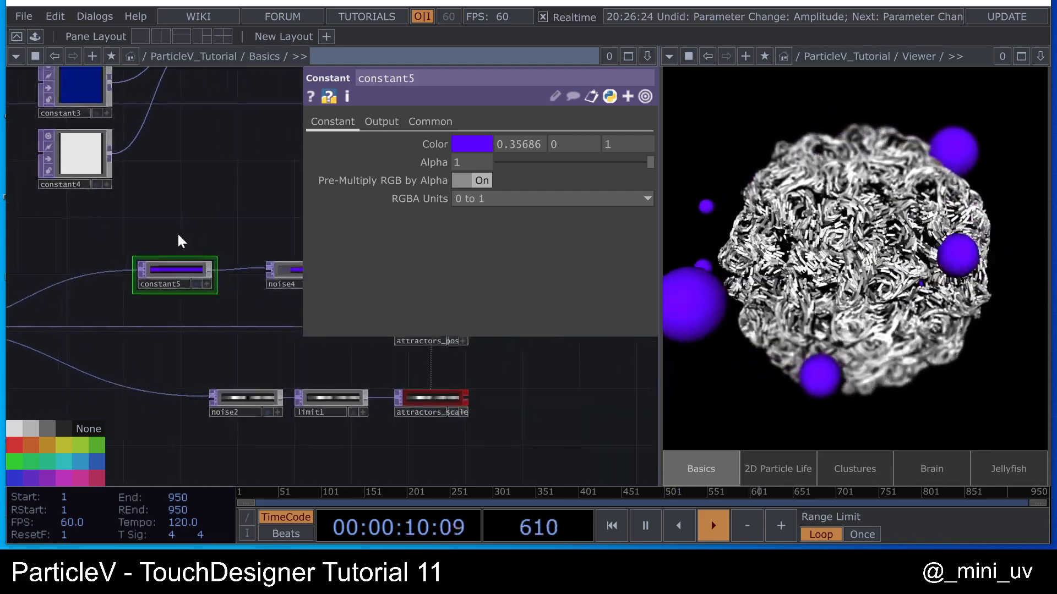
{"action": "scroll", "coordinate": [198, 265], "scroll_direction": "down", "scroll_amount": 2}
{"action": "left_click_drag", "start_coordinate": [264, 330], "coordinate": [129, 323]}
{"action": "left_click_drag", "start_coordinate": [240, 303], "coordinate": [219, 306]}
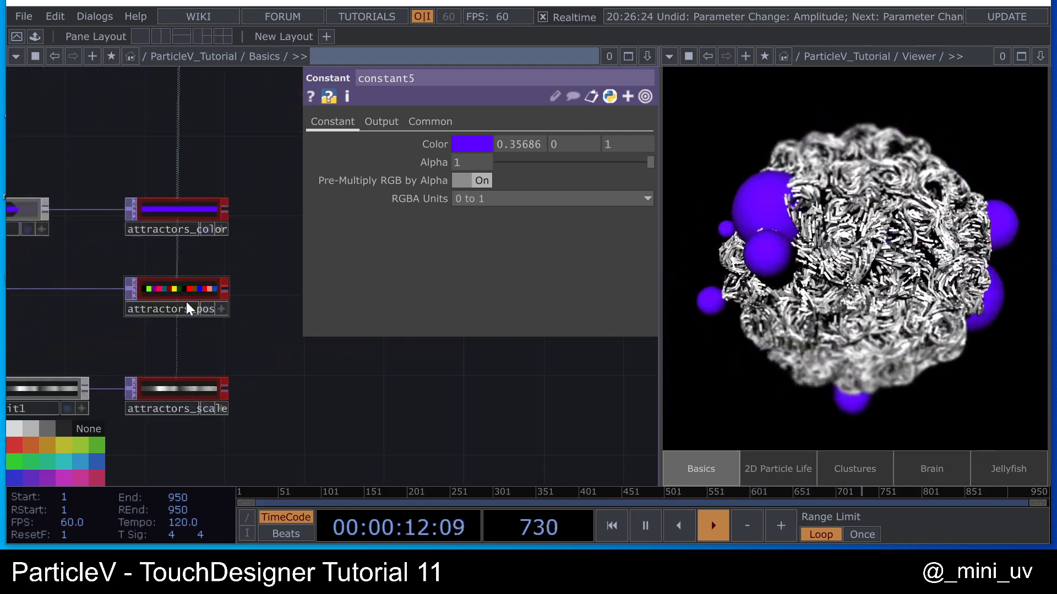
- Select attractors_pos and examine its position pixels up close
{"action": "left_click", "coordinate": [187, 301]}
{"action": "scroll", "coordinate": [190, 299], "scroll_direction": "down", "scroll_amount": 3}
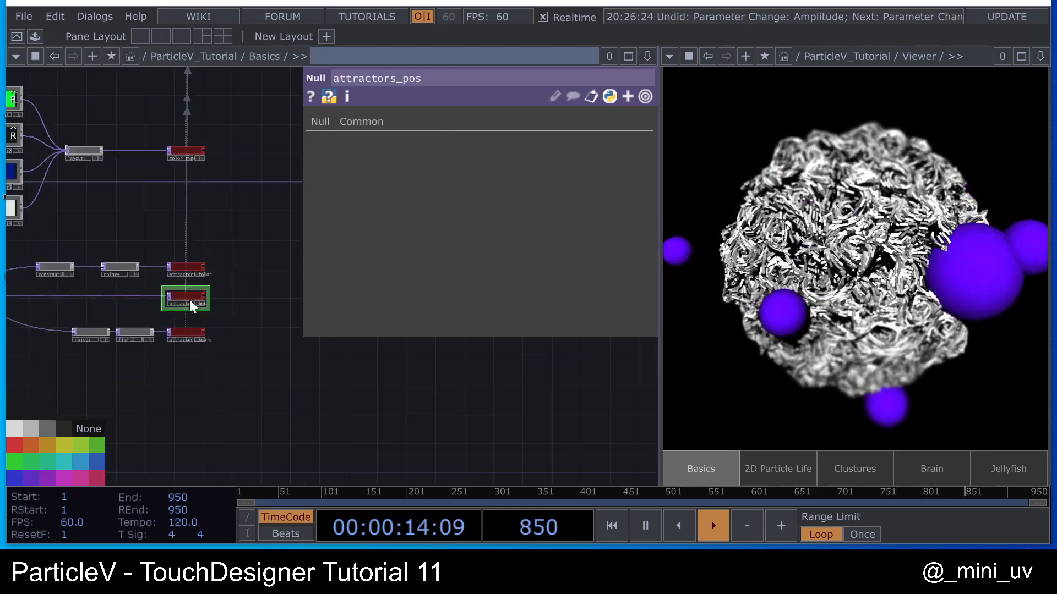
{"action": "scroll", "coordinate": [189, 300], "scroll_direction": "up", "scroll_amount": 6}
{"action": "scroll", "coordinate": [200, 299], "scroll_direction": "up", "scroll_amount": 1}
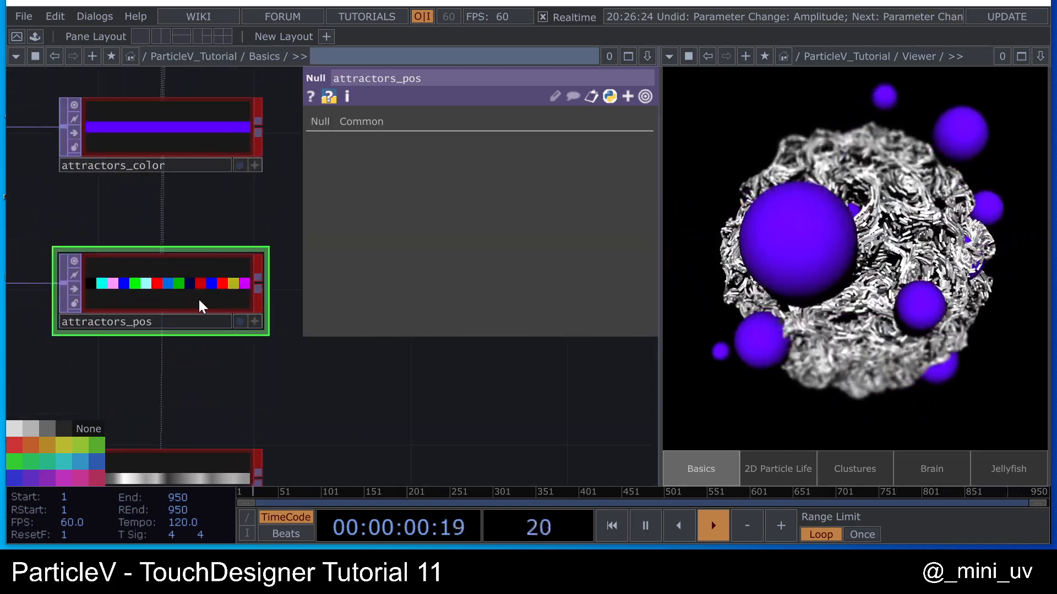
{"action": "scroll", "coordinate": [173, 300], "scroll_direction": "down", "scroll_amount": 4}
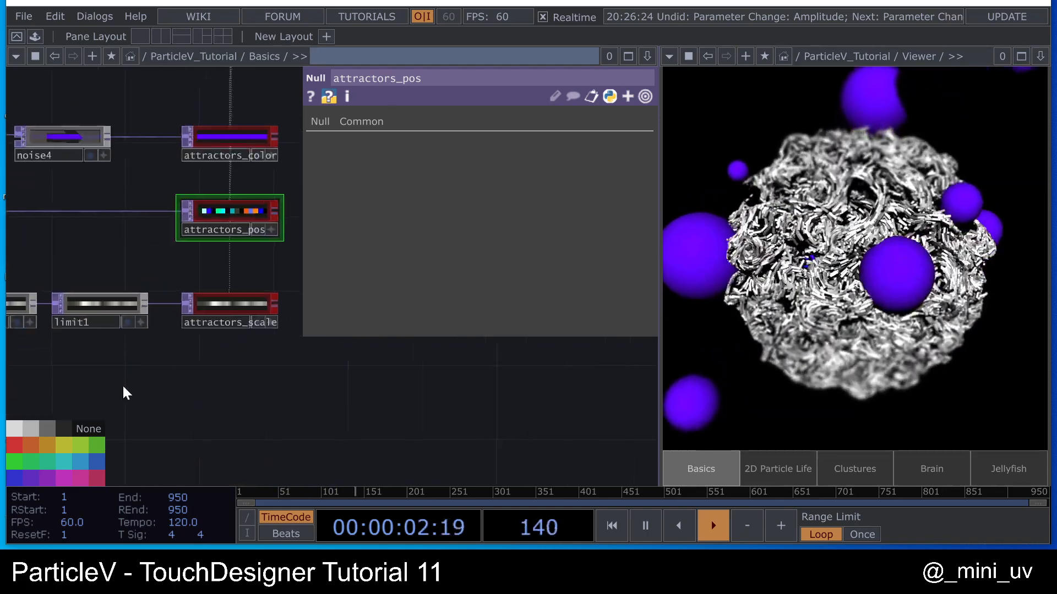
- Inspect noise2's pixel format in the attractor scale chain, and return to ParticleV's attractor parameters
{"action": "scroll", "coordinate": [213, 368], "scroll_direction": "up", "scroll_amount": 4}
{"action": "left_click", "coordinate": [200, 375]}
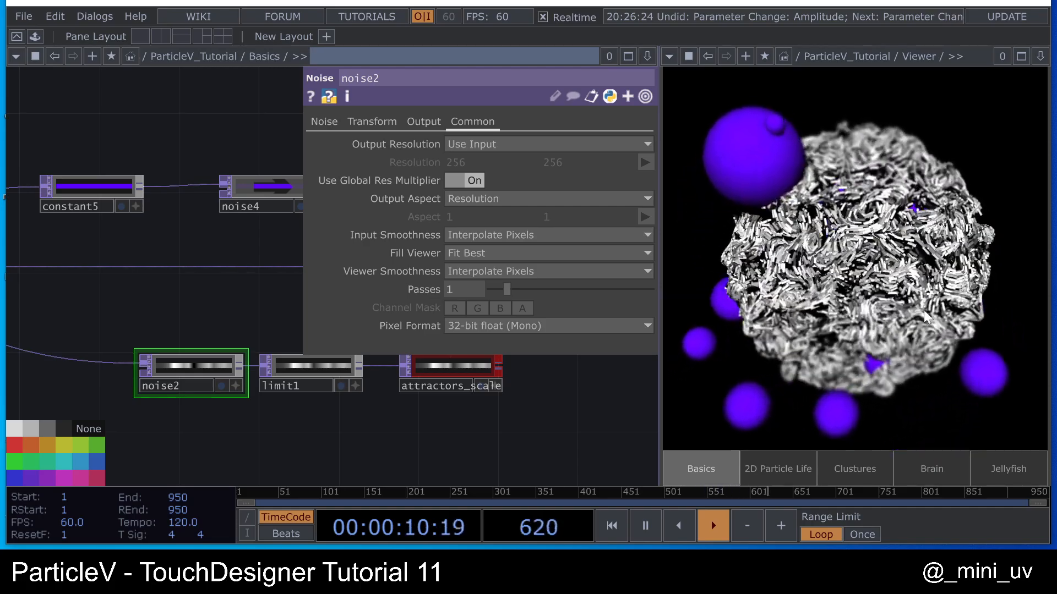
{"action": "key", "text": "h"}
{"action": "scroll", "coordinate": [172, 143], "scroll_direction": "up", "scroll_amount": 3}
{"action": "left_click", "coordinate": [203, 145]}
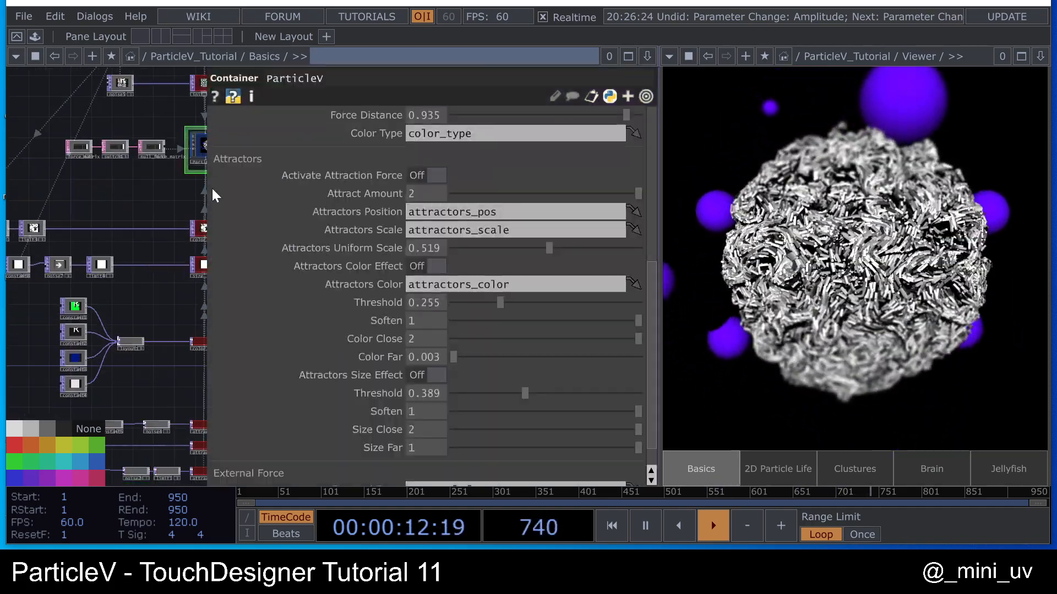
{"action": "left_click_drag", "start_coordinate": [157, 193], "coordinate": [92, 169]}
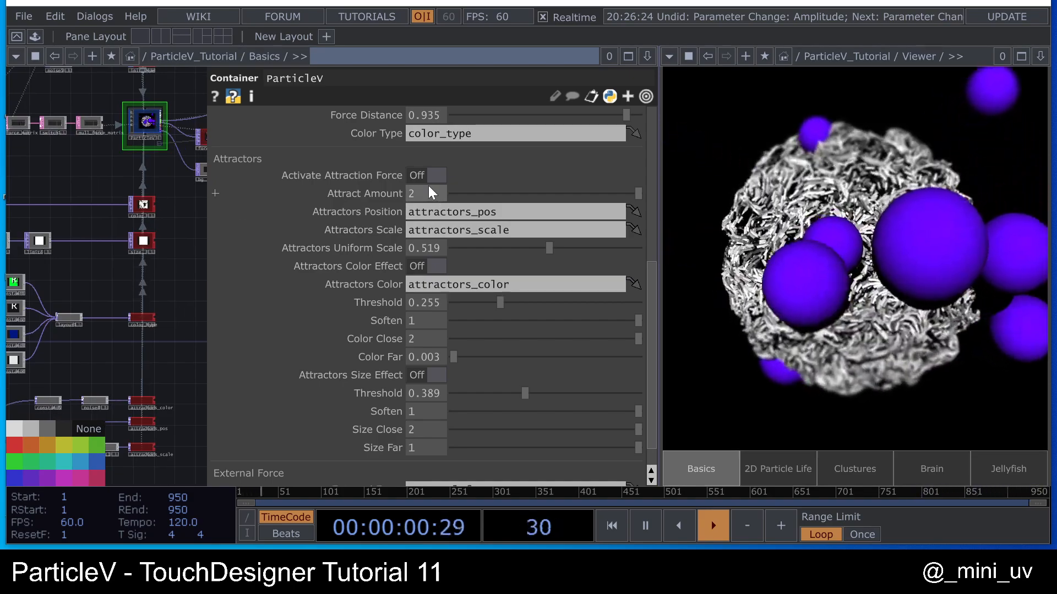
- Activate ParticleV's attraction force and reduce Attractors Uniform Scale to 0.307
{"action": "left_click", "coordinate": [427, 170]}
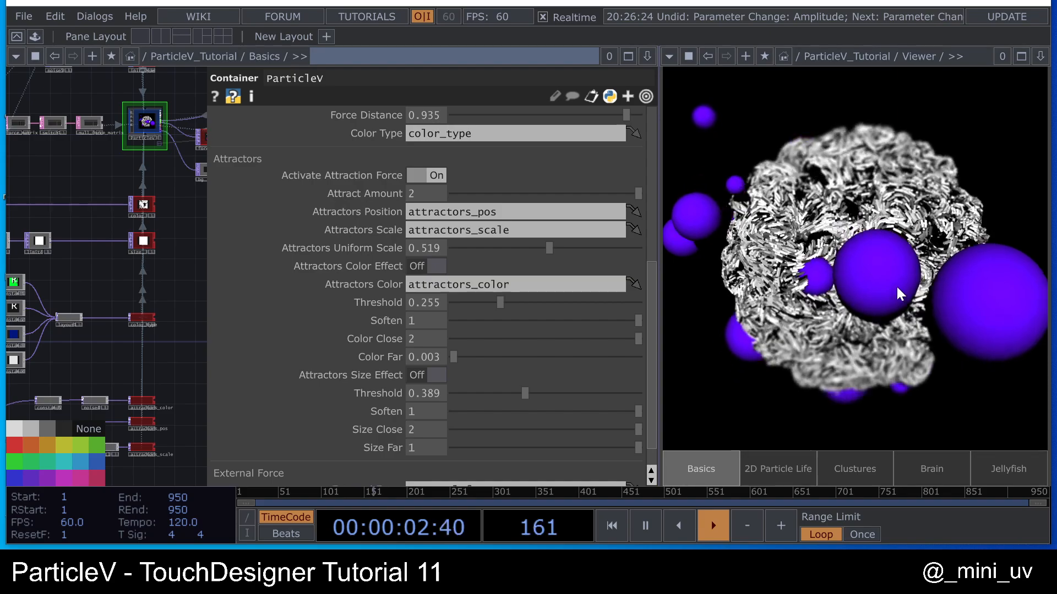
{"action": "left_click_drag", "start_coordinate": [547, 251], "coordinate": [510, 248]}
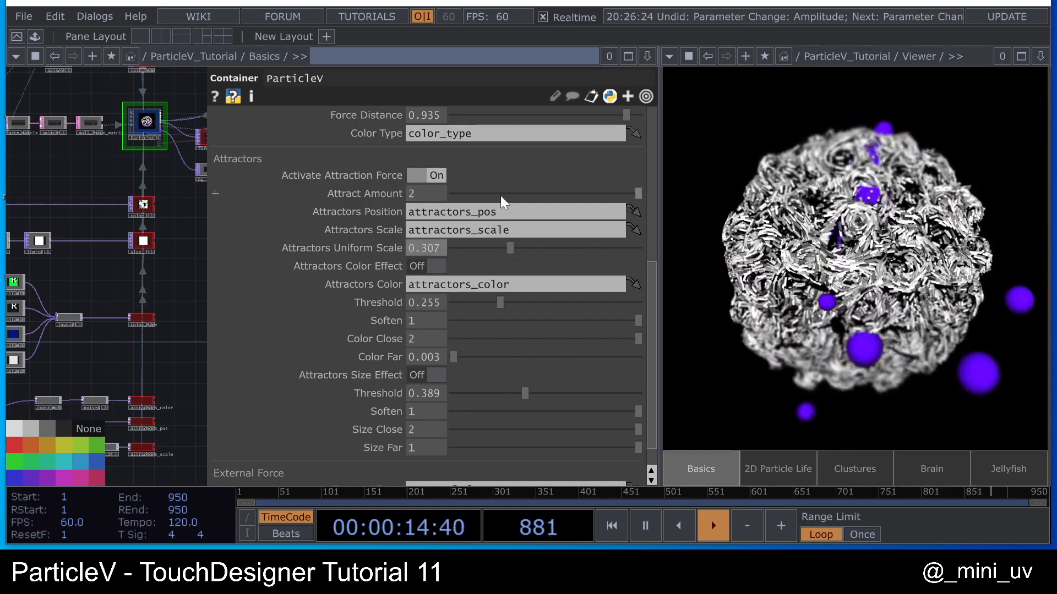
- Try different Attract Amount values, including 3, and set it back to 2
{"action": "left_click_drag", "start_coordinate": [500, 195], "coordinate": [639, 198]}
{"action": "left_click", "coordinate": [420, 193]}
{"action": "type", "text": "3"}
{"action": "key", "text": "Return"}
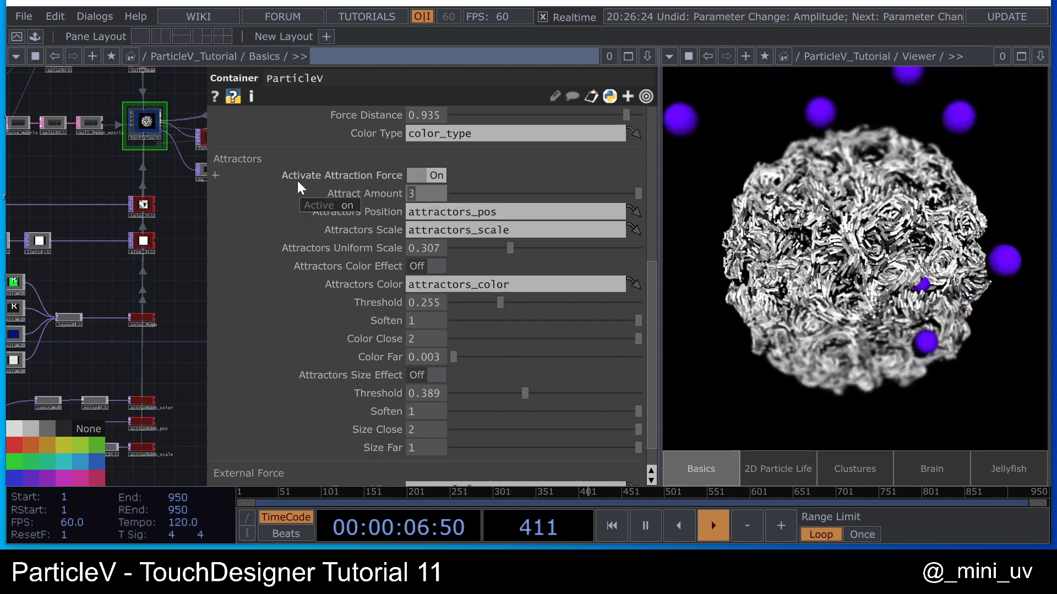
{"action": "type", "text": "2"}
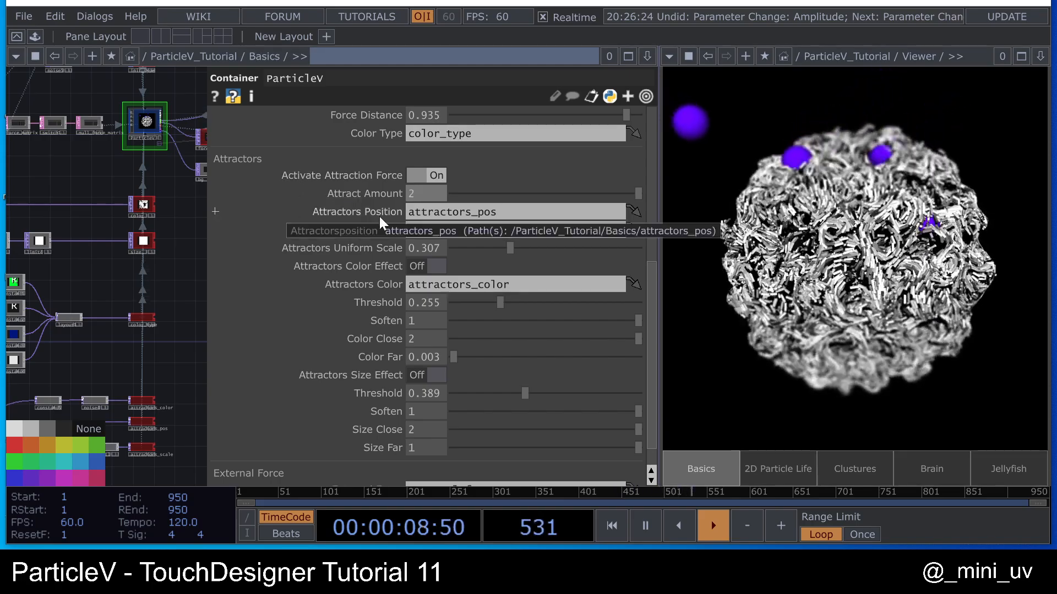
- Look over ParticleV's simulation parameters from General Settings down to Attractors Color Effect
{"action": "scroll", "coordinate": [530, 385], "scroll_direction": "down", "scroll_amount": 2}
{"action": "scroll", "coordinate": [481, 412], "scroll_direction": "up", "scroll_amount": 1}
{"action": "scroll", "coordinate": [481, 412], "scroll_direction": "up", "scroll_amount": 15}
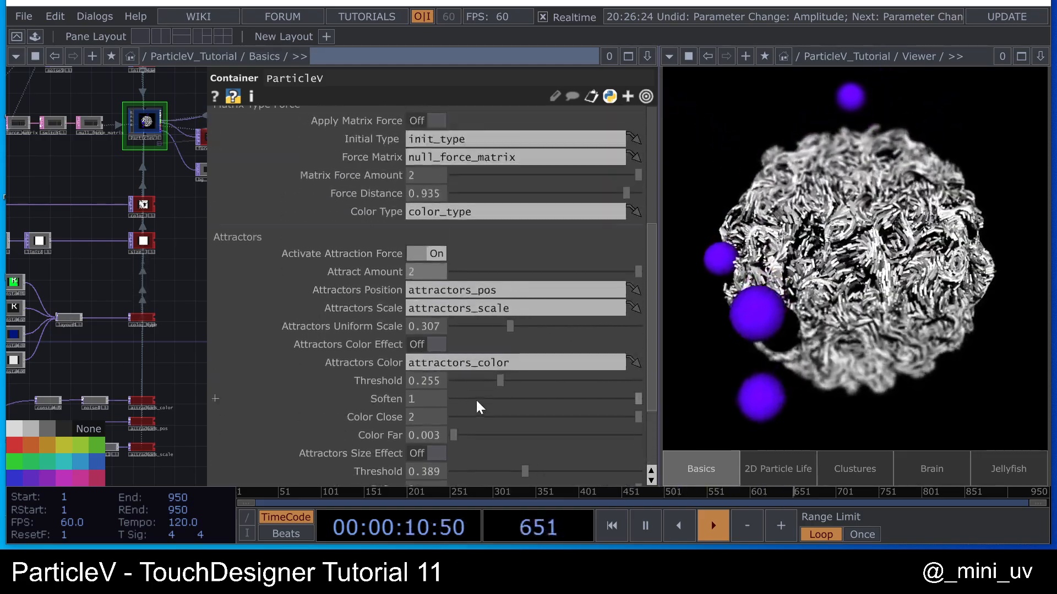
{"action": "scroll", "coordinate": [479, 361], "scroll_direction": "up", "scroll_amount": 2}
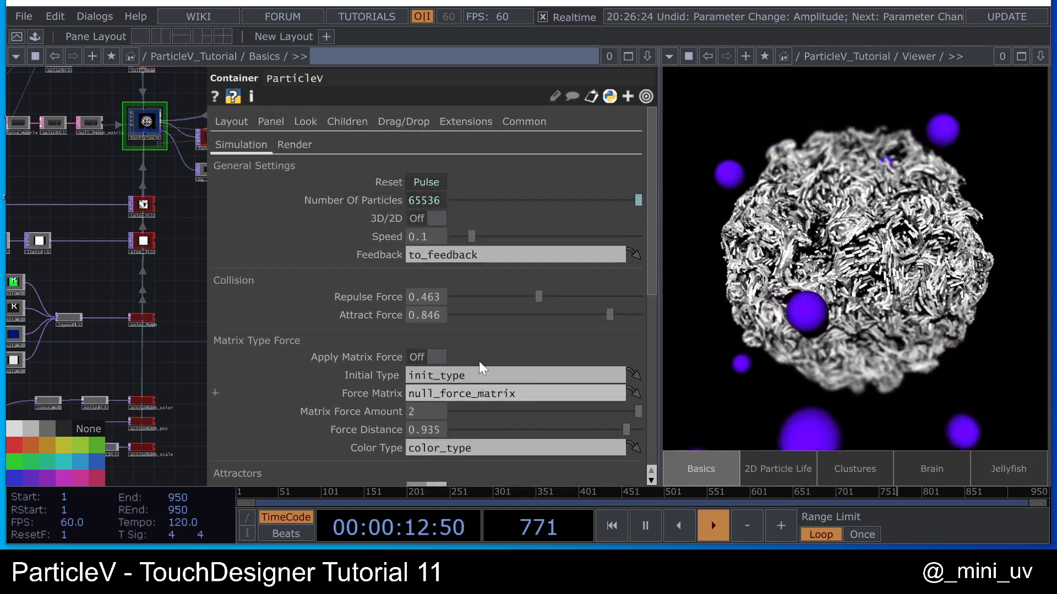
{"action": "scroll", "coordinate": [478, 361], "scroll_direction": "down", "scroll_amount": 20}
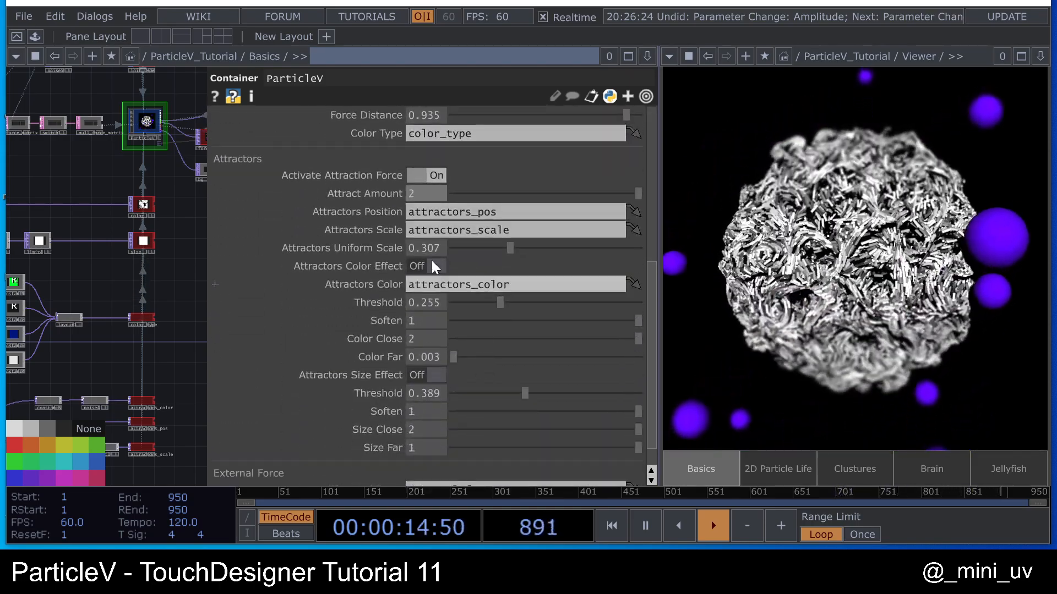
- Turn on Box / Sphere in ParticleV's render parameters and use a Particle Size of 1 on all axes
{"action": "scroll", "coordinate": [440, 258], "scroll_direction": "up", "scroll_amount": 20}
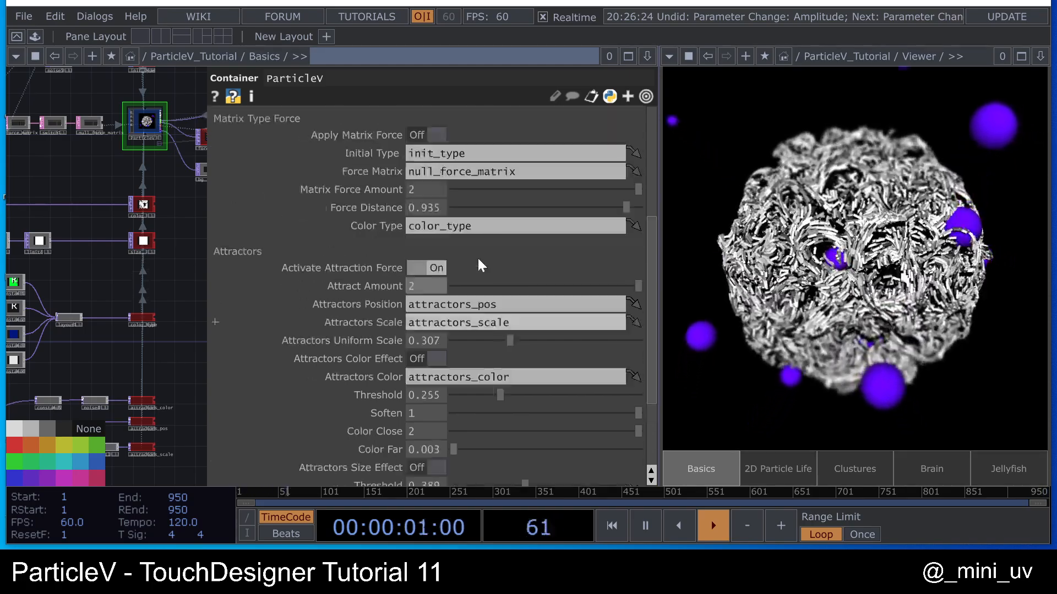
{"action": "left_click", "coordinate": [303, 145]}
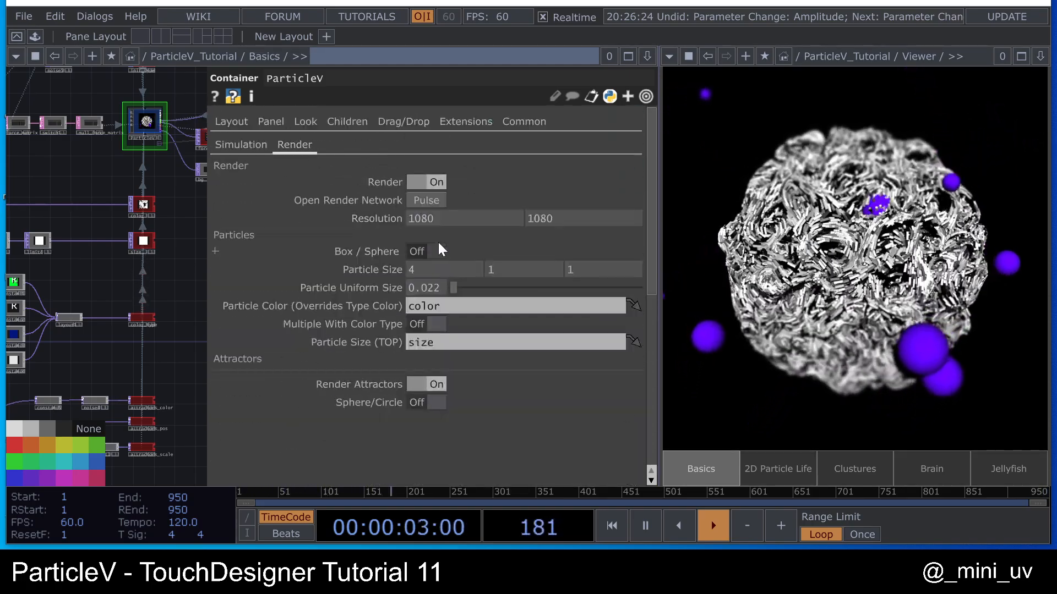
{"action": "left_click", "coordinate": [434, 251]}
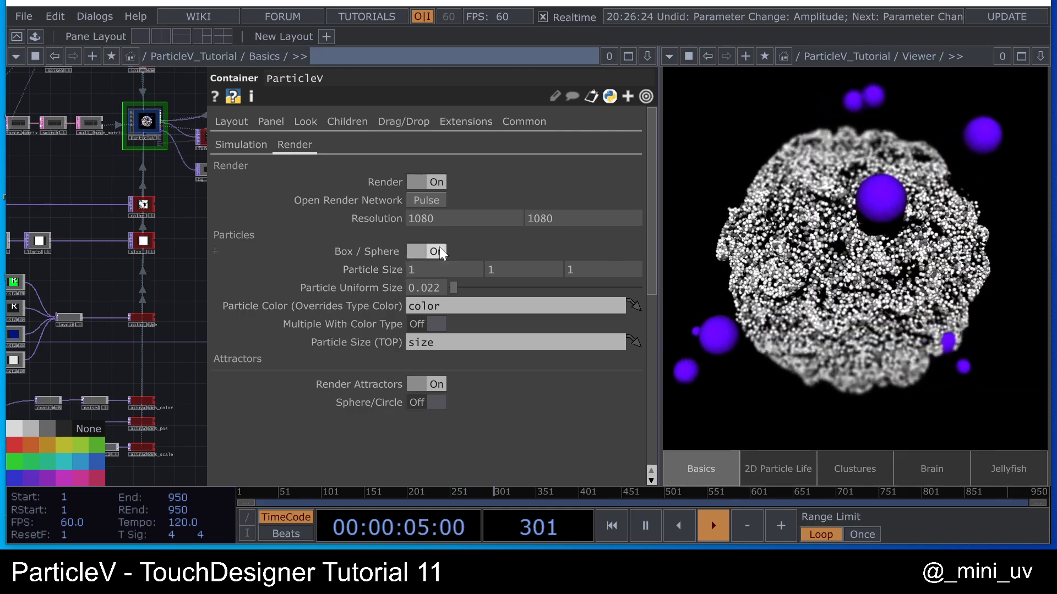
- In ParticleV's simulation parameters, set the external force amount to 1 and Attractors Uniform Scale to 0.374
{"action": "left_click", "coordinate": [241, 144]}
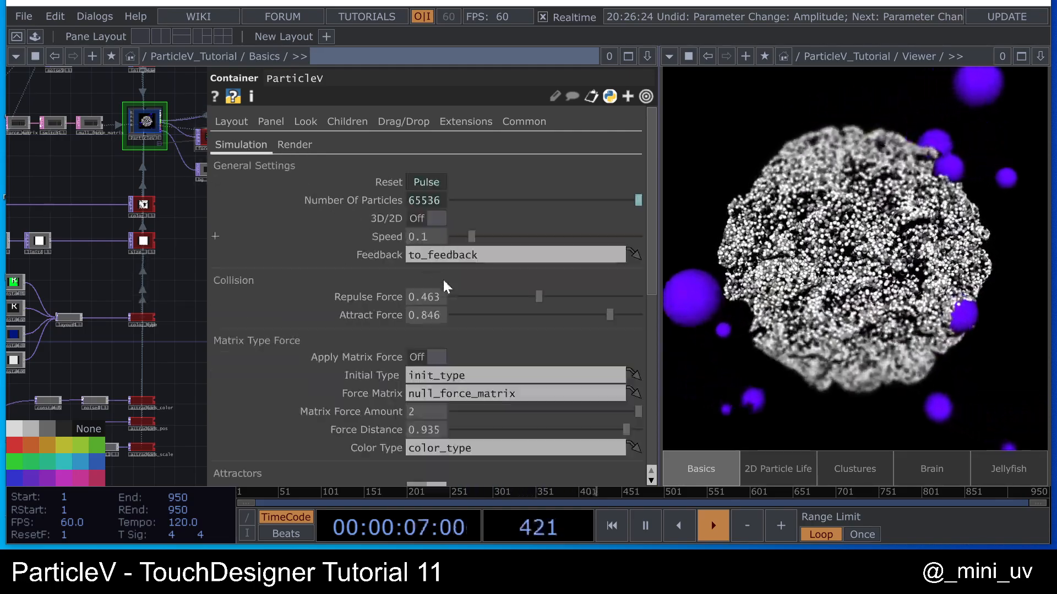
{"action": "scroll", "coordinate": [462, 298], "scroll_direction": "down", "scroll_amount": 15}
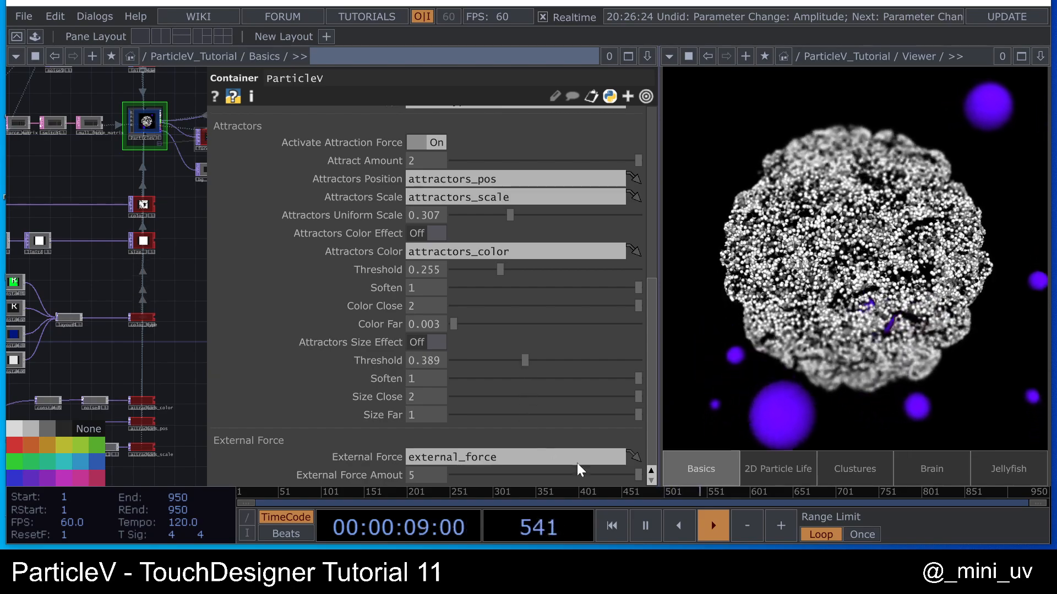
{"action": "left_click_drag", "start_coordinate": [638, 475], "coordinate": [691, 477]}
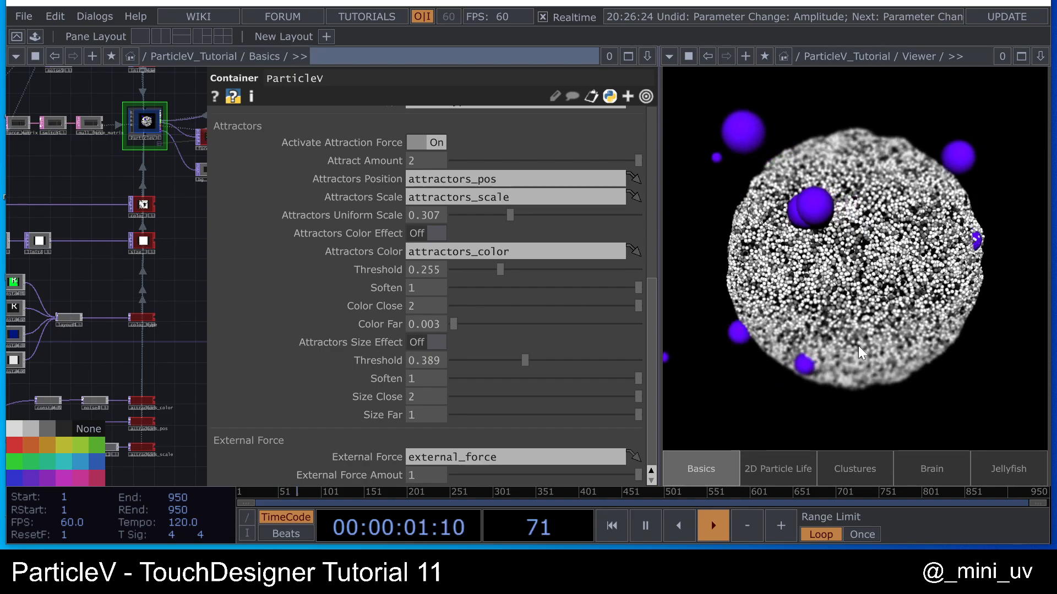
{"action": "scroll", "coordinate": [392, 243], "scroll_direction": "up", "scroll_amount": 3}
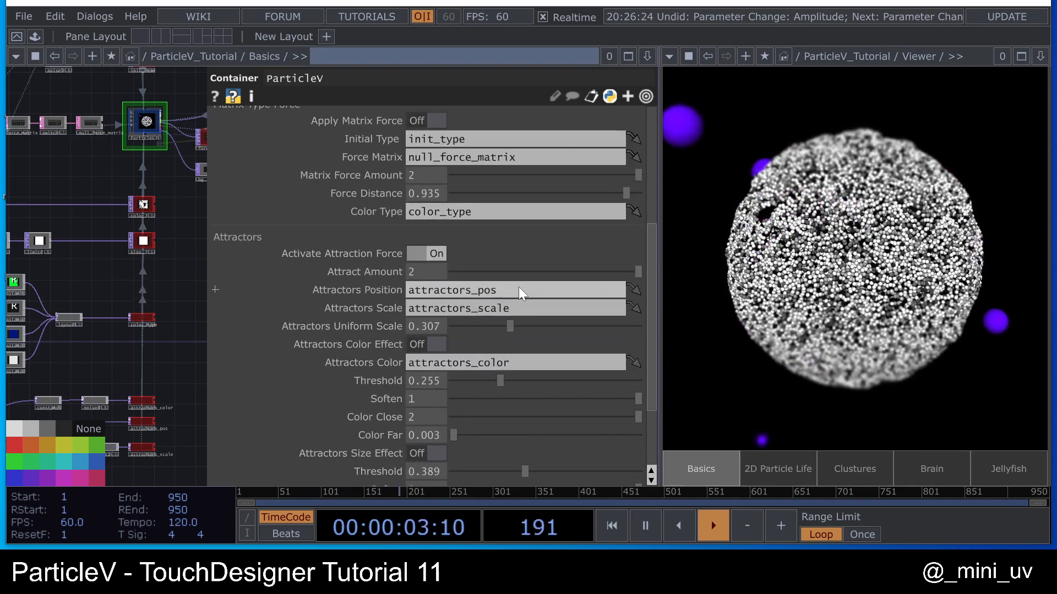
{"action": "left_click_drag", "start_coordinate": [514, 320], "coordinate": [527, 320]}
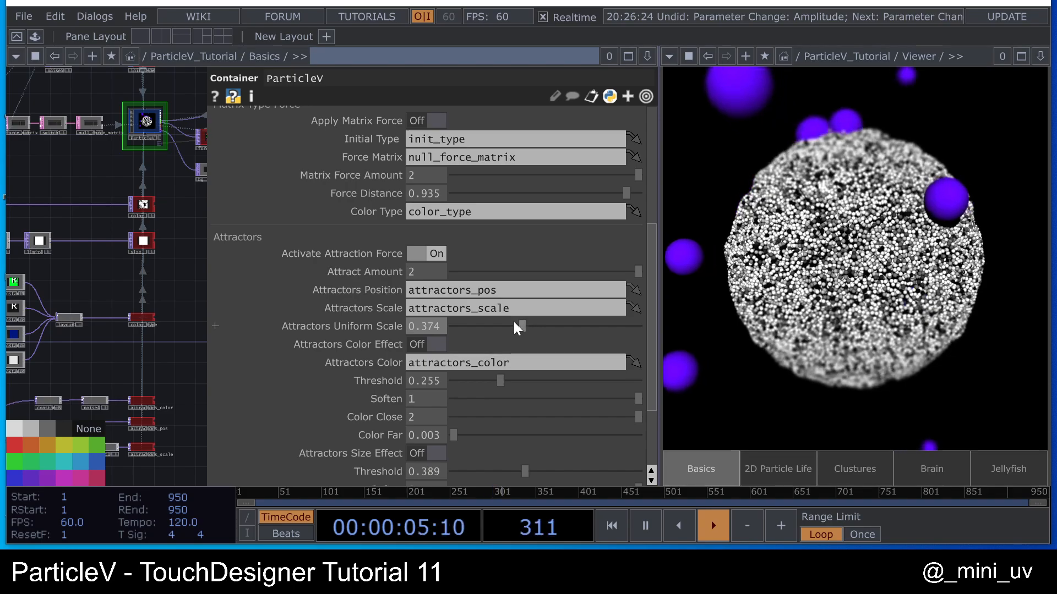
- Activate Attractors Color Effect with Threshold 0.335, Soften 0.472, Color Close 1 and Color Far 0.009
{"action": "scroll", "coordinate": [481, 349], "scroll_direction": "down", "scroll_amount": 2}
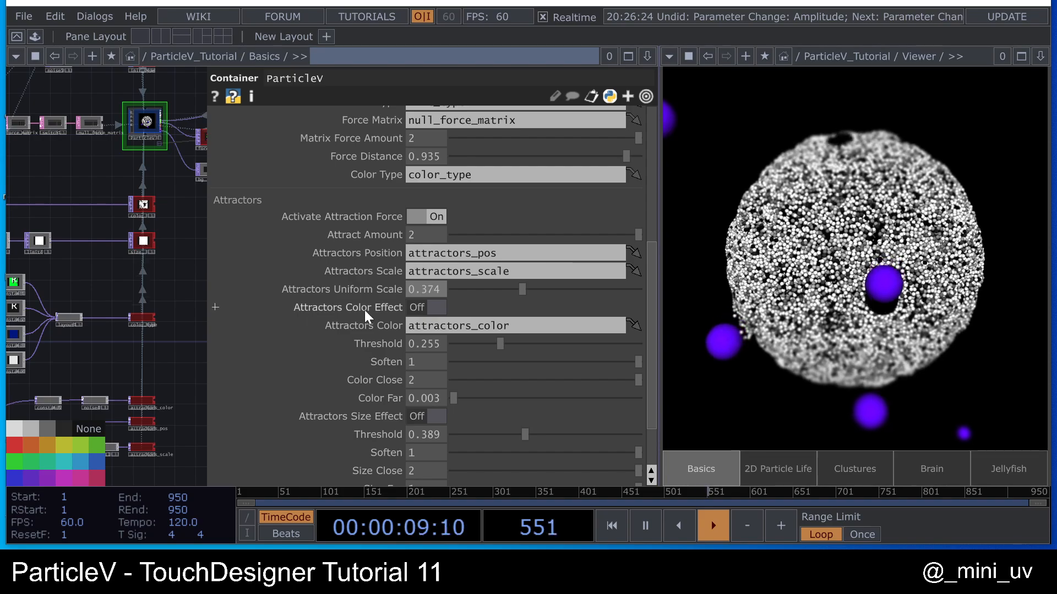
{"action": "left_click", "coordinate": [433, 306]}
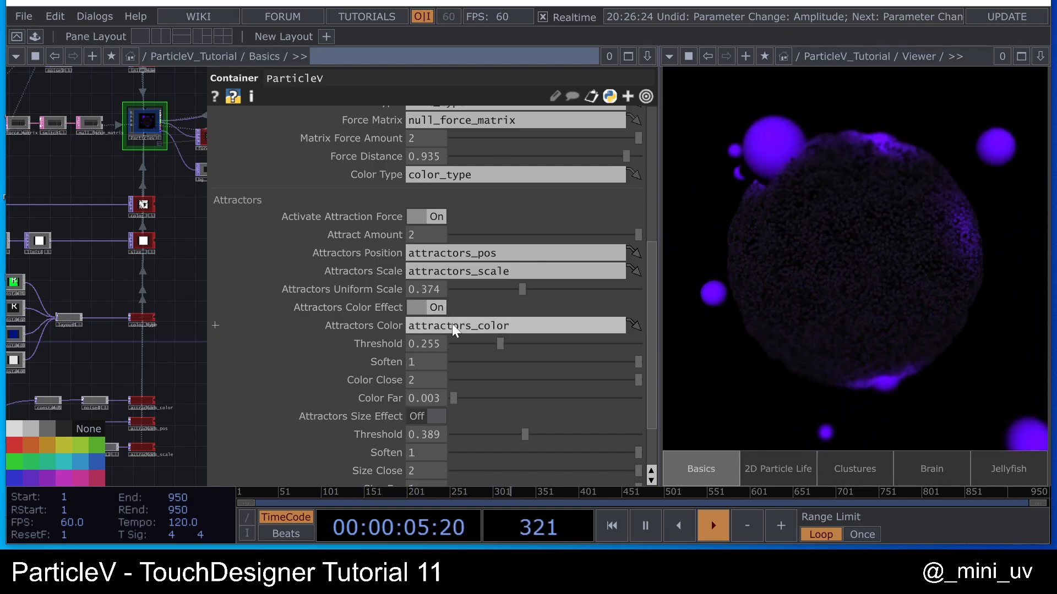
{"action": "left_click_drag", "start_coordinate": [500, 343], "coordinate": [520, 333]}
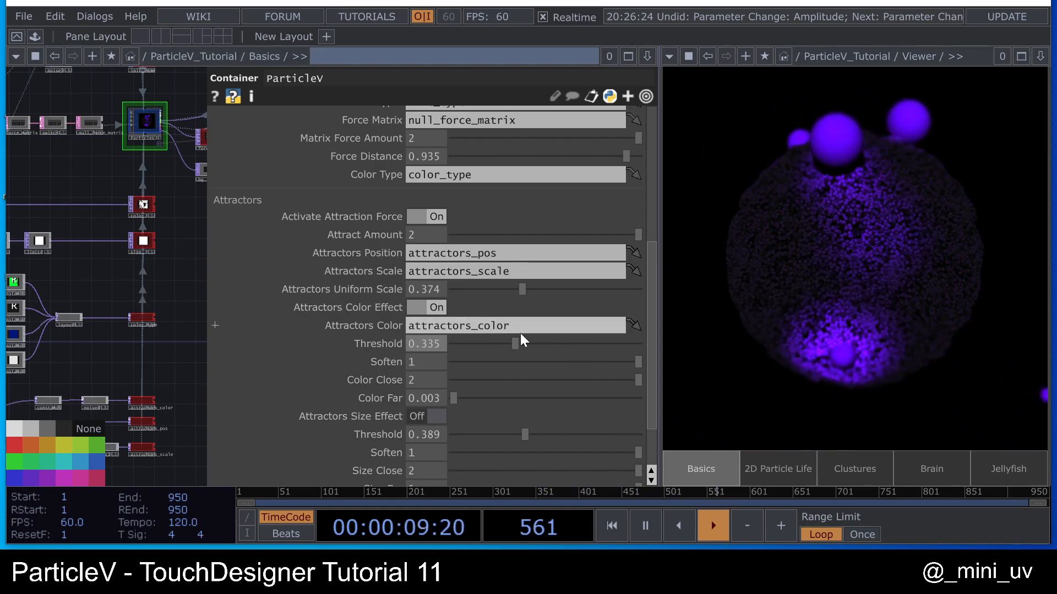
{"action": "left_click_drag", "start_coordinate": [589, 362], "coordinate": [661, 380]}
{"action": "left_click_drag", "start_coordinate": [495, 399], "coordinate": [428, 401]}
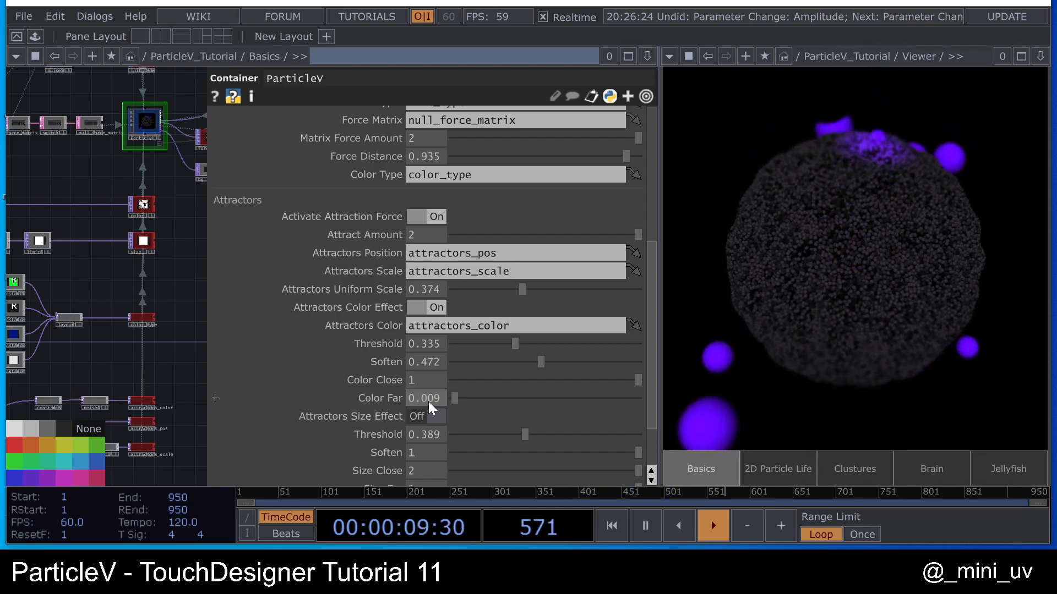
- Raise the attractor color effect's Threshold to 0.548 and its Soften to 0.775
{"action": "left_click", "coordinate": [616, 380]}
{"action": "left_click", "coordinate": [647, 374]}
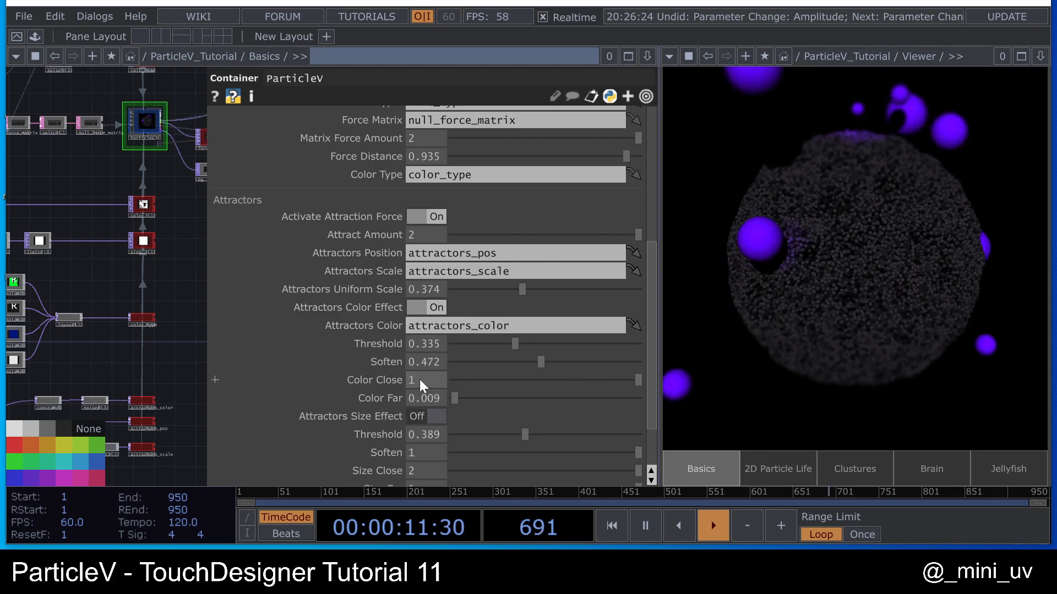
{"action": "left_click_drag", "start_coordinate": [541, 362], "coordinate": [555, 344]}
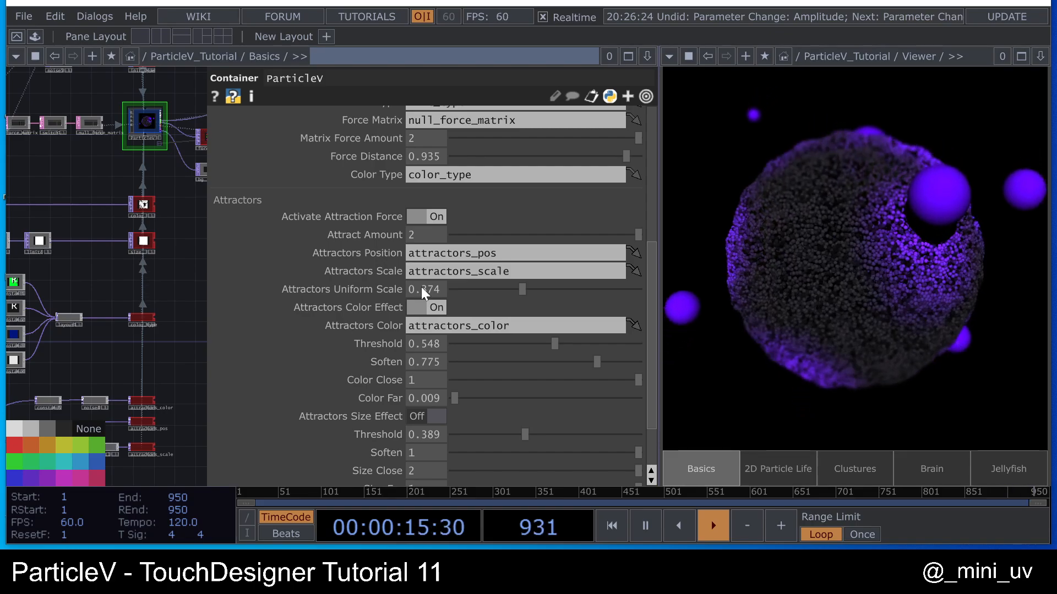
- Bypass the constant5 node in the attractor color chain
{"action": "scroll", "coordinate": [89, 361], "scroll_direction": "up", "scroll_amount": 5}
{"action": "left_click_drag", "start_coordinate": [191, 276], "coordinate": [246, 240]}
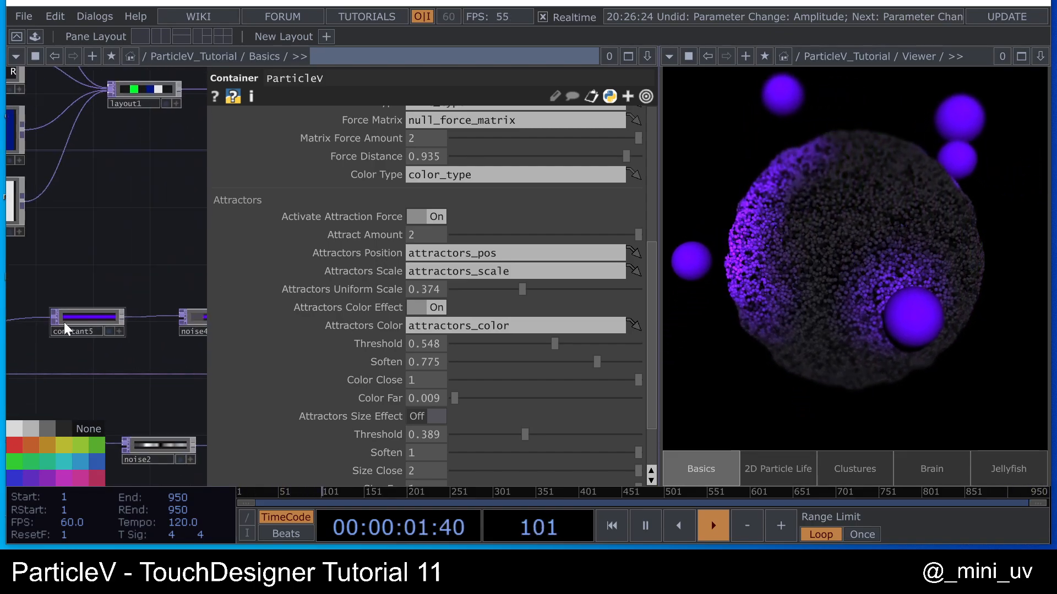
{"action": "scroll", "coordinate": [63, 322], "scroll_direction": "up", "scroll_amount": 4}
{"action": "left_click", "coordinate": [54, 319]}
{"action": "scroll", "coordinate": [83, 257], "scroll_direction": "down", "scroll_amount": 3}
{"action": "left_click_drag", "start_coordinate": [167, 261], "coordinate": [66, 262]}
{"action": "scroll", "coordinate": [84, 257], "scroll_direction": "down", "scroll_amount": 1}
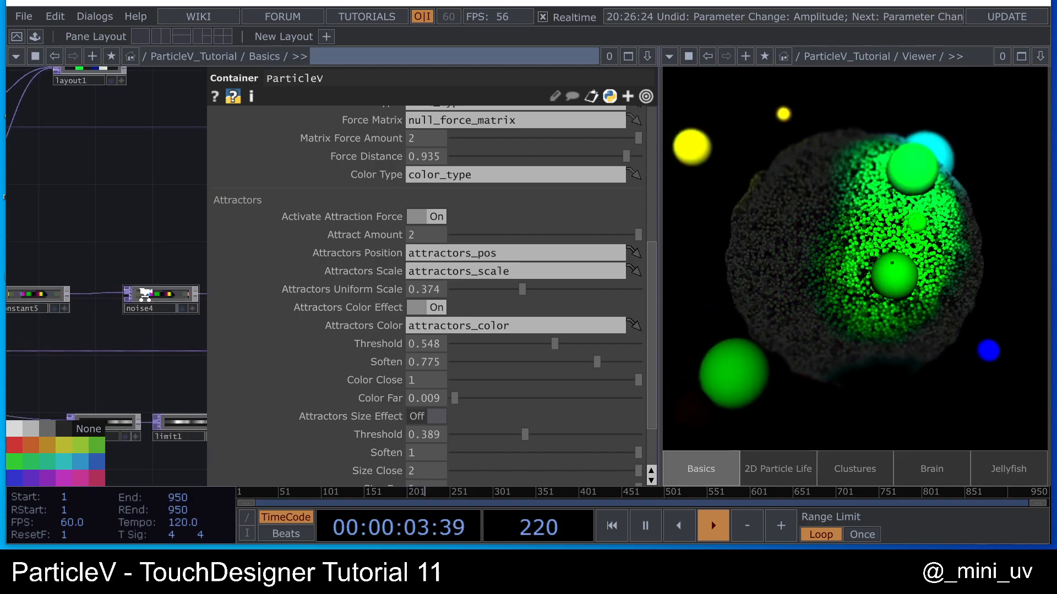
- Enable the noise4 node in the attractor color chain and show its noise parameters
{"action": "left_click", "coordinate": [146, 295]}
{"action": "scroll", "coordinate": [147, 296], "scroll_direction": "up", "scroll_amount": 5}
{"action": "left_click", "coordinate": [117, 301]}
{"action": "left_click_drag", "start_coordinate": [291, 279], "coordinate": [258, 292]}
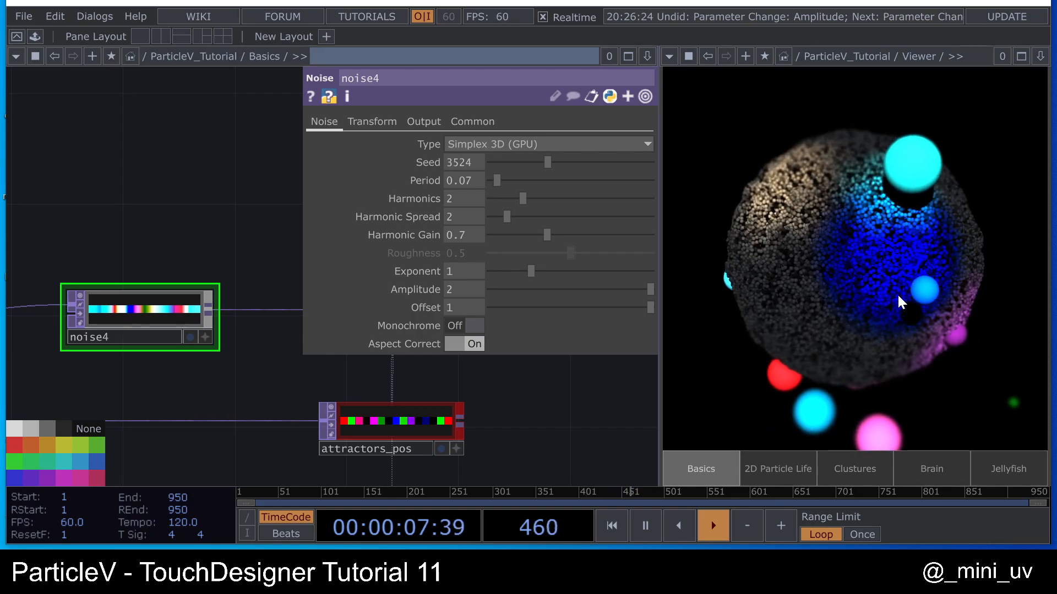
- Return to ParticleV's simulation parameters and lower the collision Repulse Force to 0.178
{"action": "scroll", "coordinate": [204, 306], "scroll_direction": "down", "scroll_amount": 5}
{"action": "scroll", "coordinate": [205, 372], "scroll_direction": "down", "scroll_amount": 5}
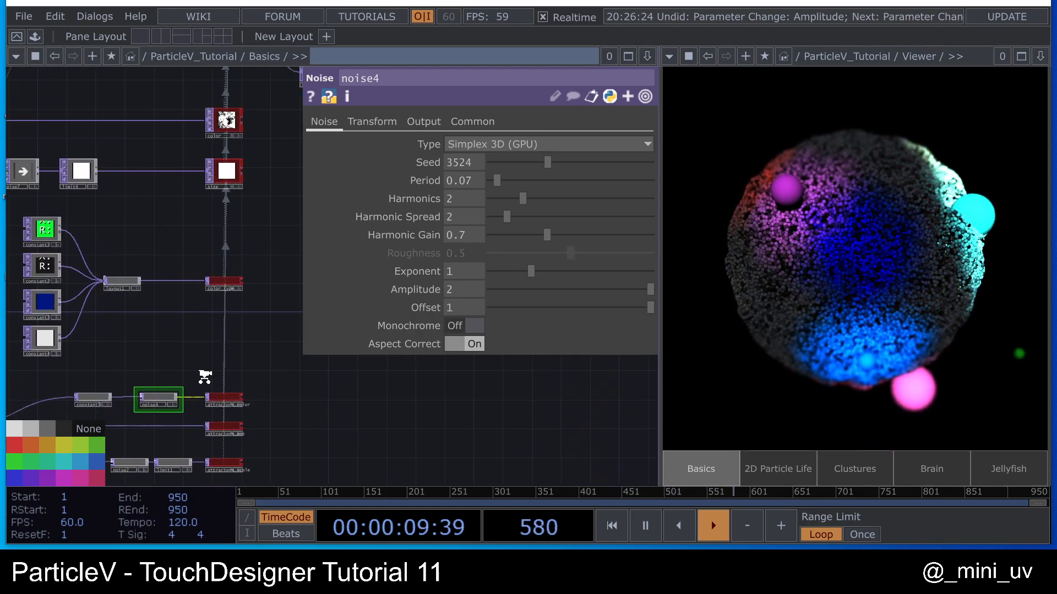
{"action": "left_click", "coordinate": [220, 186]}
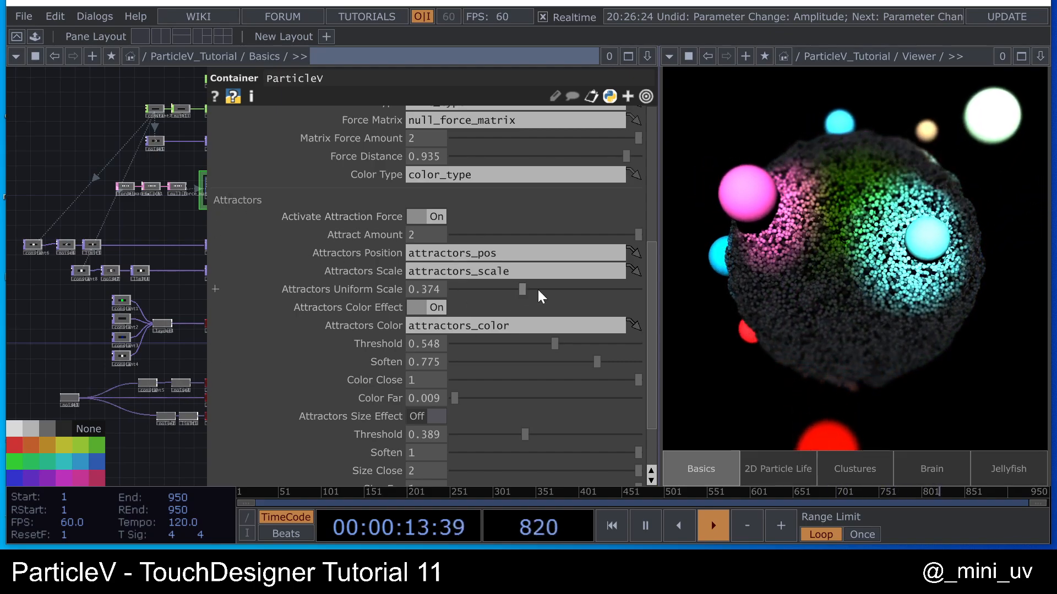
{"action": "scroll", "coordinate": [527, 363], "scroll_direction": "up", "scroll_amount": 3}
{"action": "scroll", "coordinate": [529, 296], "scroll_direction": "up", "scroll_amount": 4}
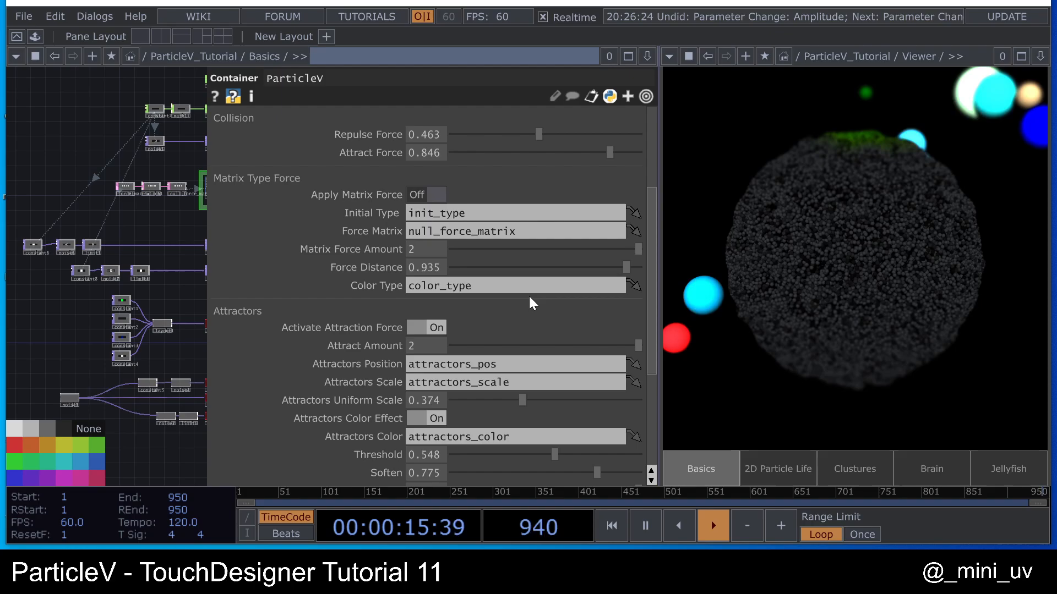
{"action": "left_click_drag", "start_coordinate": [557, 213], "coordinate": [485, 217]}
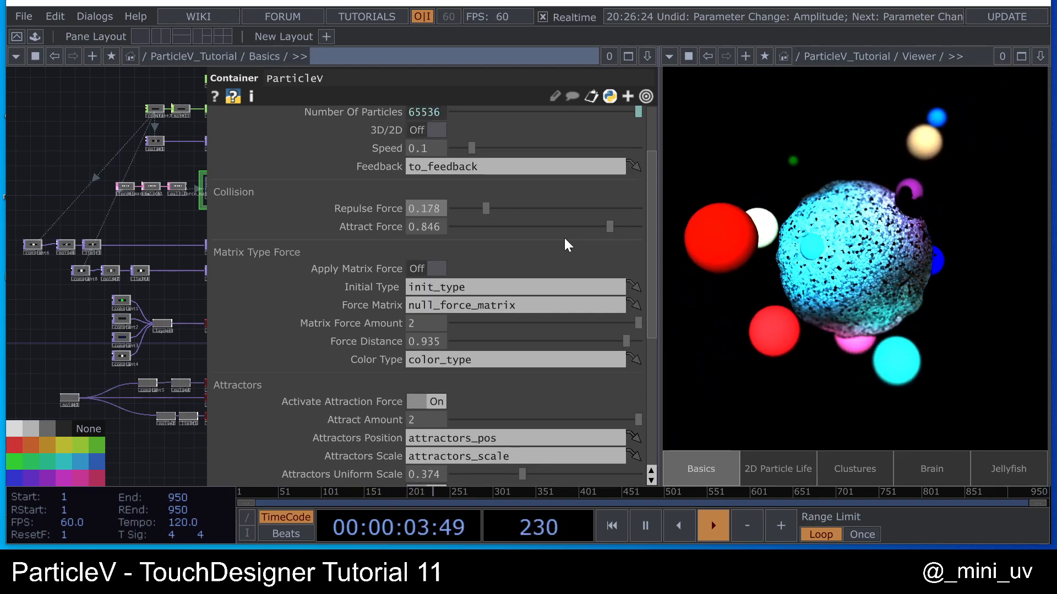
- Lower ParticleV's collision Attract Force to 0.503 and set the attractors' Attract Amount to 1
{"action": "mouse_move", "coordinate": [605, 228]}
{"action": "left_mouse_down"}
{"action": "mouse_move", "coordinate": [567, 230]}
{"action": "mouse_move", "coordinate": [586, 231]}
{"action": "left_mouse_up"}
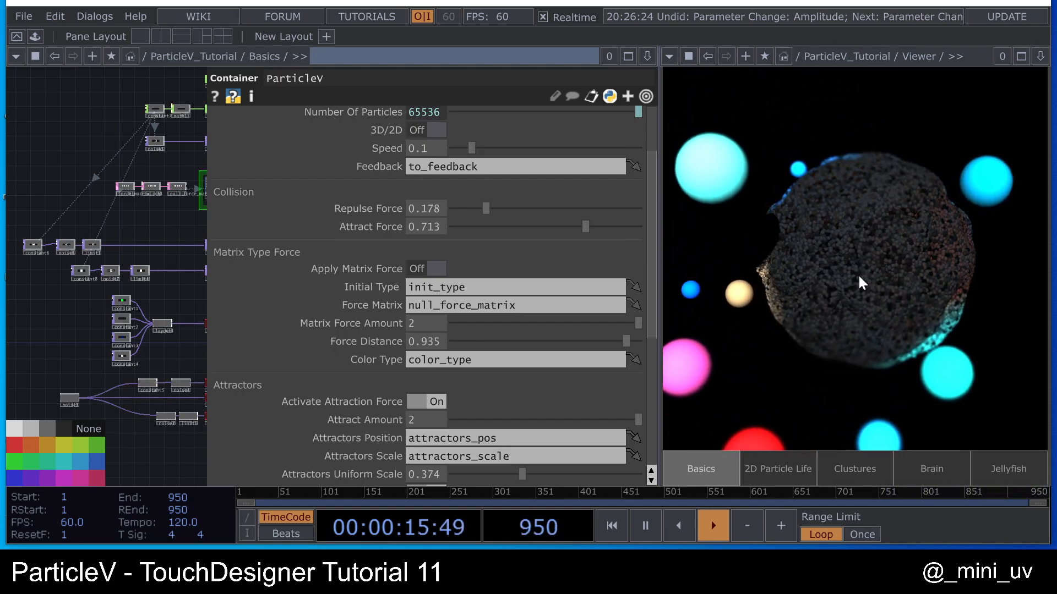
{"action": "left_click_drag", "start_coordinate": [587, 226], "coordinate": [547, 232]}
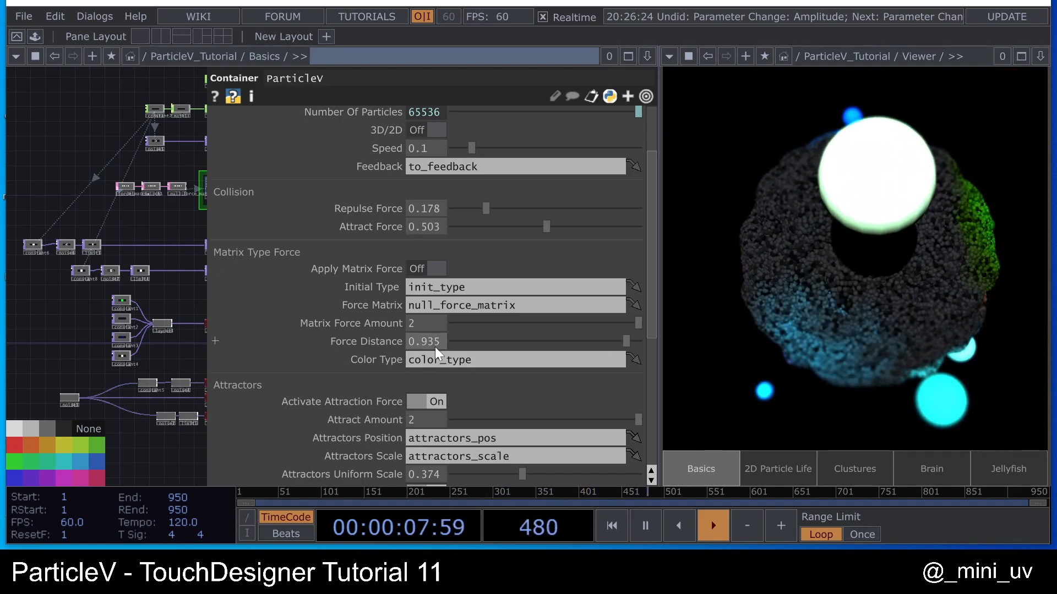
{"action": "scroll", "coordinate": [434, 347], "scroll_direction": "down", "scroll_amount": 3}
{"action": "left_click_drag", "start_coordinate": [619, 330], "coordinate": [729, 325]}
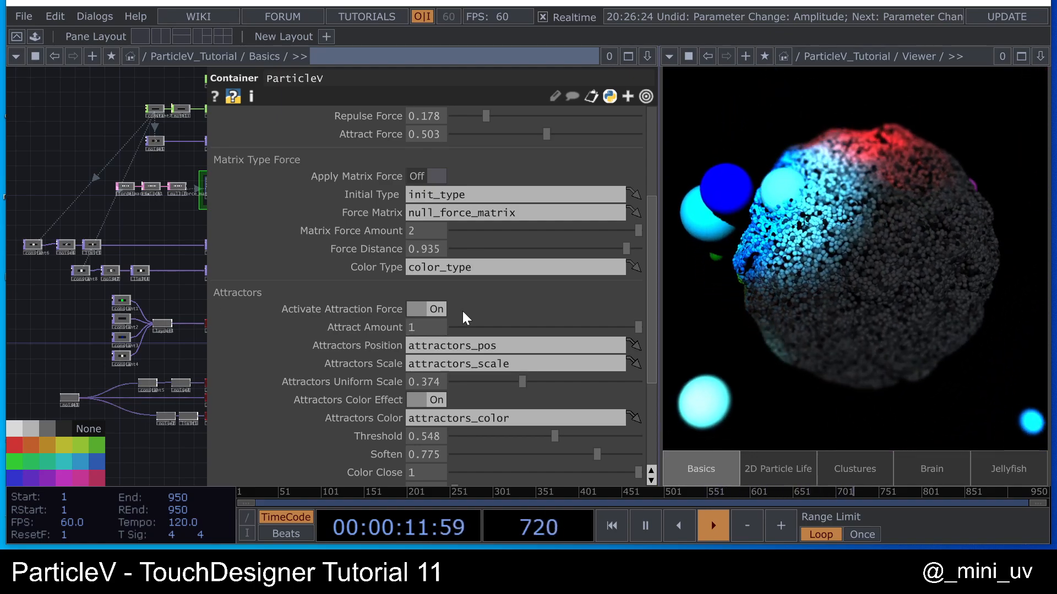
- Toggle the Attractors Color Effect off and back on, and set its Color Close to 0.383
{"action": "scroll", "coordinate": [478, 325], "scroll_direction": "down", "scroll_amount": 3}
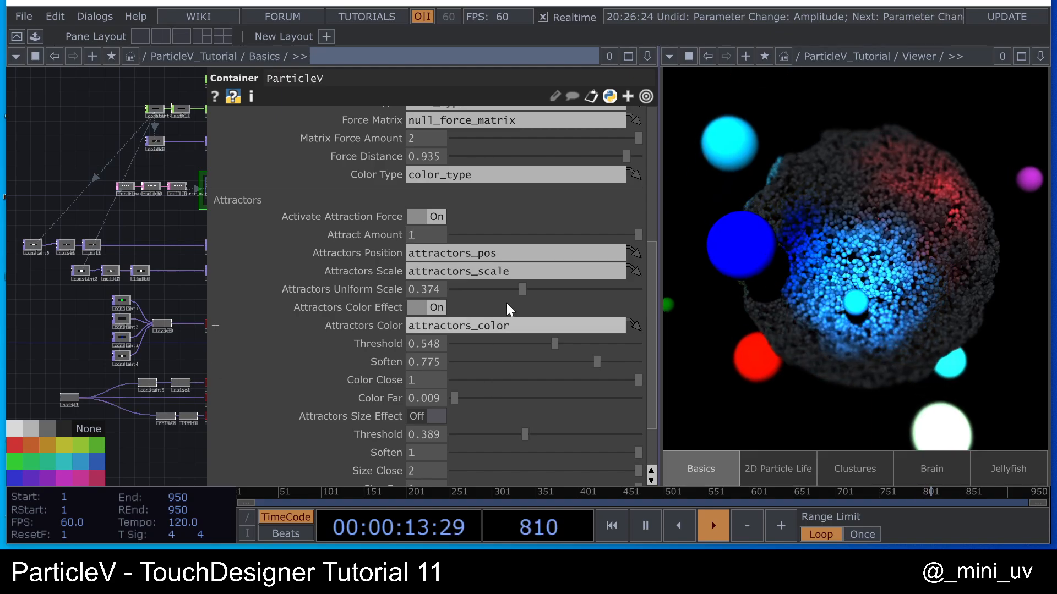
{"action": "left_click", "coordinate": [432, 306]}
{"action": "left_click", "coordinate": [437, 308]}
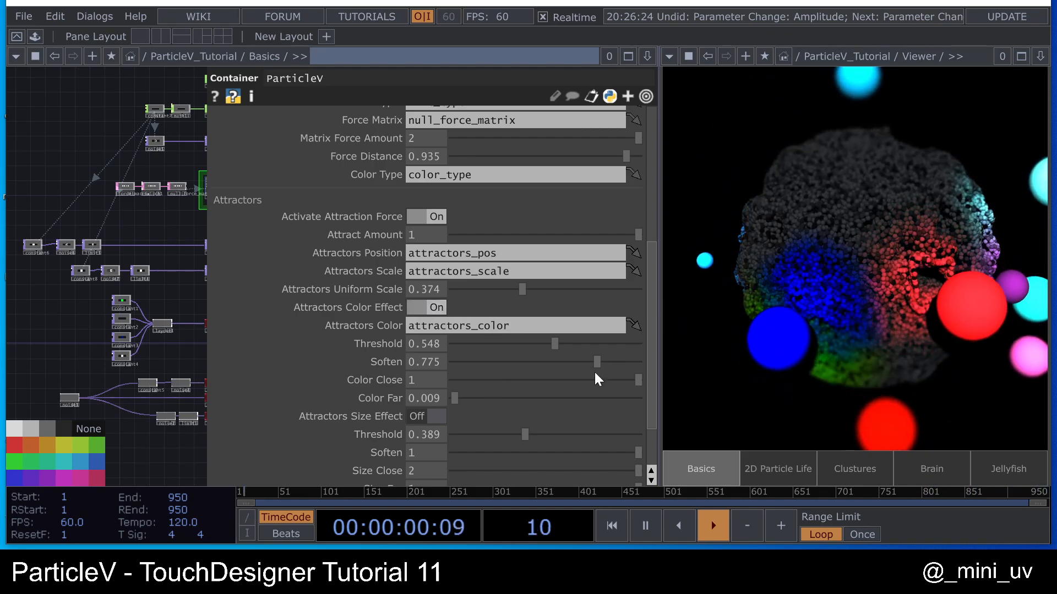
{"action": "left_click_drag", "start_coordinate": [620, 382], "coordinate": [550, 379]}
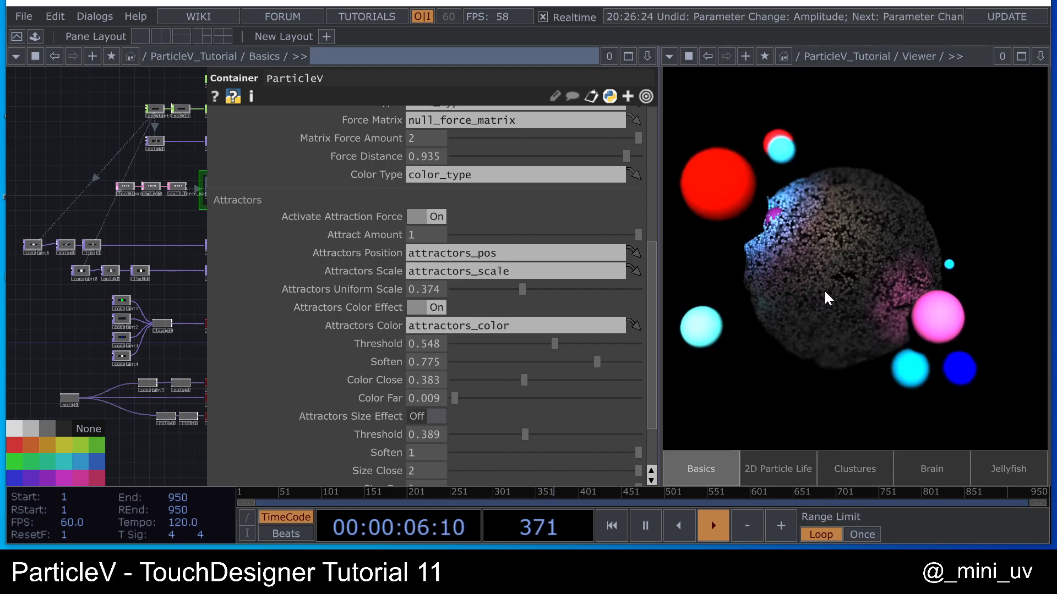
- Turn on the Attractors Size Effect and set its Size Close to 0
{"action": "scroll", "coordinate": [400, 403], "scroll_direction": "down", "scroll_amount": 3}
{"action": "left_click", "coordinate": [432, 361]}
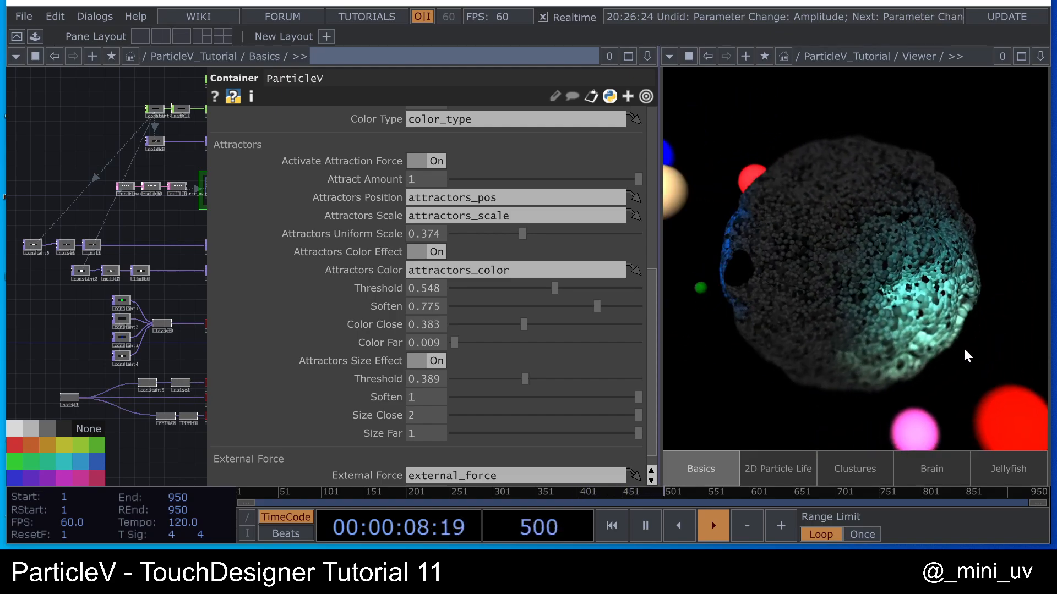
{"action": "left_click_drag", "start_coordinate": [539, 415], "coordinate": [452, 421]}
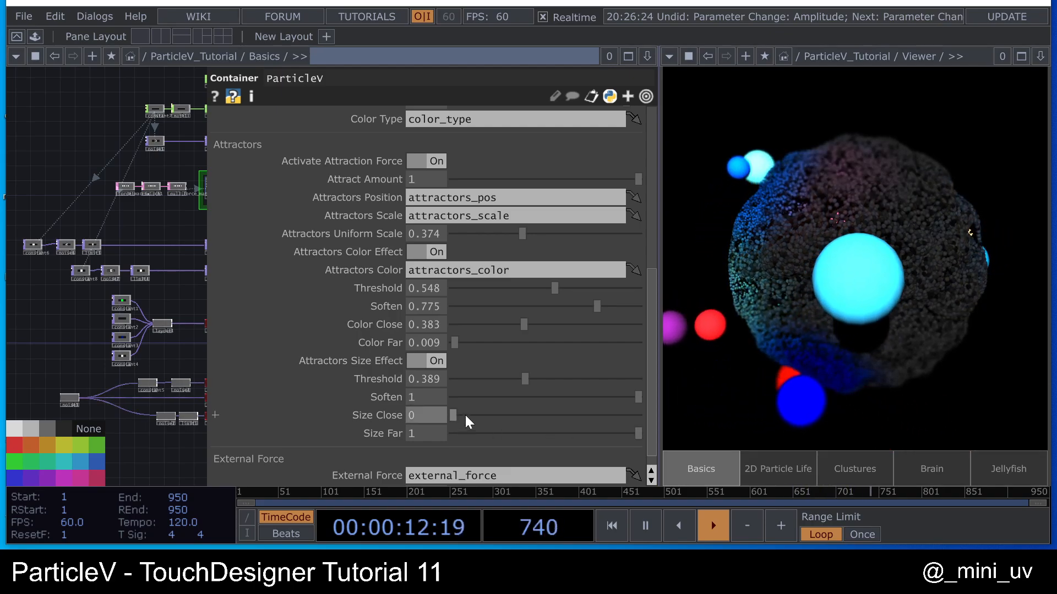
- Set the Attractors Size Effect's Size Far to 1.7 and the Color Effect's Color Close to 0.579
{"action": "left_click", "coordinate": [414, 434]}
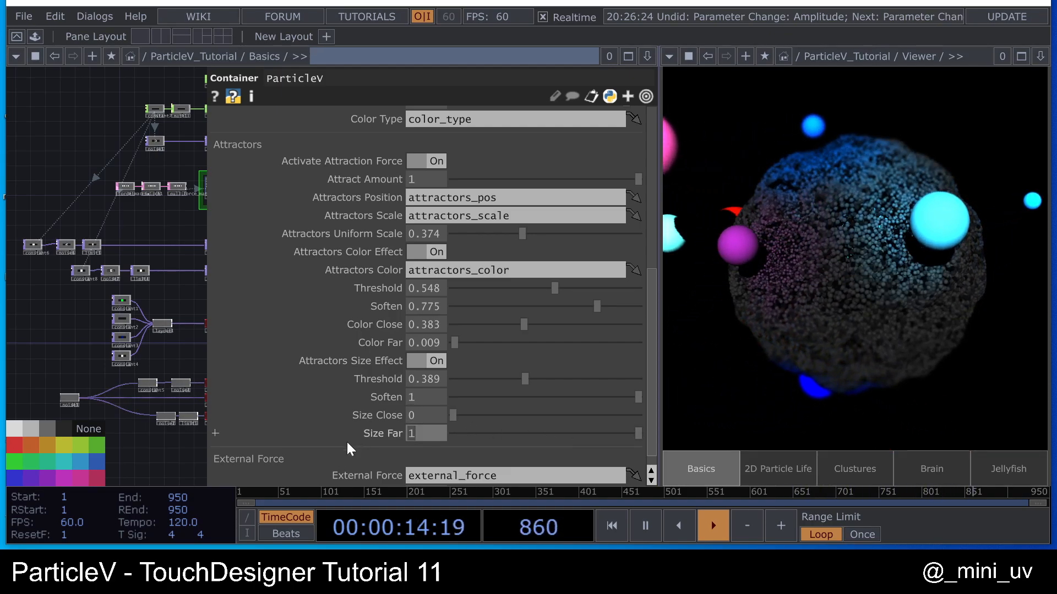
{"action": "type", "text": "2"}
{"action": "key", "text": "Return"}
{"action": "left_click", "coordinate": [328, 427]}
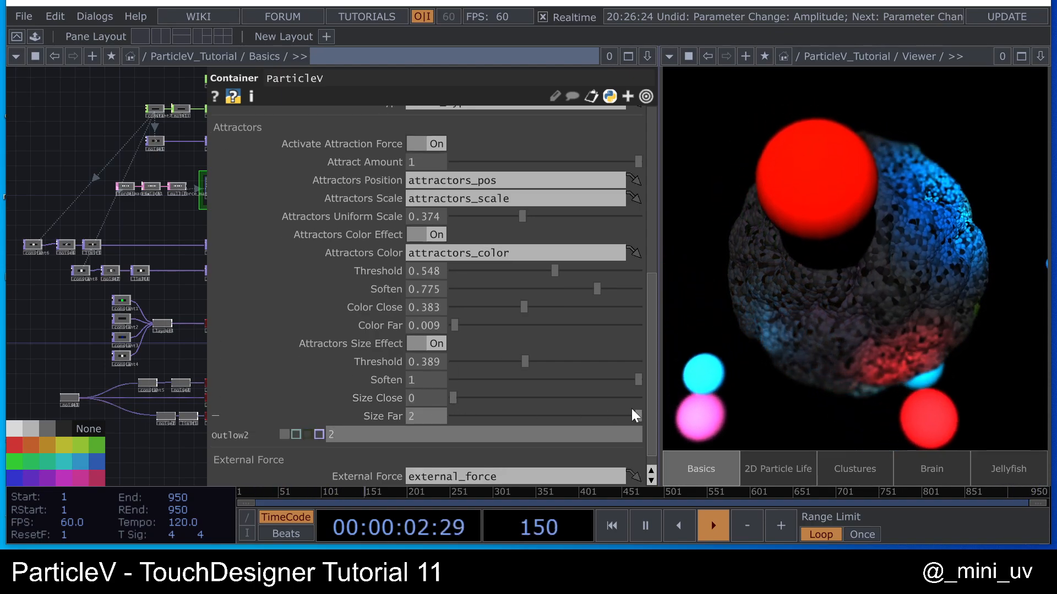
{"action": "middle_click", "coordinate": [432, 417]}
{"action": "middle_click_drag", "start_coordinate": [432, 417], "coordinate": [405, 417]}
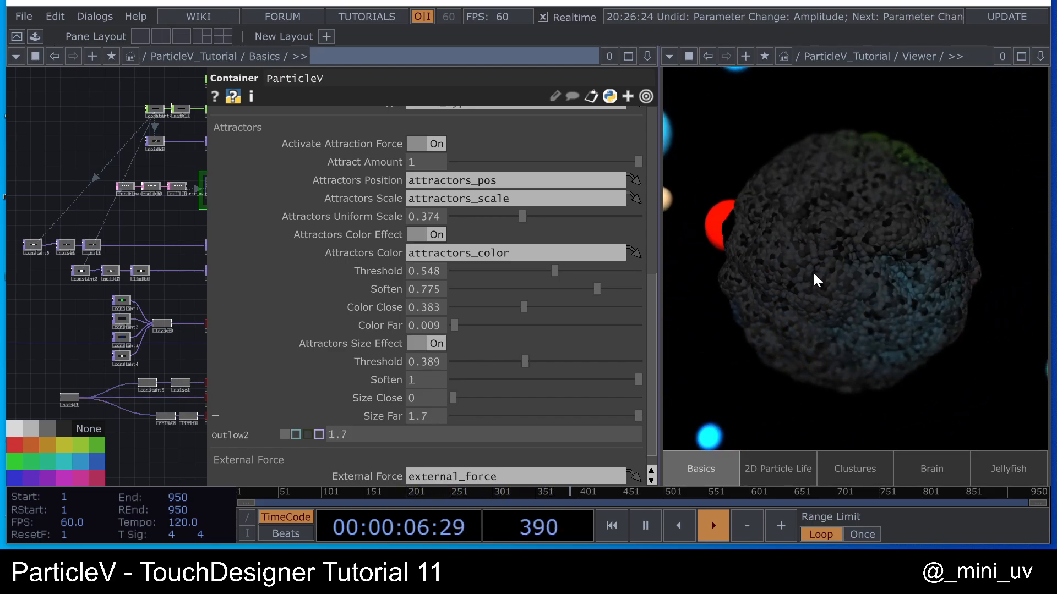
{"action": "left_click_drag", "start_coordinate": [542, 304], "coordinate": [561, 306]}
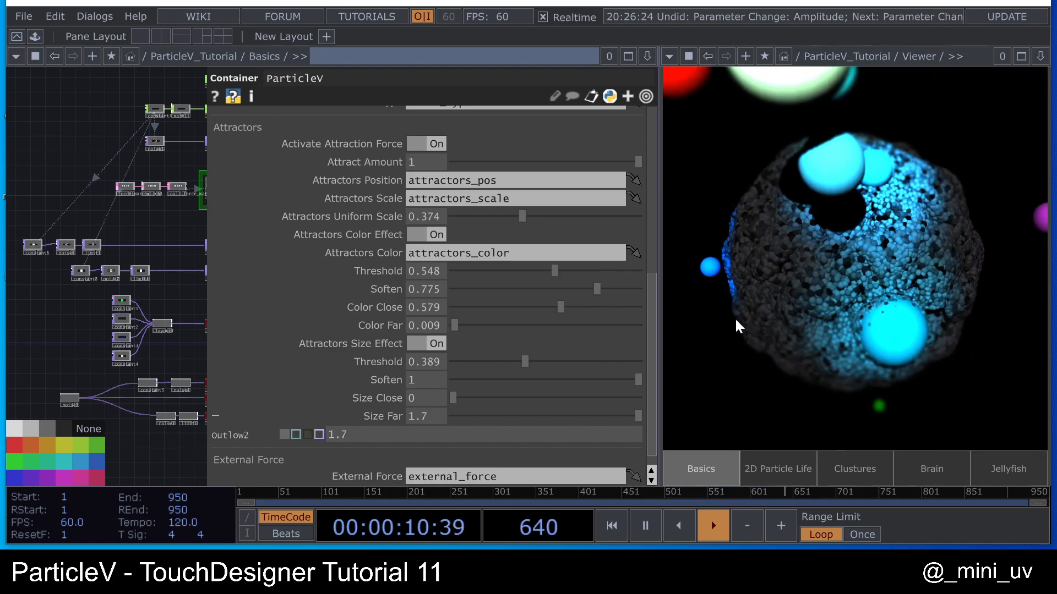
- Review the ParticleV container's Simulation and Render parameters alongside its operator network
{"action": "key", "text": "p"}
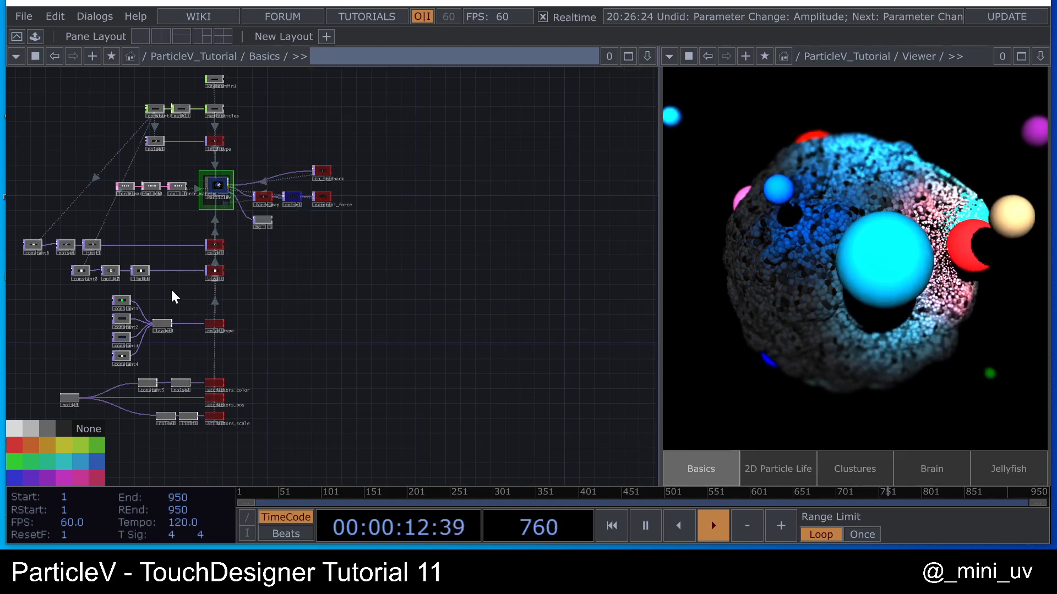
{"action": "key", "text": "h"}
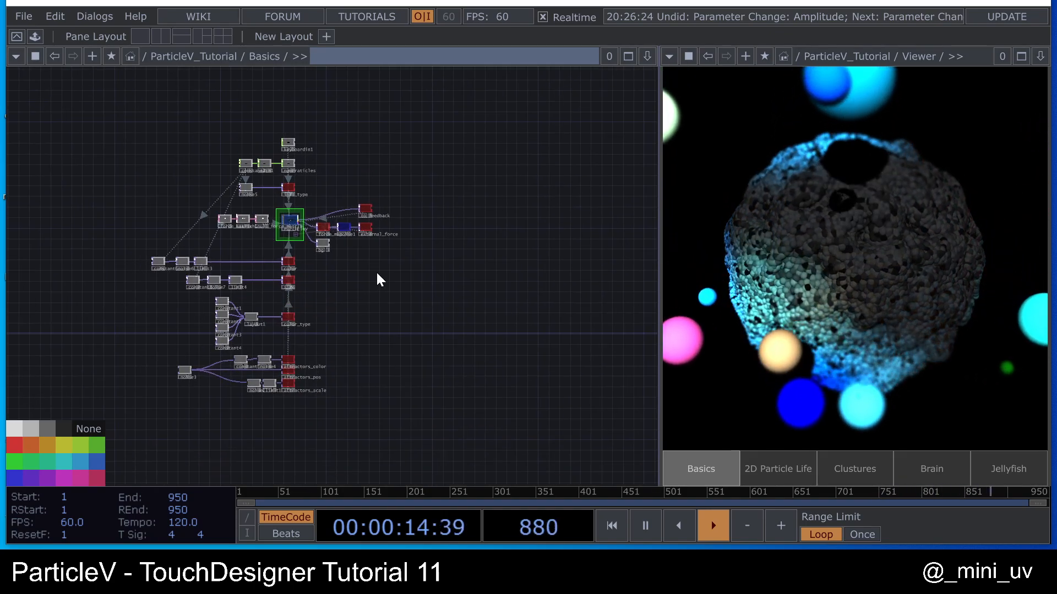
{"action": "key", "text": "p"}
{"action": "scroll", "coordinate": [431, 242], "scroll_direction": "up", "scroll_amount": 4}
{"action": "scroll", "coordinate": [516, 254], "scroll_direction": "down", "scroll_amount": 1}
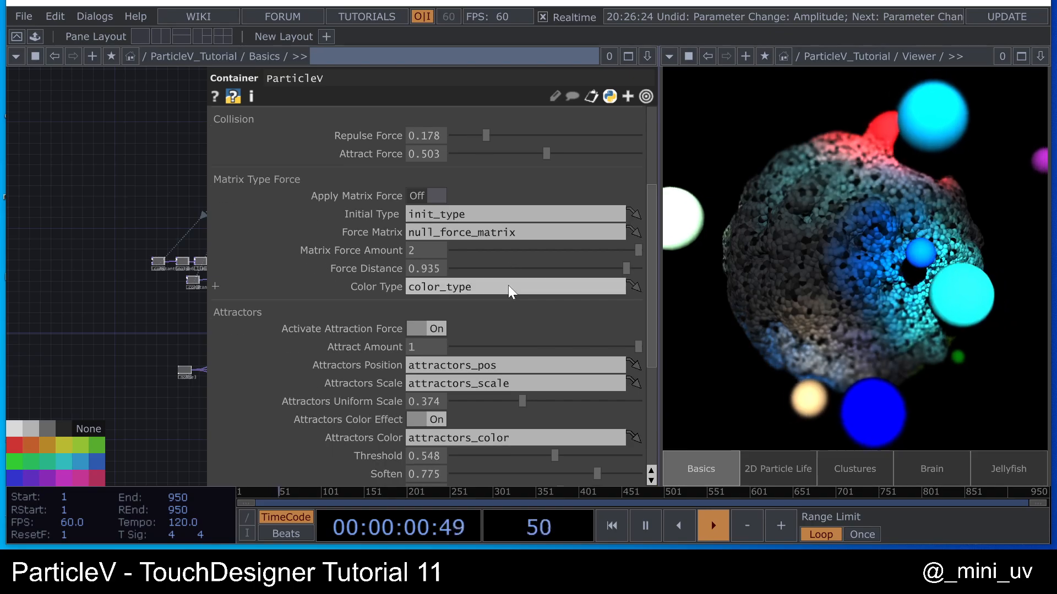
{"action": "scroll", "coordinate": [508, 284], "scroll_direction": "up", "scroll_amount": 2}
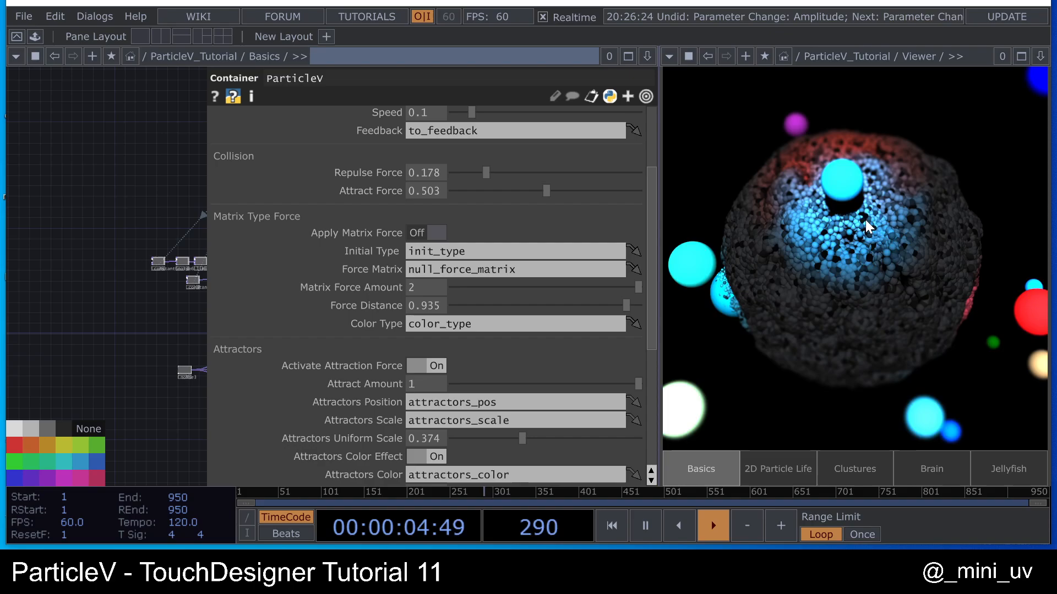
{"action": "scroll", "coordinate": [487, 365], "scroll_direction": "down", "scroll_amount": 5}
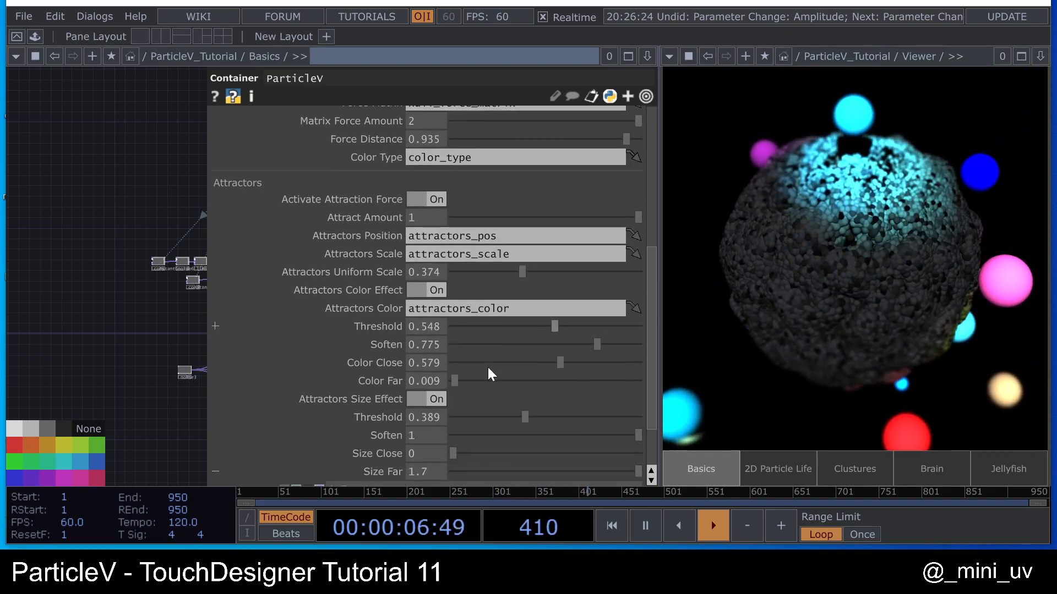
{"action": "scroll", "coordinate": [510, 394], "scroll_direction": "up", "scroll_amount": 2}
{"action": "scroll", "coordinate": [513, 391], "scroll_direction": "up", "scroll_amount": 10}
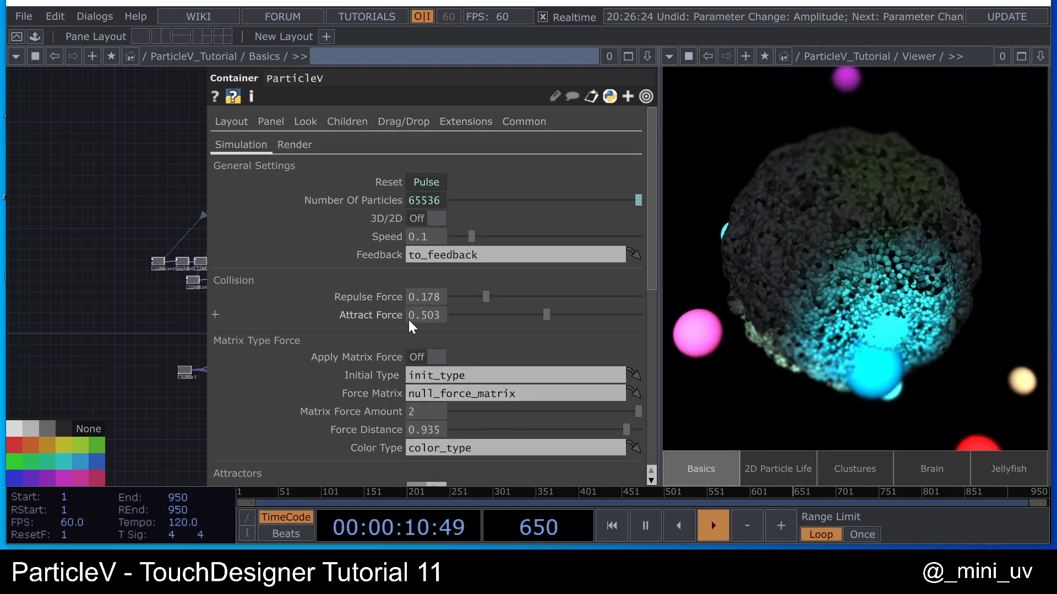
{"action": "scroll", "coordinate": [408, 322], "scroll_direction": "down", "scroll_amount": 8}
{"action": "scroll", "coordinate": [405, 321], "scroll_direction": "up", "scroll_amount": 8}
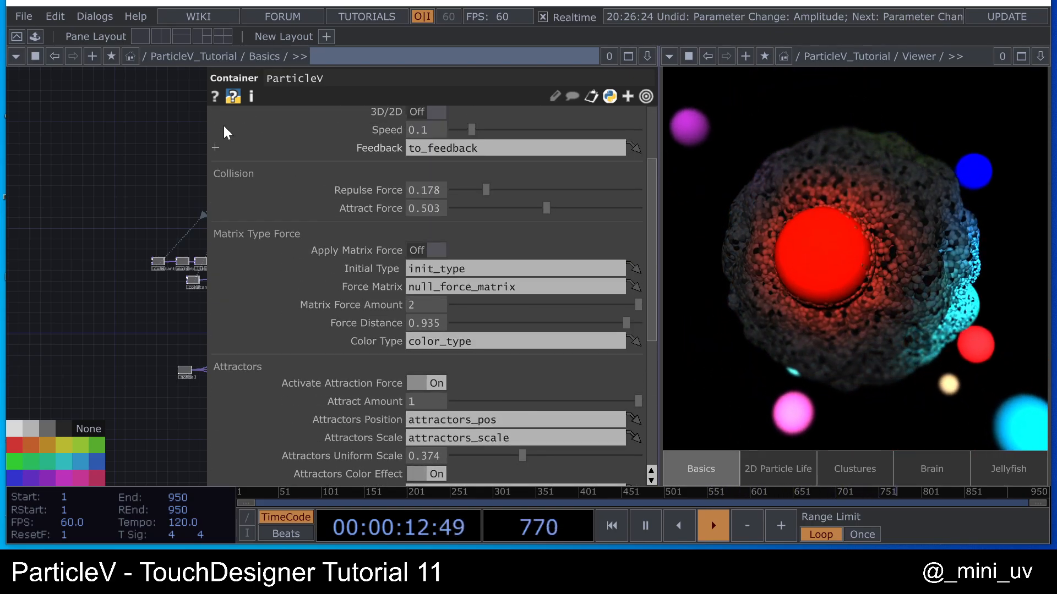
{"action": "left_click", "coordinate": [294, 144]}
{"action": "scroll", "coordinate": [137, 213], "scroll_direction": "down", "scroll_amount": 5}
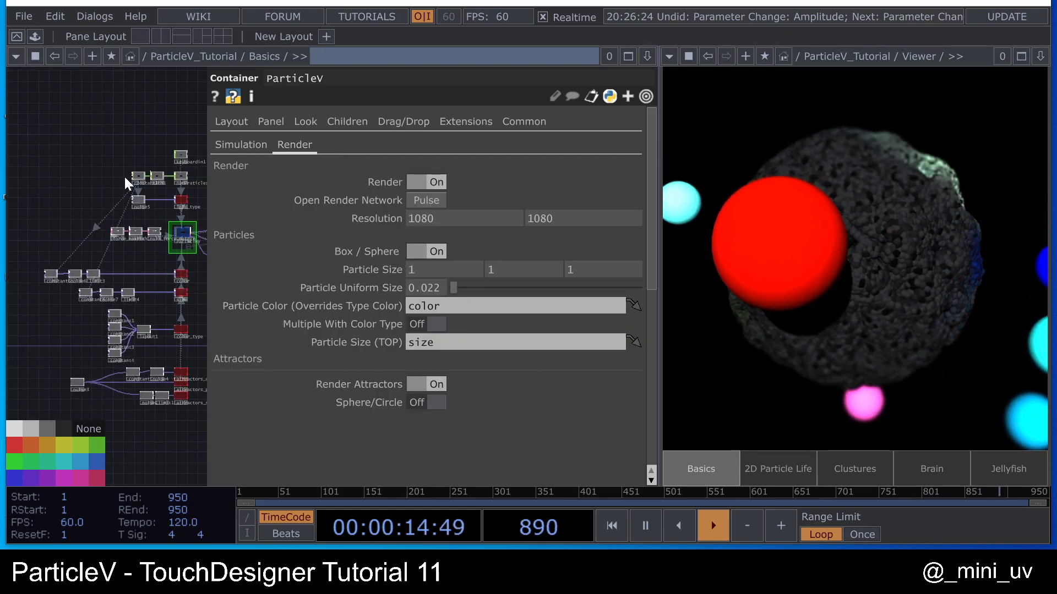
{"action": "left_click_drag", "start_coordinate": [137, 214], "coordinate": [121, 215]}
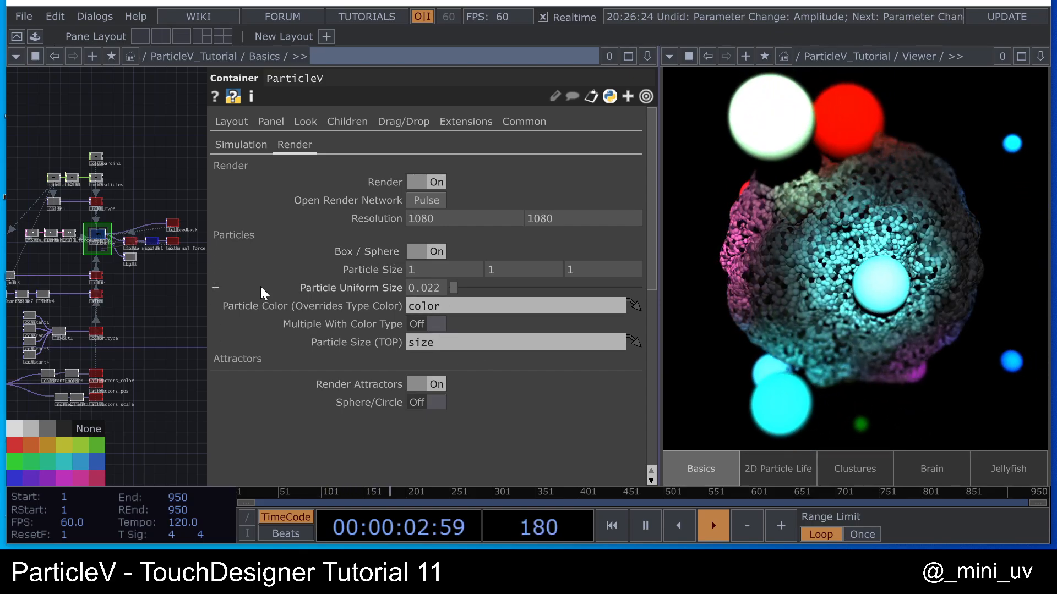
{"action": "left_click_drag", "start_coordinate": [161, 299], "coordinate": [174, 262]}
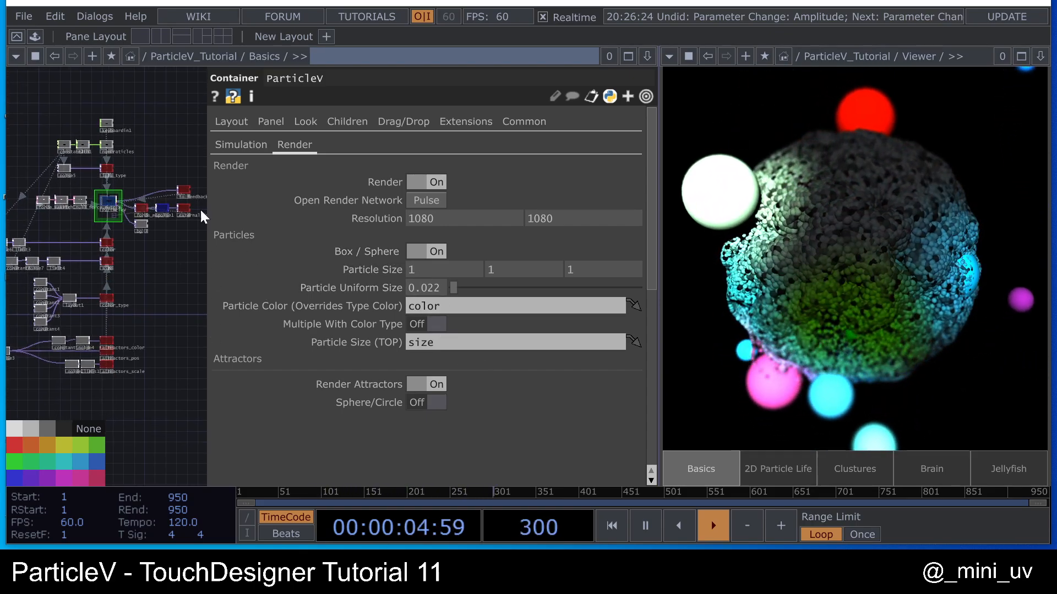
- Turn on the 3D/2D option in ParticleV's general simulation settings
{"action": "left_click", "coordinate": [242, 144]}
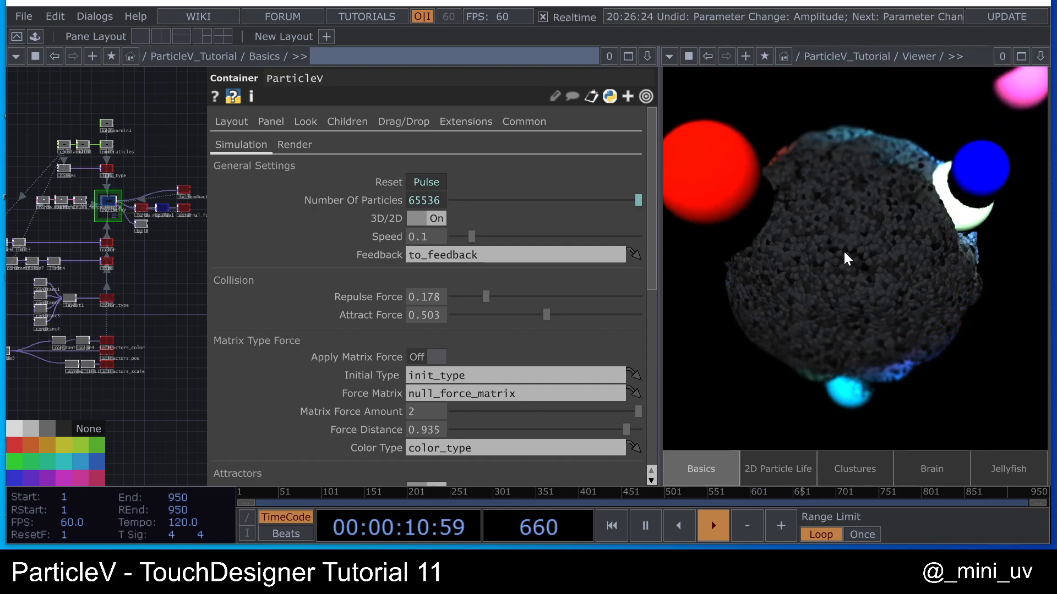
{"action": "left_click_drag", "start_coordinate": [844, 252], "coordinate": [866, 355]}
{"action": "scroll", "coordinate": [463, 275], "scroll_direction": "down", "scroll_amount": 1}
{"action": "scroll", "coordinate": [461, 275], "scroll_direction": "down", "scroll_amount": 1}
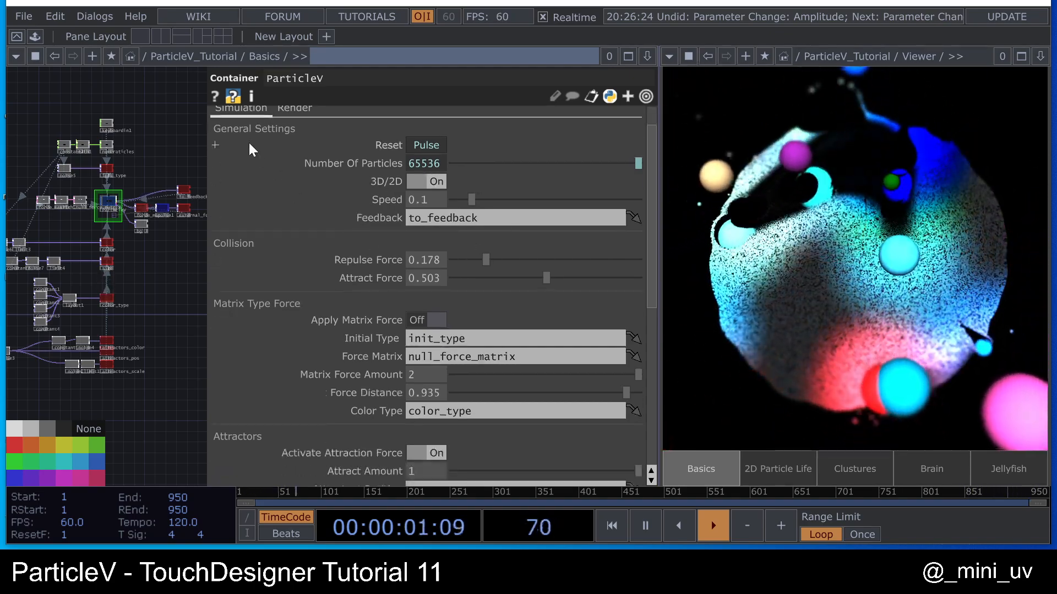
{"action": "left_click", "coordinate": [286, 110]}
{"action": "left_click", "coordinate": [232, 110]}
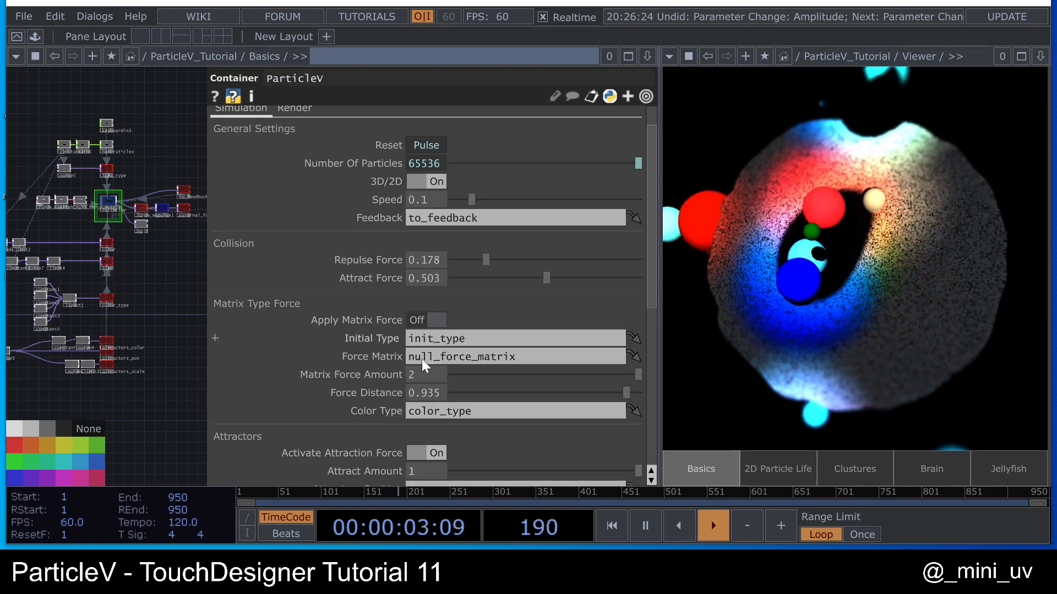
{"action": "scroll", "coordinate": [441, 329], "scroll_direction": "down", "scroll_amount": 5}
{"action": "scroll", "coordinate": [433, 338], "scroll_direction": "down", "scroll_amount": 1}
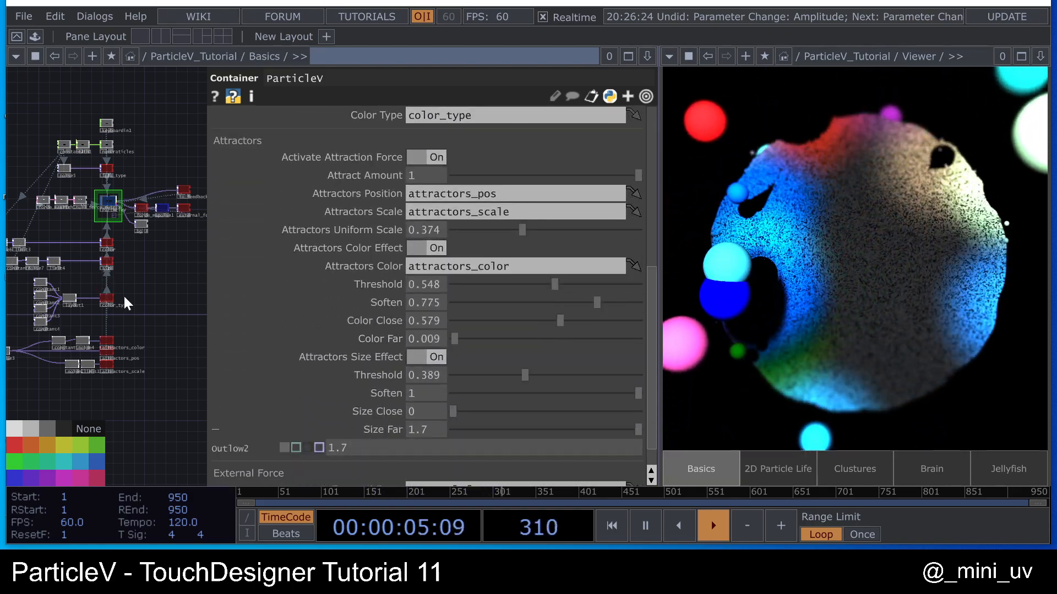
- Set the Pixel Format of the noise3 operator to 32-bit float (RG)
{"action": "scroll", "coordinate": [91, 314], "scroll_direction": "up", "scroll_amount": 5}
{"action": "left_click_drag", "start_coordinate": [91, 315], "coordinate": [260, 262]}
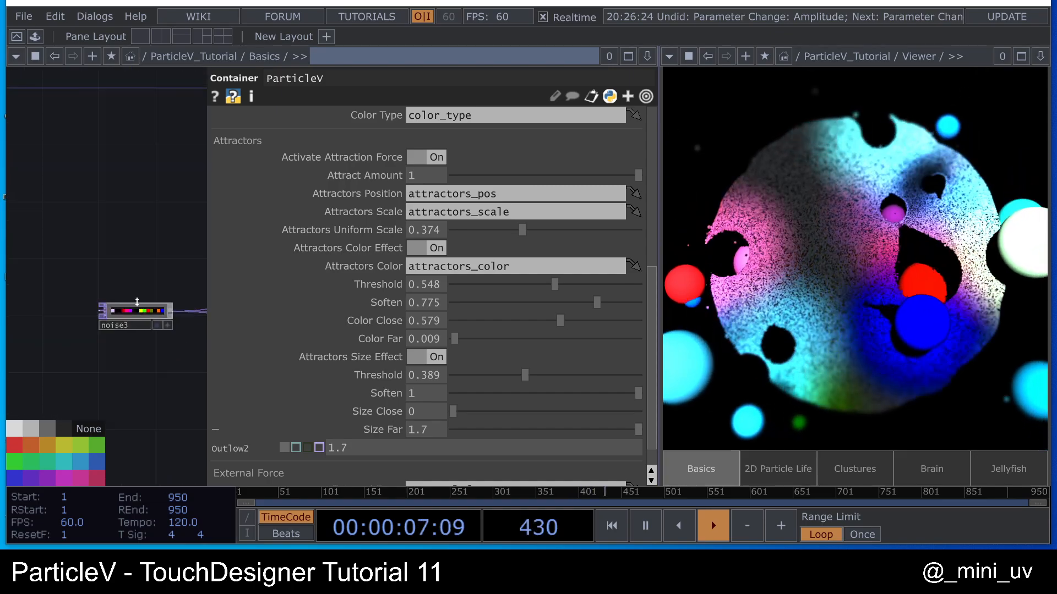
{"action": "left_click", "coordinate": [136, 308]}
{"action": "left_click_drag", "start_coordinate": [144, 265], "coordinate": [111, 254]}
{"action": "scroll", "coordinate": [101, 311], "scroll_direction": "up", "scroll_amount": 4}
{"action": "left_click", "coordinate": [472, 120]}
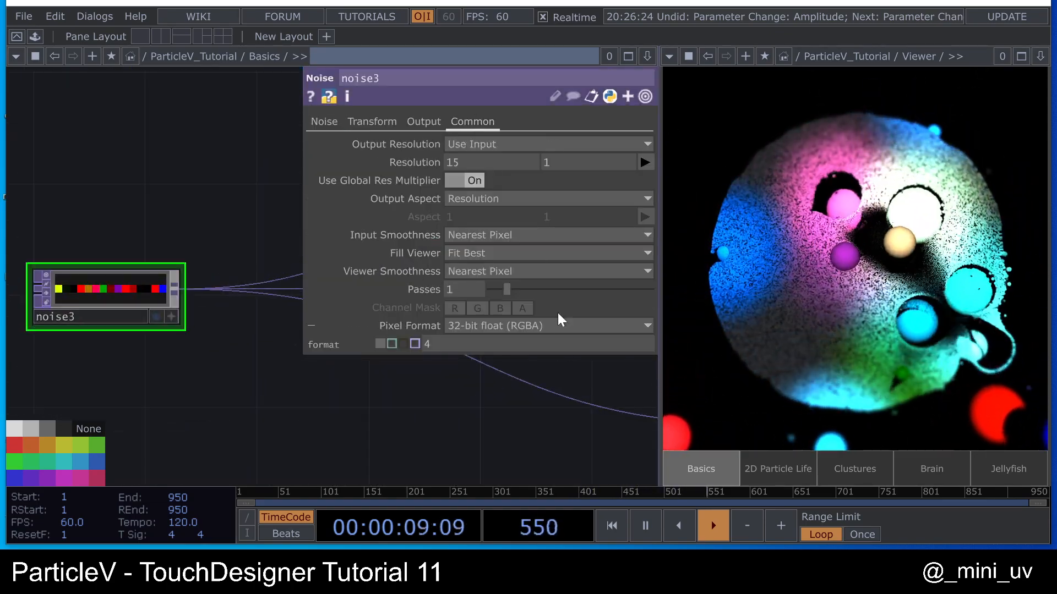
{"action": "left_click", "coordinate": [555, 324]}
{"action": "left_click", "coordinate": [547, 266]}
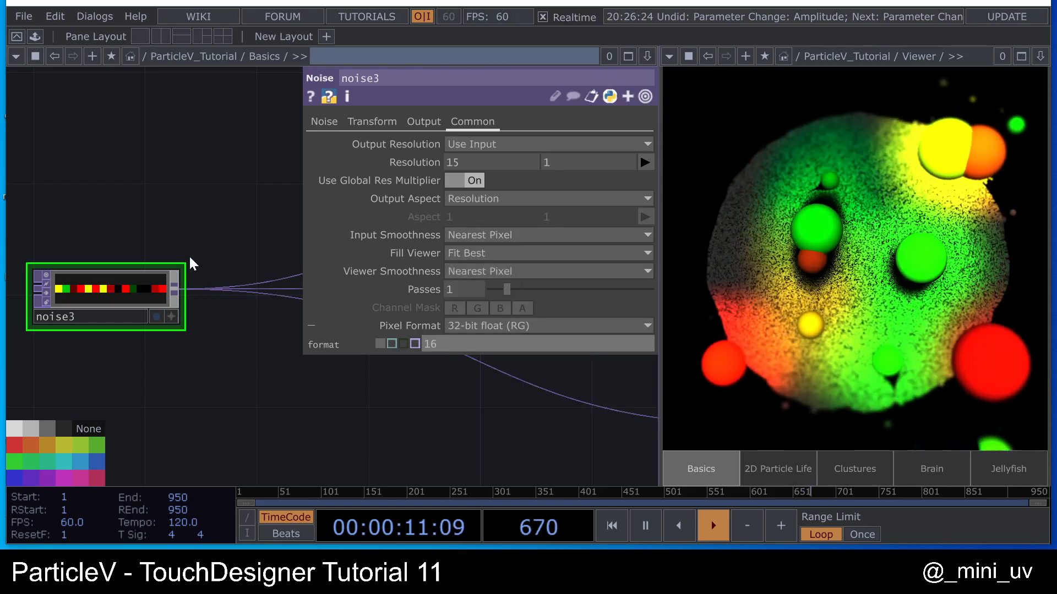
- Set the horizontal Resolution of the noise3 operator to 10
{"action": "left_click_drag", "start_coordinate": [189, 264], "coordinate": [142, 272]}
{"action": "left_click", "coordinate": [324, 121]}
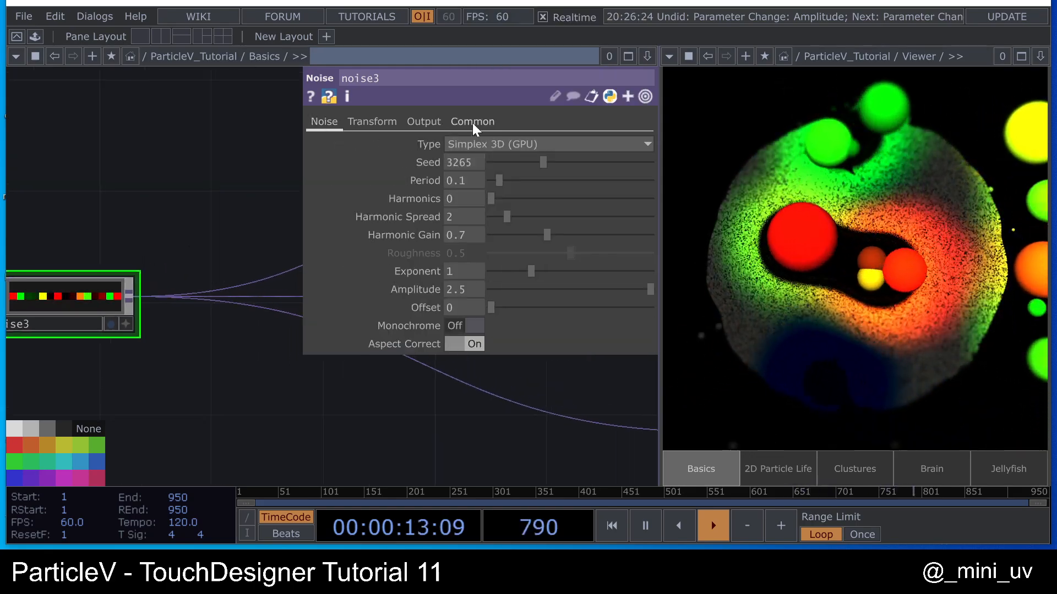
{"action": "left_click", "coordinate": [472, 121]}
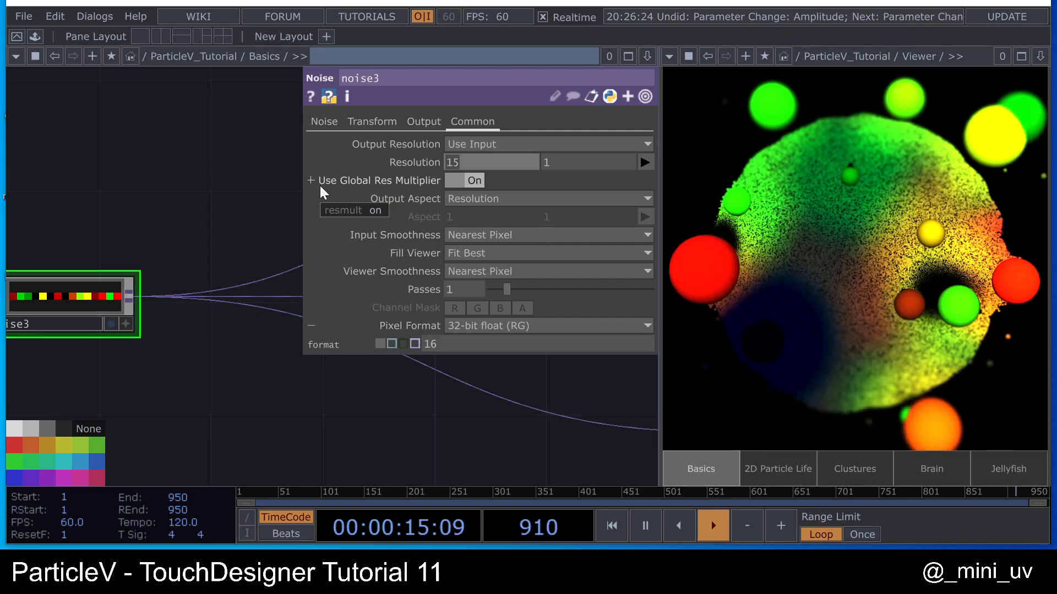
{"action": "type", "text": "10"}
{"action": "key", "text": "Return"}
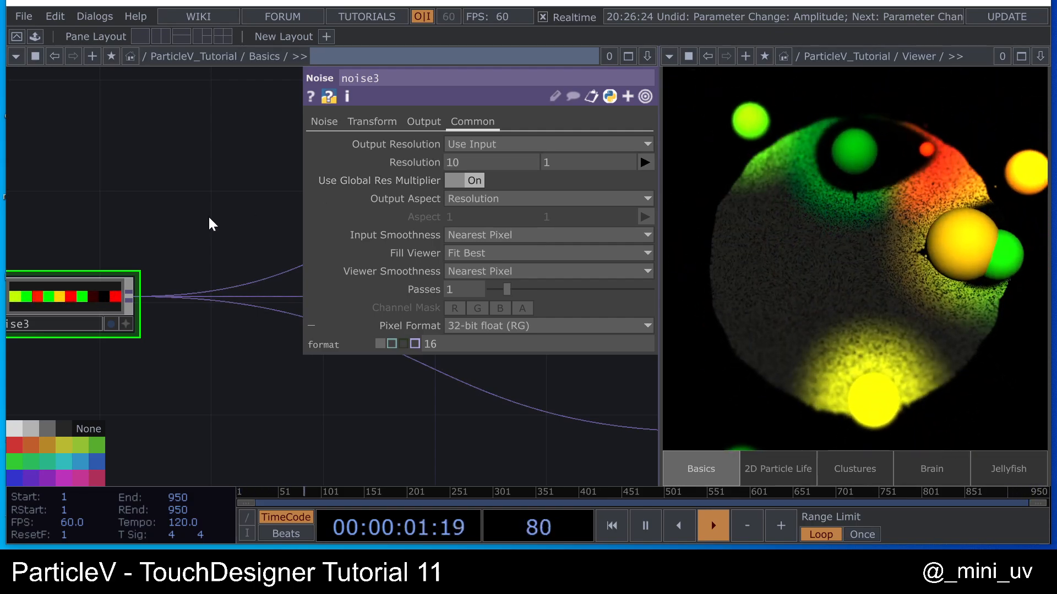
{"action": "key", "text": "Tab"}
{"action": "type", "text": "p"}
{"action": "key", "text": "Escape"}
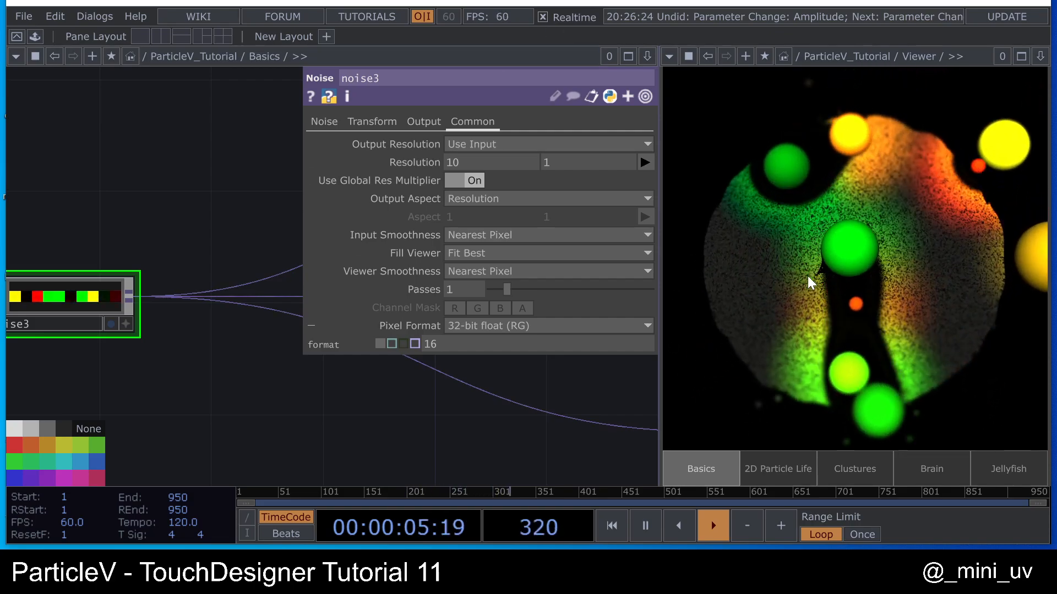
- Disconnect noise3 from the constant5 operator that feeds noise4 in the attractor color chain
{"action": "scroll", "coordinate": [165, 283], "scroll_direction": "down", "scroll_amount": 5}
{"action": "left_click_drag", "start_coordinate": [130, 267], "coordinate": [33, 266]}
{"action": "left_click_drag", "start_coordinate": [290, 285], "coordinate": [230, 284]}
{"action": "scroll", "coordinate": [230, 284], "scroll_direction": "up", "scroll_amount": 3}
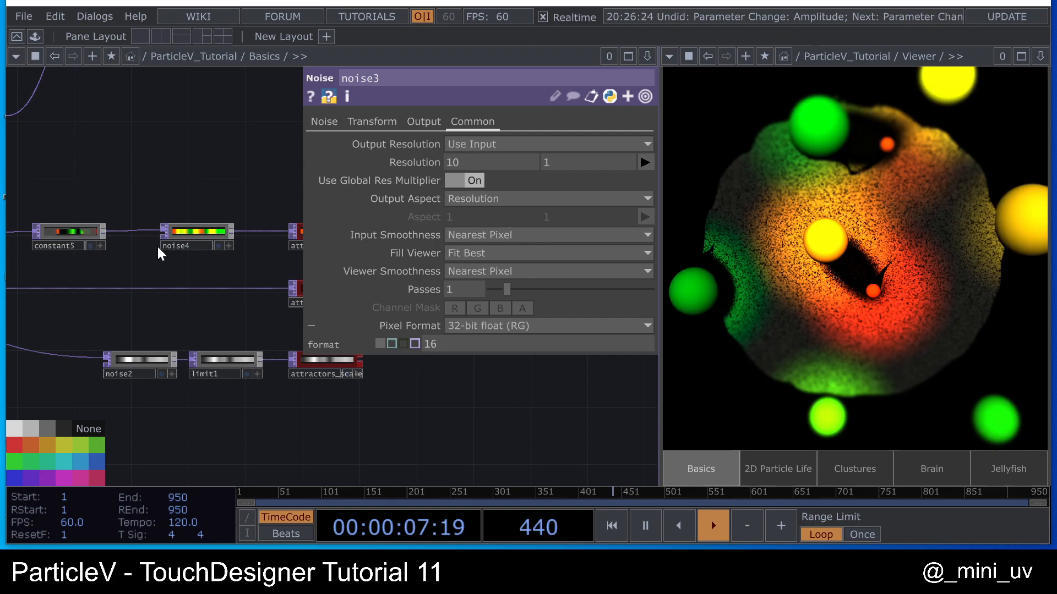
{"action": "scroll", "coordinate": [54, 233], "scroll_direction": "up", "scroll_amount": 4}
{"action": "left_click", "coordinate": [25, 238]}
{"action": "left_click_drag", "start_coordinate": [103, 191], "coordinate": [5, 213]}
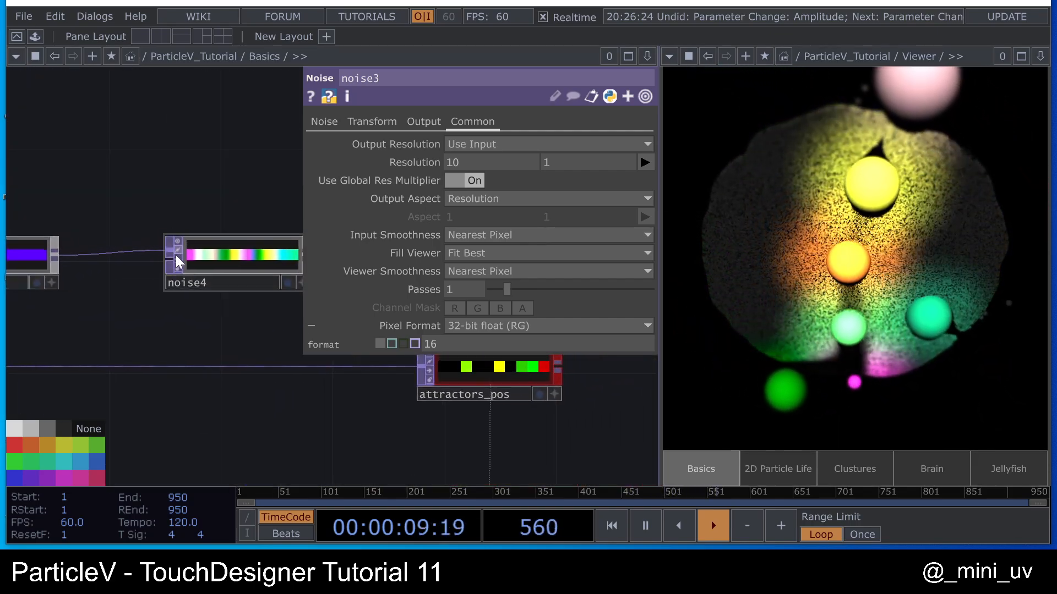
- Bypass the noise4 operator in the attractor color chain
{"action": "left_click", "coordinate": [177, 258]}
{"action": "left_click_drag", "start_coordinate": [167, 229], "coordinate": [145, 336]}
- In ParticleV's attractor settings, set Attractors Uniform Scale to 0.205 and turn off Attractors Color Effect and Attractors Size Effect
{"action": "scroll", "coordinate": [125, 249], "scroll_direction": "down", "scroll_amount": 6}
{"action": "scroll", "coordinate": [147, 330], "scroll_direction": "down", "scroll_amount": 4}
{"action": "left_click", "coordinate": [175, 136]}
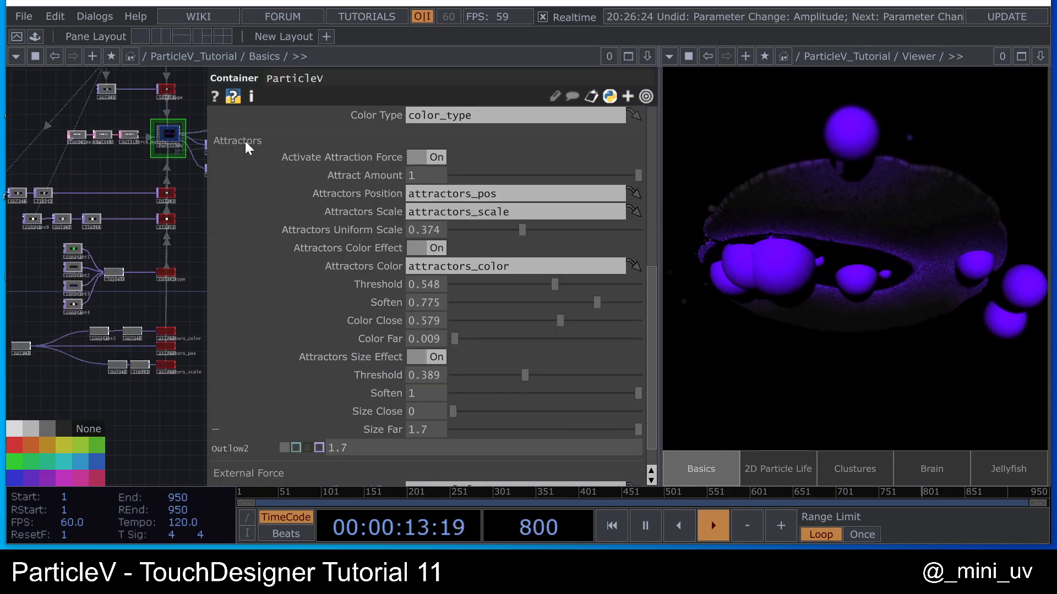
{"action": "left_click_drag", "start_coordinate": [518, 230], "coordinate": [490, 231]}
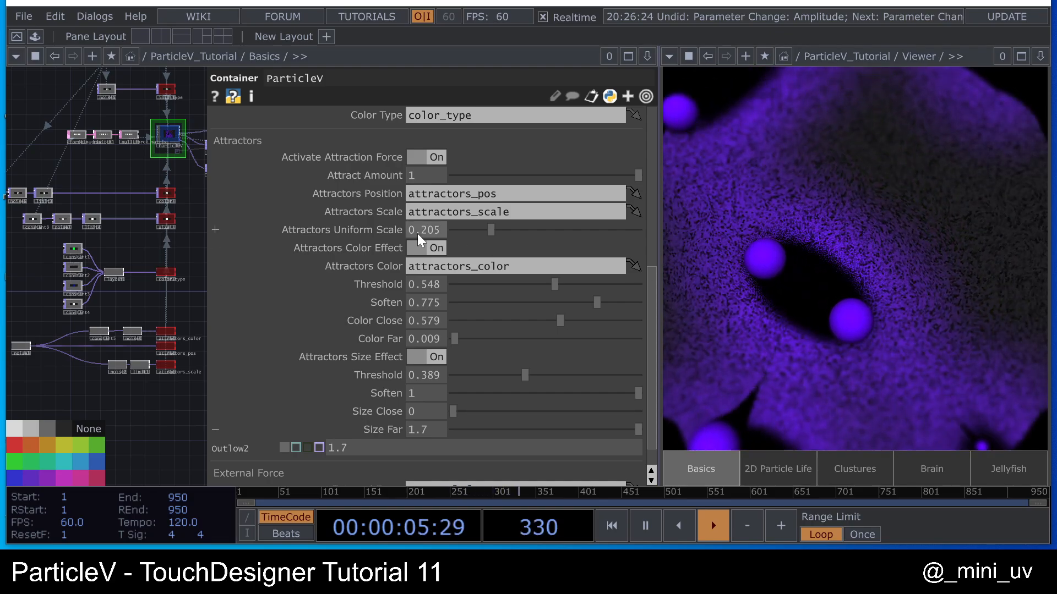
{"action": "left_click", "coordinate": [421, 247]}
{"action": "left_click", "coordinate": [437, 355]}
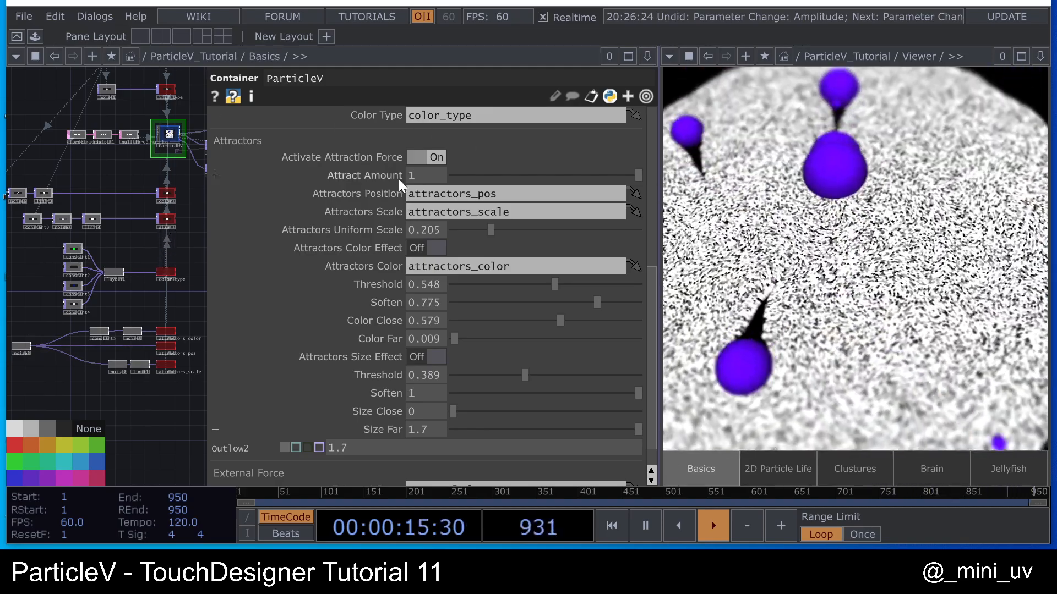
- Turn on the Sphere/Circle option for the attractors in ParticleV's render settings
{"action": "scroll", "coordinate": [398, 179], "scroll_direction": "up", "scroll_amount": 10}
{"action": "left_click", "coordinate": [294, 144]}
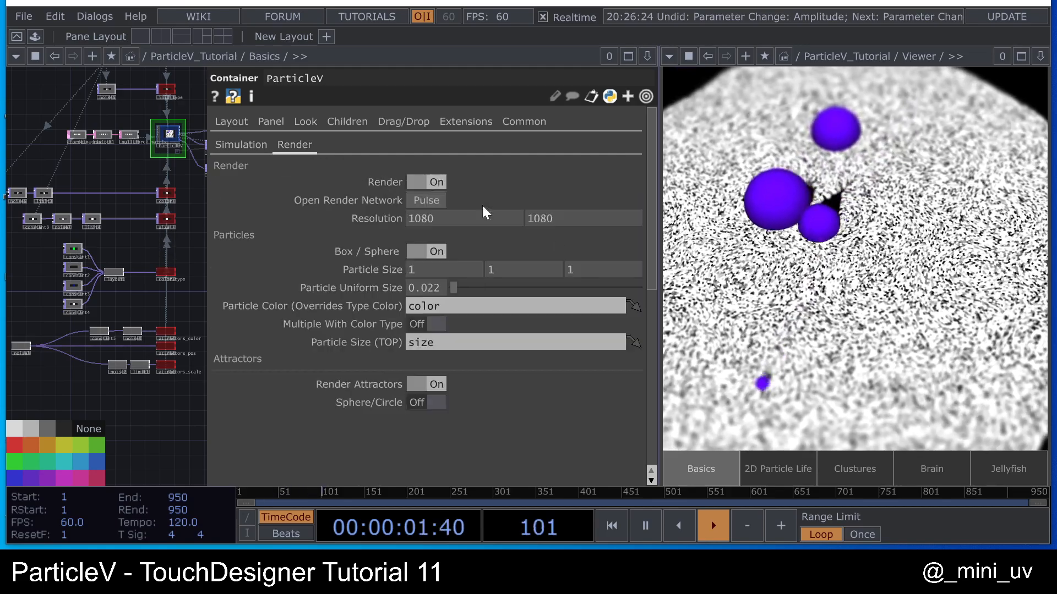
{"action": "scroll", "coordinate": [481, 204], "scroll_direction": "down", "scroll_amount": 5}
{"action": "left_click", "coordinate": [437, 273]}
{"action": "scroll", "coordinate": [894, 284], "scroll_direction": "up", "scroll_amount": 3}
{"action": "scroll", "coordinate": [892, 283], "scroll_direction": "down", "scroll_amount": 3}
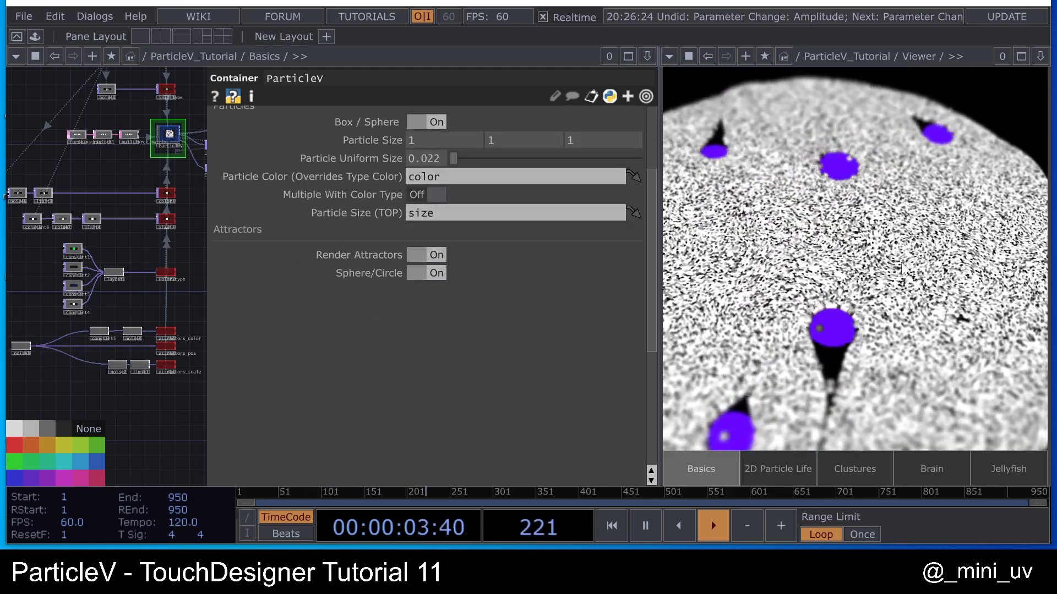
- Lower the collision Attract Force in ParticleV's simulation settings to 0.075 and hide the parameters
{"action": "scroll", "coordinate": [402, 203], "scroll_direction": "up", "scroll_amount": 3}
{"action": "left_click", "coordinate": [239, 144]}
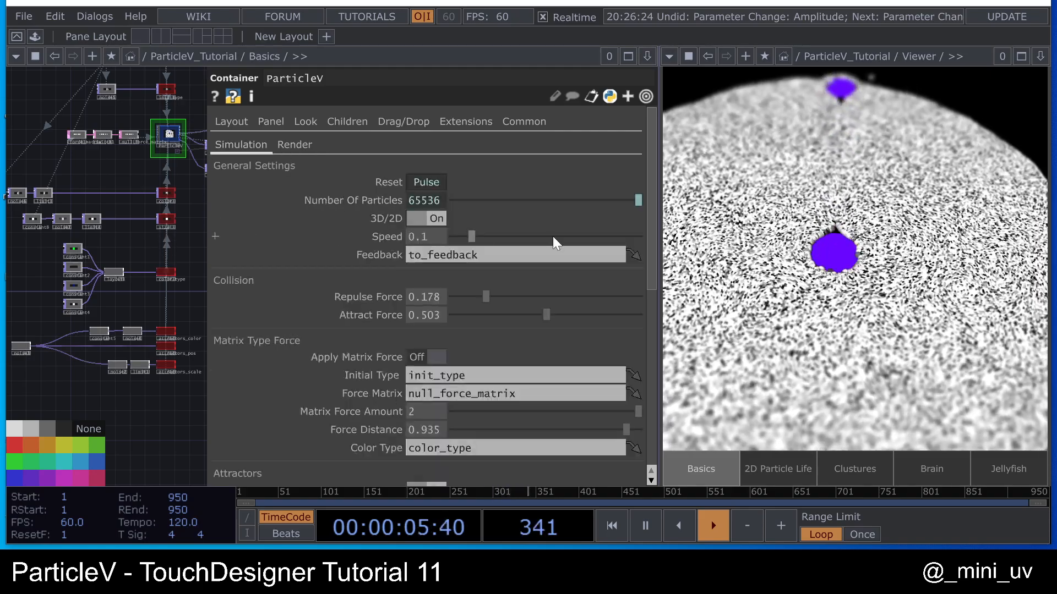
{"action": "left_click_drag", "start_coordinate": [545, 318], "coordinate": [466, 328]}
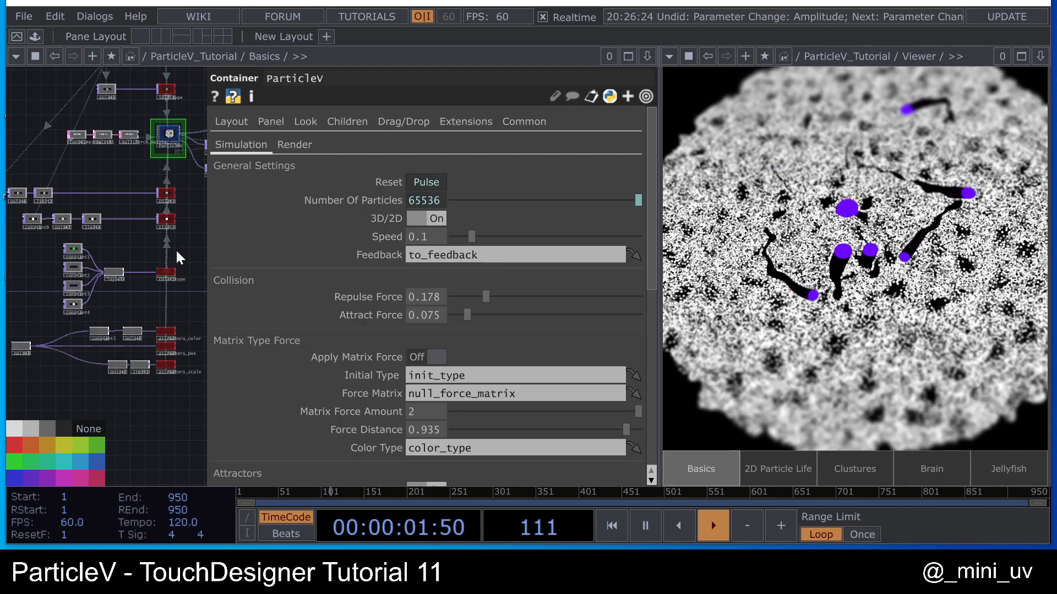
{"action": "key", "text": "p"}
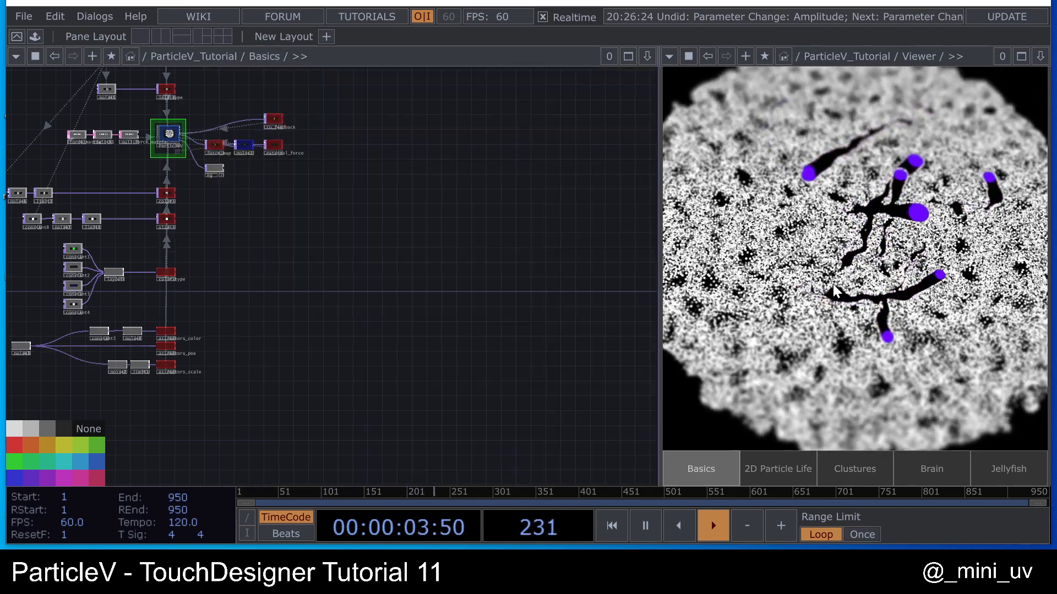
{"action": "left_click_drag", "start_coordinate": [299, 277], "coordinate": [446, 317]}
{"action": "scroll", "coordinate": [282, 160], "scroll_direction": "up", "scroll_amount": 5}
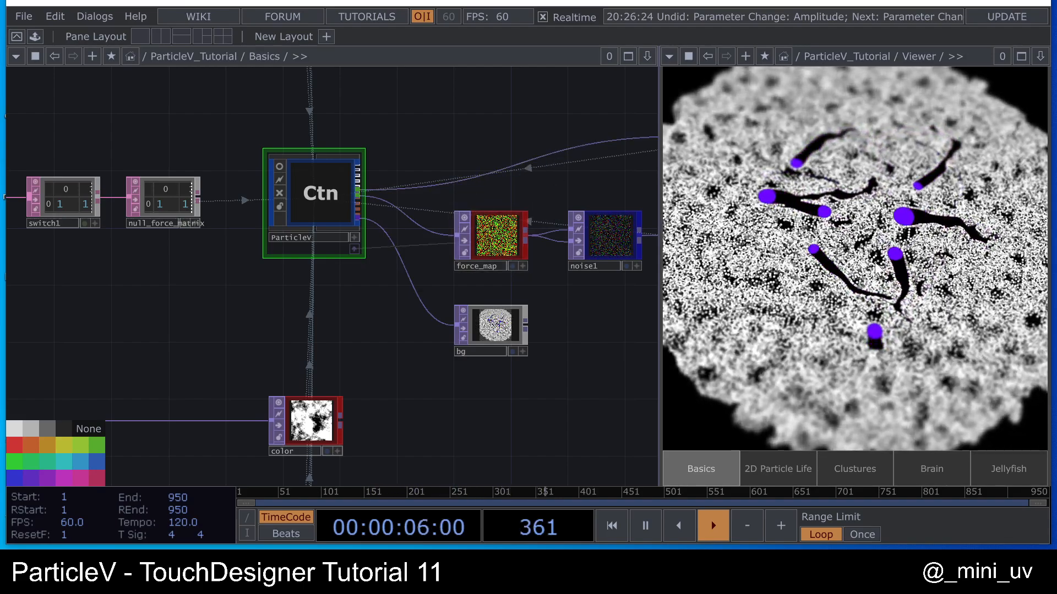
{"action": "left_click_drag", "start_coordinate": [847, 275], "coordinate": [867, 159]}
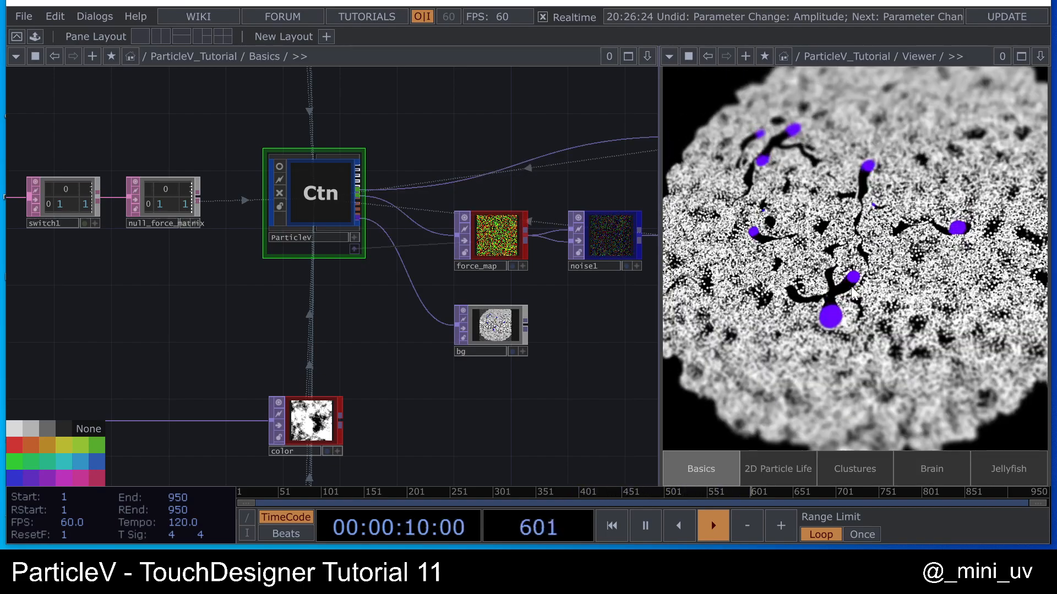
{"action": "left_click_drag", "start_coordinate": [560, 434], "coordinate": [508, 402]}
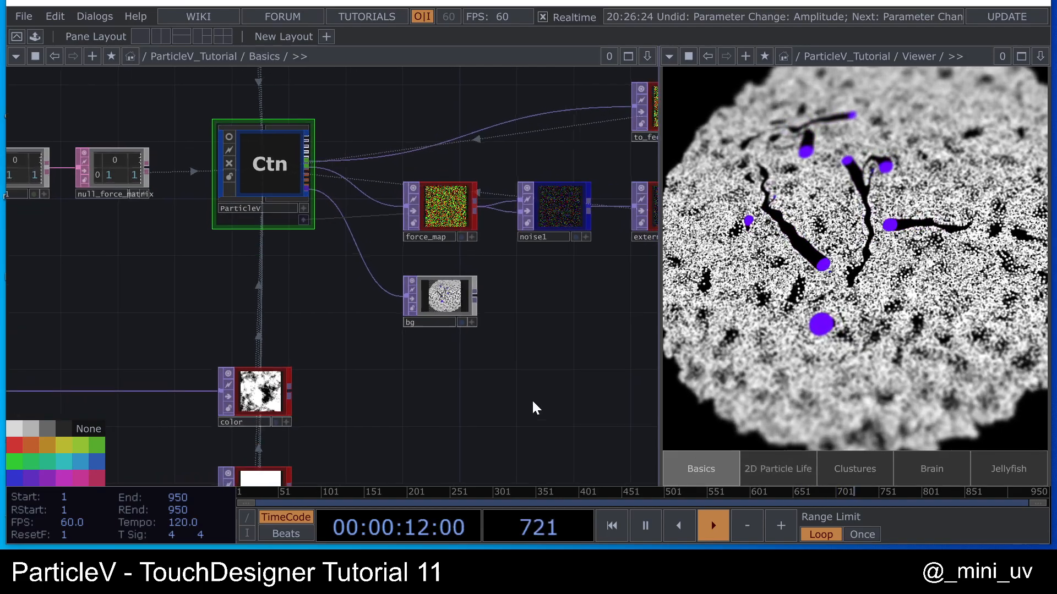
- Switch the viewer to the 2D Particle Life example and open the 2D_Particle_Life container's network
{"action": "left_click", "coordinate": [774, 462]}
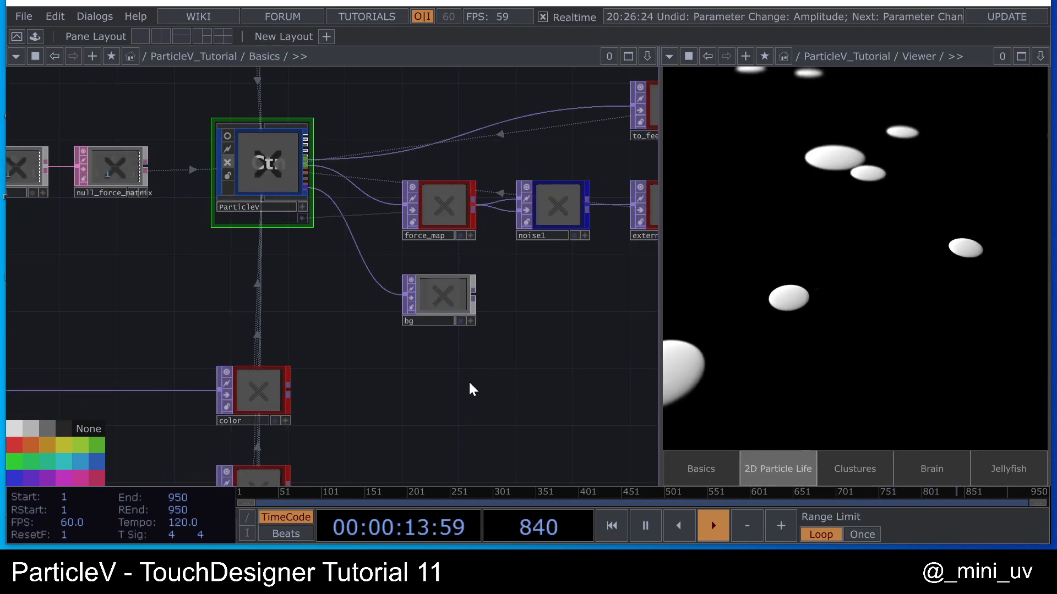
{"action": "scroll", "coordinate": [323, 323], "scroll_direction": "down", "scroll_amount": 10}
{"action": "scroll", "coordinate": [320, 312], "scroll_direction": "down", "scroll_amount": 3}
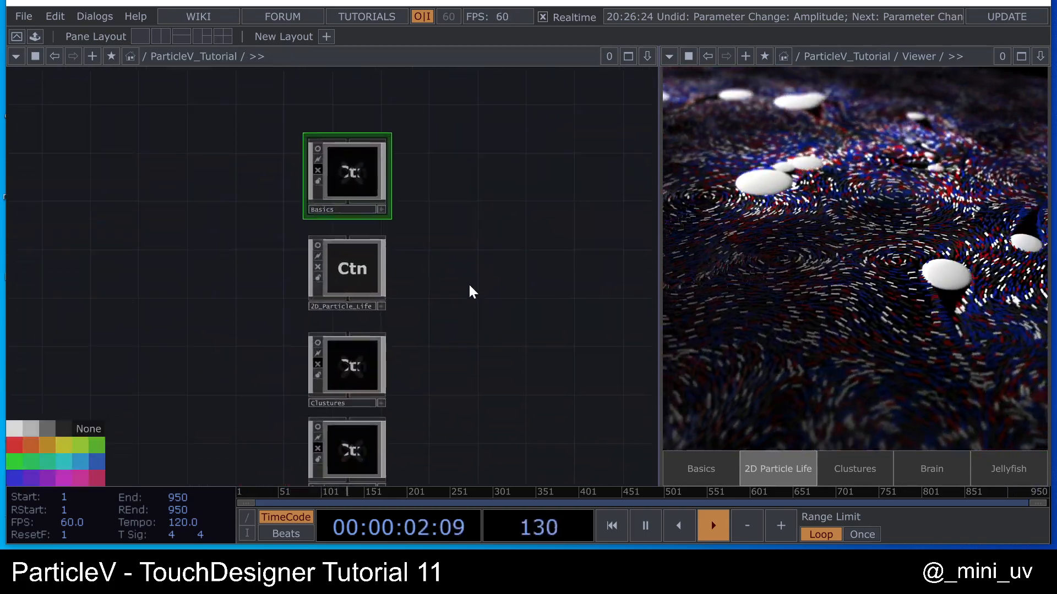
{"action": "left_click", "coordinate": [371, 286]}
{"action": "scroll", "coordinate": [371, 286], "scroll_direction": "up", "scroll_amount": 3}
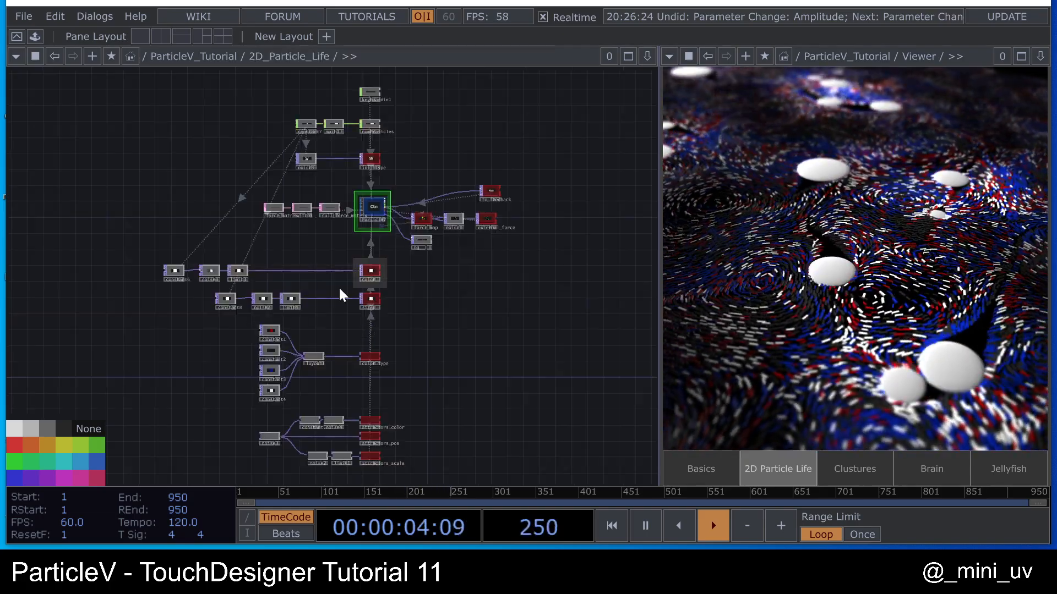
- Examine the 2D_Particle_Life network, including ParticleV's matrix type force settings and the constants feeding color_type
{"action": "scroll", "coordinate": [448, 308], "scroll_direction": "up", "scroll_amount": 2}
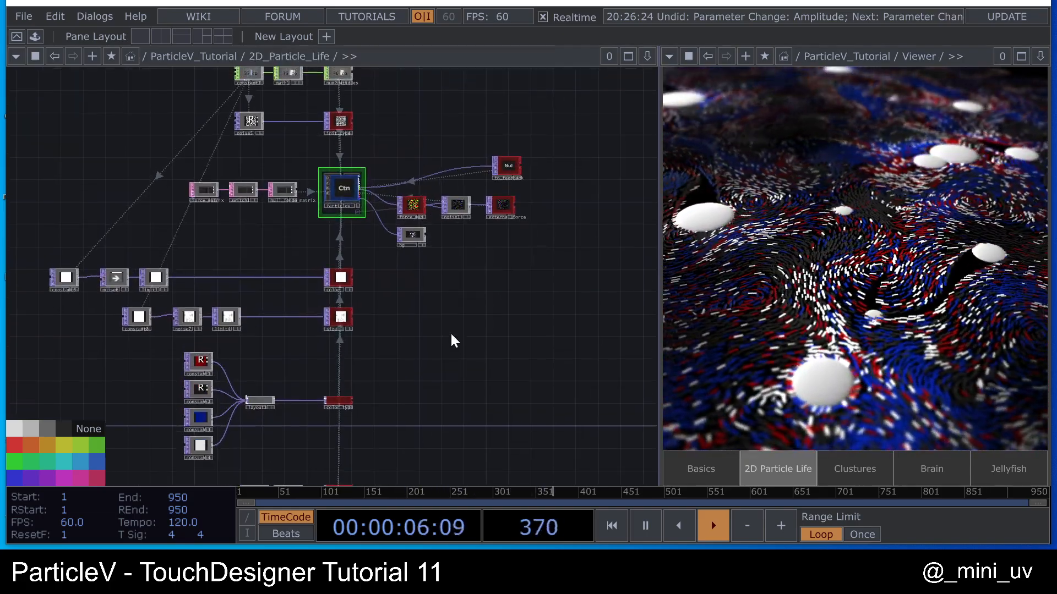
{"action": "scroll", "coordinate": [500, 278], "scroll_direction": "up", "scroll_amount": 2}
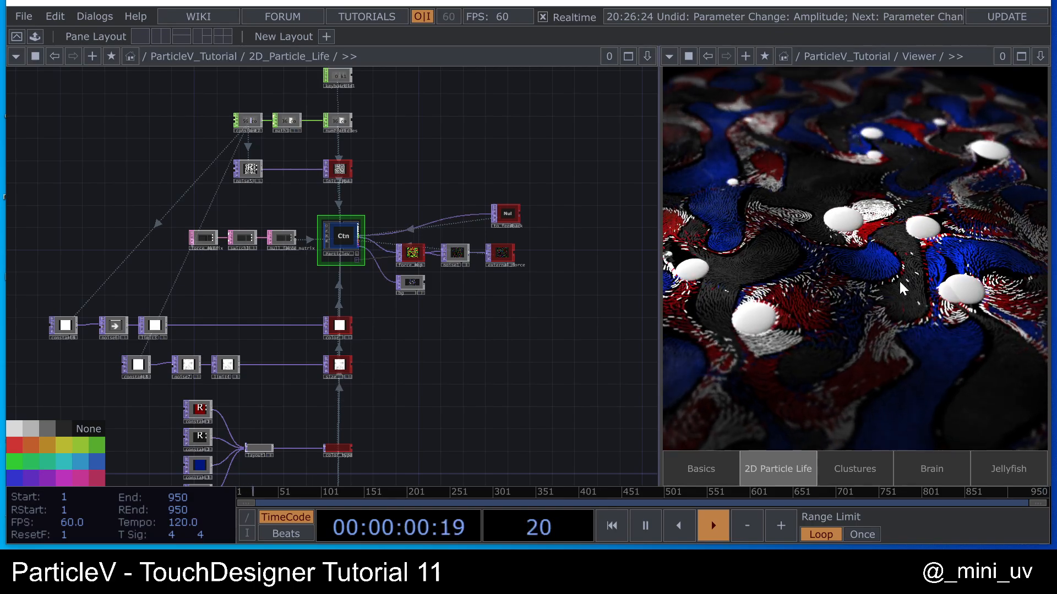
{"action": "key", "text": "p"}
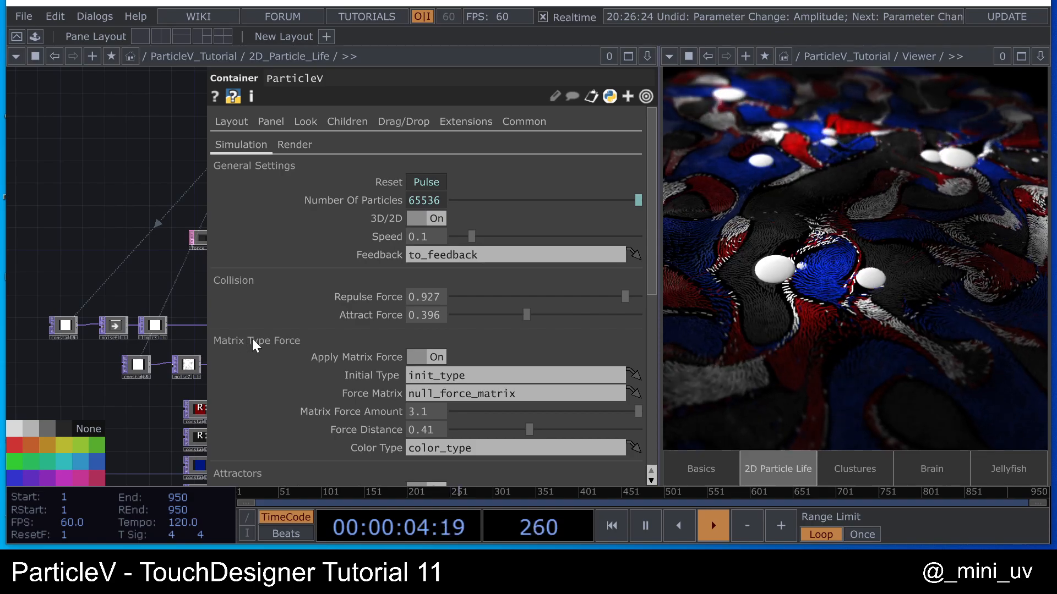
{"action": "scroll", "coordinate": [130, 265], "scroll_direction": "up", "scroll_amount": 5}
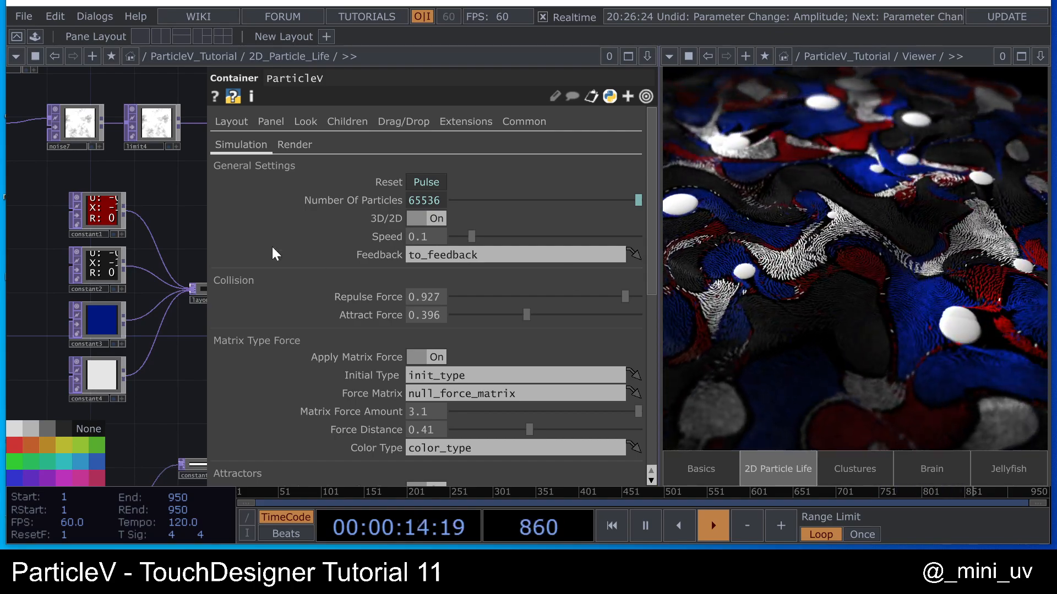
{"action": "key", "text": "p"}
{"action": "left_click_drag", "start_coordinate": [492, 219], "coordinate": [443, 279]}
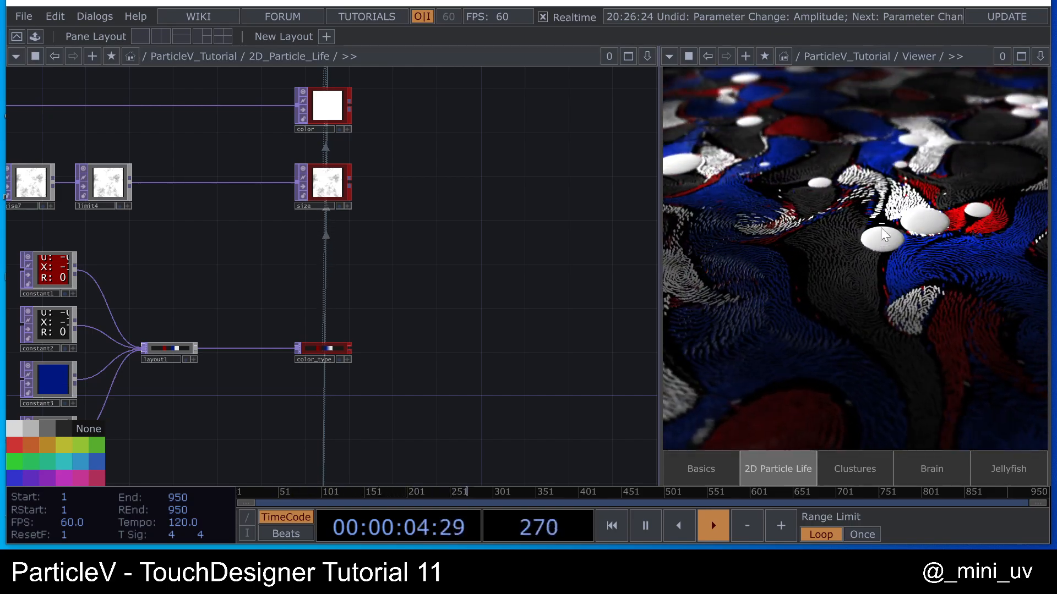
{"action": "left_click_drag", "start_coordinate": [395, 320], "coordinate": [370, 396]}
{"action": "scroll", "coordinate": [393, 367], "scroll_direction": "down", "scroll_amount": 5}
{"action": "scroll", "coordinate": [276, 272], "scroll_direction": "up", "scroll_amount": 2}
- Review ParticleV's render settings for particle shape, size and color, and its attractor settings
{"action": "key", "text": "p"}
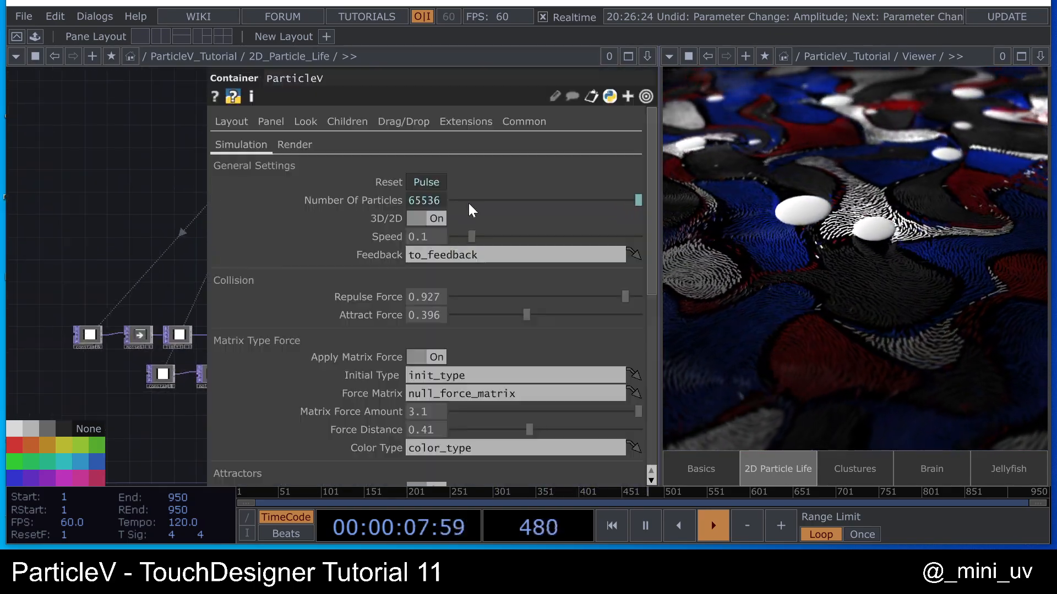
{"action": "left_click", "coordinate": [297, 144]}
{"action": "mouse_move", "coordinate": [439, 269]}
{"action": "middle_mouse_down"}
{"action": "mouse_move", "coordinate": [445, 238]}
{"action": "mouse_move", "coordinate": [433, 269]}
{"action": "middle_mouse_up"}
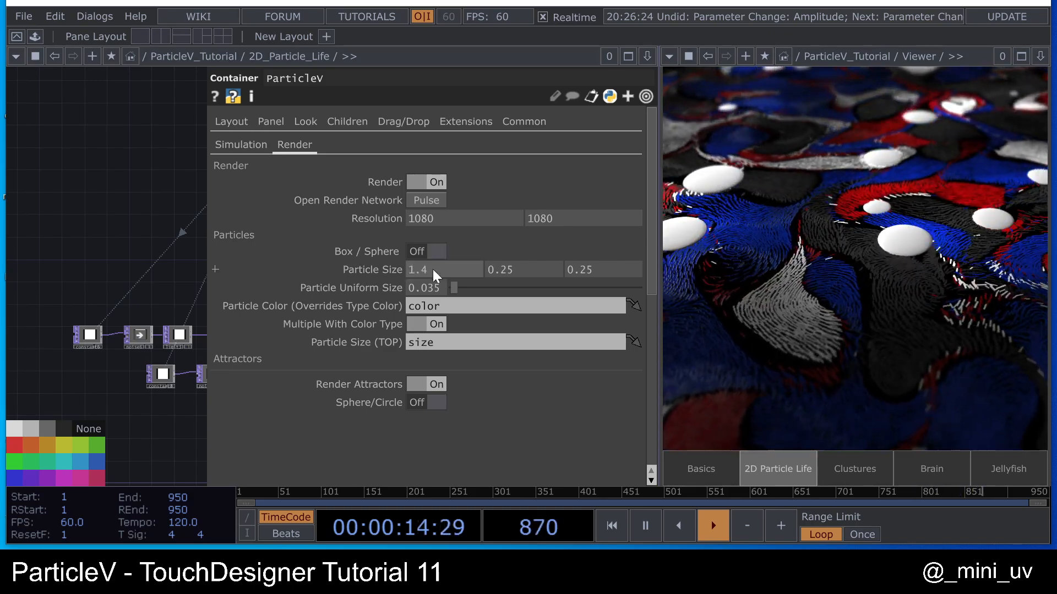
{"action": "left_click", "coordinate": [237, 144]}
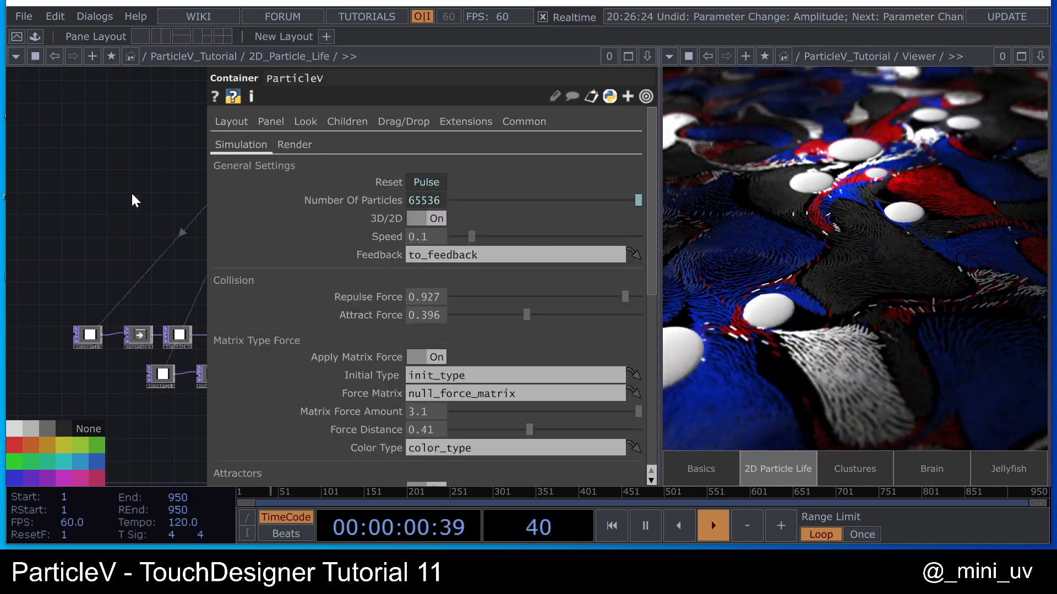
{"action": "scroll", "coordinate": [131, 191], "scroll_direction": "down", "scroll_amount": 5}
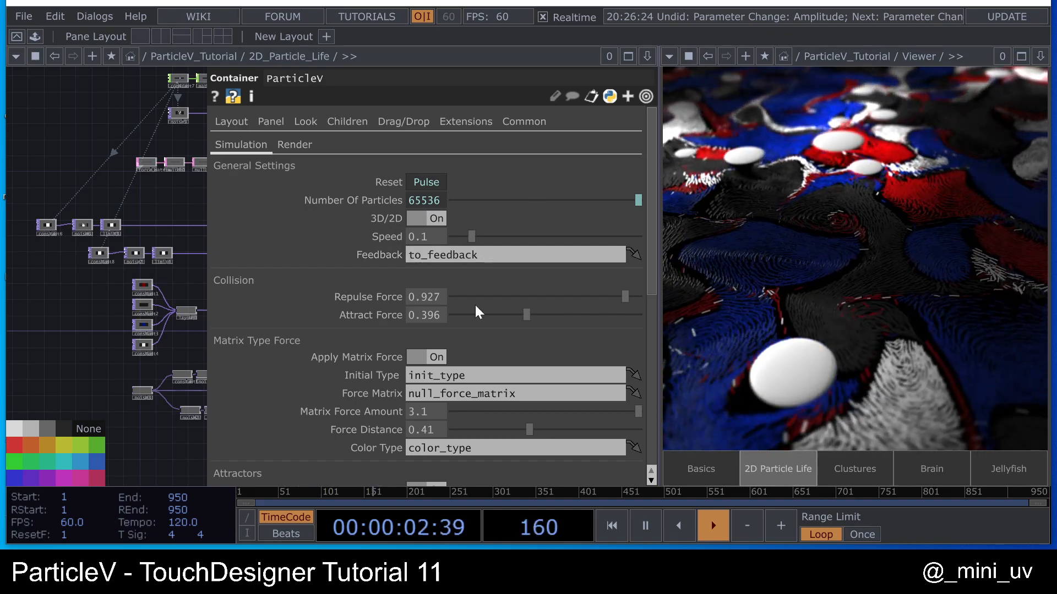
{"action": "left_click", "coordinate": [294, 144]}
{"action": "scroll", "coordinate": [496, 276], "scroll_direction": "down", "scroll_amount": 2}
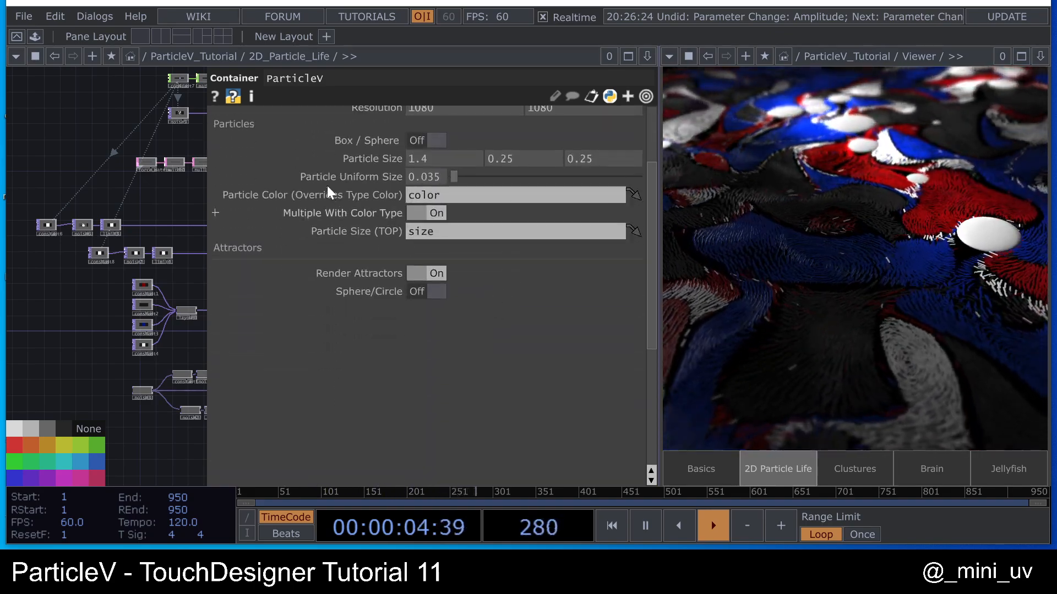
{"action": "scroll", "coordinate": [327, 186], "scroll_direction": "up", "scroll_amount": 2}
{"action": "left_click", "coordinate": [248, 143]}
{"action": "scroll", "coordinate": [497, 345], "scroll_direction": "down", "scroll_amount": 5}
{"action": "scroll", "coordinate": [497, 345], "scroll_direction": "down", "scroll_amount": 4}
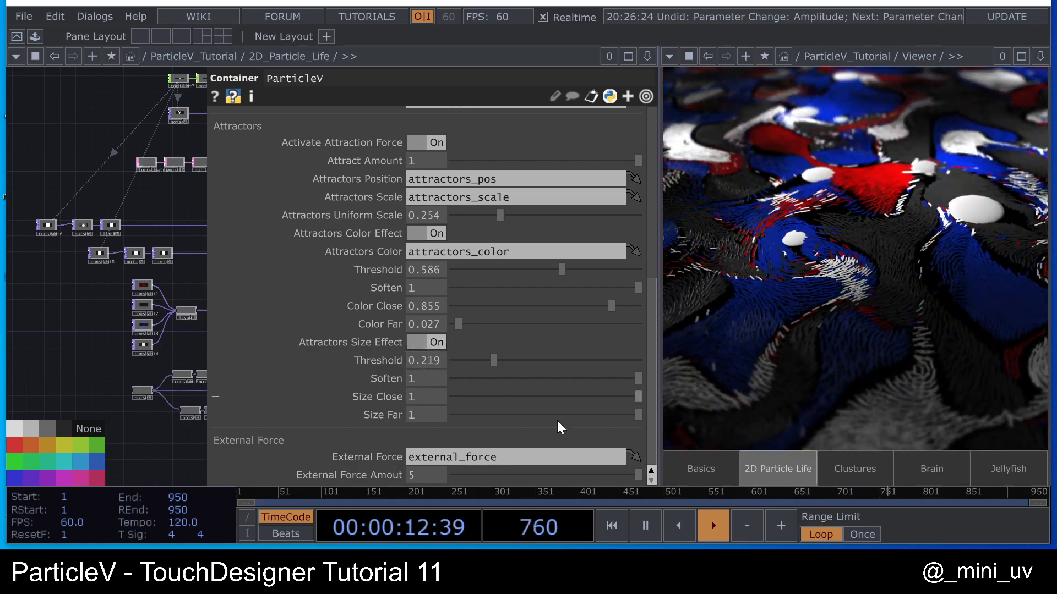
- Set the attractors' Size Far to 0.245 and Size Close to 2
{"action": "left_click_drag", "start_coordinate": [570, 414], "coordinate": [499, 417]}
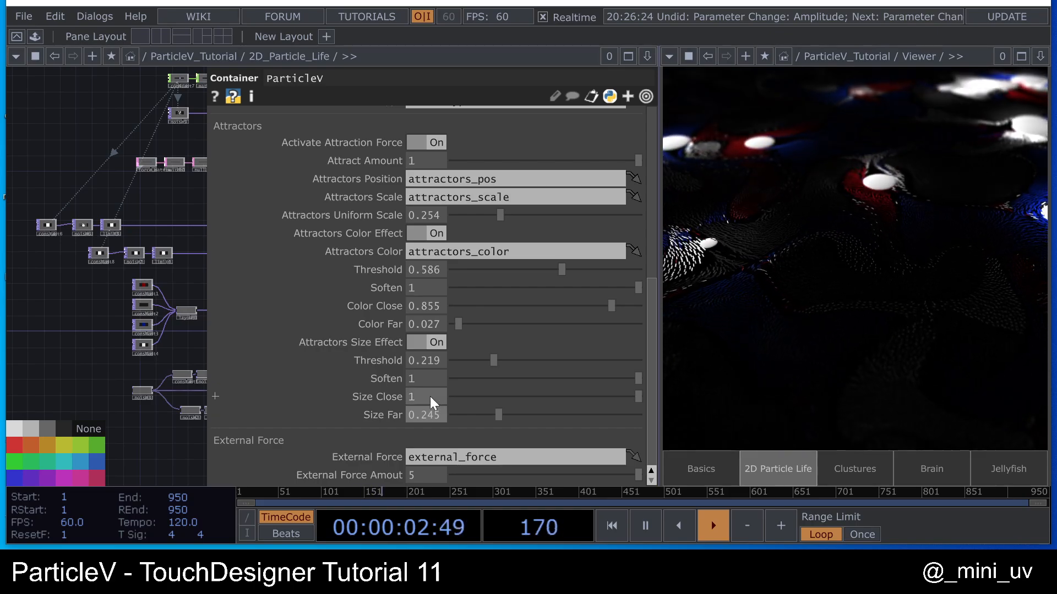
{"action": "type", "text": "2"}
{"action": "key", "text": "Return"}
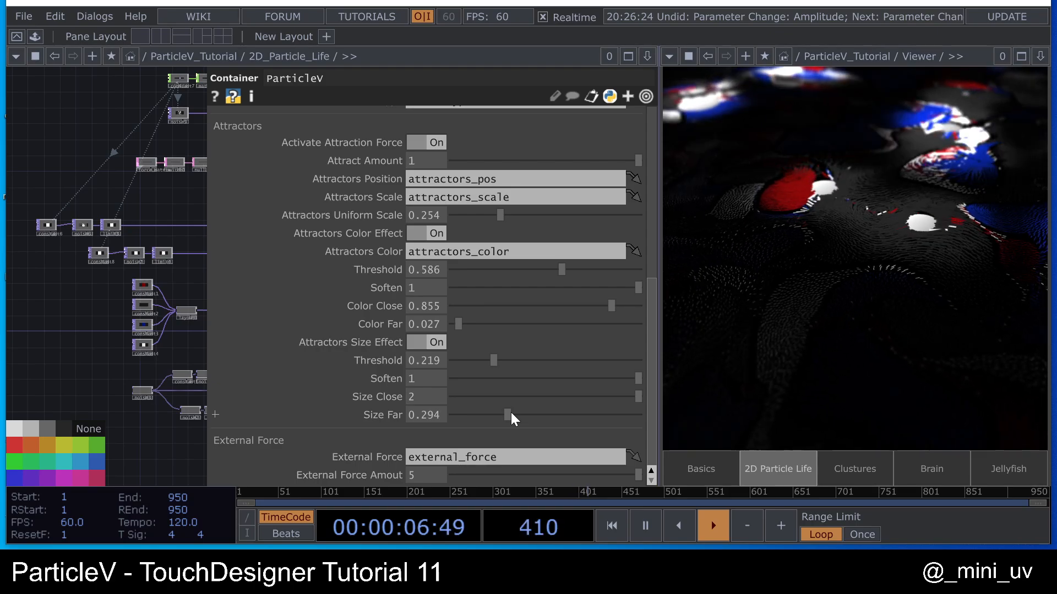
- Raise the attractors' Size Far to 2
{"action": "left_click_drag", "start_coordinate": [511, 411], "coordinate": [738, 414]}
{"action": "left_click", "coordinate": [414, 416]}
{"action": "type", "text": "2"}
{"action": "key", "text": "Return"}
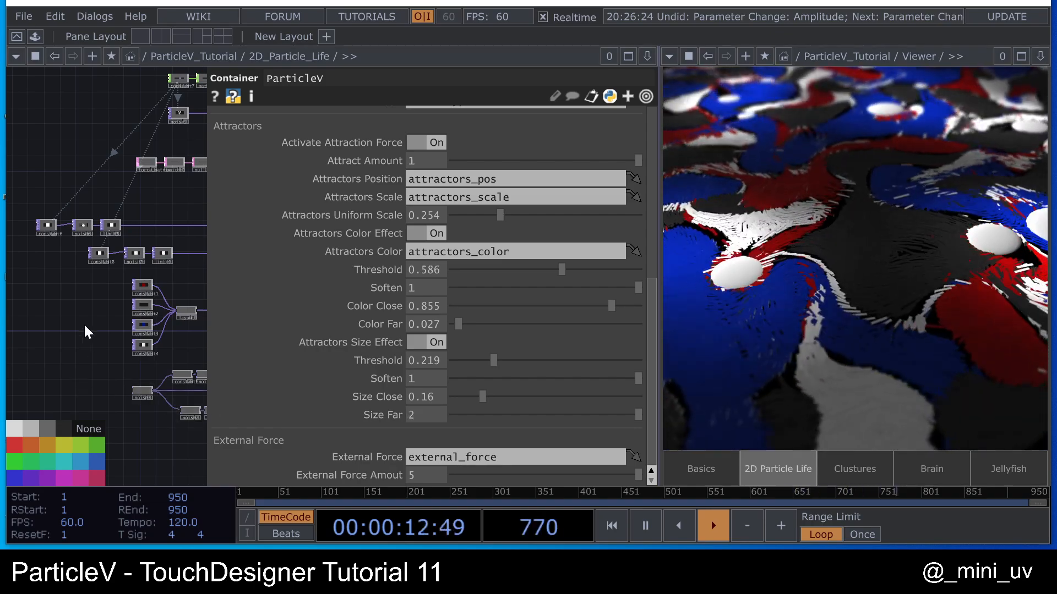
- Set the attractors' Size Close to 0 and Size Far to 1, with Attractors Size Effect turned off
{"action": "left_click_drag", "start_coordinate": [482, 397], "coordinate": [434, 400]}
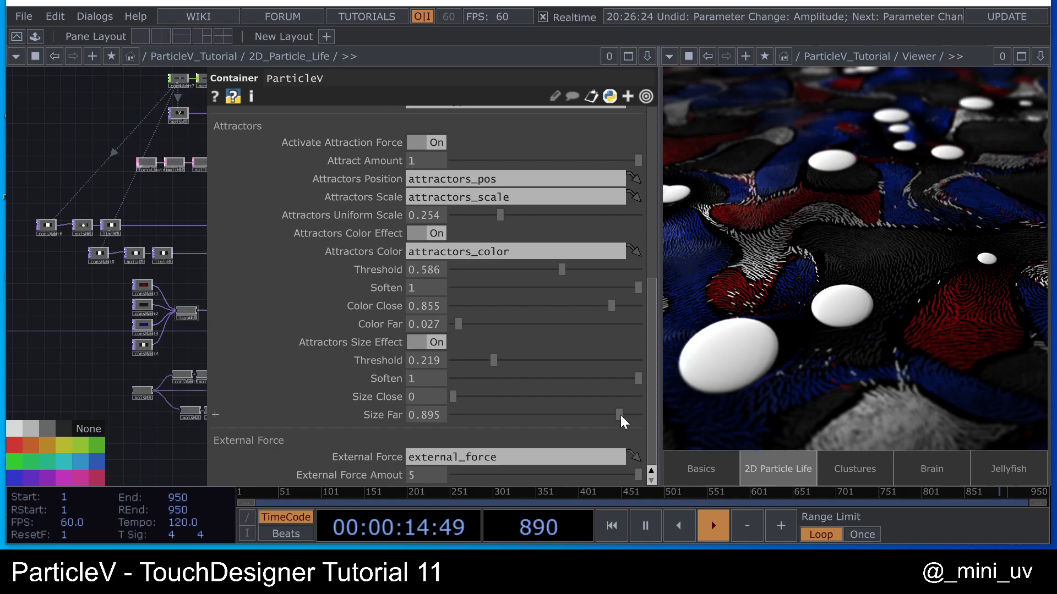
{"action": "middle_click_drag", "start_coordinate": [414, 399], "coordinate": [503, 404]}
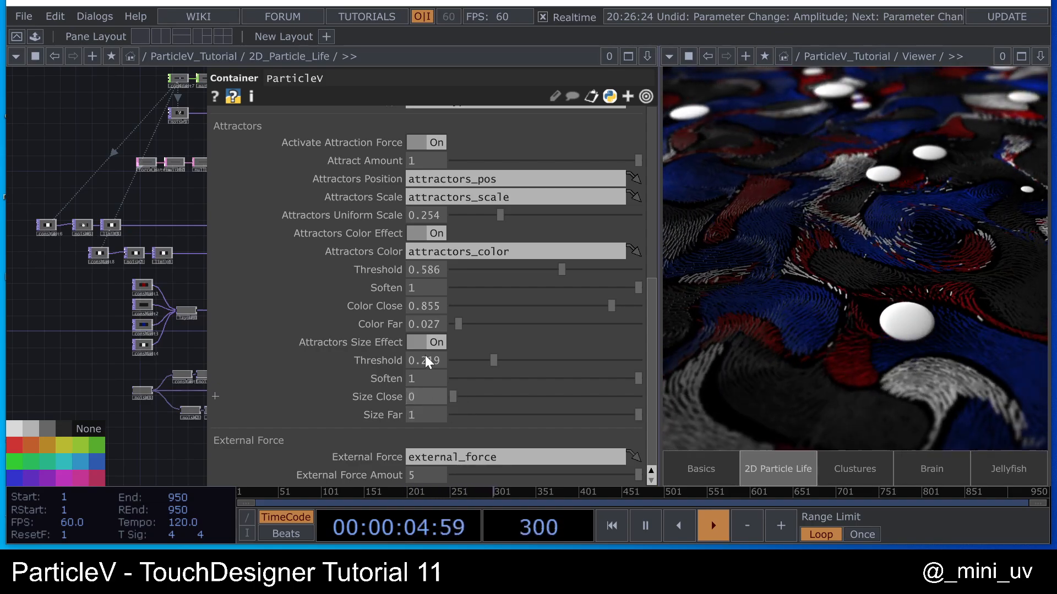
{"action": "left_click", "coordinate": [435, 342]}
- Locate the constant5 node that feeds attractors_color in the 2D Particle Life network and show its Constant parameters
{"action": "left_click_drag", "start_coordinate": [160, 202], "coordinate": [95, 306]}
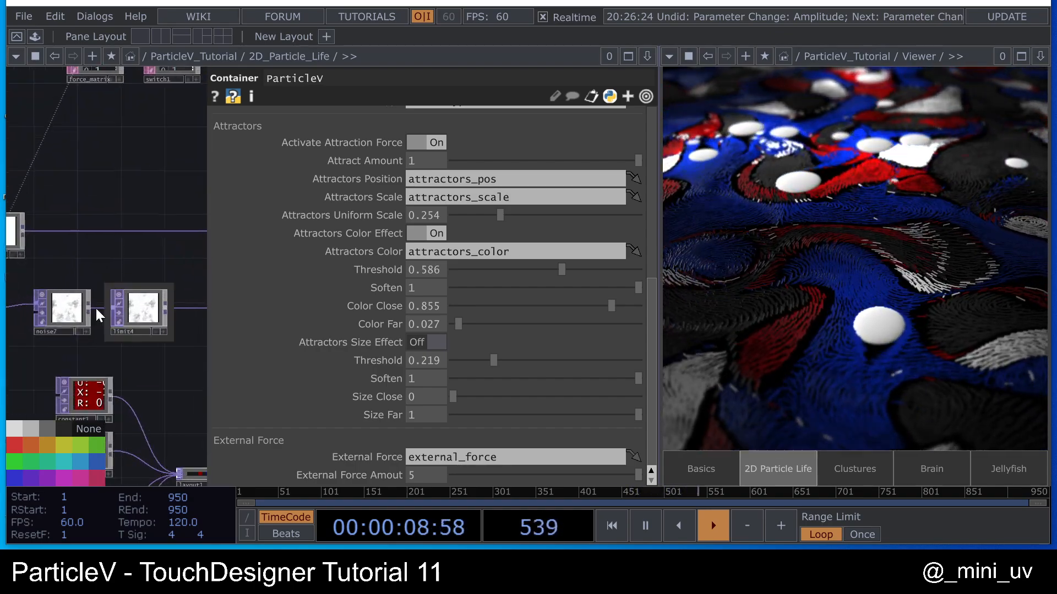
{"action": "scroll", "coordinate": [95, 306], "scroll_direction": "down", "scroll_amount": 3}
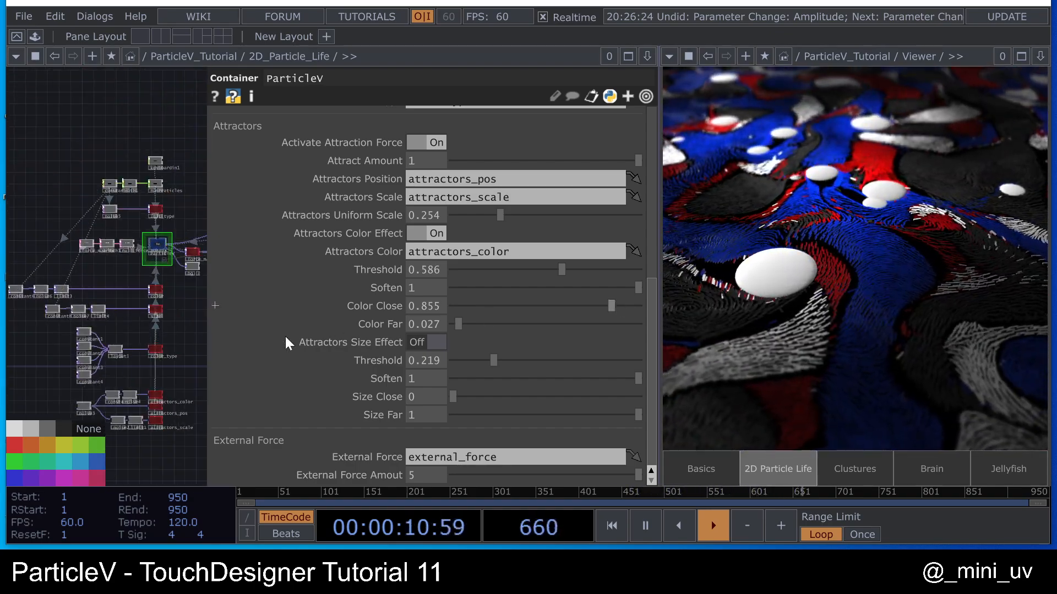
{"action": "scroll", "coordinate": [121, 392], "scroll_direction": "up", "scroll_amount": 5}
{"action": "left_click_drag", "start_coordinate": [27, 409], "coordinate": [88, 309]}
{"action": "left_click_drag", "start_coordinate": [63, 410], "coordinate": [67, 318]}
{"action": "scroll", "coordinate": [67, 318], "scroll_direction": "up", "scroll_amount": 2}
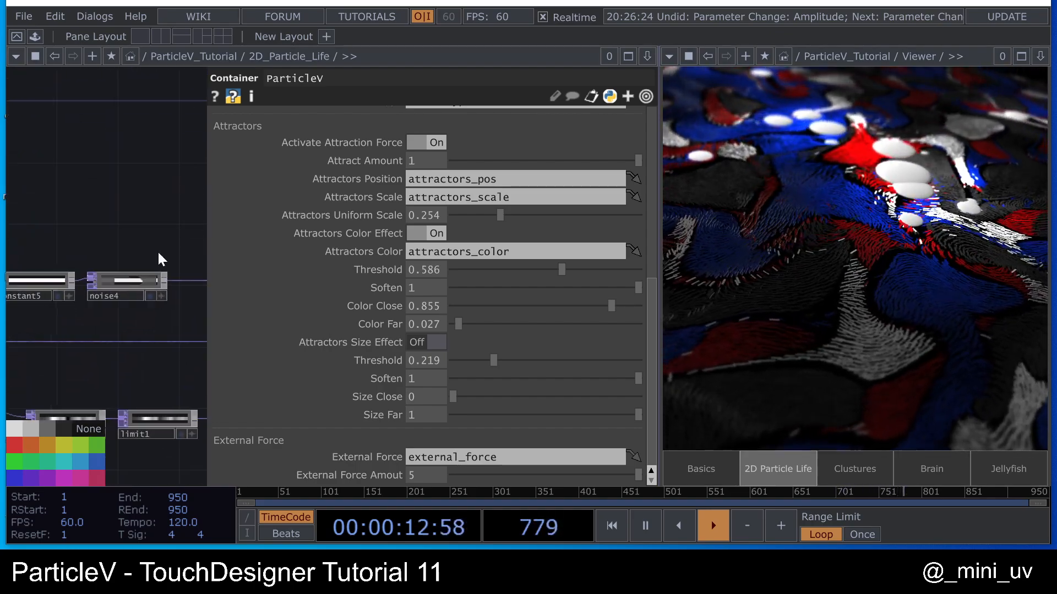
{"action": "left_click_drag", "start_coordinate": [158, 252], "coordinate": [246, 261]}
{"action": "left_click", "coordinate": [124, 292]}
{"action": "left_click", "coordinate": [332, 122]}
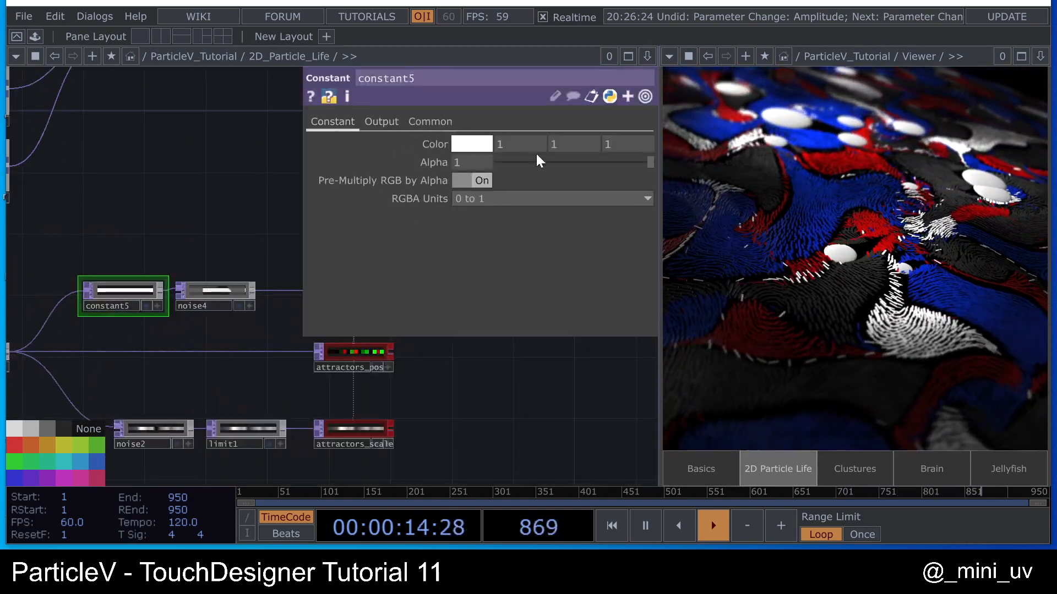
- Set the constant5 color to bright green, with Red 0.36, Green 1 and Blue 0
{"action": "left_click", "coordinate": [468, 150]}
{"action": "left_click", "coordinate": [530, 99]}
{"action": "left_click", "coordinate": [493, 97]}
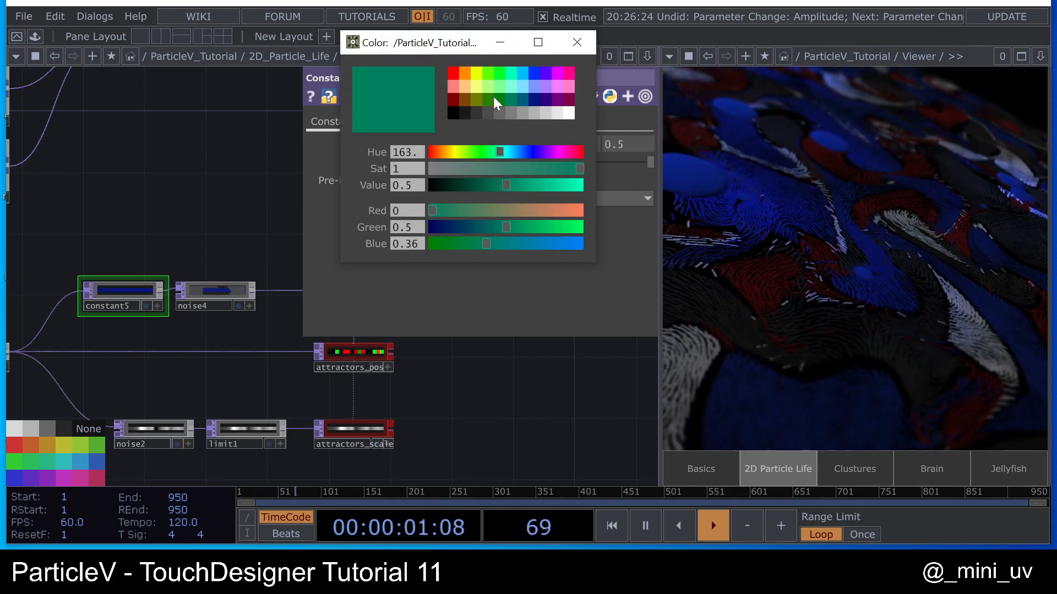
{"action": "left_click", "coordinate": [478, 87]}
{"action": "left_click", "coordinate": [488, 73]}
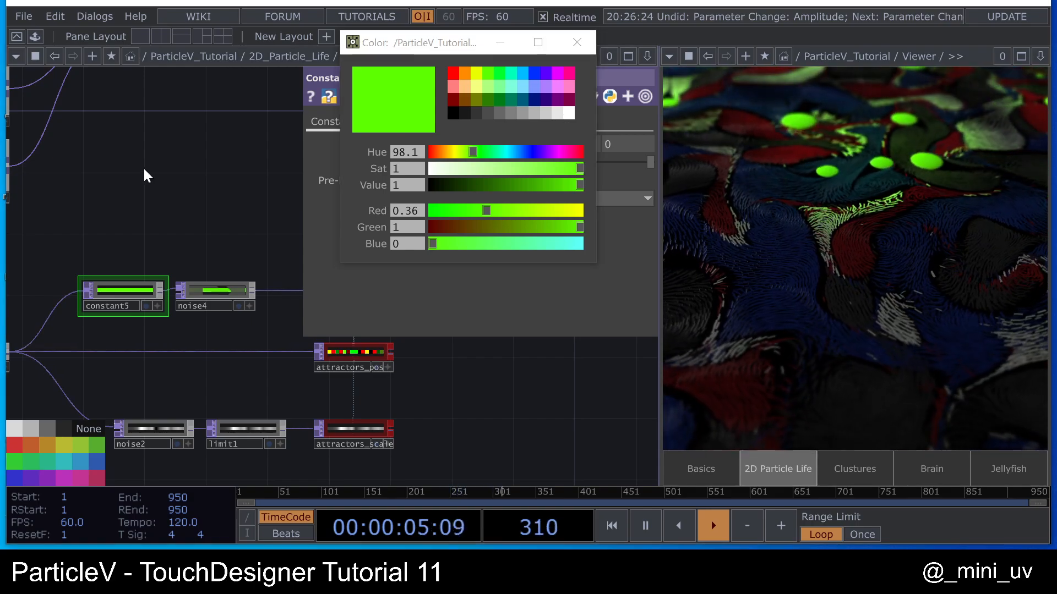
{"action": "left_click", "coordinate": [215, 173]}
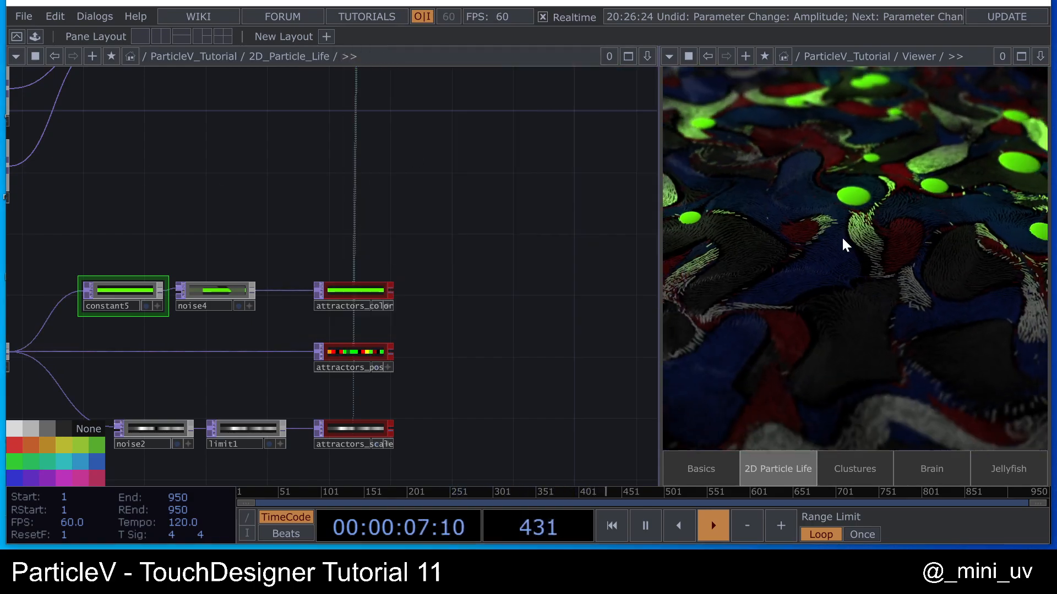
- Set ParticleV's attractor color effect to Threshold 0.528, Soften 0.508 and Color Close 1
{"action": "scroll", "coordinate": [287, 222], "scroll_direction": "down", "scroll_amount": 5}
{"action": "scroll", "coordinate": [287, 223], "scroll_direction": "down", "scroll_amount": 4}
{"action": "left_click_drag", "start_coordinate": [333, 170], "coordinate": [296, 289]}
{"action": "left_click", "coordinate": [280, 165]}
{"action": "key", "text": "p"}
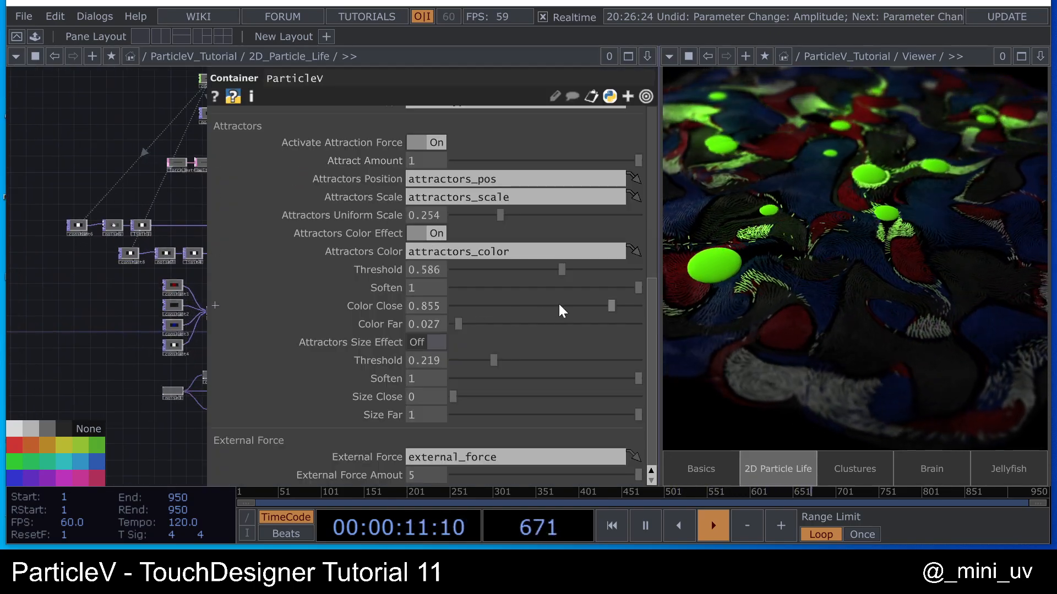
{"action": "left_click_drag", "start_coordinate": [575, 304], "coordinate": [495, 306]}
{"action": "left_click", "coordinate": [452, 323]}
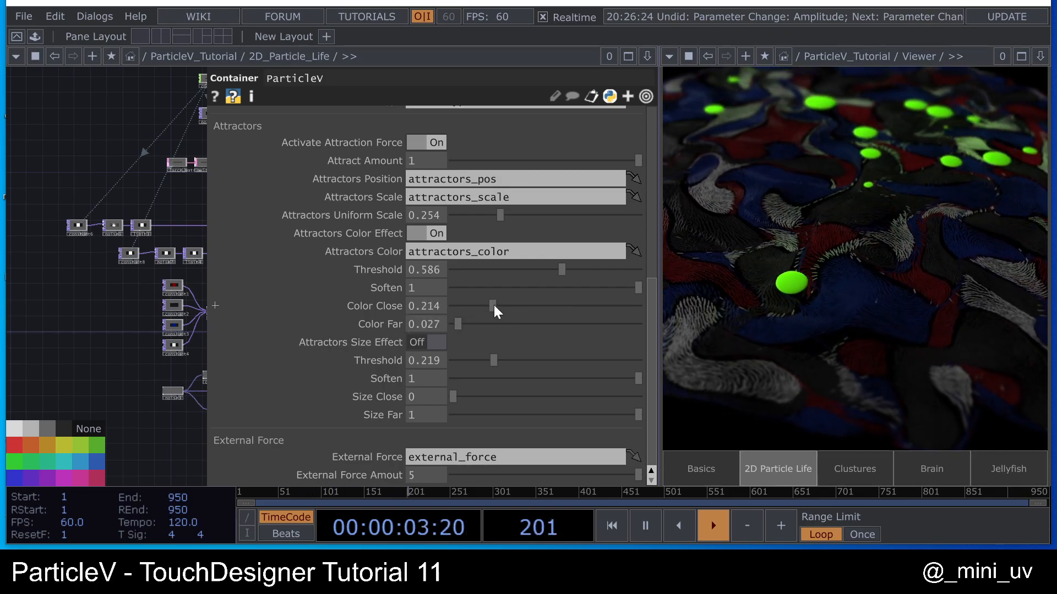
{"action": "left_click_drag", "start_coordinate": [550, 269], "coordinate": [644, 306]}
{"action": "left_click_drag", "start_coordinate": [562, 271], "coordinate": [550, 272]}
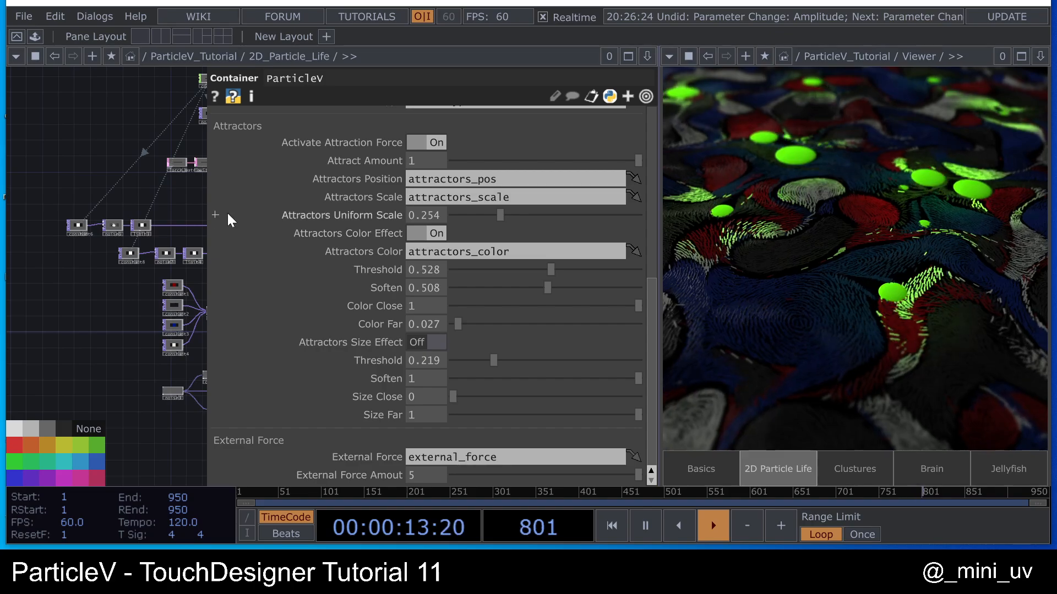
{"action": "key", "text": "p"}
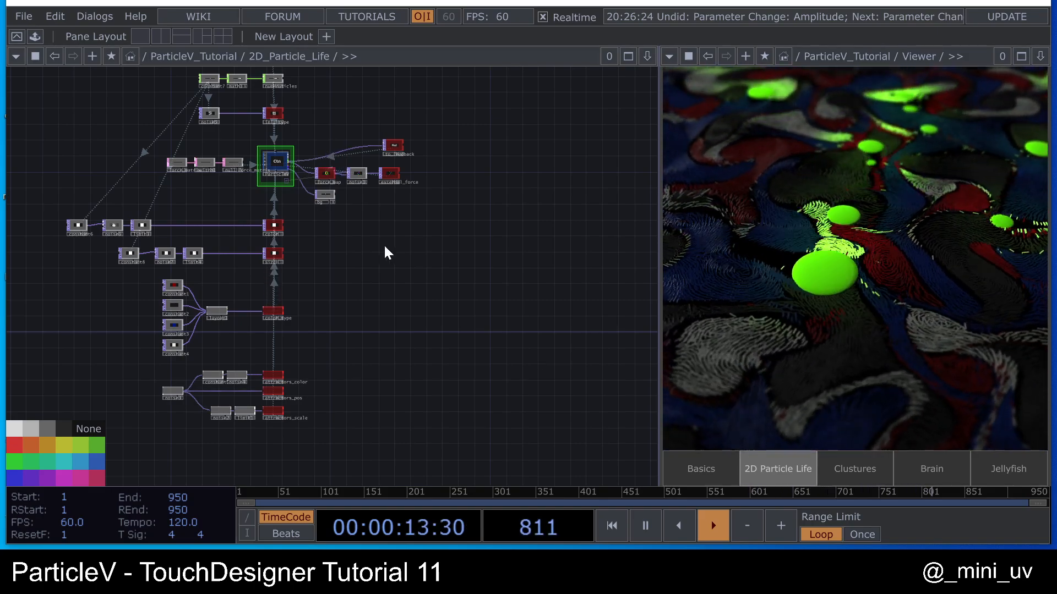
- Switch the viewer to the Clustures example and enter the Clustures container's network
{"action": "scroll", "coordinate": [366, 173], "scroll_direction": "up", "scroll_amount": 4}
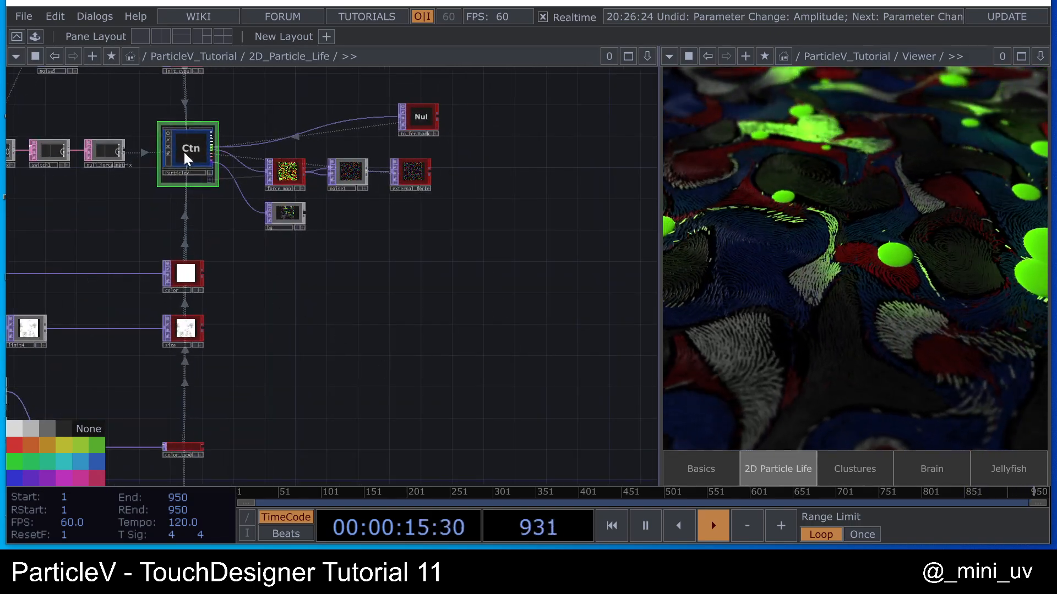
{"action": "key", "text": "p"}
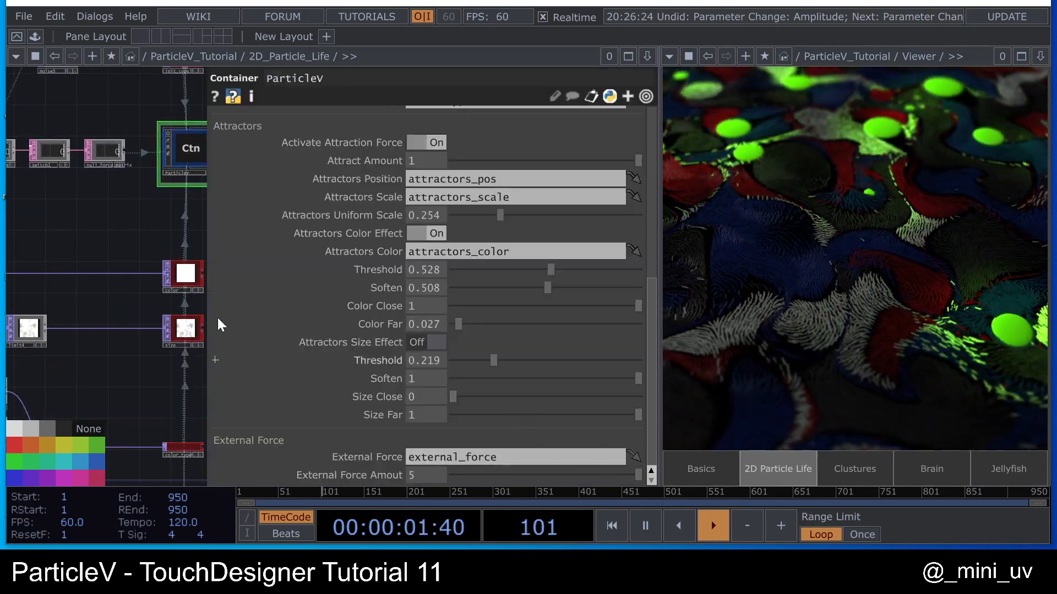
{"action": "key", "text": "p"}
{"action": "left_click", "coordinate": [859, 468]}
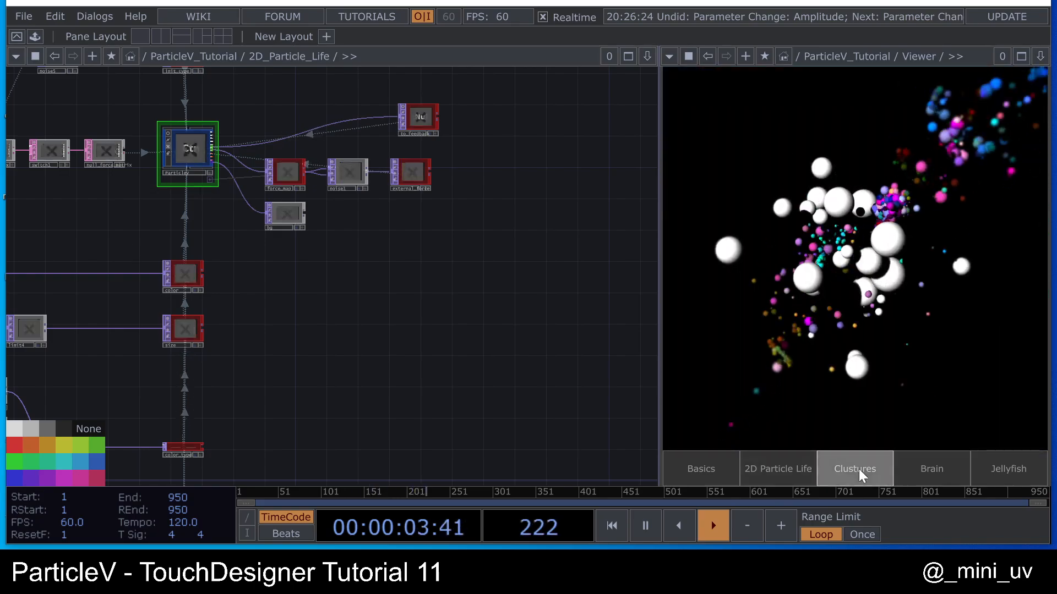
{"action": "scroll", "coordinate": [388, 331], "scroll_direction": "down", "scroll_amount": 6}
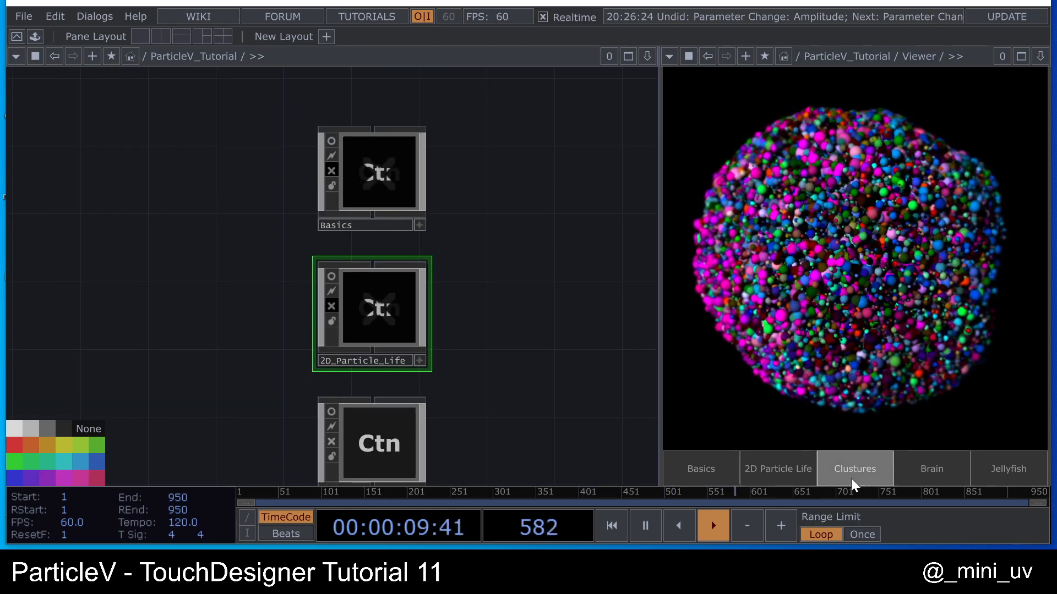
{"action": "left_click", "coordinate": [801, 477]}
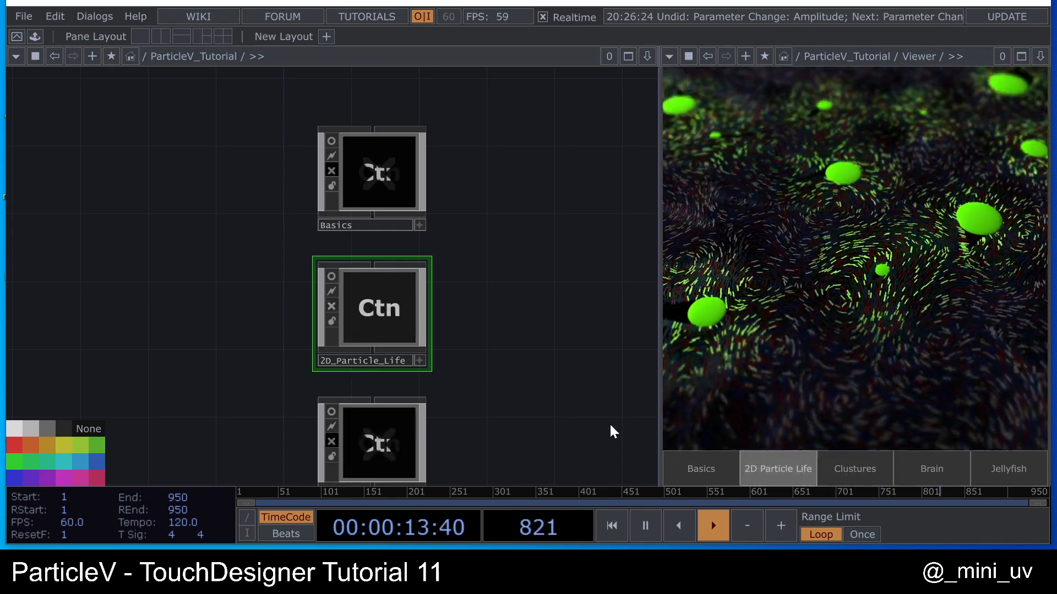
{"action": "left_click", "coordinate": [858, 465]}
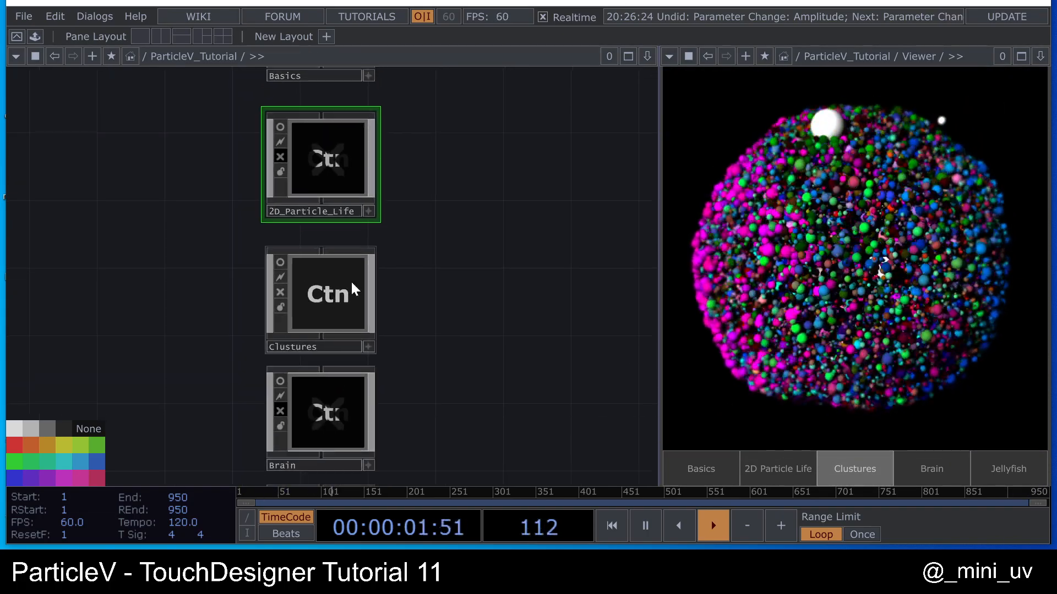
{"action": "double_click", "coordinate": [335, 296]}
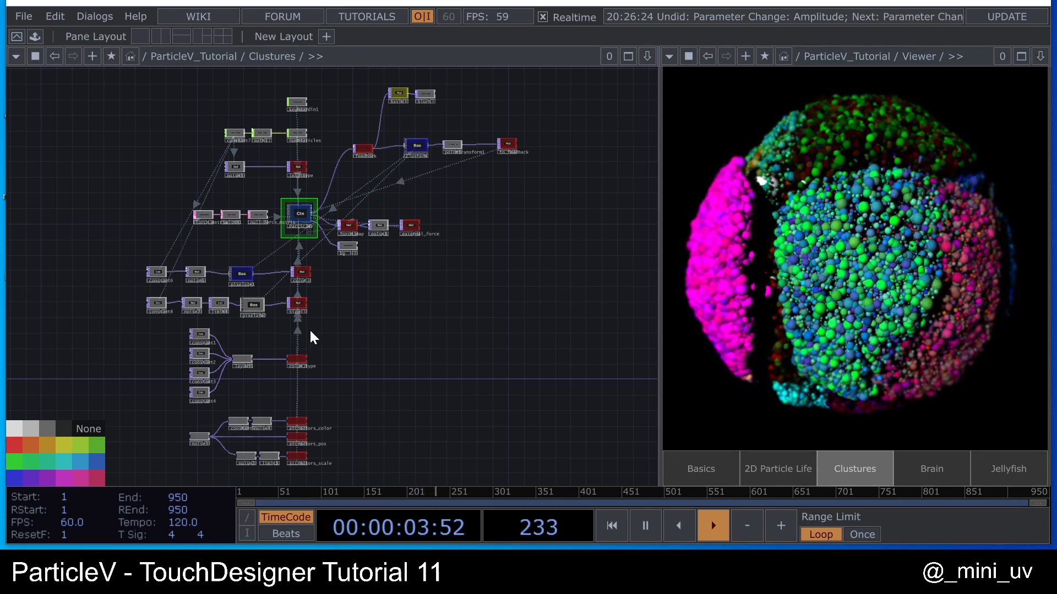
- Review ParticleV's simulation settings in Clustures and inspect the to_feedback null used as its Feedback source
{"action": "scroll", "coordinate": [379, 276], "scroll_direction": "up", "scroll_amount": 4}
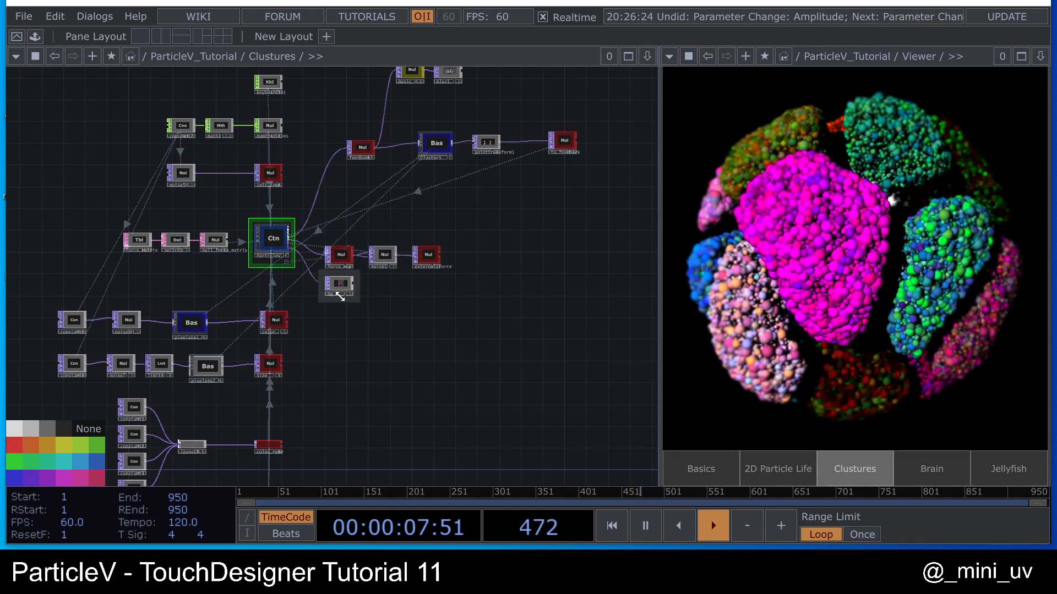
{"action": "key", "text": "p"}
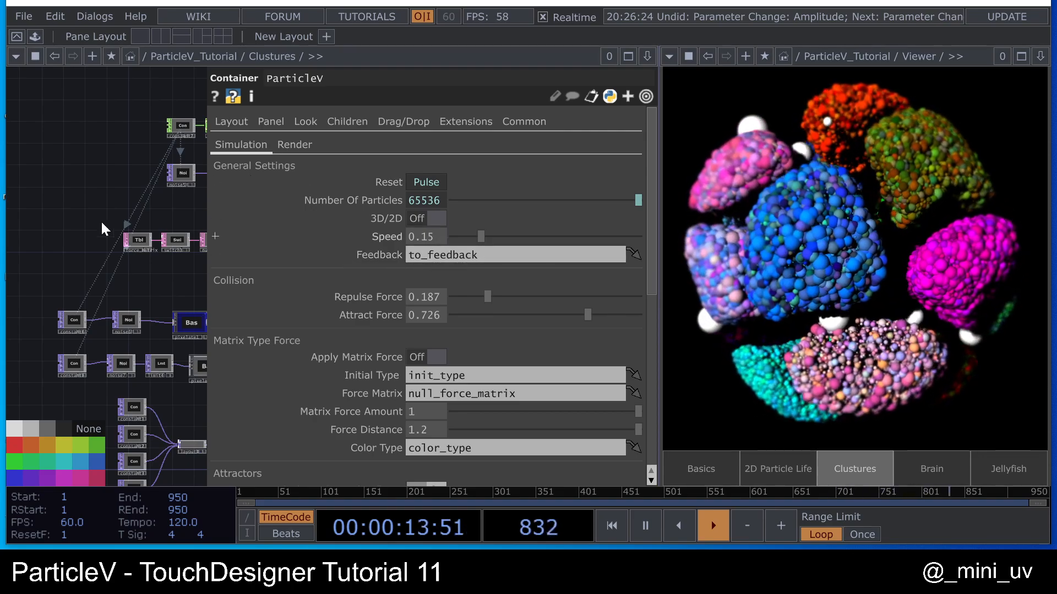
{"action": "key", "text": "p"}
{"action": "scroll", "coordinate": [493, 193], "scroll_direction": "up", "scroll_amount": 5}
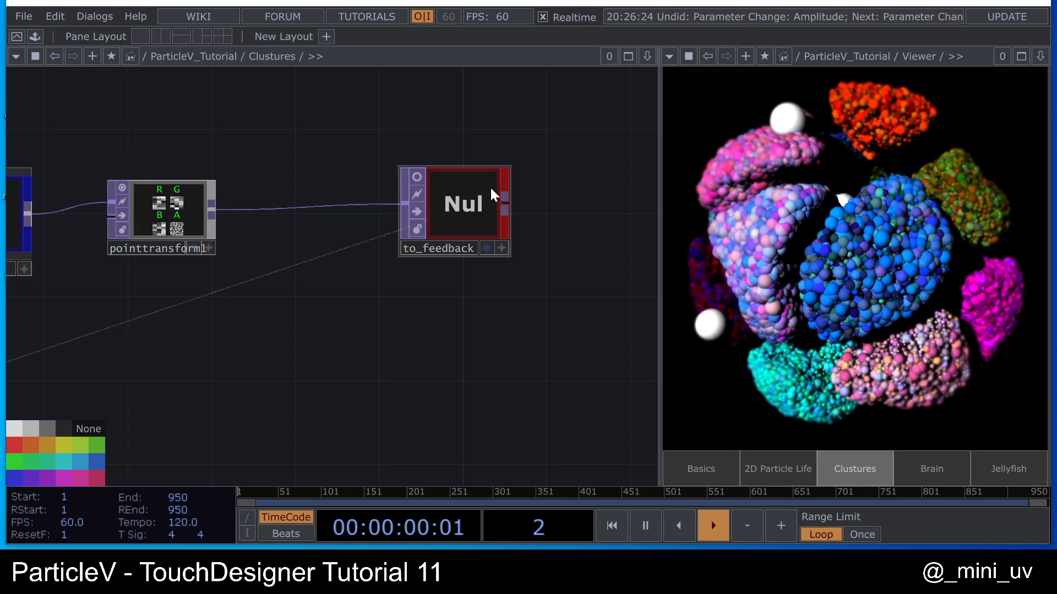
{"action": "left_click", "coordinate": [482, 191]}
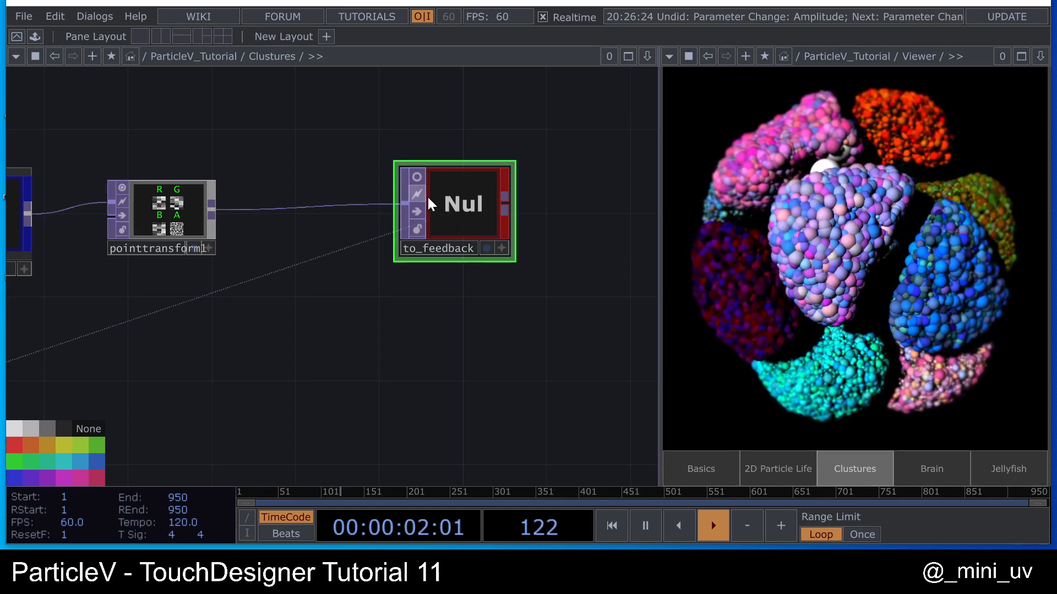
{"action": "scroll", "coordinate": [462, 221], "scroll_direction": "down", "scroll_amount": 5}
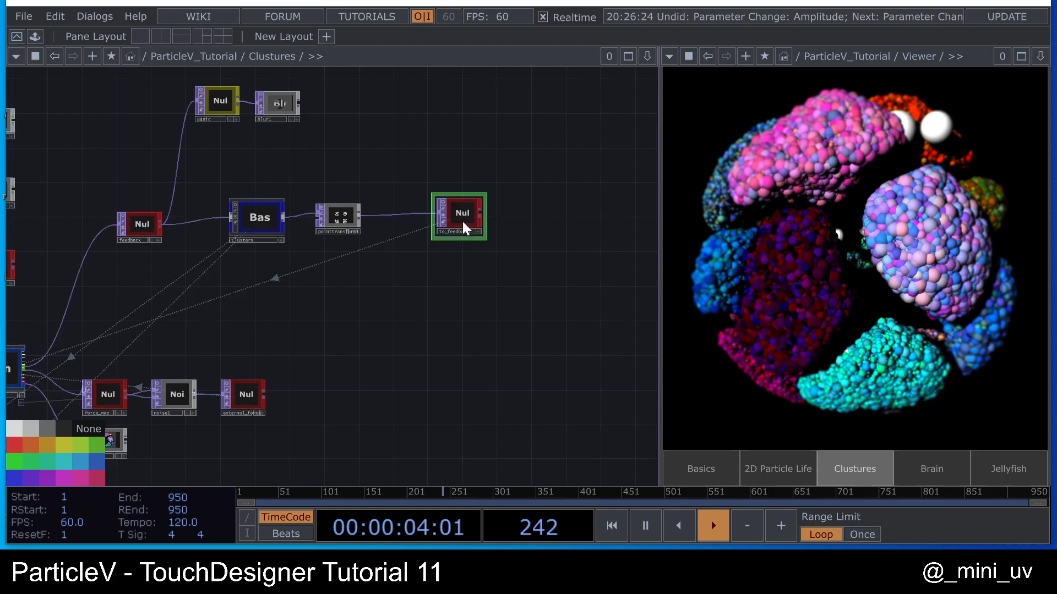
- Examine ParticleV's outputs up close and trace the connection that leads to the feedback null
{"action": "left_click_drag", "start_coordinate": [367, 277], "coordinate": [422, 252]}
{"action": "scroll", "coordinate": [216, 349], "scroll_direction": "up", "scroll_amount": 6}
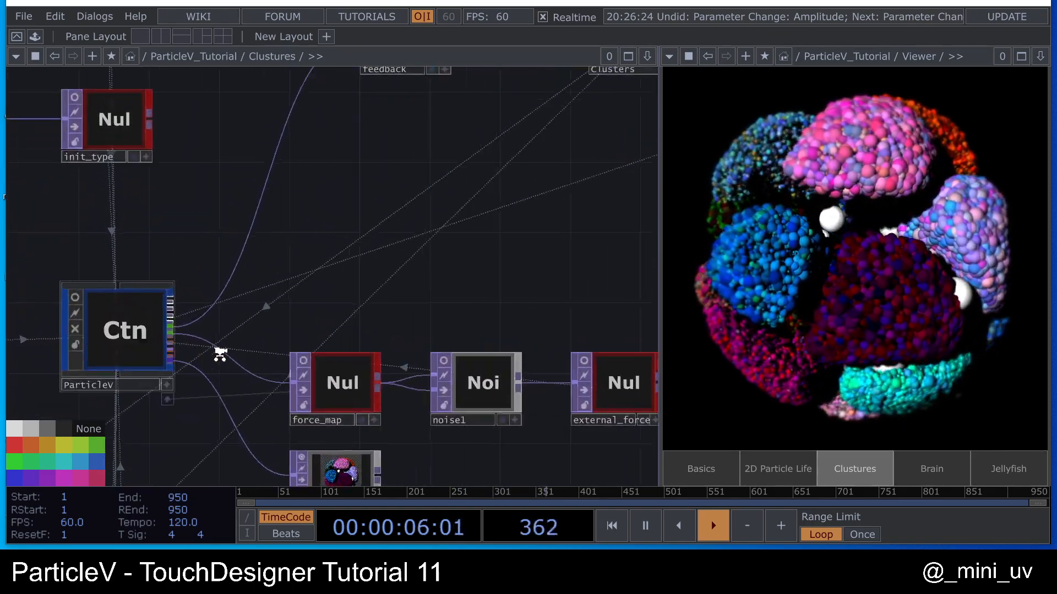
{"action": "scroll", "coordinate": [169, 325], "scroll_direction": "up", "scroll_amount": 2}
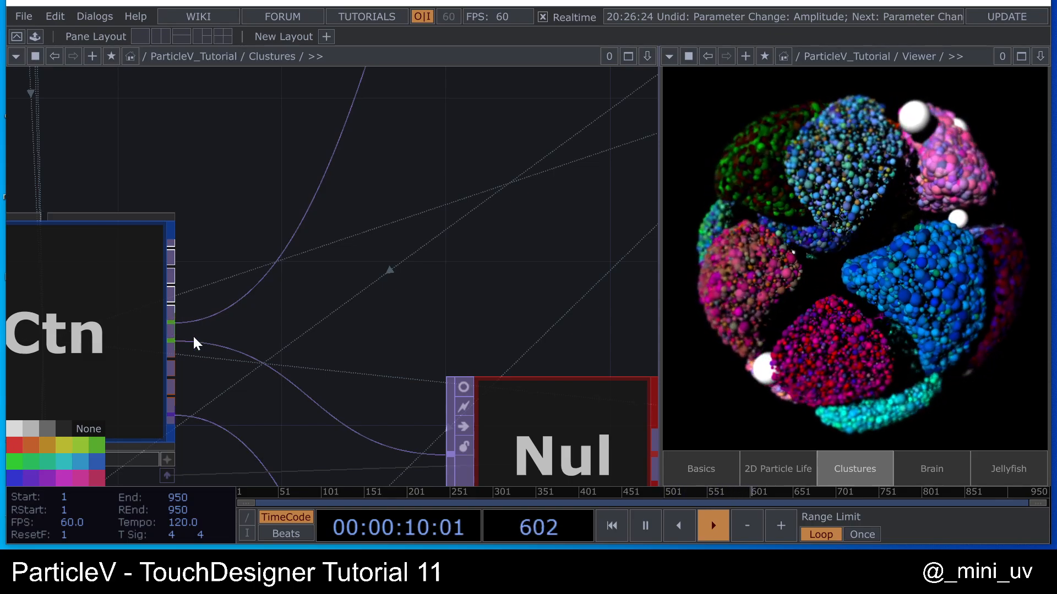
{"action": "scroll", "coordinate": [280, 328], "scroll_direction": "up", "scroll_amount": 3}
{"action": "scroll", "coordinate": [263, 308], "scroll_direction": "down", "scroll_amount": 1}
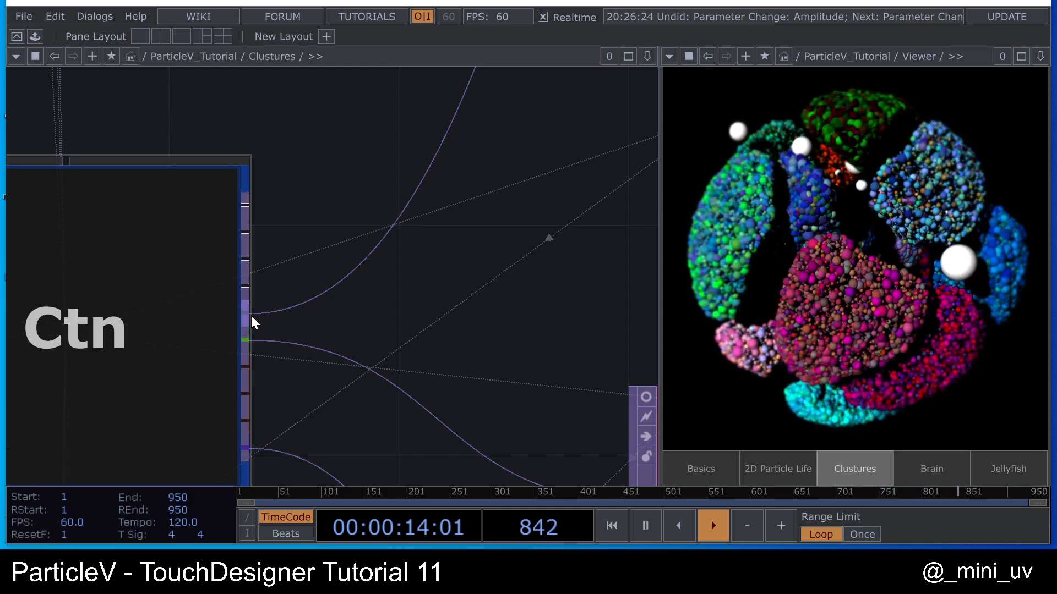
{"action": "scroll", "coordinate": [245, 309], "scroll_direction": "down", "scroll_amount": 2}
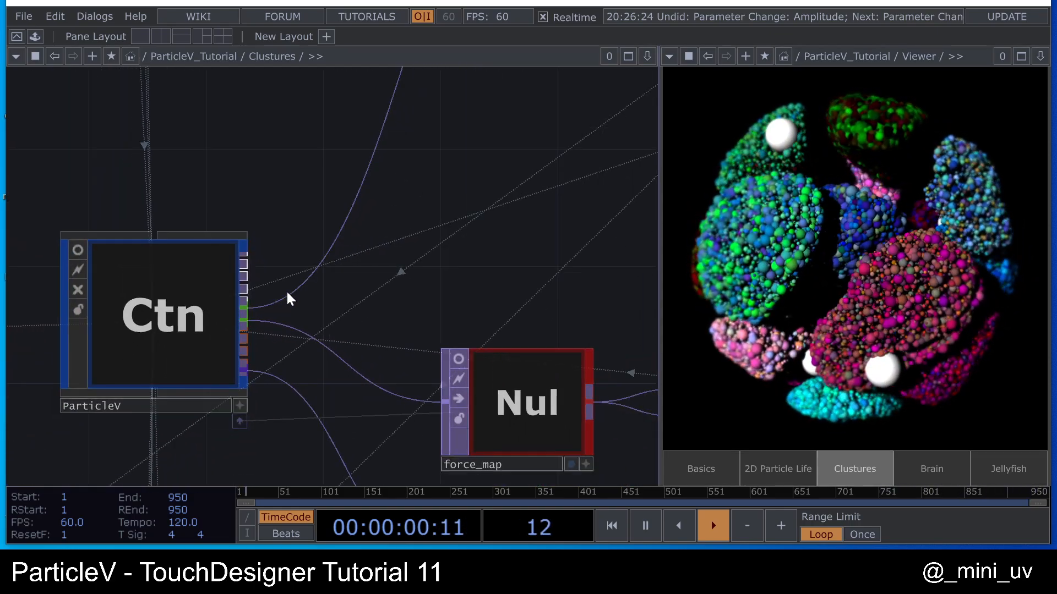
{"action": "scroll", "coordinate": [287, 297], "scroll_direction": "down", "scroll_amount": 3}
{"action": "left_click_drag", "start_coordinate": [338, 330], "coordinate": [189, 351]}
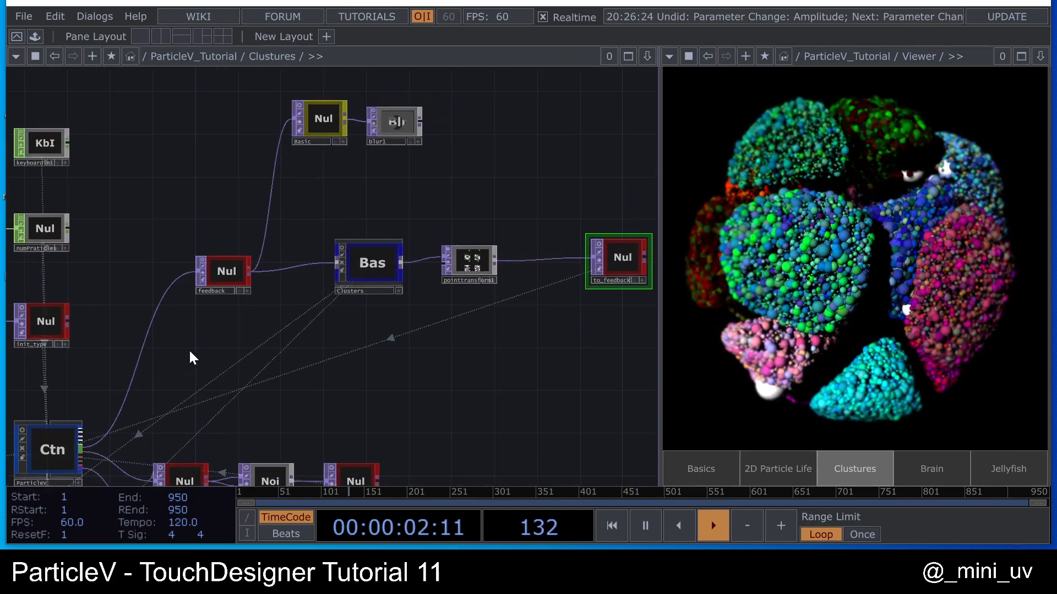
- Delete the Basic null and blur1 branch coming off the feedback null
{"action": "left_click_drag", "start_coordinate": [422, 226], "coordinate": [487, 208]}
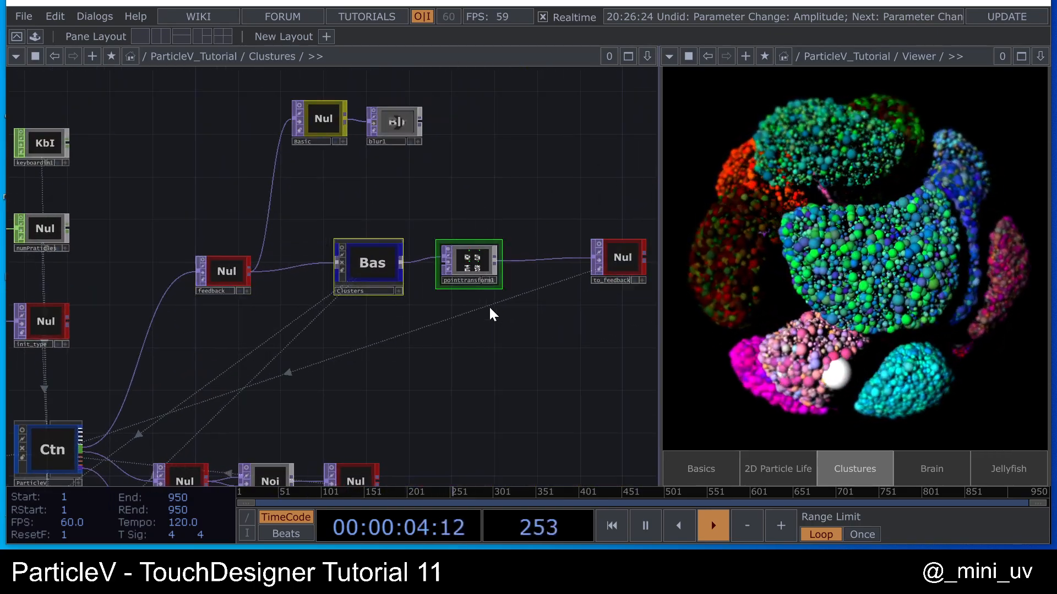
{"action": "left_click_drag", "start_coordinate": [497, 100], "coordinate": [283, 160]}
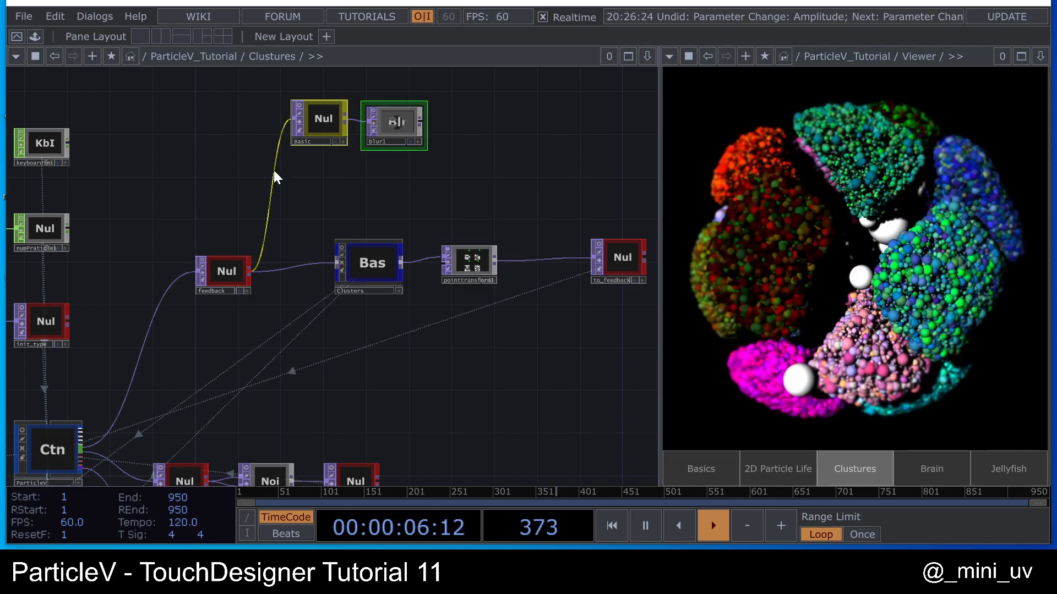
{"action": "key", "text": "Delete"}
{"action": "left_click_drag", "start_coordinate": [384, 193], "coordinate": [214, 164]}
- Trace the feedback chain from Clusters and pointtransform1 through to_feedback to ParticleV, checking its simulation settings and output connections
{"action": "left_click_drag", "start_coordinate": [127, 182], "coordinate": [320, 290]}
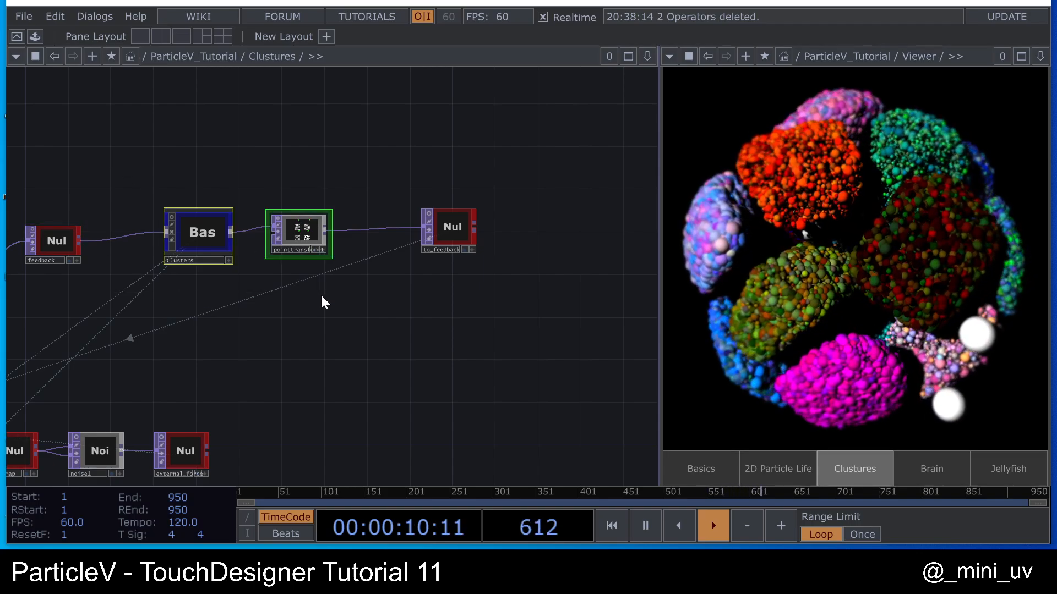
{"action": "left_click", "coordinate": [450, 235]}
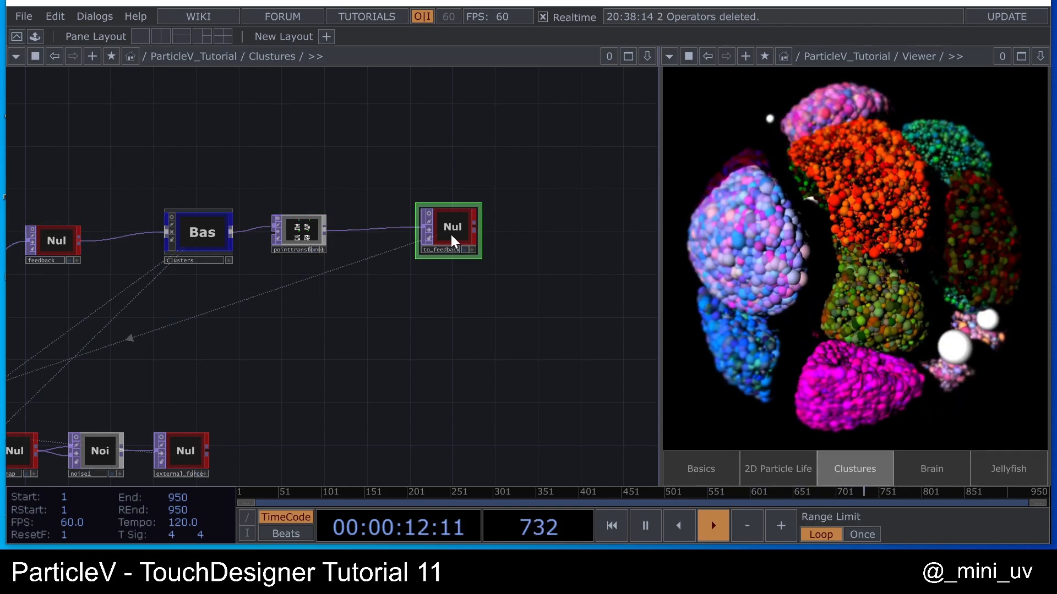
{"action": "left_click_drag", "start_coordinate": [486, 317], "coordinate": [545, 272]}
{"action": "scroll", "coordinate": [545, 272], "scroll_direction": "down", "scroll_amount": 5}
{"action": "left_click", "coordinate": [242, 317]}
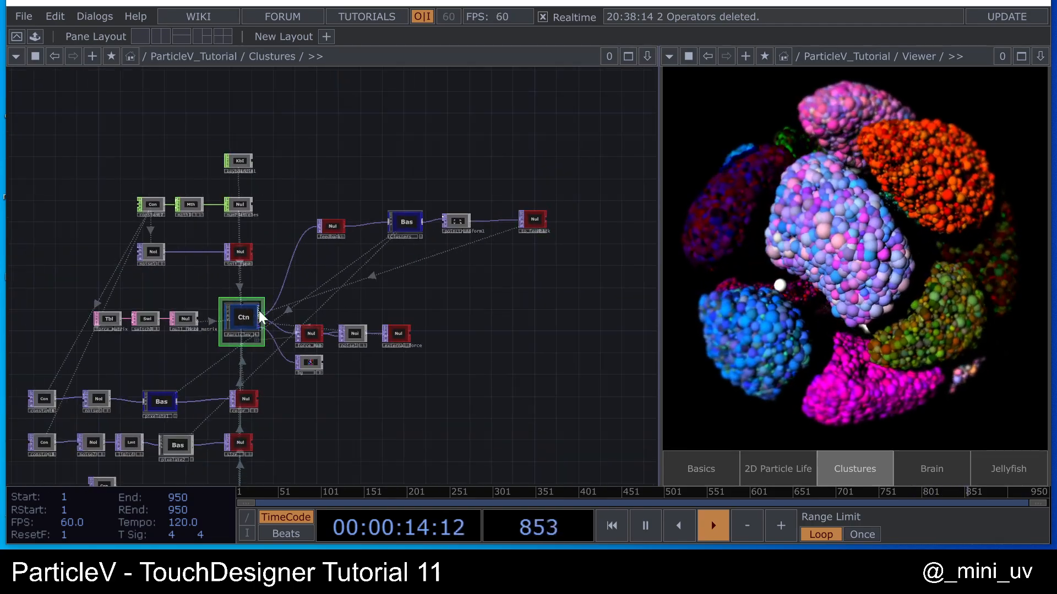
{"action": "key", "text": "p"}
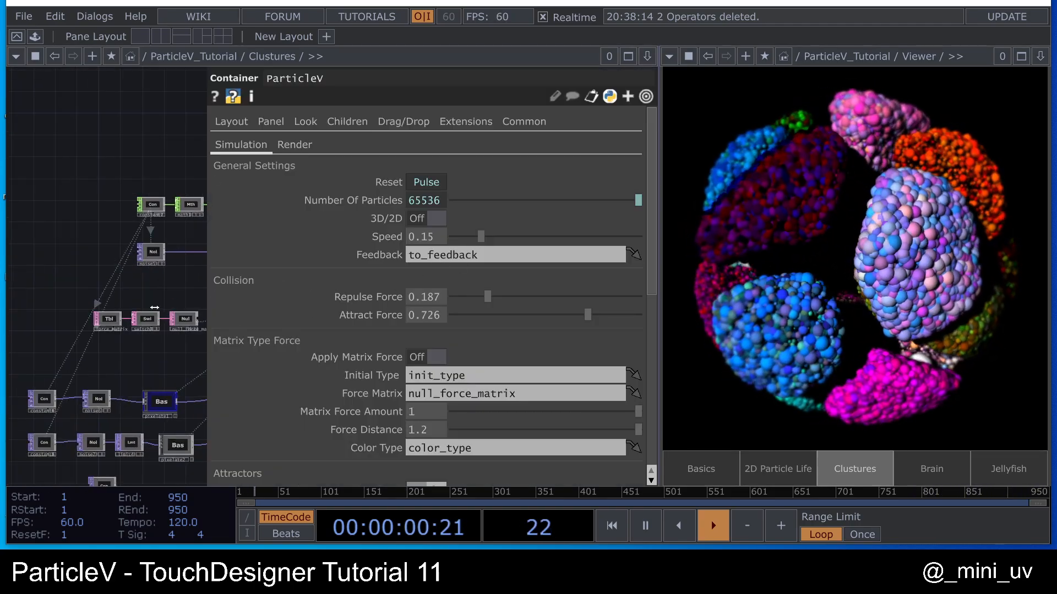
{"action": "key", "text": "p"}
{"action": "scroll", "coordinate": [344, 335], "scroll_direction": "up", "scroll_amount": 3}
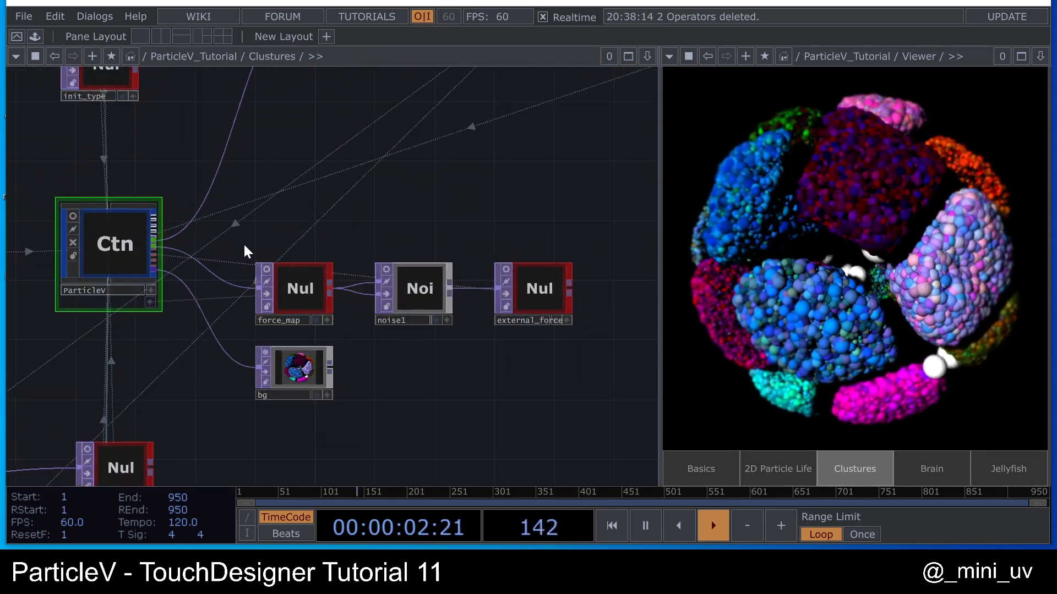
- Line up pointtransform1 and to_feedback with the Clusters base in the feedback chain
{"action": "right_click_drag", "start_coordinate": [244, 244], "coordinate": [544, 312]}
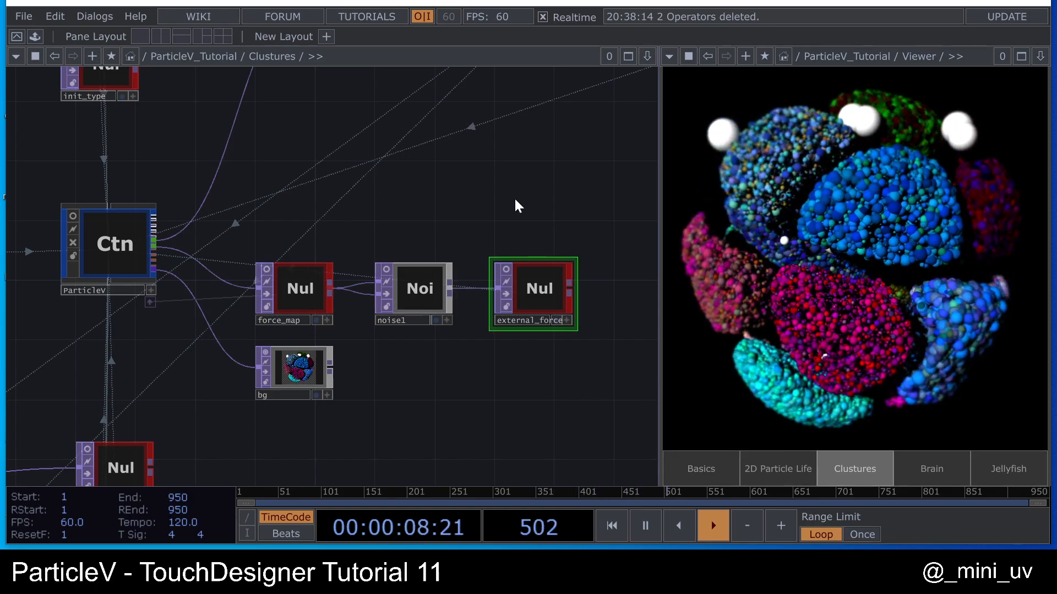
{"action": "scroll", "coordinate": [465, 295], "scroll_direction": "down", "scroll_amount": 5}
{"action": "left_click_drag", "start_coordinate": [424, 207], "coordinate": [403, 214]}
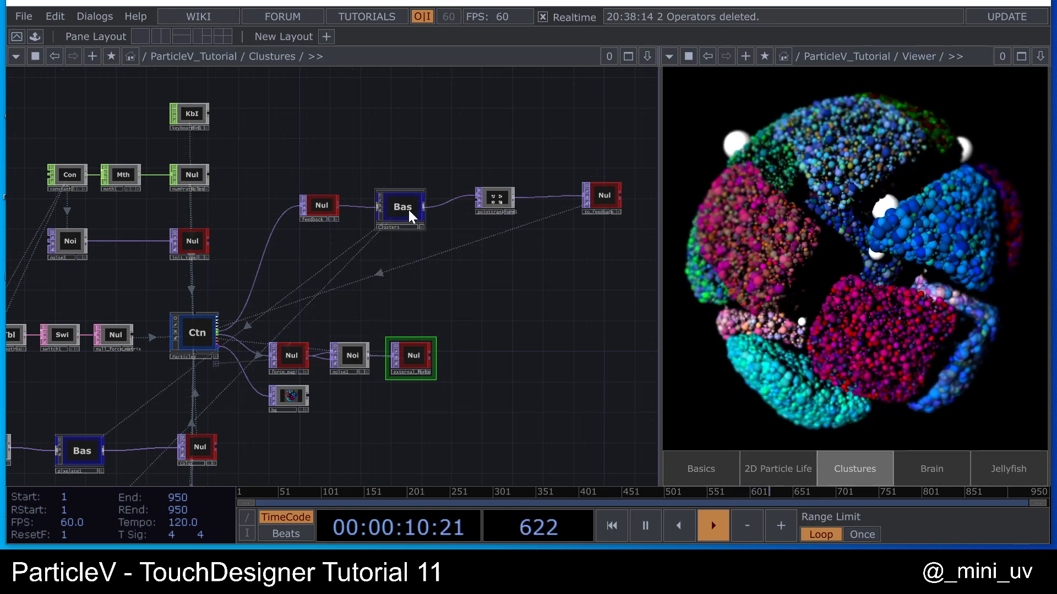
{"action": "middle_click_drag", "start_coordinate": [506, 290], "coordinate": [524, 259]}
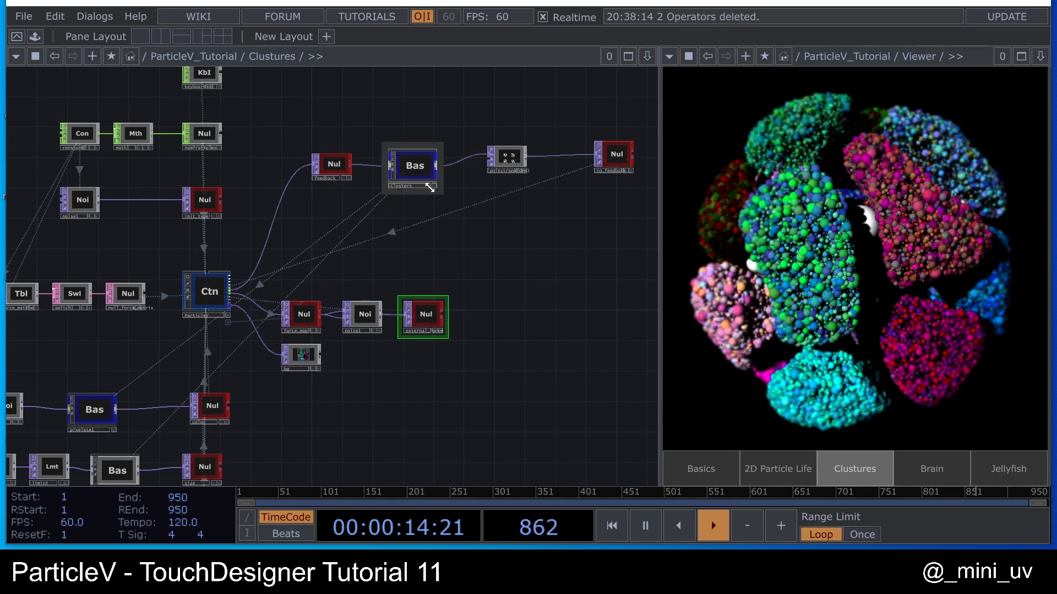
{"action": "left_click", "coordinate": [418, 170]}
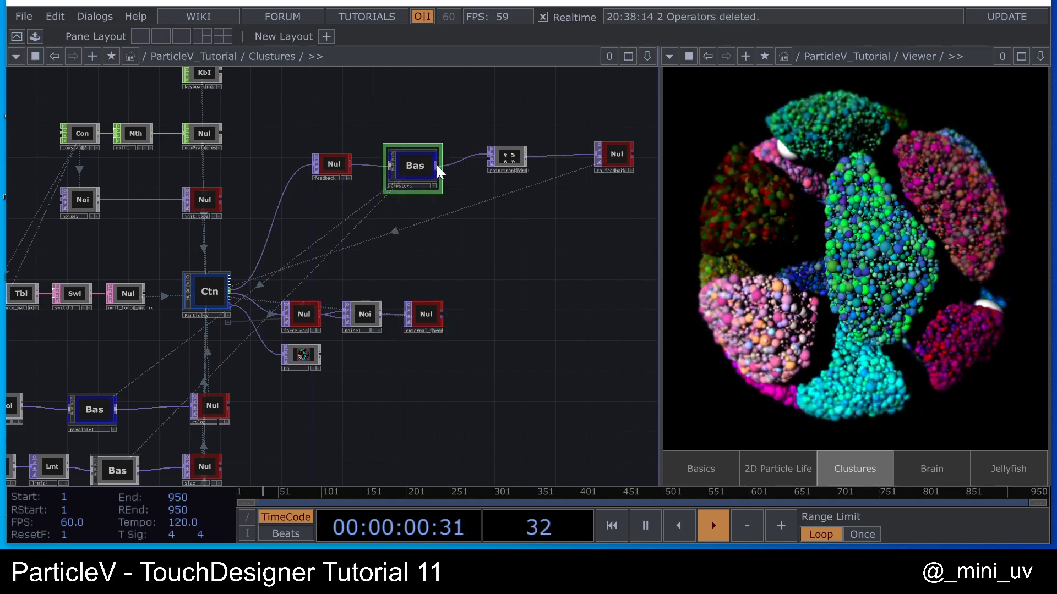
{"action": "left_click_drag", "start_coordinate": [507, 159], "coordinate": [522, 165]}
{"action": "right_click", "coordinate": [460, 163]}
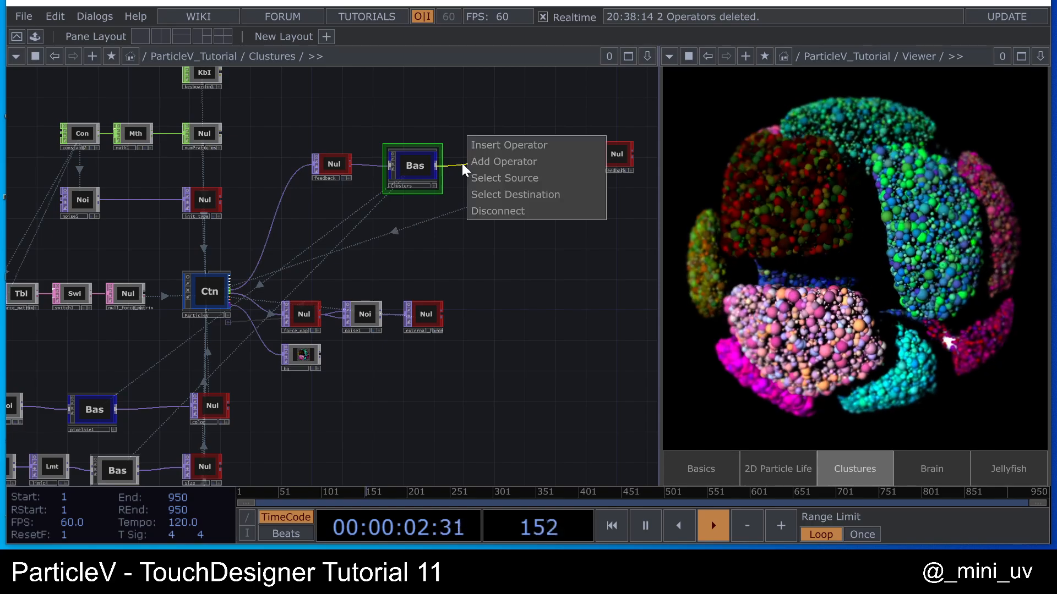
{"action": "mouse_move", "coordinate": [397, 111]}
{"action": "right_mouse_down"}
{"action": "mouse_move", "coordinate": [452, 176]}
{"action": "mouse_move", "coordinate": [562, 190]}
{"action": "right_mouse_up"}
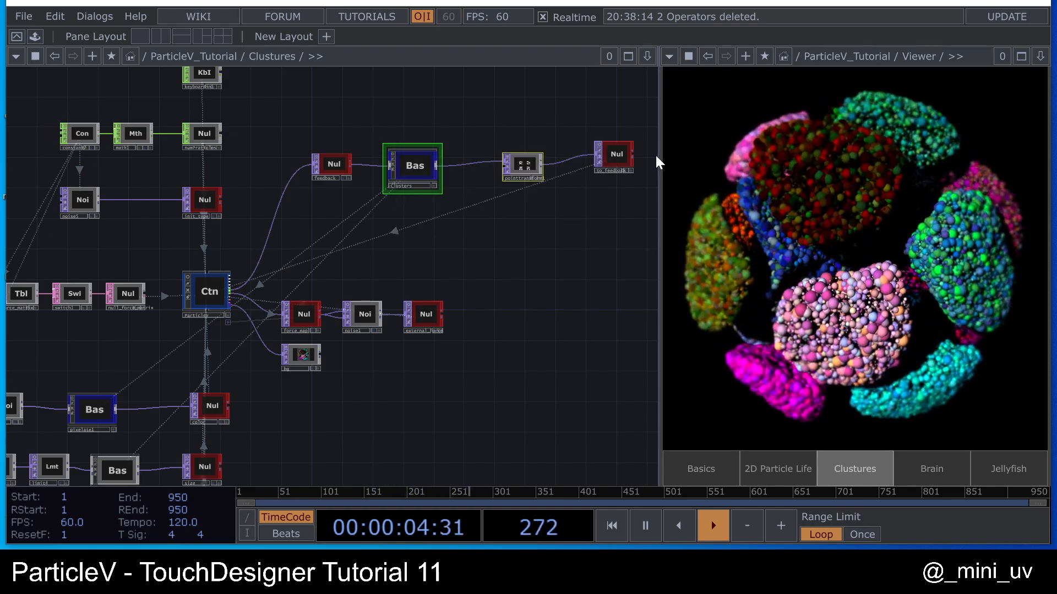
{"action": "left_click_drag", "start_coordinate": [632, 154], "coordinate": [617, 164]}
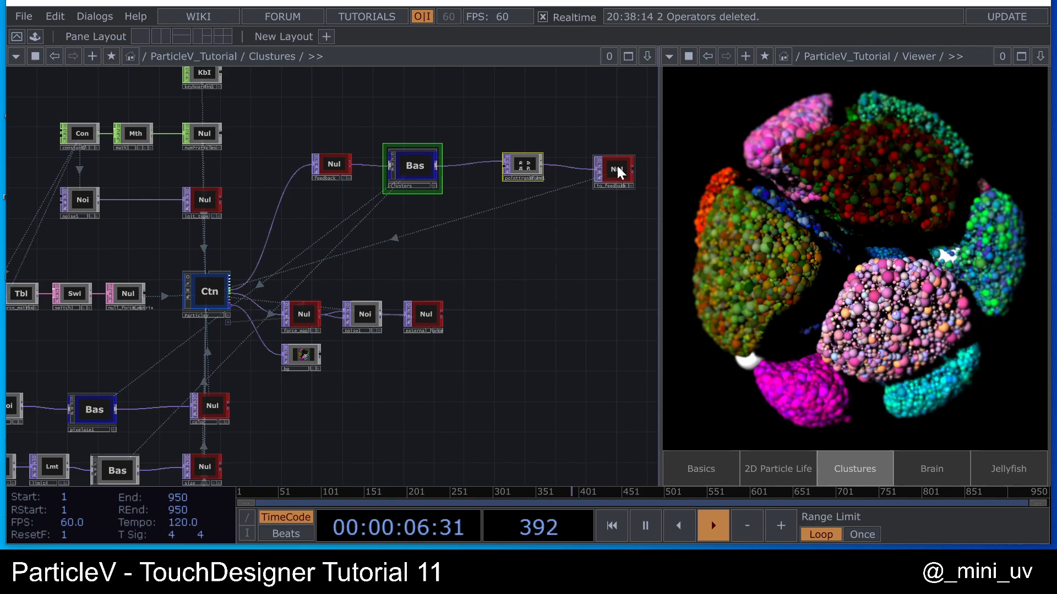
{"action": "left_click_drag", "start_coordinate": [363, 247], "coordinate": [274, 275]}
{"action": "scroll", "coordinate": [378, 246], "scroll_direction": "up", "scroll_amount": 3}
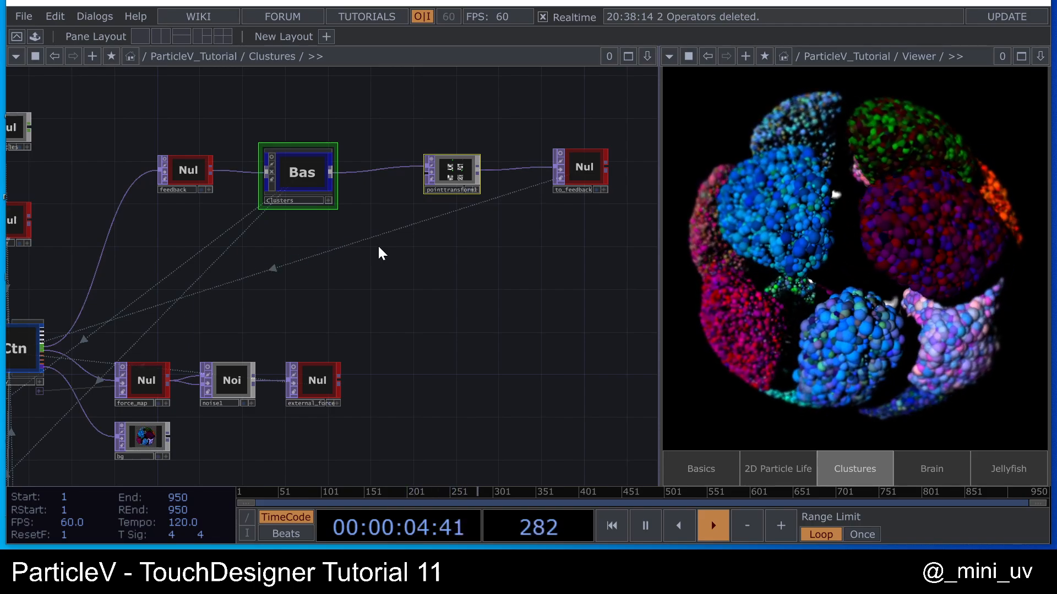
- Test Clusters' Dry / Wet Mix at 0.071 and 0.399 and leave it at 0.068, undoing a trial Vertical Pixel Size change
{"action": "left_click", "coordinate": [292, 171]}
{"action": "key", "text": "p"}
{"action": "key", "text": "p"}
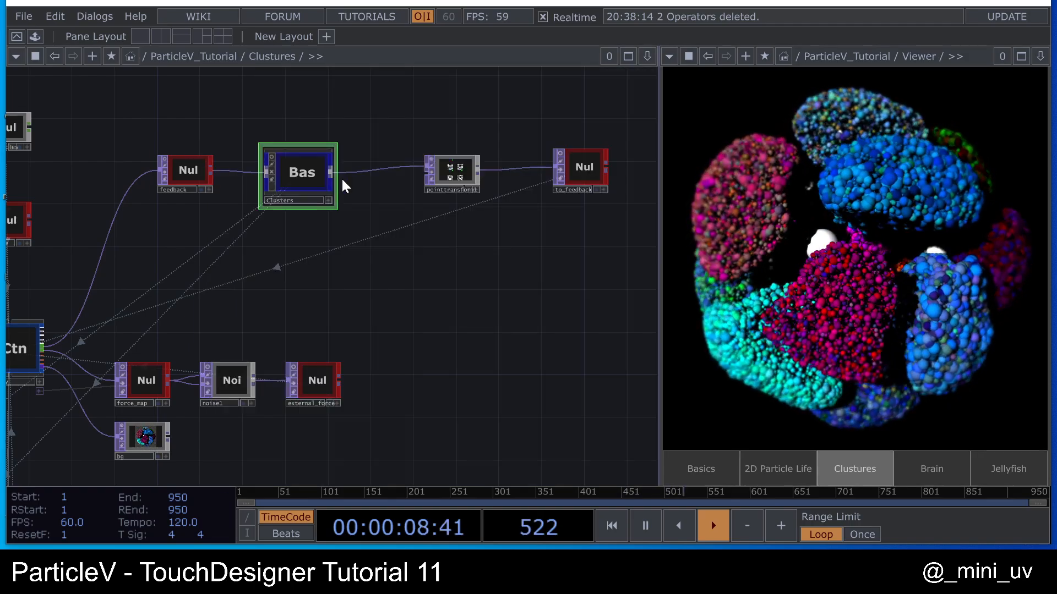
{"action": "key", "text": "p"}
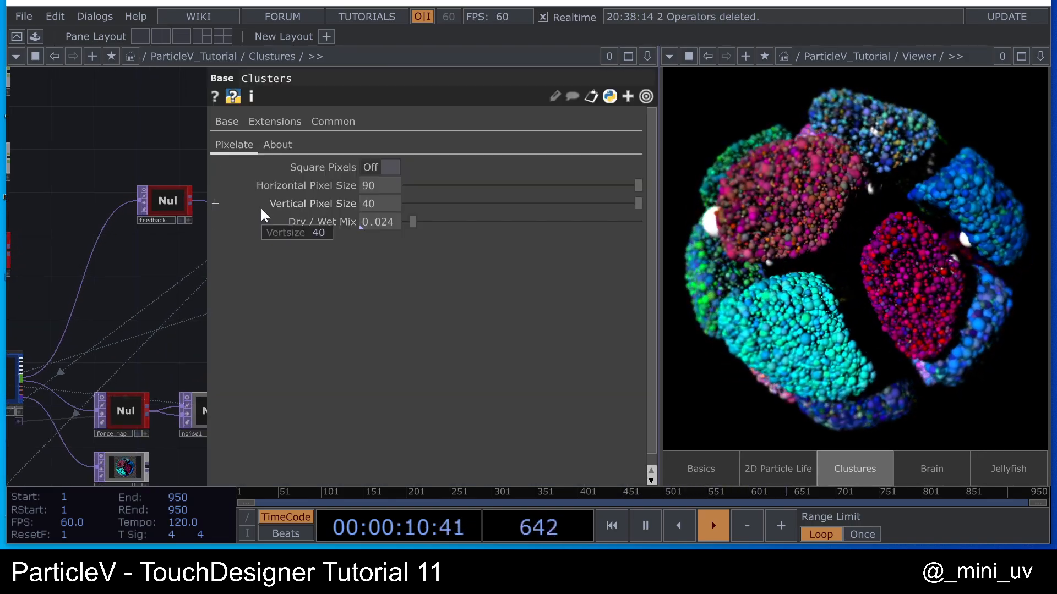
{"action": "mouse_move", "coordinate": [412, 221]}
{"action": "left_mouse_down"}
{"action": "mouse_move", "coordinate": [435, 220]}
{"action": "mouse_move", "coordinate": [425, 225]}
{"action": "left_mouse_up"}
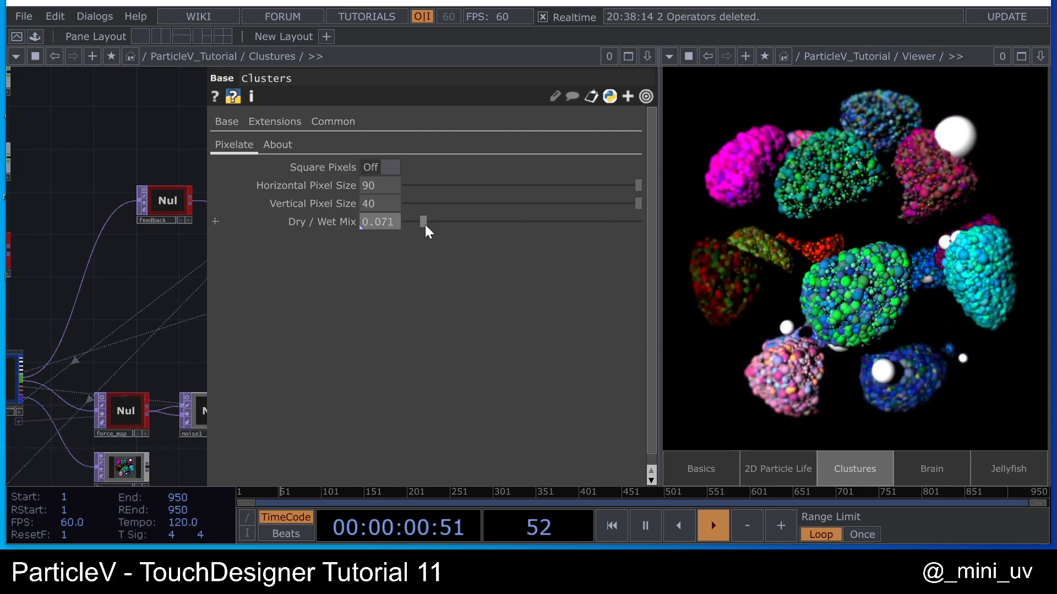
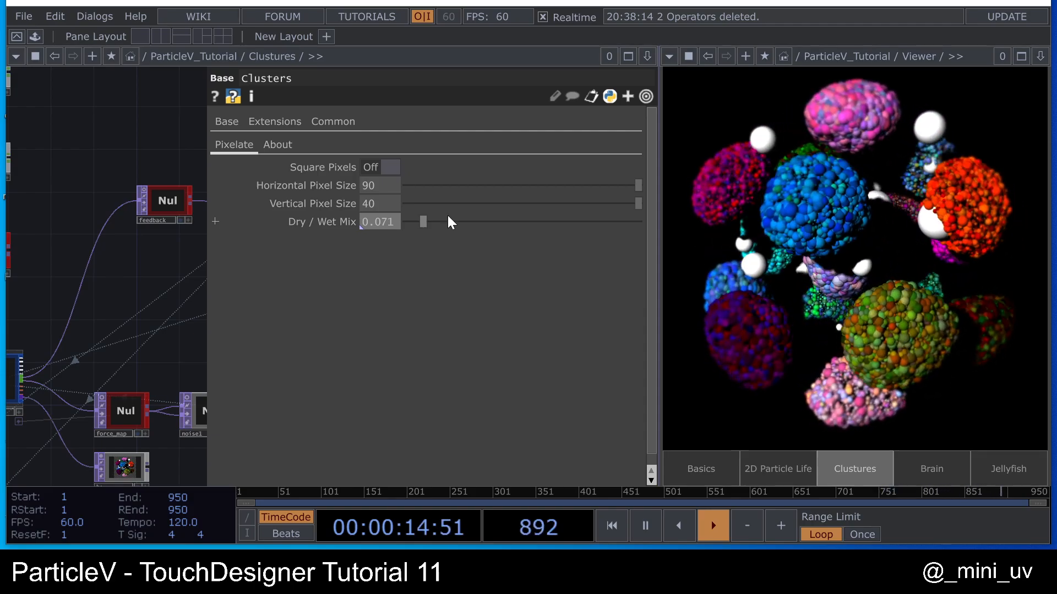
{"action": "left_click", "coordinate": [587, 205]}
{"action": "key", "text": "ctrl+z"}
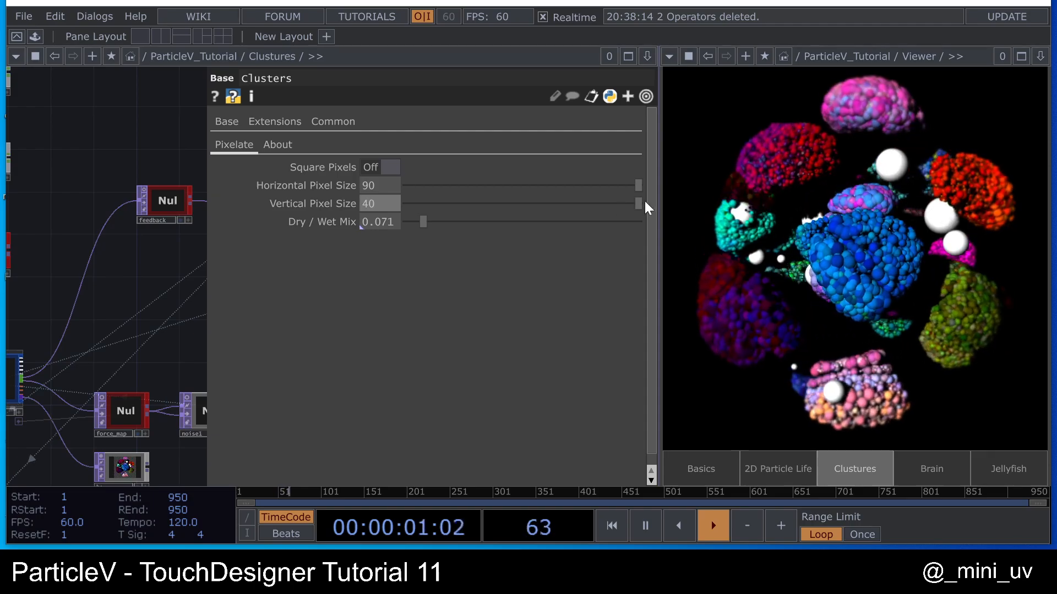
{"action": "left_click_drag", "start_coordinate": [423, 222], "coordinate": [501, 222]}
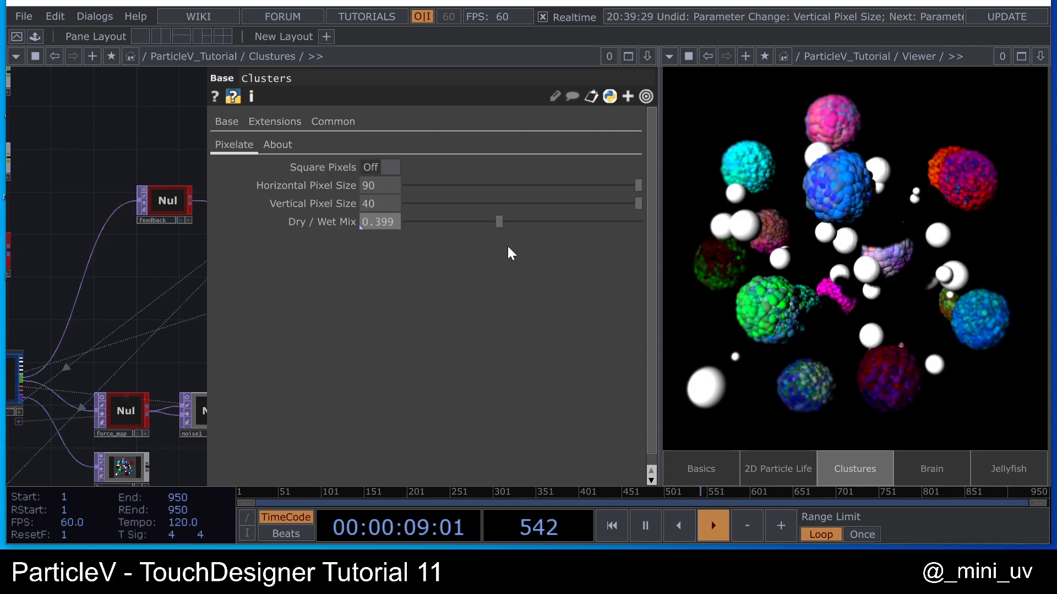
{"action": "left_click_drag", "start_coordinate": [497, 220], "coordinate": [419, 222]}
- Try Clusters with Horizontal Pixel Sizes of 8 and 40 and a Dry / Wet Mix of 0.114
{"action": "left_click_drag", "start_coordinate": [464, 185], "coordinate": [454, 186]}
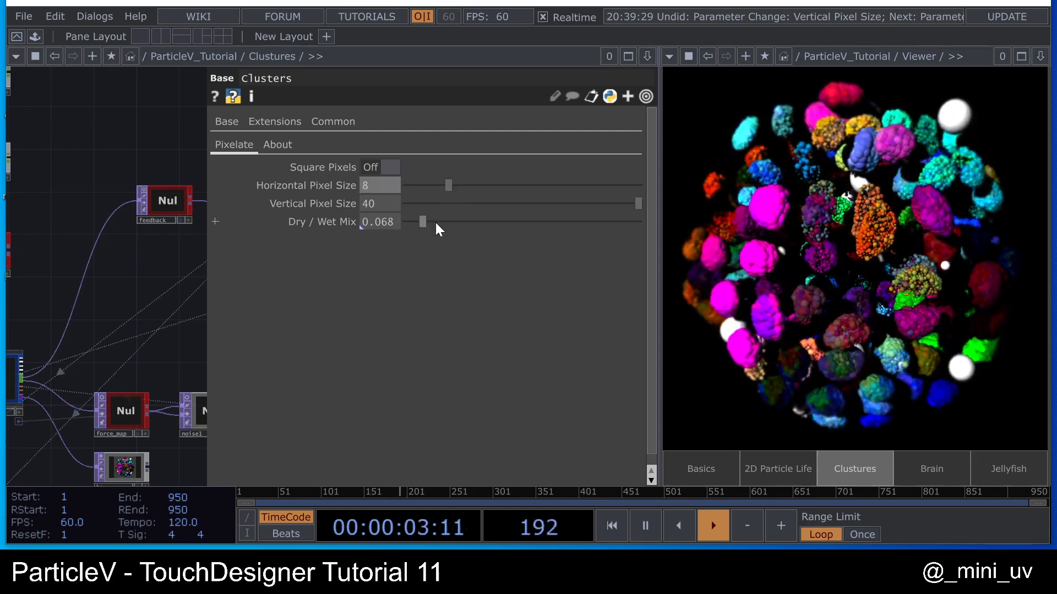
{"action": "left_click", "coordinate": [434, 223]}
{"action": "left_click_drag", "start_coordinate": [434, 225], "coordinate": [431, 224]}
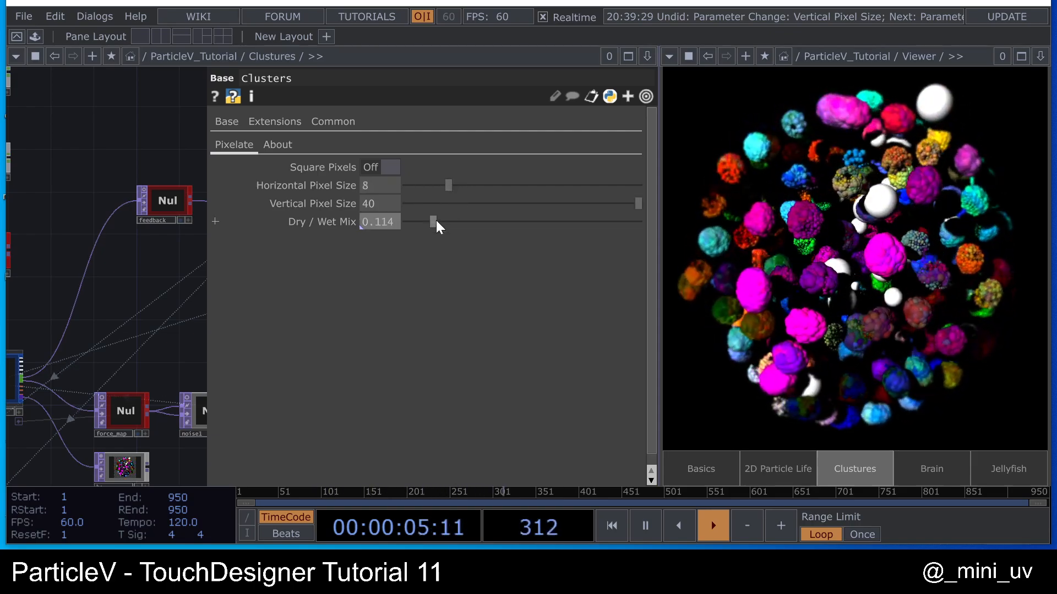
{"action": "left_click_drag", "start_coordinate": [450, 187], "coordinate": [638, 186]}
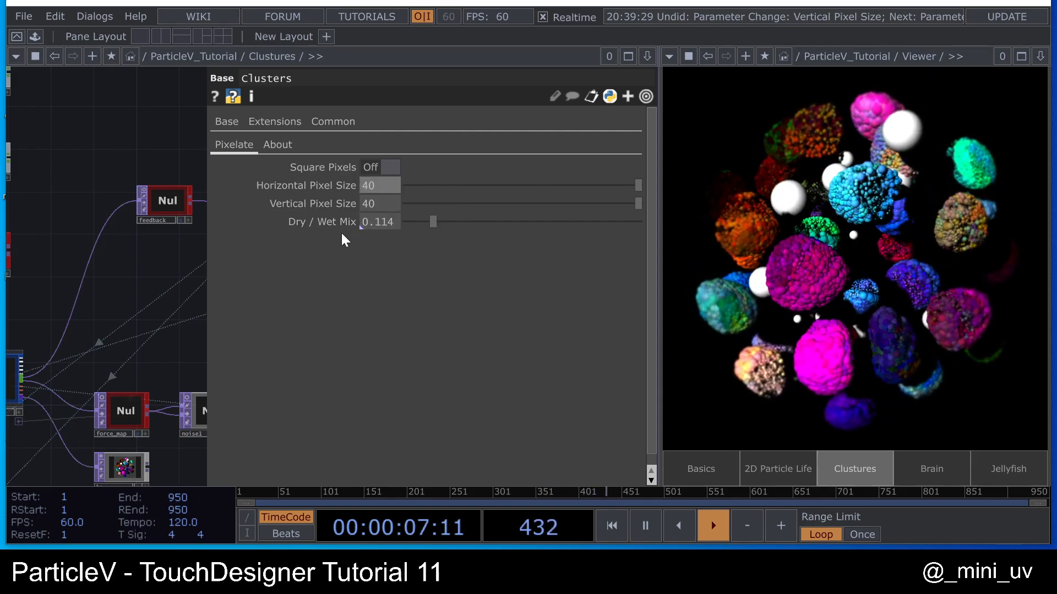
- Undo the trial changes to Clusters' Horizontal Pixel Size and Dry / Wet Mix, and close its parameters
{"action": "key", "text": "ctrl+z"}
{"action": "key", "text": "ctrl+z"}
{"action": "key", "text": "ctrl+z"}
{"action": "key", "text": "ctrl+z"}
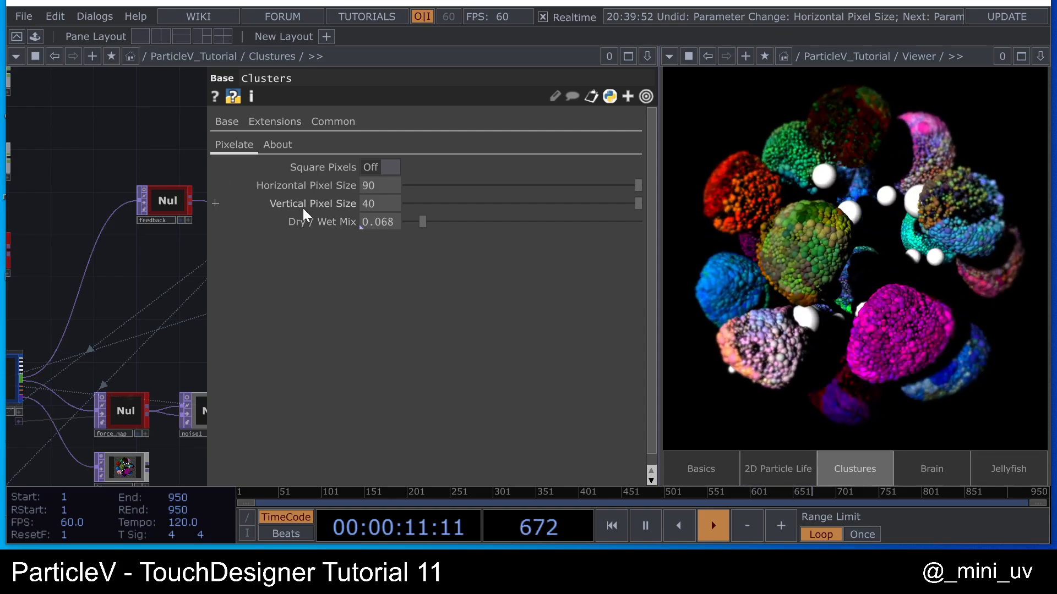
{"action": "scroll", "coordinate": [303, 208], "scroll_direction": "down", "scroll_amount": 1}
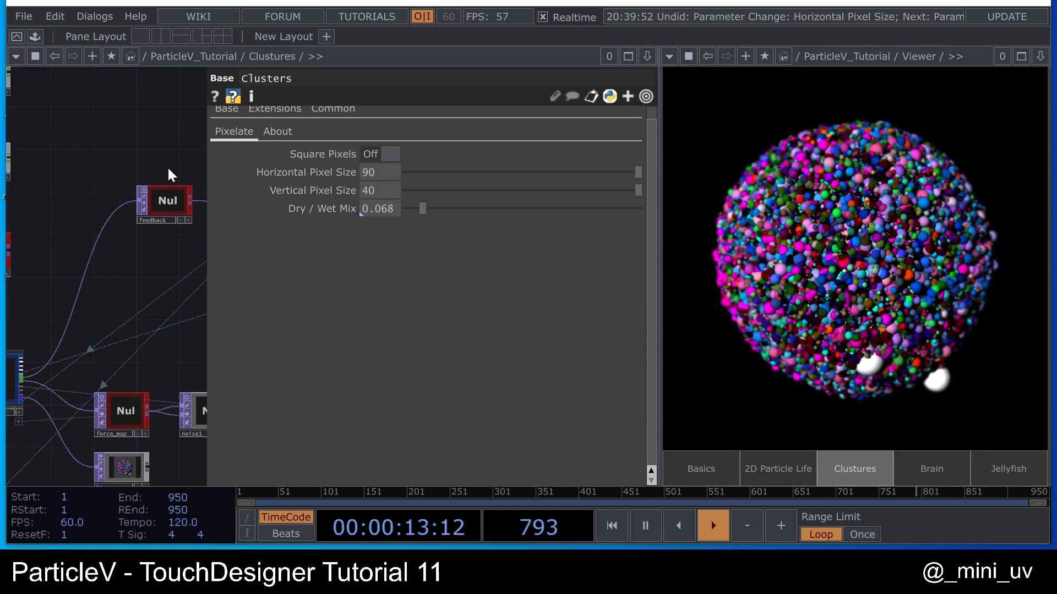
{"action": "key", "text": "p"}
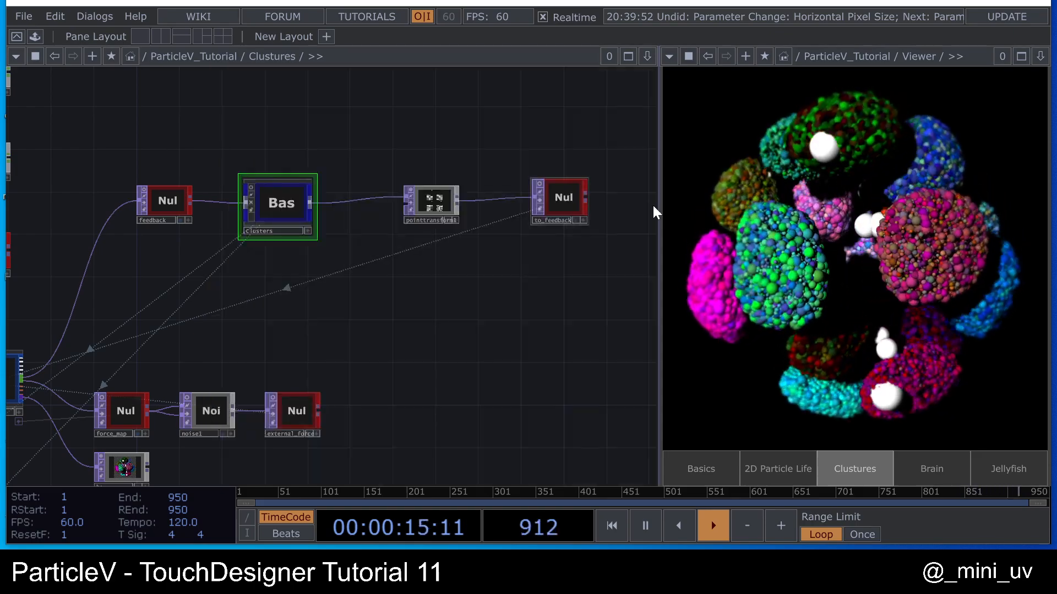
- Inspect the Pixelate settings of the pixelate1 base in the color chain and its place in the network
{"action": "scroll", "coordinate": [411, 278], "scroll_direction": "down", "scroll_amount": 5}
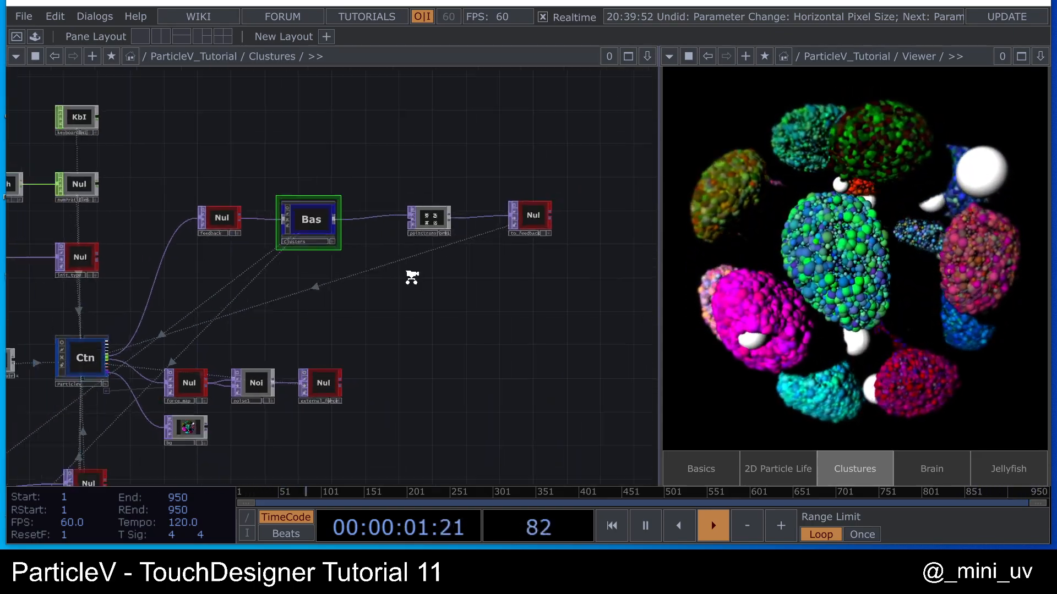
{"action": "scroll", "coordinate": [420, 367], "scroll_direction": "up", "scroll_amount": 8}
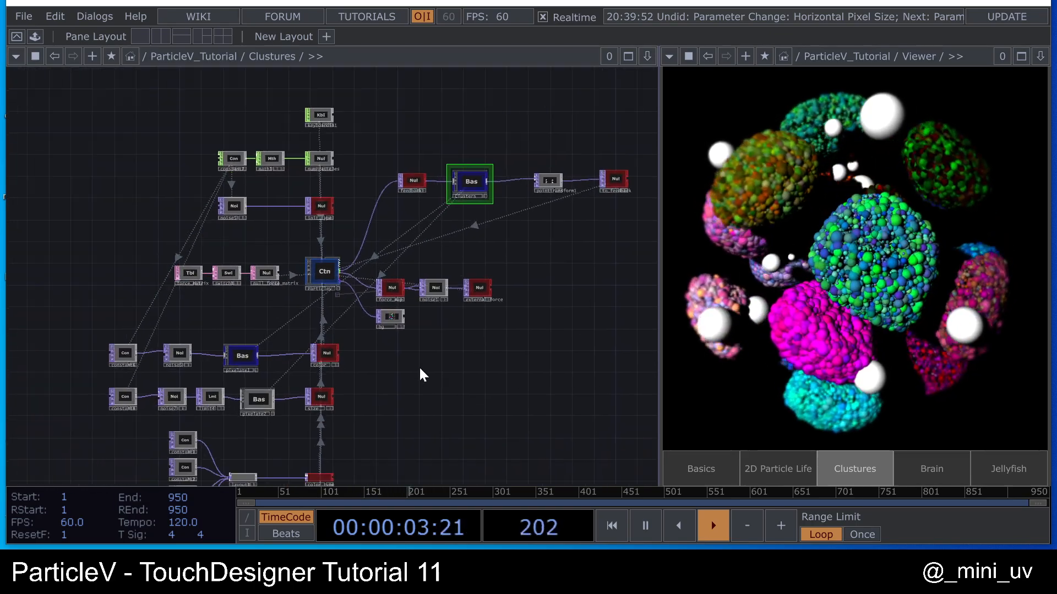
{"action": "left_click", "coordinate": [258, 341]}
{"action": "scroll", "coordinate": [259, 337], "scroll_direction": "down", "scroll_amount": 4}
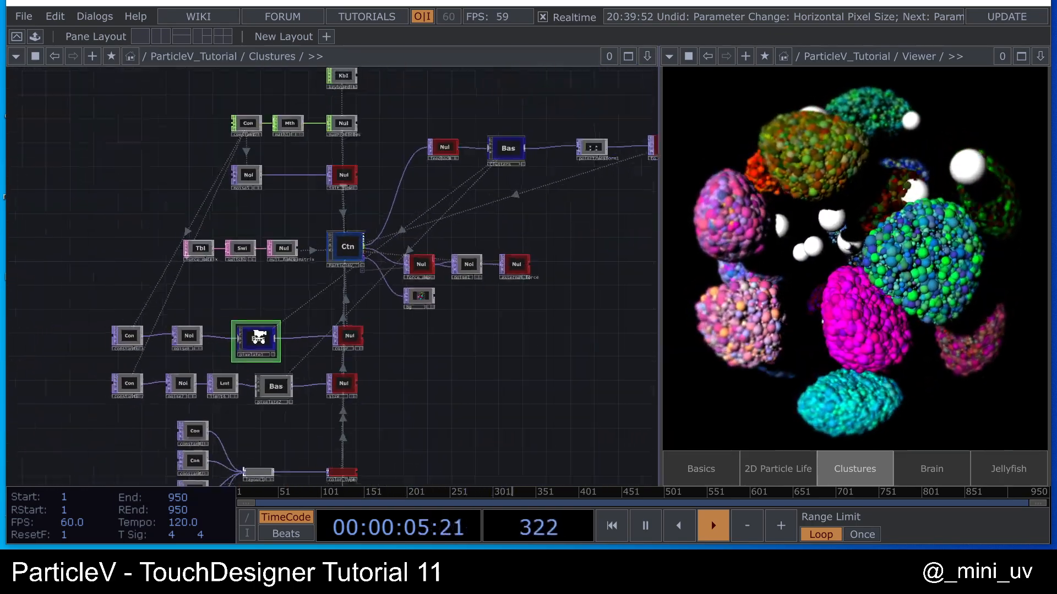
{"action": "key", "text": "p"}
{"action": "left_click_drag", "start_coordinate": [147, 272], "coordinate": [59, 267]}
{"action": "scroll", "coordinate": [59, 266], "scroll_direction": "down", "scroll_amount": 4}
{"action": "left_click_drag", "start_coordinate": [205, 245], "coordinate": [124, 265]}
{"action": "scroll", "coordinate": [148, 251], "scroll_direction": "up", "scroll_amount": 2}
{"action": "scroll", "coordinate": [161, 250], "scroll_direction": "up", "scroll_amount": 4}
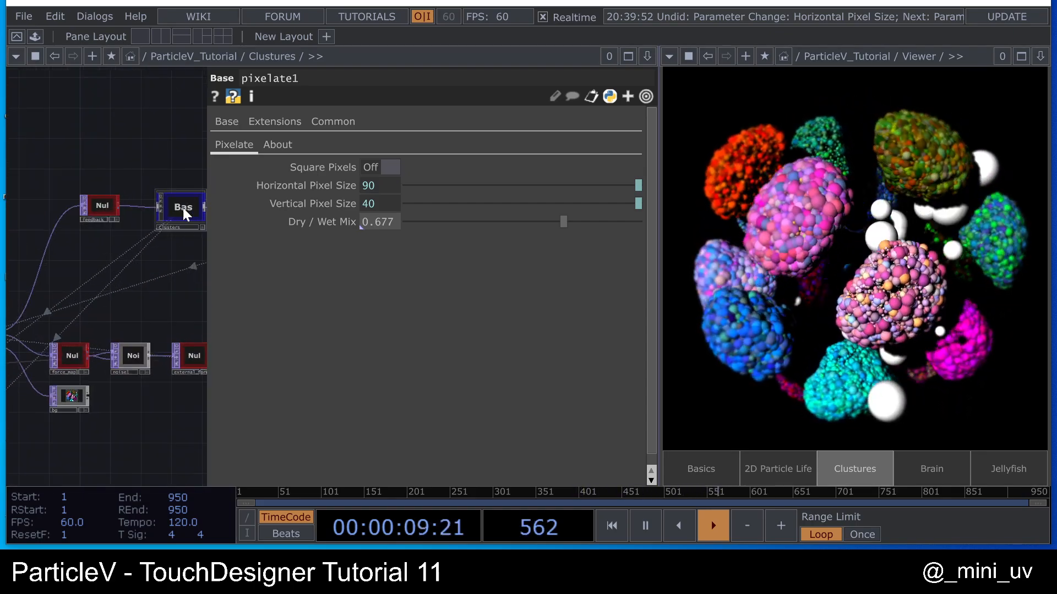
- Compare the pixel sizes and Dry / Wet Mix of the Clusters base with those of pixelate1
{"action": "left_click", "coordinate": [182, 207]}
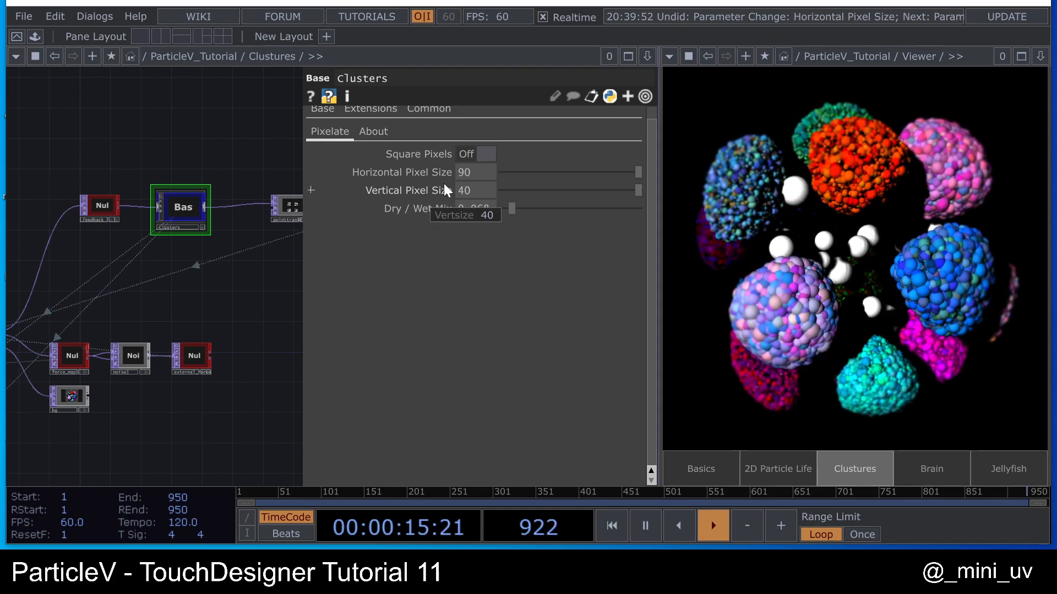
{"action": "scroll", "coordinate": [229, 181], "scroll_direction": "down", "scroll_amount": 3}
{"action": "scroll", "coordinate": [110, 264], "scroll_direction": "up", "scroll_amount": 5}
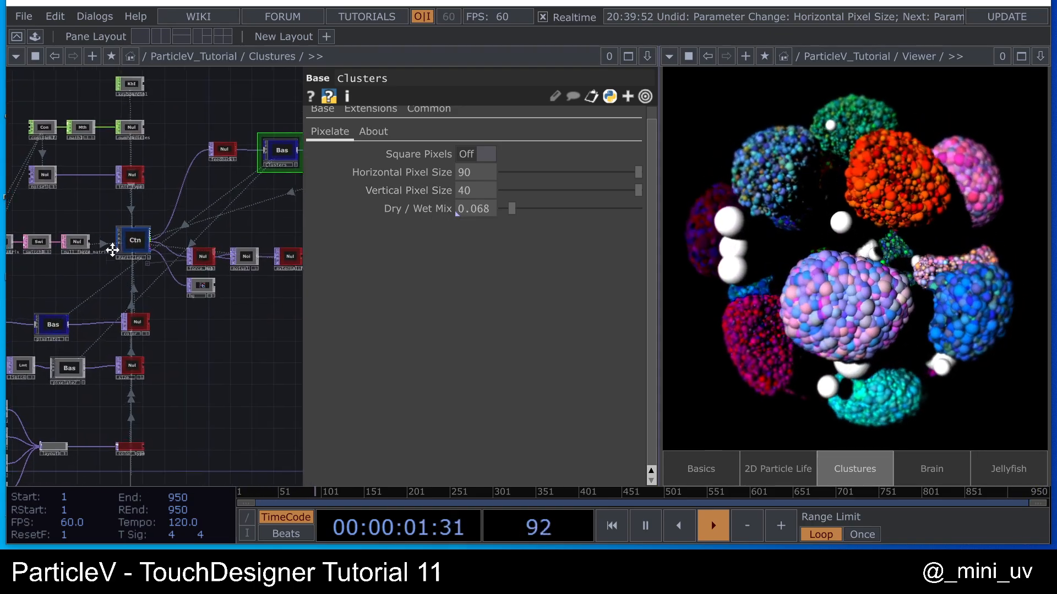
{"action": "left_click", "coordinate": [144, 295]}
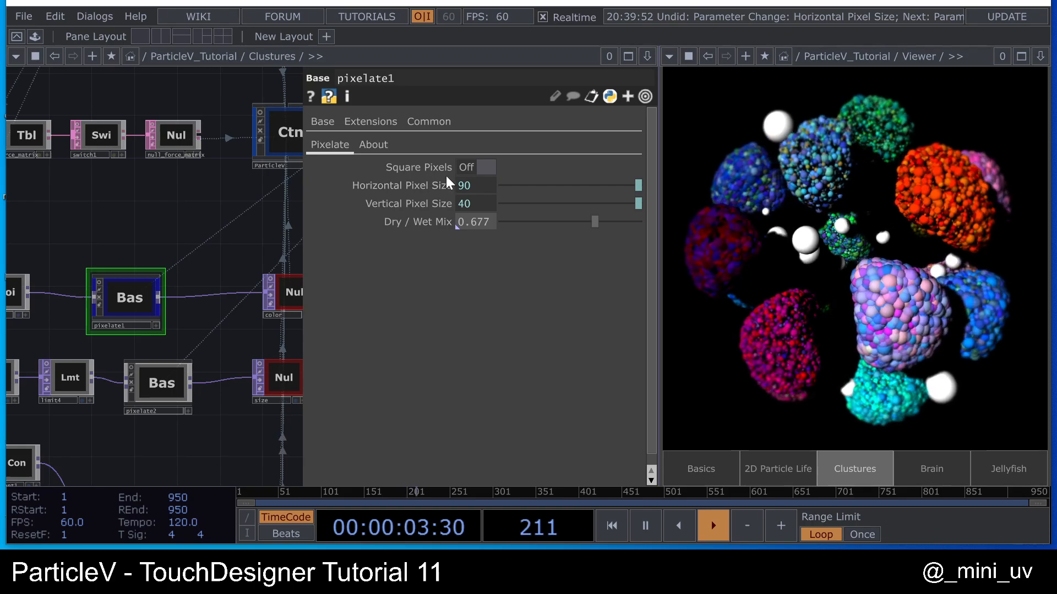
{"action": "scroll", "coordinate": [228, 209], "scroll_direction": "down", "scroll_amount": 3}
{"action": "scroll", "coordinate": [219, 210], "scroll_direction": "up", "scroll_amount": 1}
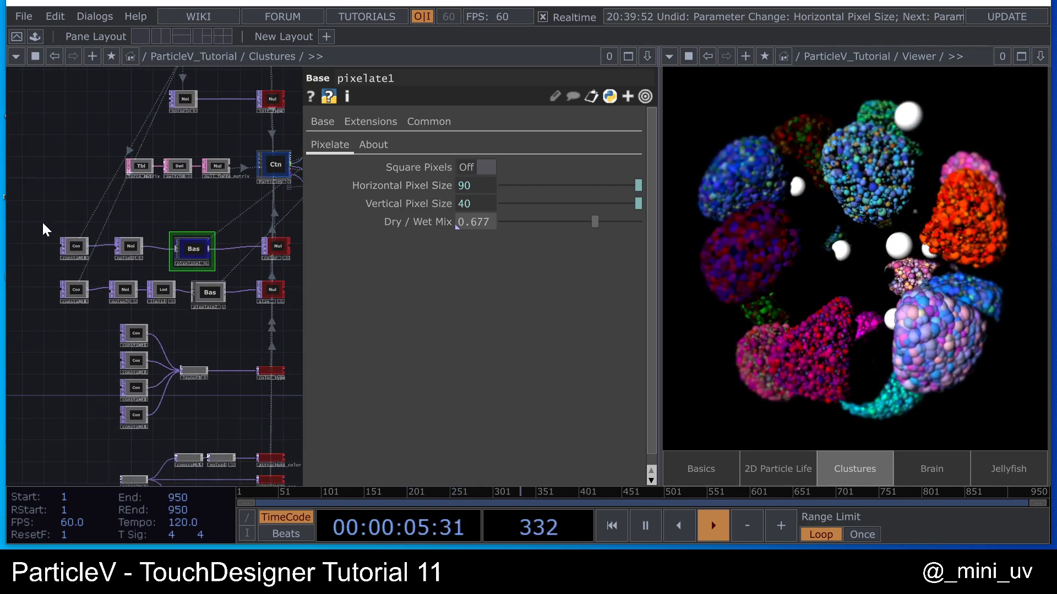
- Check which operators feed Particle Color and Particle Size in ParticleV's render settings
{"action": "left_click", "coordinate": [272, 167]}
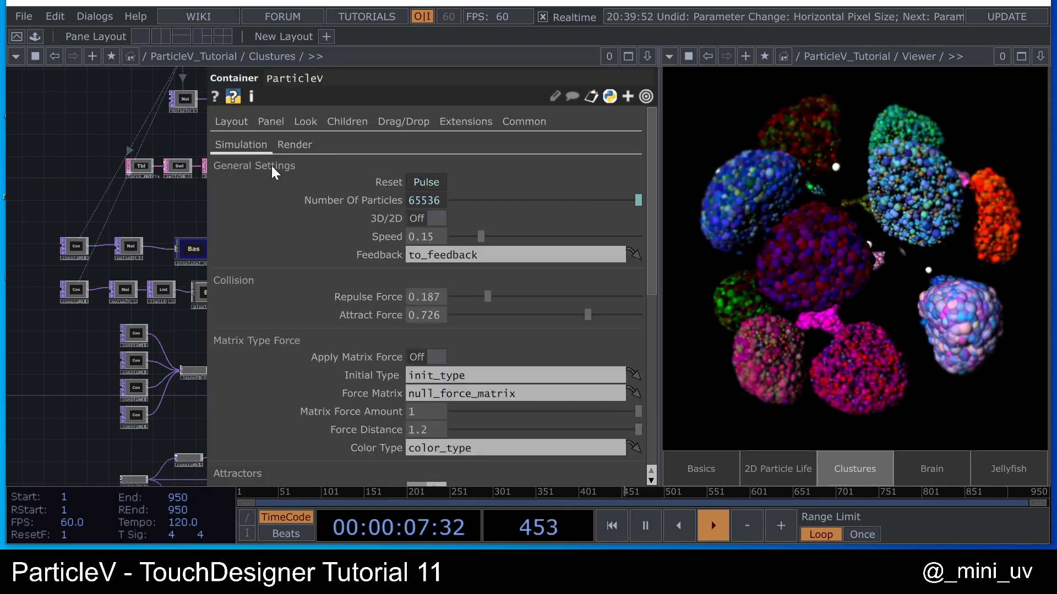
{"action": "left_click", "coordinate": [300, 142]}
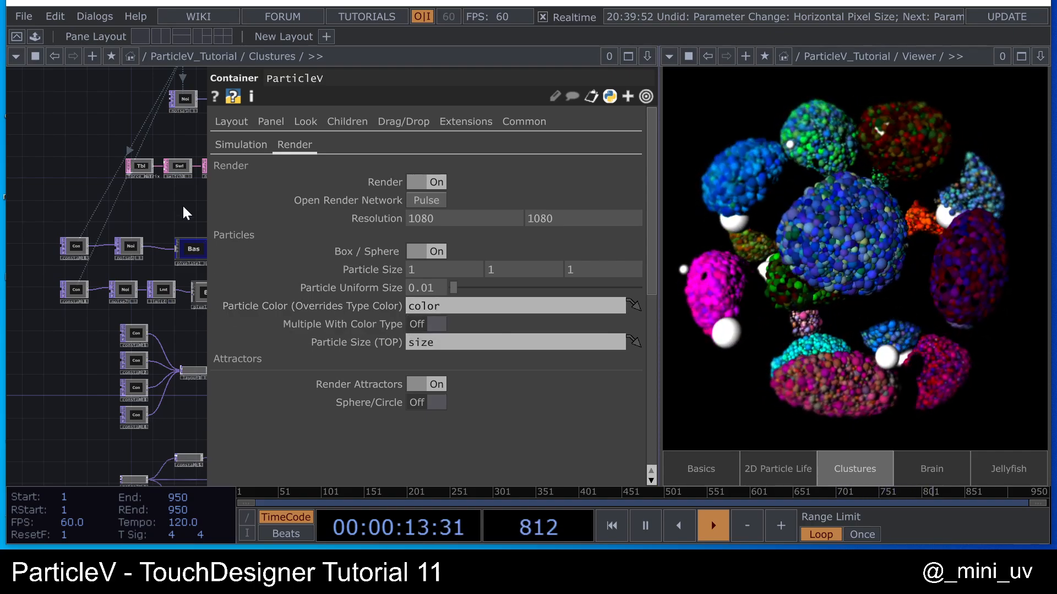
{"action": "key", "text": "p"}
- Test pixelate1's Dry / Wet Mix at 1 and 0.74 and set it to 0.768
{"action": "scroll", "coordinate": [176, 244], "scroll_direction": "up", "scroll_amount": 6}
{"action": "left_click", "coordinate": [181, 246]}
{"action": "key", "text": "p"}
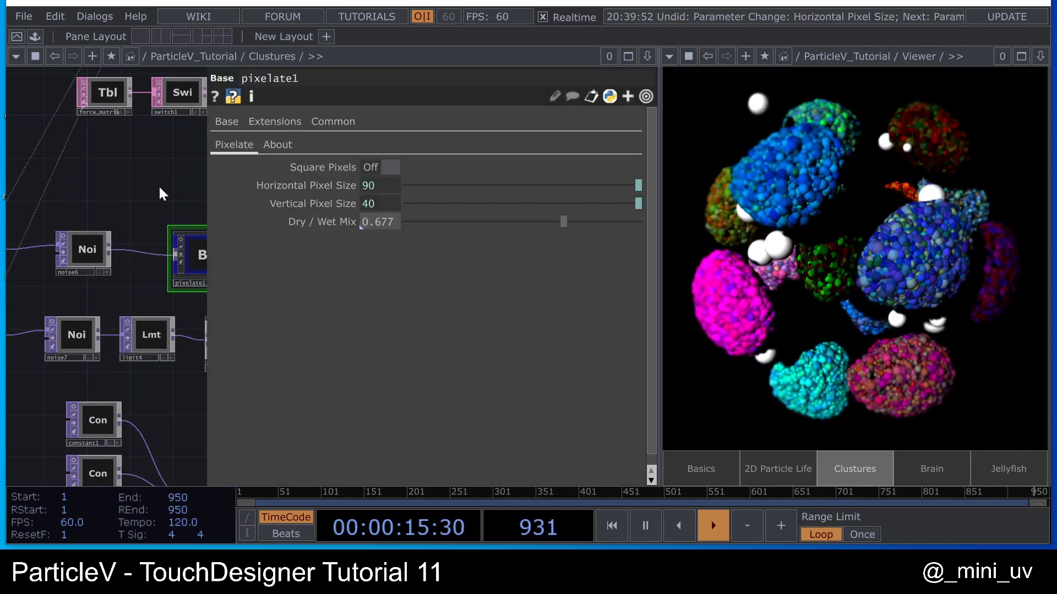
{"action": "left_click_drag", "start_coordinate": [159, 184], "coordinate": [86, 167]}
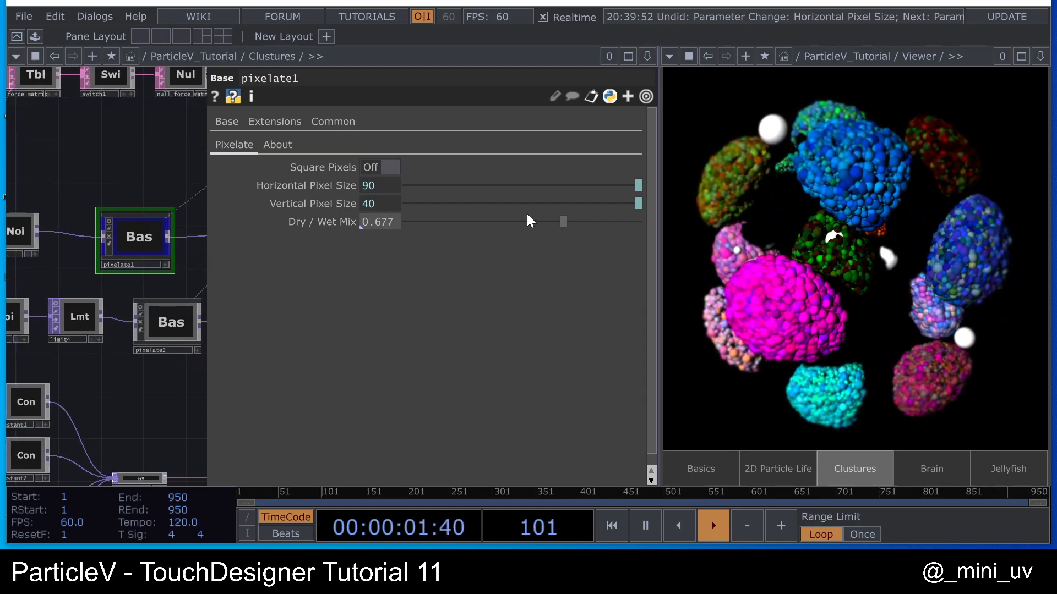
{"action": "left_click_drag", "start_coordinate": [563, 222], "coordinate": [725, 239]}
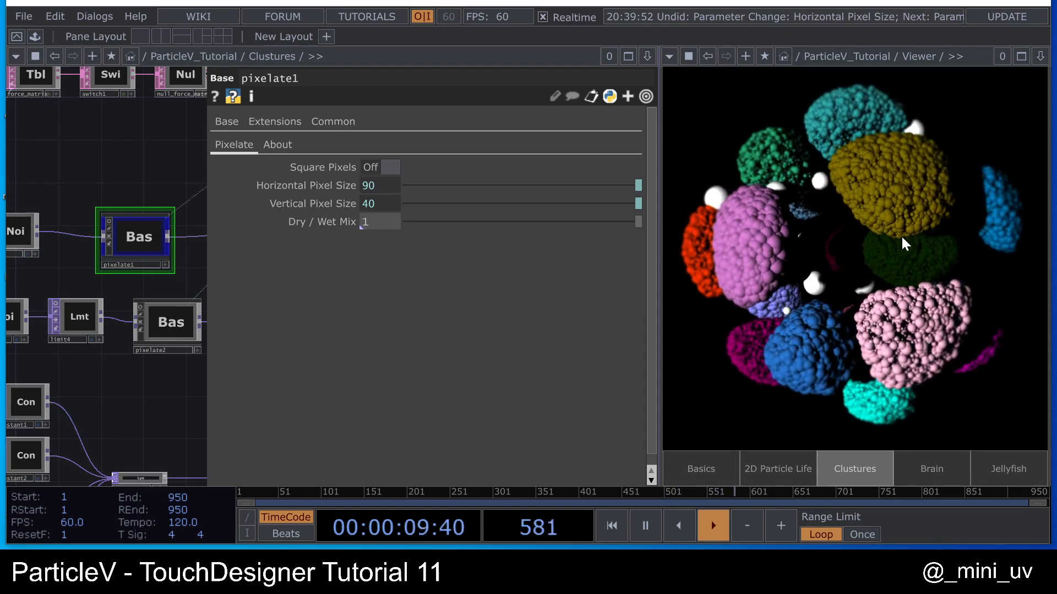
{"action": "left_click_drag", "start_coordinate": [637, 222], "coordinate": [577, 232]}
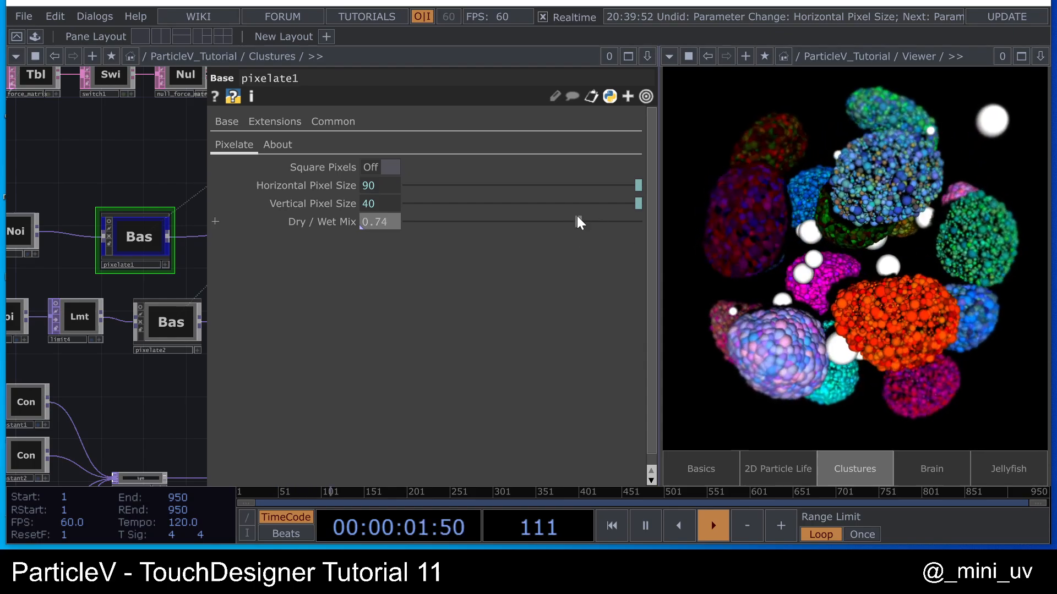
{"action": "left_click_drag", "start_coordinate": [578, 221], "coordinate": [584, 220]}
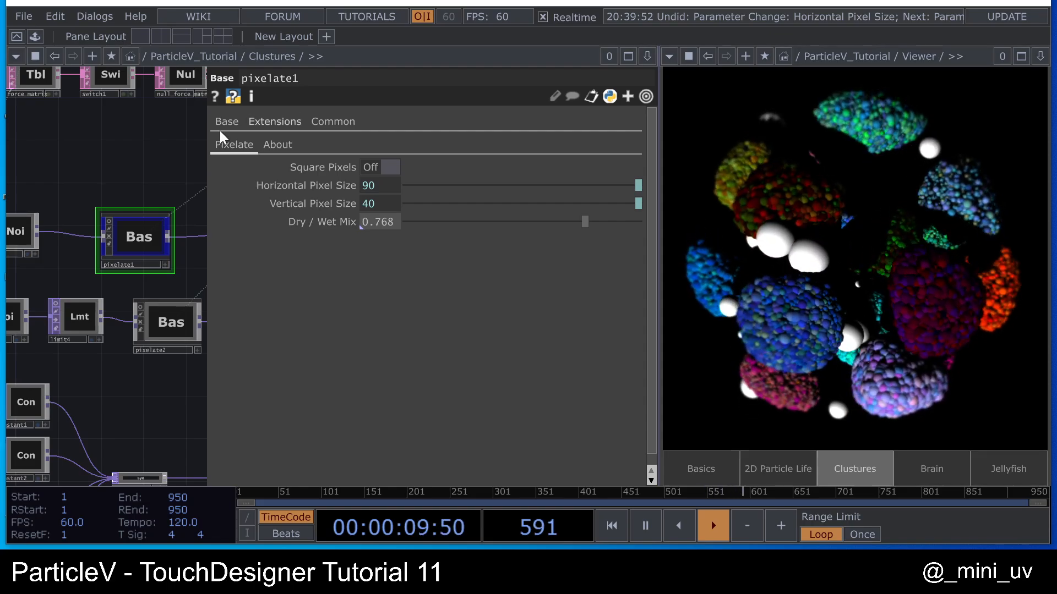
- Recolor the pixelate2 base in the particle size chain dark blue to match pixelate1
{"action": "key", "text": "p"}
{"action": "scroll", "coordinate": [551, 330], "scroll_direction": "down", "scroll_amount": 4}
{"action": "left_click_drag", "start_coordinate": [422, 329], "coordinate": [284, 333]}
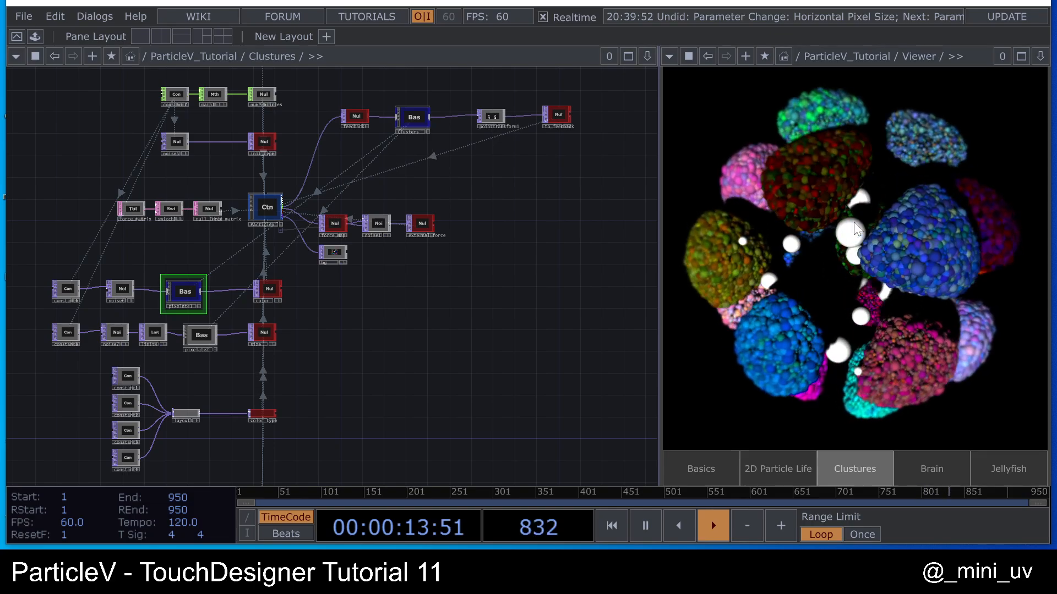
{"action": "left_click_drag", "start_coordinate": [174, 237], "coordinate": [230, 223]}
{"action": "scroll", "coordinate": [264, 283], "scroll_direction": "up", "scroll_amount": 3}
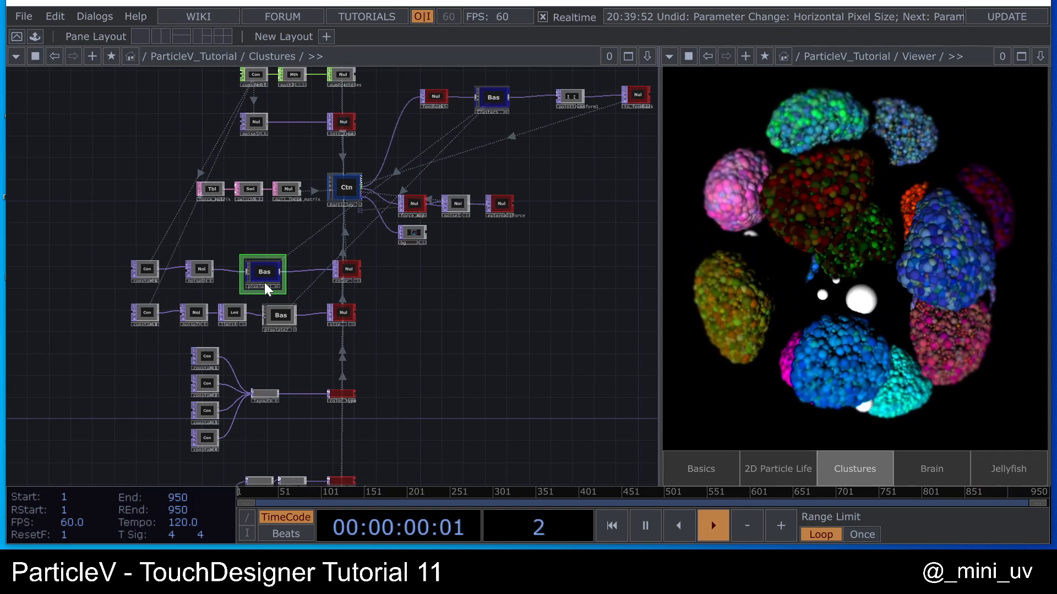
{"action": "left_click", "coordinate": [289, 322]}
{"action": "scroll", "coordinate": [295, 319], "scroll_direction": "up", "scroll_amount": 4}
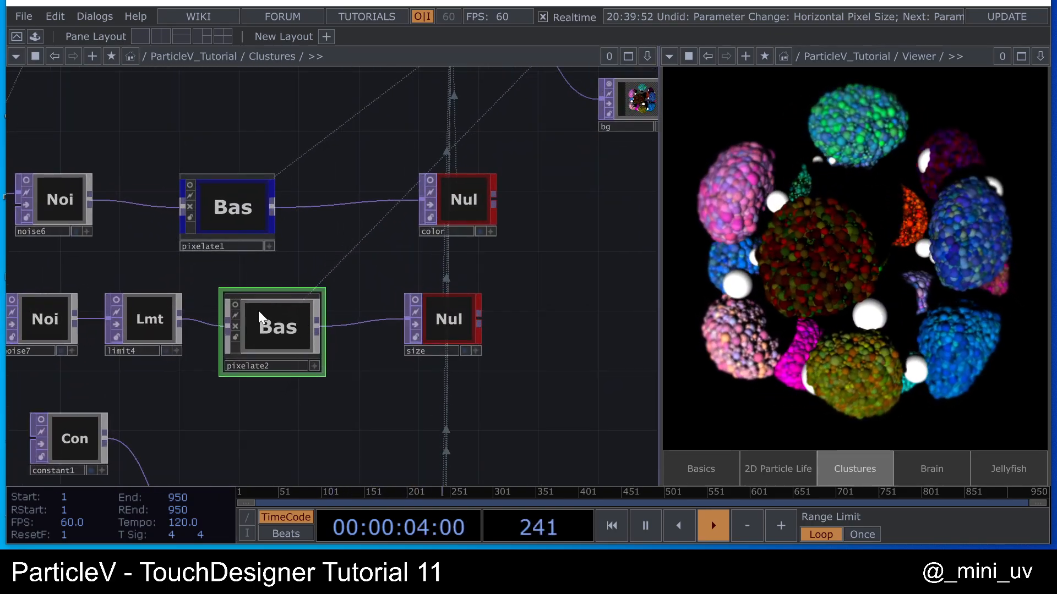
{"action": "key", "text": "c"}
{"action": "left_click", "coordinate": [12, 478]}
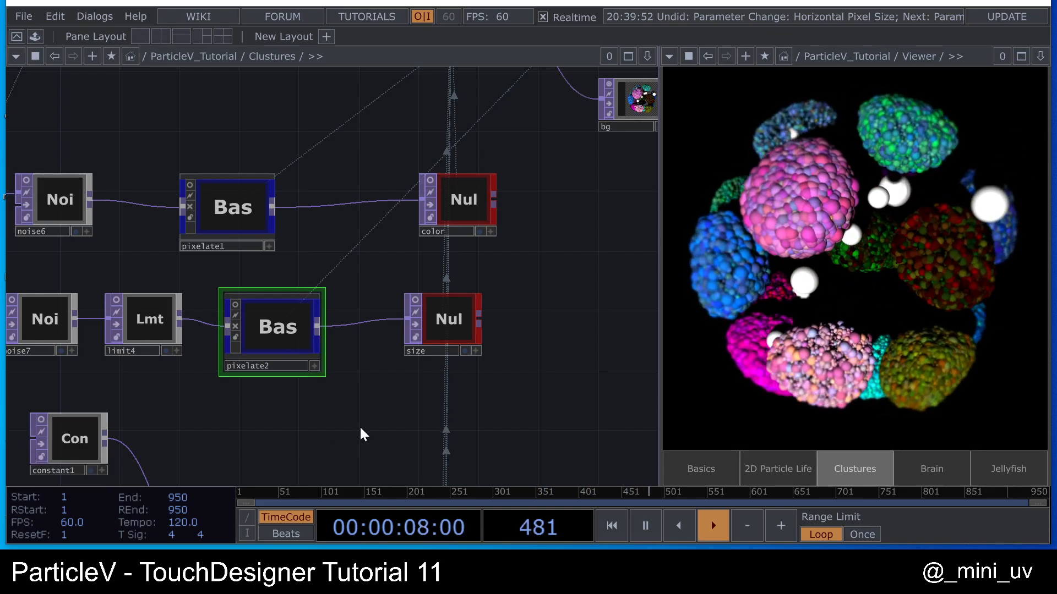
- Test pixelate2's Dry / Wet Mix at 1 and return it to 0
{"action": "key", "text": "p"}
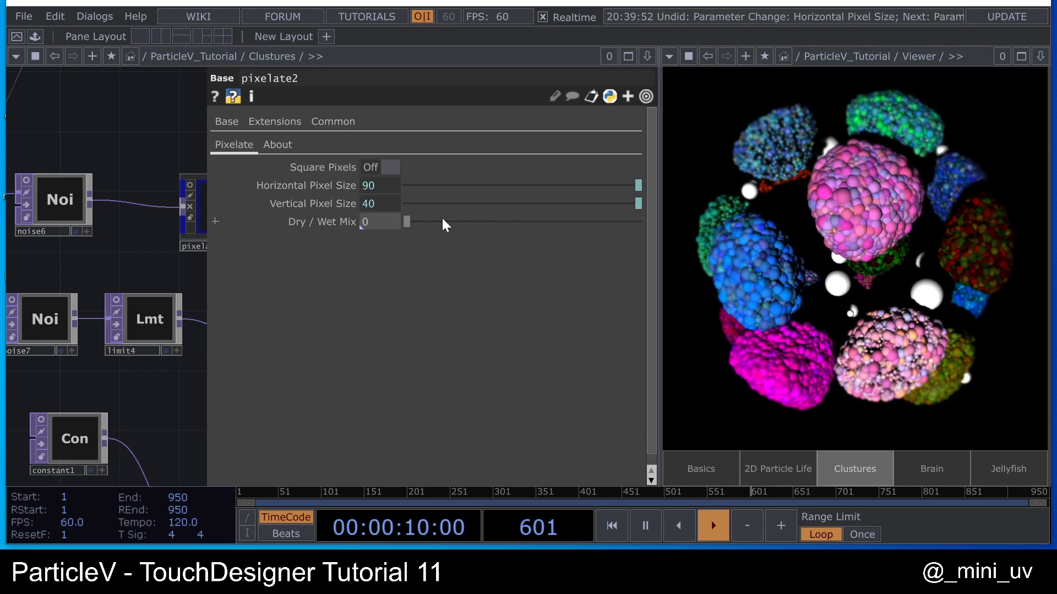
{"action": "left_click_drag", "start_coordinate": [410, 221], "coordinate": [947, 249]}
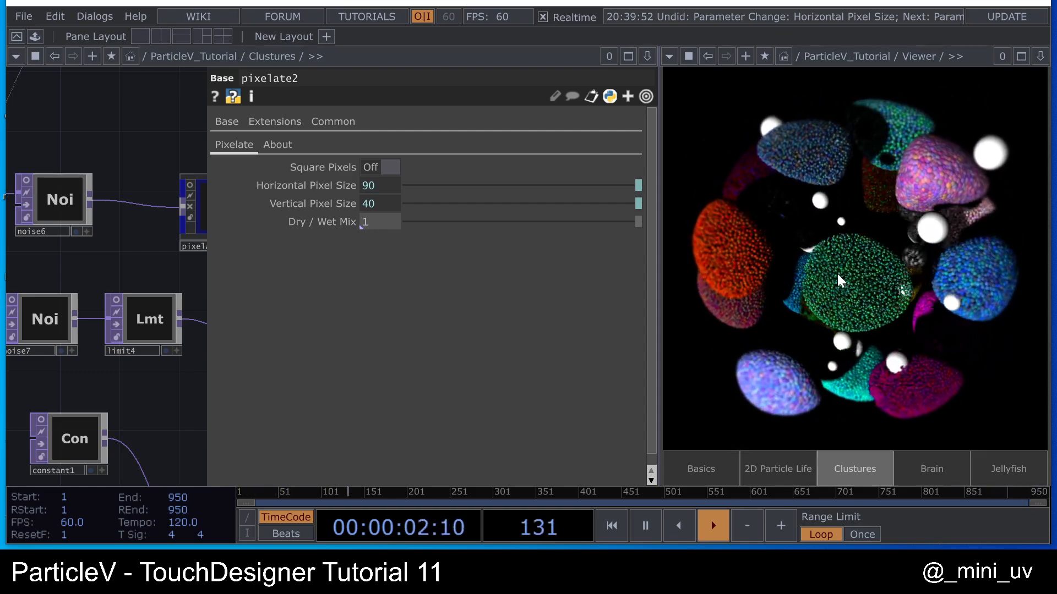
{"action": "left_click_drag", "start_coordinate": [572, 221], "coordinate": [54, 255]}
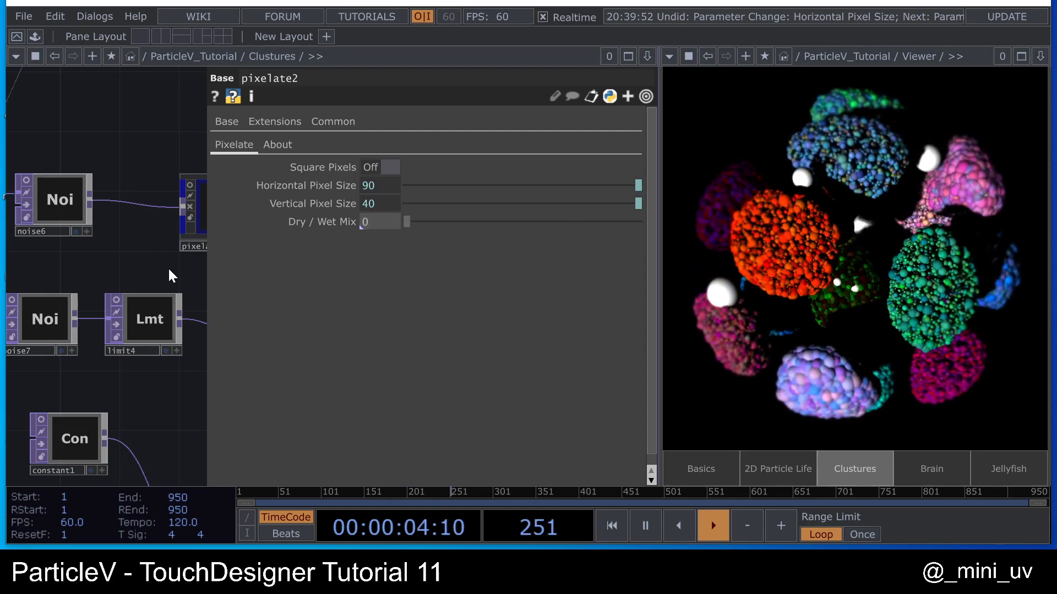
{"action": "key", "text": "p"}
- Turn on Apply Matrix Force in ParticleV's simulation settings and set Force Distance to 0.655
{"action": "scroll", "coordinate": [168, 268], "scroll_direction": "down", "scroll_amount": 7}
{"action": "scroll", "coordinate": [271, 164], "scroll_direction": "up", "scroll_amount": 4}
{"action": "left_click", "coordinate": [236, 218]}
{"action": "key", "text": "p"}
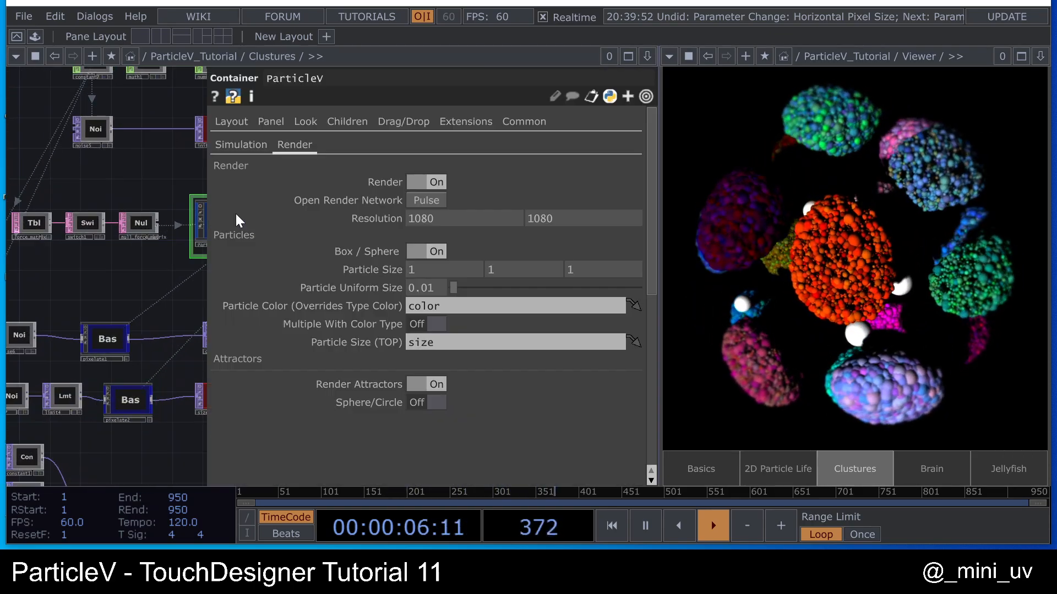
{"action": "left_click", "coordinate": [241, 145]}
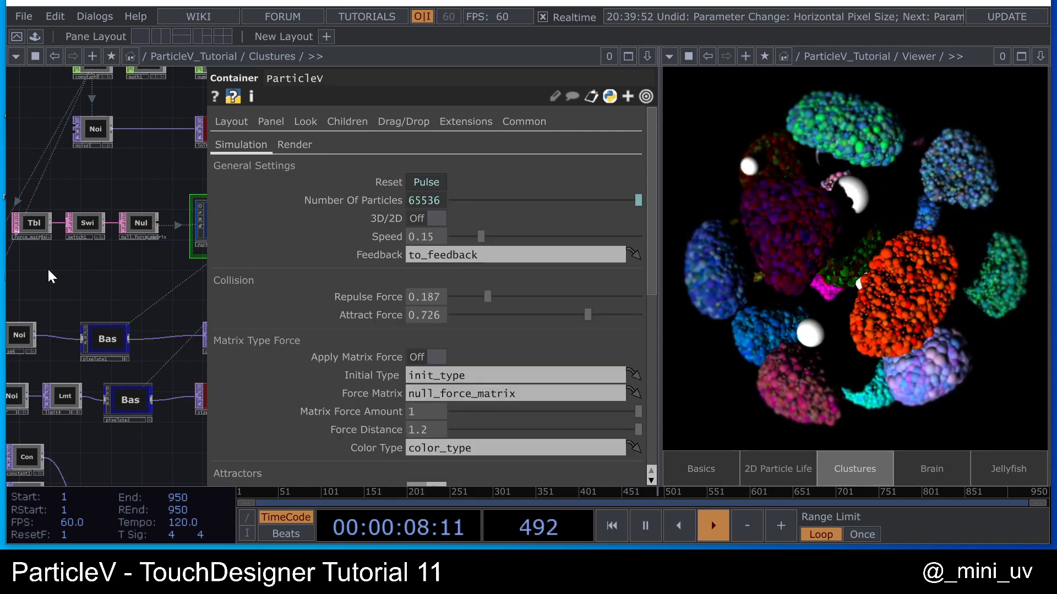
{"action": "left_click_drag", "start_coordinate": [97, 285], "coordinate": [72, 258]}
{"action": "left_click", "coordinate": [443, 356]}
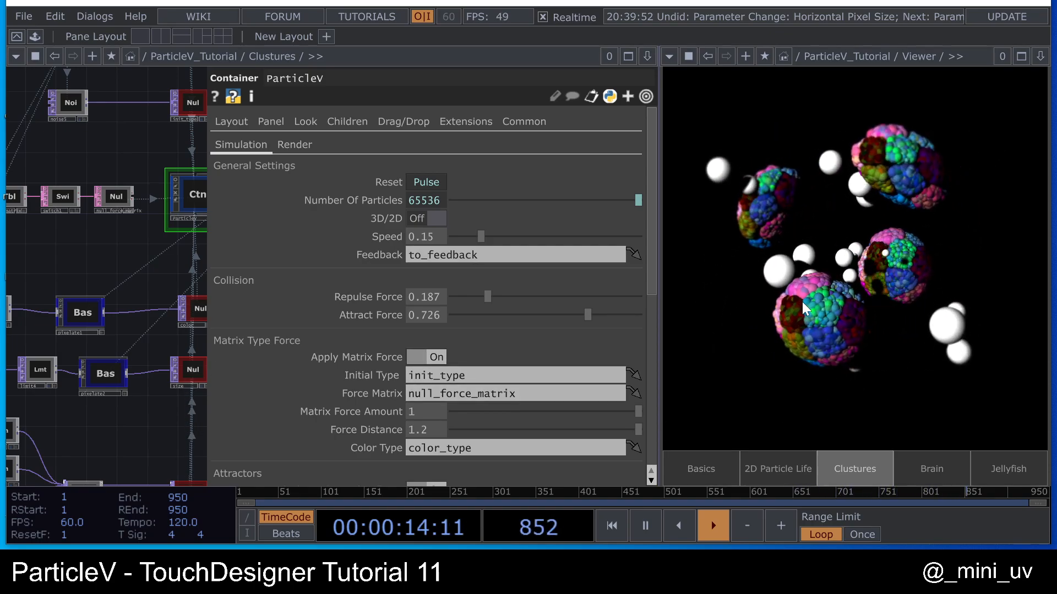
{"action": "mouse_move", "coordinate": [593, 428]}
{"action": "left_mouse_down"}
{"action": "mouse_move", "coordinate": [539, 423]}
{"action": "mouse_move", "coordinate": [579, 417]}
{"action": "mouse_move", "coordinate": [557, 421]}
{"action": "mouse_move", "coordinate": [578, 429]}
{"action": "left_mouse_up"}
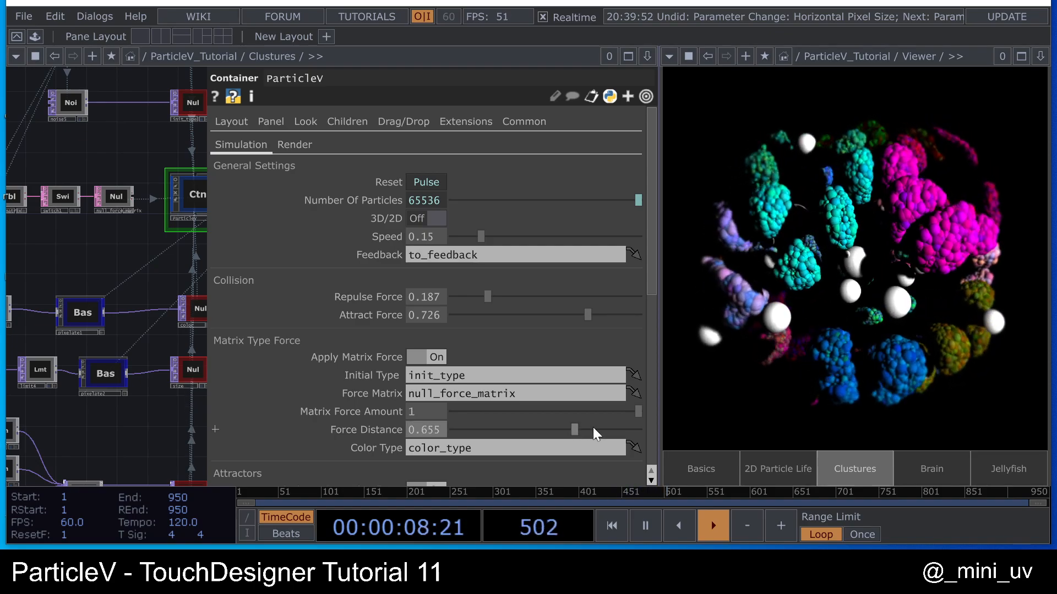
- Try a Matrix Force Amount of 2 on ParticleV and undo the change
{"action": "key", "text": "BackSpace"}
{"action": "type", "text": "2"}
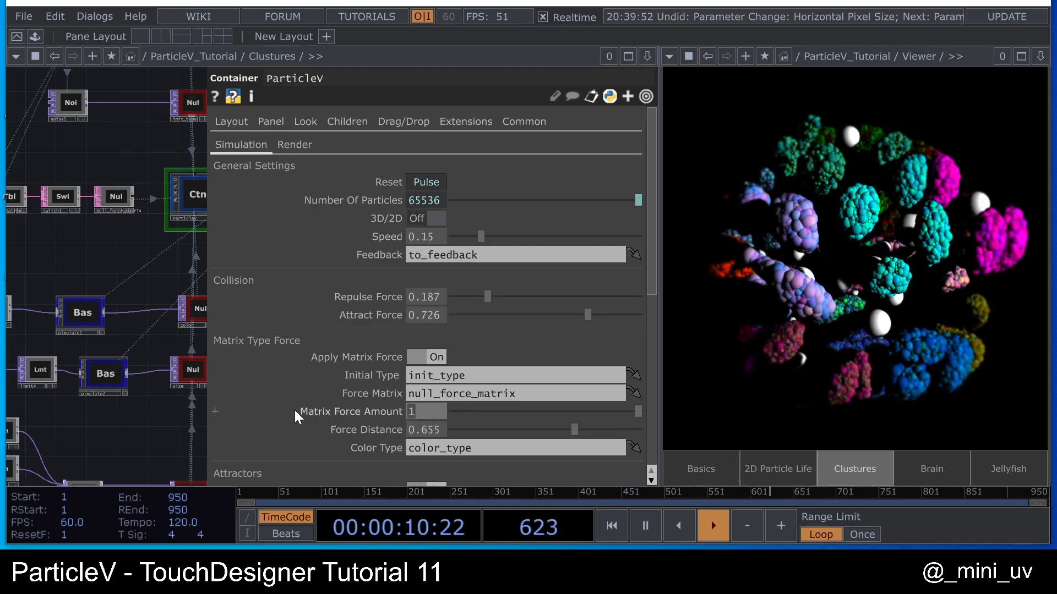
{"action": "key", "text": "Return"}
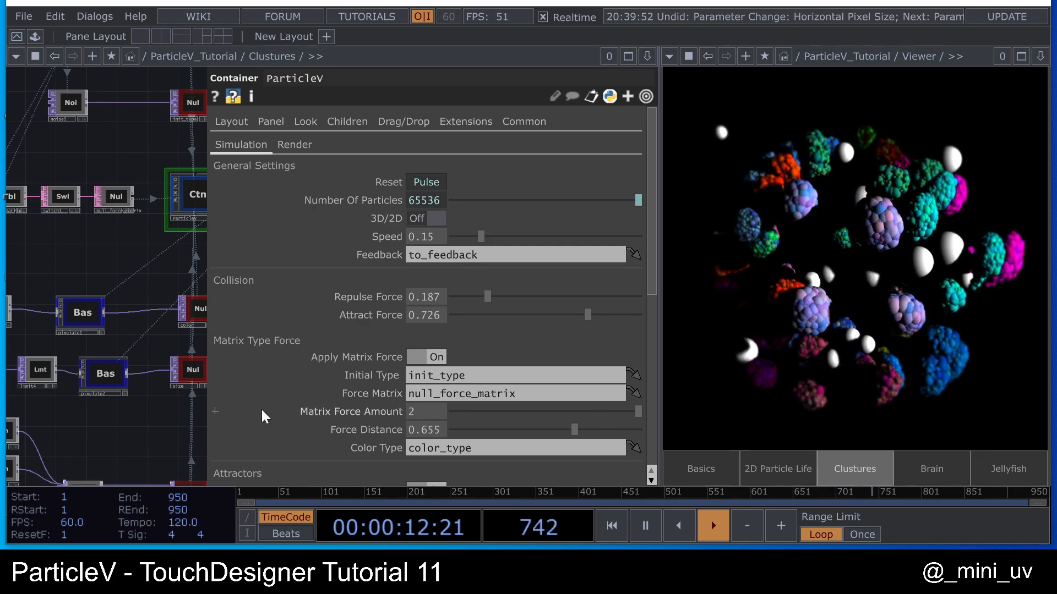
{"action": "key", "text": "ctrl+z"}
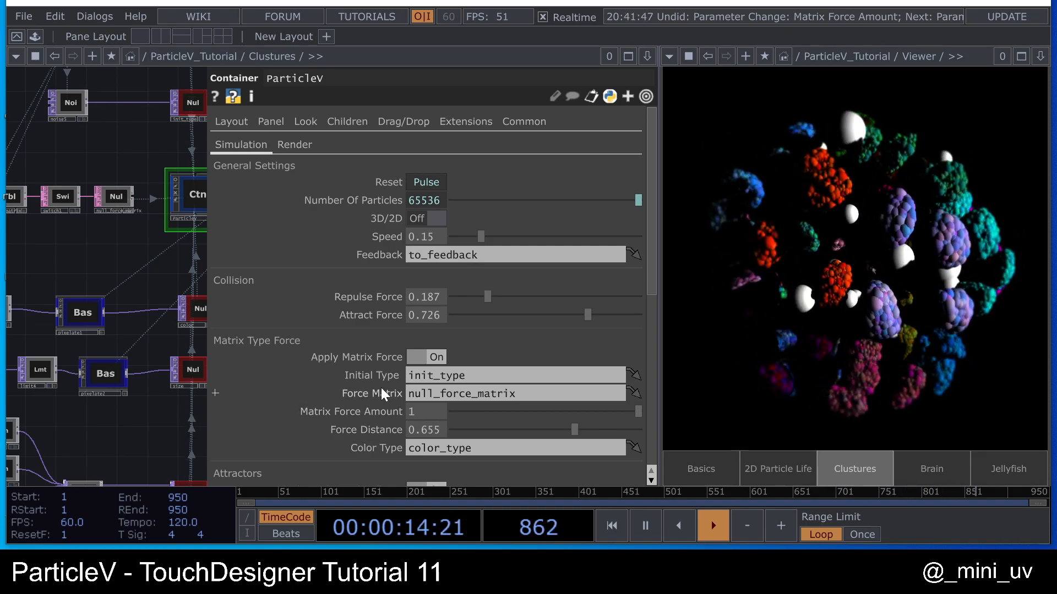
- Review ParticleV's attractor and external force settings and the layout of the whole Clustures network
{"action": "key", "text": "p"}
{"action": "scroll", "coordinate": [460, 302], "scroll_direction": "up", "scroll_amount": 3}
{"action": "key", "text": "p"}
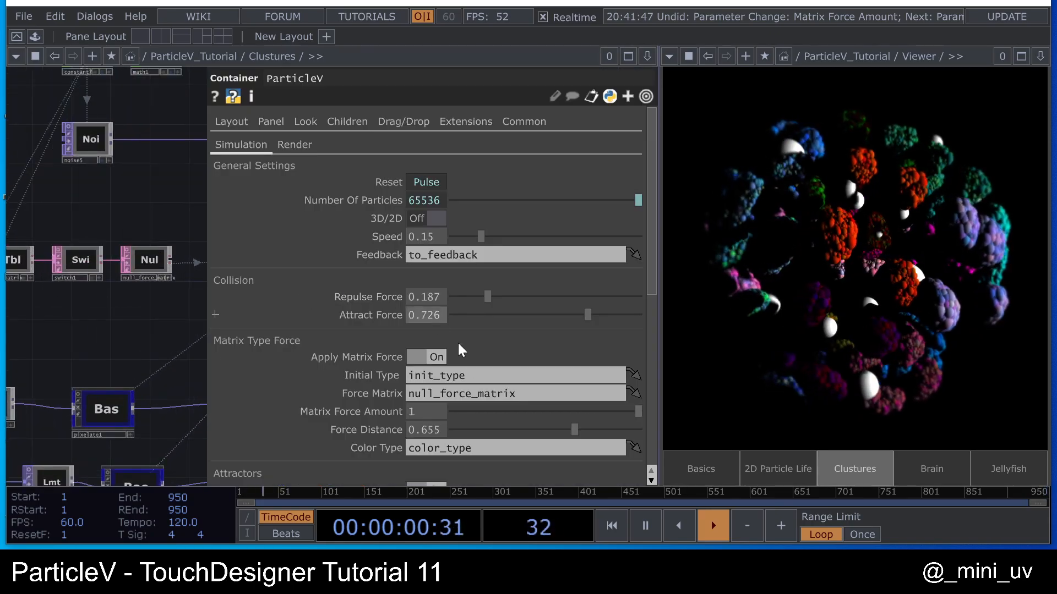
{"action": "scroll", "coordinate": [458, 343], "scroll_direction": "down", "scroll_amount": 10}
{"action": "scroll", "coordinate": [517, 408], "scroll_direction": "down", "scroll_amount": 2}
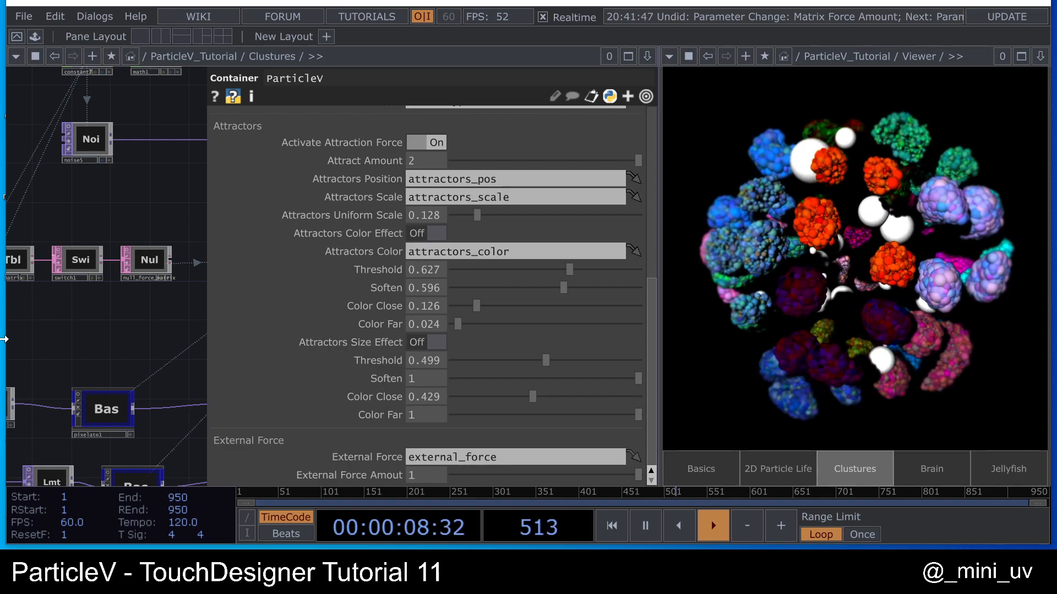
{"action": "key", "text": "p"}
{"action": "key", "text": "h"}
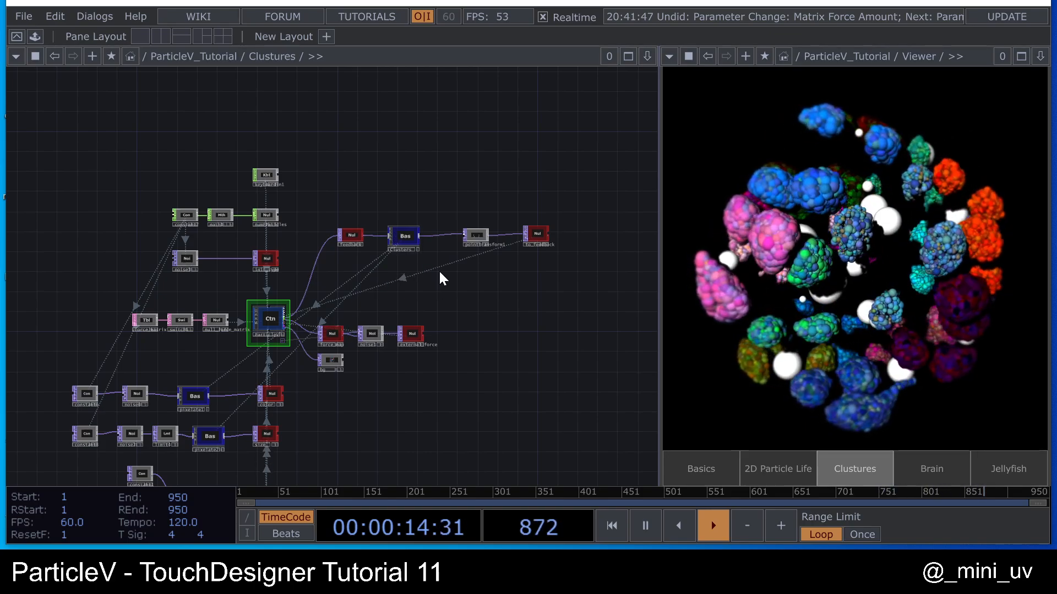
{"action": "left_click_drag", "start_coordinate": [474, 335], "coordinate": [492, 289]}
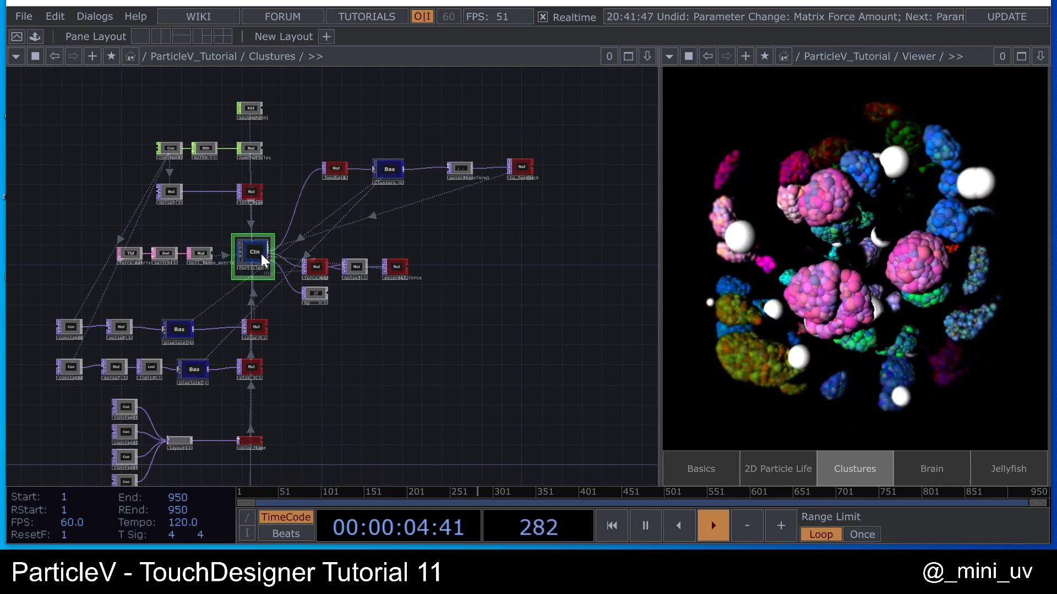
- Switch Box / Sphere off in ParticleV's render settings to draw the particles as boxes
{"action": "key", "text": "p"}
{"action": "scroll", "coordinate": [414, 150], "scroll_direction": "up", "scroll_amount": 5}
{"action": "scroll", "coordinate": [325, 150], "scroll_direction": "up", "scroll_amount": 5}
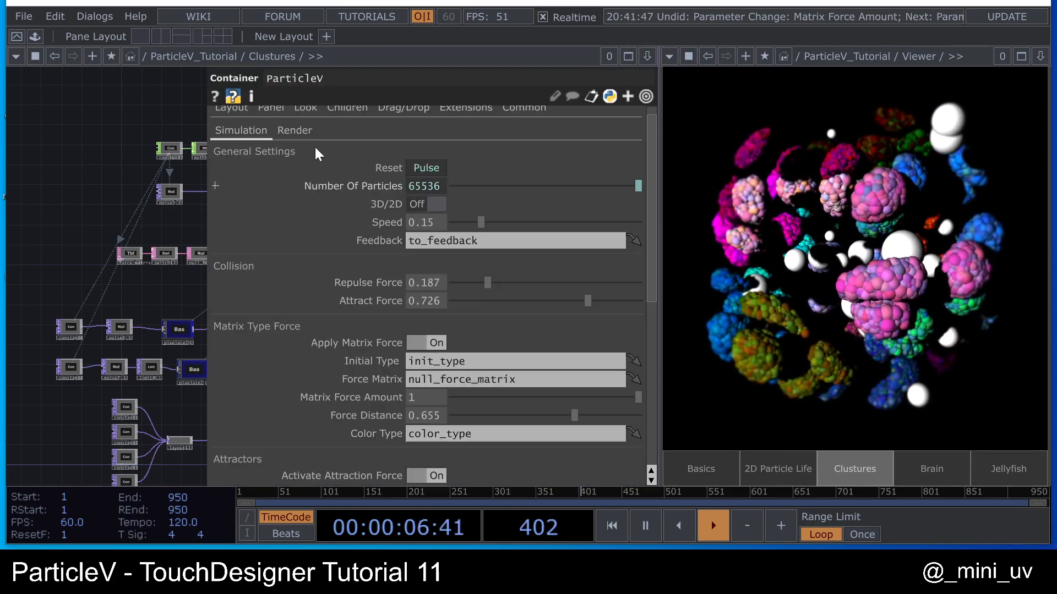
{"action": "left_click", "coordinate": [295, 145]}
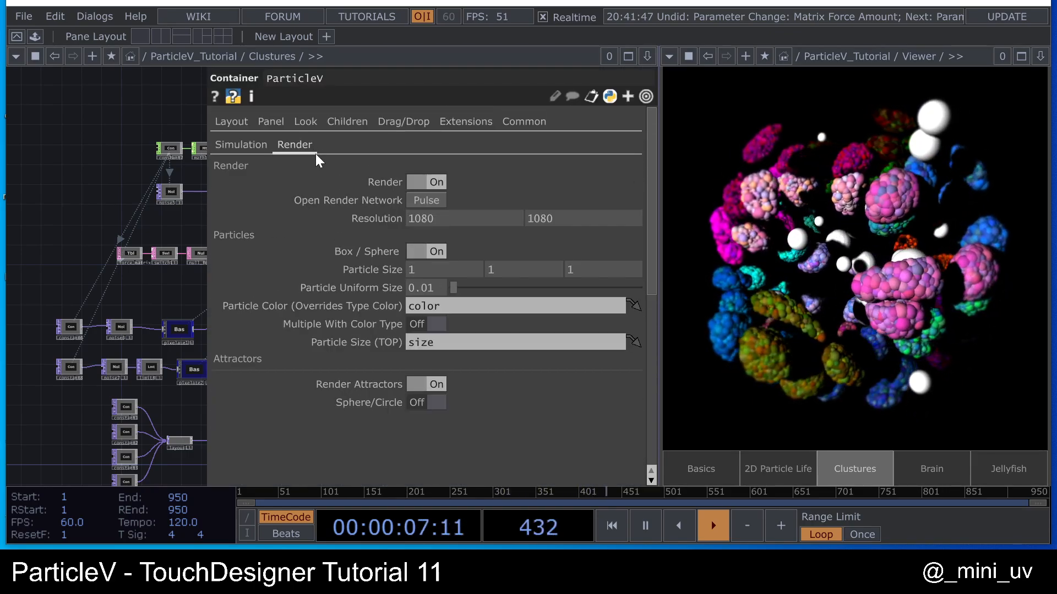
{"action": "left_click", "coordinate": [428, 251]}
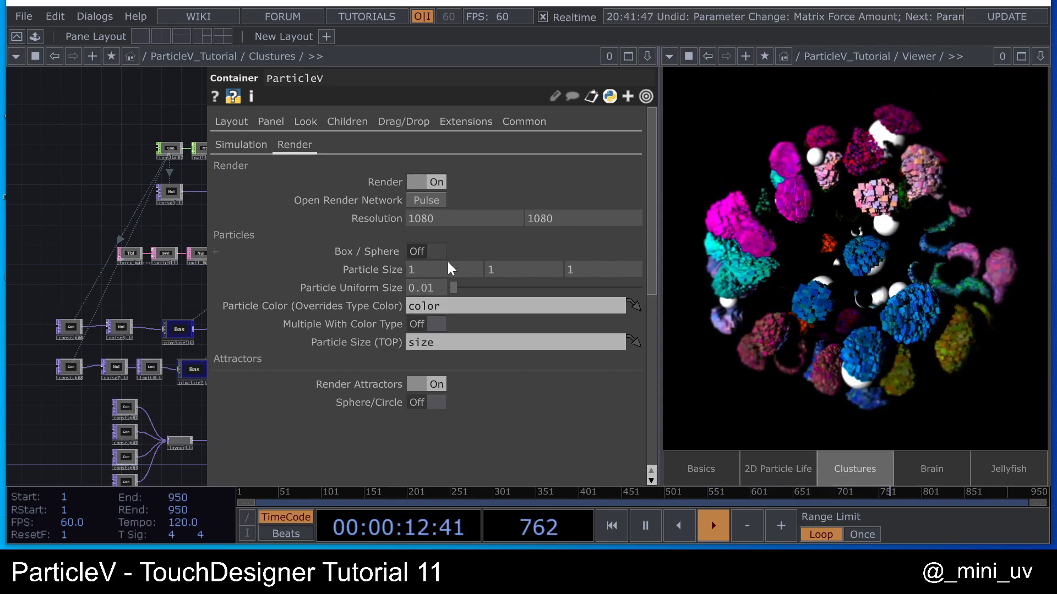
{"action": "key", "text": "p"}
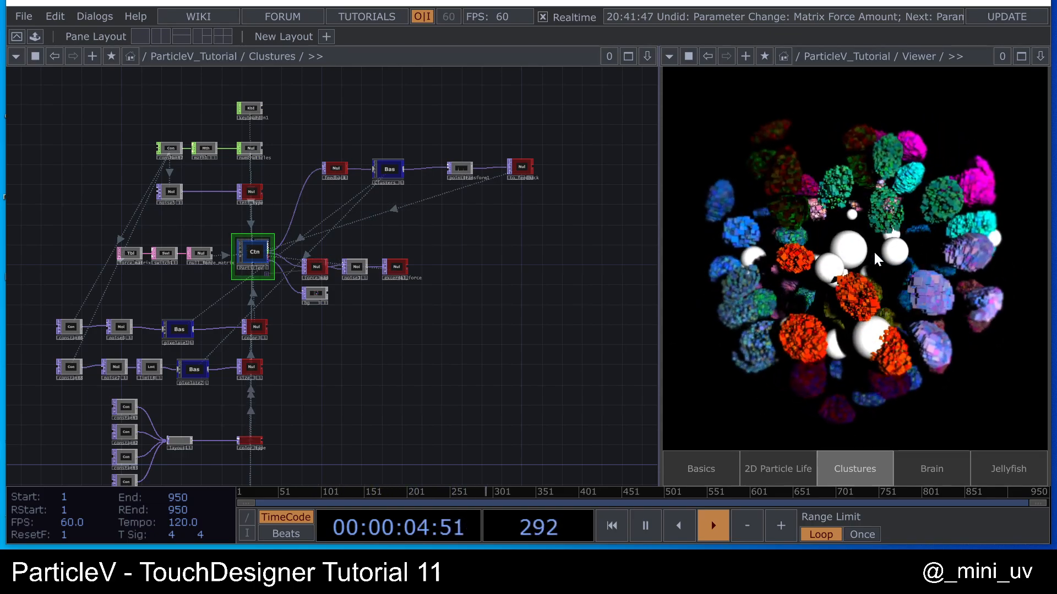
- Show the Brain example in the viewer and enter the Brain container's network
{"action": "left_click", "coordinate": [932, 470]}
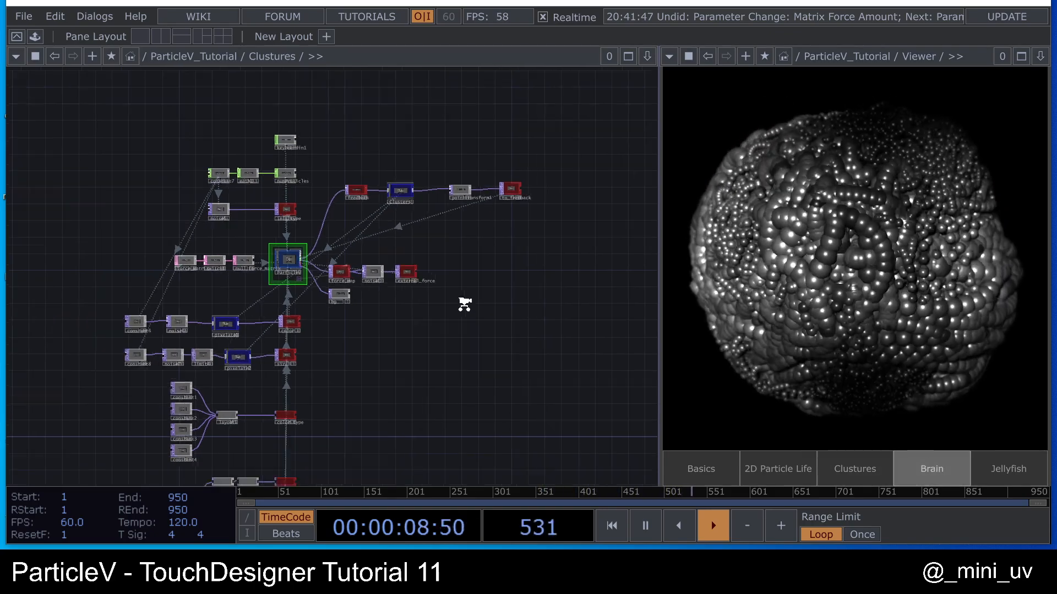
{"action": "scroll", "coordinate": [438, 300], "scroll_direction": "down", "scroll_amount": 5}
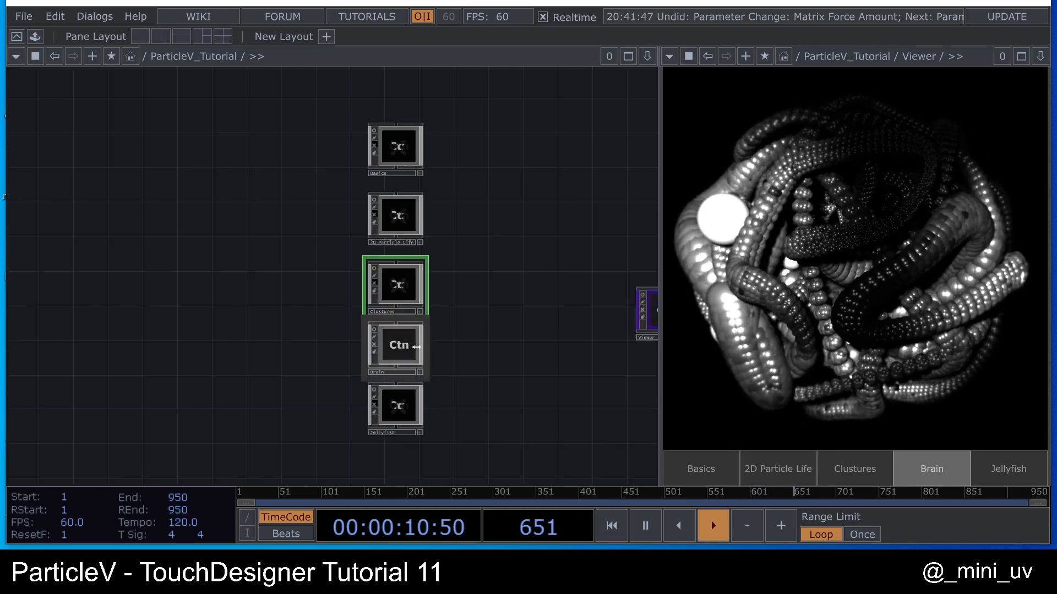
{"action": "scroll", "coordinate": [407, 343], "scroll_direction": "up", "scroll_amount": 4}
{"action": "scroll", "coordinate": [405, 303], "scroll_direction": "up", "scroll_amount": 3}
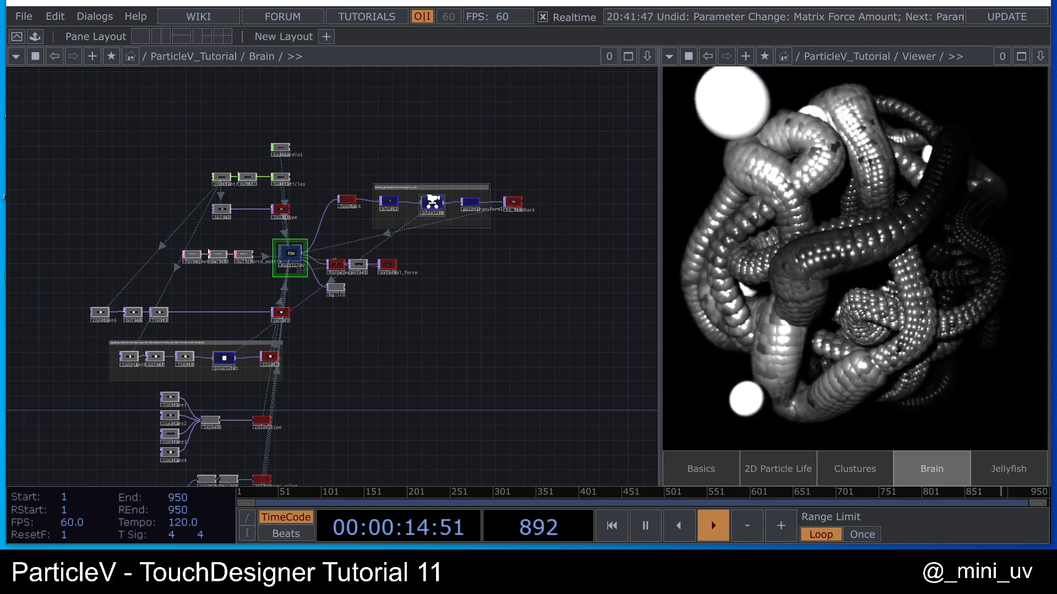
- Examine the Brain feedback chain running through blur1, pixelate and the point transform in the annotated group
{"action": "scroll", "coordinate": [433, 199], "scroll_direction": "up", "scroll_amount": 4}
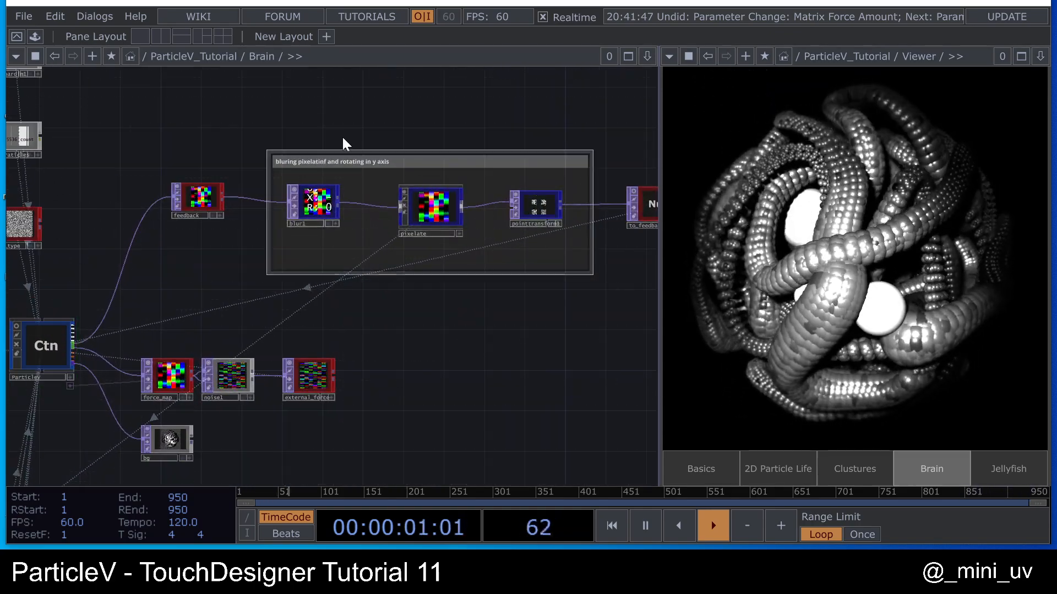
{"action": "scroll", "coordinate": [429, 128], "scroll_direction": "down", "scroll_amount": 3}
{"action": "left_click_drag", "start_coordinate": [430, 142], "coordinate": [402, 149]}
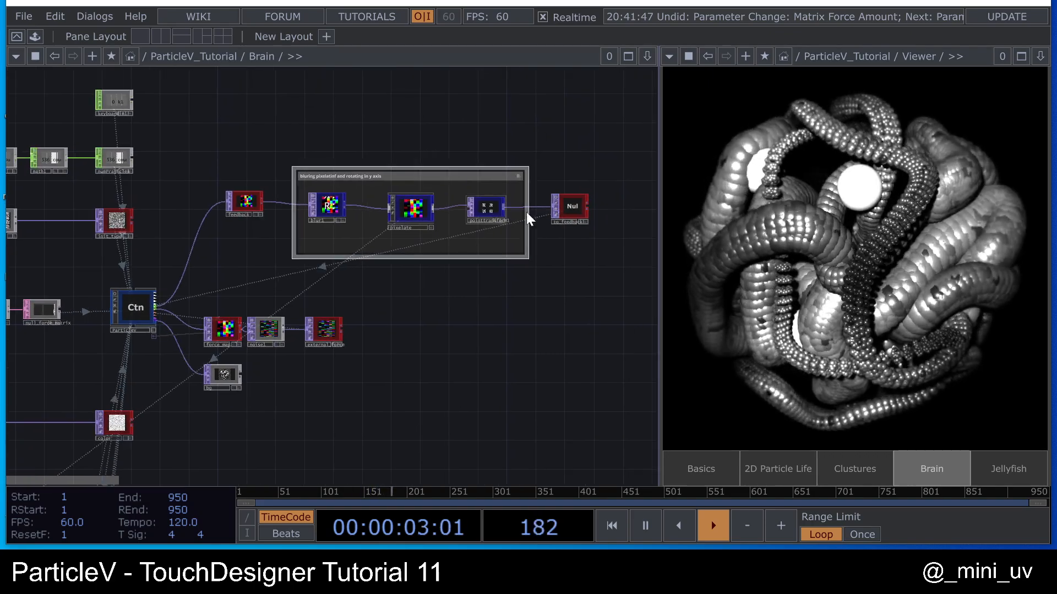
{"action": "left_click_drag", "start_coordinate": [447, 331], "coordinate": [455, 289]}
{"action": "scroll", "coordinate": [348, 166], "scroll_direction": "up", "scroll_amount": 2}
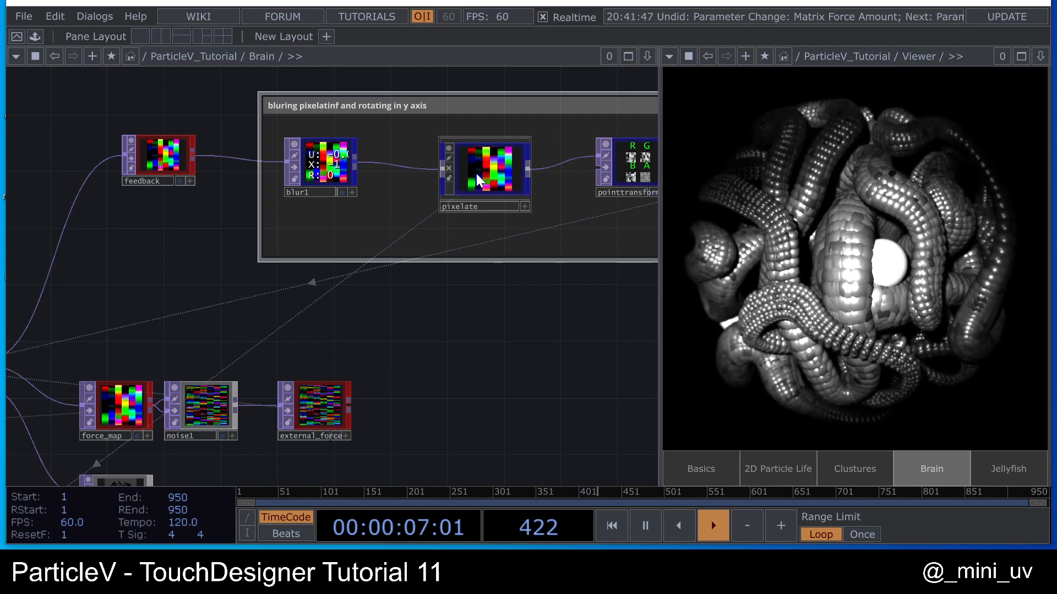
{"action": "scroll", "coordinate": [477, 174], "scroll_direction": "down", "scroll_amount": 3}
{"action": "scroll", "coordinate": [431, 236], "scroll_direction": "down", "scroll_amount": 4}
{"action": "left_click_drag", "start_coordinate": [388, 123], "coordinate": [549, 242]}
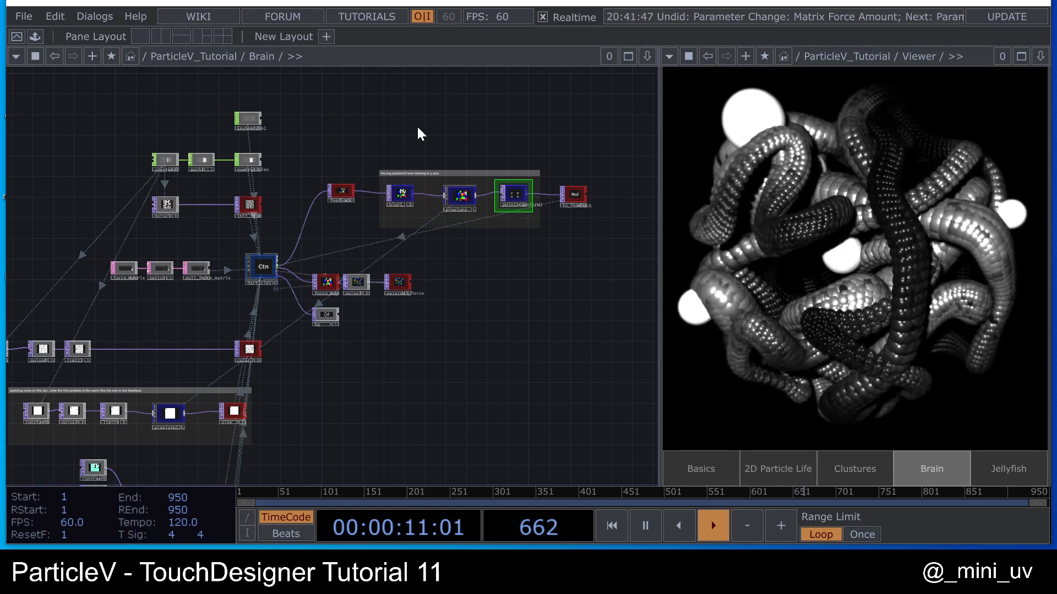
- Check the parameters of the pixelate base and the blur1 operator in the Brain feedback chain
{"action": "scroll", "coordinate": [465, 166], "scroll_direction": "up", "scroll_amount": 3}
{"action": "left_click", "coordinate": [467, 223]}
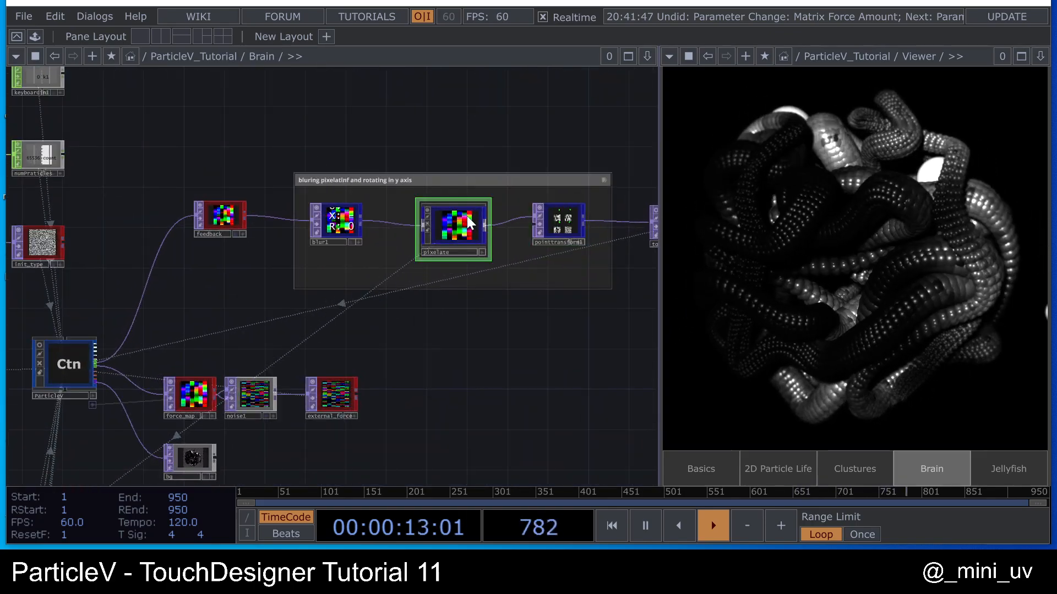
{"action": "key", "text": "p"}
{"action": "key", "text": "p"}
{"action": "scroll", "coordinate": [374, 238], "scroll_direction": "up", "scroll_amount": 2}
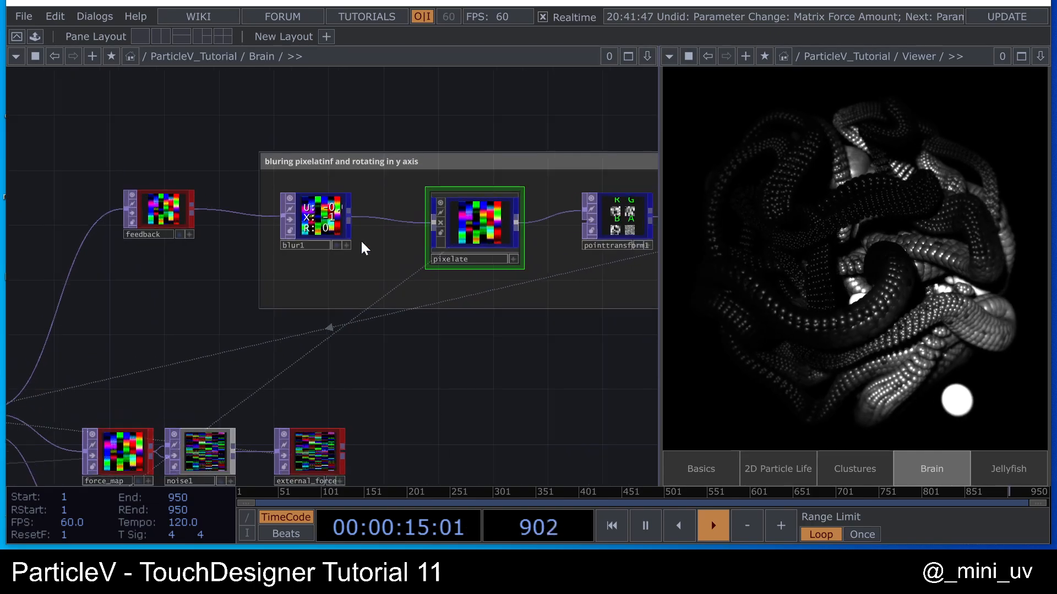
{"action": "left_click", "coordinate": [298, 219]}
{"action": "key", "text": "p"}
{"action": "key", "text": "p"}
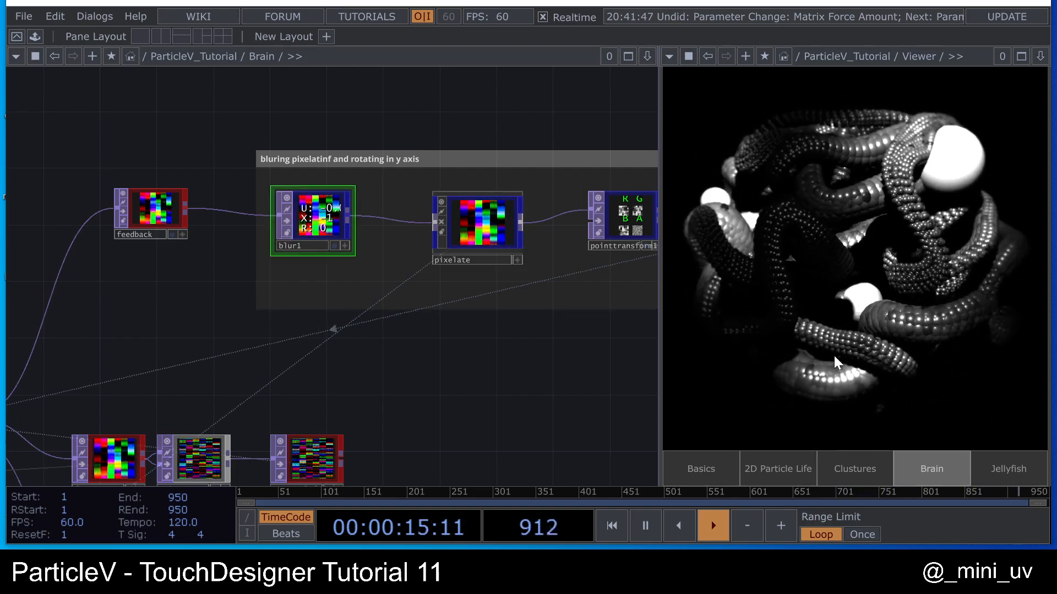
- Set the Method of blur1 in the Brain feedback chain to Horizontal
{"action": "key", "text": "p"}
{"action": "left_click_drag", "start_coordinate": [432, 388], "coordinate": [364, 443]}
{"action": "middle_click_drag", "start_coordinate": [363, 426], "coordinate": [348, 353]}
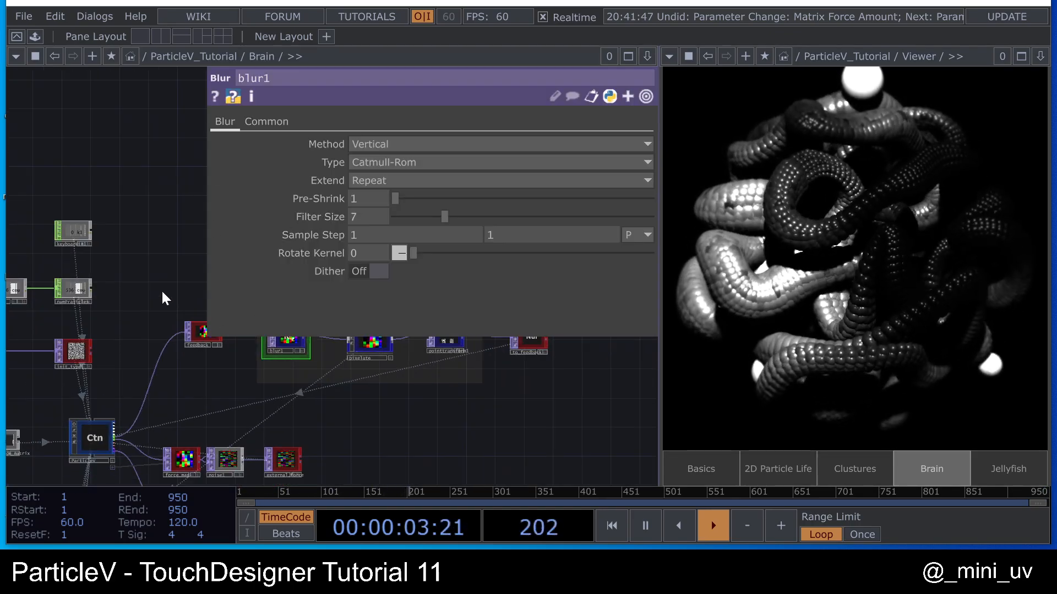
{"action": "left_click_drag", "start_coordinate": [191, 284], "coordinate": [81, 298]}
{"action": "left_click", "coordinate": [372, 143]}
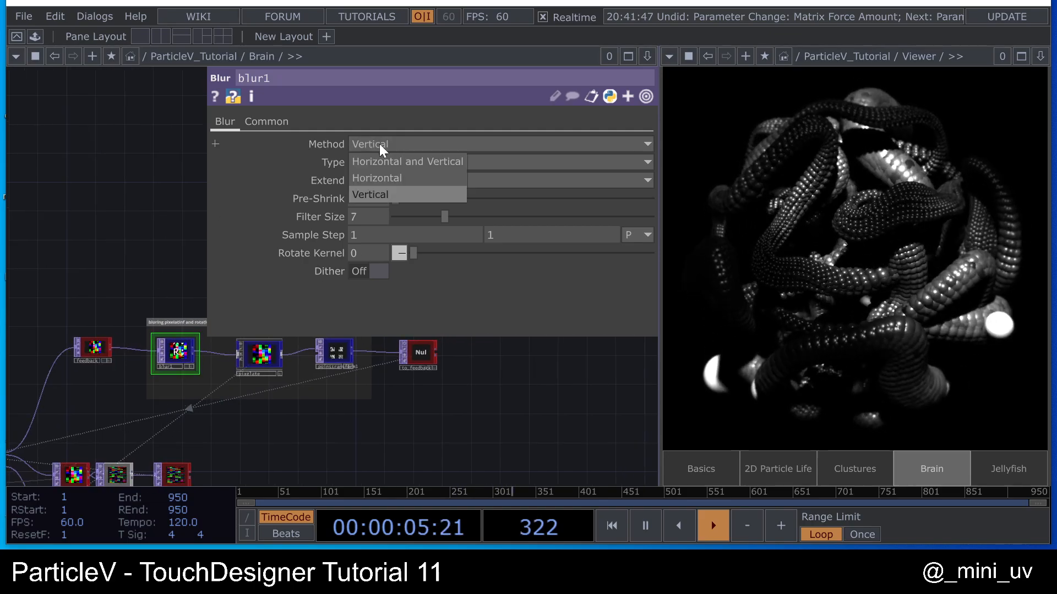
{"action": "left_click", "coordinate": [375, 182]}
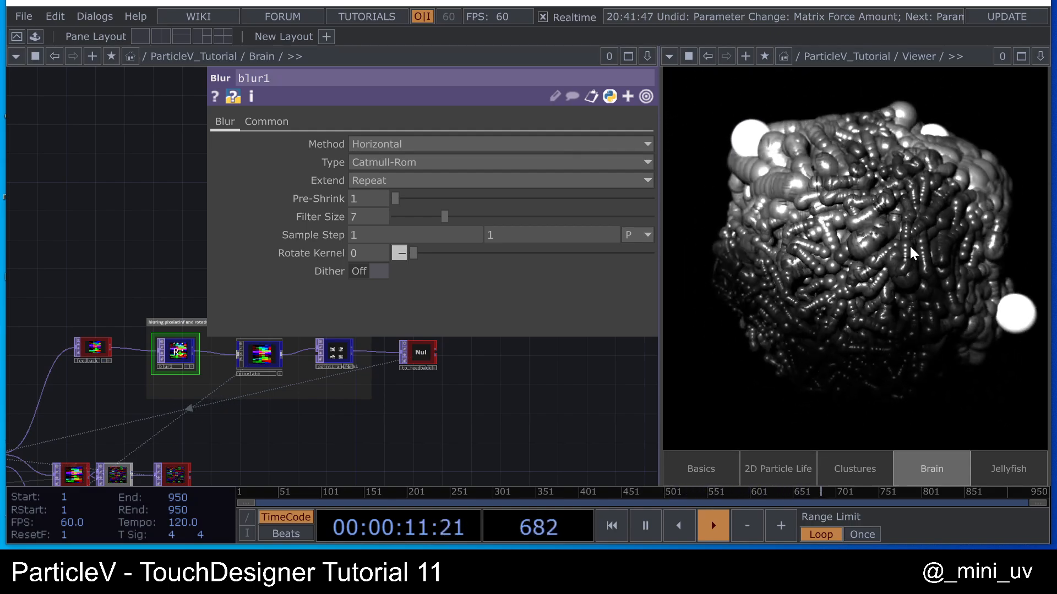
- Raise the Dry / Wet Mix of the pixelate base in the Brain feedback chain to 0.362
{"action": "left_click", "coordinate": [260, 353]}
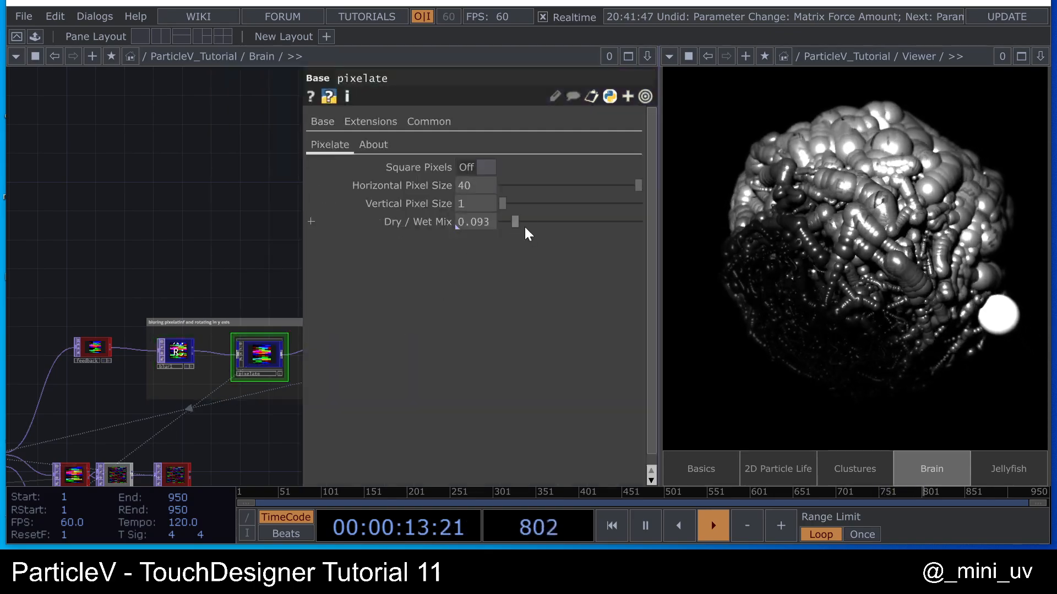
{"action": "left_click_drag", "start_coordinate": [517, 222], "coordinate": [554, 229]}
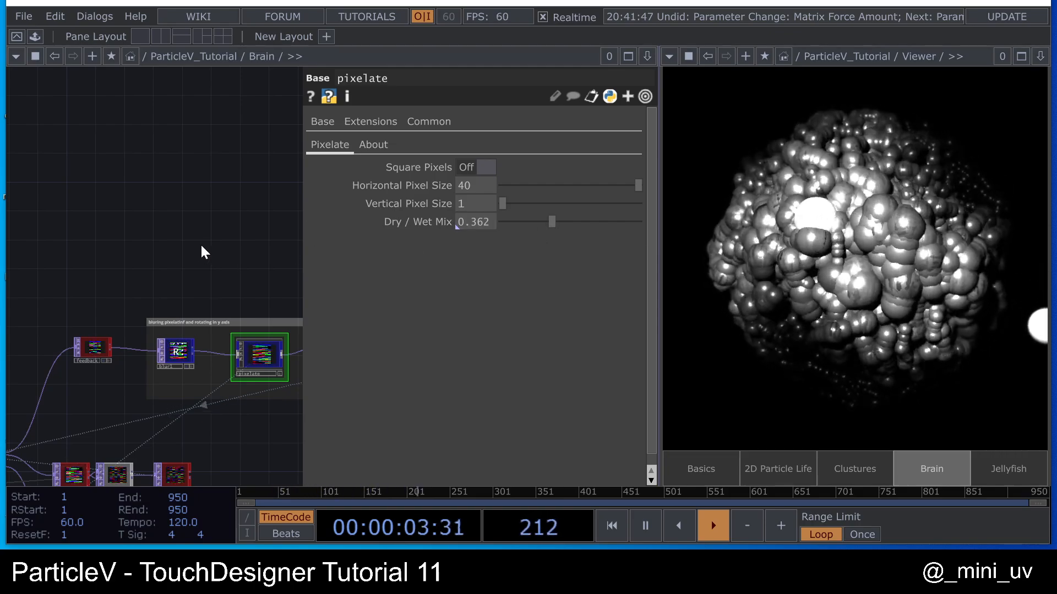
{"action": "left_click_drag", "start_coordinate": [208, 230], "coordinate": [253, 211]}
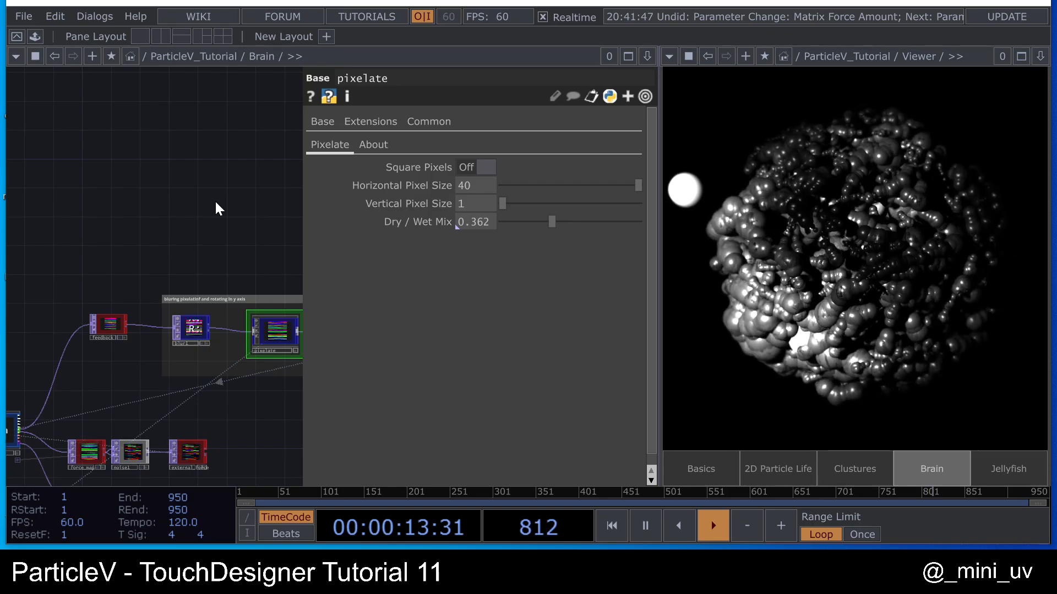
- Clear the Particle Size (TOP) reference in the ParticleV container's render settings
{"action": "scroll", "coordinate": [216, 202], "scroll_direction": "down", "scroll_amount": 5}
{"action": "scroll", "coordinate": [164, 239], "scroll_direction": "up", "scroll_amount": 6}
{"action": "left_click", "coordinate": [132, 381]}
{"action": "scroll", "coordinate": [414, 304], "scroll_direction": "down", "scroll_amount": 2}
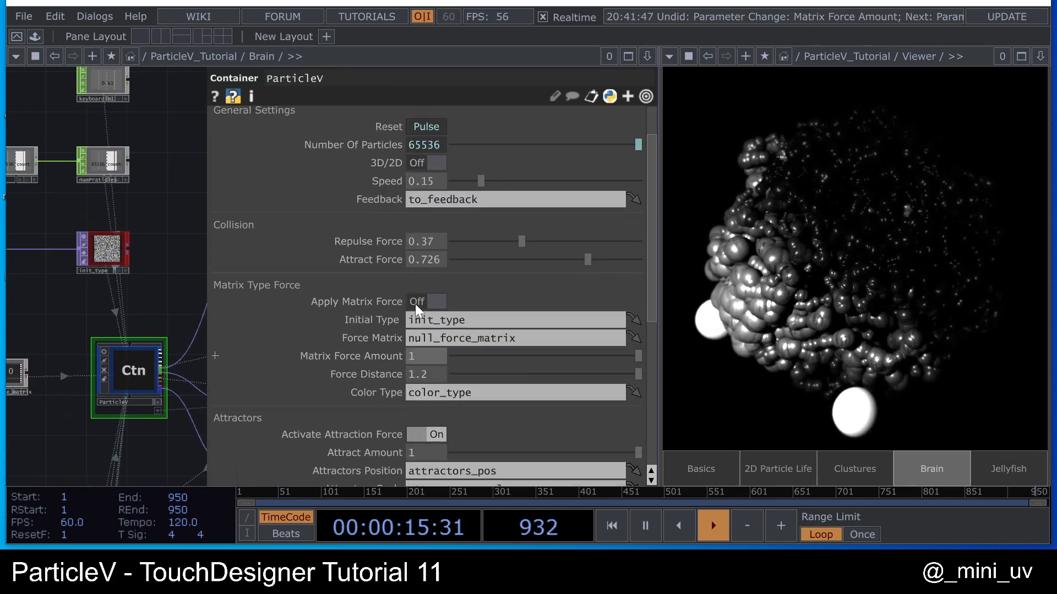
{"action": "scroll", "coordinate": [302, 160], "scroll_direction": "up", "scroll_amount": 2}
{"action": "left_click", "coordinate": [296, 145]}
{"action": "left_click", "coordinate": [466, 343]}
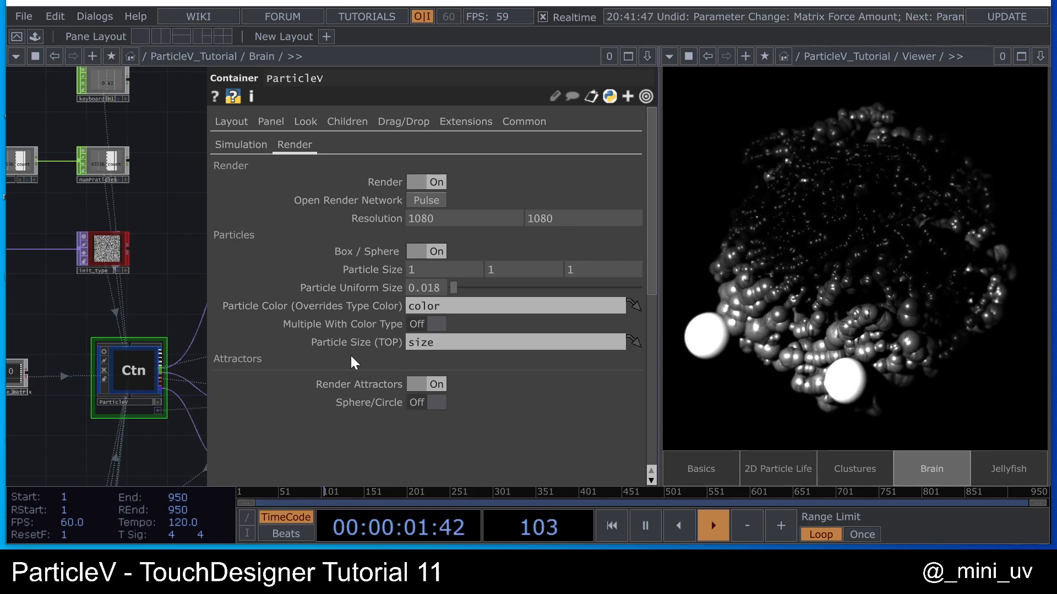
{"action": "key", "text": "BackSpace"}
{"action": "key", "text": "Return"}
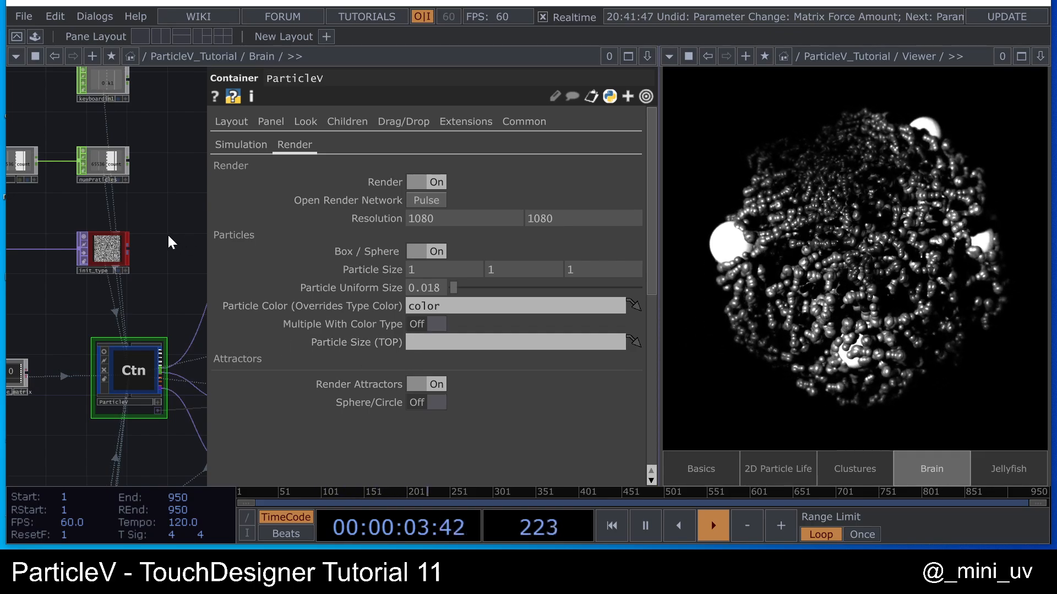
{"action": "key", "text": "p"}
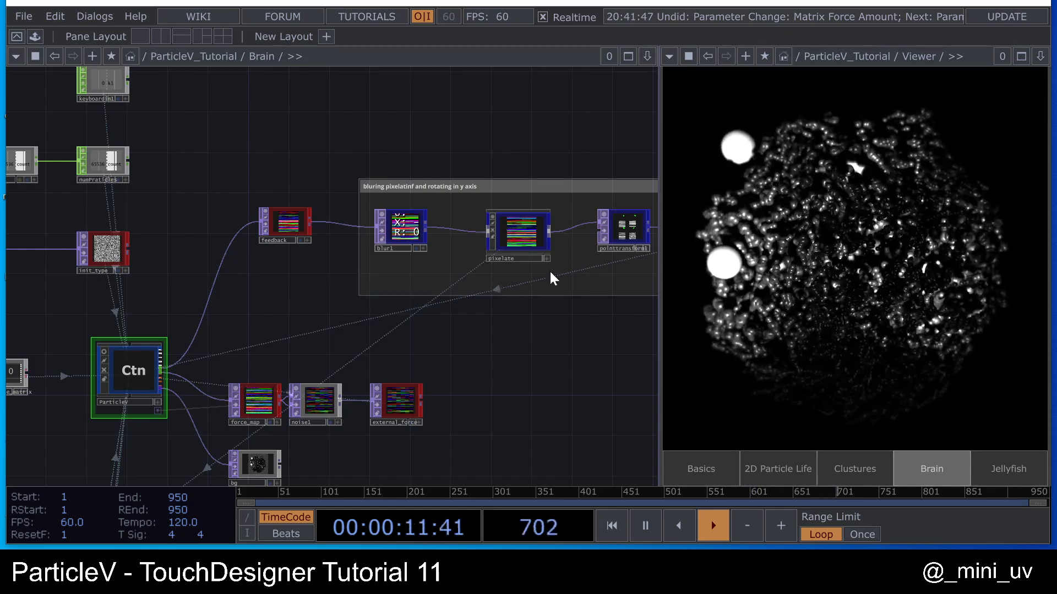
- Undo the cleared particle size reference, the pixelate mix change and the blur1 method change
{"action": "key", "text": "ctrl+z"}
{"action": "key", "text": "ctrl+z"}
{"action": "key", "text": "ctrl+z"}
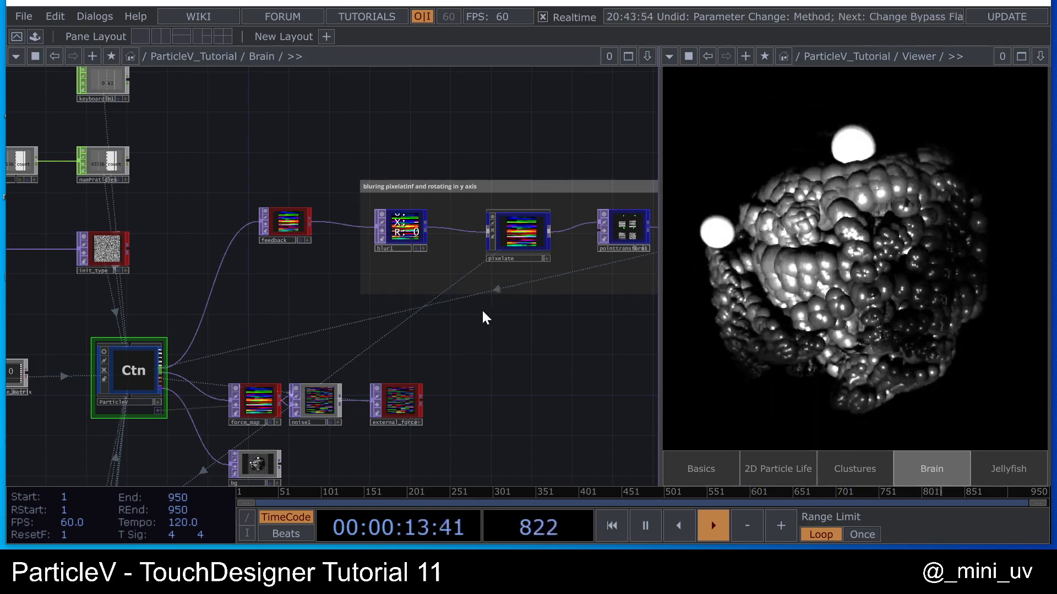
- Try the Horizontal and Vertical method on blur1 in the feedback chain and return it to Vertical
{"action": "left_click", "coordinate": [406, 230]}
{"action": "key", "text": "p"}
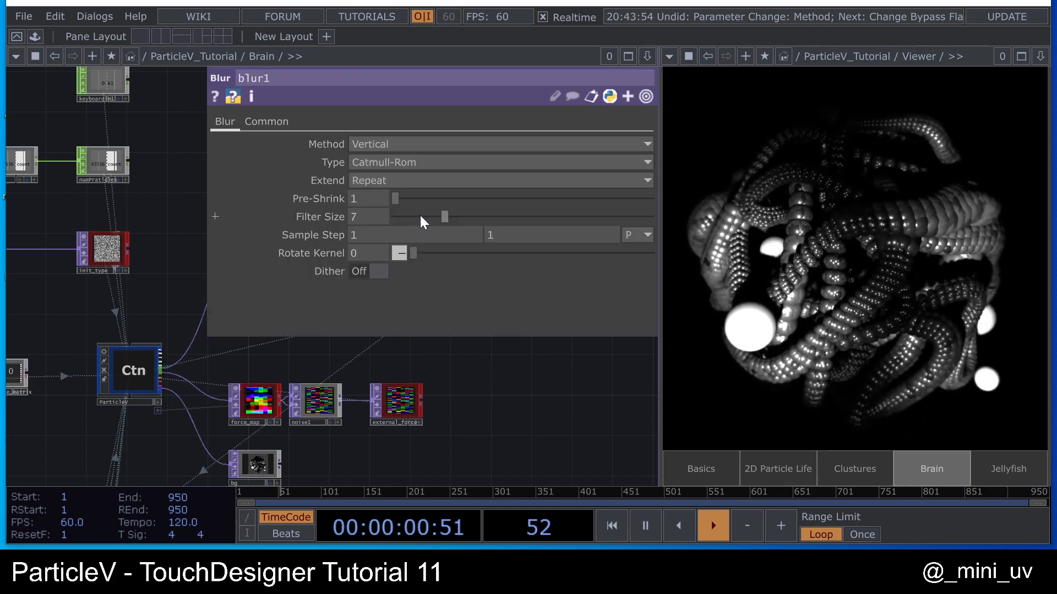
{"action": "left_click", "coordinate": [437, 143]}
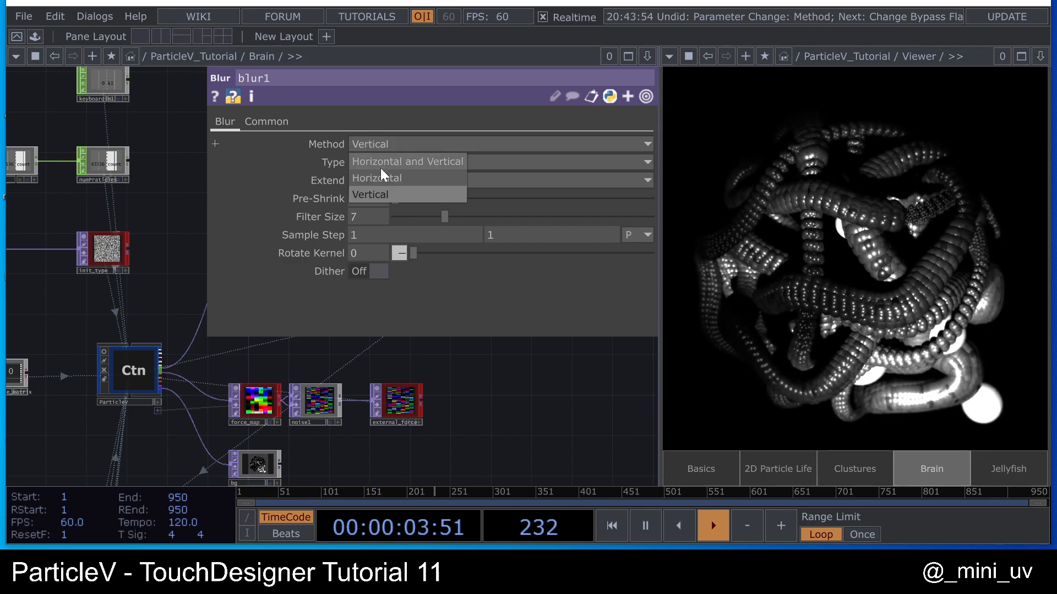
{"action": "left_click", "coordinate": [380, 162]}
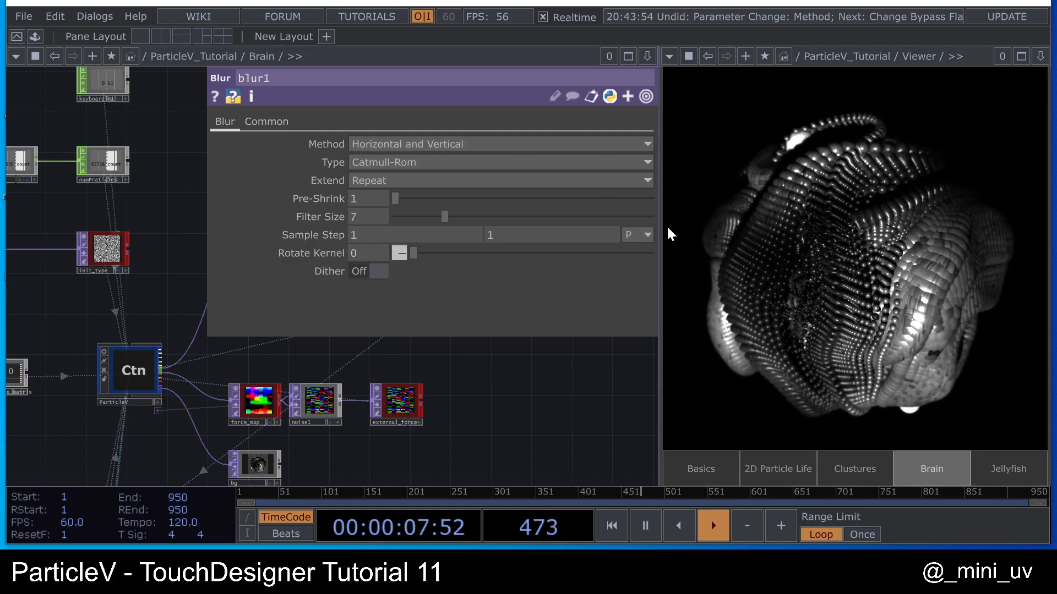
{"action": "left_click", "coordinate": [388, 144]}
{"action": "left_click", "coordinate": [388, 190]}
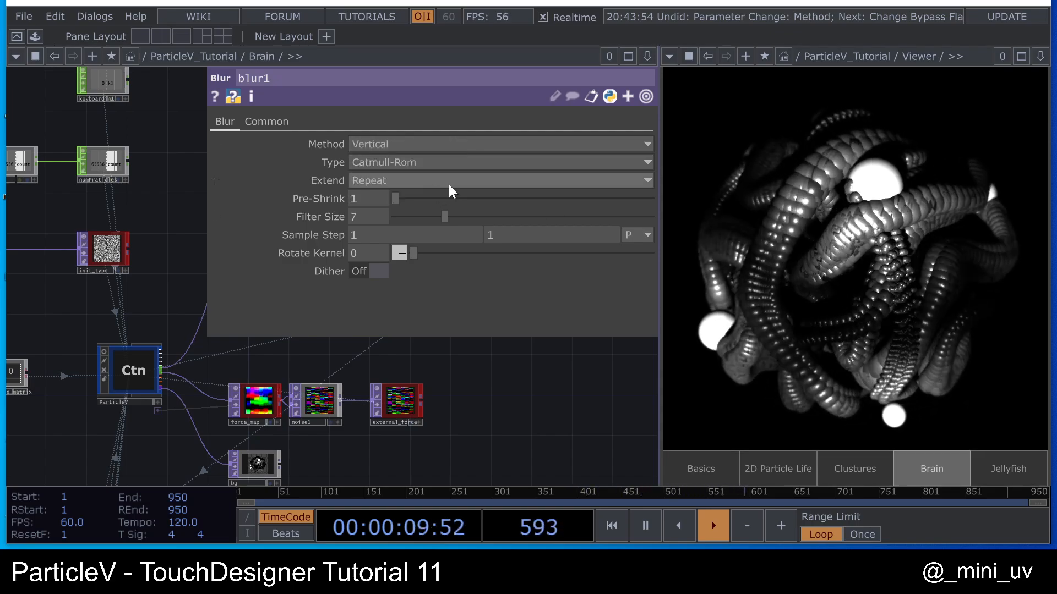
- Try the Hold extend mode on blur1 and return Extend to Repeat
{"action": "left_click", "coordinate": [367, 180]}
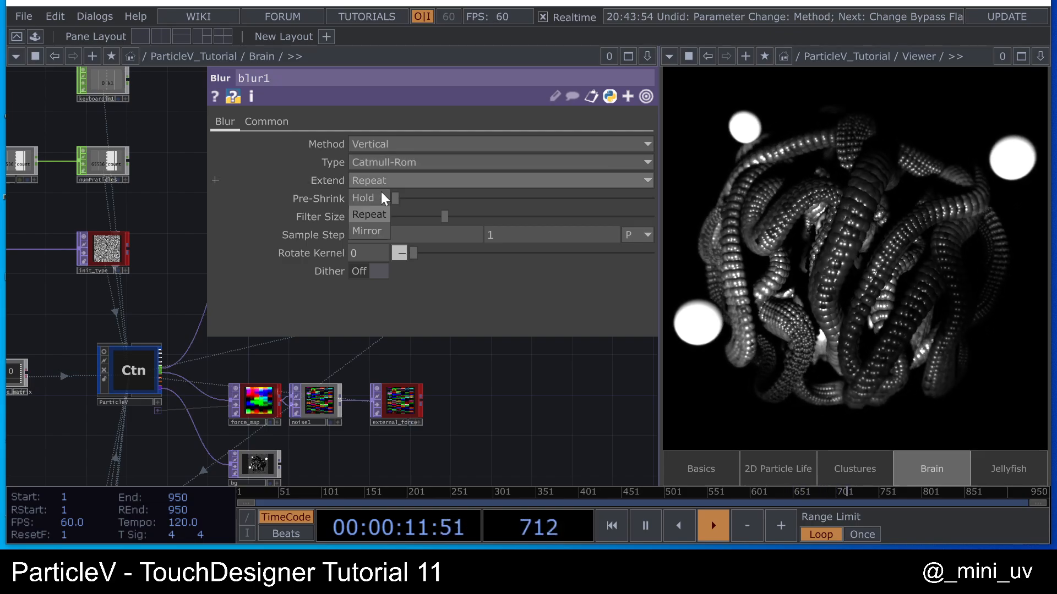
{"action": "left_click", "coordinate": [364, 214]}
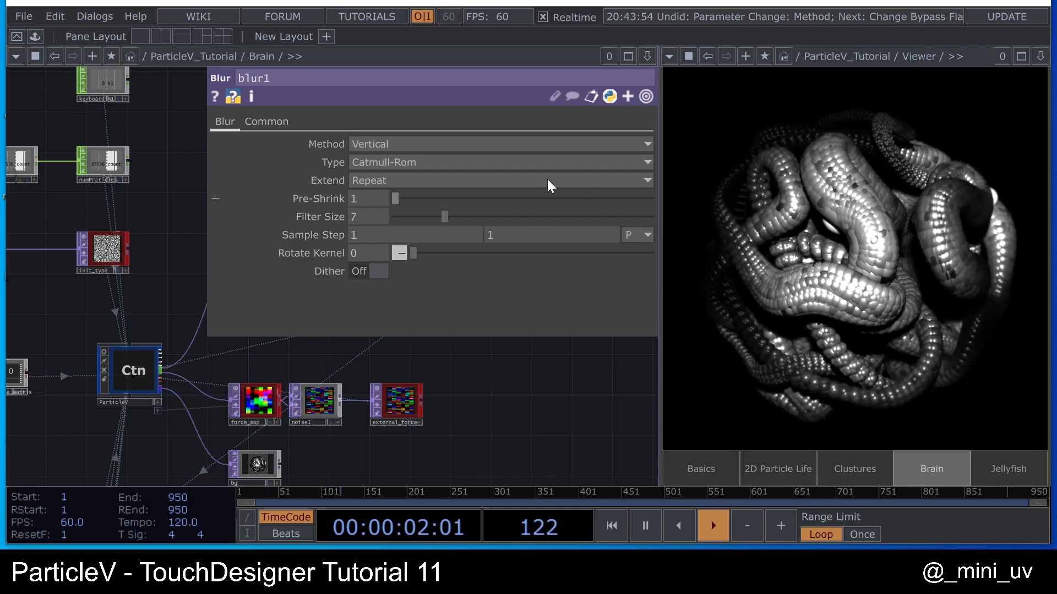
{"action": "left_click", "coordinate": [418, 181]}
{"action": "left_click", "coordinate": [366, 199]}
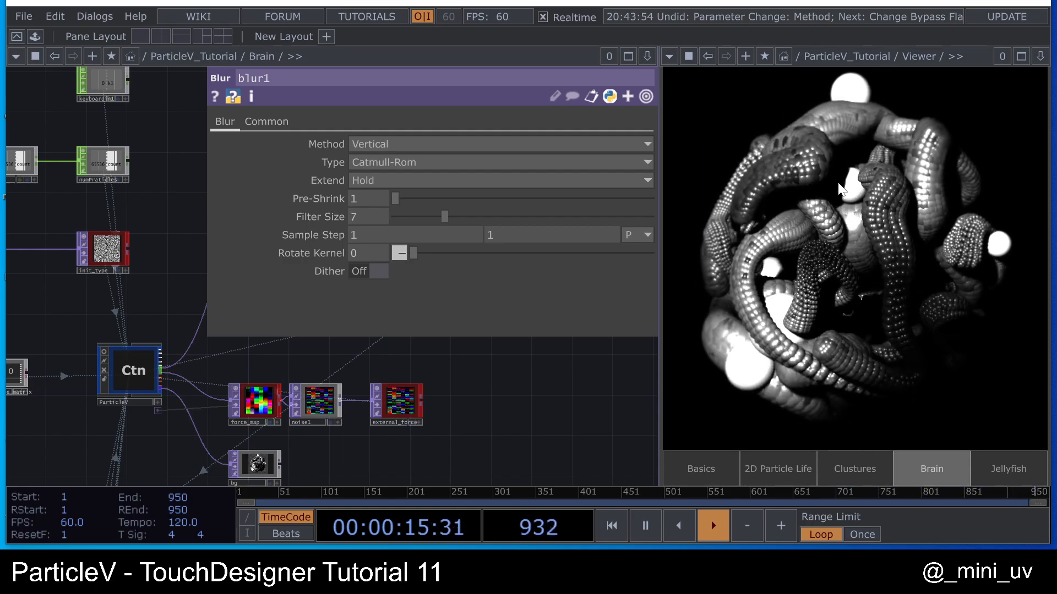
{"action": "left_click", "coordinate": [402, 182]}
{"action": "left_click", "coordinate": [372, 212]}
- Set the Filter Size of blur1 to 24 and the Dry / Wet Mix of the pixelate base to 0.399
{"action": "left_click_drag", "start_coordinate": [436, 212], "coordinate": [589, 216]}
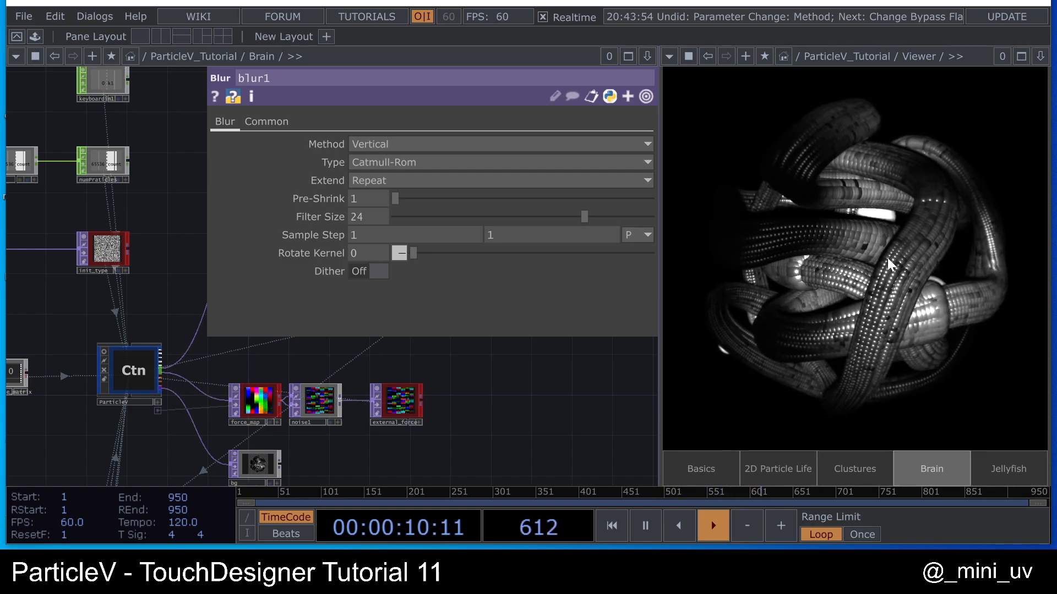
{"action": "key", "text": "p"}
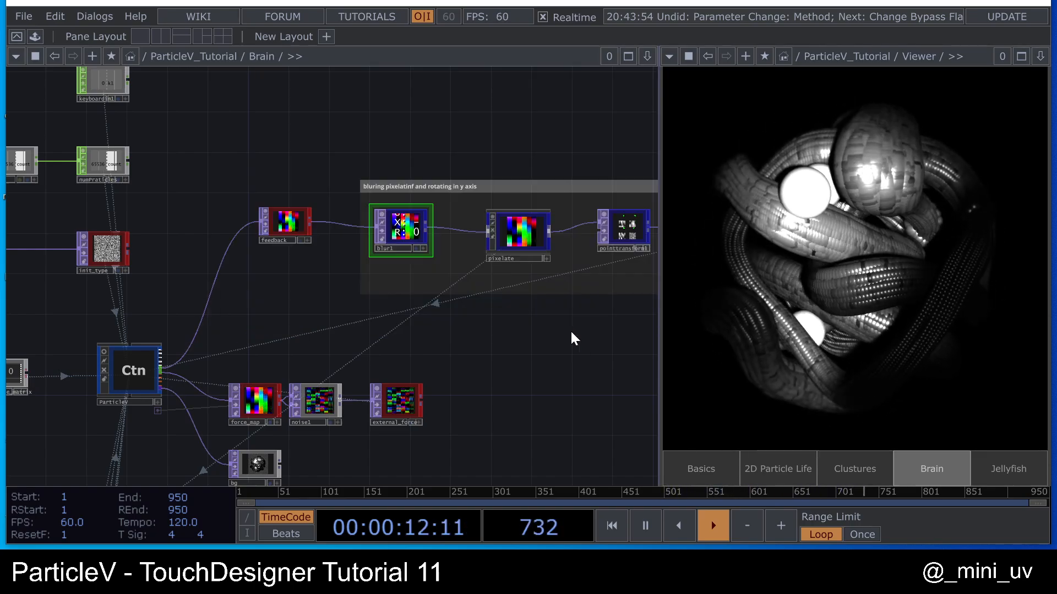
{"action": "left_click", "coordinate": [536, 240]}
{"action": "key", "text": "p"}
{"action": "left_click_drag", "start_coordinate": [442, 230], "coordinate": [501, 230]}
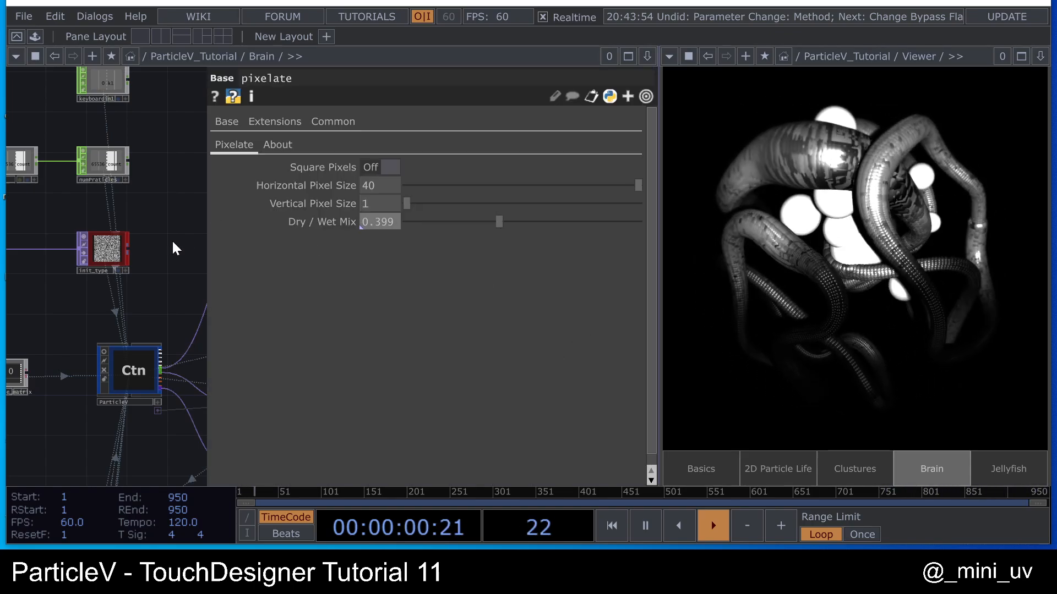
{"action": "key", "text": "p"}
- Turn the Box / Sphere render option of the ParticleV container off and back on to compare the particle shapes
{"action": "left_click_drag", "start_coordinate": [483, 171], "coordinate": [349, 205]}
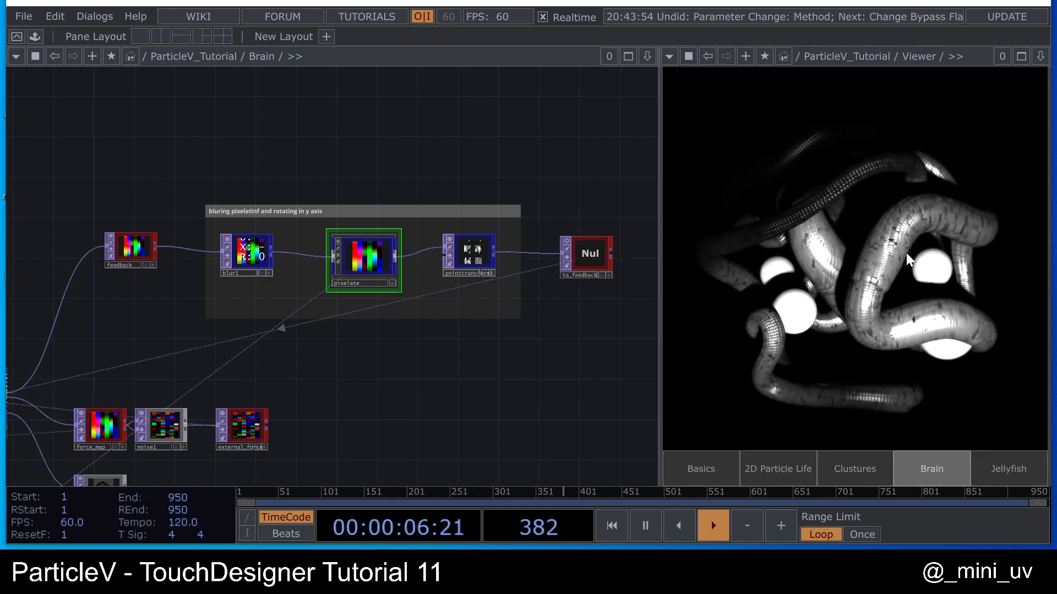
{"action": "scroll", "coordinate": [324, 237], "scroll_direction": "down", "scroll_amount": 5}
{"action": "scroll", "coordinate": [237, 285], "scroll_direction": "up", "scroll_amount": 5}
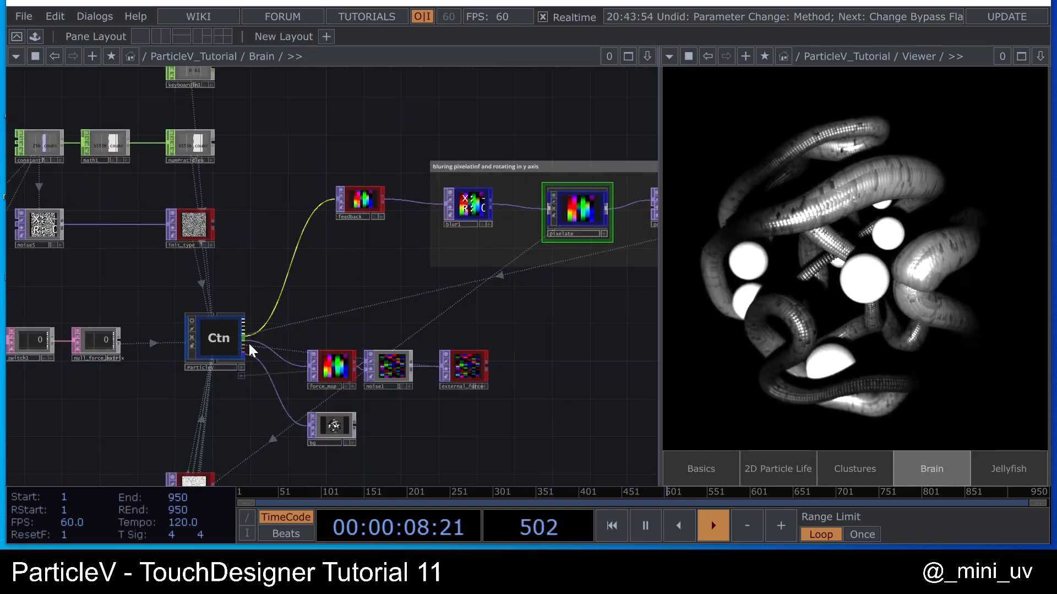
{"action": "left_click", "coordinate": [229, 348]}
{"action": "key", "text": "p"}
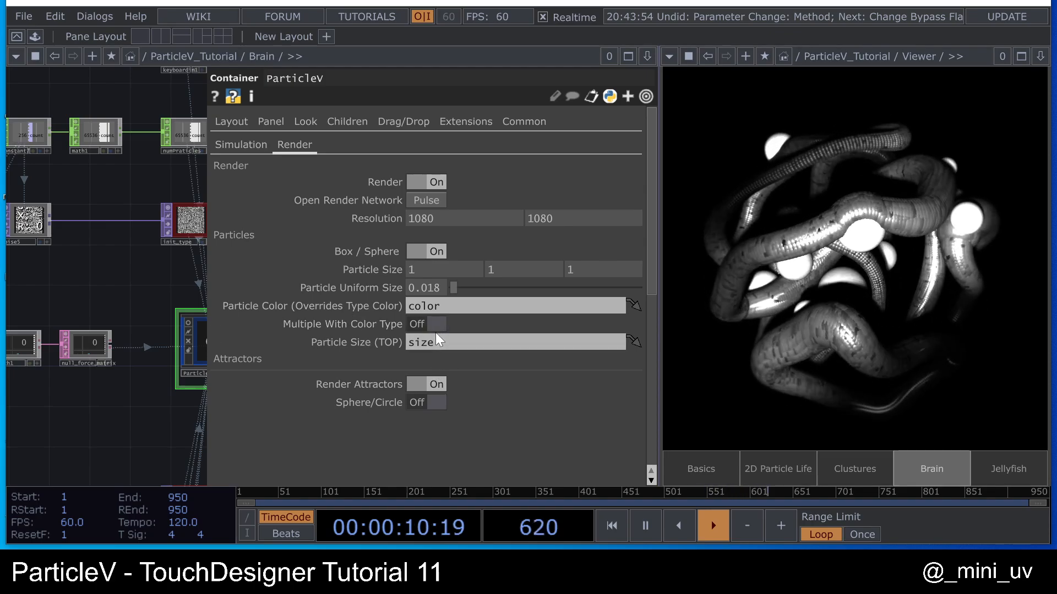
{"action": "left_click", "coordinate": [430, 250]}
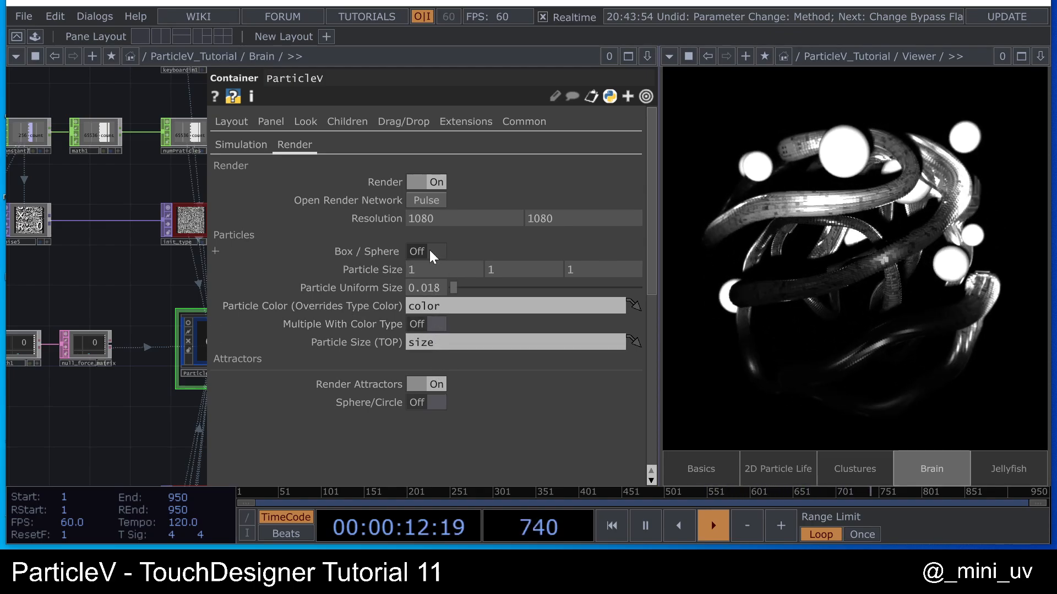
{"action": "left_click", "coordinate": [429, 251]}
{"action": "key", "text": "p"}
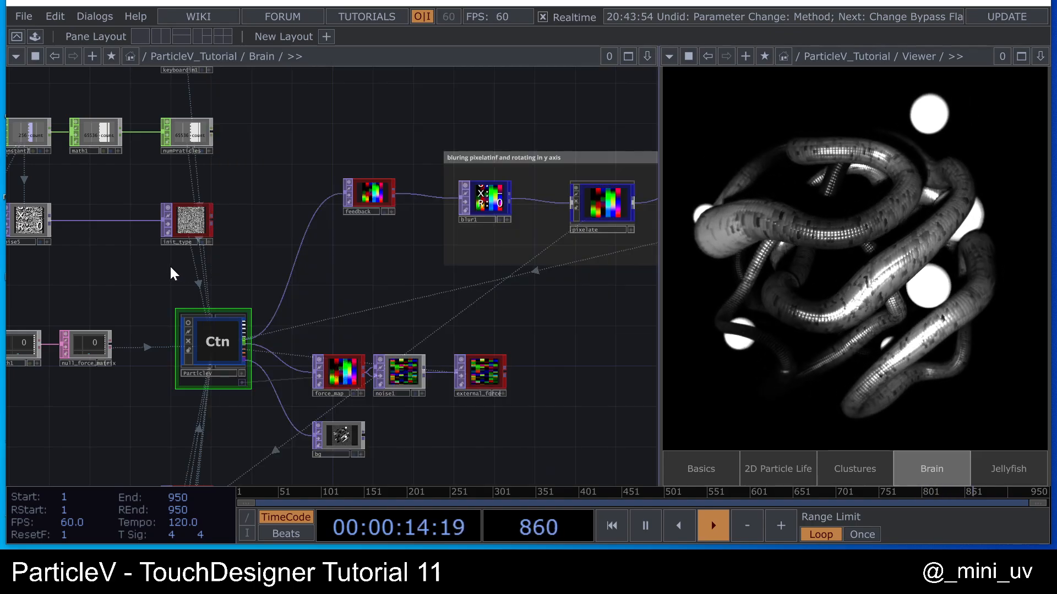
- Check the Rotate parameters of pointtransform1 at the end of the Brain feedback chain
{"action": "left_click_drag", "start_coordinate": [545, 294], "coordinate": [231, 286]}
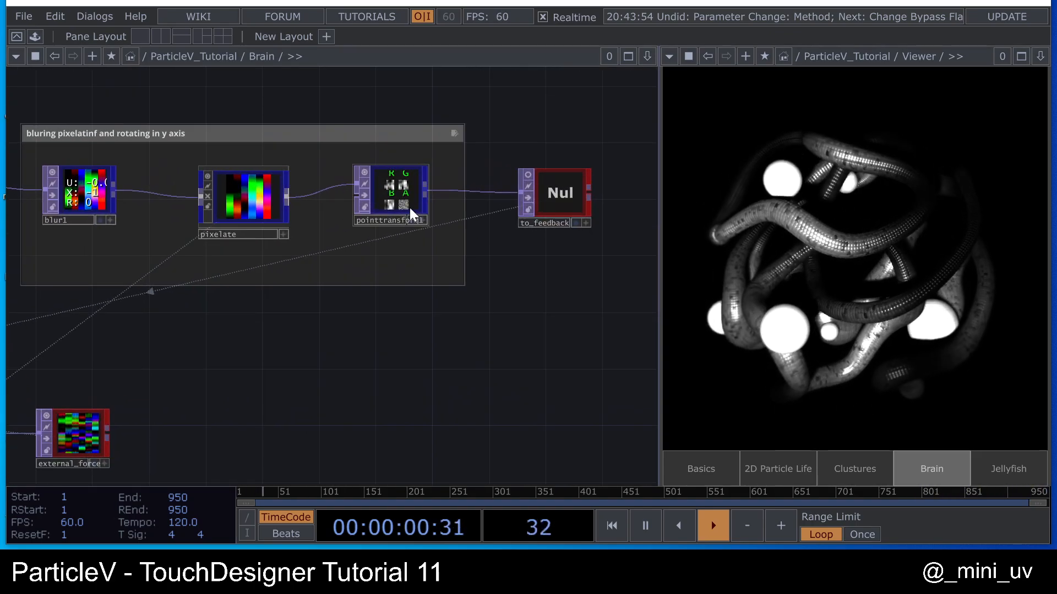
{"action": "left_click", "coordinate": [395, 198]}
{"action": "scroll", "coordinate": [393, 196], "scroll_direction": "up", "scroll_amount": 5}
{"action": "key", "text": "p"}
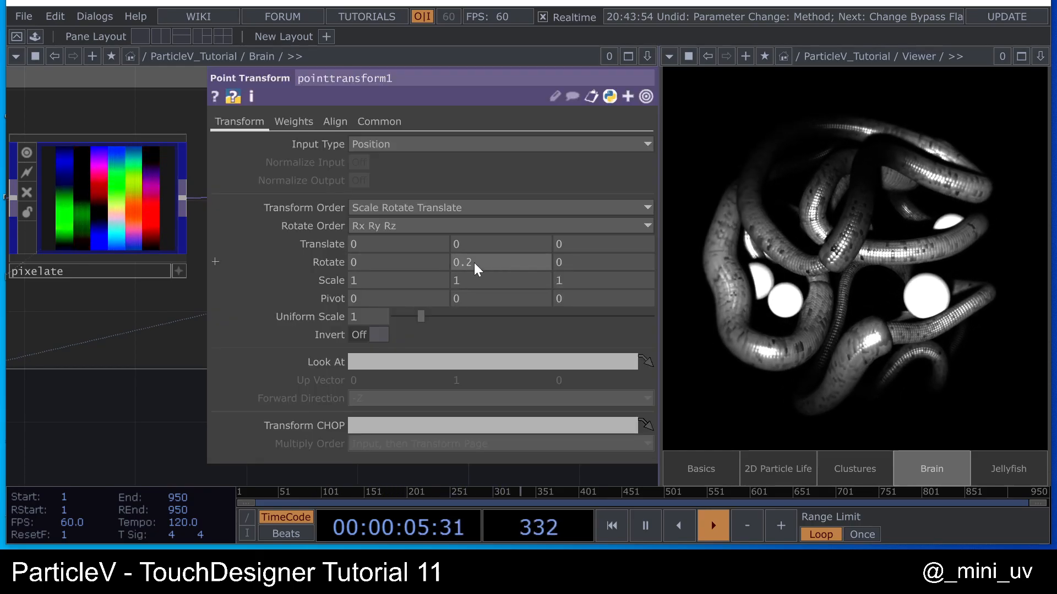
{"action": "middle_click_drag", "start_coordinate": [474, 262], "coordinate": [449, 265]}
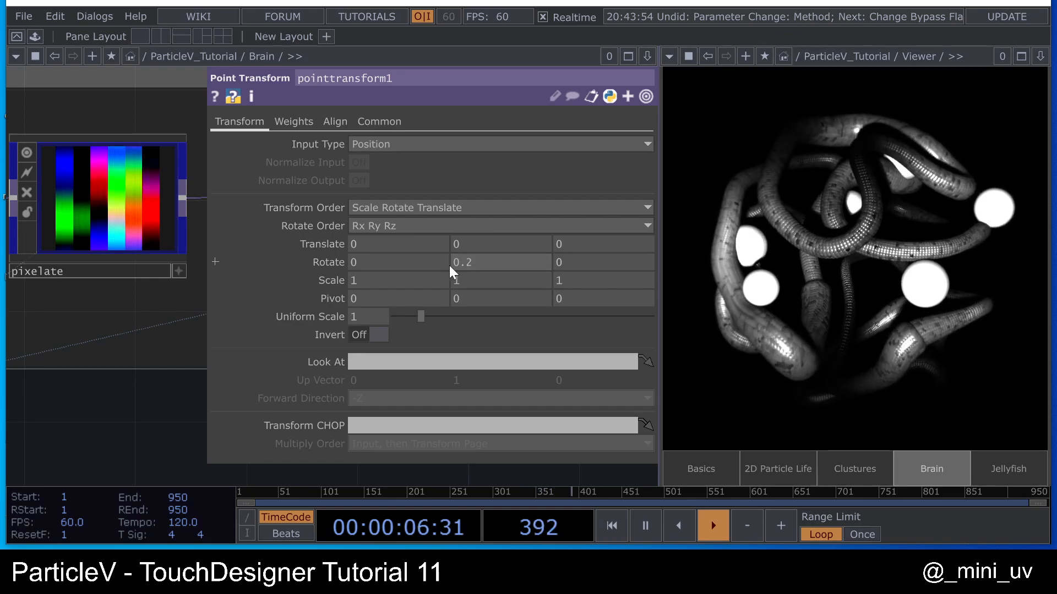
{"action": "key", "text": "p"}
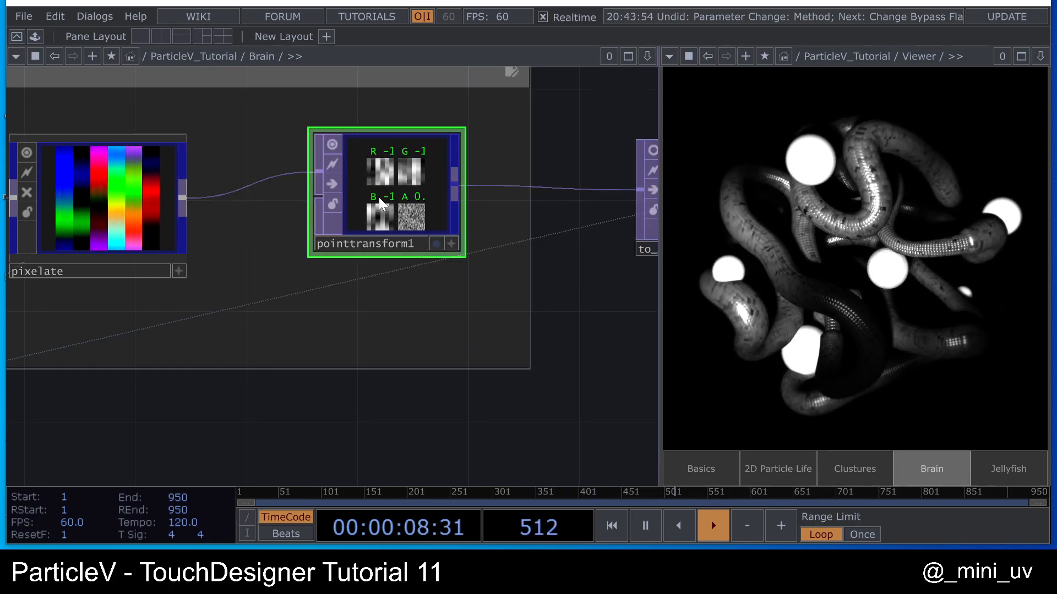
- Set the Y rotation of pointtransform1 to 1
{"action": "key", "text": "p"}
{"action": "middle_click_drag", "start_coordinate": [490, 261], "coordinate": [562, 275]}
{"action": "middle_click_drag", "start_coordinate": [325, 257], "coordinate": [317, 257]}
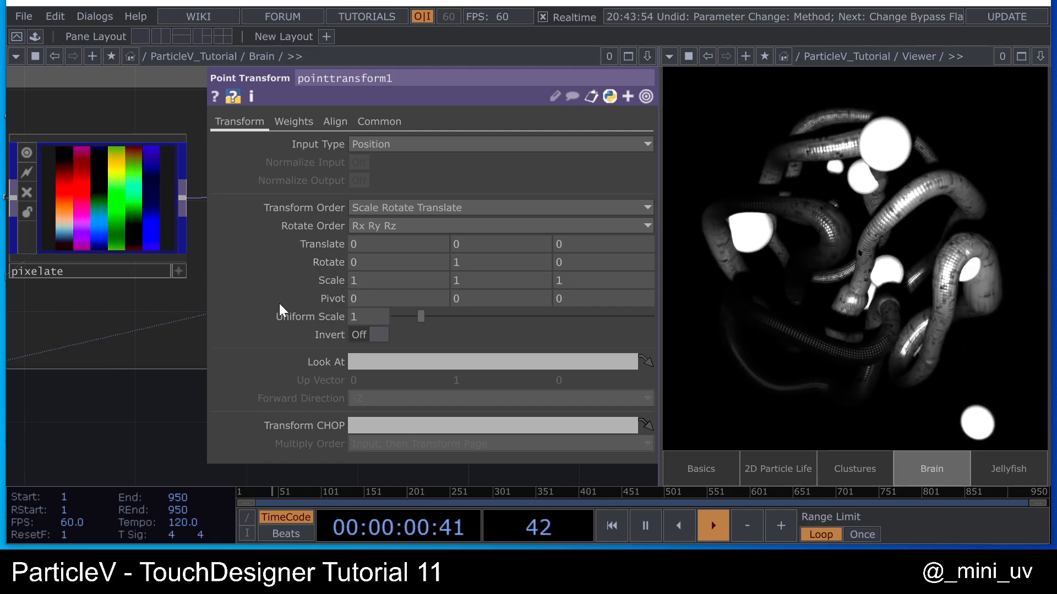
{"action": "middle_click_drag", "start_coordinate": [263, 282], "coordinate": [264, 282]}
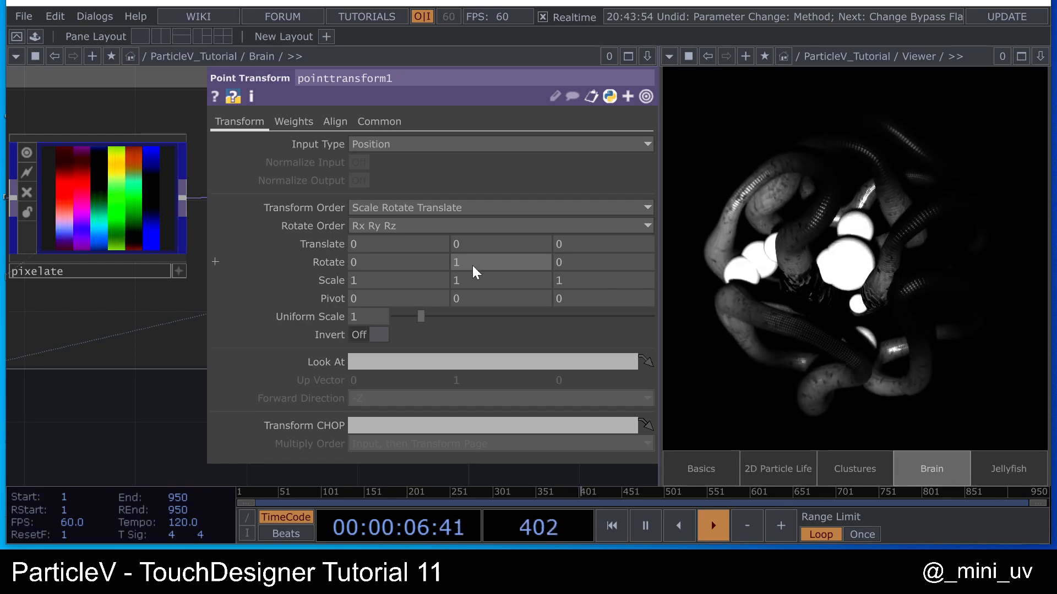
- Undo the rotation changes made to pointtransform1
{"action": "key", "text": "ctrl+z"}
{"action": "middle_click_drag", "start_coordinate": [320, 297], "coordinate": [318, 300]}
{"action": "key", "text": "ctrl+z"}
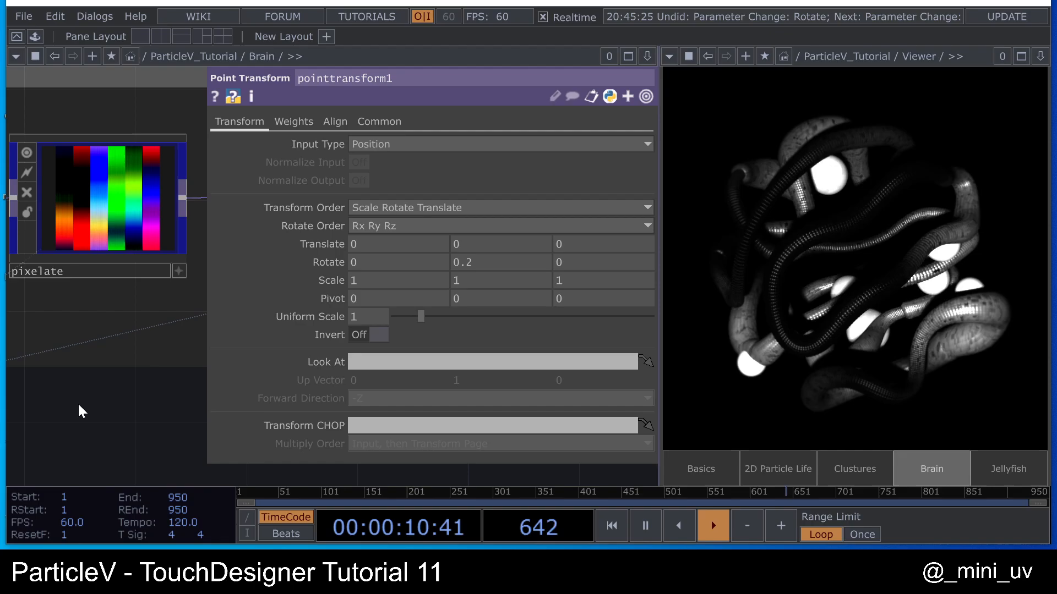
{"action": "key", "text": "p"}
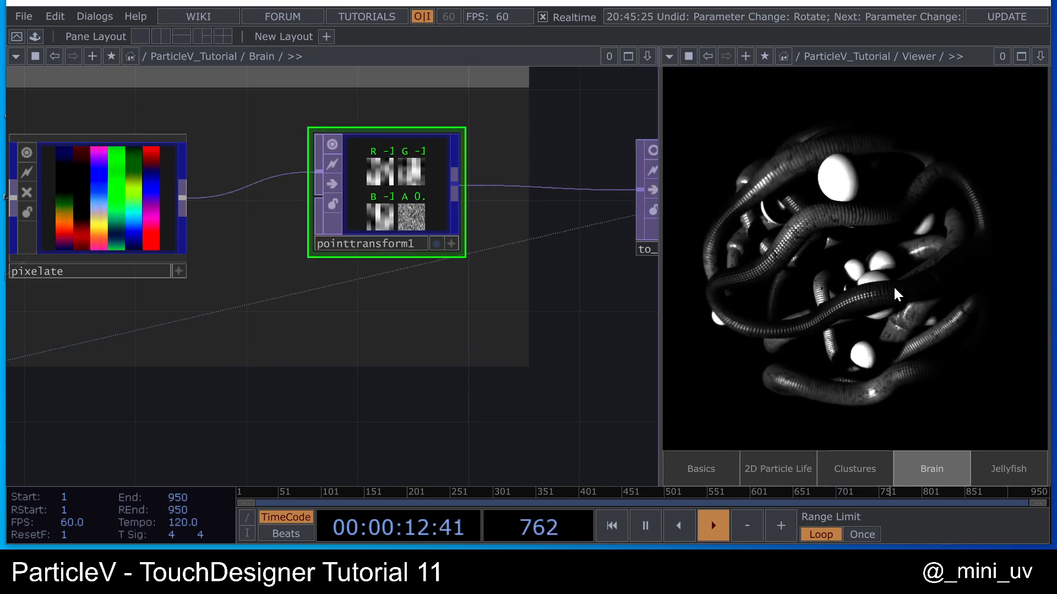
- Bypass the noise6 operator in the chain that feeds the color null of the ParticleV container
{"action": "scroll", "coordinate": [231, 308], "scroll_direction": "down", "scroll_amount": 5}
{"action": "left_click_drag", "start_coordinate": [232, 331], "coordinate": [394, 305]}
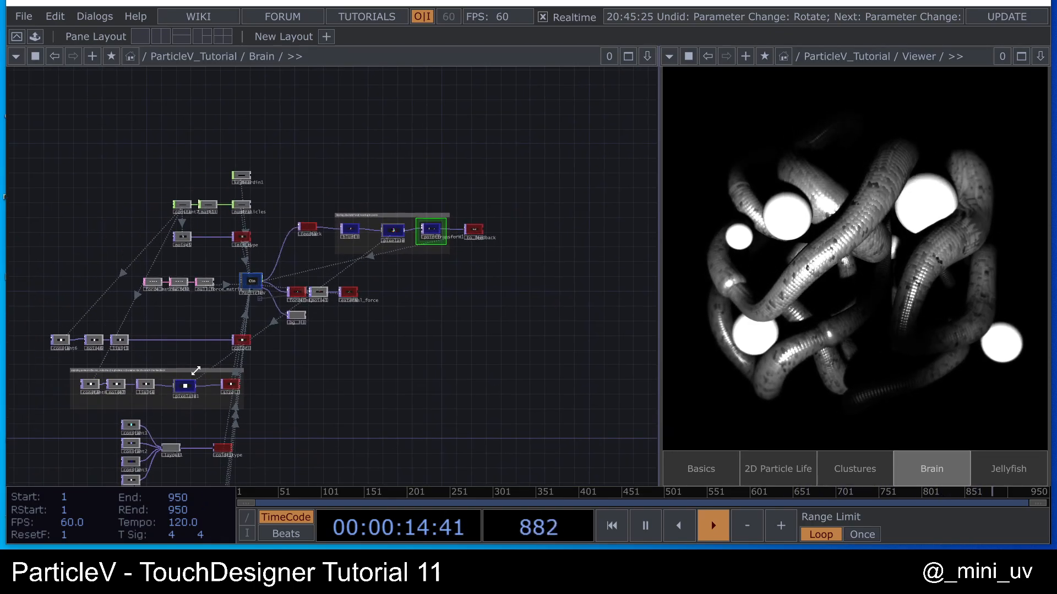
{"action": "scroll", "coordinate": [188, 367], "scroll_direction": "up", "scroll_amount": 4}
{"action": "left_click_drag", "start_coordinate": [168, 333], "coordinate": [253, 325]}
{"action": "scroll", "coordinate": [401, 302], "scroll_direction": "up", "scroll_amount": 3}
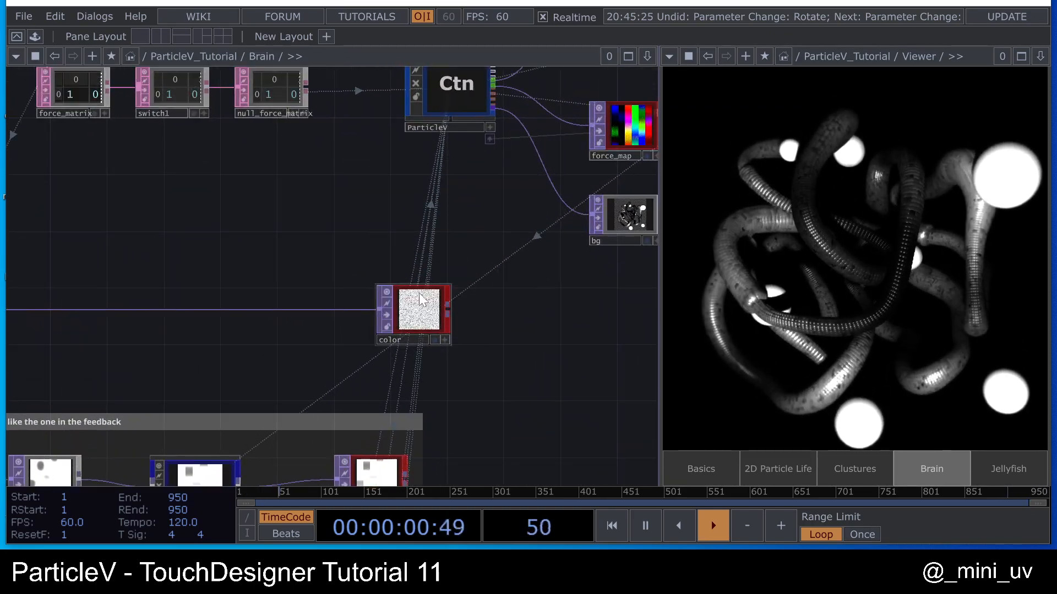
{"action": "left_click", "coordinate": [413, 309]}
{"action": "scroll", "coordinate": [412, 308], "scroll_direction": "down", "scroll_amount": 3}
{"action": "scroll", "coordinate": [245, 242], "scroll_direction": "up", "scroll_amount": 4}
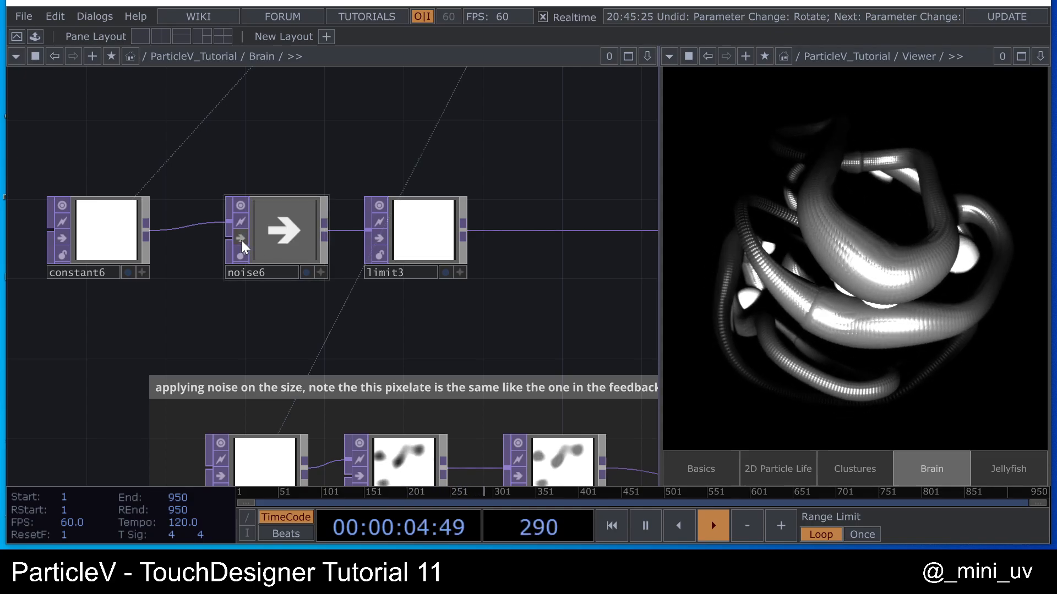
{"action": "left_click", "coordinate": [241, 240]}
{"action": "left_click", "coordinate": [242, 240]}
{"action": "scroll", "coordinate": [227, 253], "scroll_direction": "down", "scroll_amount": 4}
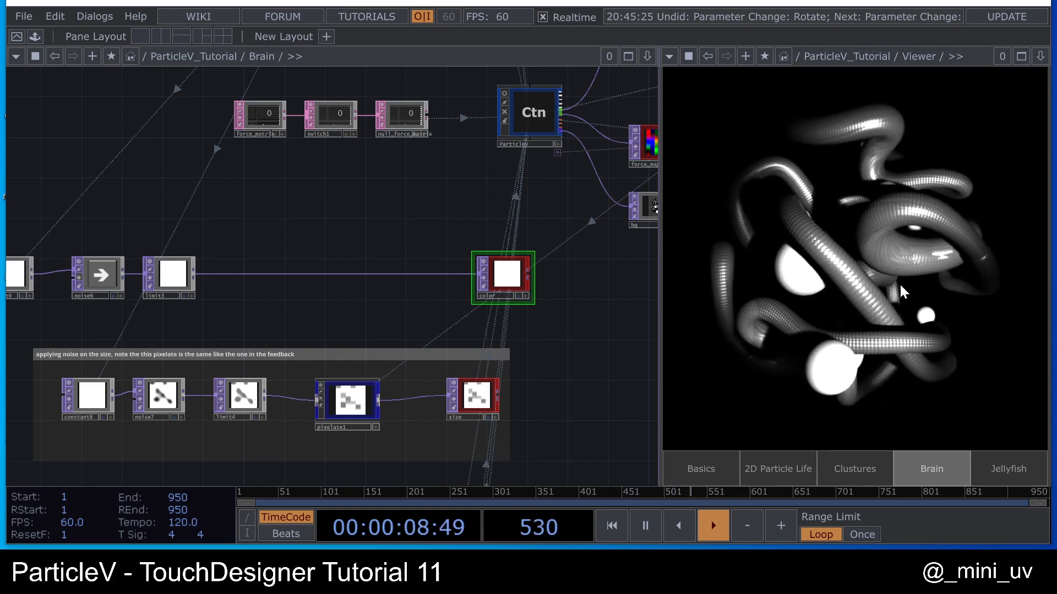
- Check the Pixelate parameters of pixelate1 in the chain that applies noise to the particle size
{"action": "left_click_drag", "start_coordinate": [223, 244], "coordinate": [95, 125]}
{"action": "scroll", "coordinate": [241, 281], "scroll_direction": "up", "scroll_amount": 4}
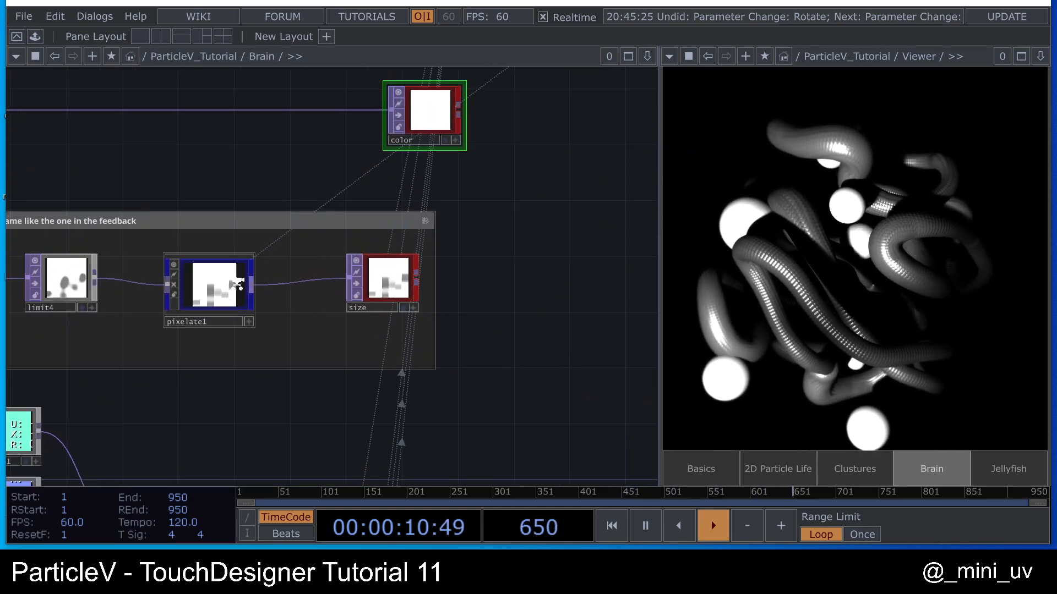
{"action": "left_click", "coordinate": [200, 256]}
{"action": "key", "text": "p"}
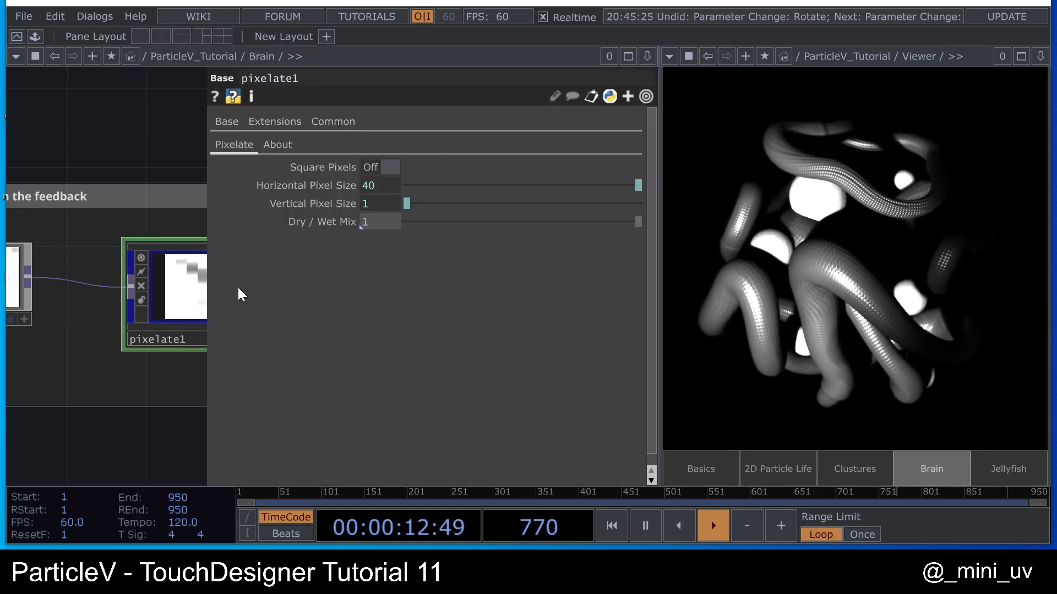
{"action": "key", "text": "p"}
{"action": "scroll", "coordinate": [212, 274], "scroll_direction": "down", "scroll_amount": 5}
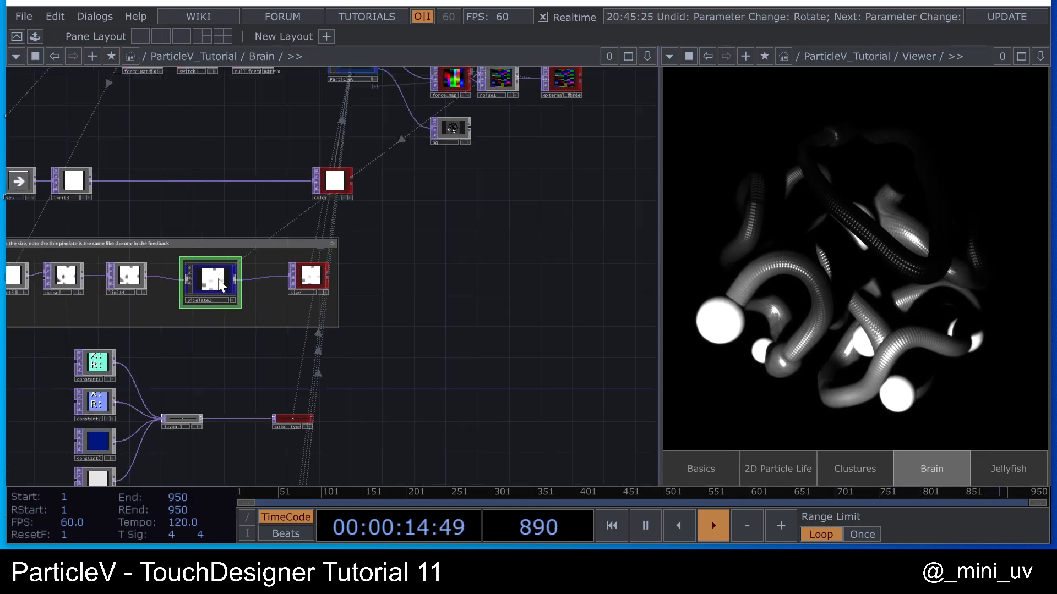
- Review noise7's Noise settings and the expression behind its Z translation in the size chain
{"action": "scroll", "coordinate": [88, 270], "scroll_direction": "up", "scroll_amount": 3}
{"action": "left_click", "coordinate": [60, 287]}
{"action": "key", "text": "p"}
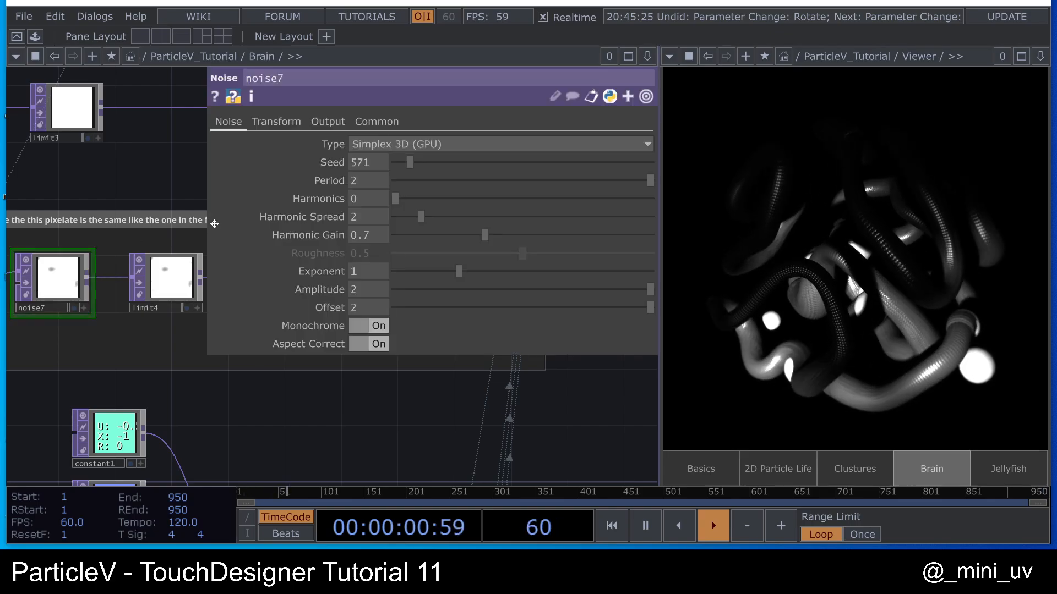
{"action": "left_click_drag", "start_coordinate": [156, 183], "coordinate": [269, 195]}
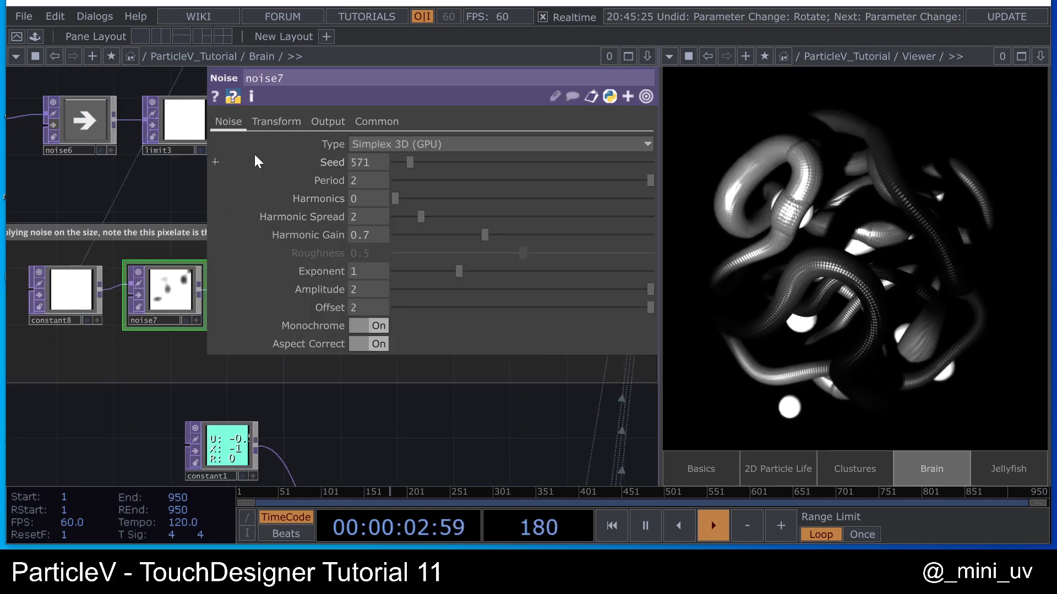
{"action": "left_click", "coordinate": [276, 121]}
{"action": "left_click", "coordinate": [597, 182]}
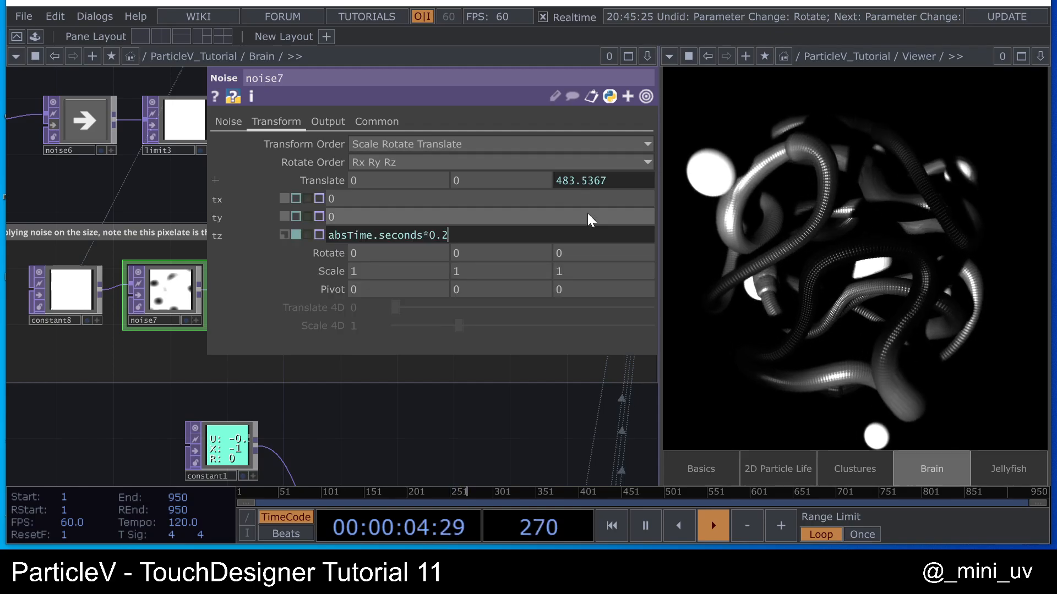
{"action": "left_click", "coordinate": [74, 204]}
{"action": "key", "text": "p"}
- Trace pixelate1 back to the feedback chain and check the parameters of the pixelate operator there
{"action": "left_click_drag", "start_coordinate": [209, 212], "coordinate": [120, 233]}
{"action": "left_click", "coordinate": [326, 314]}
{"action": "scroll", "coordinate": [326, 314], "scroll_direction": "down", "scroll_amount": 5}
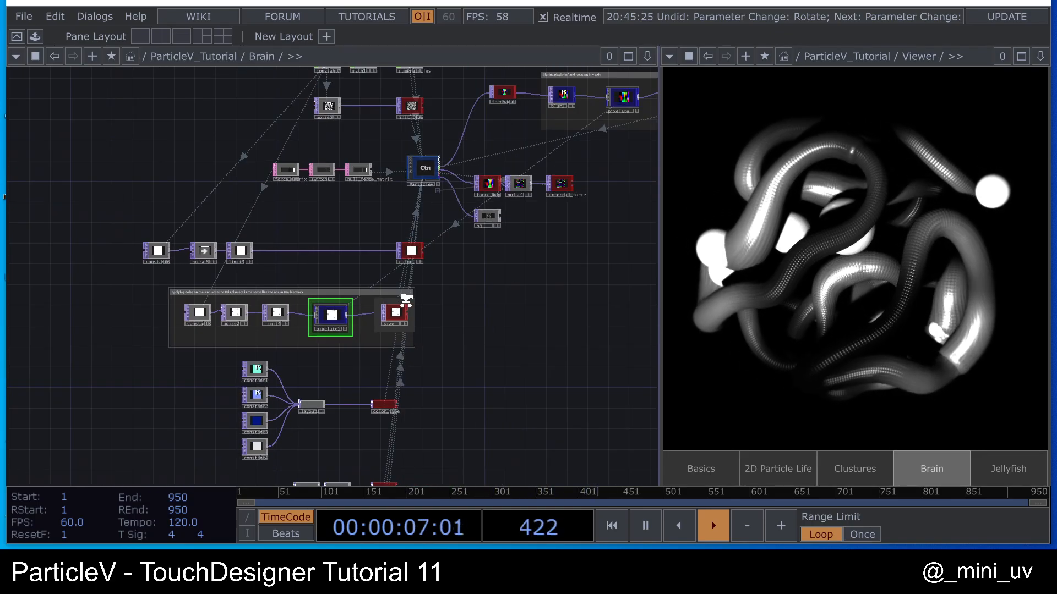
{"action": "scroll", "coordinate": [426, 313], "scroll_direction": "up", "scroll_amount": 5}
{"action": "left_click_drag", "start_coordinate": [344, 316], "coordinate": [344, 335]}
{"action": "scroll", "coordinate": [344, 339], "scroll_direction": "down", "scroll_amount": 5}
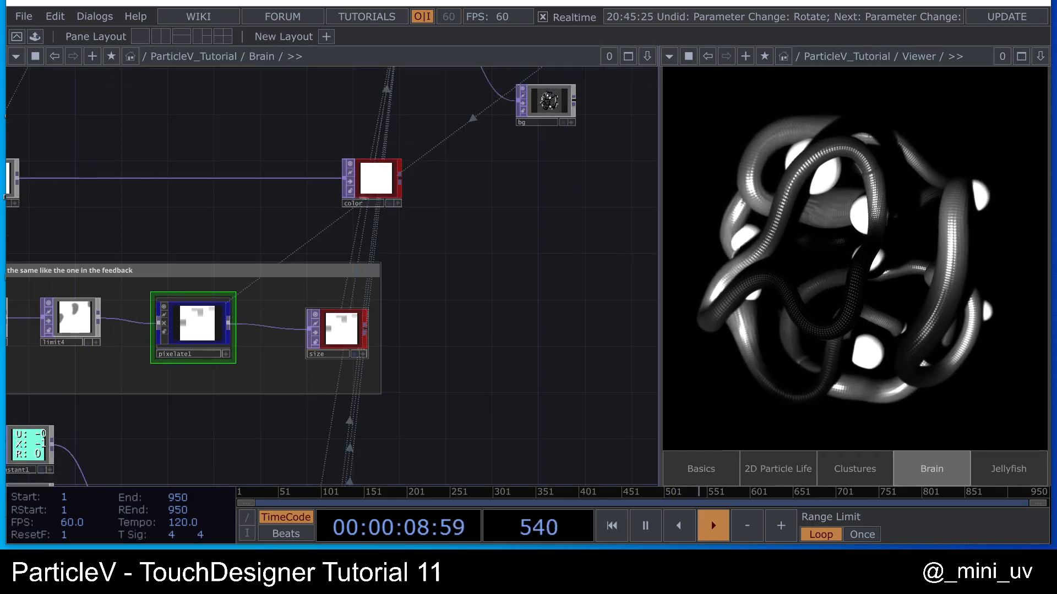
{"action": "left_click_drag", "start_coordinate": [417, 342], "coordinate": [299, 388]}
{"action": "left_click_drag", "start_coordinate": [522, 135], "coordinate": [479, 209]}
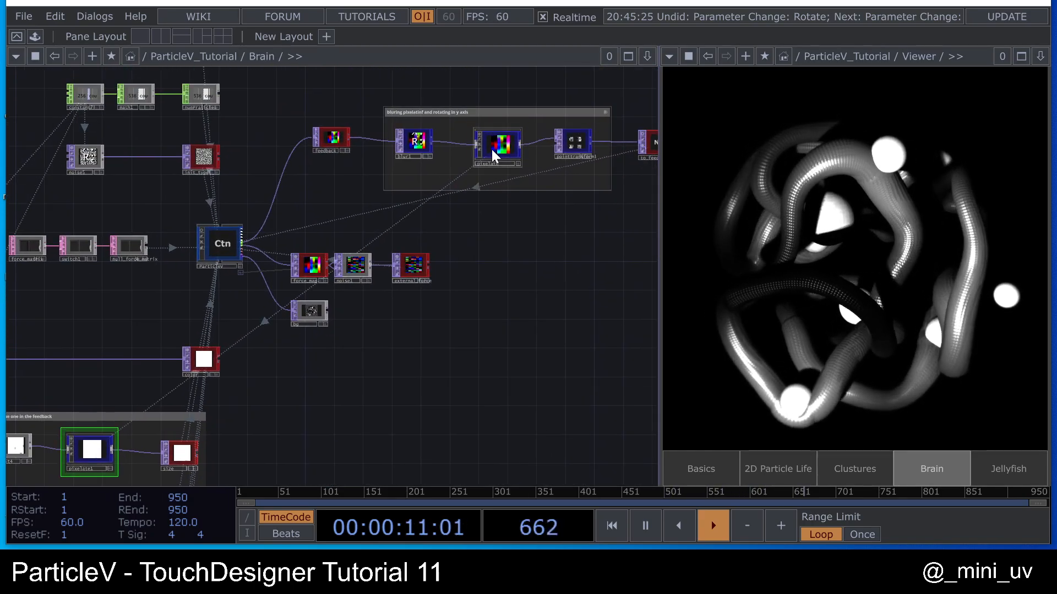
{"action": "left_click", "coordinate": [491, 149]}
{"action": "key", "text": "p"}
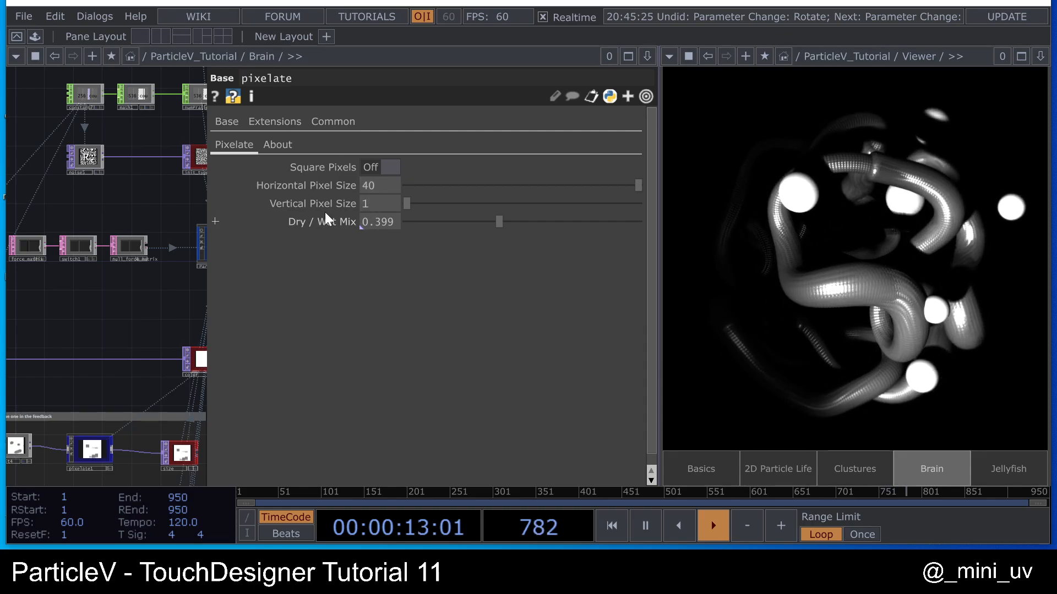
- Compare the Dry / Wet Mix of pixelate1 in the size chain with that of the feedback pixelate operator
{"action": "left_click_drag", "start_coordinate": [100, 403], "coordinate": [100, 366]}
{"action": "left_click", "coordinate": [89, 413]}
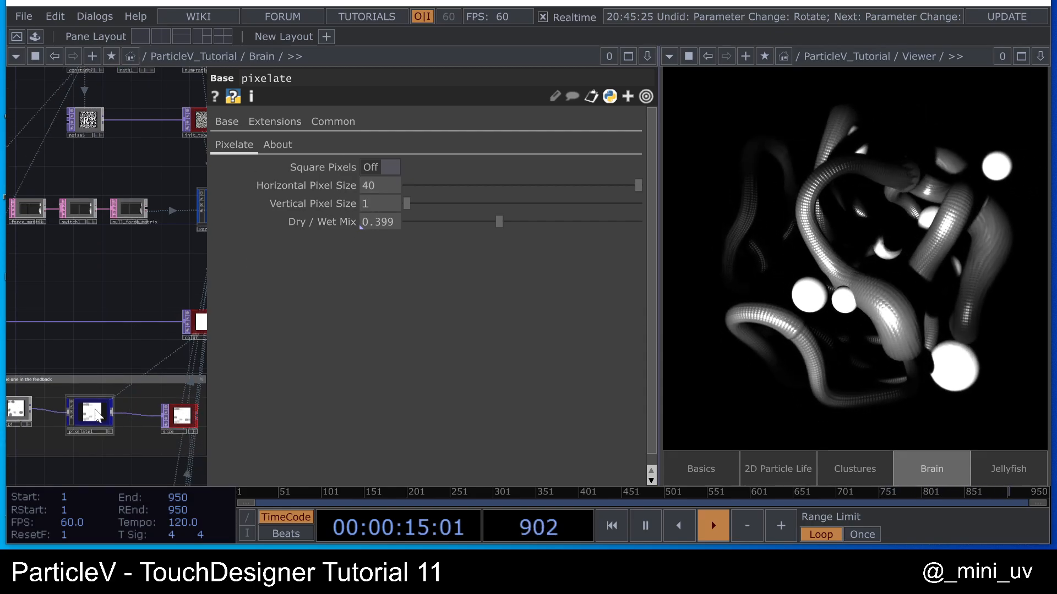
{"action": "key", "text": "p"}
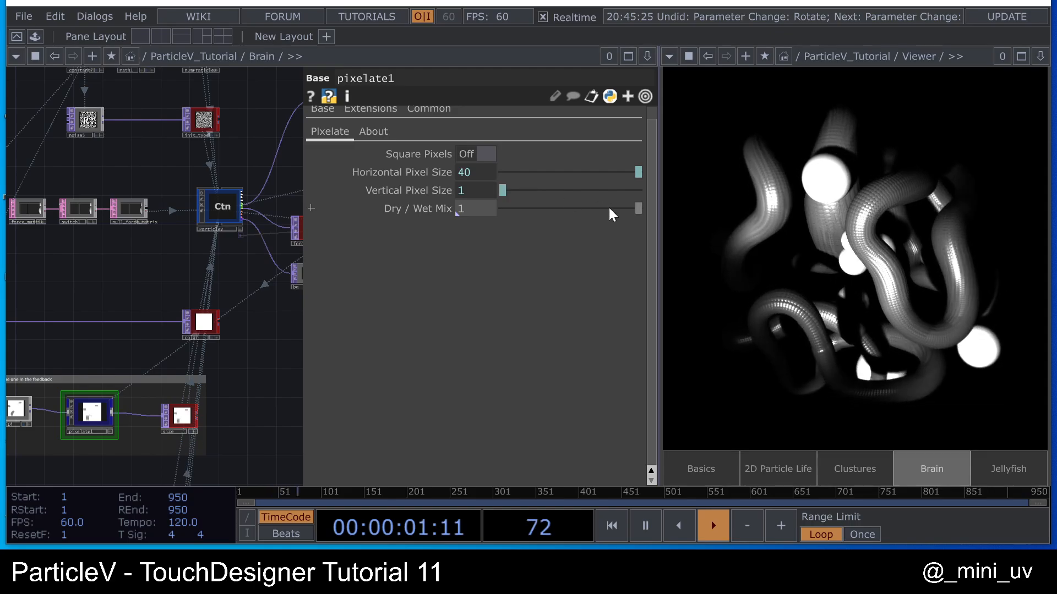
{"action": "left_click_drag", "start_coordinate": [609, 207], "coordinate": [636, 258]}
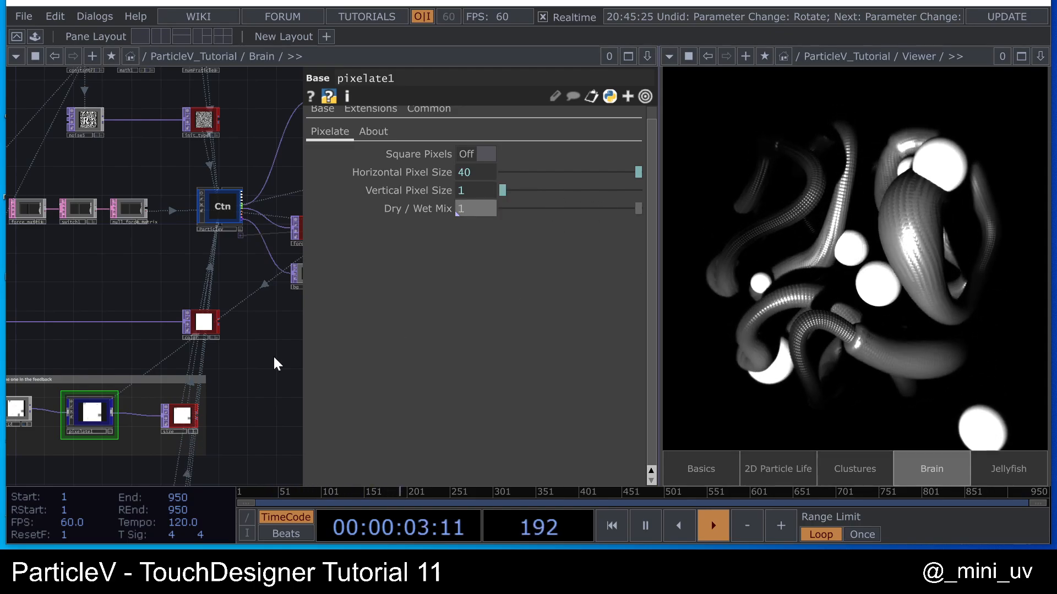
{"action": "key", "text": "p"}
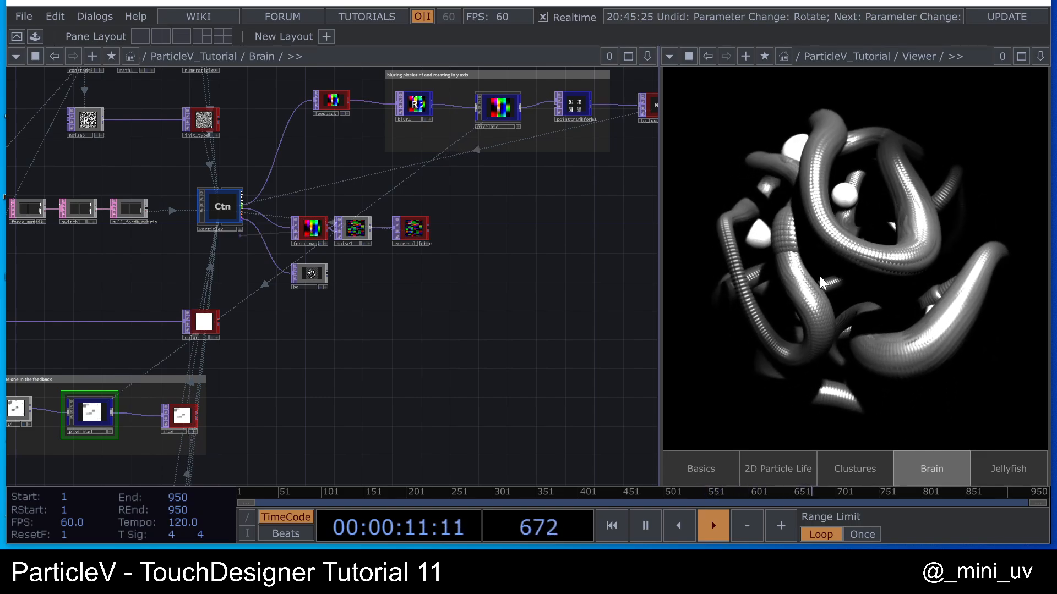
- Try a Dry / Wet Mix of 0 on pixelate1 in the size chain and restore it to 1
{"action": "left_click_drag", "start_coordinate": [376, 345], "coordinate": [395, 305]}
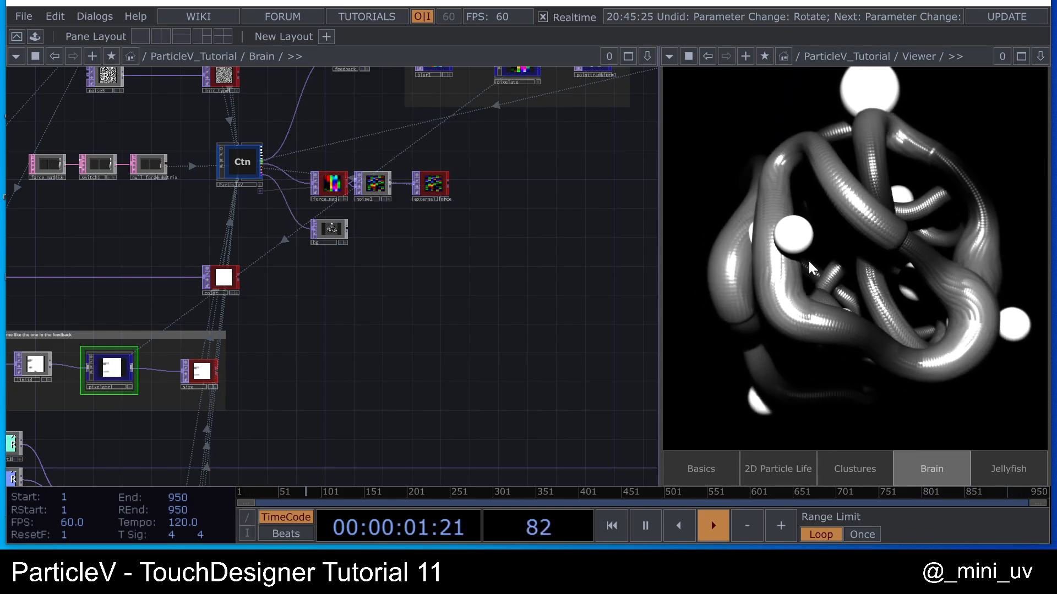
{"action": "key", "text": "p"}
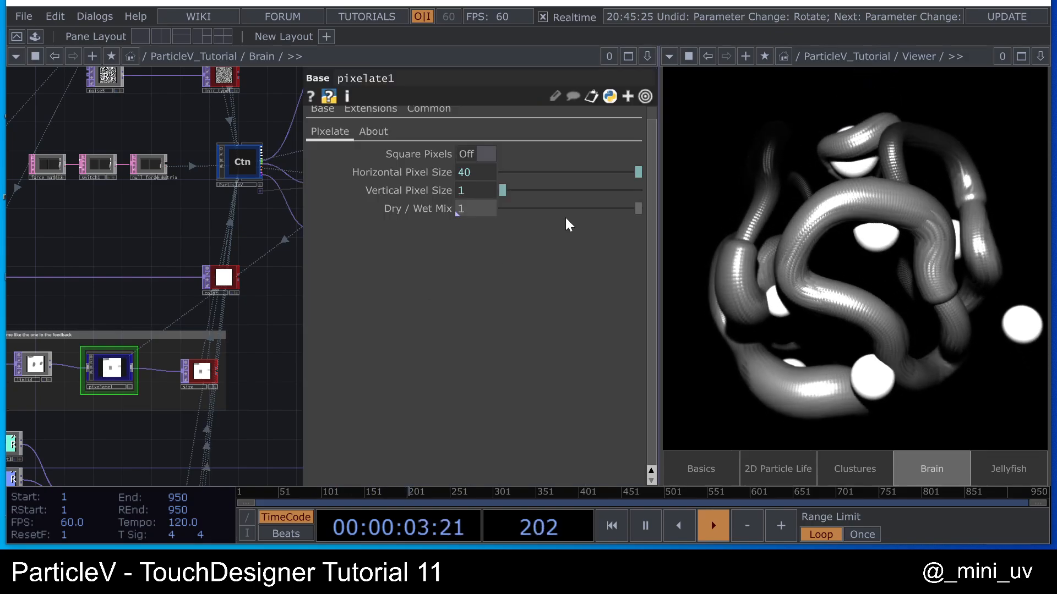
{"action": "left_click_drag", "start_coordinate": [566, 215], "coordinate": [357, 231]}
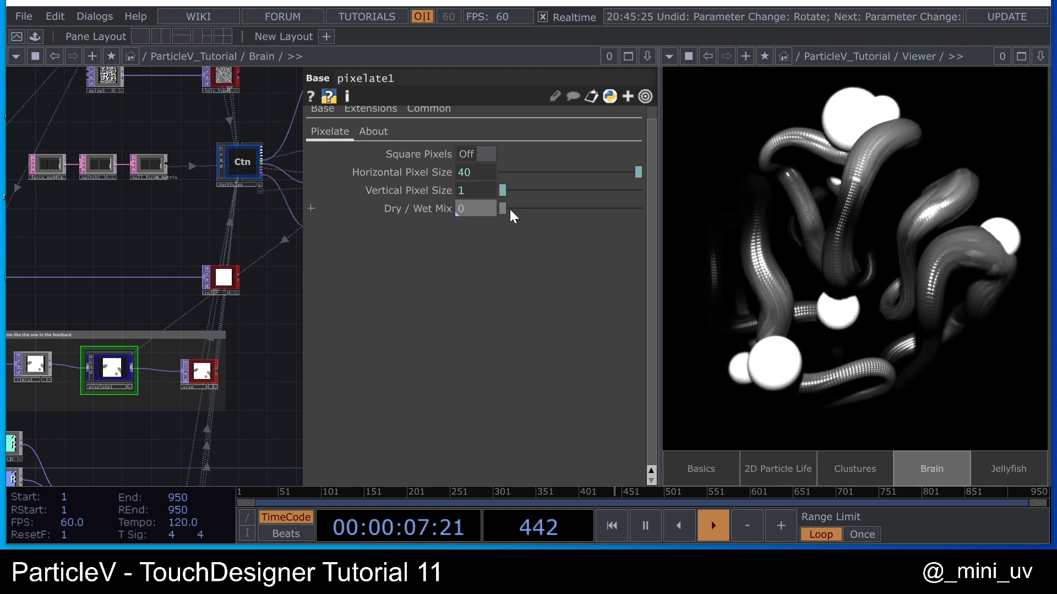
{"action": "left_click_drag", "start_coordinate": [510, 210], "coordinate": [641, 215]}
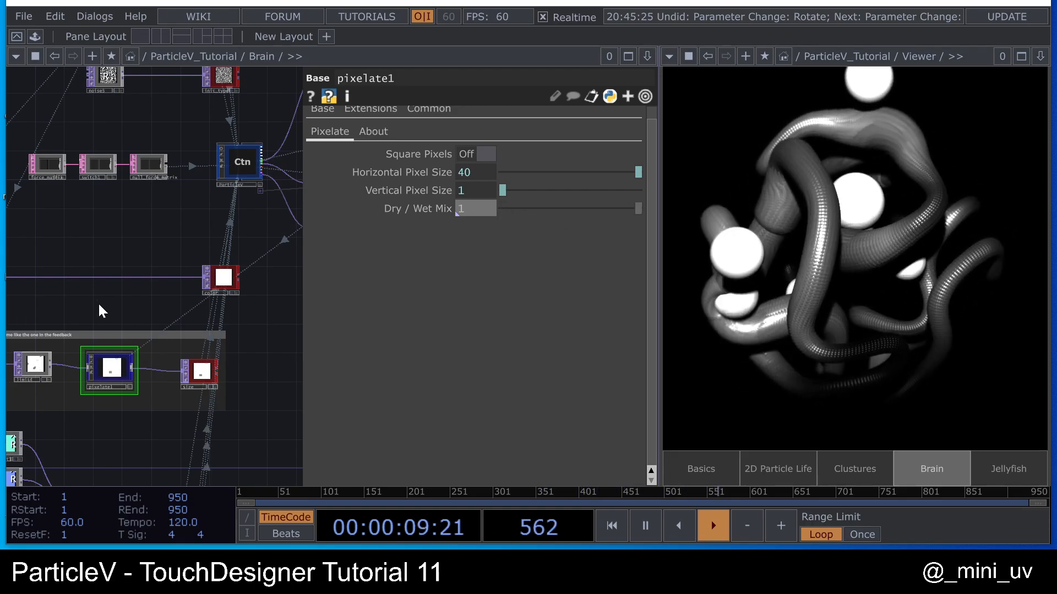
{"action": "left_click_drag", "start_coordinate": [97, 303], "coordinate": [164, 263]}
{"action": "scroll", "coordinate": [93, 353], "scroll_direction": "up", "scroll_amount": 3}
{"action": "key", "text": "p"}
- Lower the Dry / Wet Mix of the pixelate operator in the Brain feedback chain
{"action": "scroll", "coordinate": [166, 275], "scroll_direction": "down", "scroll_amount": 1}
{"action": "scroll", "coordinate": [166, 273], "scroll_direction": "down", "scroll_amount": 3}
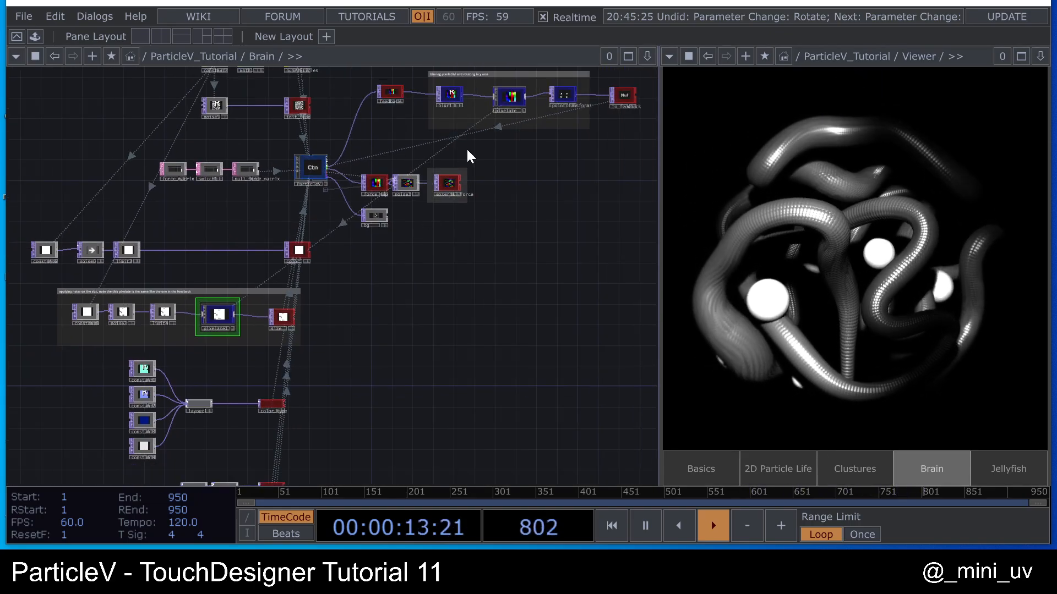
{"action": "left_click", "coordinate": [514, 106]}
{"action": "key", "text": "p"}
{"action": "left_click_drag", "start_coordinate": [553, 224], "coordinate": [520, 233]}
{"action": "key", "text": "p"}
{"action": "scroll", "coordinate": [440, 260], "scroll_direction": "right", "scroll_amount": 5}
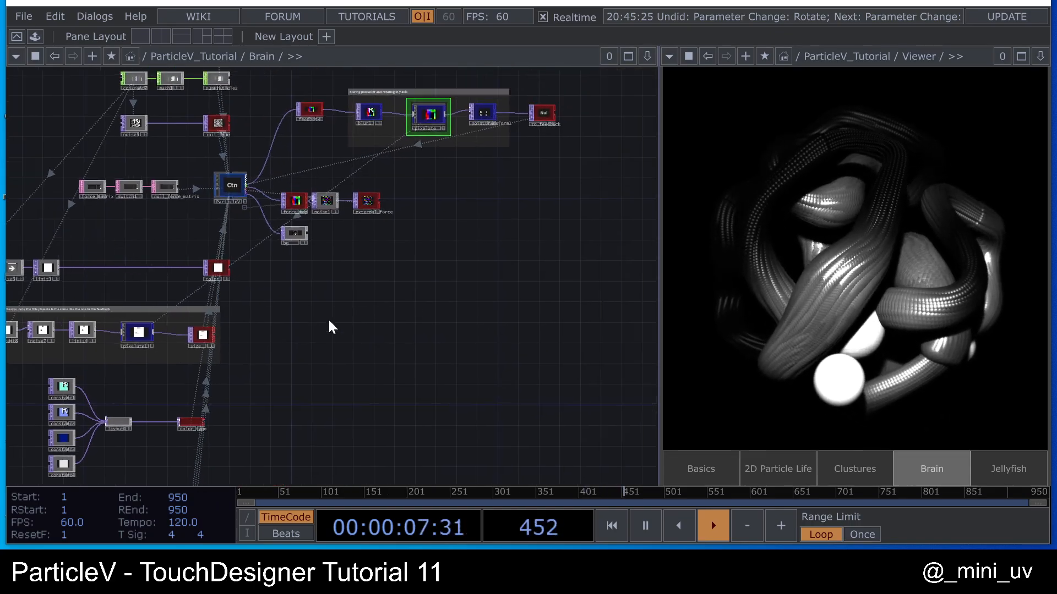
- Turn off Attractors Size Effect in the Attractors settings of the ParticleV container
{"action": "scroll", "coordinate": [420, 288], "scroll_direction": "up", "scroll_amount": 3}
{"action": "scroll", "coordinate": [495, 283], "scroll_direction": "left", "scroll_amount": 5}
{"action": "scroll", "coordinate": [496, 283], "scroll_direction": "up", "scroll_amount": 2}
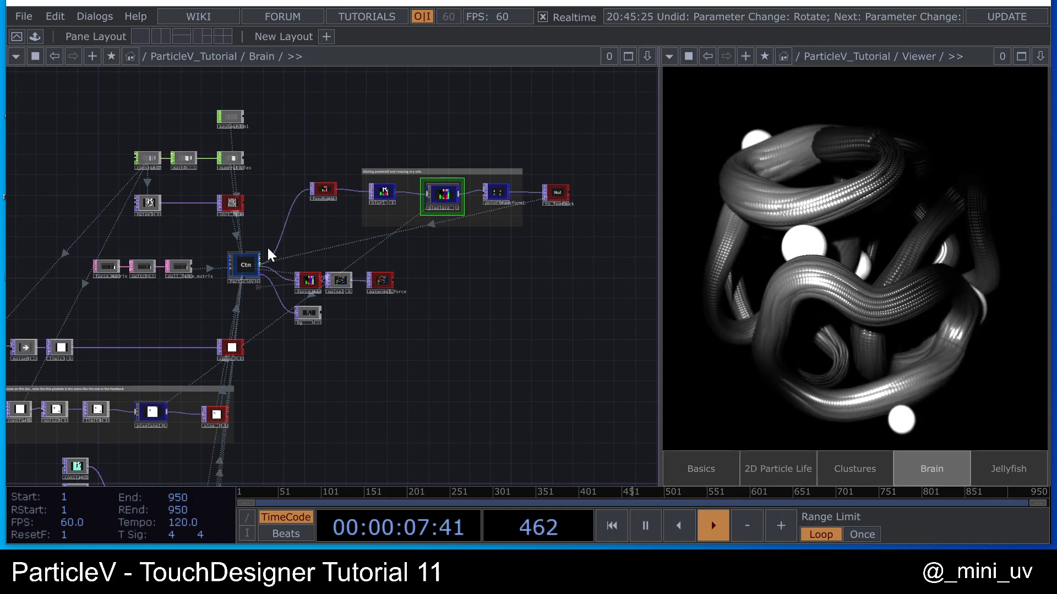
{"action": "left_click", "coordinate": [247, 261]}
{"action": "key", "text": "p"}
{"action": "left_click", "coordinate": [240, 145]}
{"action": "scroll", "coordinate": [468, 346], "scroll_direction": "down", "scroll_amount": 10}
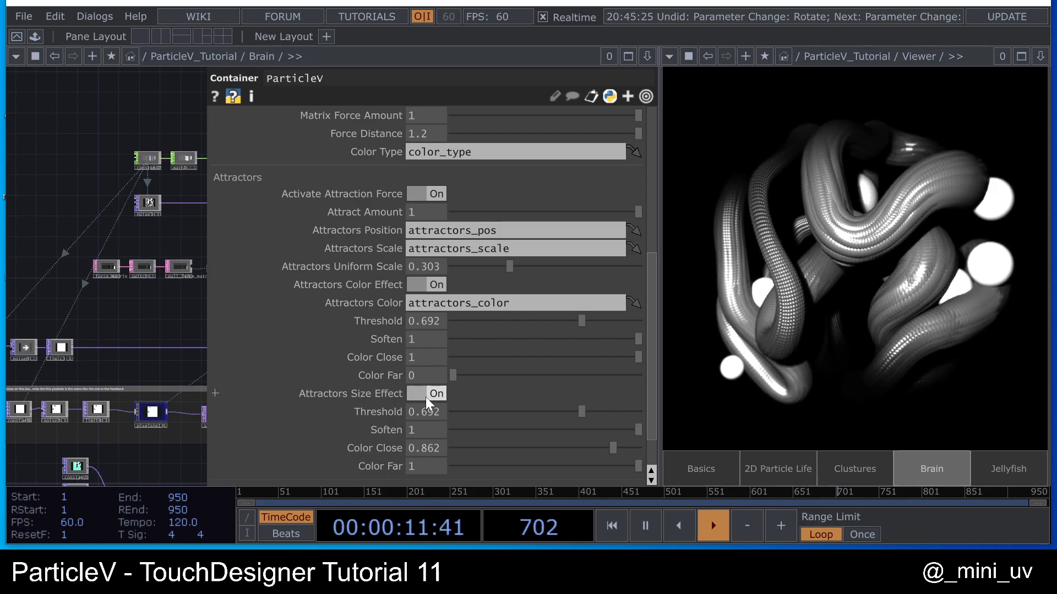
{"action": "left_click", "coordinate": [425, 397]}
{"action": "left_click", "coordinate": [425, 397]}
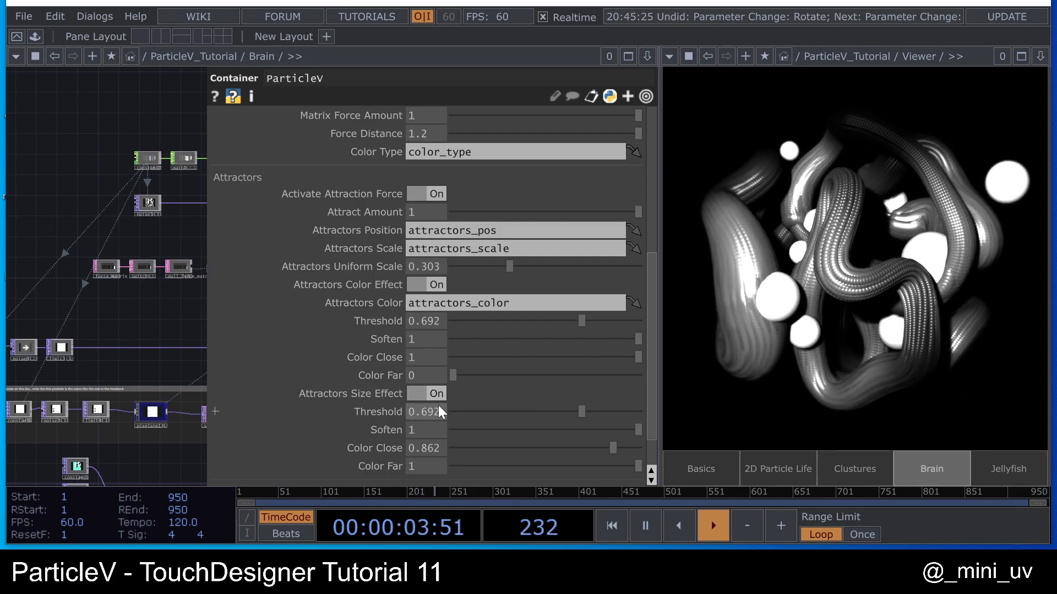
{"action": "left_click", "coordinate": [434, 392]}
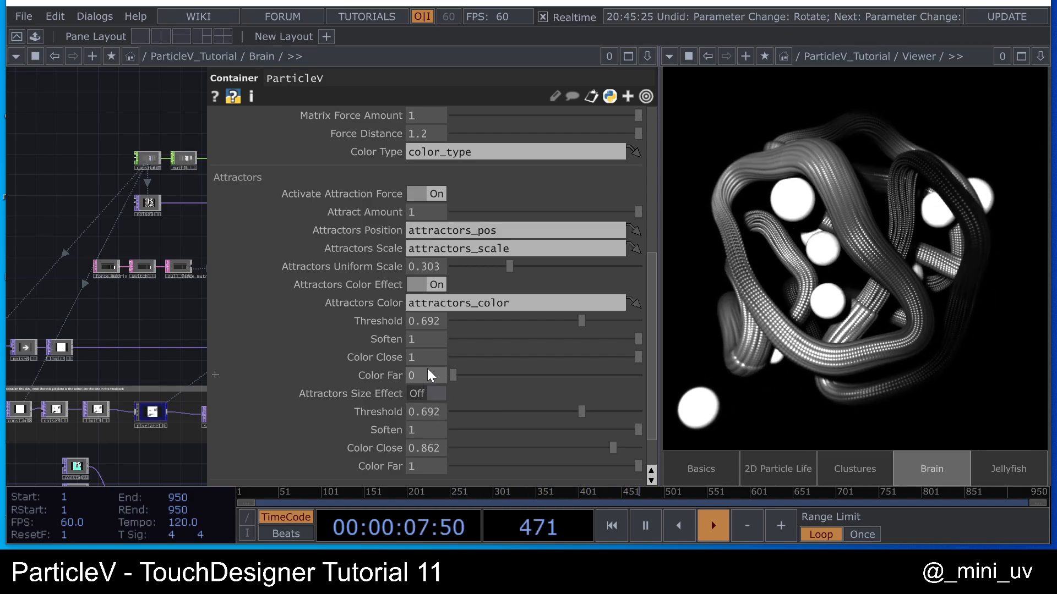
{"action": "key", "text": "p"}
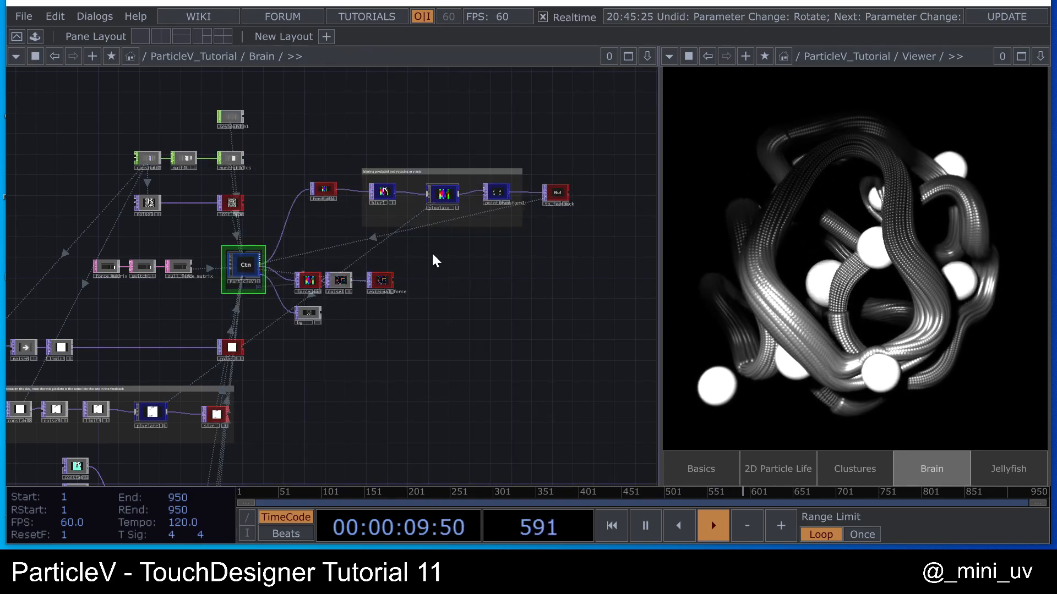
- Examine the overall layout of the Brain network and the chains around its ParticleV container
{"action": "scroll", "coordinate": [431, 252], "scroll_direction": "down", "scroll_amount": 4}
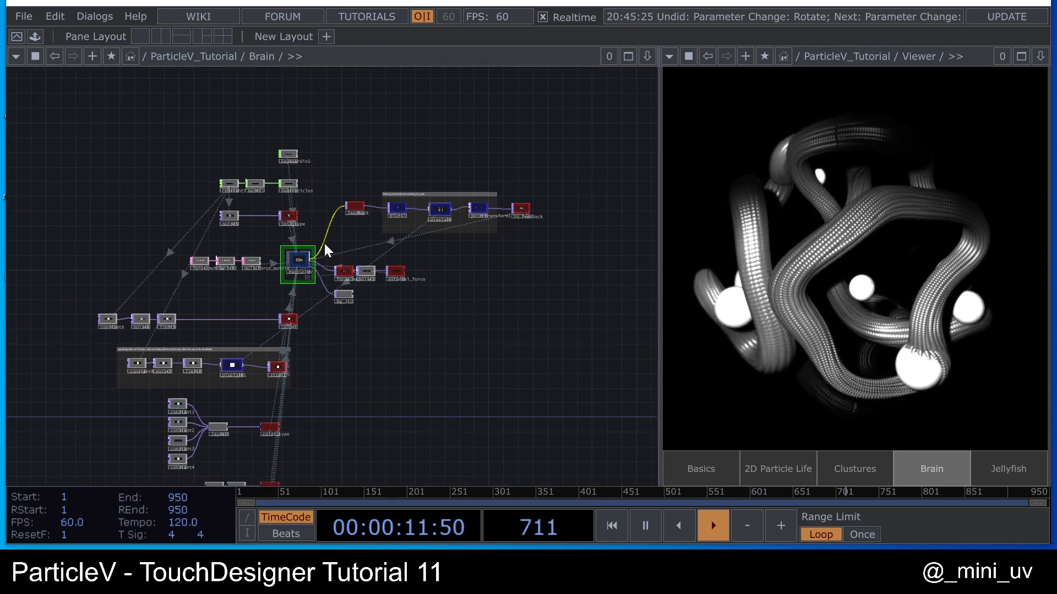
{"action": "left_click_drag", "start_coordinate": [337, 258], "coordinate": [389, 199]}
{"action": "scroll", "coordinate": [380, 215], "scroll_direction": "up", "scroll_amount": 3}
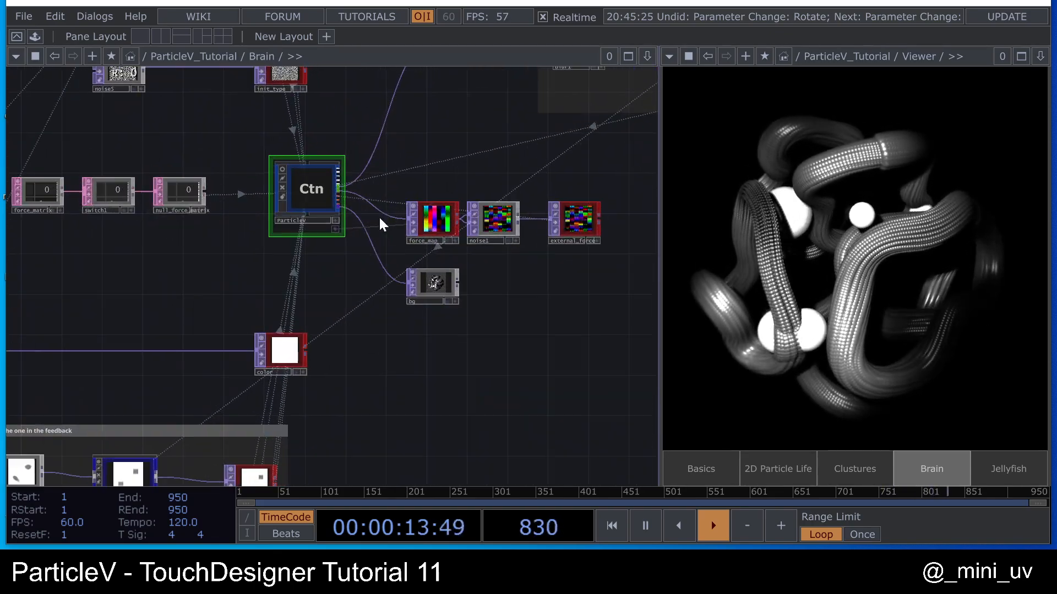
{"action": "scroll", "coordinate": [379, 216], "scroll_direction": "down", "scroll_amount": 2}
{"action": "scroll", "coordinate": [372, 222], "scroll_direction": "down", "scroll_amount": 2}
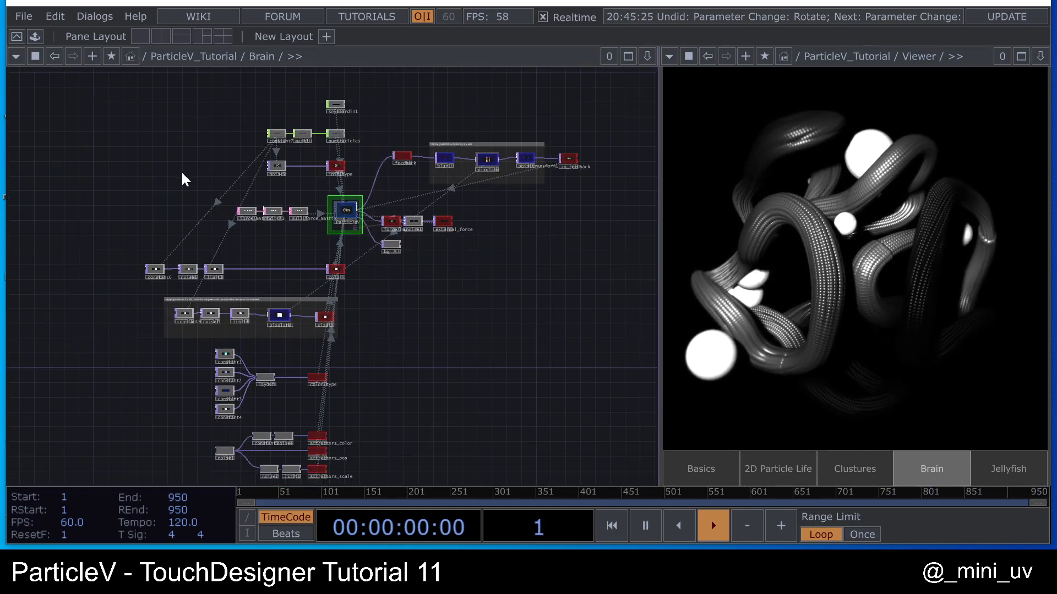
{"action": "scroll", "coordinate": [271, 172], "scroll_direction": "up", "scroll_amount": 1}
{"action": "scroll", "coordinate": [272, 172], "scroll_direction": "up", "scroll_amount": 3}
{"action": "left_click_drag", "start_coordinate": [359, 203], "coordinate": [185, 319]}
{"action": "scroll", "coordinate": [406, 165], "scroll_direction": "down", "scroll_amount": 1}
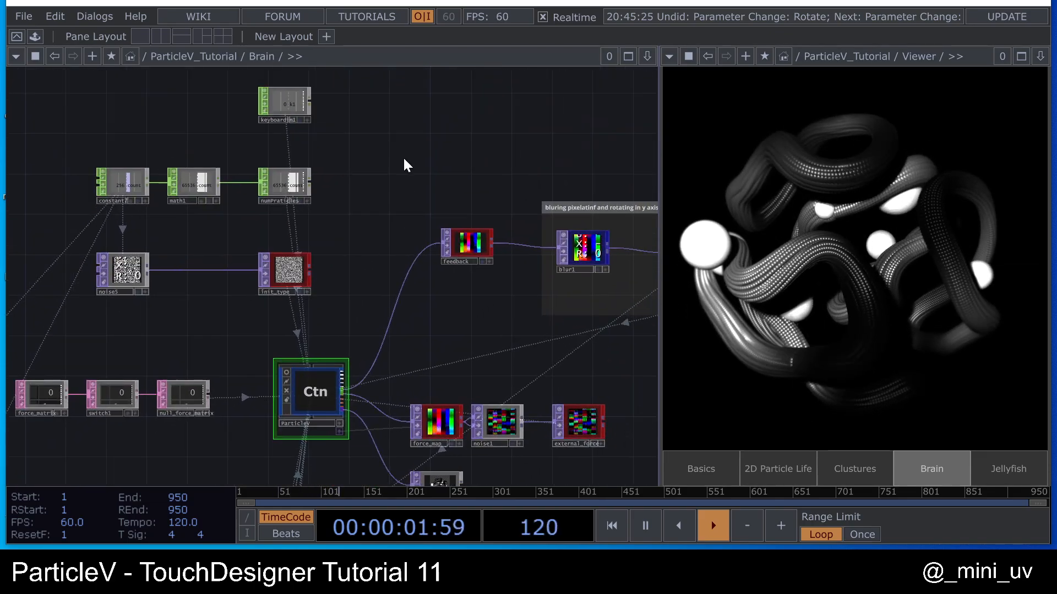
{"action": "left_click_drag", "start_coordinate": [406, 165], "coordinate": [283, 158]}
{"action": "scroll", "coordinate": [481, 295], "scroll_direction": "down", "scroll_amount": 4}
{"action": "scroll", "coordinate": [556, 303], "scroll_direction": "down", "scroll_amount": 2}
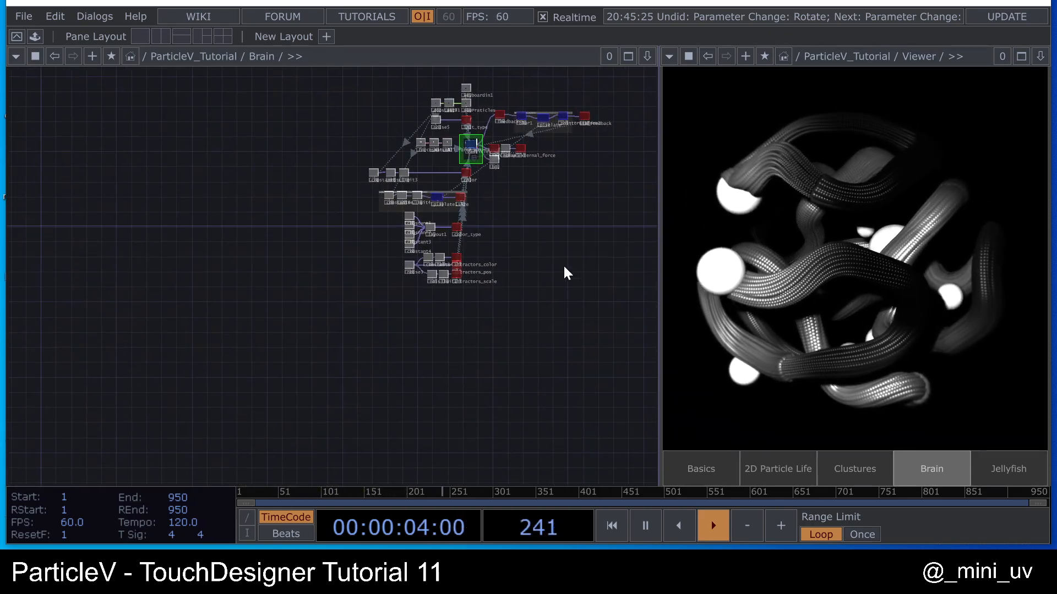
- Leave the Brain network for the ParticleV_Tutorial level and show the Jellyfish example in the viewer
{"action": "scroll", "coordinate": [474, 319], "scroll_direction": "up", "scroll_amount": 2}
{"action": "scroll", "coordinate": [386, 322], "scroll_direction": "down", "scroll_amount": 4}
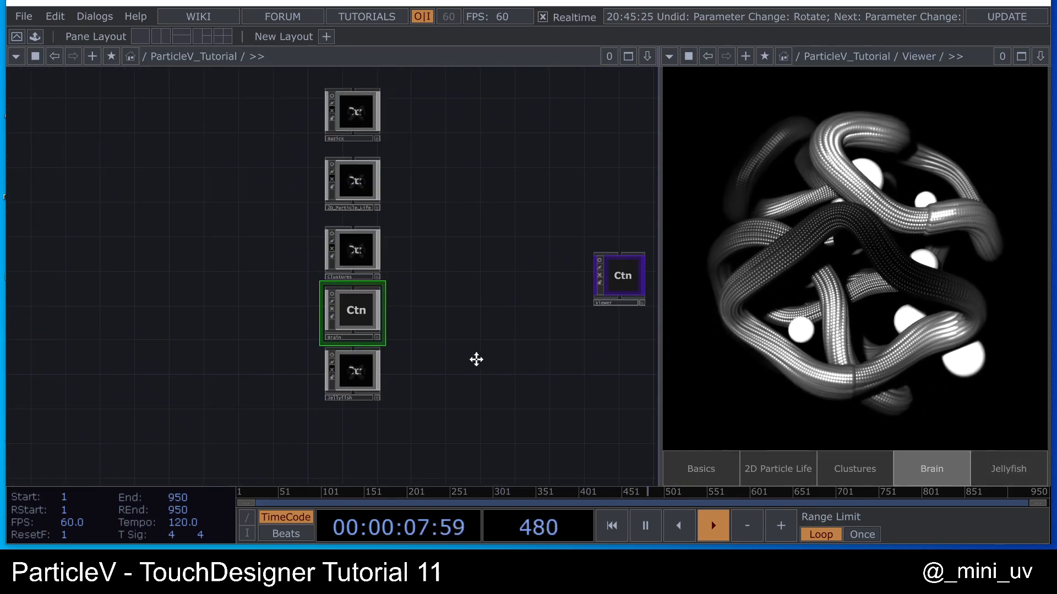
{"action": "left_click_drag", "start_coordinate": [474, 359], "coordinate": [443, 302]}
{"action": "left_click", "coordinate": [1008, 468]}
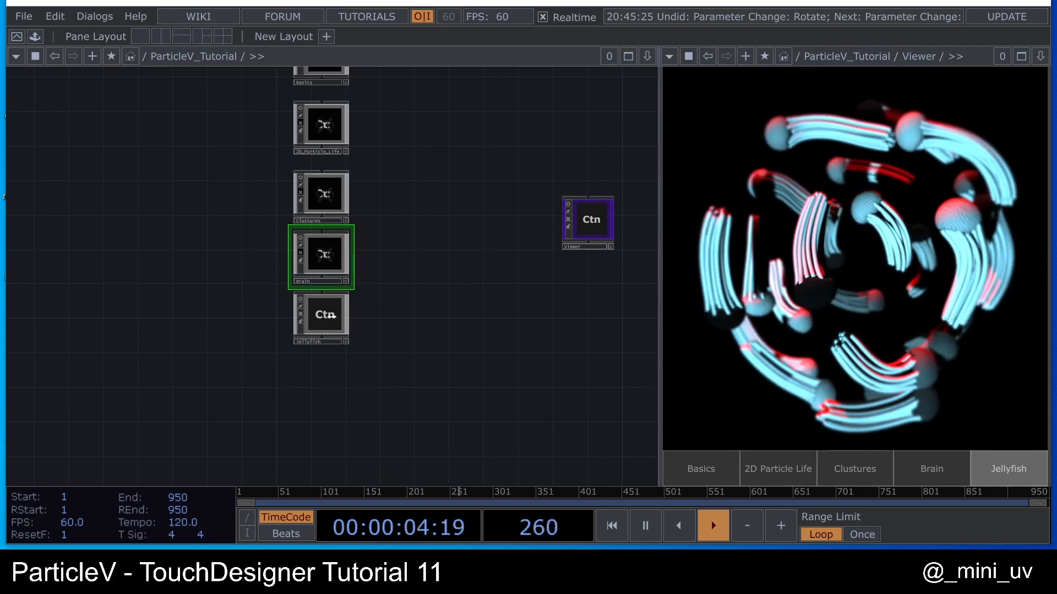
{"action": "left_click_drag", "start_coordinate": [476, 314], "coordinate": [537, 312]}
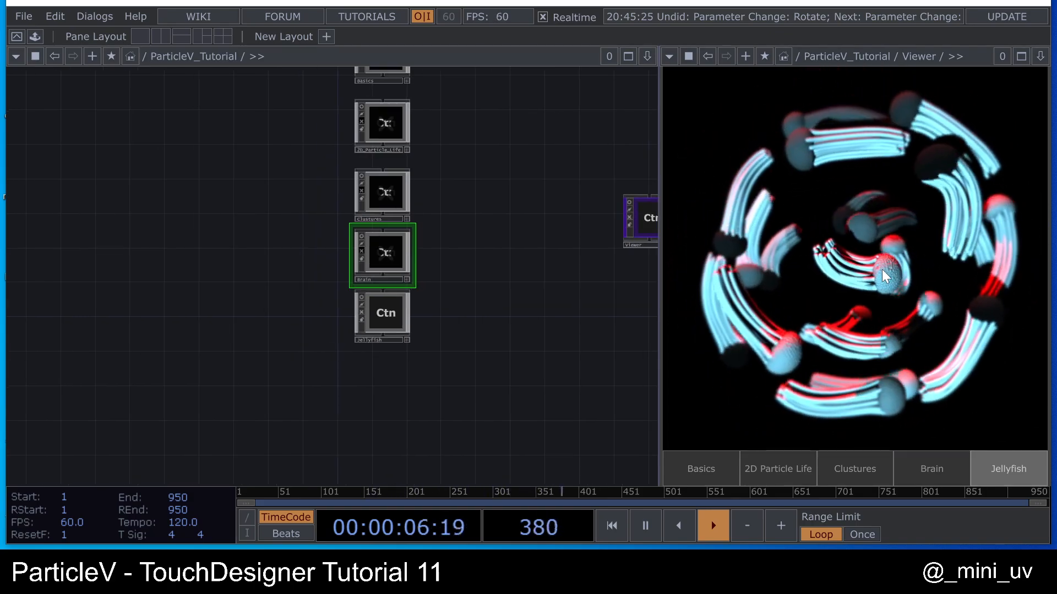
- Enter the Jellyfish network and examine the feedback chain leading out of its ParticleV container
{"action": "scroll", "coordinate": [312, 311], "scroll_direction": "up", "scroll_amount": 5}
{"action": "scroll", "coordinate": [312, 348], "scroll_direction": "up", "scroll_amount": 4}
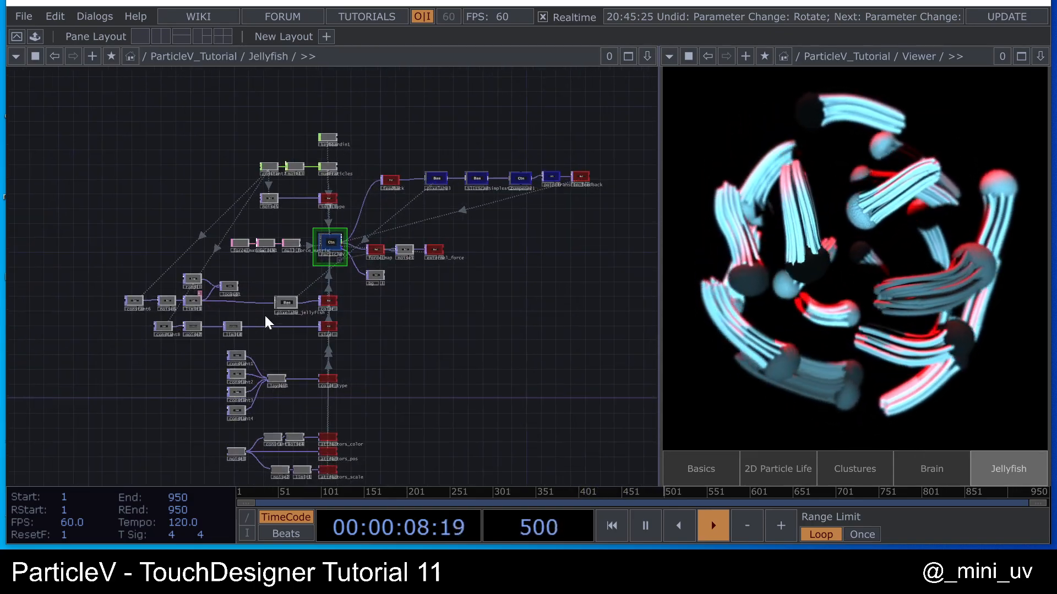
{"action": "scroll", "coordinate": [326, 271], "scroll_direction": "up", "scroll_amount": 3}
{"action": "left_click_drag", "start_coordinate": [447, 151], "coordinate": [370, 229]}
{"action": "left_click_drag", "start_coordinate": [493, 199], "coordinate": [443, 295]}
{"action": "left_click_drag", "start_coordinate": [523, 274], "coordinate": [502, 305]}
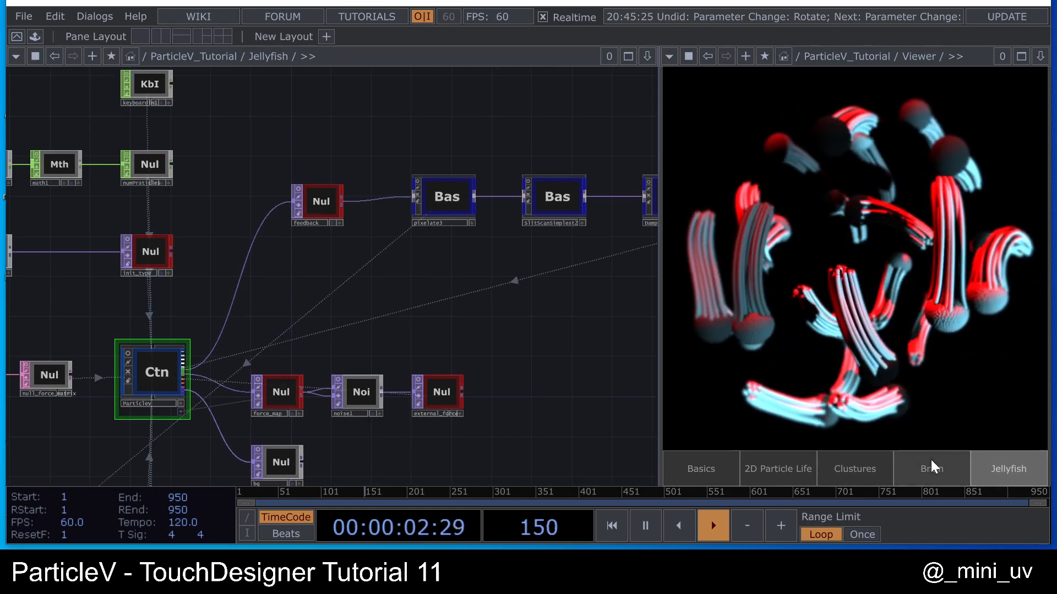
- Examine the feedback chain from the feedback Null through pixelate, slit scan, dampener and Point Transform to to_feedback in the Jellyfish network
{"action": "left_click_drag", "start_coordinate": [493, 270], "coordinate": [420, 285]}
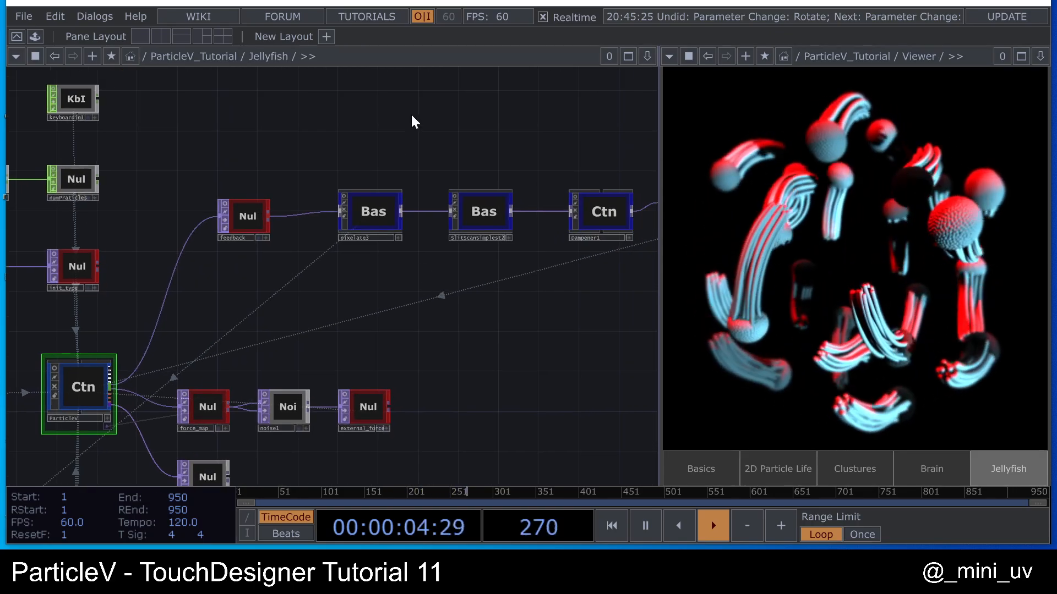
{"action": "left_click_drag", "start_coordinate": [413, 123], "coordinate": [288, 156]}
{"action": "scroll", "coordinate": [275, 152], "scroll_direction": "down", "scroll_amount": 3}
{"action": "right_click_drag", "start_coordinate": [237, 133], "coordinate": [491, 286]}
{"action": "right_click_drag", "start_coordinate": [229, 127], "coordinate": [489, 297]}
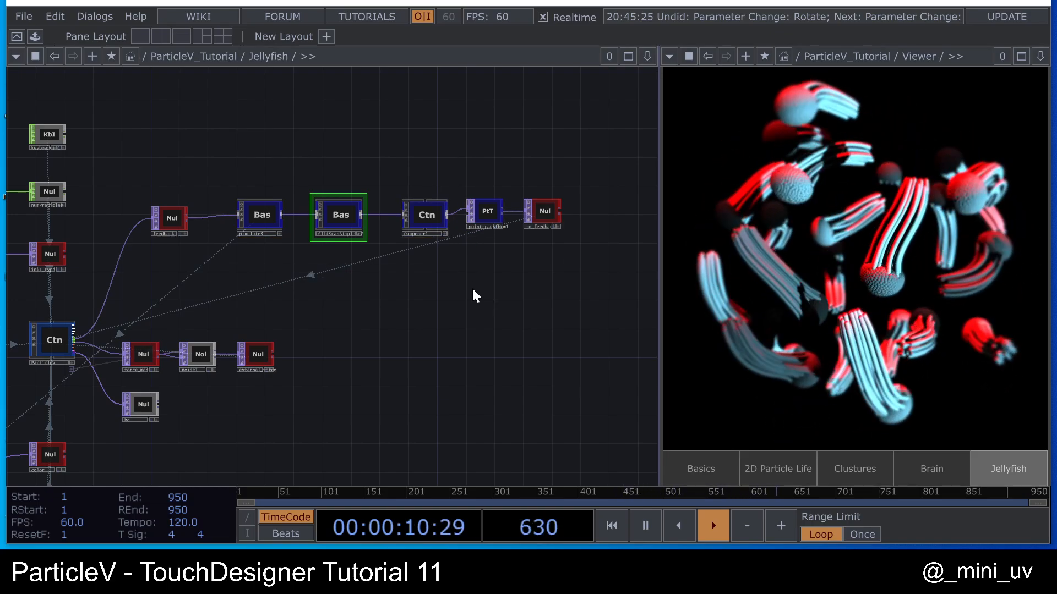
{"action": "scroll", "coordinate": [471, 286], "scroll_direction": "left", "scroll_amount": 3}
{"action": "scroll", "coordinate": [468, 270], "scroll_direction": "down", "scroll_amount": 2}
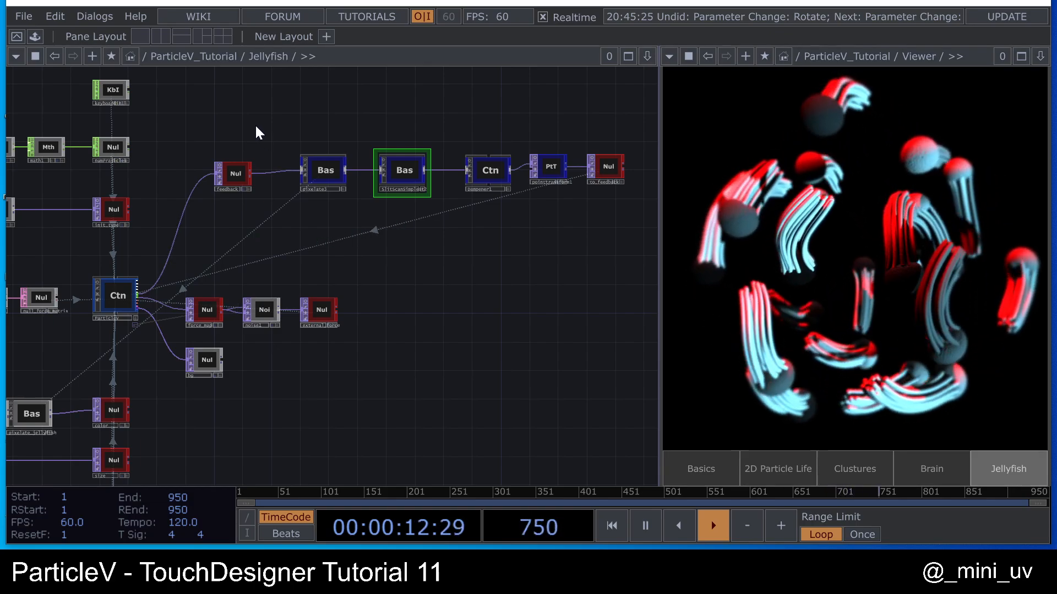
{"action": "right_click_drag", "start_coordinate": [274, 117], "coordinate": [563, 247]}
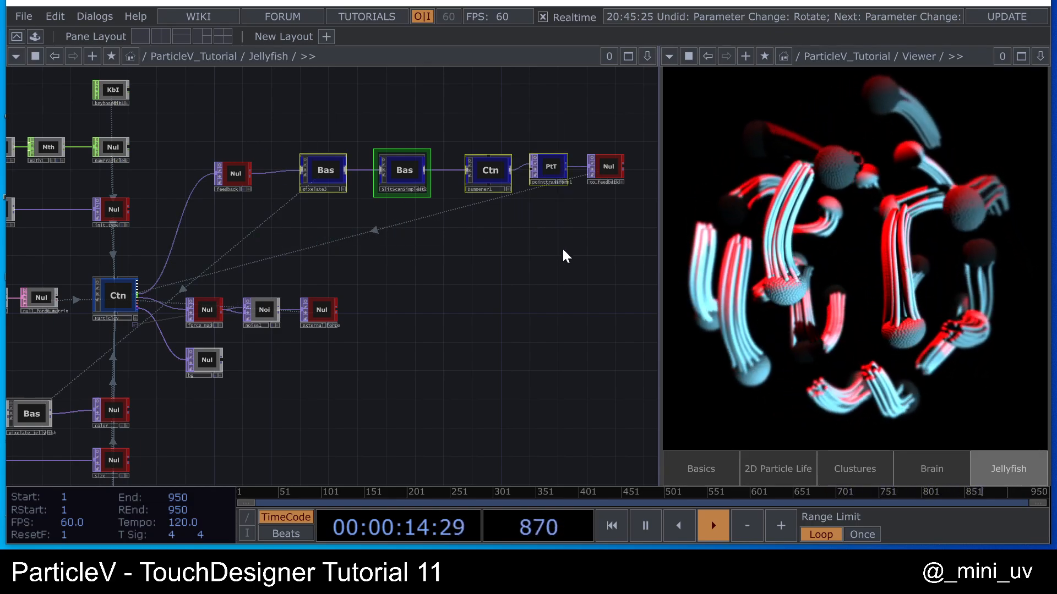
{"action": "left_click", "coordinate": [439, 122]}
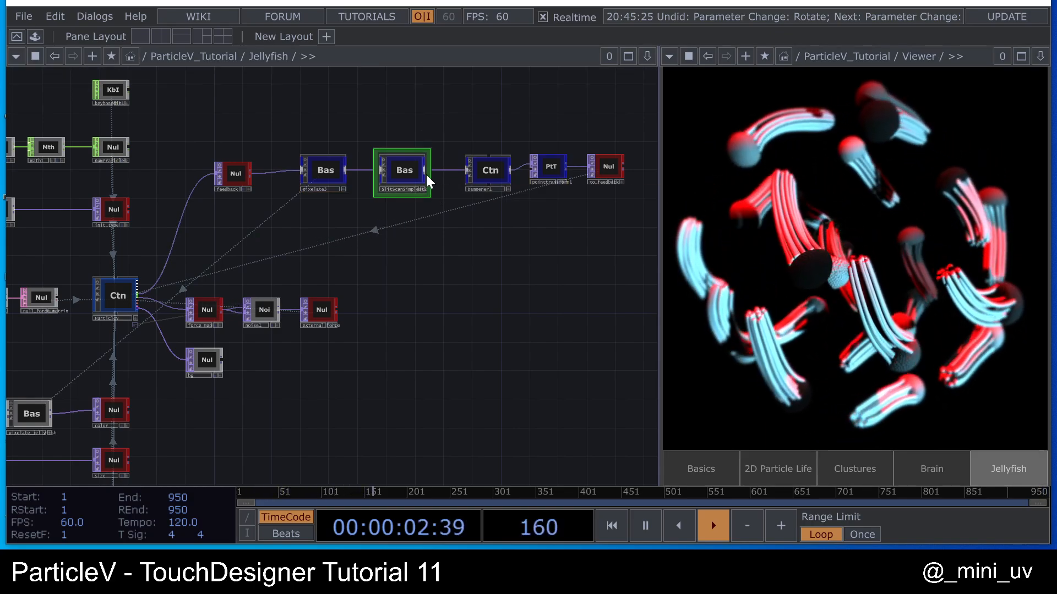
- Add a Ramp TOP in the empty area below the feedback chain
{"action": "key", "text": "Tab"}
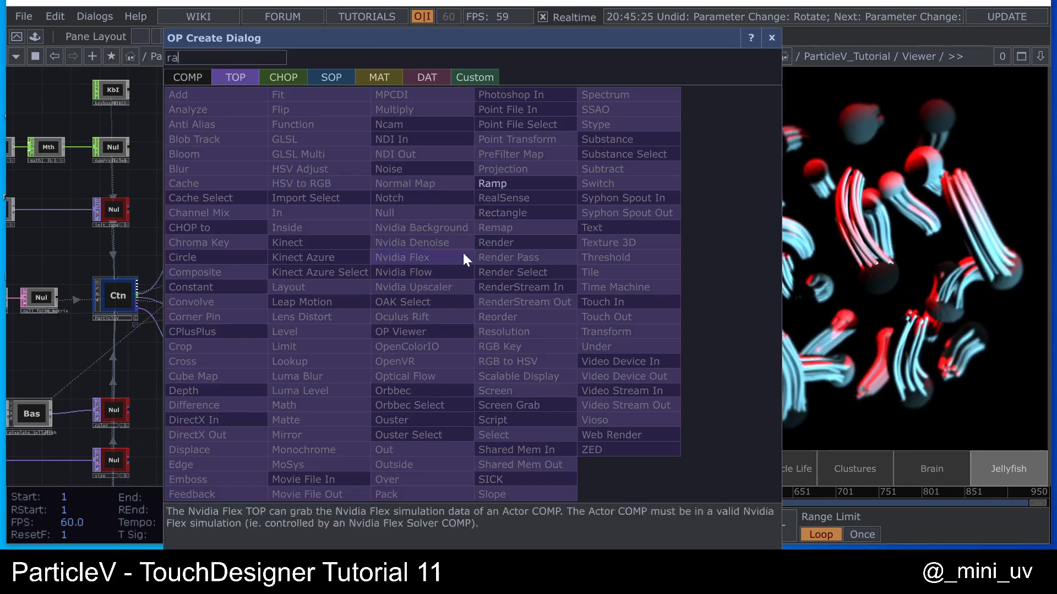
{"action": "left_click", "coordinate": [500, 184]}
{"action": "left_click", "coordinate": [438, 235]}
{"action": "scroll", "coordinate": [438, 236], "scroll_direction": "up", "scroll_amount": 4}
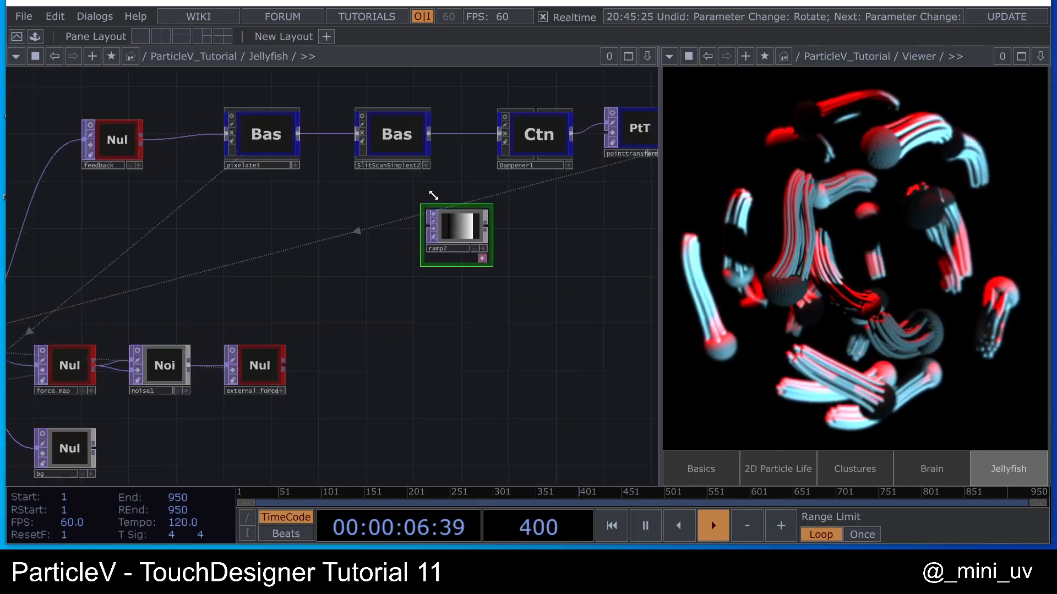
{"action": "scroll", "coordinate": [457, 144], "scroll_direction": "down", "scroll_amount": 2}
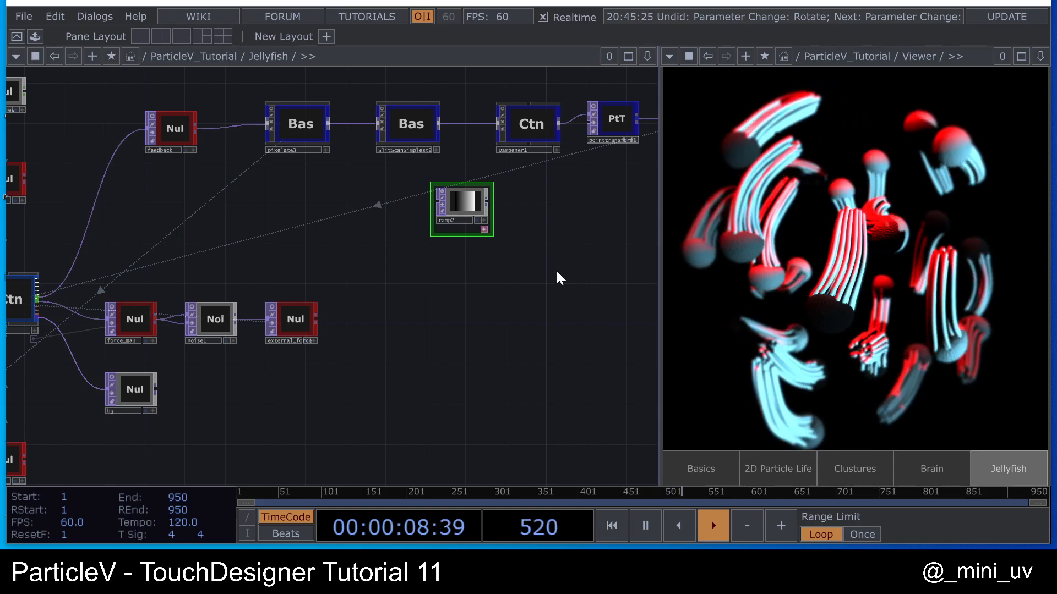
{"action": "left_click_drag", "start_coordinate": [531, 302], "coordinate": [456, 334]}
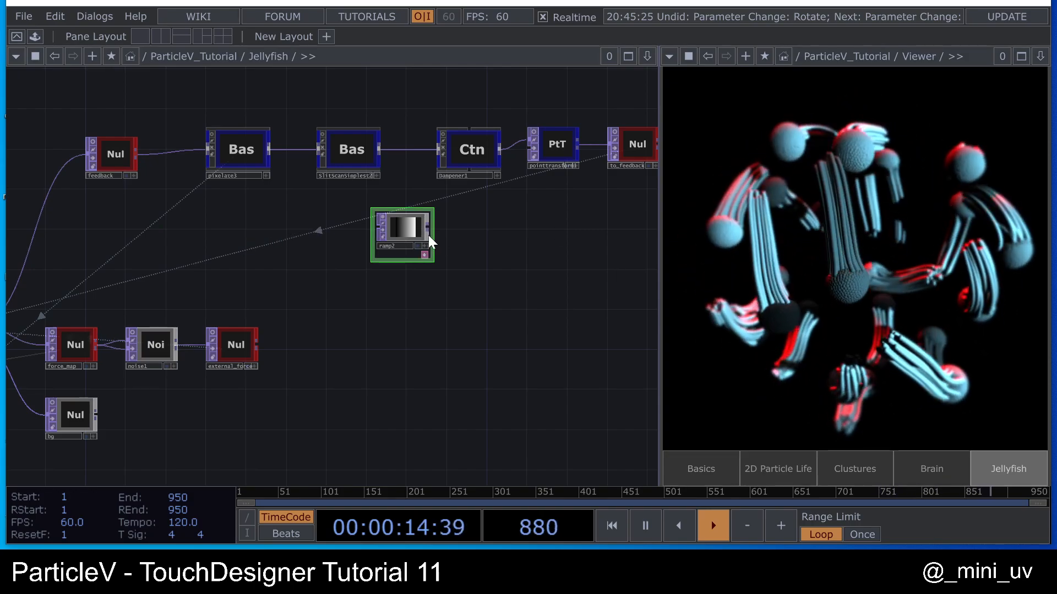
- Add a Convolve TOP and a Matte TOP below the ramp
{"action": "key", "text": "Tab"}
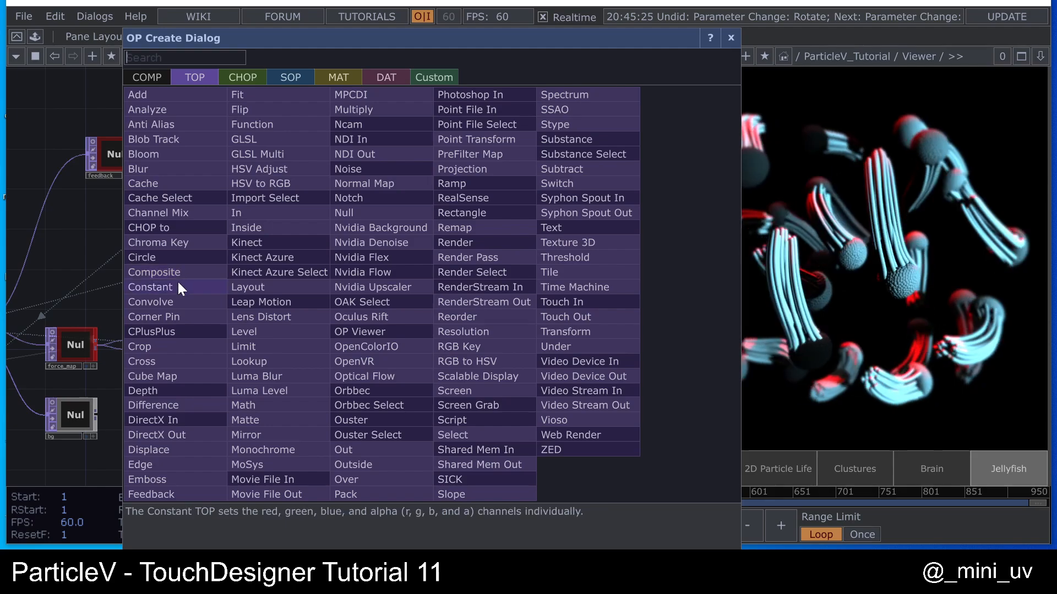
{"action": "type", "text": "c"}
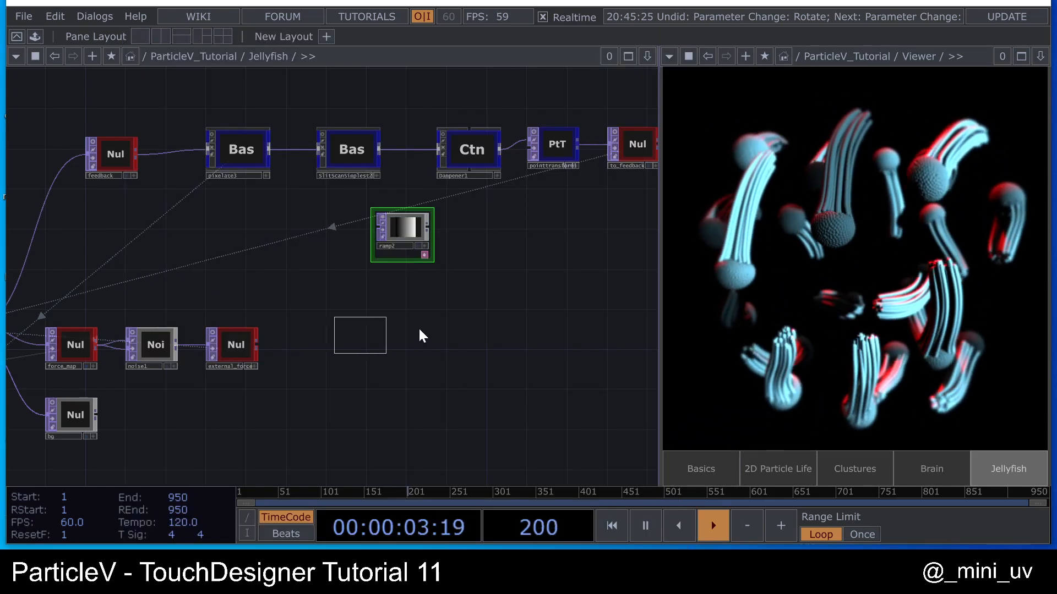
{"action": "left_click", "coordinate": [404, 295]}
{"action": "key", "text": "Tab"}
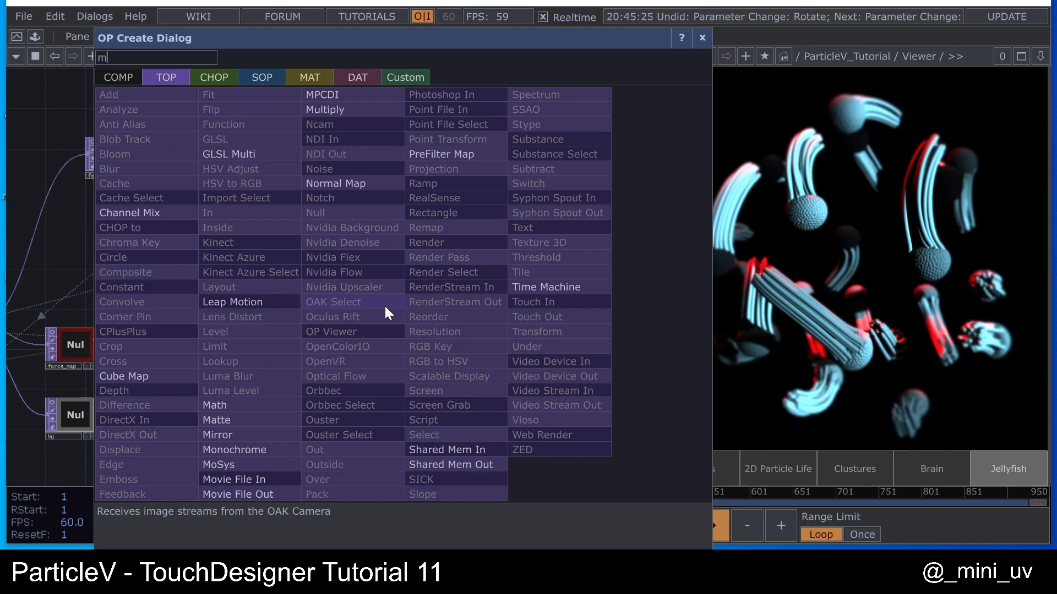
{"action": "type", "text": "ma"}
{"action": "left_click", "coordinate": [227, 411]}
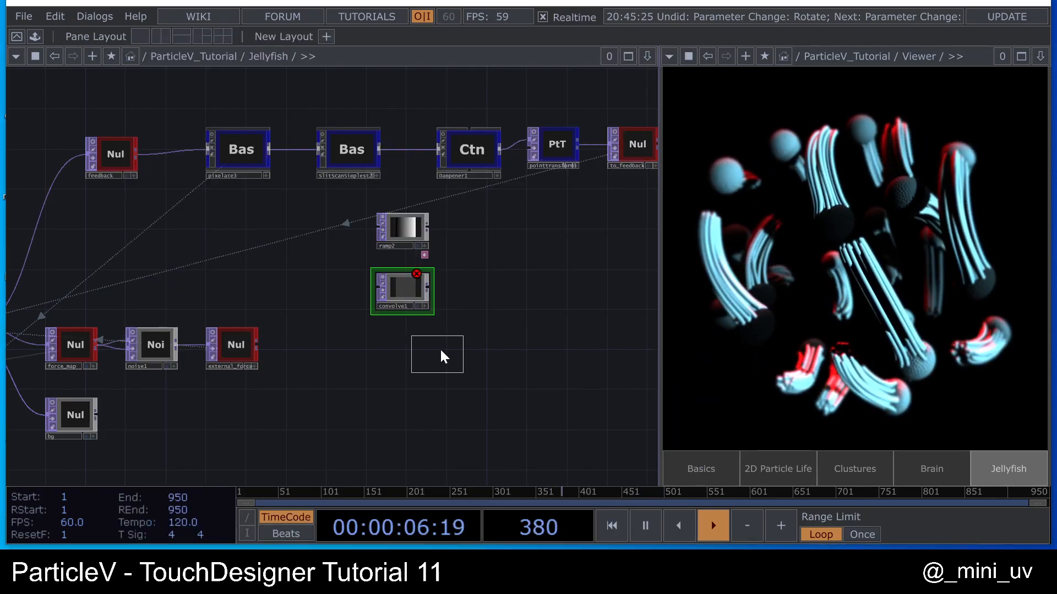
{"action": "left_click", "coordinate": [397, 356]}
{"action": "scroll", "coordinate": [384, 355], "scroll_direction": "up", "scroll_amount": 2}
{"action": "scroll", "coordinate": [384, 346], "scroll_direction": "up", "scroll_amount": 2}
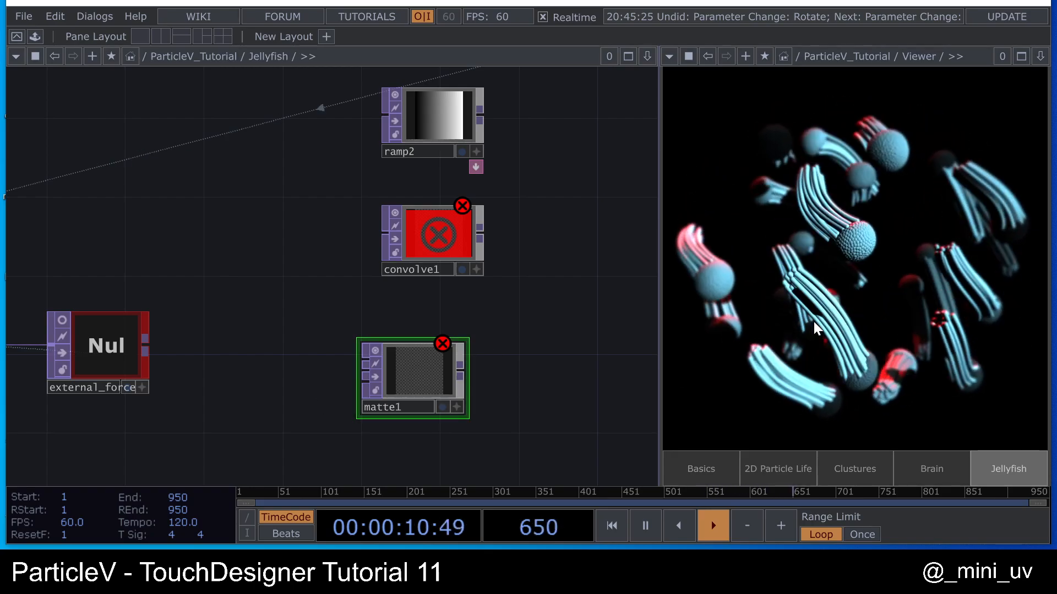
- Spread out the test TOPs, and delete the Ramp, Convolve and Matte operators together
{"action": "scroll", "coordinate": [450, 273], "scroll_direction": "down", "scroll_amount": 4}
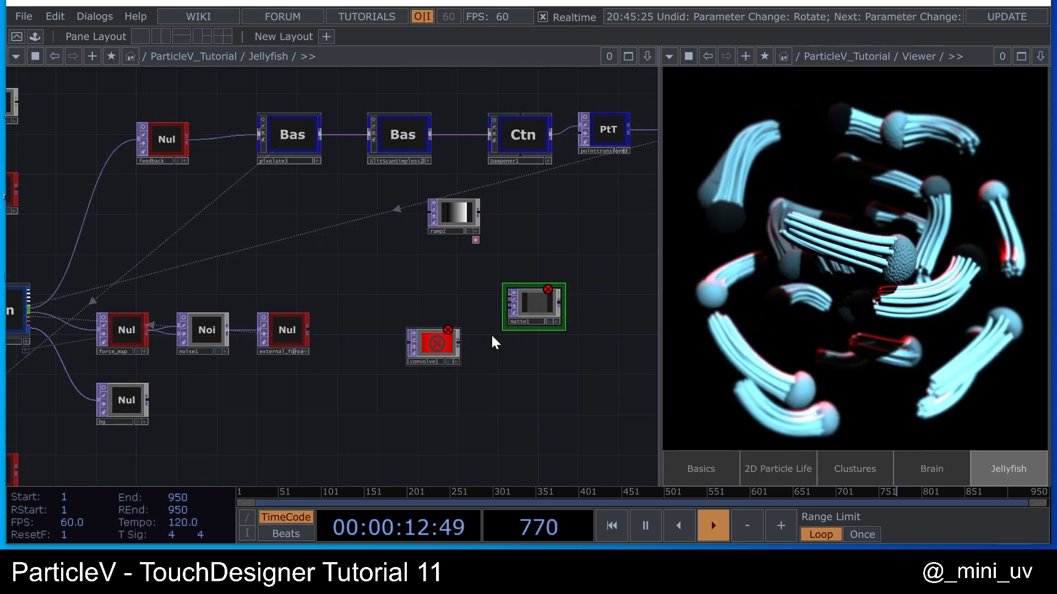
{"action": "scroll", "coordinate": [507, 311], "scroll_direction": "up", "scroll_amount": 3}
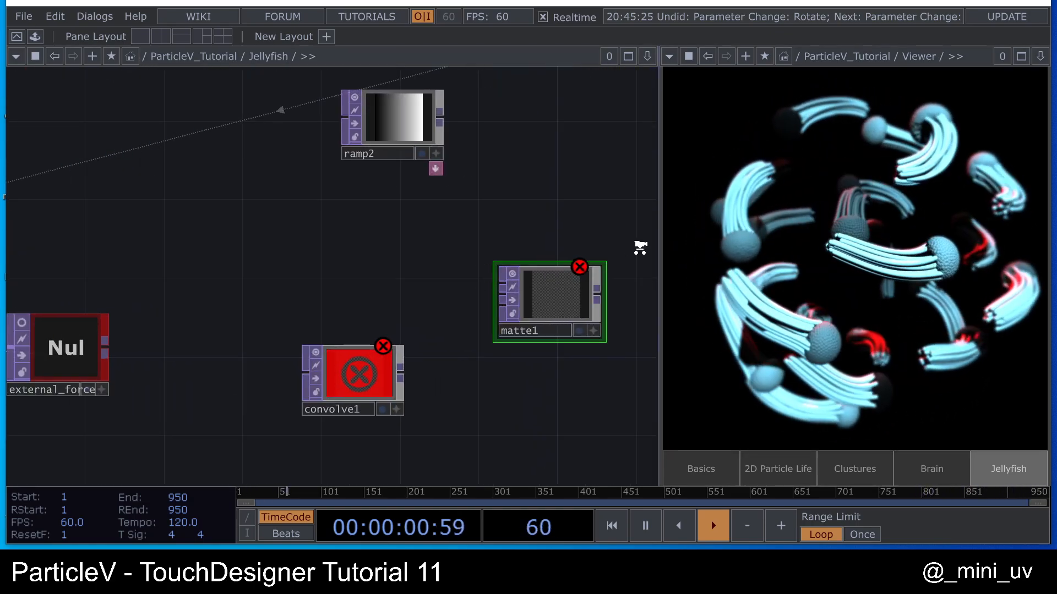
{"action": "scroll", "coordinate": [566, 261], "scroll_direction": "down", "scroll_amount": 2}
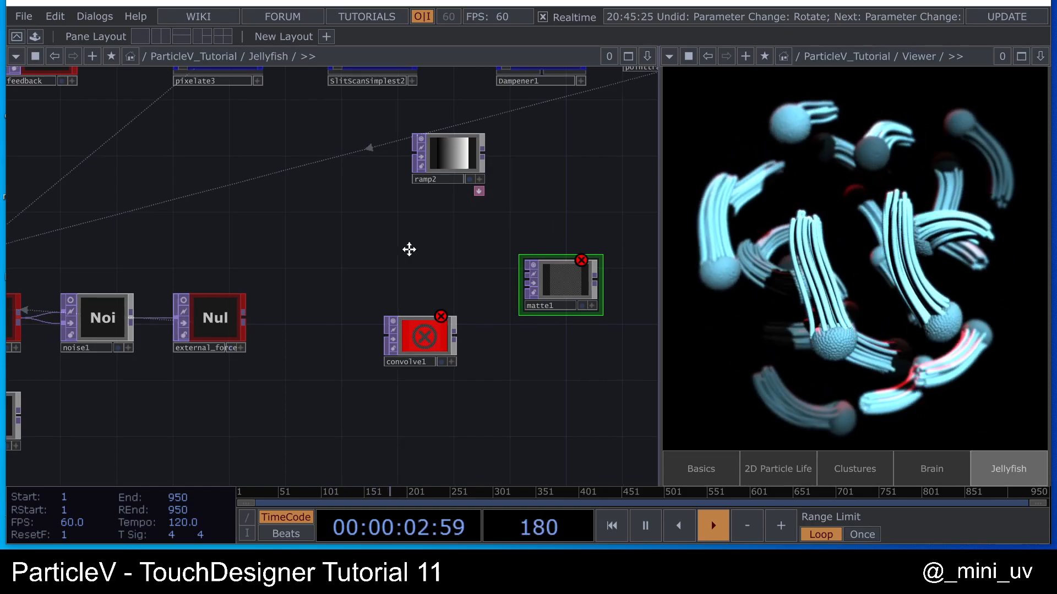
{"action": "scroll", "coordinate": [407, 306], "scroll_direction": "down", "scroll_amount": 4}
{"action": "left_click_drag", "start_coordinate": [392, 370], "coordinate": [514, 215]}
{"action": "key", "text": "Delete"}
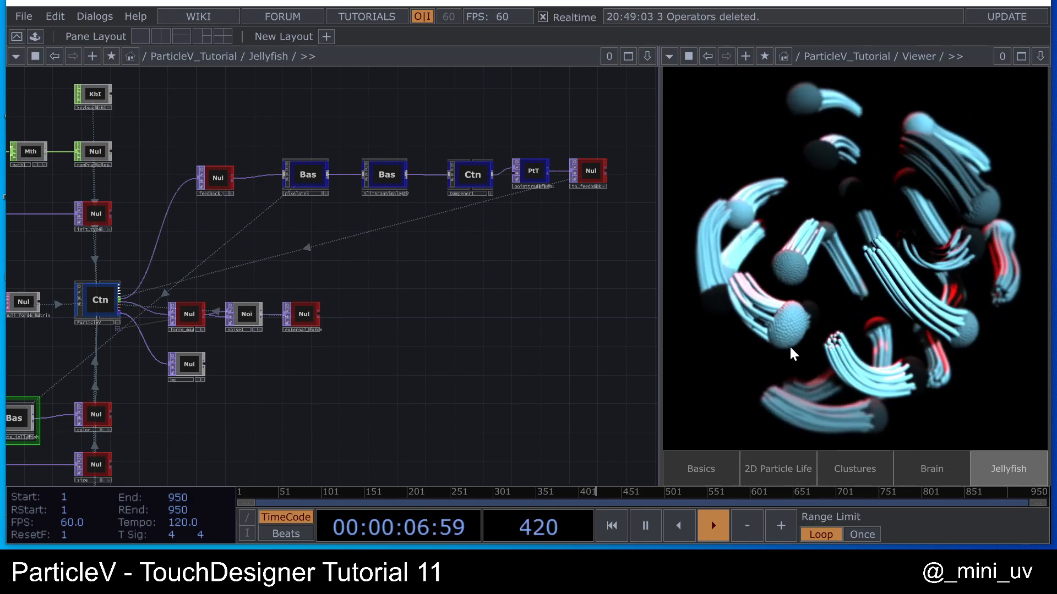
- Move the to_feedback Null farther away from the Point Transform at the end of the feedback chain
{"action": "left_click_drag", "start_coordinate": [490, 320], "coordinate": [478, 362]}
{"action": "scroll", "coordinate": [282, 167], "scroll_direction": "up", "scroll_amount": 2}
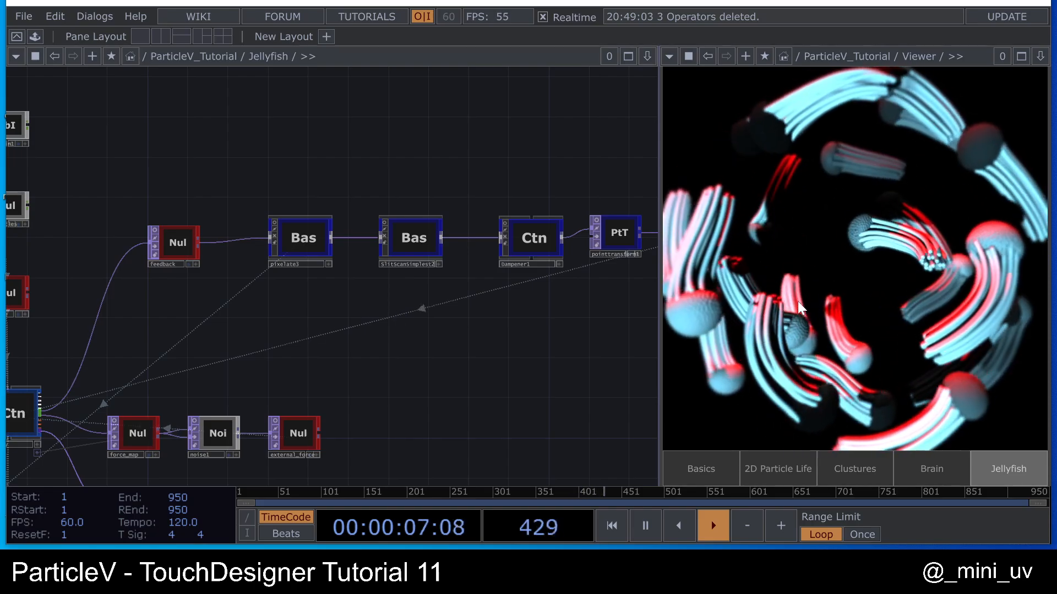
{"action": "scroll", "coordinate": [309, 229], "scroll_direction": "down", "scroll_amount": 3}
{"action": "left_click_drag", "start_coordinate": [397, 192], "coordinate": [322, 200]}
{"action": "left_click_drag", "start_coordinate": [519, 239], "coordinate": [570, 240]}
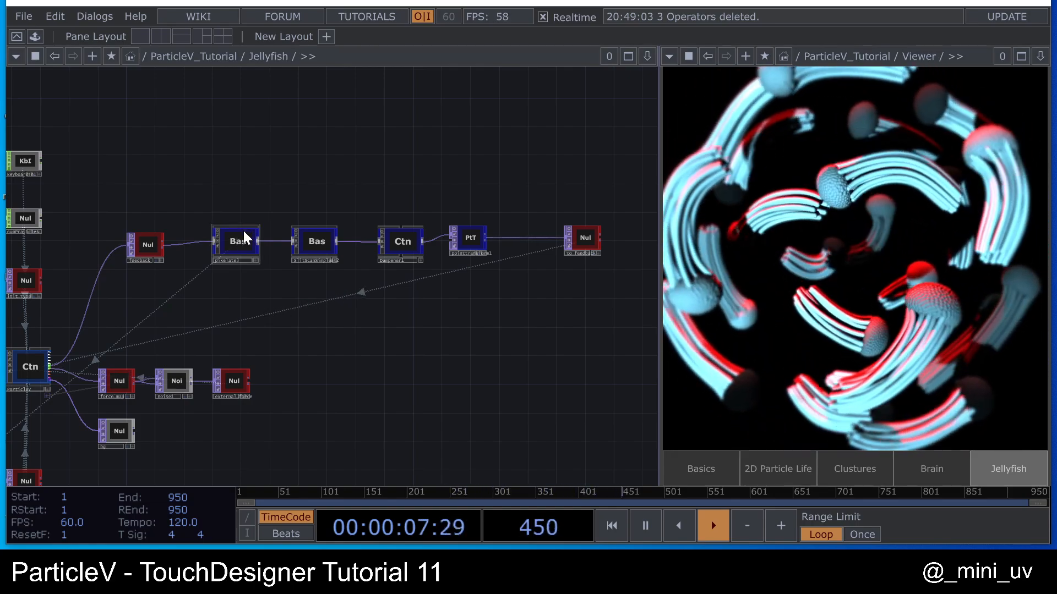
- Examine the pixelate base at the start of the Jellyfish feedback chain
{"action": "left_click_drag", "start_coordinate": [282, 203], "coordinate": [348, 215]}
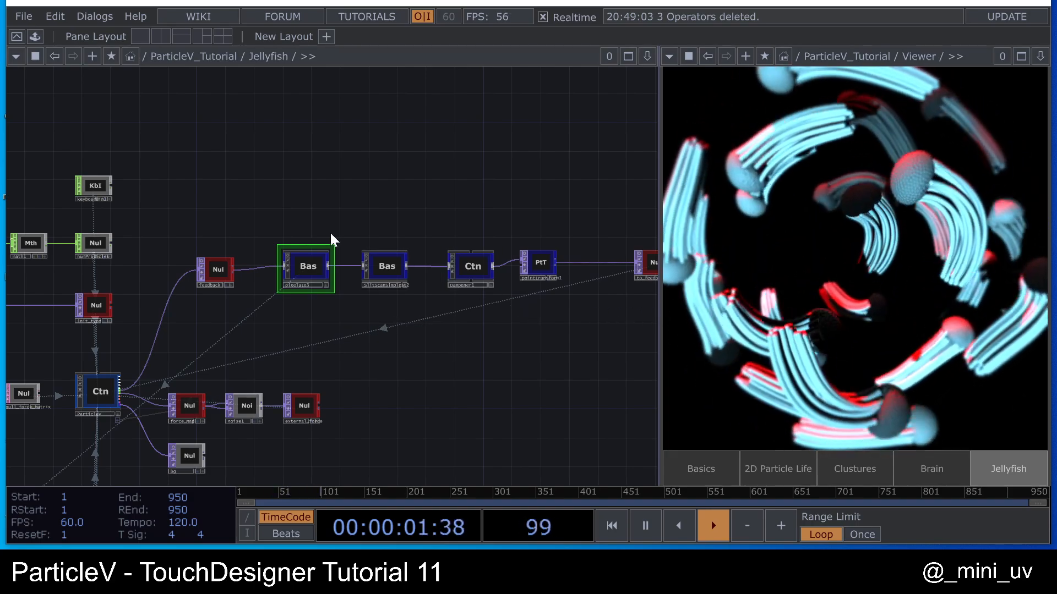
{"action": "left_click_drag", "start_coordinate": [327, 214], "coordinate": [298, 217]}
{"action": "scroll", "coordinate": [315, 231], "scroll_direction": "up", "scroll_amount": 3}
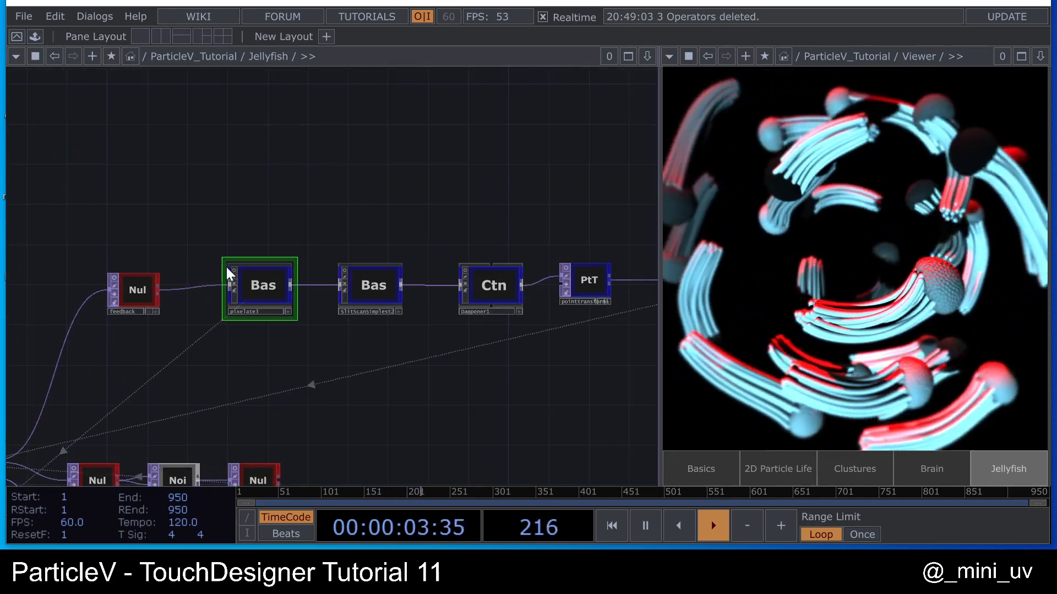
{"action": "key", "text": "o"}
{"action": "key", "text": "o"}
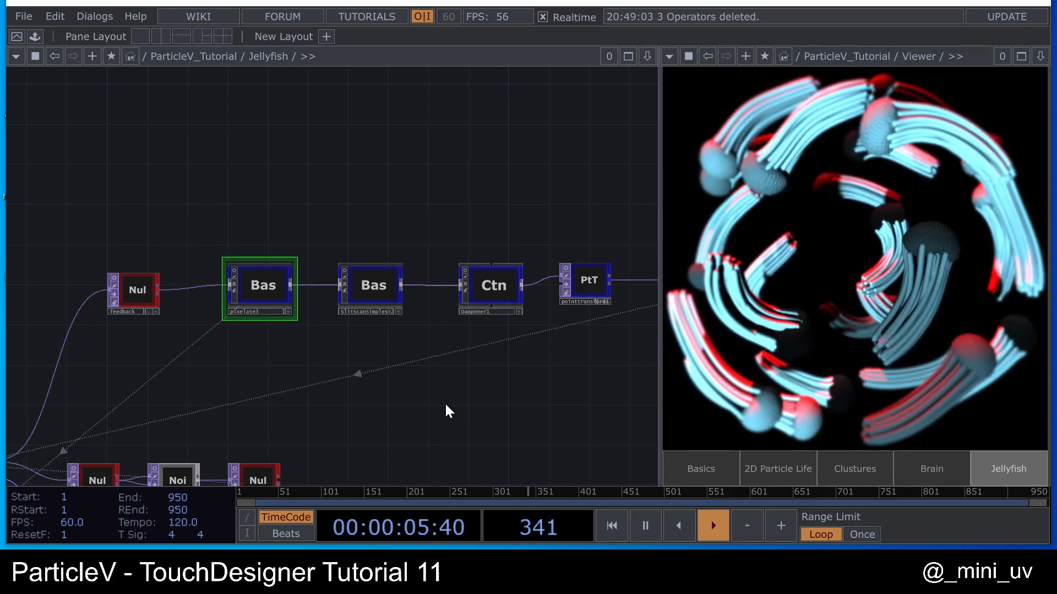
- Move the slit scan, dampener and Point Transform operators above the chain and wire the pixelate base directly into to_feedback
{"action": "left_click_drag", "start_coordinate": [442, 403], "coordinate": [304, 399]}
{"action": "scroll", "coordinate": [164, 317], "scroll_direction": "down", "scroll_amount": 3}
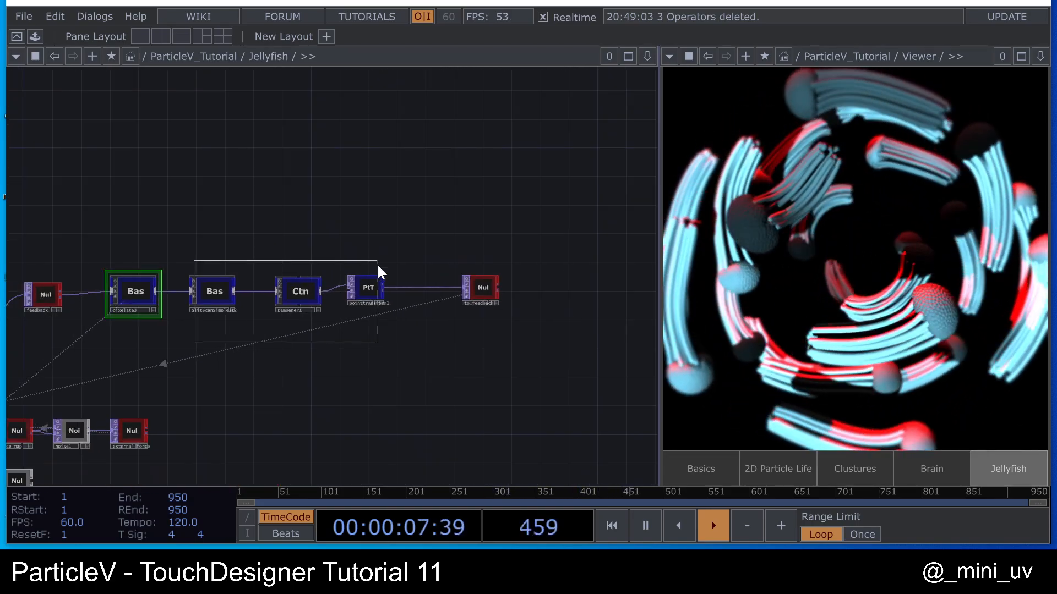
{"action": "left_click_drag", "start_coordinate": [379, 269], "coordinate": [379, 270]}
{"action": "left_click_drag", "start_coordinate": [368, 288], "coordinate": [383, 245]}
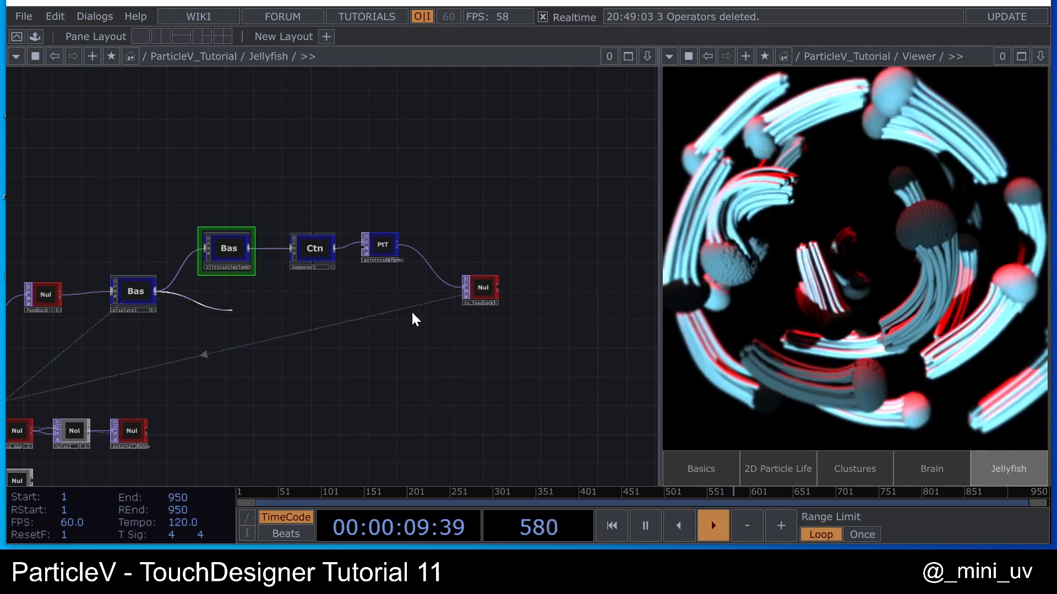
{"action": "scroll", "coordinate": [495, 312], "scroll_direction": "down", "scroll_amount": 6}
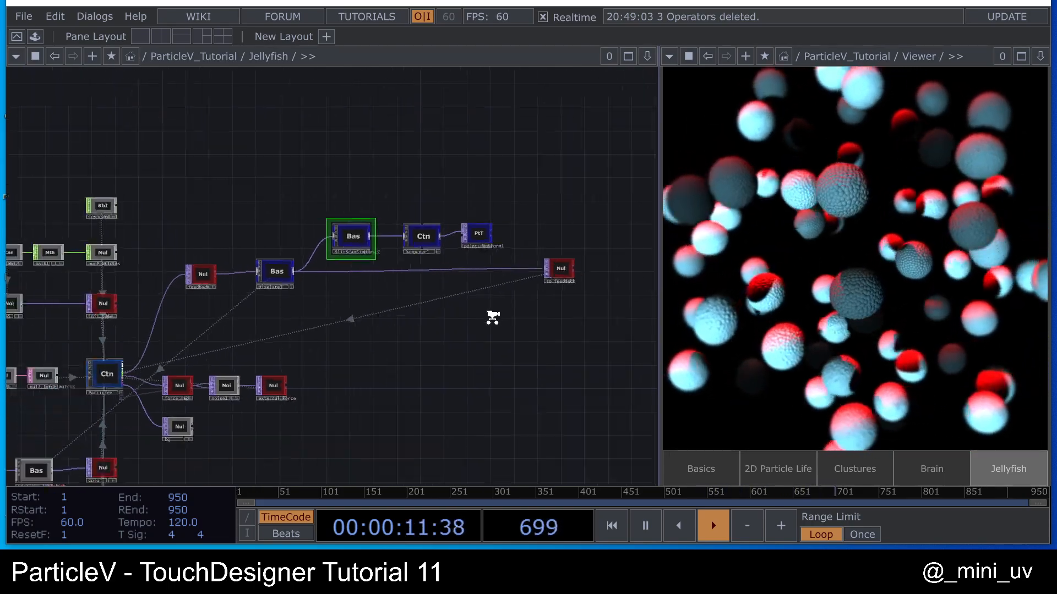
- Open the render network from the Render settings of the ParticleV container
{"action": "scroll", "coordinate": [328, 363], "scroll_direction": "up", "scroll_amount": 5}
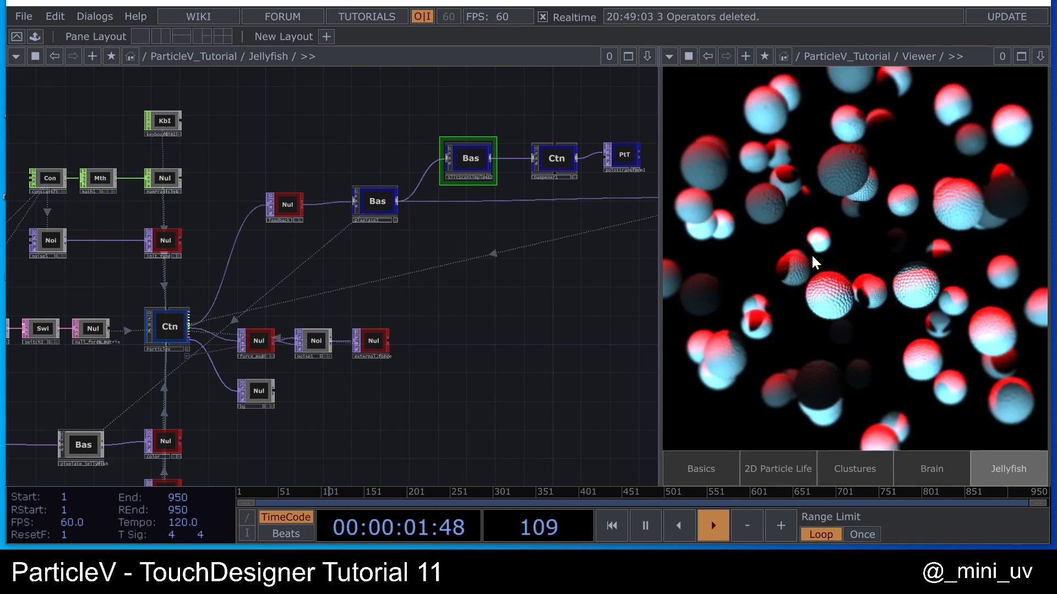
{"action": "left_click", "coordinate": [168, 322]}
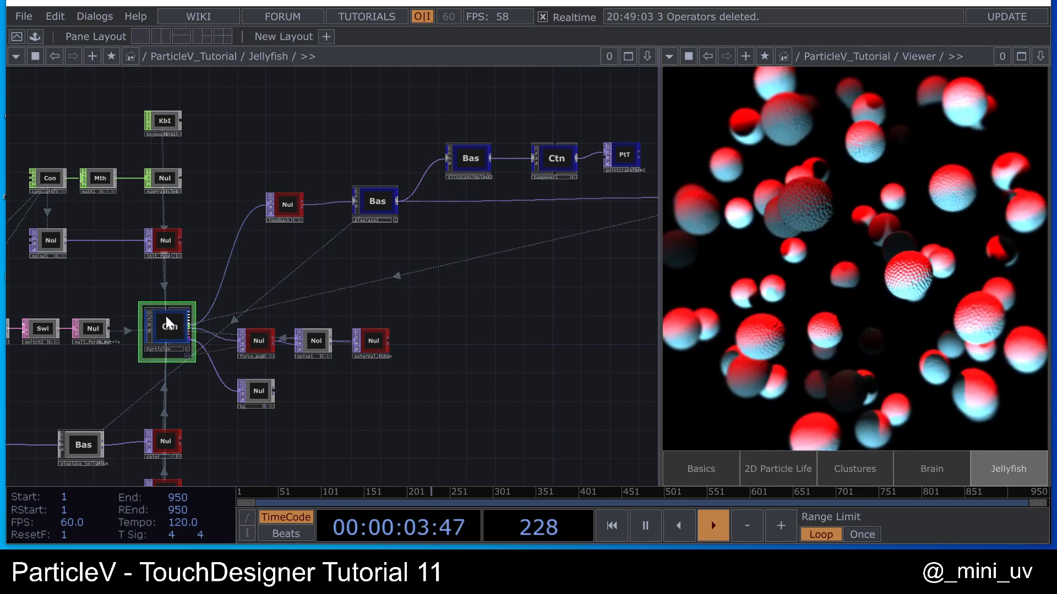
{"action": "key", "text": "p"}
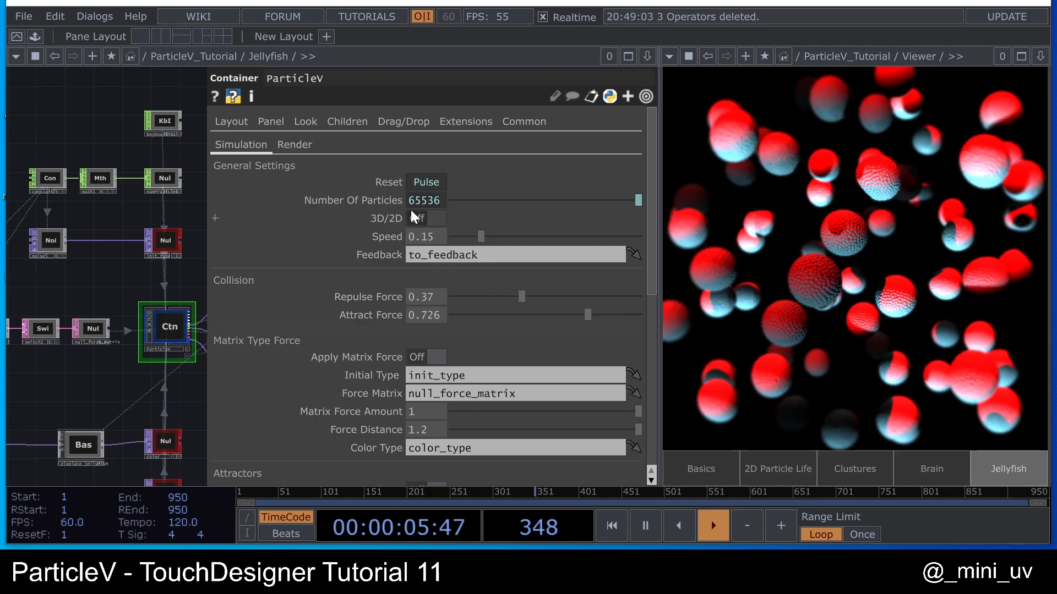
{"action": "left_click", "coordinate": [302, 147]}
{"action": "left_click", "coordinate": [425, 201]}
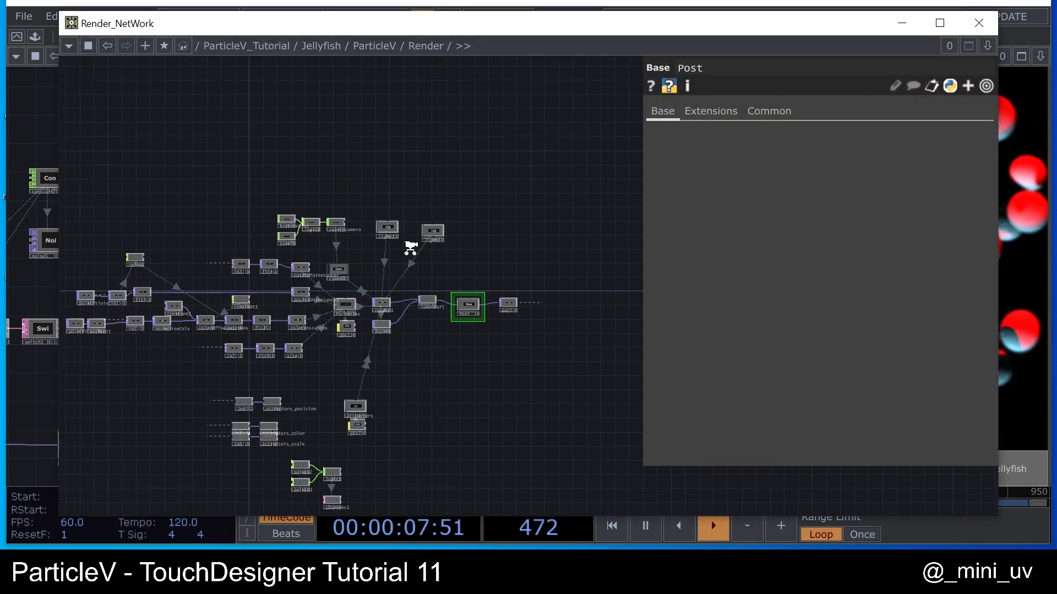
- Inspect the light color, dimmer and cone settings of light2 and light1, and return to the Jellyfish network with the parameters closed
{"action": "scroll", "coordinate": [512, 237], "scroll_direction": "up", "scroll_amount": 5}
{"action": "left_click", "coordinate": [501, 178]}
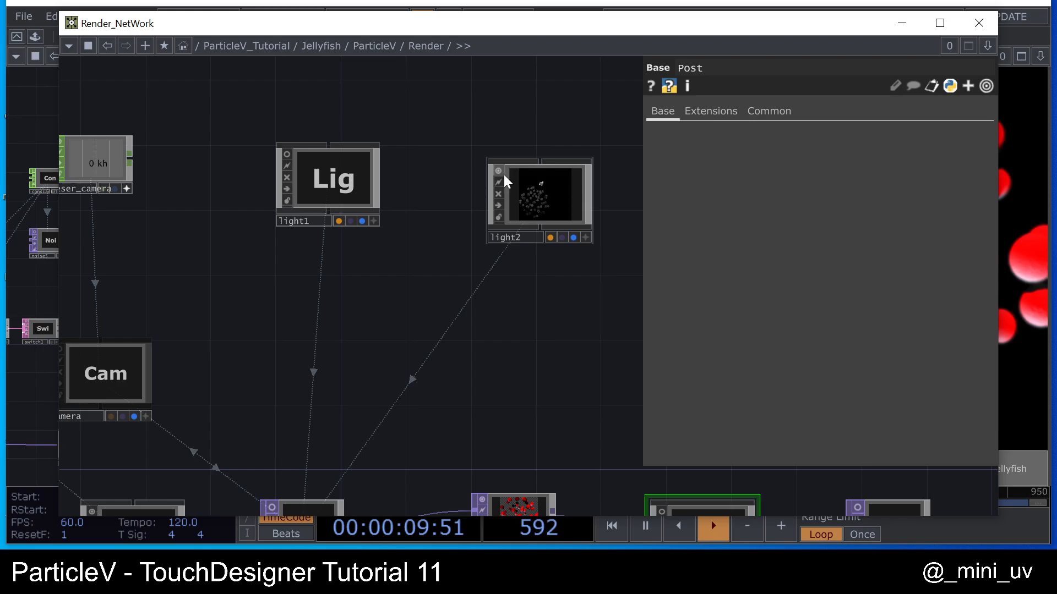
{"action": "key", "text": "p"}
{"action": "key", "text": "p"}
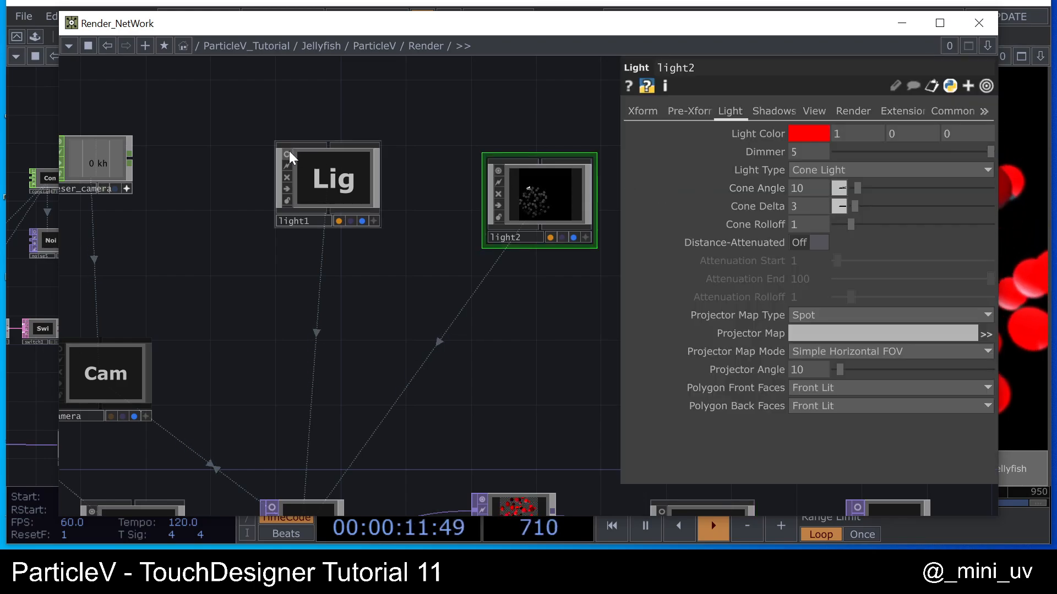
{"action": "left_click", "coordinate": [300, 165]}
{"action": "key", "text": "p"}
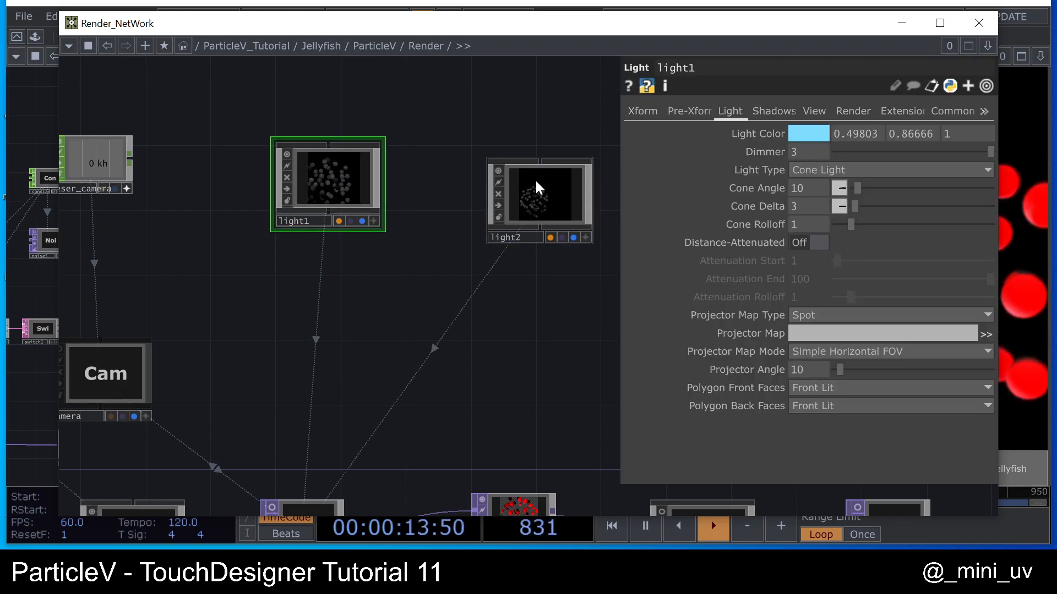
{"action": "left_click", "coordinate": [535, 186]}
{"action": "key", "text": "p"}
{"action": "left_click", "coordinate": [978, 23]}
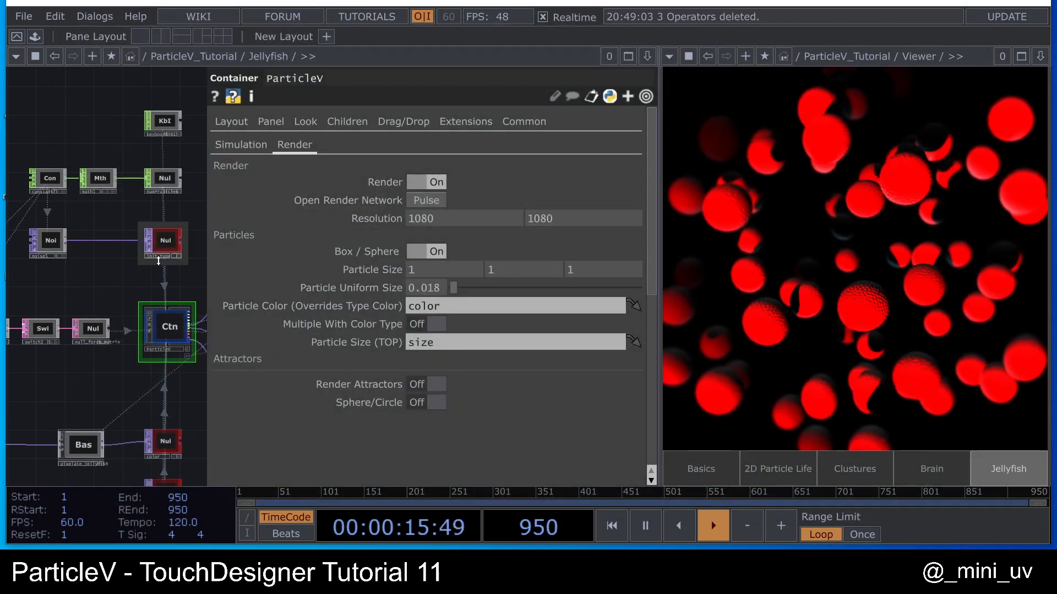
{"action": "key", "text": "p"}
{"action": "scroll", "coordinate": [188, 214], "scroll_direction": "down", "scroll_amount": 3}
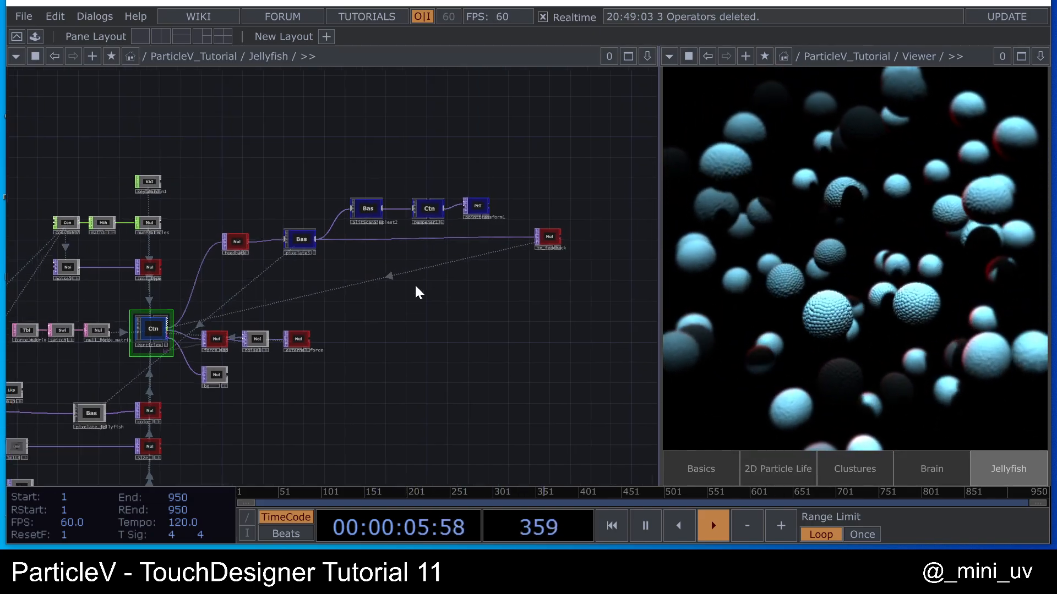
- Examine the SlitScanSimplest2, Dampener1 and pointtransform1 operators set aside above the Jellyfish feedback chain
{"action": "scroll", "coordinate": [417, 292], "scroll_direction": "up", "scroll_amount": 5}
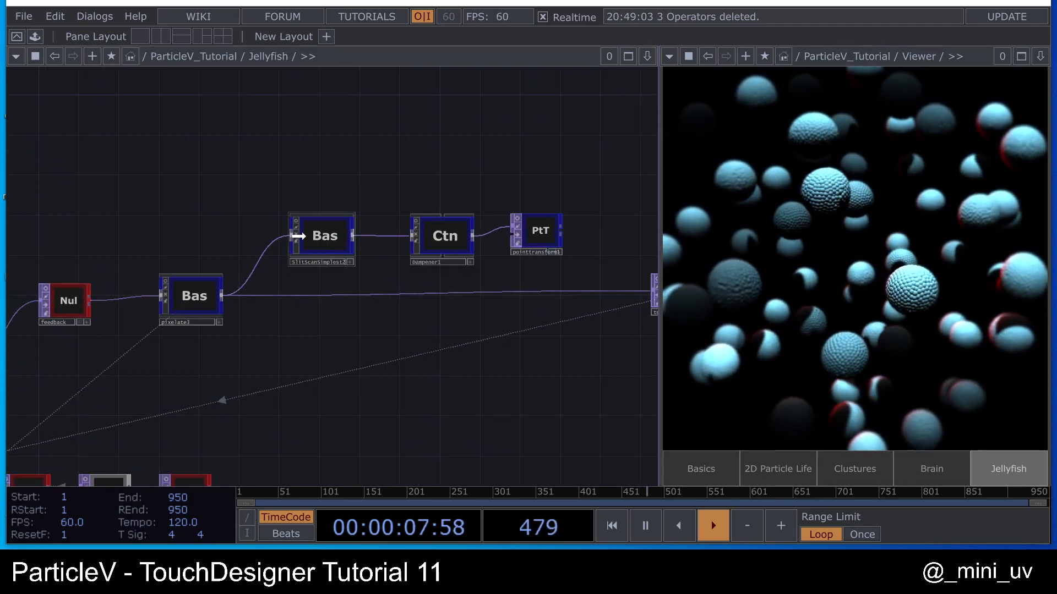
{"action": "left_click_drag", "start_coordinate": [327, 243], "coordinate": [306, 242]}
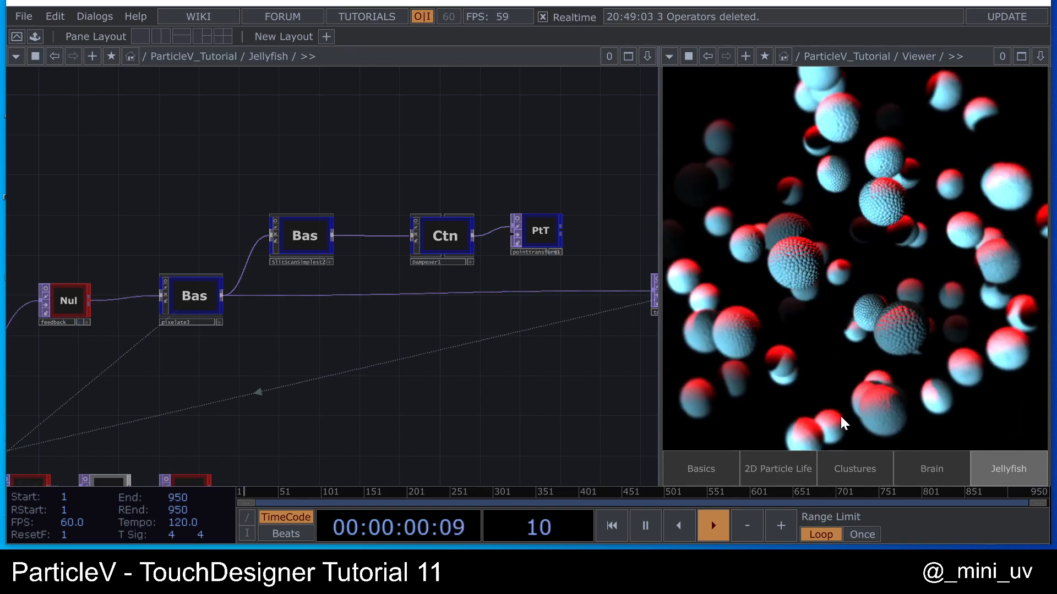
{"action": "left_click", "coordinate": [306, 249]}
{"action": "scroll", "coordinate": [302, 243], "scroll_direction": "up", "scroll_amount": 2}
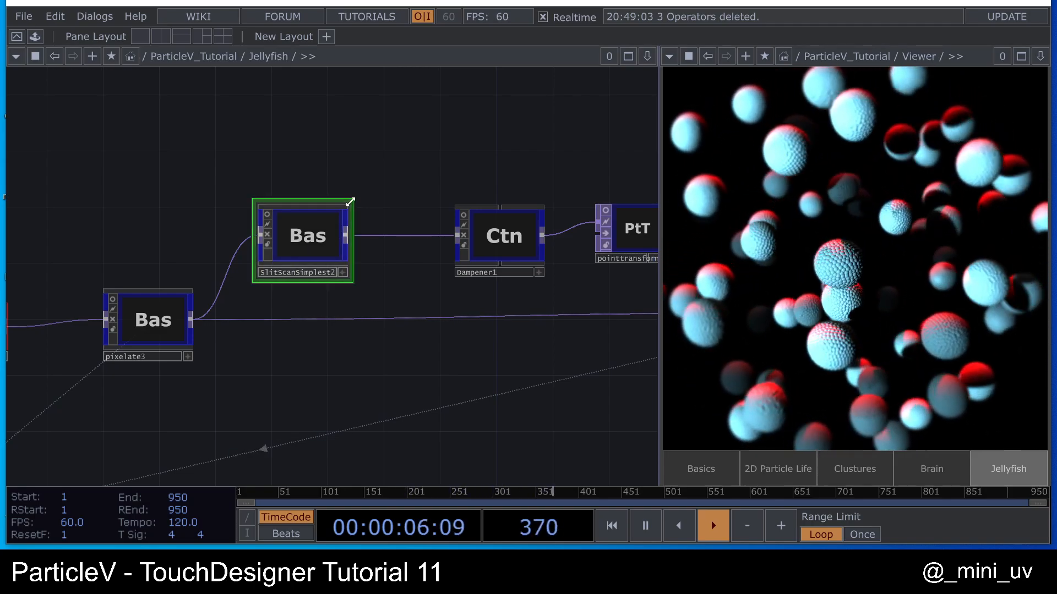
{"action": "left_click_drag", "start_coordinate": [422, 180], "coordinate": [363, 176]}
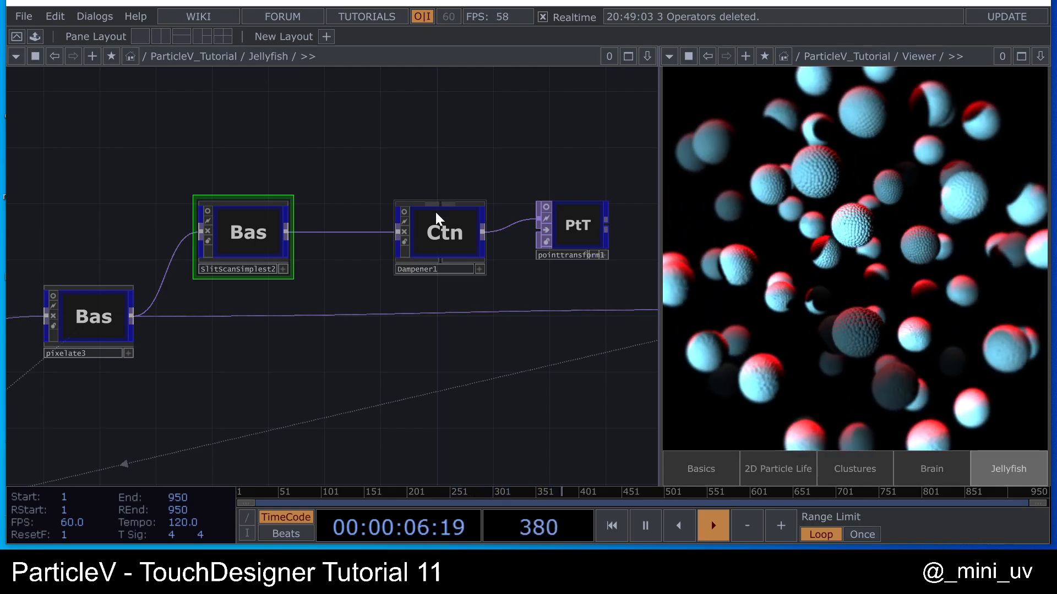
{"action": "left_click_drag", "start_coordinate": [502, 146], "coordinate": [483, 155]}
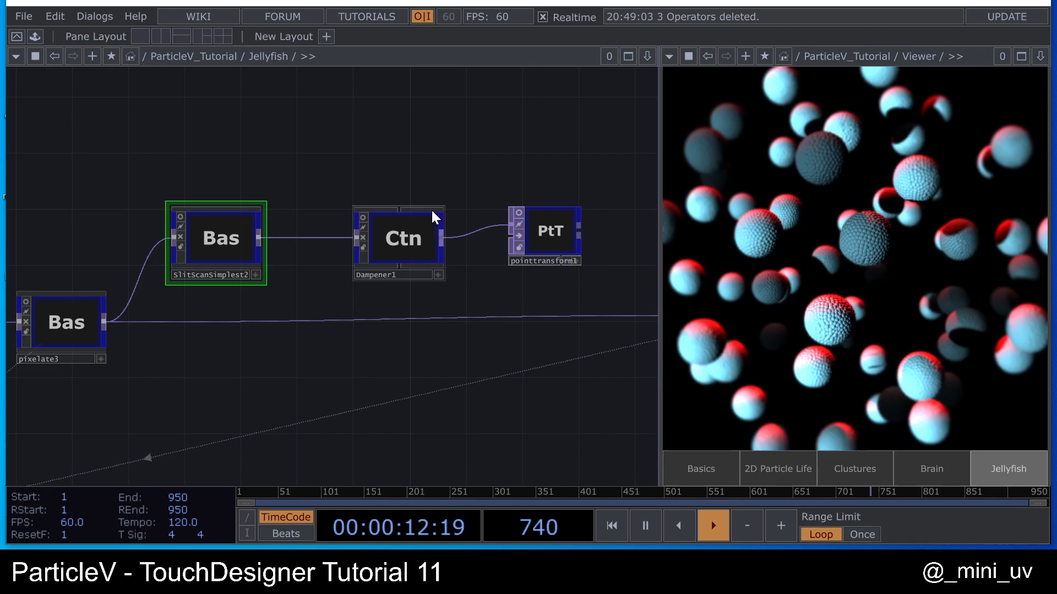
{"action": "left_click_drag", "start_coordinate": [396, 253], "coordinate": [382, 253]}
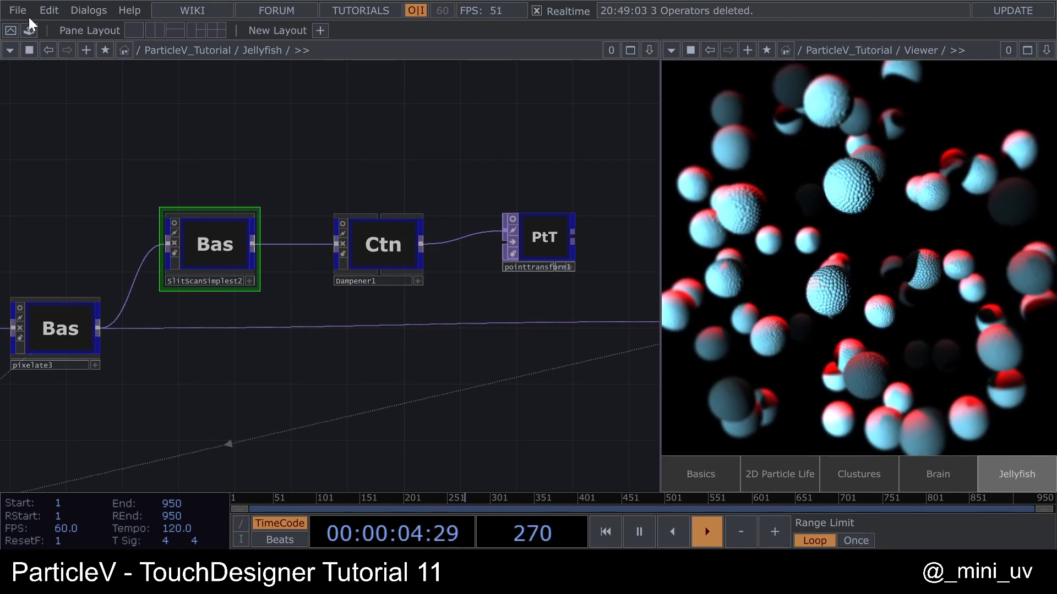
- Browse My Components and its TouchDesigner_Shared folder in the component palette, closing the palette when done
{"action": "left_click", "coordinate": [29, 31]}
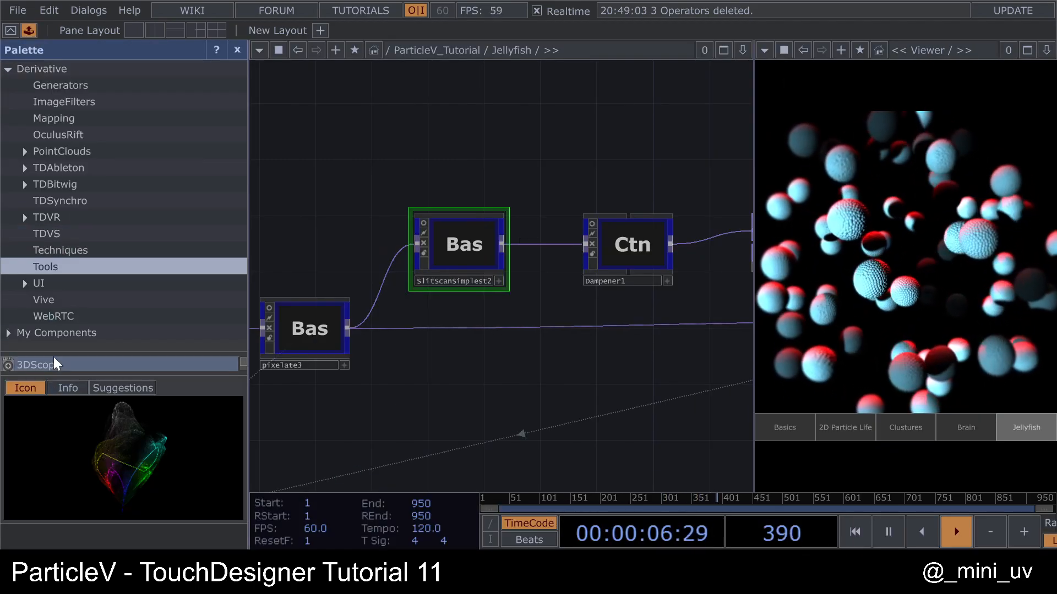
{"action": "mouse_move", "coordinate": [56, 352]}
{"action": "left_mouse_down"}
{"action": "mouse_move", "coordinate": [56, 331]}
{"action": "mouse_move", "coordinate": [58, 357]}
{"action": "left_mouse_up"}
{"action": "left_click", "coordinate": [64, 335]}
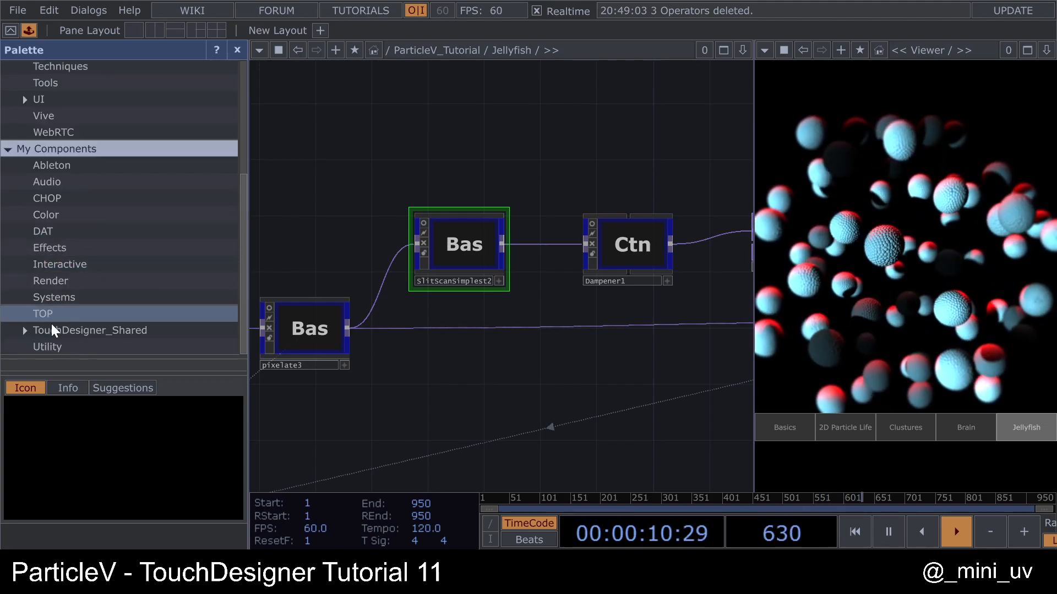
{"action": "left_click", "coordinate": [105, 330]}
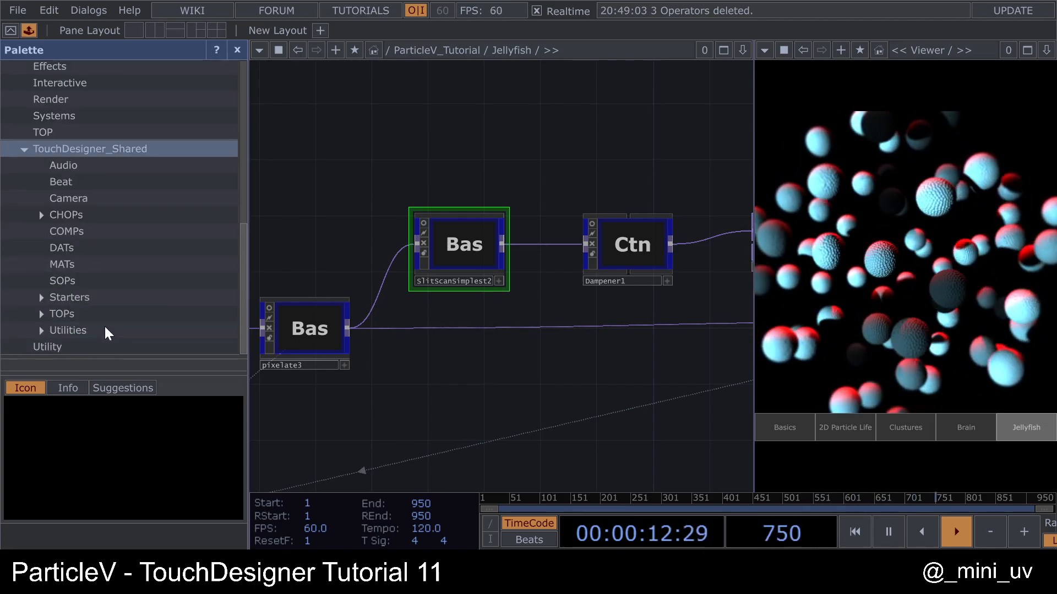
{"action": "left_click", "coordinate": [23, 149]}
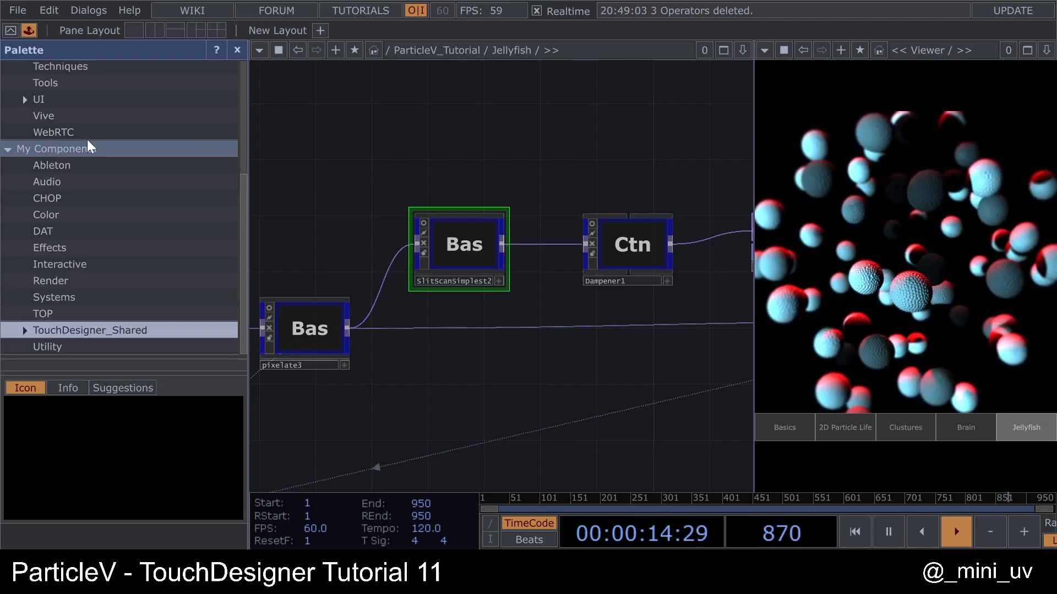
{"action": "left_click", "coordinate": [237, 49]}
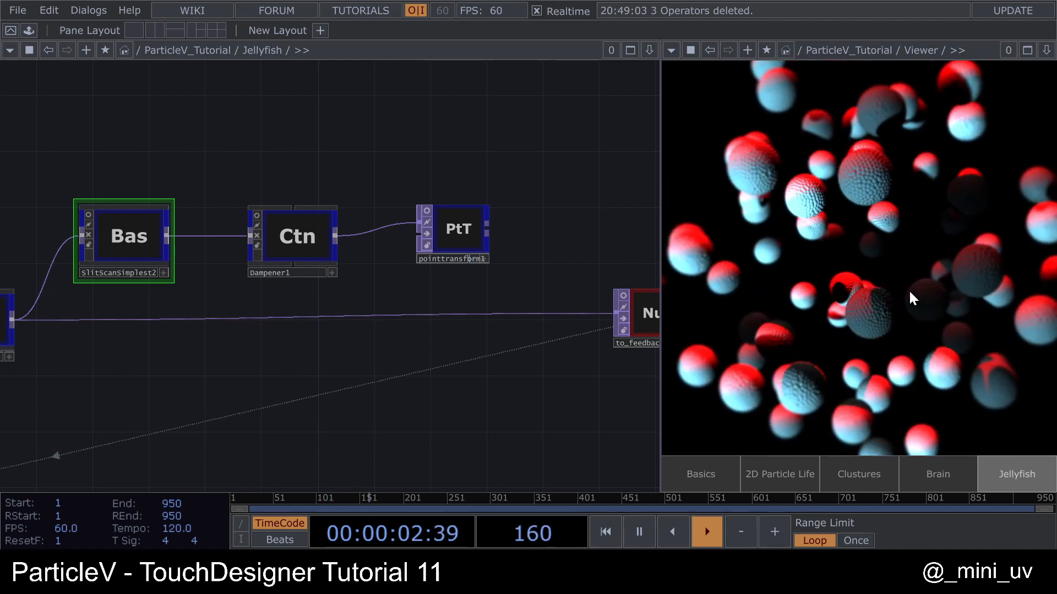
- Insert the SlitScanSimplest2 base into the wire between pixelate3 and to_feedback and show its parameters
{"action": "scroll", "coordinate": [385, 302], "scroll_direction": "down", "scroll_amount": 3}
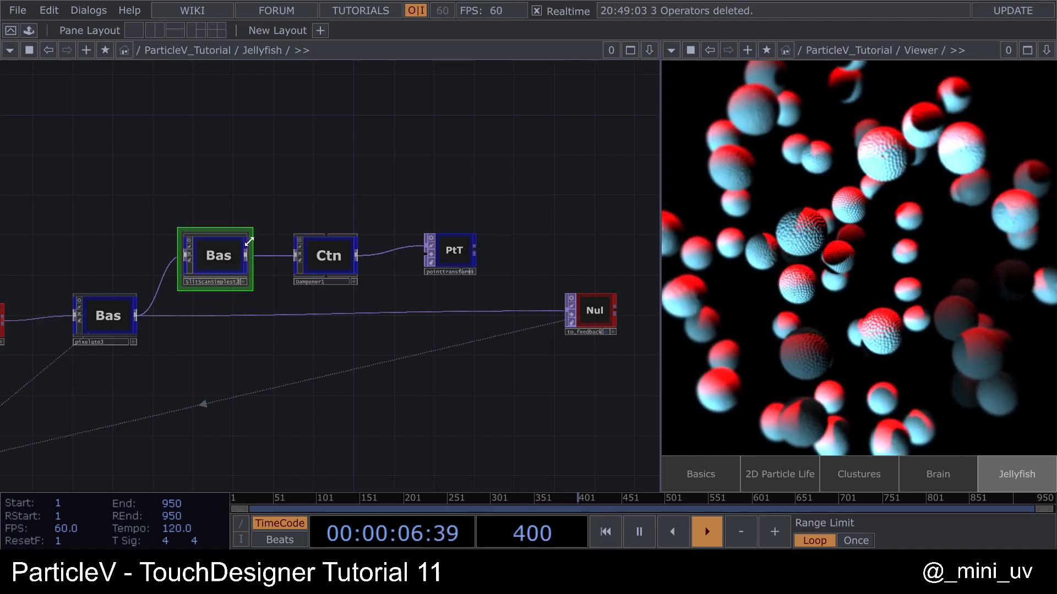
{"action": "mouse_move", "coordinate": [245, 255]}
{"action": "left_mouse_down"}
{"action": "mouse_move", "coordinate": [568, 311]}
{"action": "mouse_move", "coordinate": [234, 300]}
{"action": "mouse_move", "coordinate": [236, 330]}
{"action": "left_mouse_up"}
{"action": "key", "text": "p"}
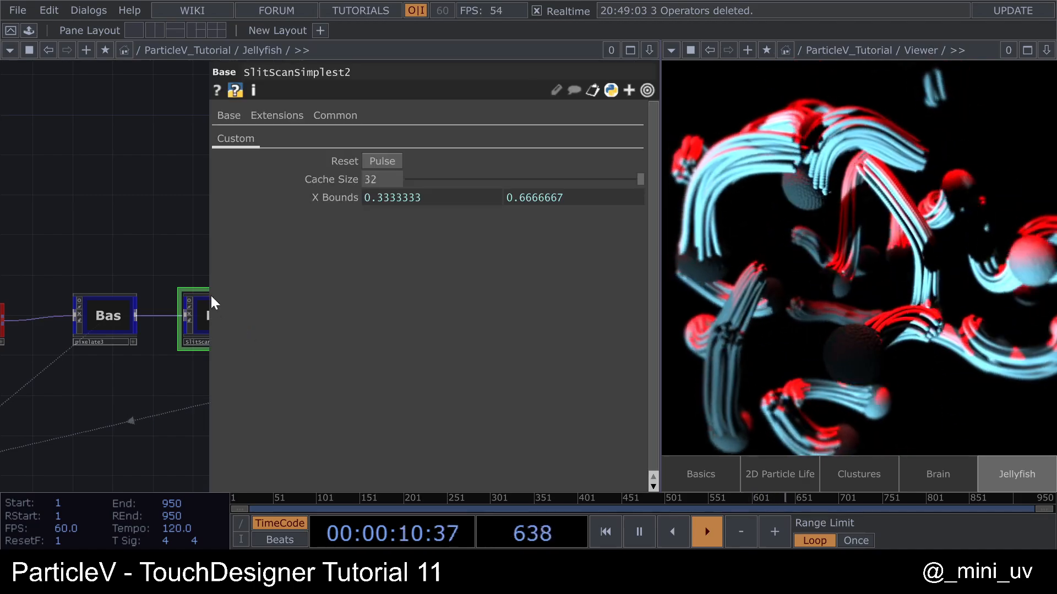
- Turn on the SlitScanSimplest2 base's node viewer and compare its image with the pixelate3 base before it
{"action": "left_click_drag", "start_coordinate": [198, 288], "coordinate": [165, 275]}
{"action": "scroll", "coordinate": [165, 276], "scroll_direction": "up", "scroll_amount": 3}
{"action": "left_click_drag", "start_coordinate": [80, 218], "coordinate": [22, 231]}
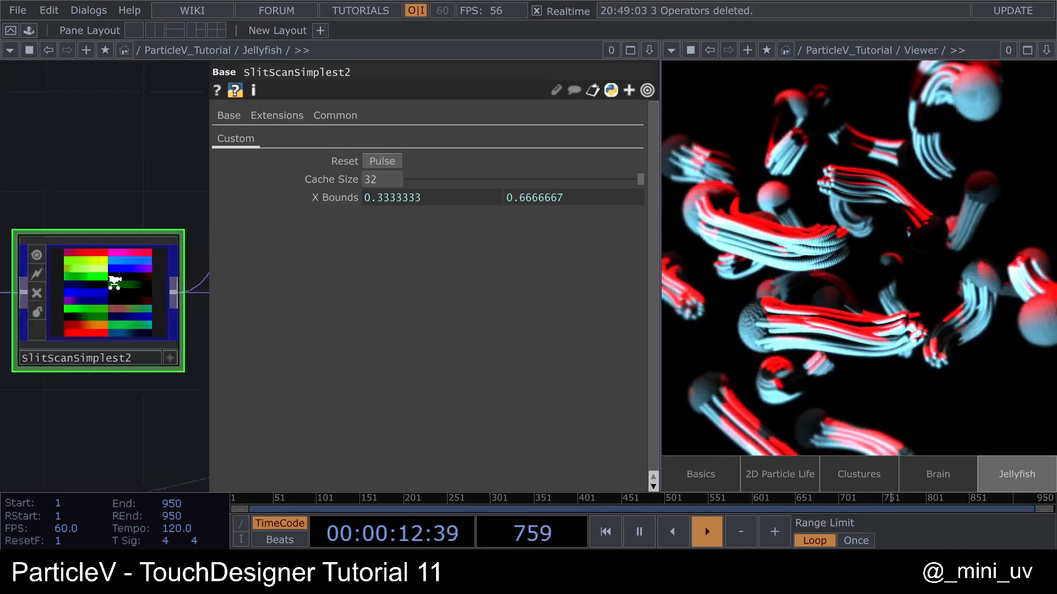
{"action": "scroll", "coordinate": [27, 290], "scroll_direction": "up", "scroll_amount": 1}
{"action": "scroll", "coordinate": [89, 214], "scroll_direction": "down", "scroll_amount": 2}
{"action": "left_click_drag", "start_coordinate": [89, 215], "coordinate": [140, 203]}
{"action": "scroll", "coordinate": [60, 253], "scroll_direction": "up", "scroll_amount": 1}
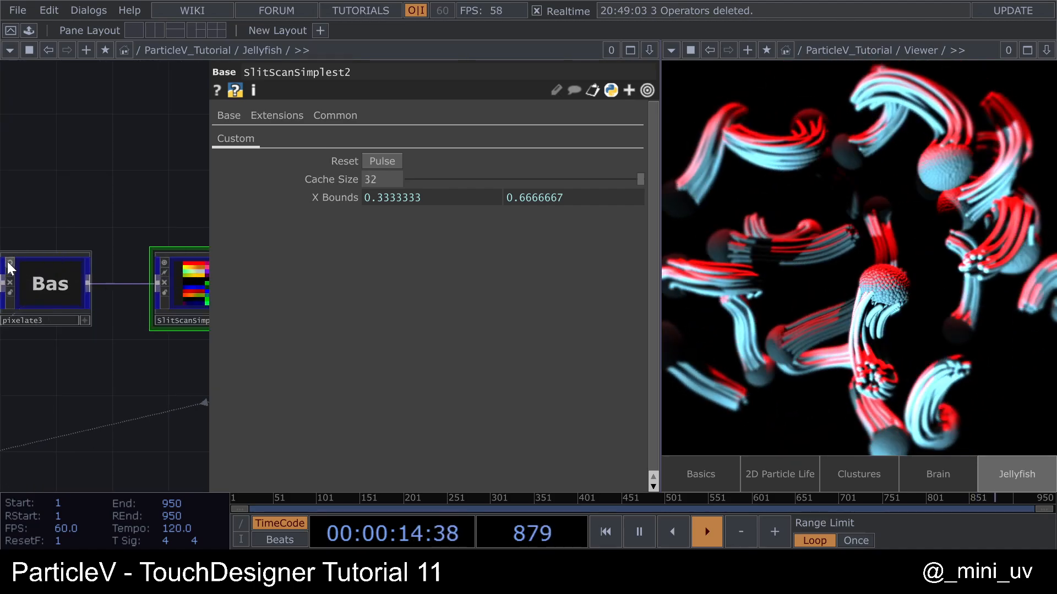
{"action": "left_click_drag", "start_coordinate": [148, 253], "coordinate": [99, 236]}
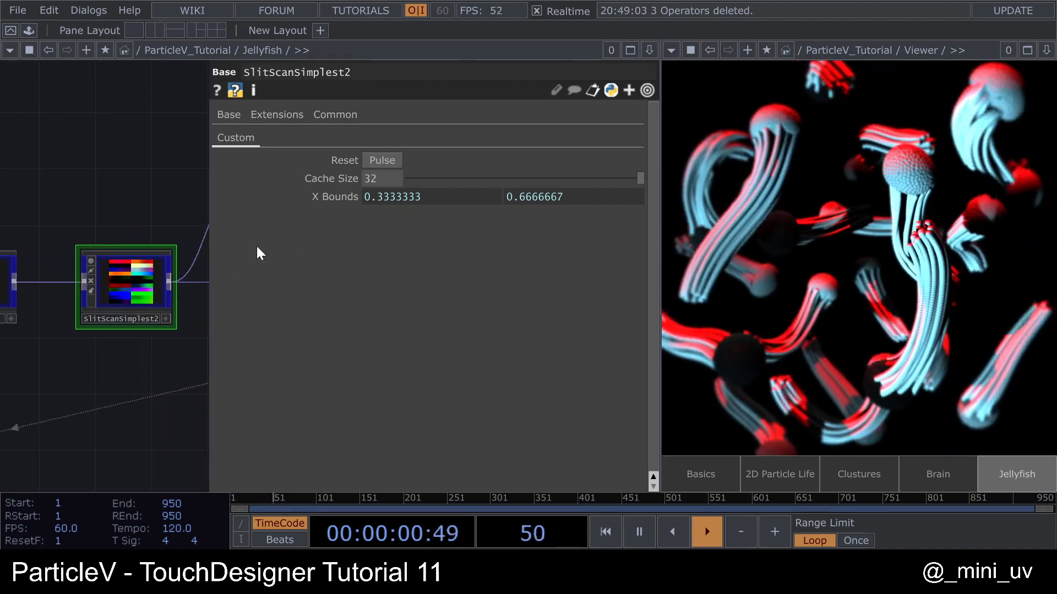
{"action": "scroll", "coordinate": [121, 280], "scroll_direction": "up", "scroll_amount": 1}
{"action": "scroll", "coordinate": [121, 280], "scroll_direction": "up", "scroll_amount": 1}
{"action": "left_click_drag", "start_coordinate": [116, 186], "coordinate": [87, 186]}
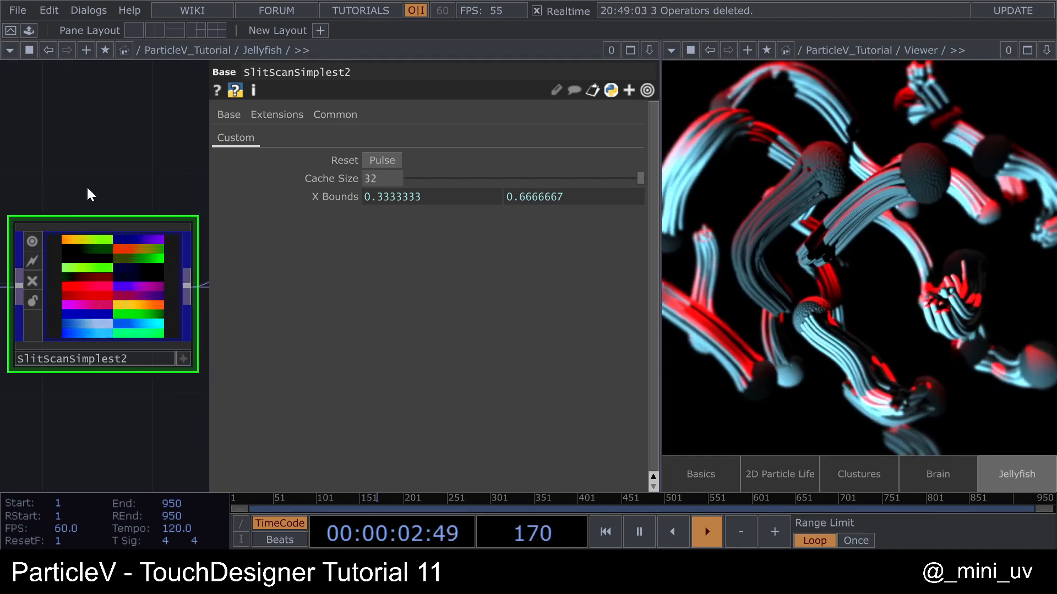
- Set the slit scan base's Cache Size to 64 and pulse its Reset
{"action": "left_click", "coordinate": [386, 177]}
{"action": "type", "text": "64"}
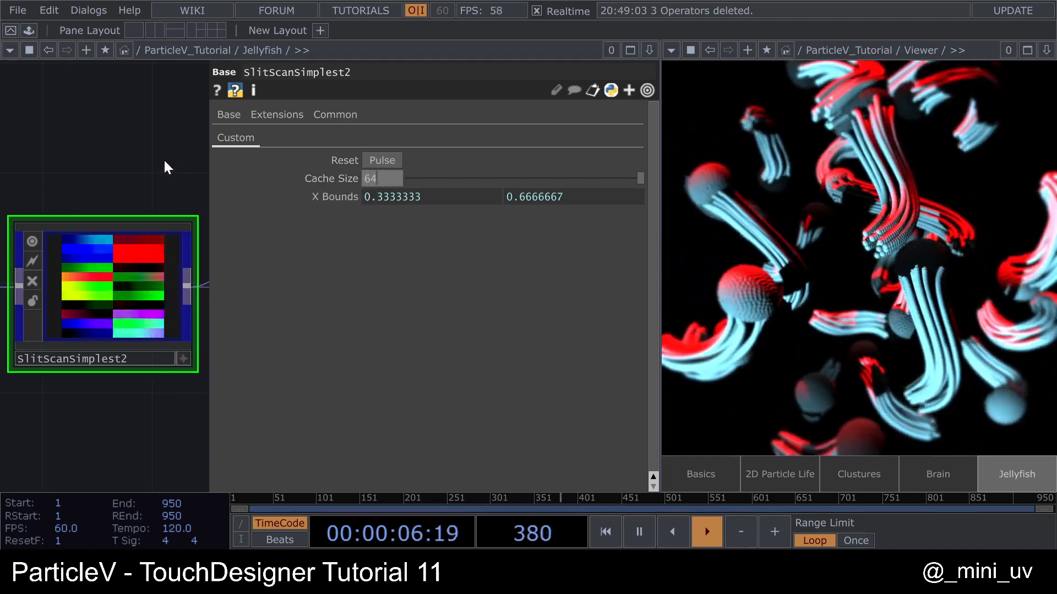
{"action": "key", "text": "Return"}
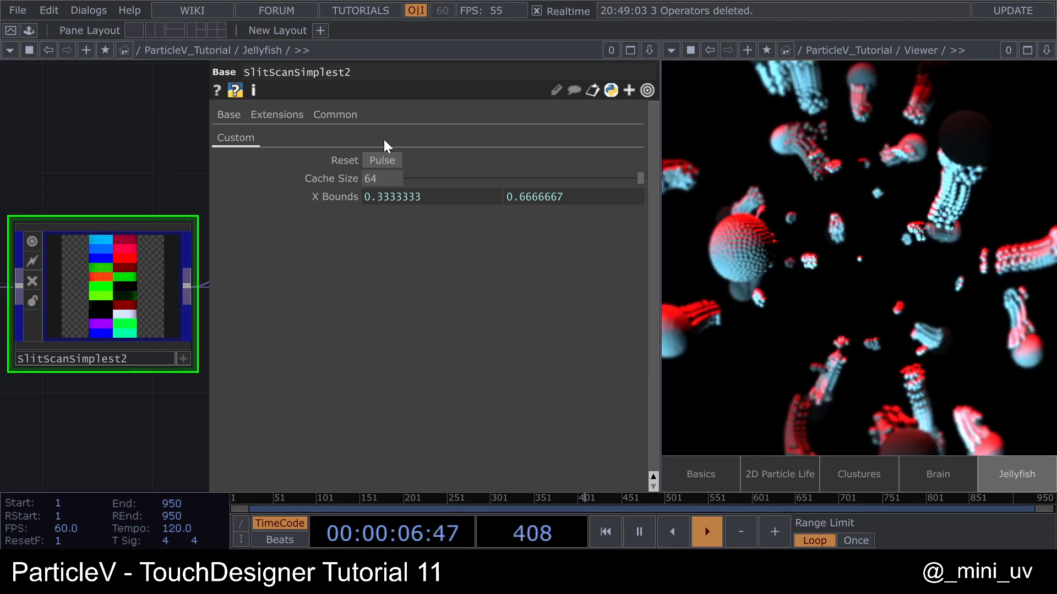
{"action": "left_click", "coordinate": [391, 160]}
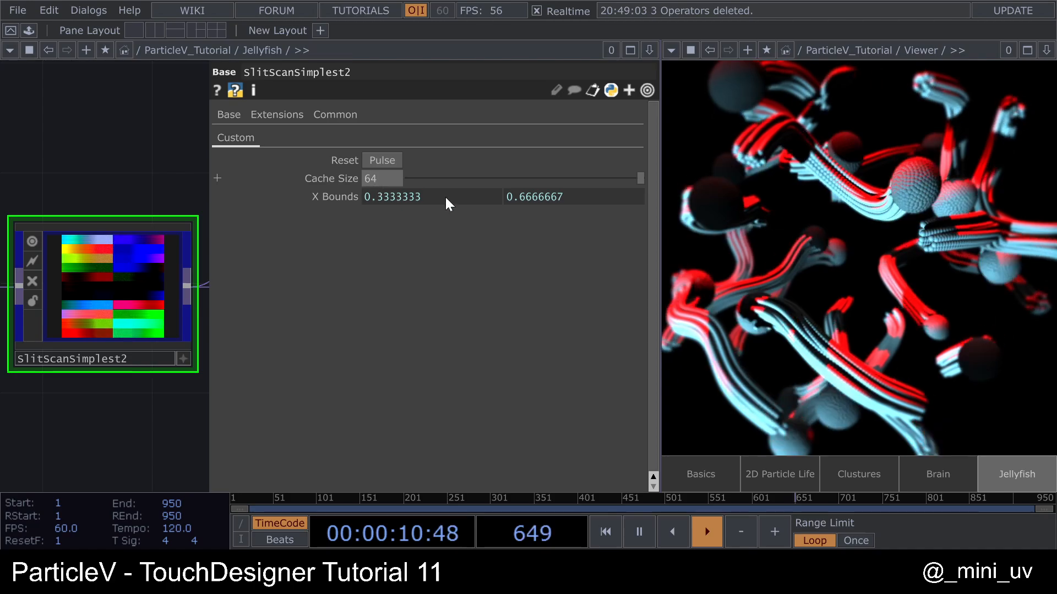
- Set the slit scan base's Cache Size to 32
{"action": "left_click", "coordinate": [392, 181]}
{"action": "type", "text": "32"}
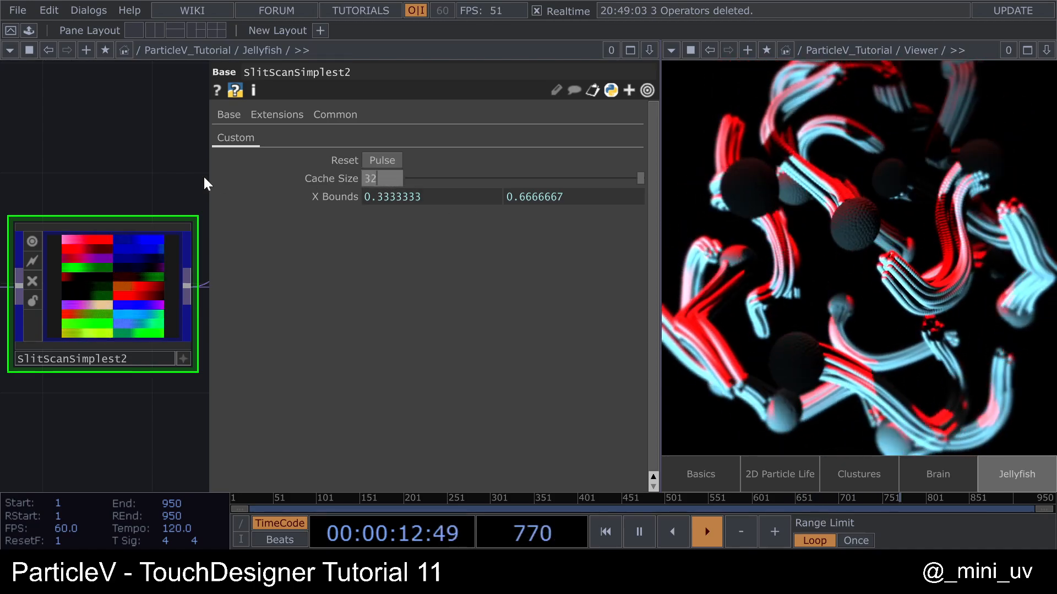
{"action": "key", "text": "Return"}
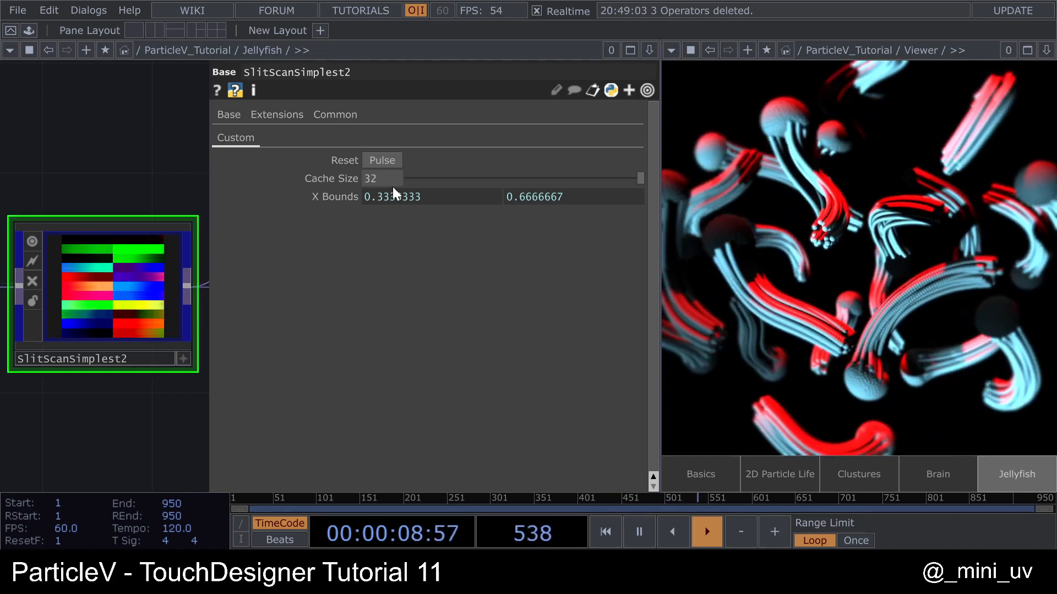
- Insert the Dampener1 container into the wire between SlitScanSimplest2 and to_feedback
{"action": "scroll", "coordinate": [127, 176], "scroll_direction": "down", "scroll_amount": 3}
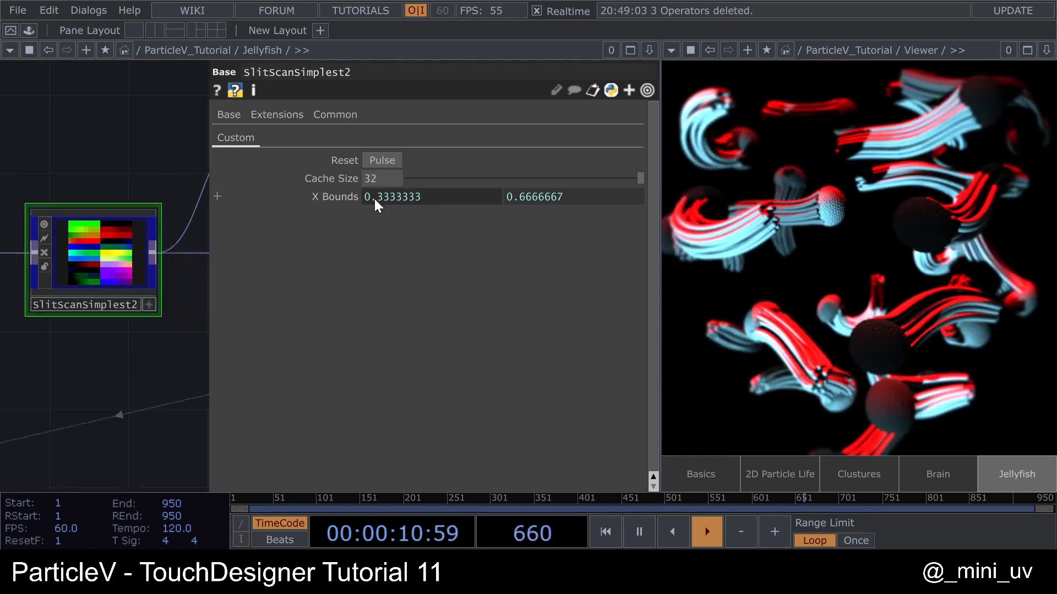
{"action": "scroll", "coordinate": [110, 187], "scroll_direction": "down", "scroll_amount": 3}
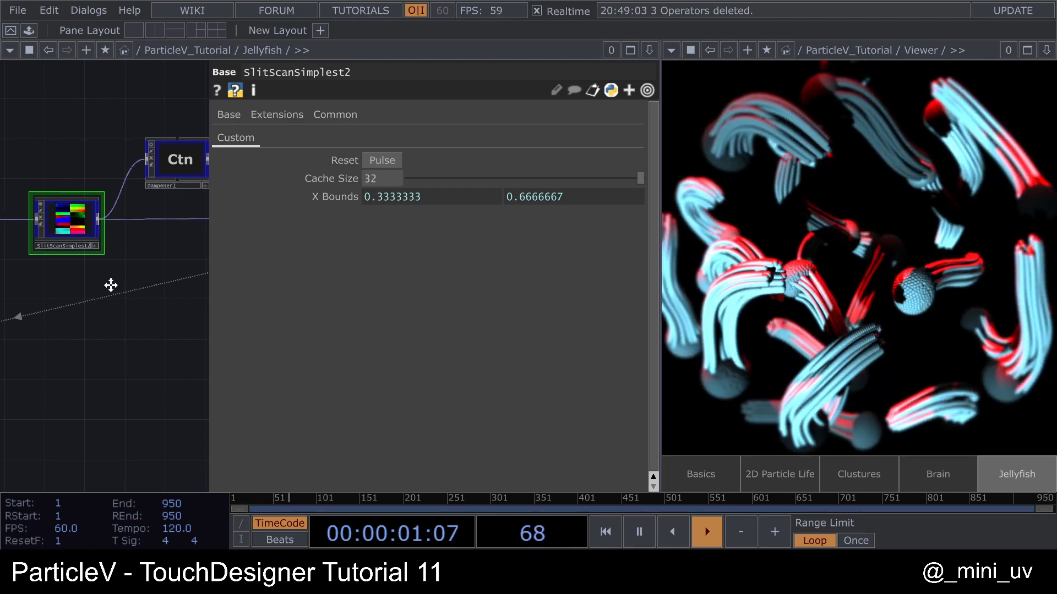
{"action": "left_click_drag", "start_coordinate": [110, 286], "coordinate": [59, 288]}
{"action": "left_click", "coordinate": [130, 167]}
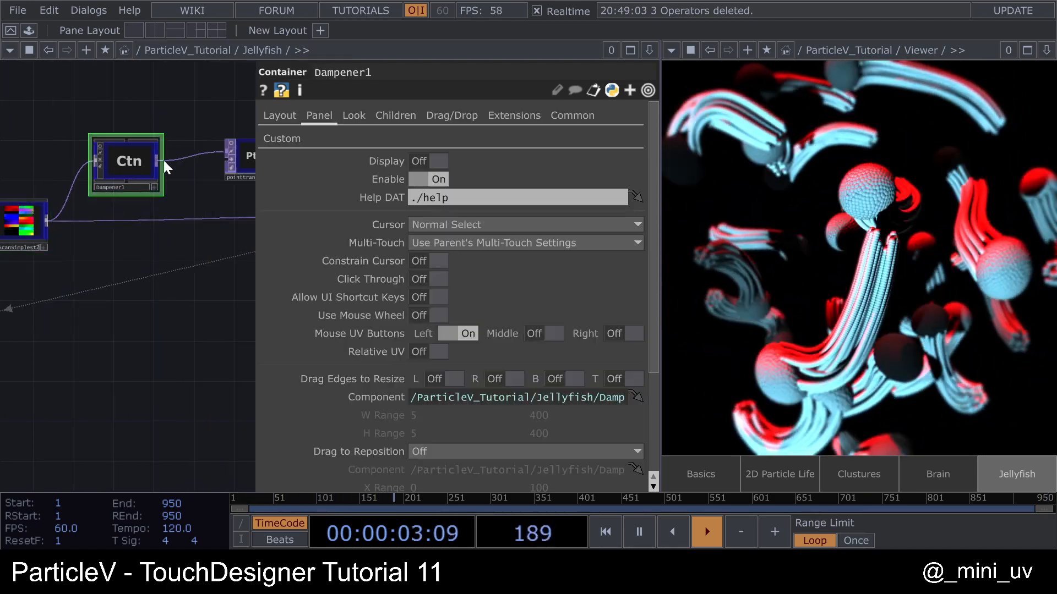
{"action": "left_click_drag", "start_coordinate": [158, 161], "coordinate": [137, 209]}
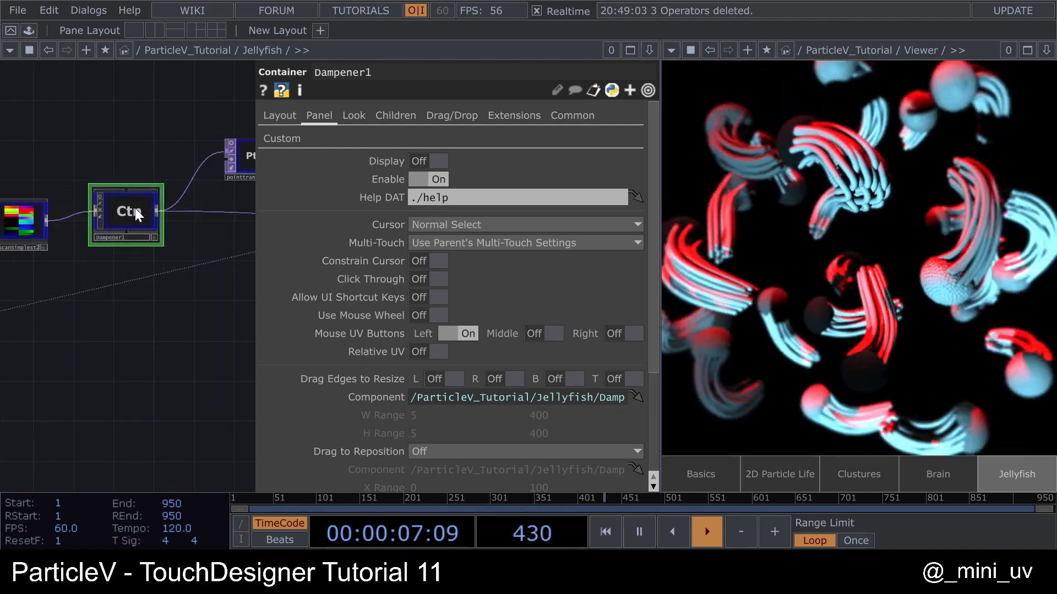
- Set Dampener1's custom damp factor to about 0.806 and close its parameters
{"action": "key", "text": "p"}
{"action": "key", "text": "p"}
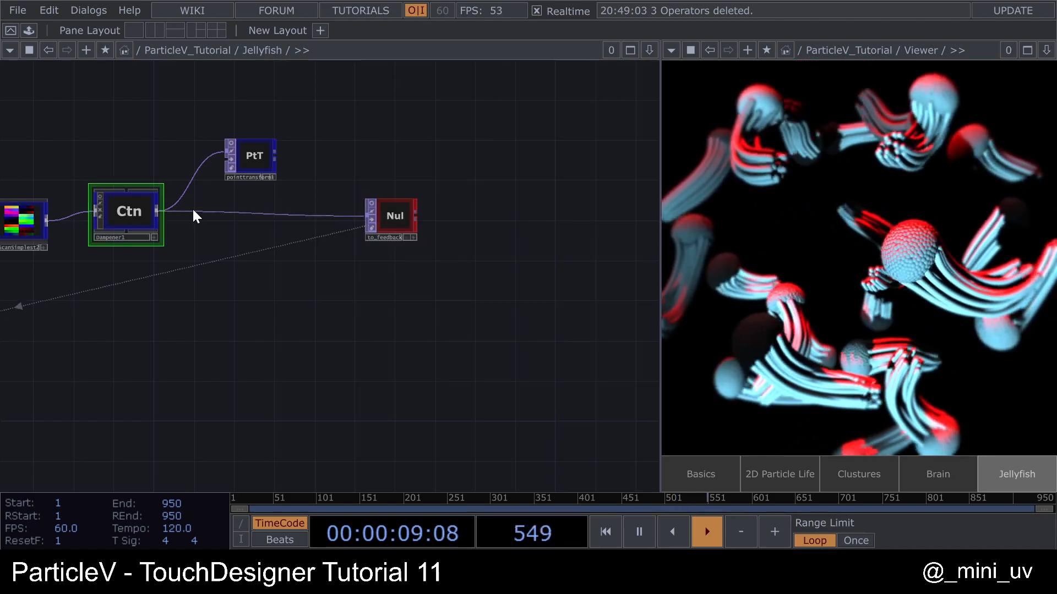
{"action": "left_click", "coordinate": [284, 138]}
{"action": "left_click_drag", "start_coordinate": [549, 158], "coordinate": [603, 158]}
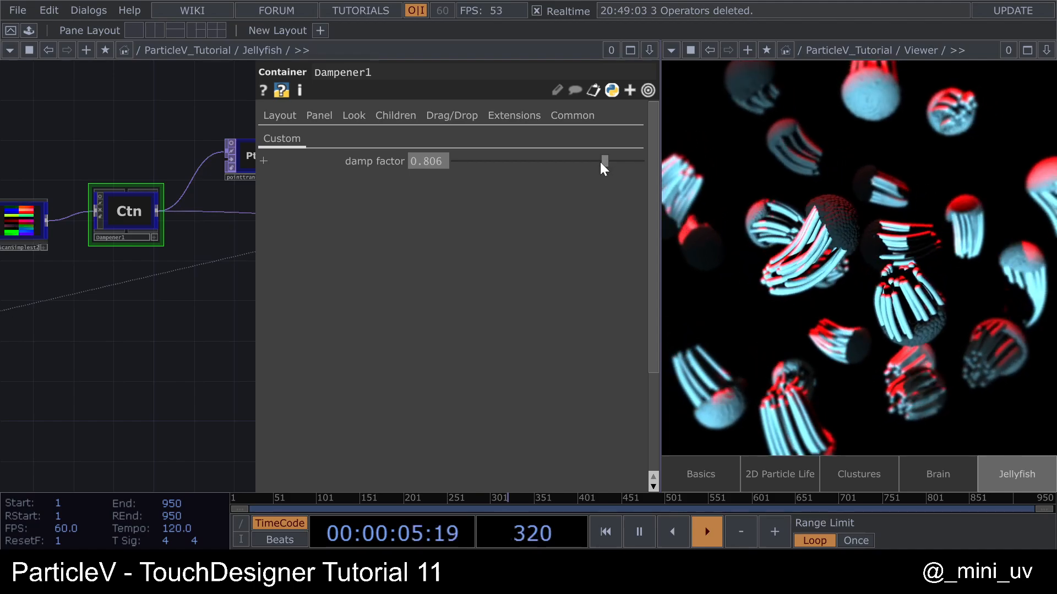
{"action": "key", "text": "p"}
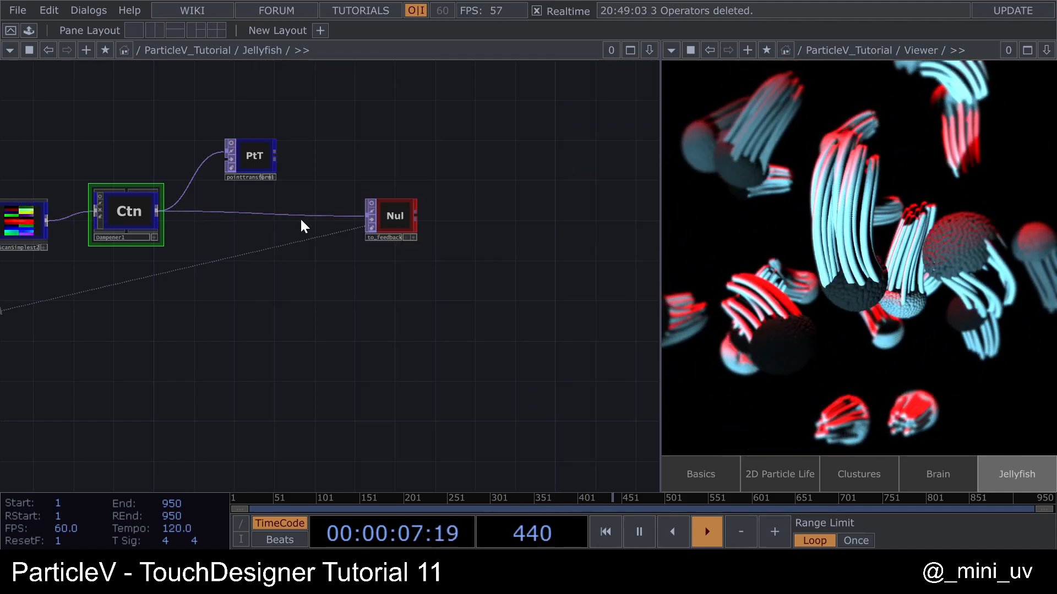
- Lower Dampener1's damp factor to about 0.481 and hide the parameters
{"action": "key", "text": "p"}
{"action": "left_click_drag", "start_coordinate": [560, 163], "coordinate": [536, 169]}
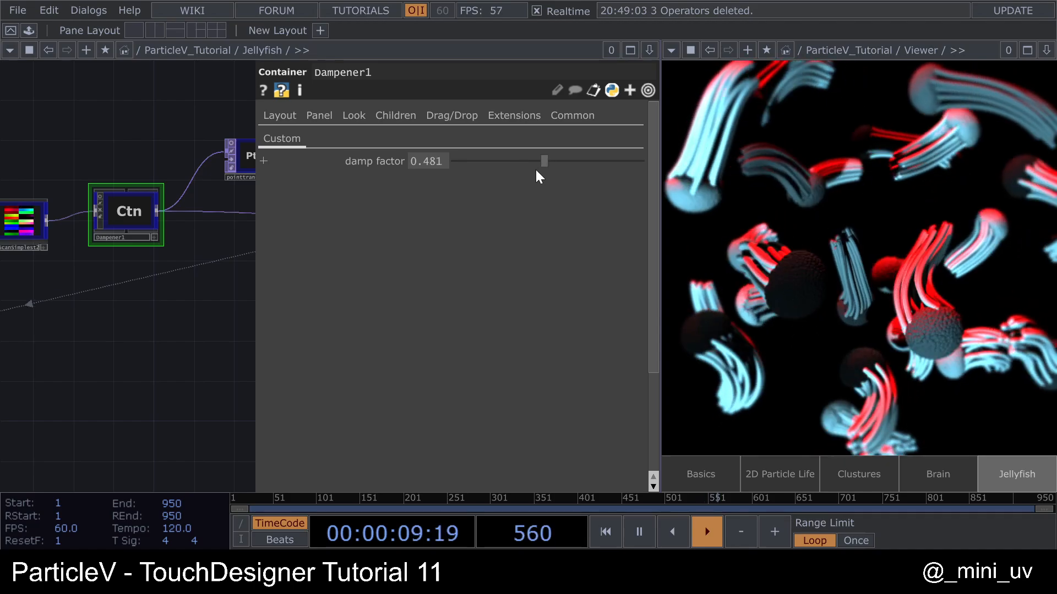
{"action": "key", "text": "p"}
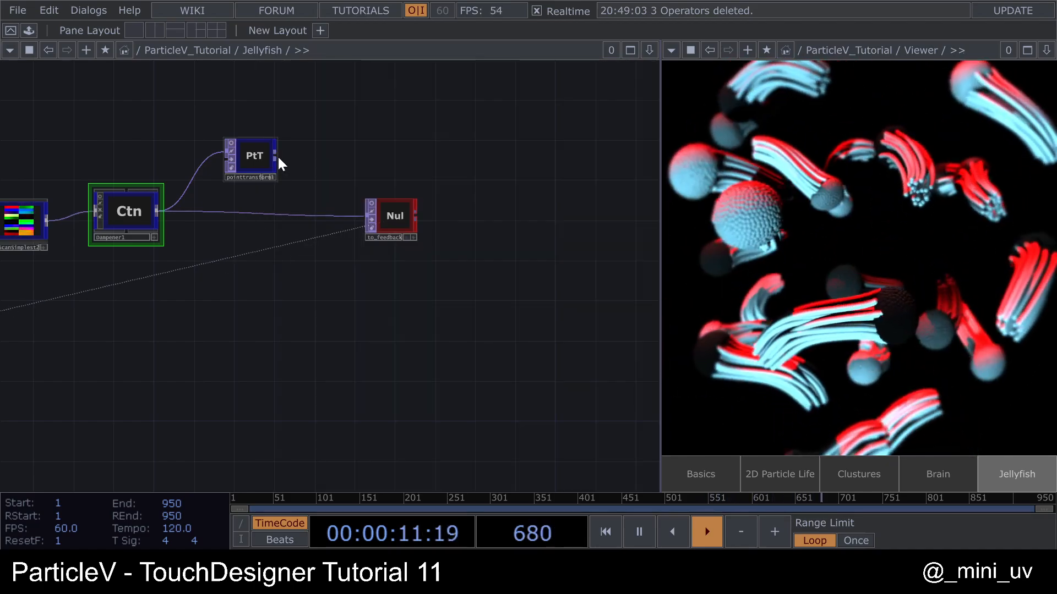
- Wire pointtransform1's output into to_feedback, move the operator down into the chain and inspect its transform parameters
{"action": "left_click_drag", "start_coordinate": [276, 155], "coordinate": [309, 218]}
{"action": "left_click_drag", "start_coordinate": [254, 175], "coordinate": [242, 205]}
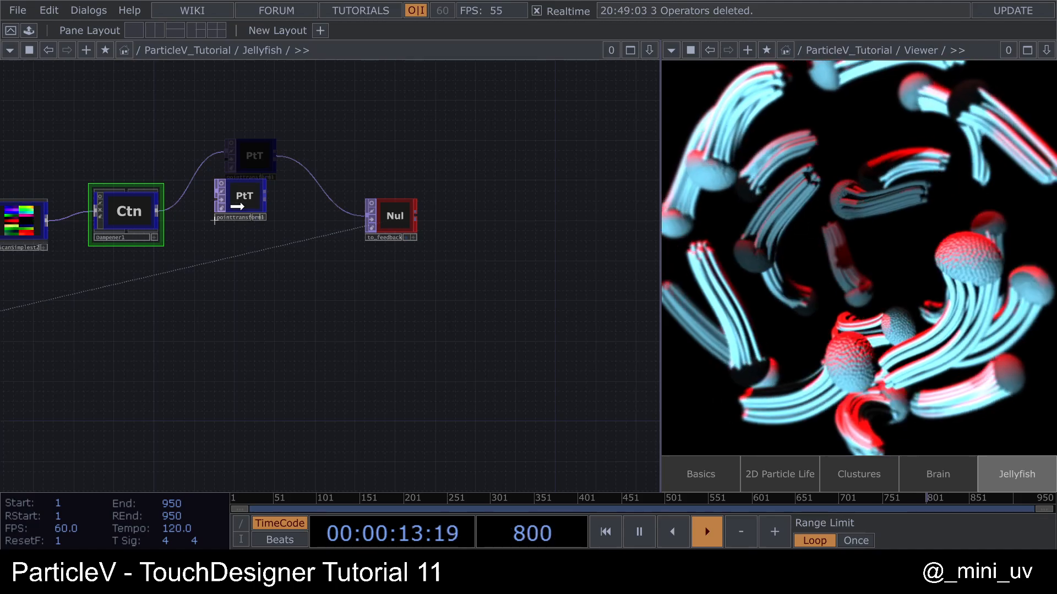
{"action": "key", "text": "p"}
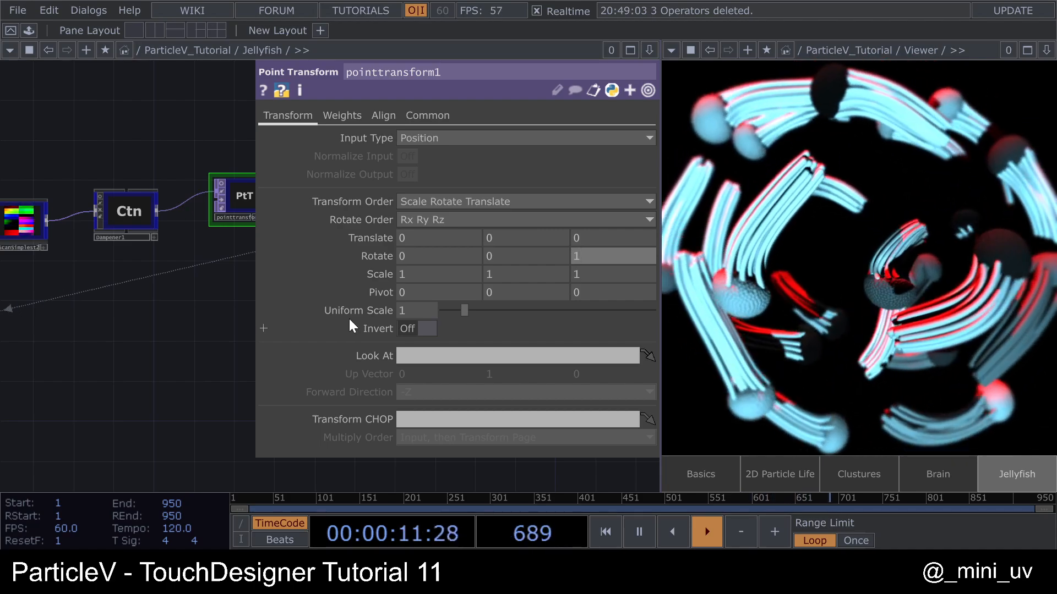
{"action": "key", "text": "p"}
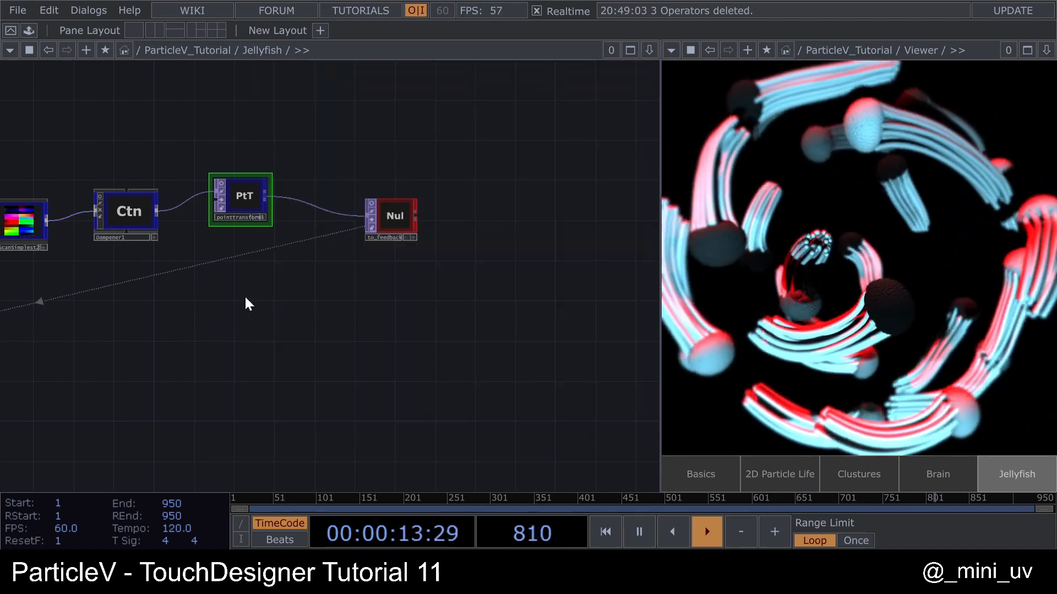
- Inspect the Pixelate parameters of the pixelate_jellyfish operator in the color chain, then hide them
{"action": "scroll", "coordinate": [246, 339], "scroll_direction": "down", "scroll_amount": 2}
{"action": "scroll", "coordinate": [280, 339], "scroll_direction": "down", "scroll_amount": 4}
{"action": "left_click_drag", "start_coordinate": [322, 348], "coordinate": [499, 291]}
{"action": "left_click_drag", "start_coordinate": [346, 382], "coordinate": [472, 345]}
{"action": "scroll", "coordinate": [235, 339], "scroll_direction": "up", "scroll_amount": 1}
{"action": "scroll", "coordinate": [236, 339], "scroll_direction": "up", "scroll_amount": 4}
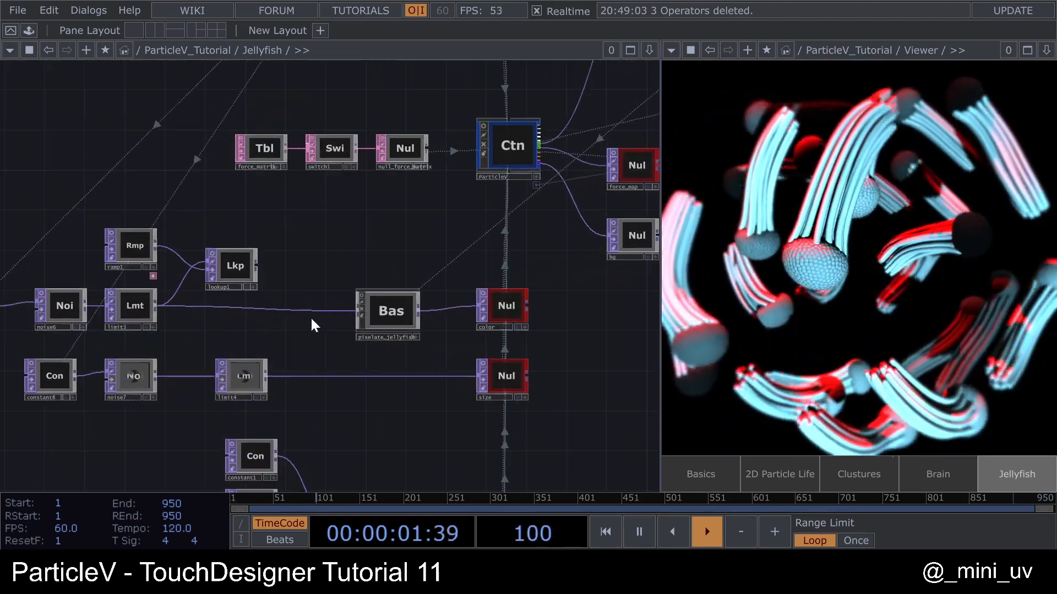
{"action": "left_click", "coordinate": [396, 314]}
{"action": "key", "text": "p"}
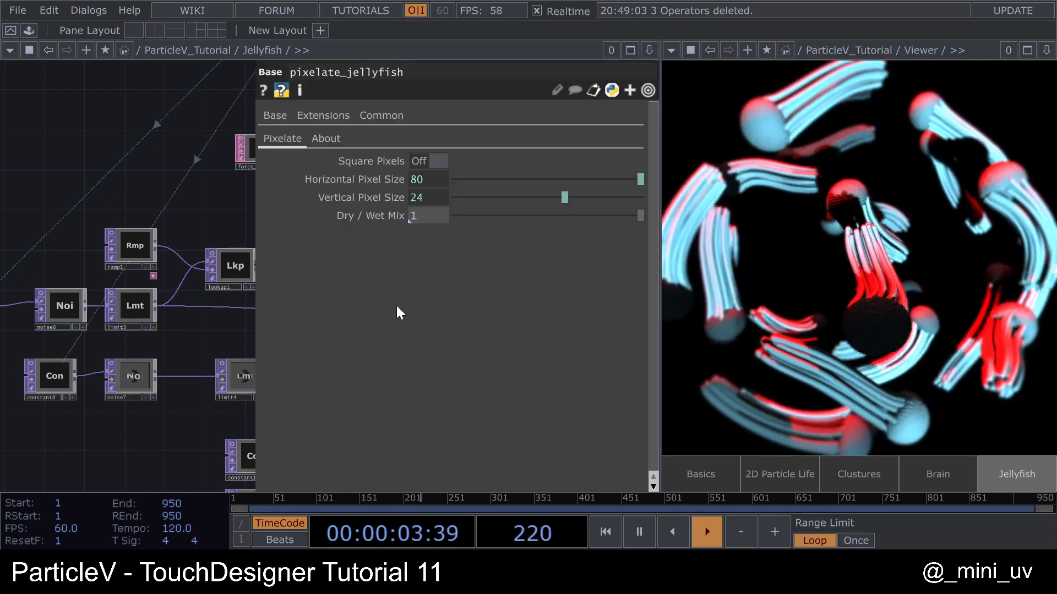
{"action": "left_click_drag", "start_coordinate": [567, 215], "coordinate": [639, 220]}
{"action": "scroll", "coordinate": [184, 226], "scroll_direction": "down", "scroll_amount": 4}
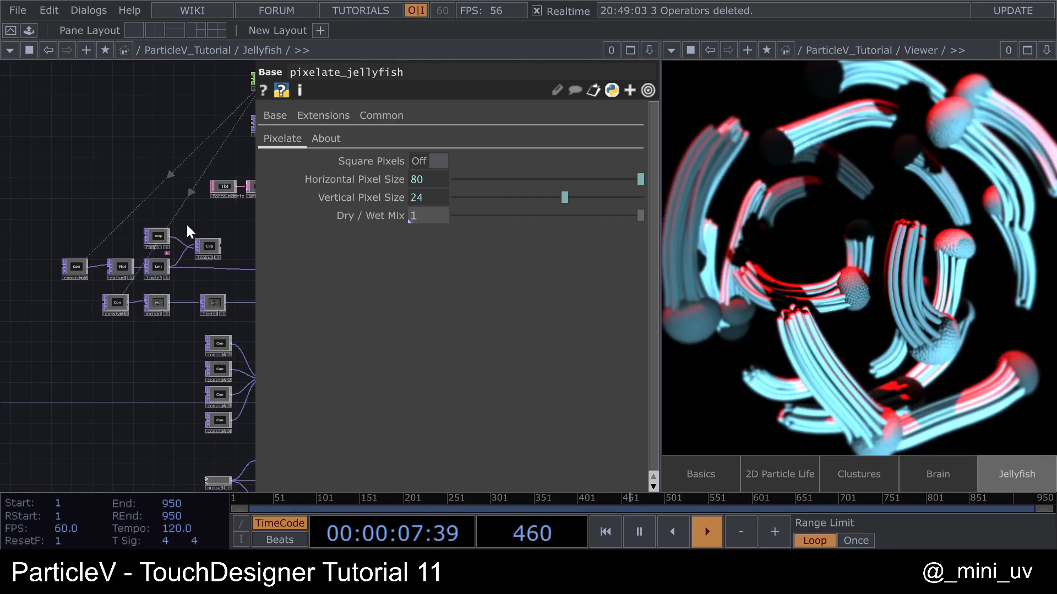
{"action": "key", "text": "p"}
- Open ParticleV's render network and change light2's color from the palette to white (1, 1, 1)
{"action": "scroll", "coordinate": [197, 236], "scroll_direction": "down", "scroll_amount": 5}
{"action": "scroll", "coordinate": [285, 198], "scroll_direction": "up", "scroll_amount": 2}
{"action": "scroll", "coordinate": [285, 198], "scroll_direction": "up", "scroll_amount": 4}
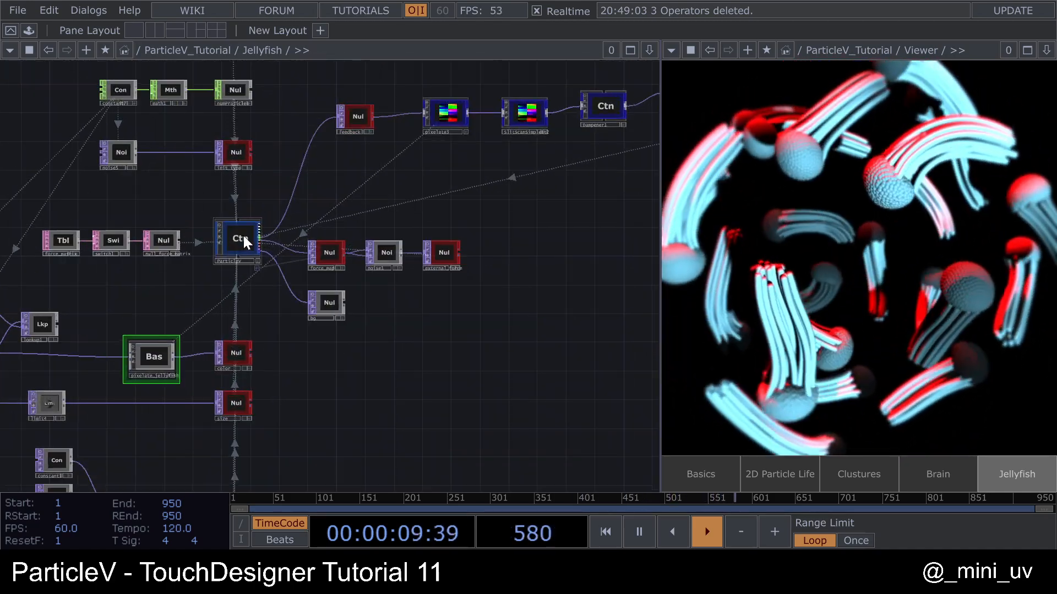
{"action": "left_click", "coordinate": [242, 237]}
{"action": "key", "text": "p"}
{"action": "left_click", "coordinate": [428, 194]}
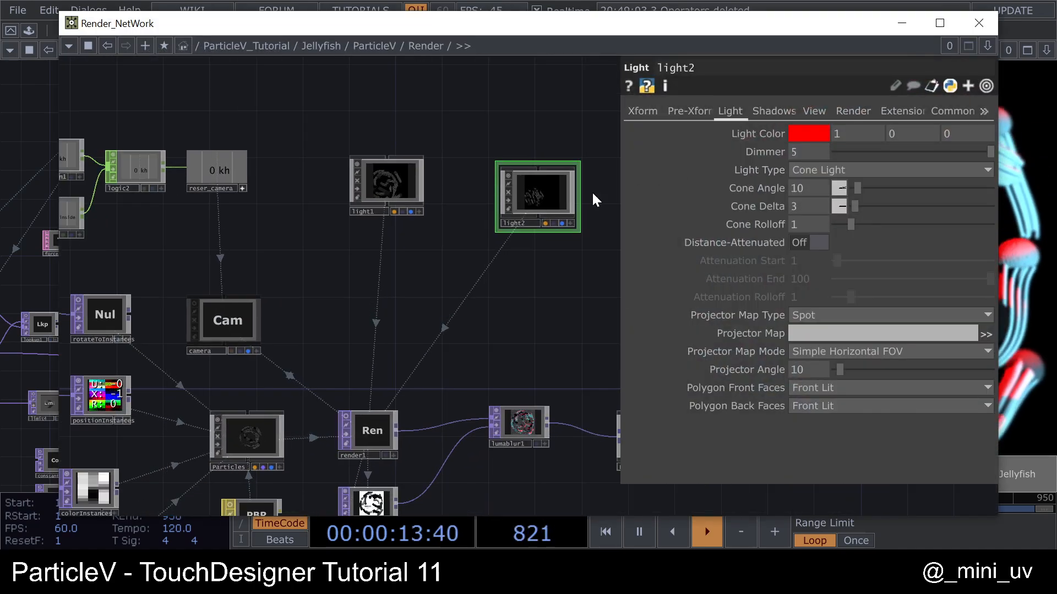
{"action": "left_click", "coordinate": [798, 135]}
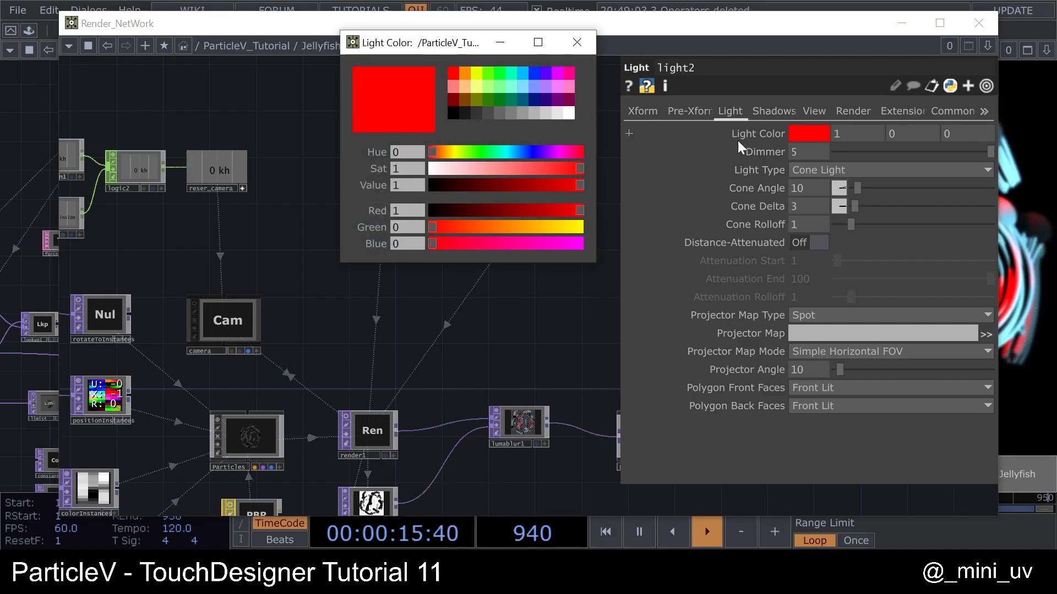
{"action": "left_click", "coordinate": [570, 113]}
{"action": "left_click", "coordinate": [576, 42]}
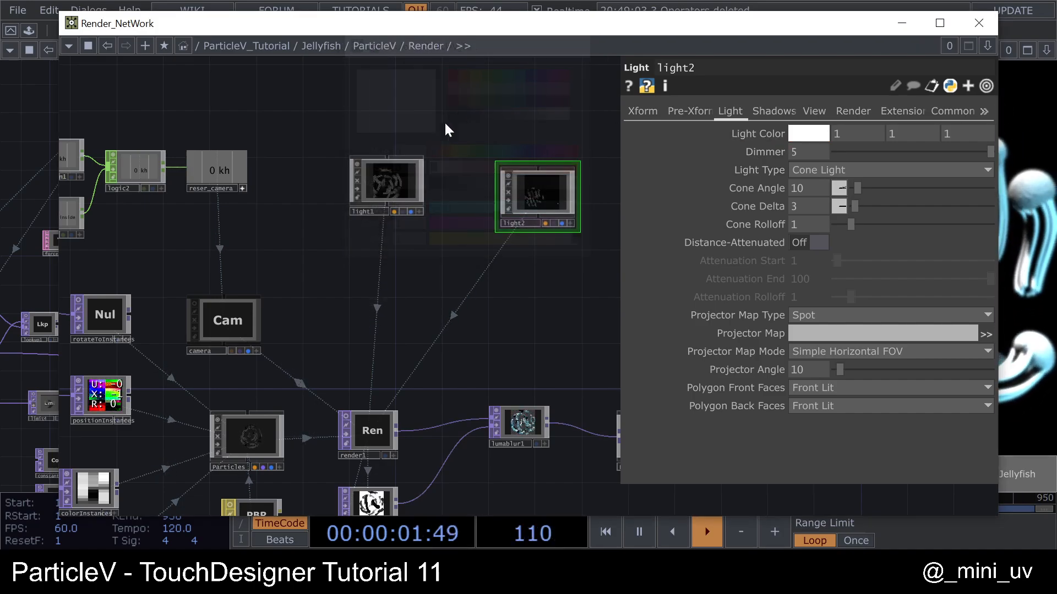
- Set light1's Dimmer to 0, then close the render network and ParticleV's parameters
{"action": "left_click", "coordinate": [411, 184]}
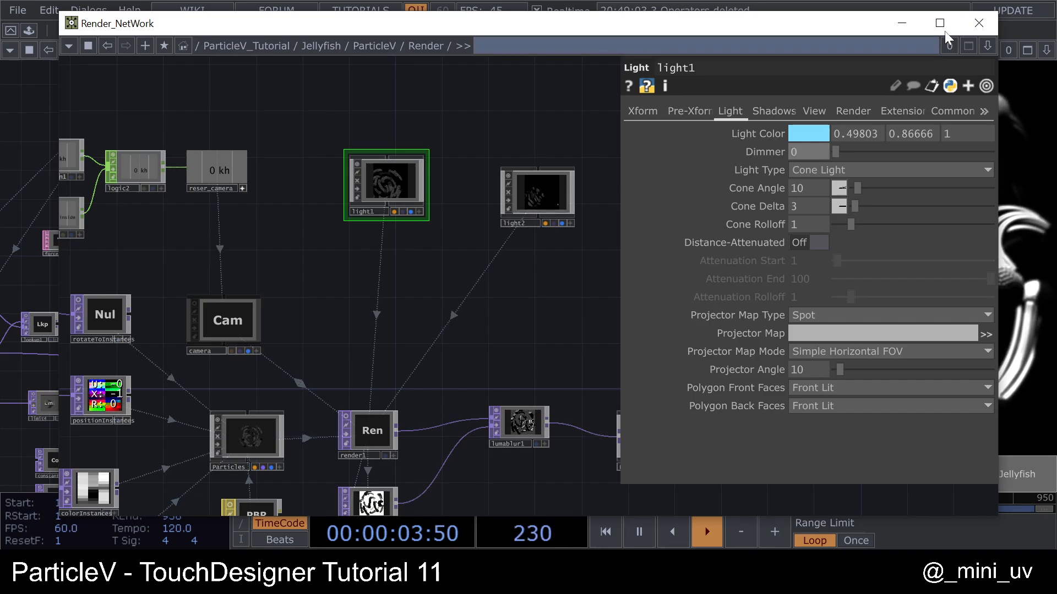
{"action": "left_click", "coordinate": [978, 23]}
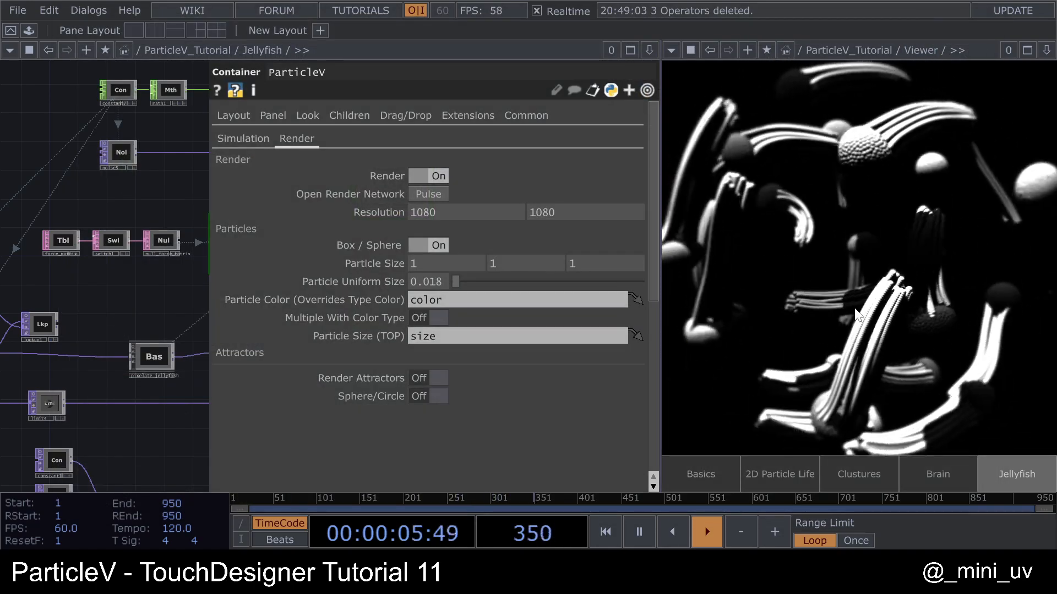
{"action": "key", "text": "p"}
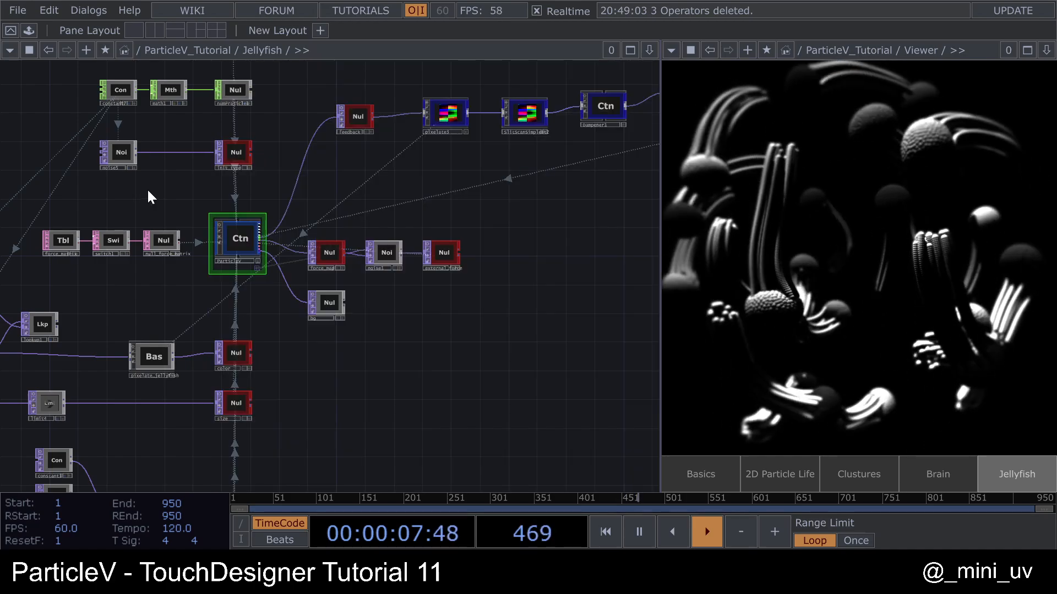
- Activate the viewers of lookup1, limit3 and noise6 in the particle color chain
{"action": "scroll", "coordinate": [147, 189], "scroll_direction": "down", "scroll_amount": 3}
{"action": "scroll", "coordinate": [102, 286], "scroll_direction": "up", "scroll_amount": 5}
{"action": "scroll", "coordinate": [246, 257], "scroll_direction": "up", "scroll_amount": 2}
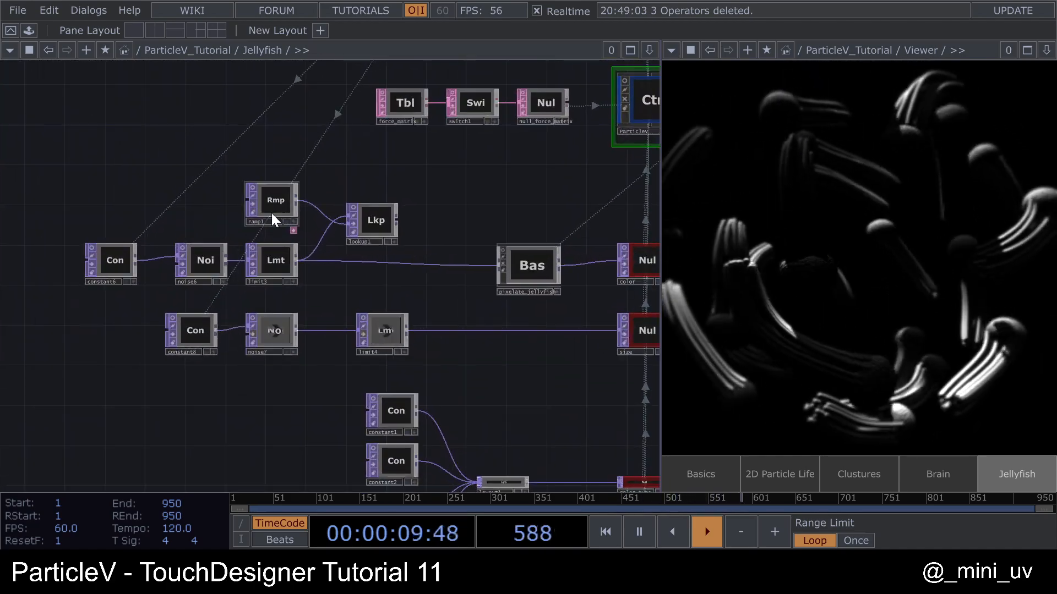
{"action": "scroll", "coordinate": [311, 202], "scroll_direction": "up", "scroll_amount": 4}
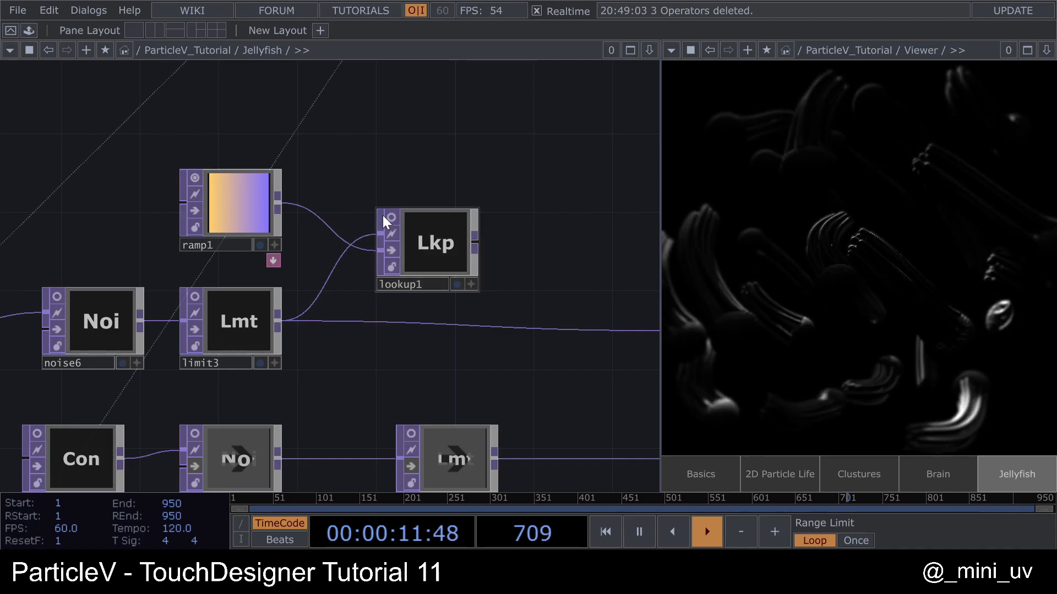
{"action": "left_click", "coordinate": [388, 216]}
{"action": "scroll", "coordinate": [309, 239], "scroll_direction": "down", "scroll_amount": 2}
{"action": "left_click", "coordinate": [229, 284]}
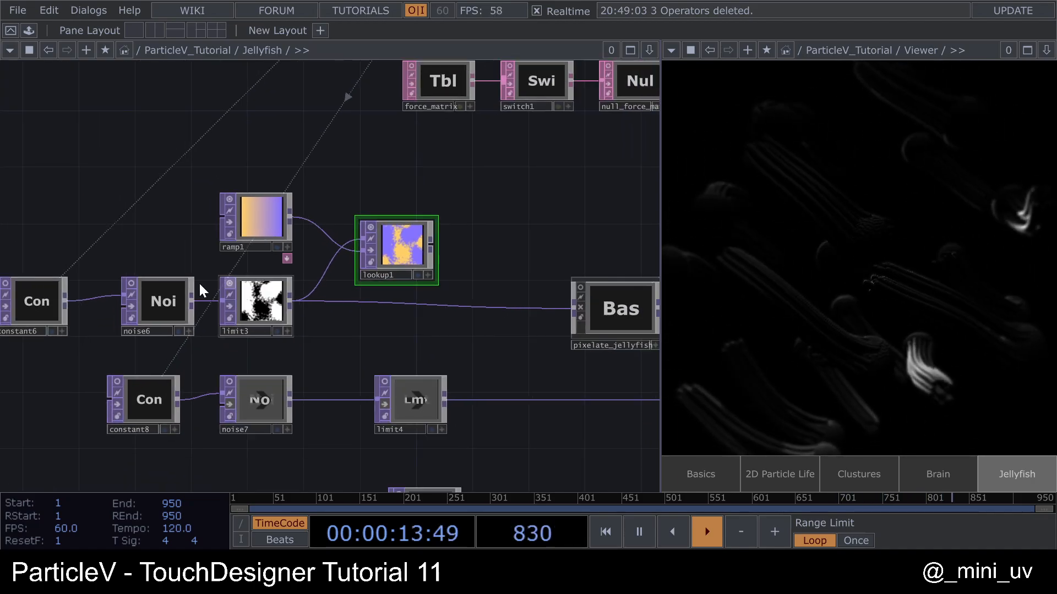
{"action": "left_click", "coordinate": [133, 283]}
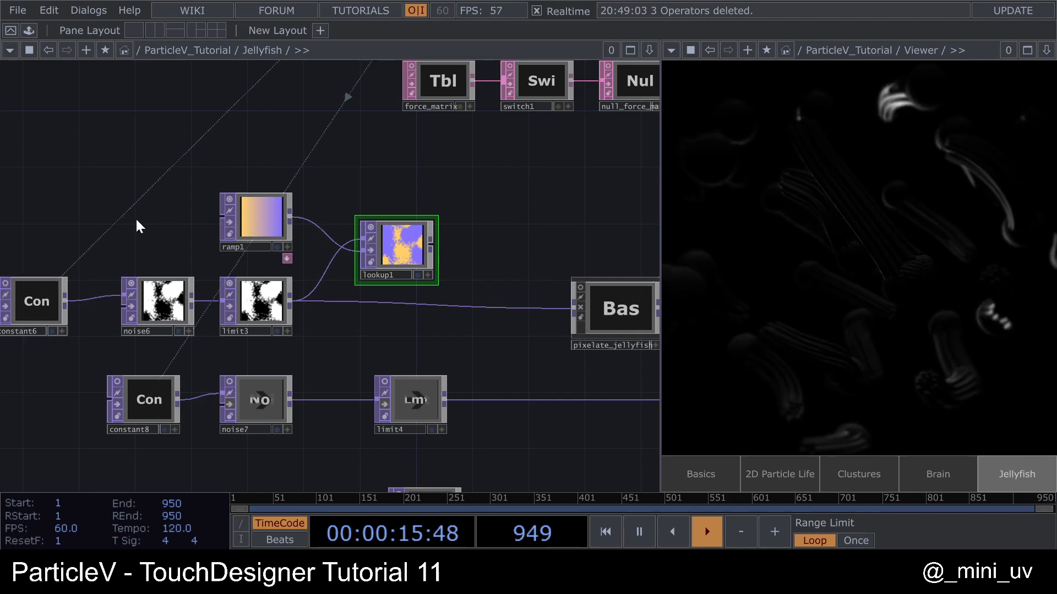
- Delete the lookup1 and ramp1 operators from the color chain
{"action": "scroll", "coordinate": [566, 252], "scroll_direction": "right", "scroll_amount": 2}
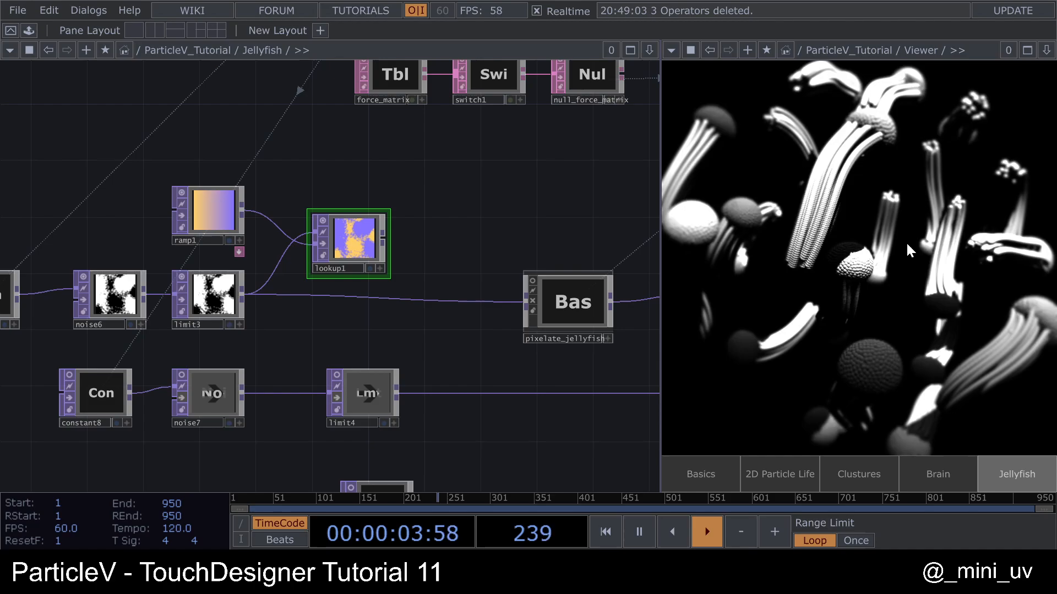
{"action": "key", "text": "Delete"}
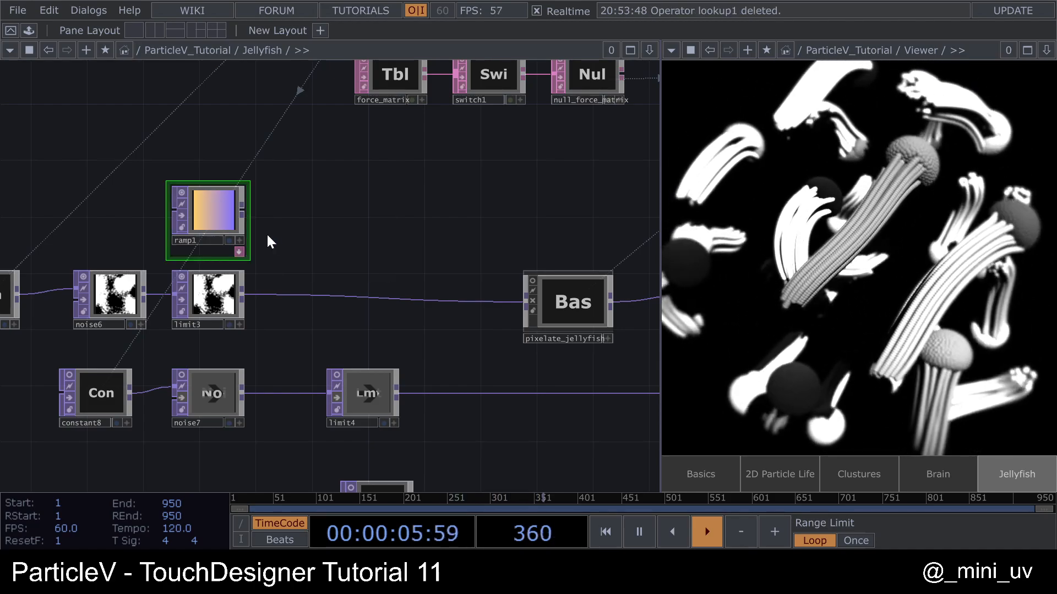
{"action": "key", "text": "Delete"}
{"action": "scroll", "coordinate": [182, 248], "scroll_direction": "right", "scroll_amount": 1}
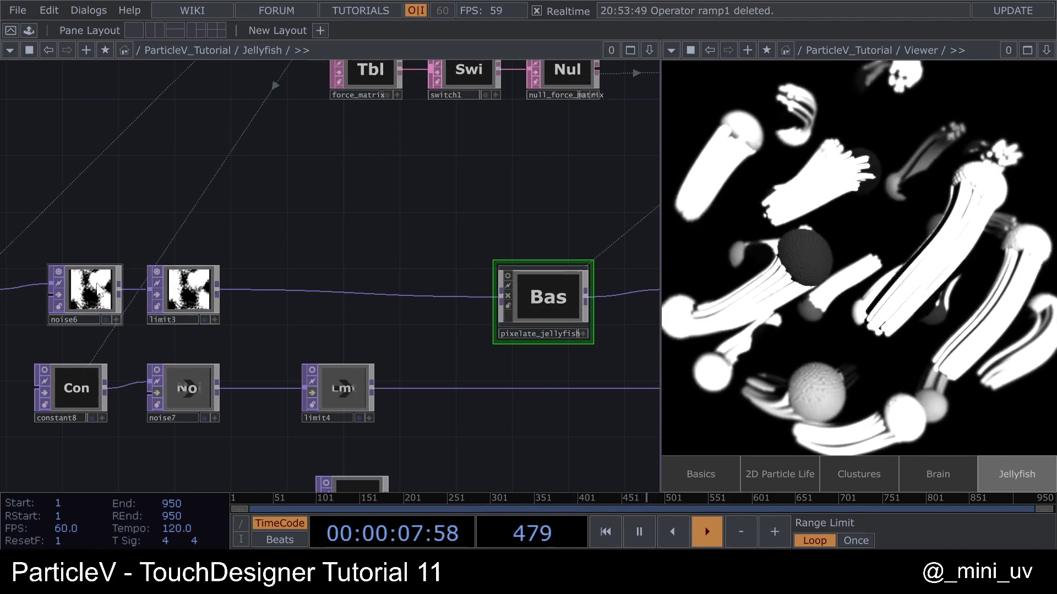
- Turn off Monochrome in noise6 so it outputs colored noise, and hide its parameters
{"action": "left_click", "coordinate": [73, 285]}
{"action": "key", "text": "p"}
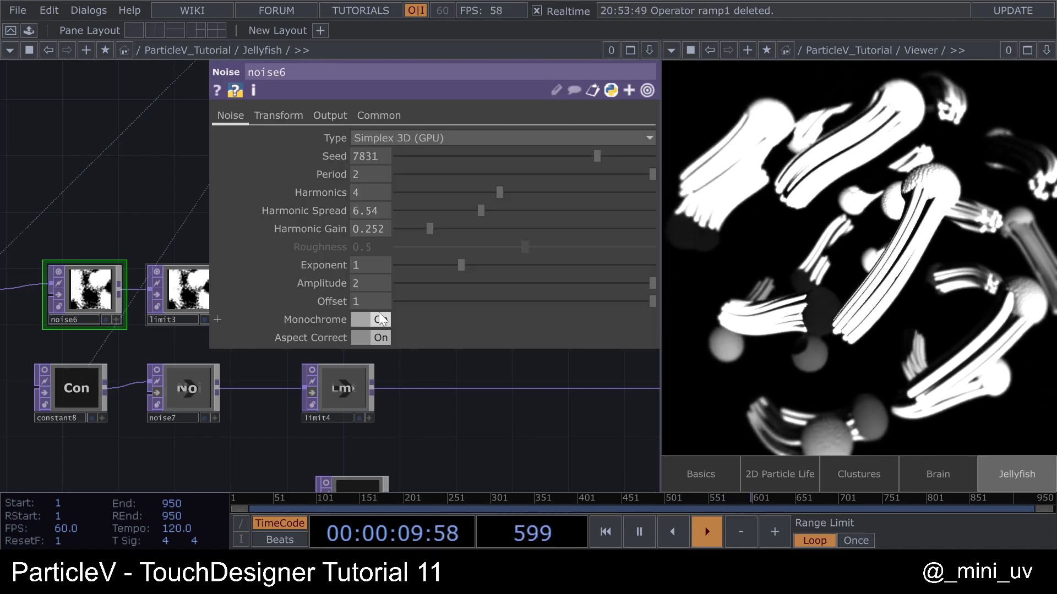
{"action": "left_click", "coordinate": [377, 319]}
{"action": "key", "text": "p"}
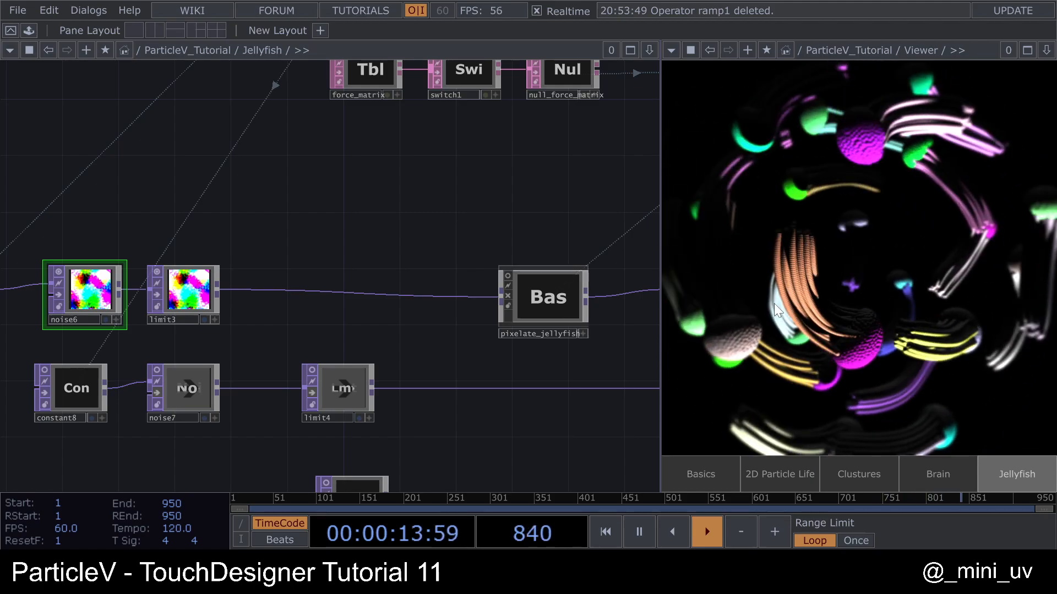
- Parent light2 to the camera in ParticleV's render network, then close the network and the parameters
{"action": "scroll", "coordinate": [367, 258], "scroll_direction": "down", "scroll_amount": 2}
{"action": "scroll", "coordinate": [513, 236], "scroll_direction": "down", "scroll_amount": 3}
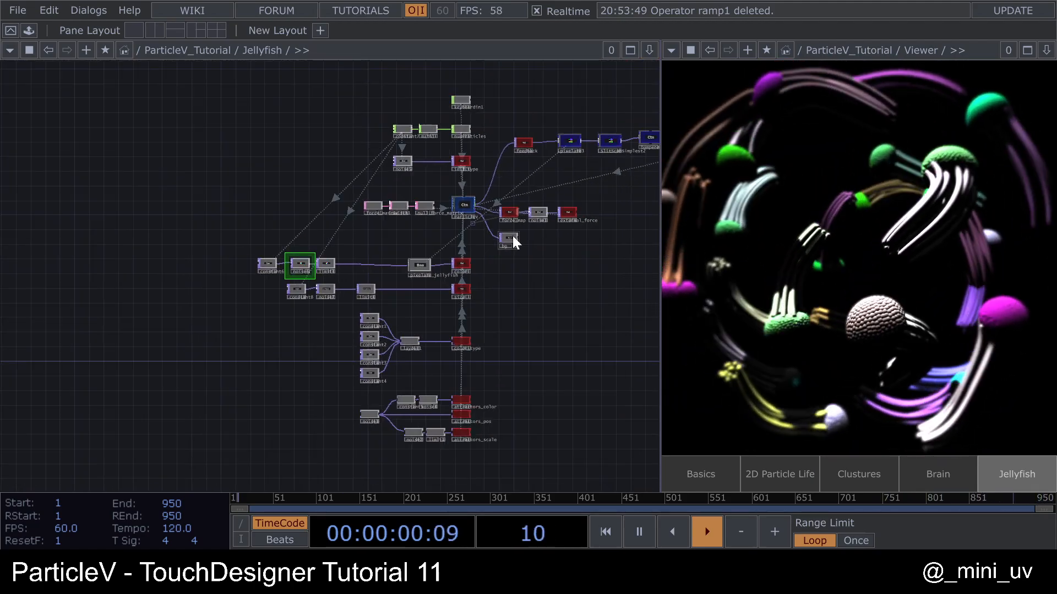
{"action": "scroll", "coordinate": [463, 199], "scroll_direction": "up", "scroll_amount": 5}
{"action": "left_click", "coordinate": [454, 209]}
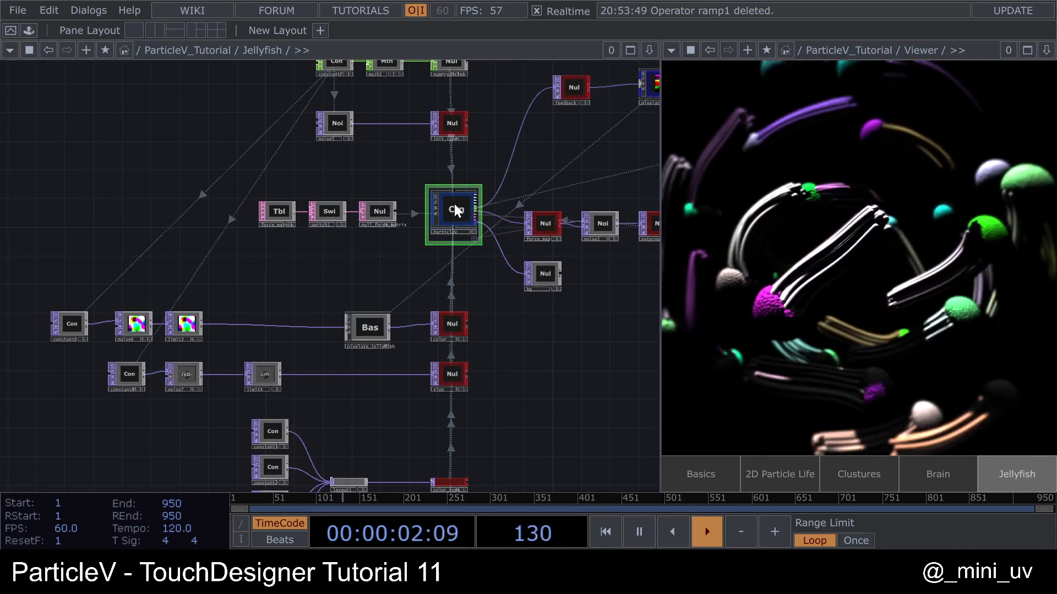
{"action": "key", "text": "p"}
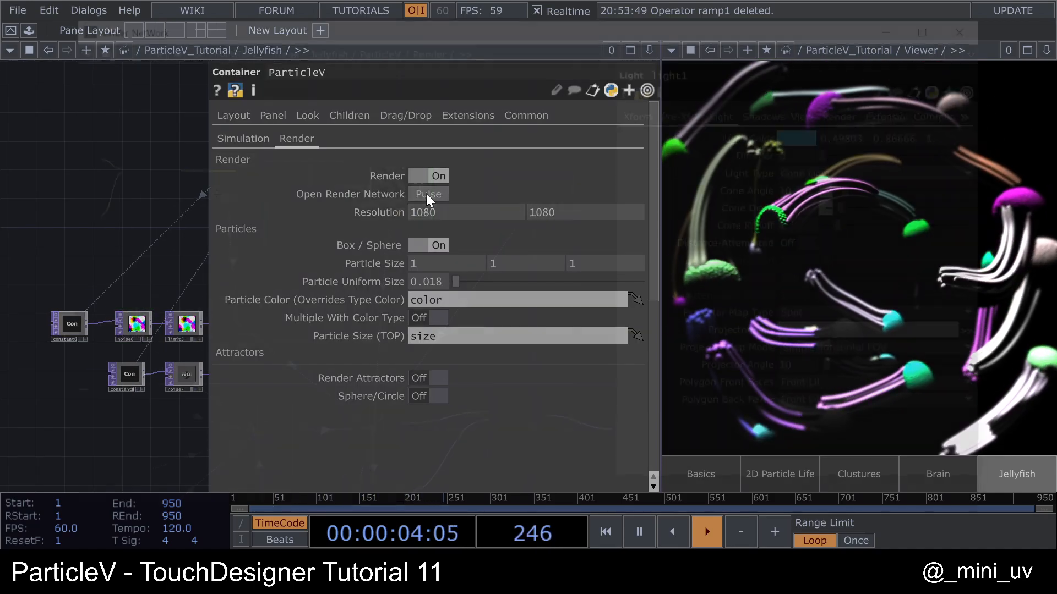
{"action": "left_click", "coordinate": [426, 193]}
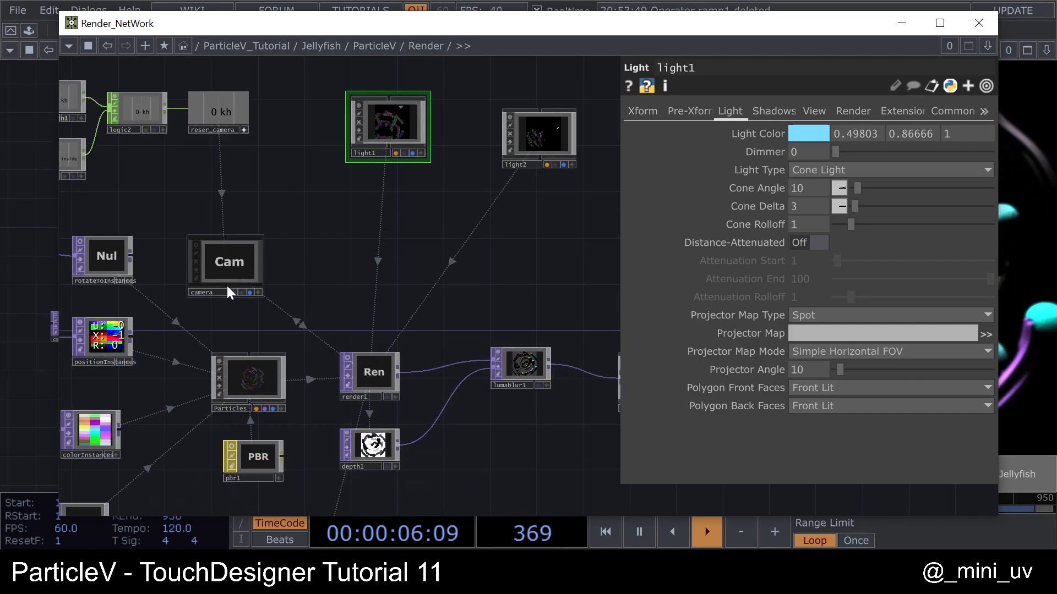
{"action": "left_click_drag", "start_coordinate": [226, 285], "coordinate": [530, 113]}
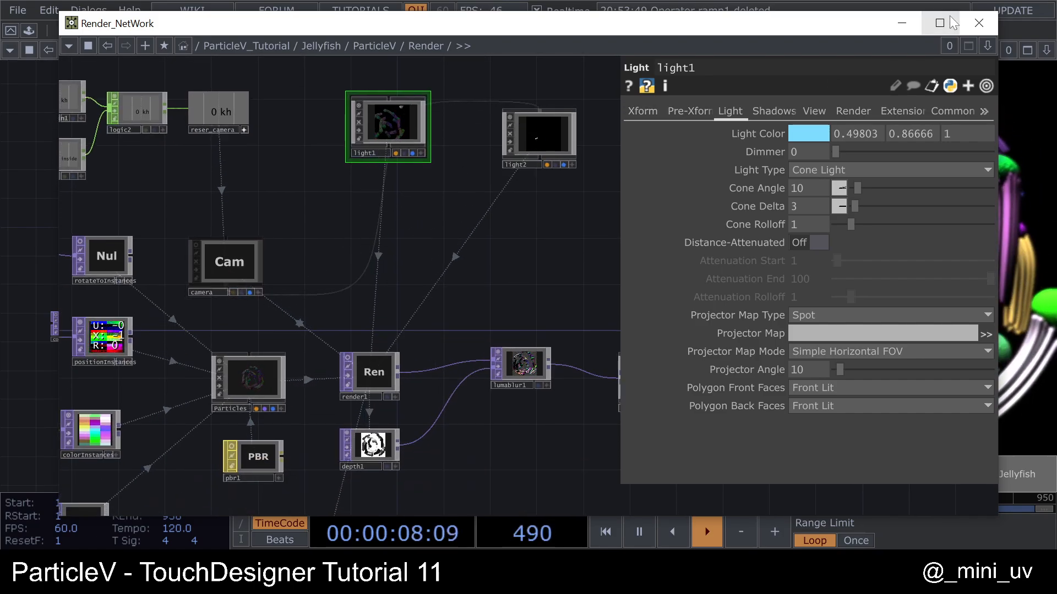
{"action": "left_click", "coordinate": [969, 24]}
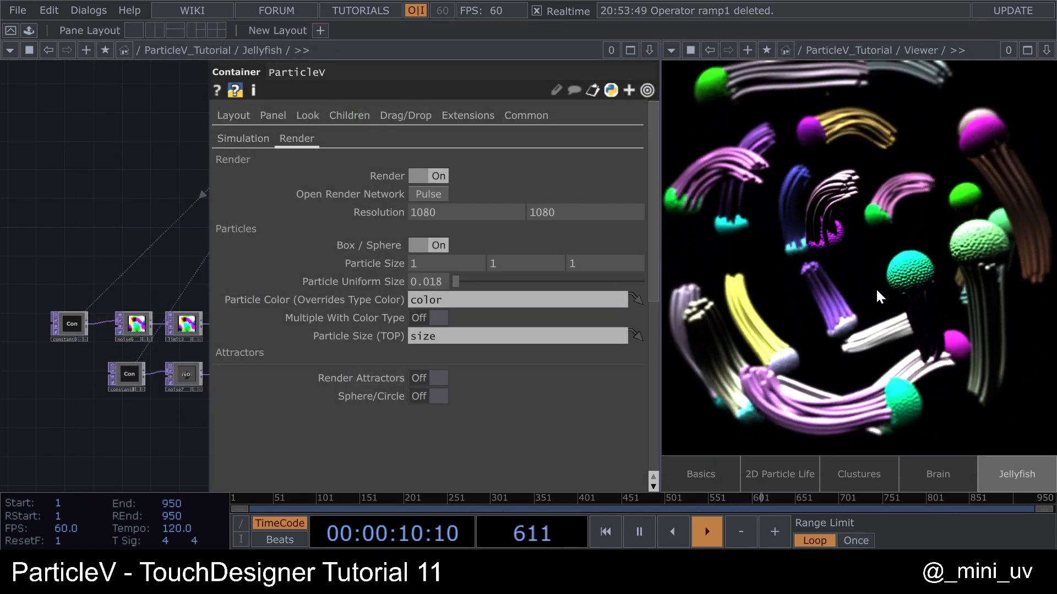
{"action": "key", "text": "p"}
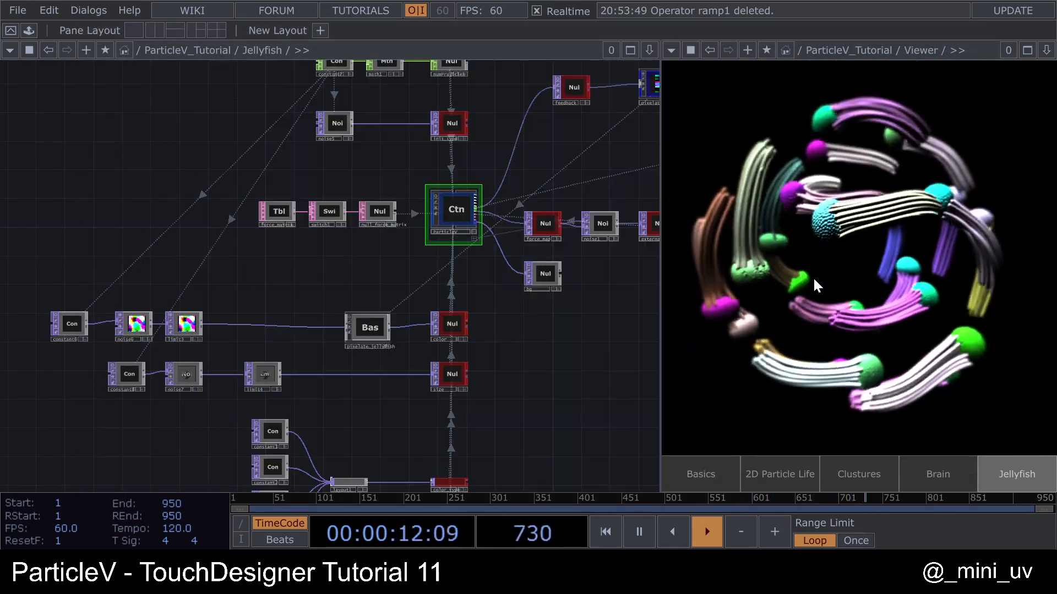
- Compare the pixelate_jellyfish operator with the Pixelate parameters of pixelate3 in the feedback chain
{"action": "scroll", "coordinate": [495, 346], "scroll_direction": "up", "scroll_amount": 5}
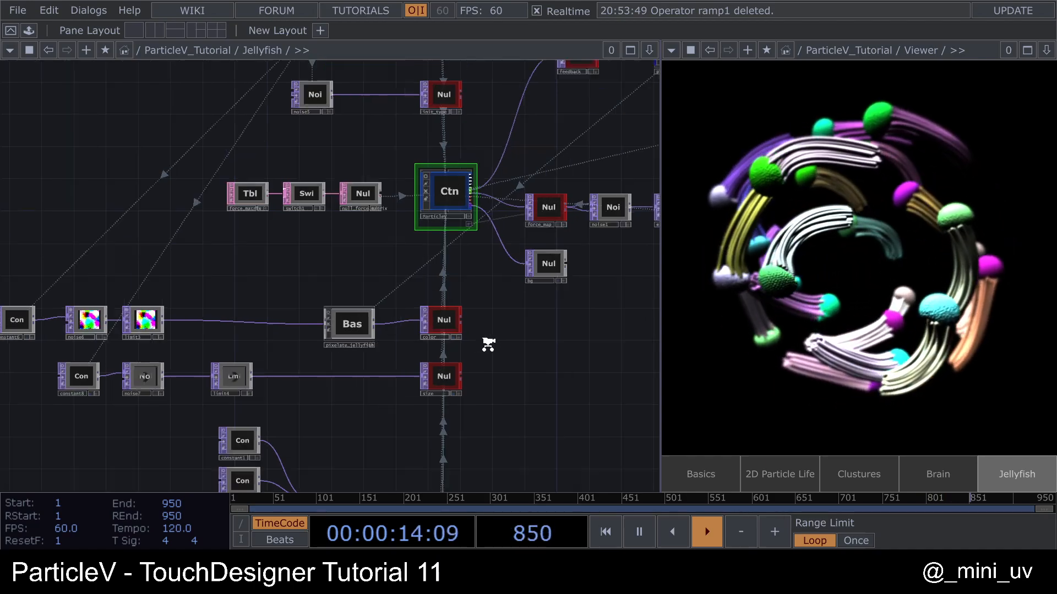
{"action": "left_click", "coordinate": [252, 312]}
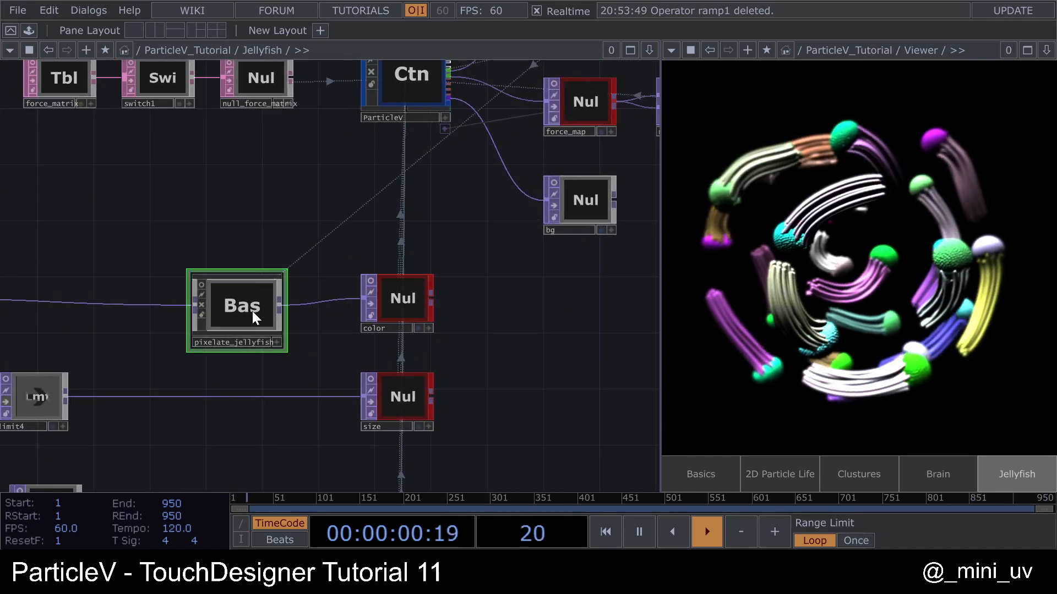
{"action": "key", "text": "p"}
{"action": "key", "text": "p"}
{"action": "scroll", "coordinate": [190, 291], "scroll_direction": "down", "scroll_amount": 5}
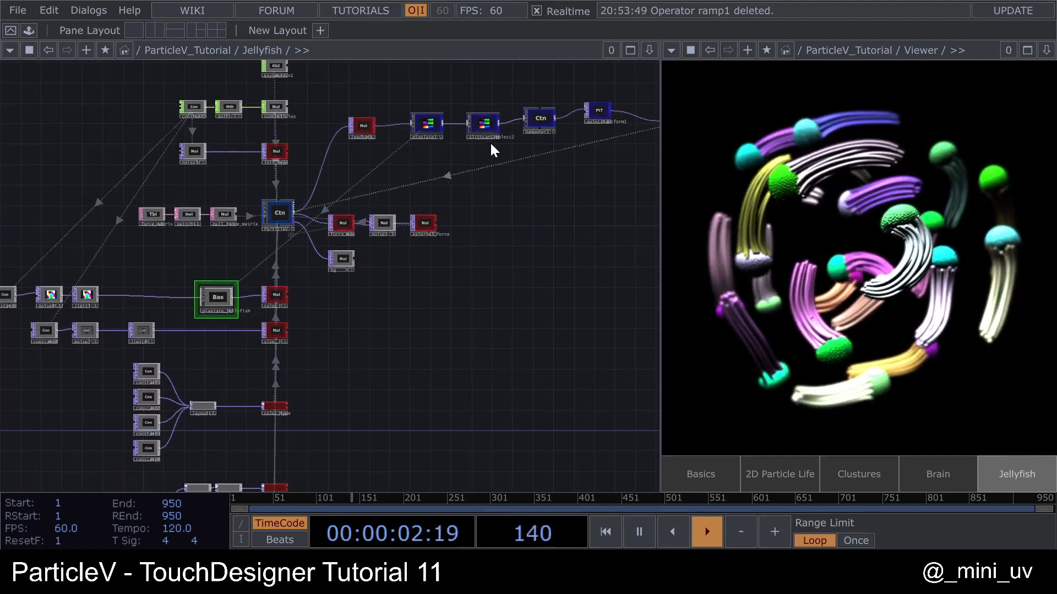
{"action": "scroll", "coordinate": [429, 121], "scroll_direction": "up", "scroll_amount": 4}
{"action": "left_click", "coordinate": [421, 140]}
{"action": "key", "text": "p"}
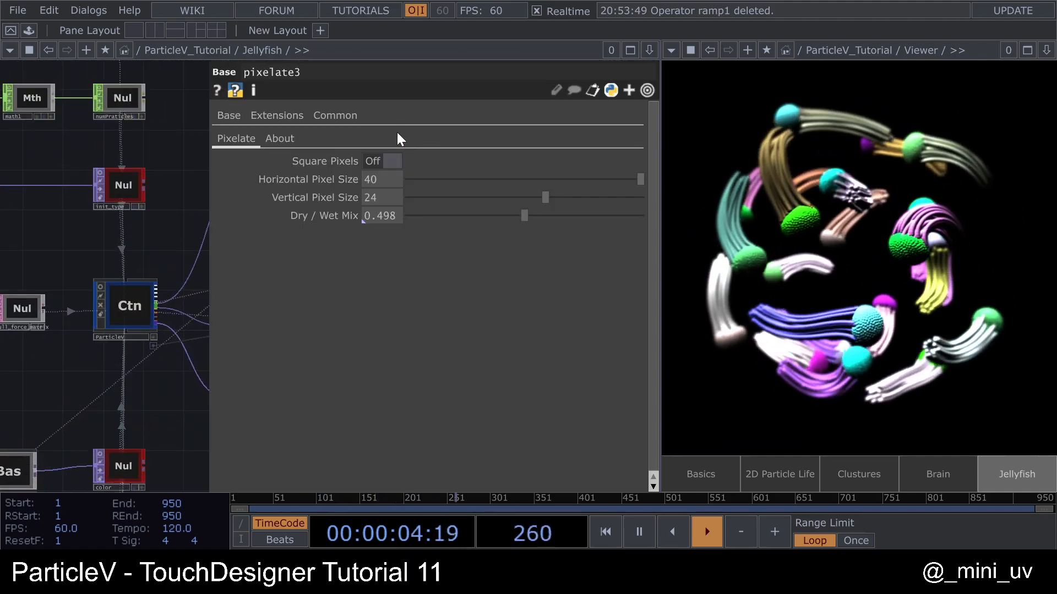
{"action": "key", "text": "p"}
{"action": "scroll", "coordinate": [311, 252], "scroll_direction": "down", "scroll_amount": 4}
{"action": "scroll", "coordinate": [242, 319], "scroll_direction": "up", "scroll_amount": 5}
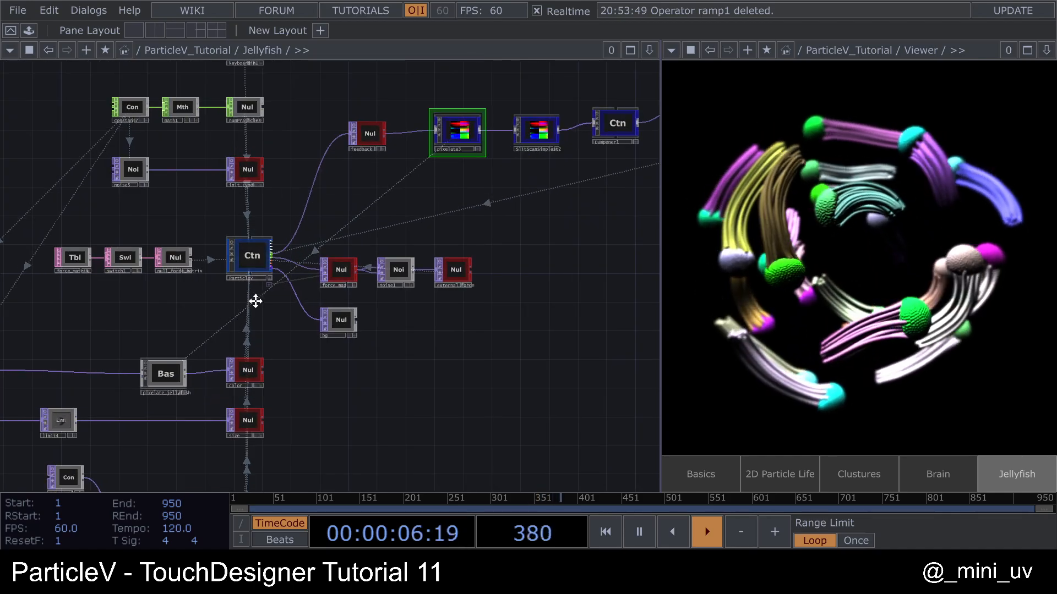
- Change the multiplier in pixelate_jellyfish's Horizontal Pixel Size expression to 3, giving op('pixelate3').par.Horsize*3
{"action": "left_click", "coordinate": [221, 349]}
{"action": "key", "text": "p"}
{"action": "scroll", "coordinate": [69, 259], "scroll_direction": "down", "scroll_amount": 5}
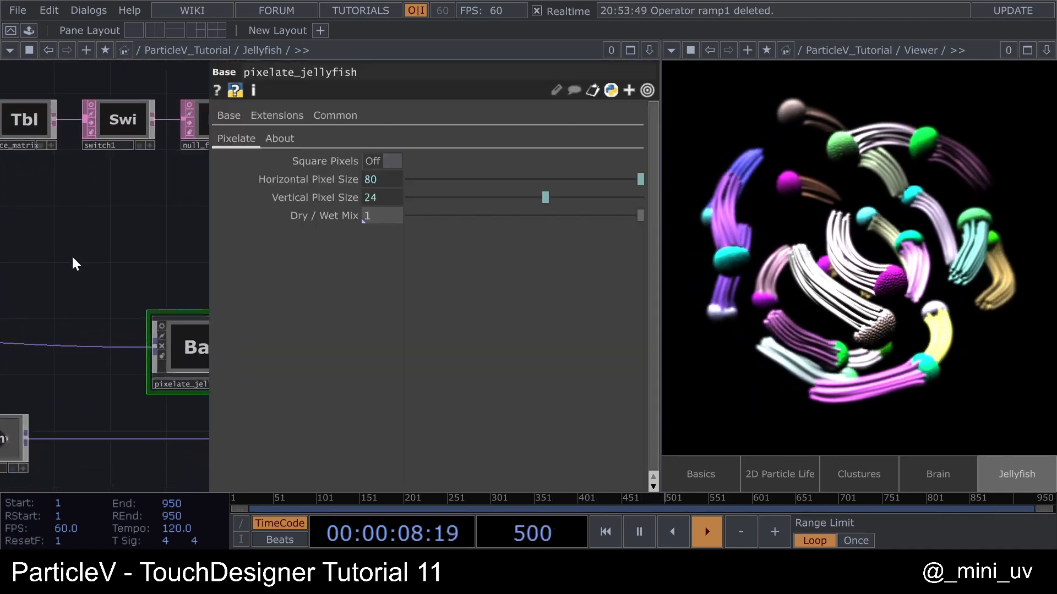
{"action": "left_click", "coordinate": [377, 181]}
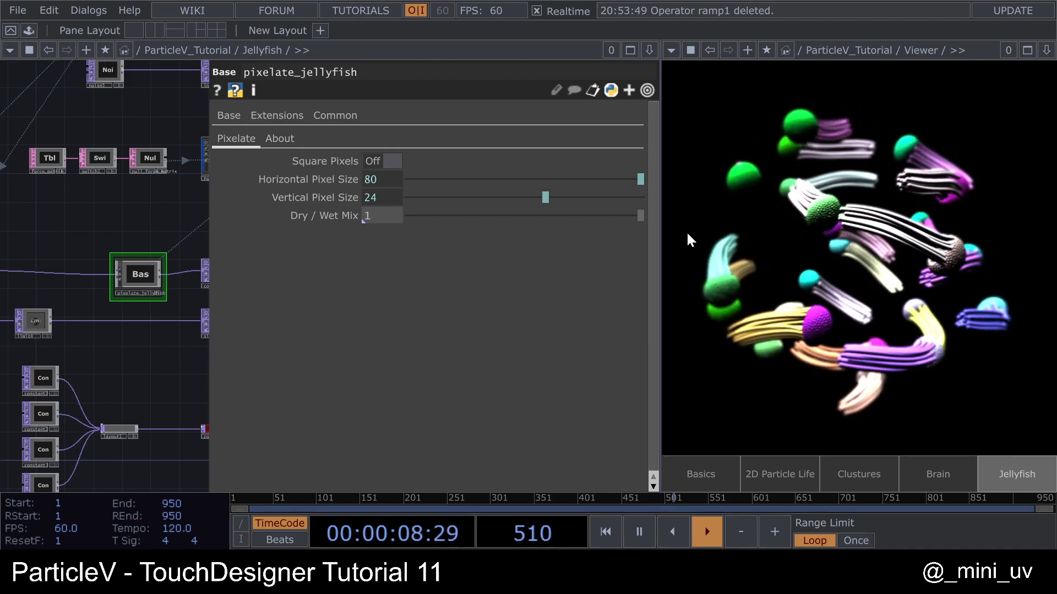
{"action": "left_click", "coordinate": [399, 177]}
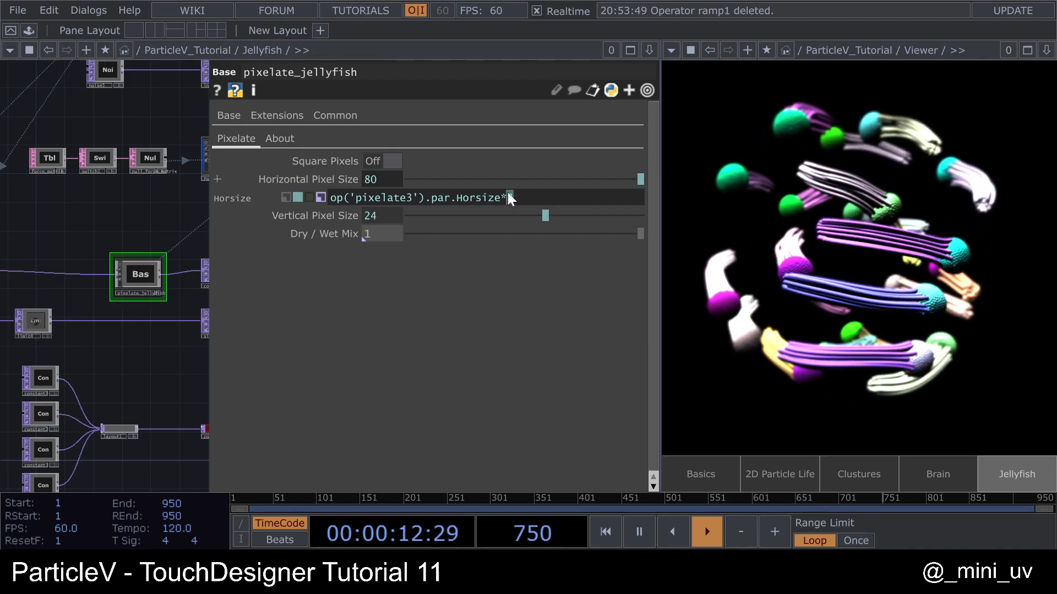
{"action": "type", "text": "3"}
{"action": "key", "text": "Return"}
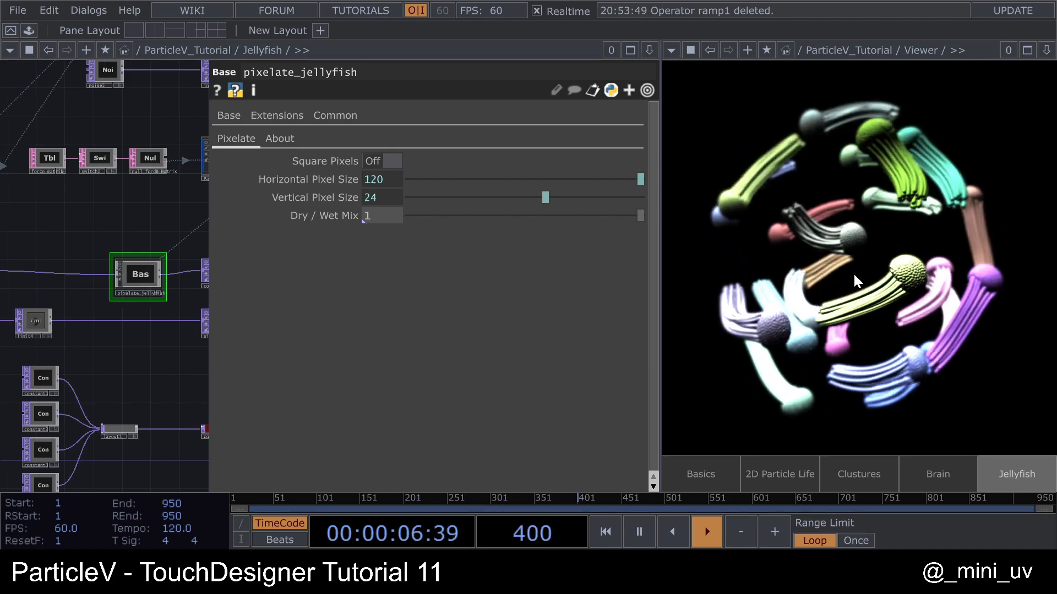
- Remove the *3 multiplier from pixelate_jellyfish's Horizontal Pixel Size expression, leaving op('pixelate3').par.Horsize, and hide the parameters
{"action": "left_click", "coordinate": [371, 180]}
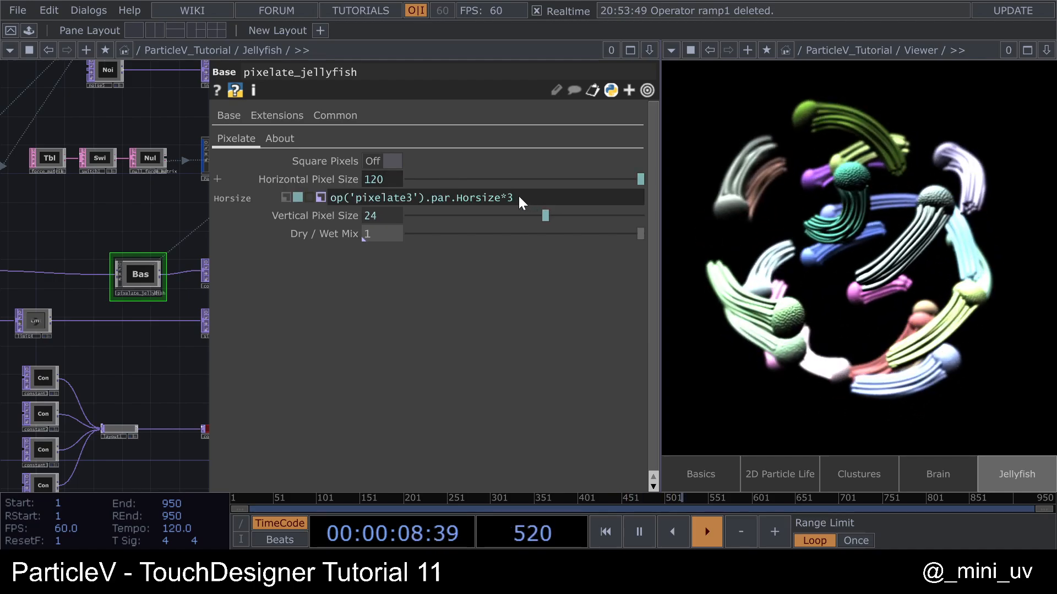
{"action": "double_click", "coordinate": [507, 197]}
{"action": "key", "text": "BackSpace"}
{"action": "key", "text": "BackSpace"}
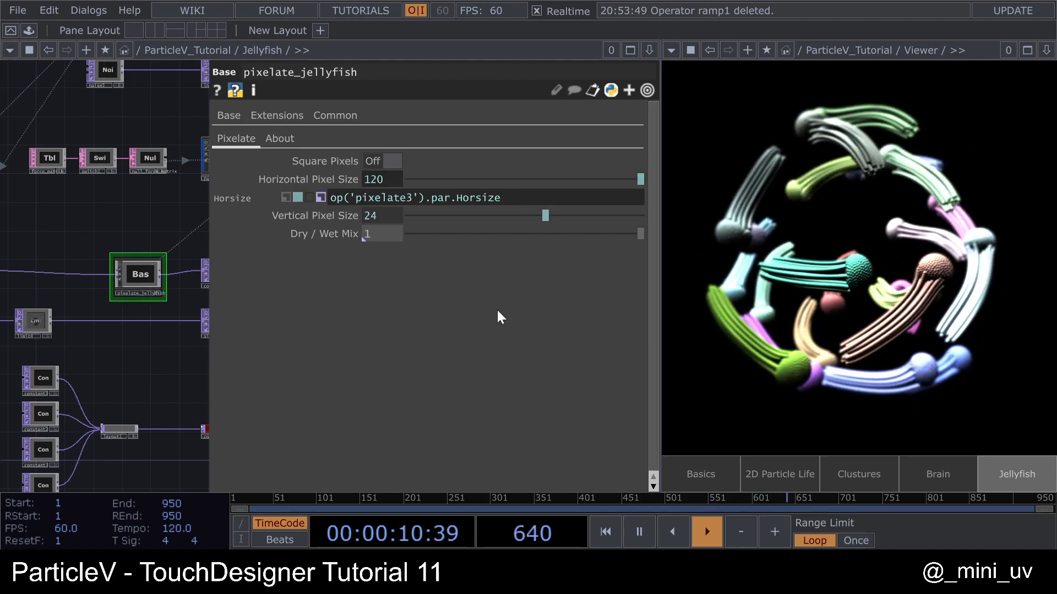
{"action": "key", "text": "Return"}
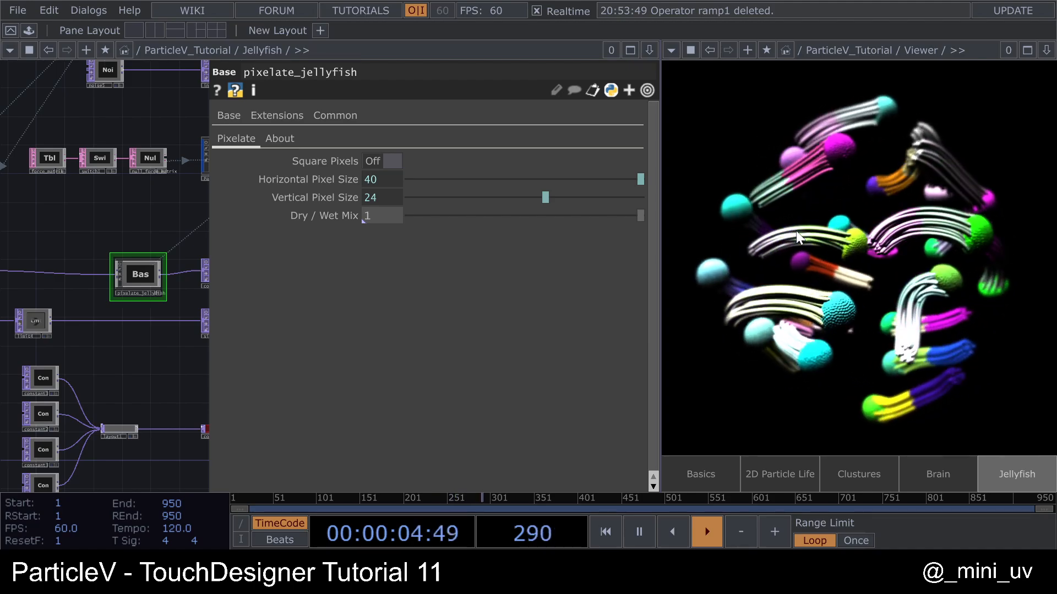
{"action": "key", "text": "p"}
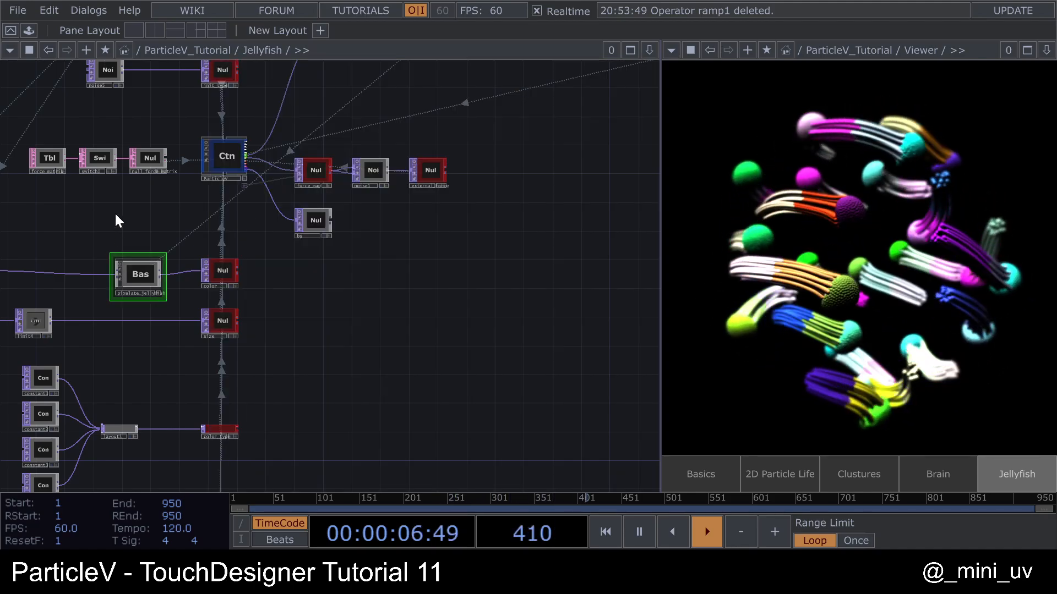
- Look over the whole Jellyfish network and the example containers in ParticleV_Tutorial, and reopen the Jellyfish network
{"action": "scroll", "coordinate": [537, 266], "scroll_direction": "down", "scroll_amount": 5}
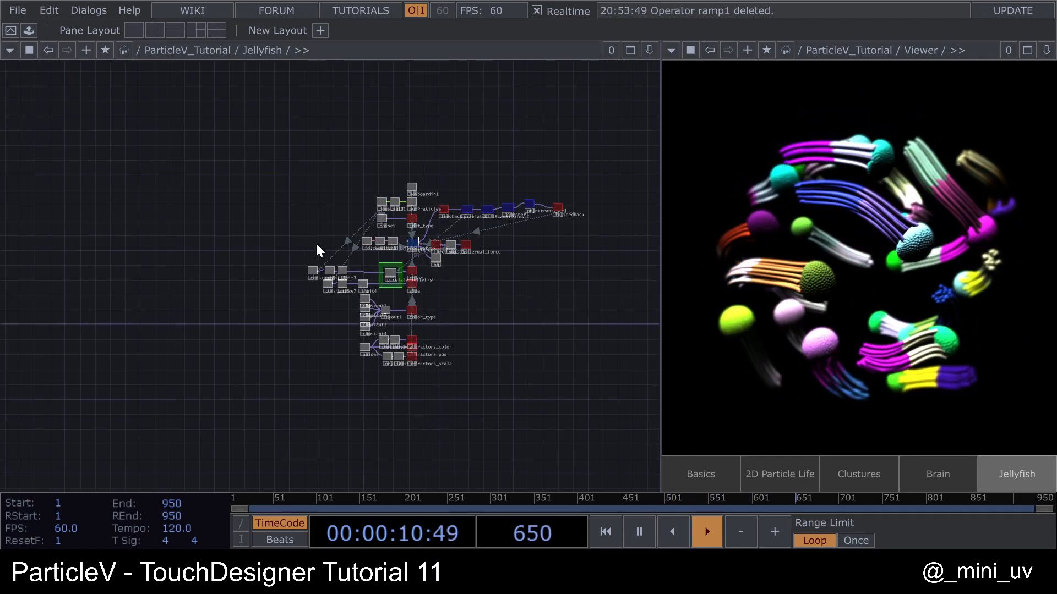
{"action": "scroll", "coordinate": [495, 246], "scroll_direction": "up", "scroll_amount": 3}
{"action": "scroll", "coordinate": [471, 235], "scroll_direction": "down", "scroll_amount": 10}
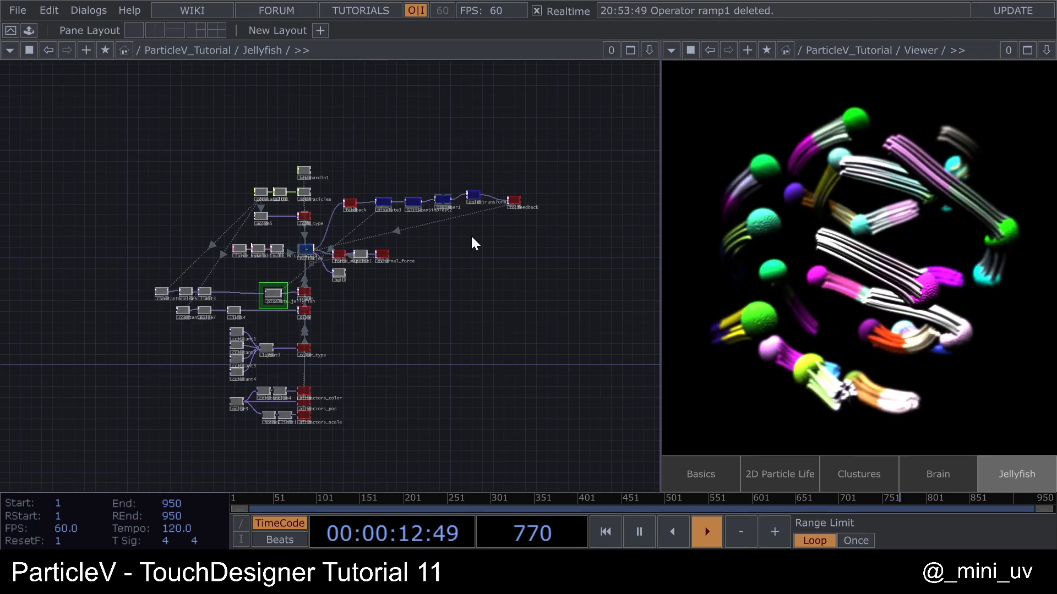
{"action": "scroll", "coordinate": [270, 266], "scroll_direction": "down", "scroll_amount": 6}
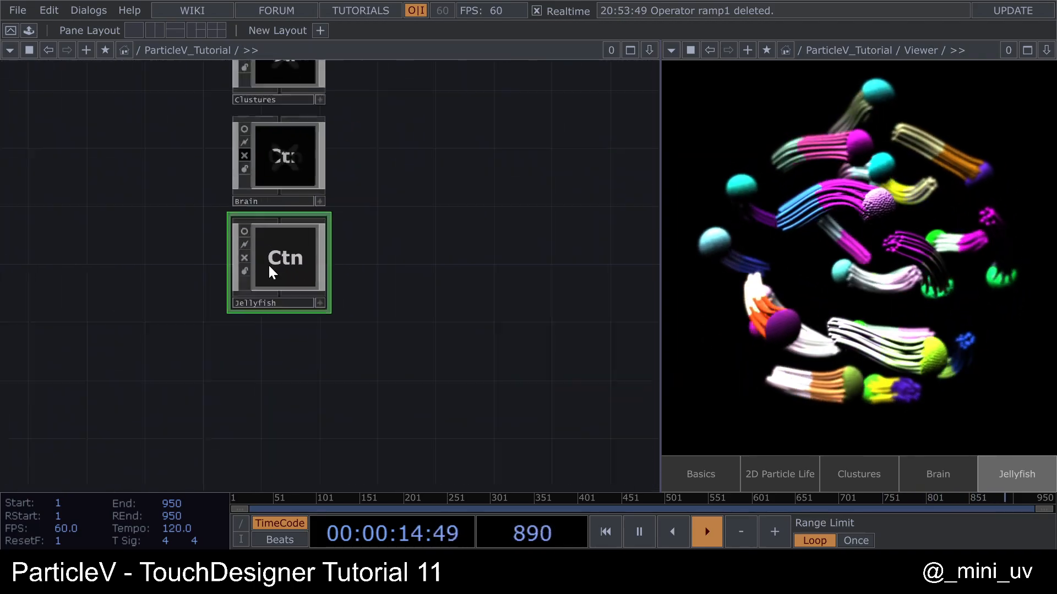
{"action": "left_click_drag", "start_coordinate": [440, 276], "coordinate": [402, 343]}
{"action": "left_click_drag", "start_coordinate": [629, 202], "coordinate": [456, 164]}
{"action": "left_click_drag", "start_coordinate": [434, 291], "coordinate": [471, 291]}
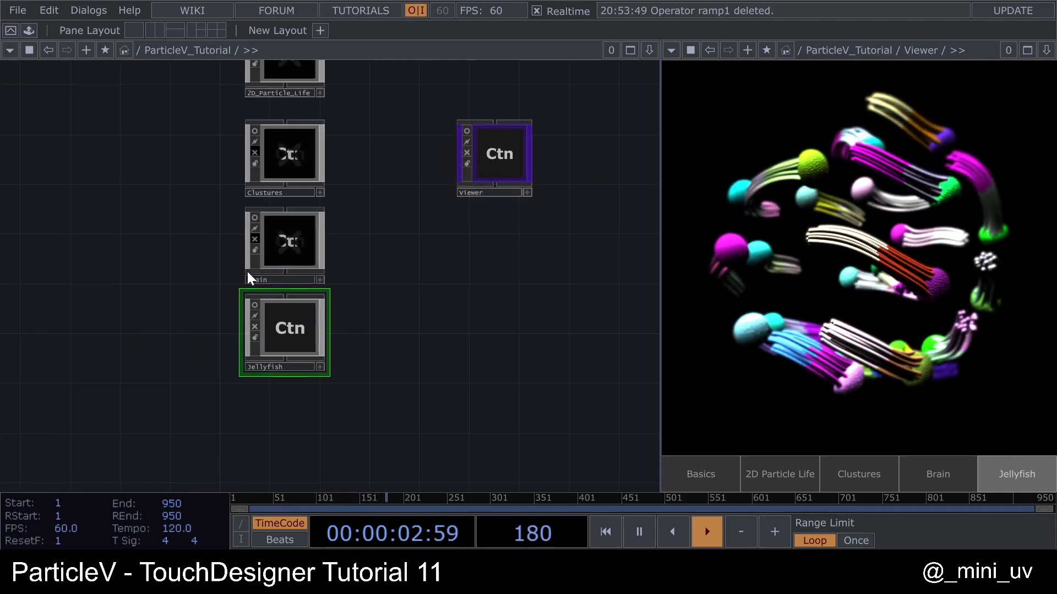
{"action": "left_click_drag", "start_coordinate": [392, 292], "coordinate": [421, 329]}
{"action": "double_click", "coordinate": [299, 363]}
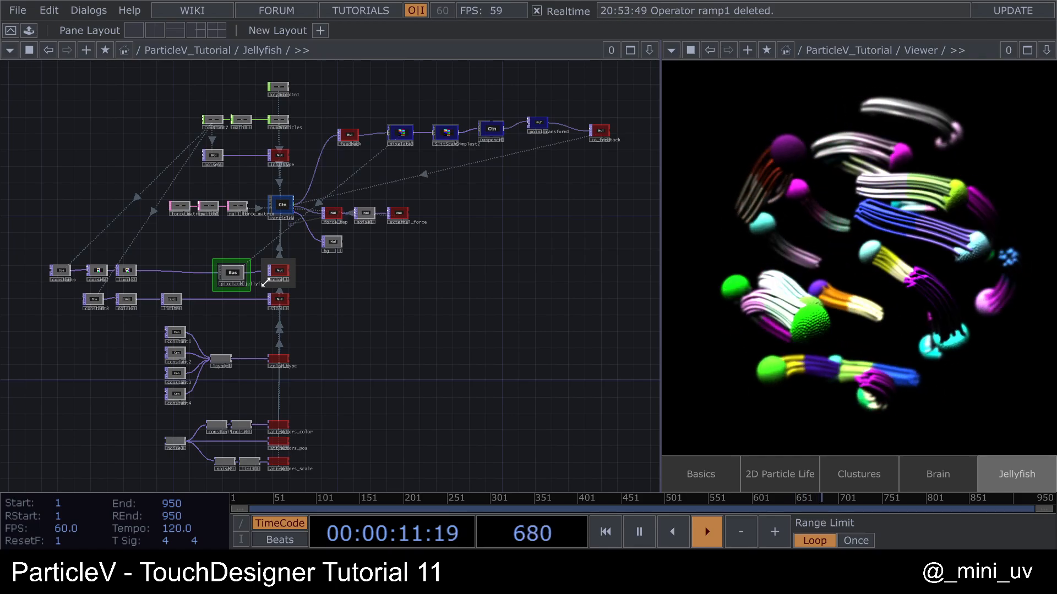
- Select the ParticleV component in the Jellyfish network and examine its connections
{"action": "scroll", "coordinate": [283, 206], "scroll_direction": "up", "scroll_amount": 5}
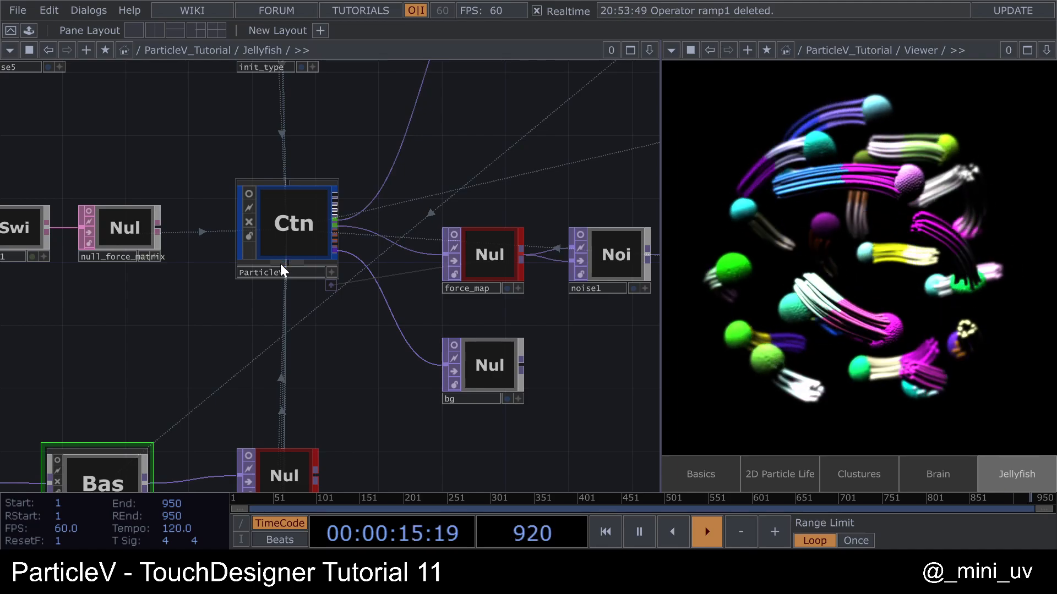
{"action": "scroll", "coordinate": [257, 268], "scroll_direction": "up", "scroll_amount": 2}
{"action": "scroll", "coordinate": [257, 268], "scroll_direction": "up", "scroll_amount": 1}
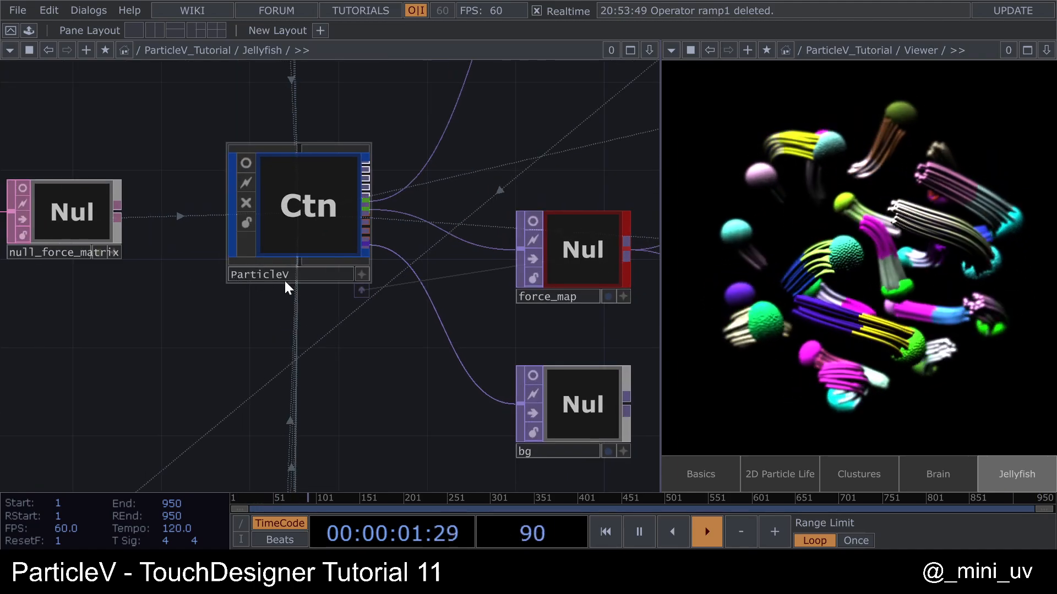
{"action": "left_click", "coordinate": [249, 245]}
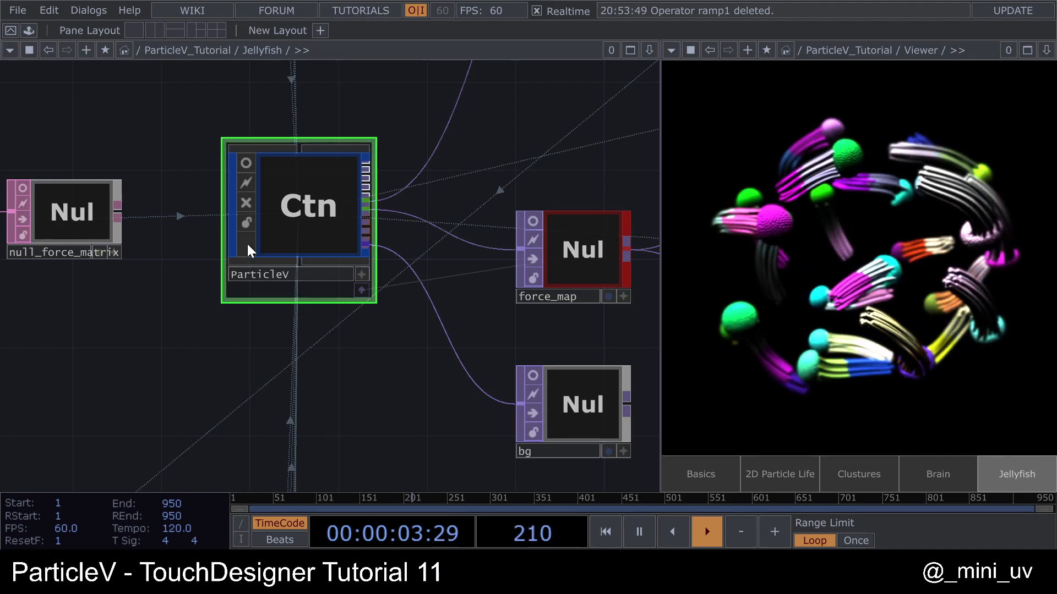
{"action": "scroll", "coordinate": [276, 293], "scroll_direction": "down", "scroll_amount": 2}
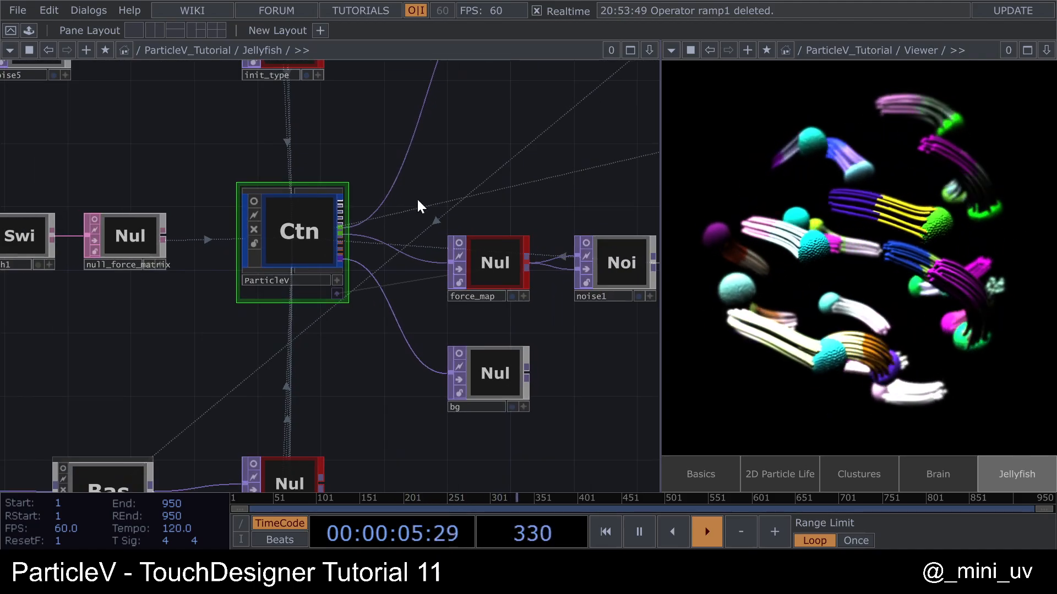
- Turn off the node viewers of SlitScanSimplest2 and pixelate3 in the Jellyfish feedback chain
{"action": "left_click_drag", "start_coordinate": [456, 190], "coordinate": [353, 211]}
{"action": "scroll", "coordinate": [460, 196], "scroll_direction": "down", "scroll_amount": 1}
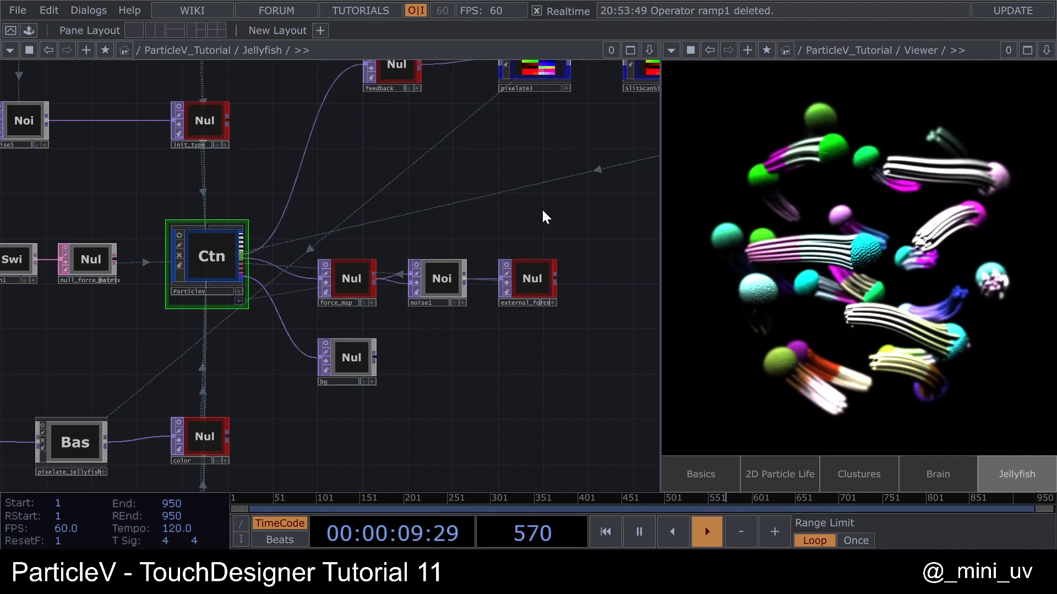
{"action": "left_click_drag", "start_coordinate": [507, 215], "coordinate": [449, 222]}
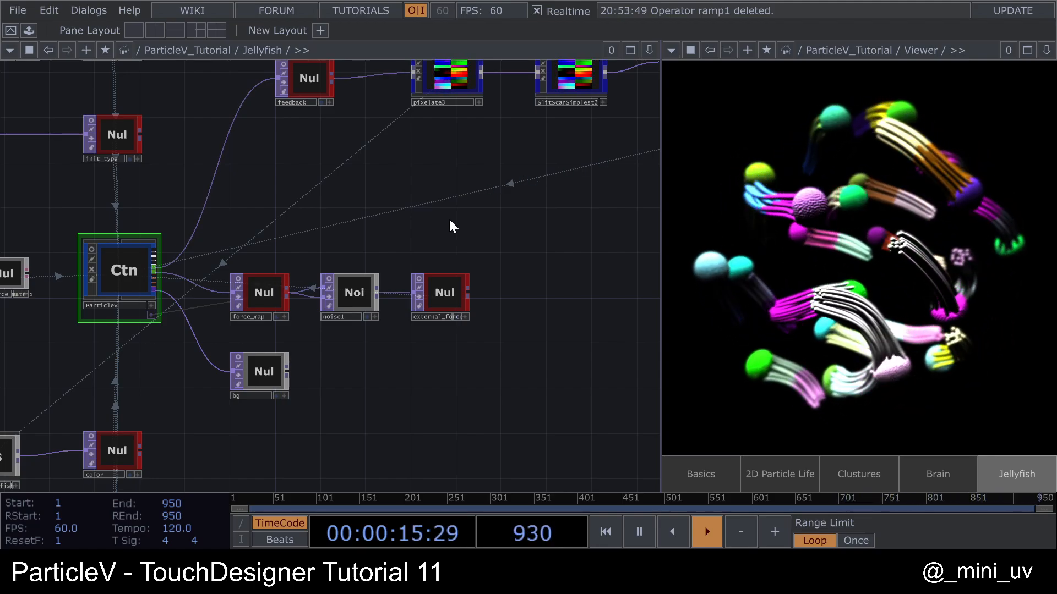
{"action": "scroll", "coordinate": [382, 216], "scroll_direction": "down", "scroll_amount": 3}
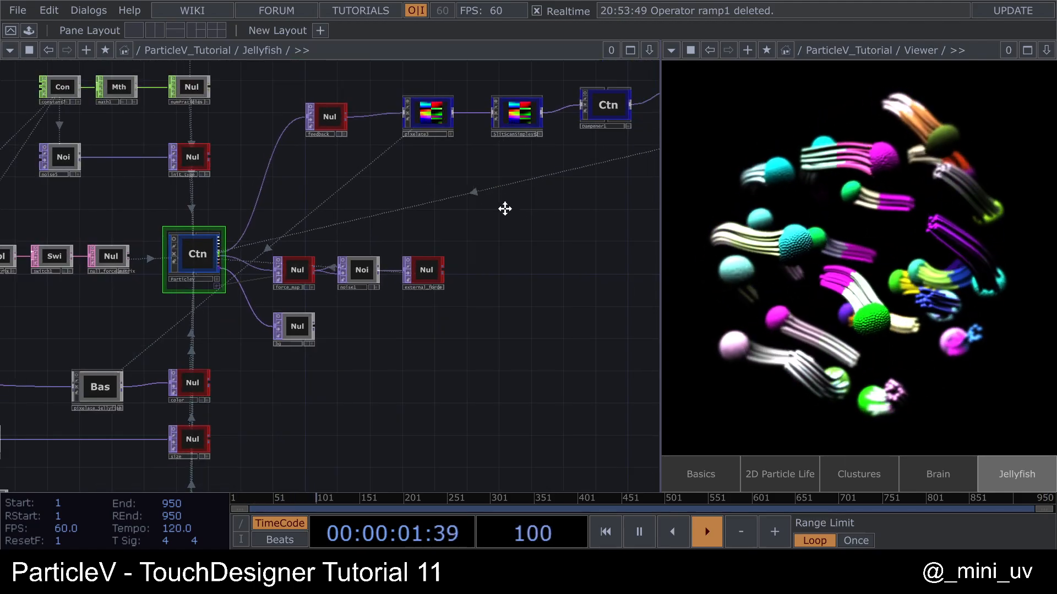
{"action": "left_click_drag", "start_coordinate": [503, 208], "coordinate": [438, 268]}
{"action": "scroll", "coordinate": [506, 134], "scroll_direction": "up", "scroll_amount": 3}
{"action": "left_click", "coordinate": [402, 165]}
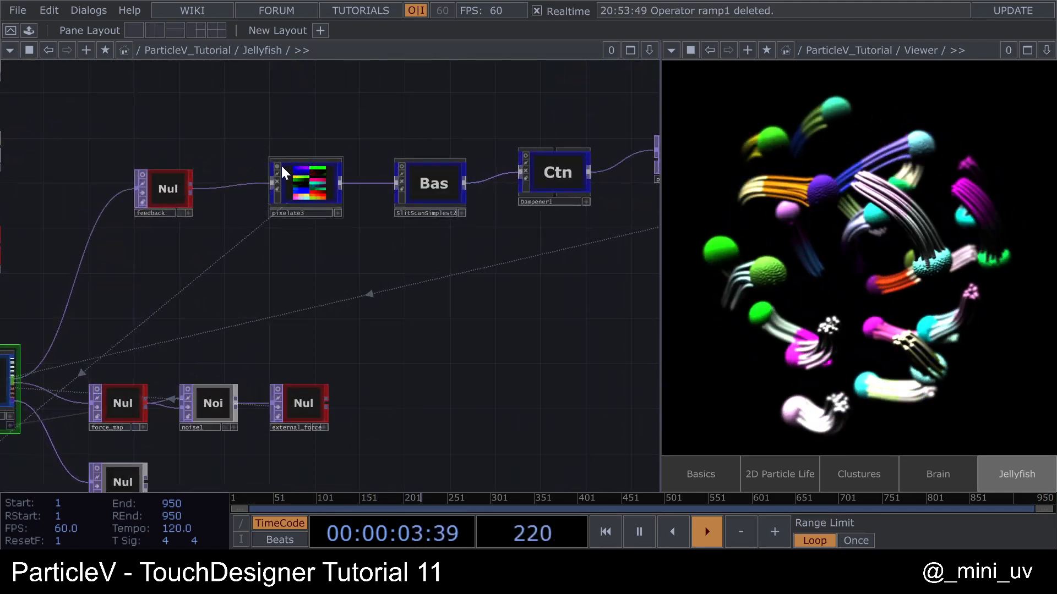
{"action": "left_click", "coordinate": [275, 163]}
{"action": "scroll", "coordinate": [364, 274], "scroll_direction": "down", "scroll_amount": 2}
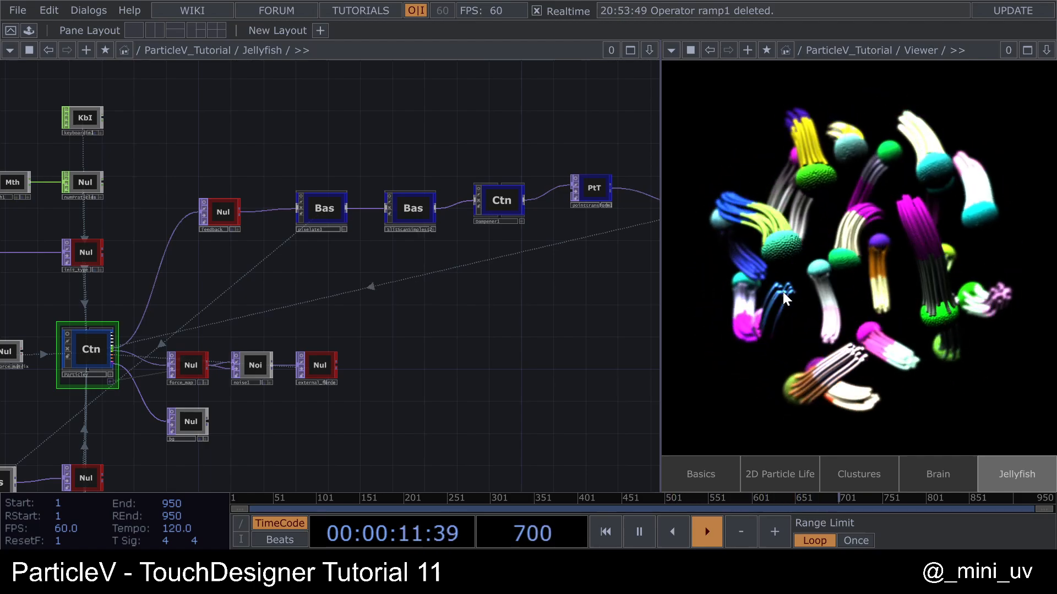
{"action": "scroll", "coordinate": [491, 295], "scroll_direction": "down", "scroll_amount": 1}
{"action": "scroll", "coordinate": [491, 294], "scroll_direction": "down", "scroll_amount": 1}
{"action": "left_click_drag", "start_coordinate": [464, 295], "coordinate": [434, 243]}
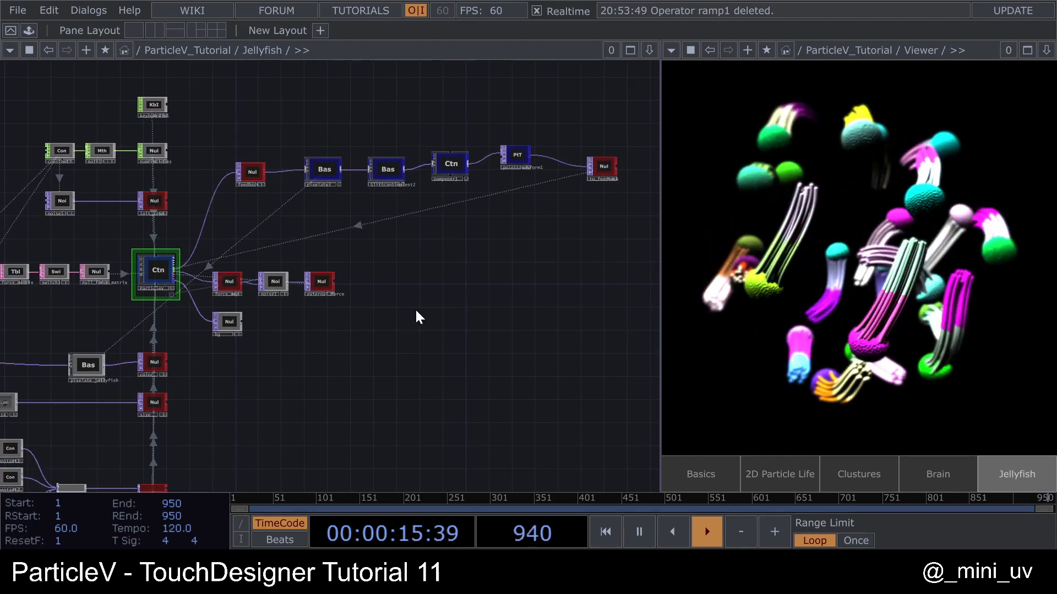
{"action": "left_click_drag", "start_coordinate": [418, 313], "coordinate": [462, 281]}
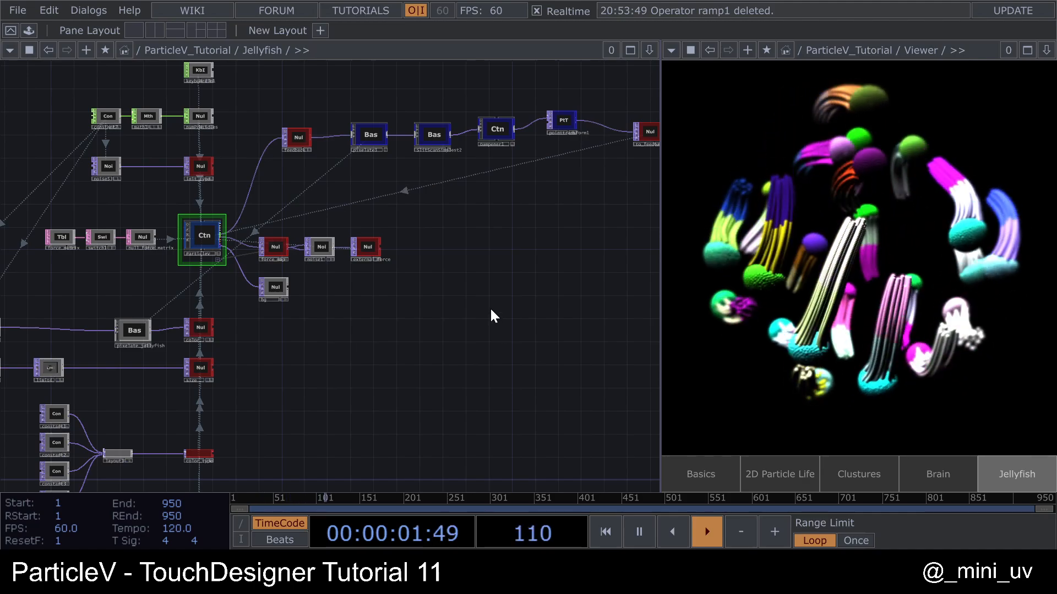
{"action": "scroll", "coordinate": [342, 252], "scroll_direction": "up", "scroll_amount": 2}
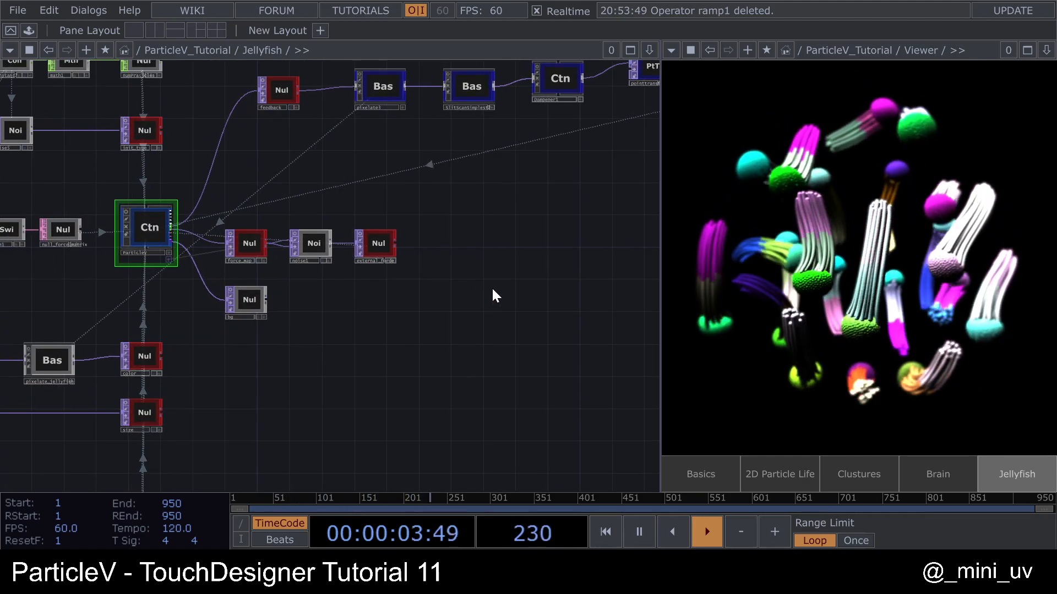